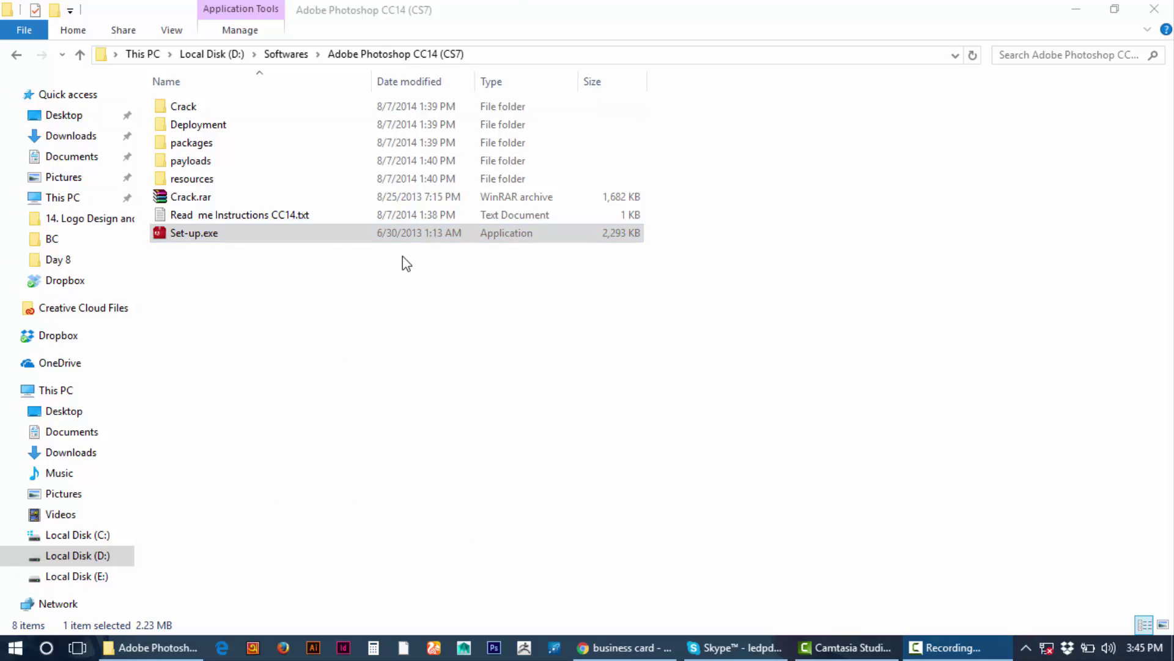
- Launch Set-up.exe and ignore the restart-pending warning to reach the installer's Welcome page
double_click(213, 239)
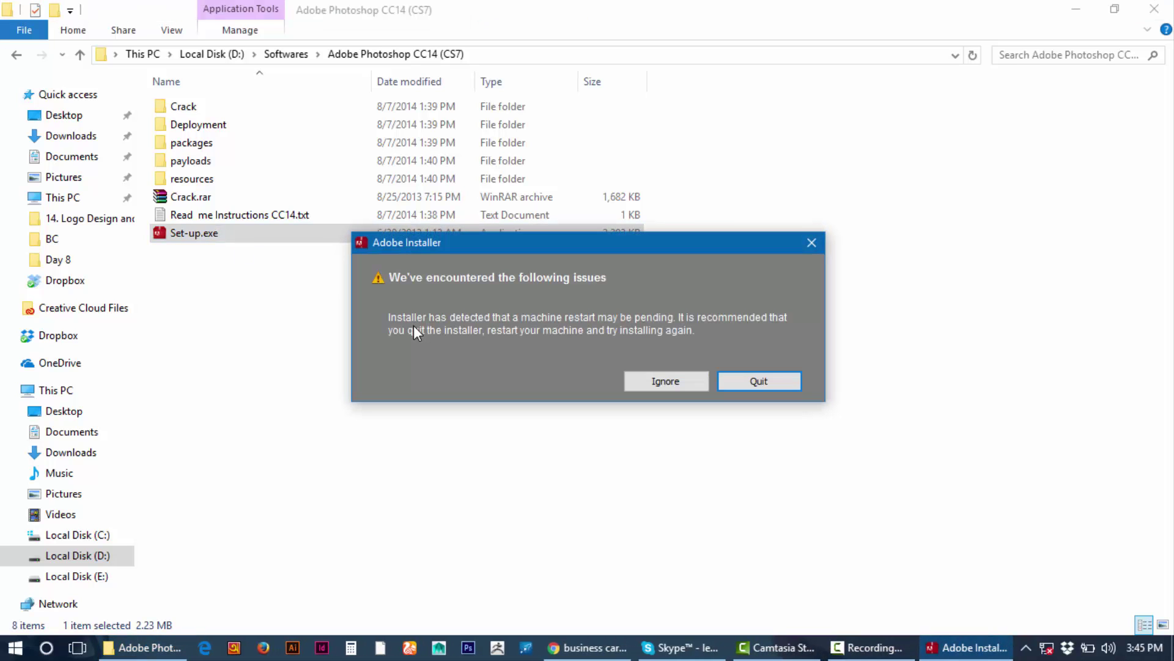
left_click_drag(543, 244, 356, 140)
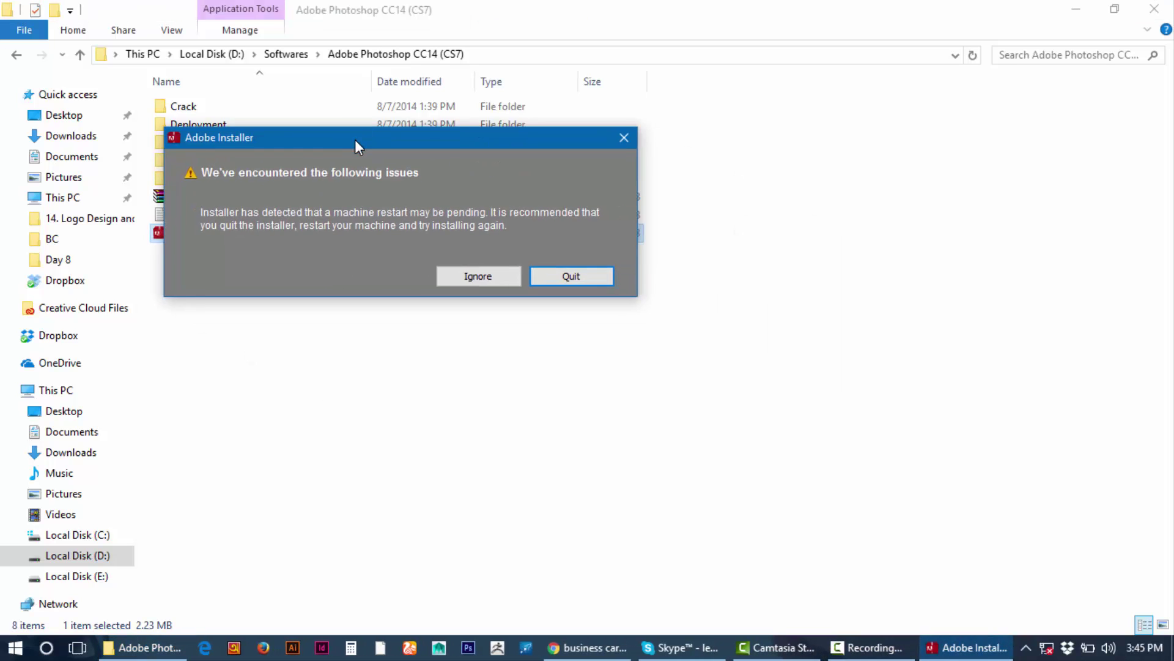
left_click(450, 276)
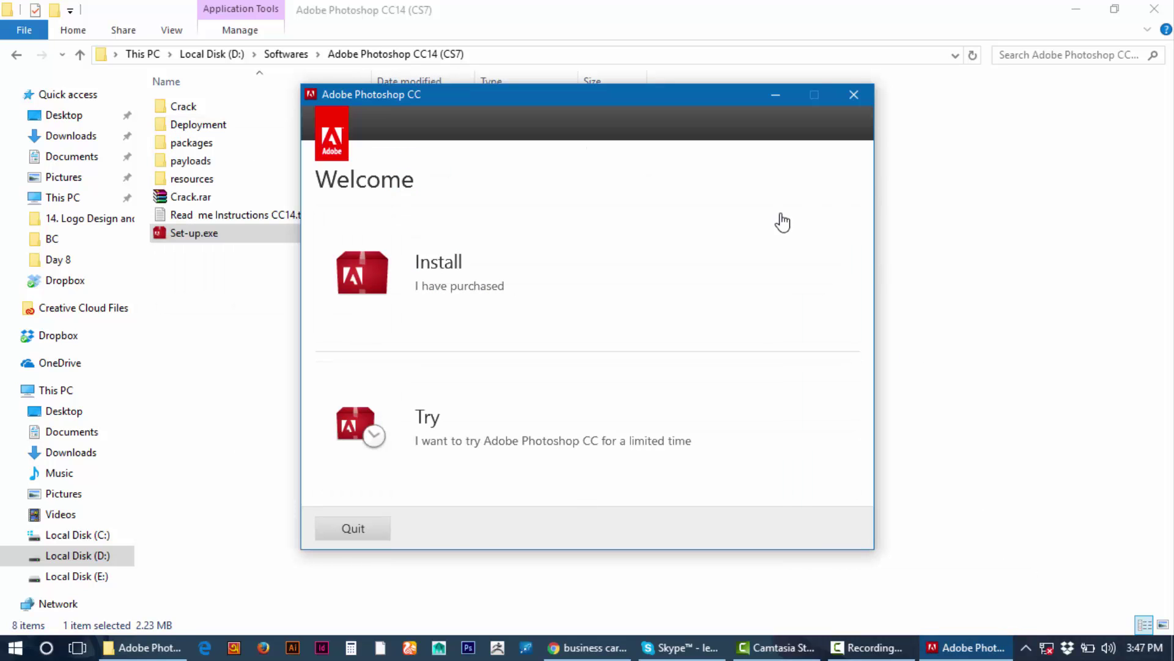
- Choose Try, then pick Sign In Later after the offline error to reach the licence agreement
left_click_drag(561, 97, 652, 112)
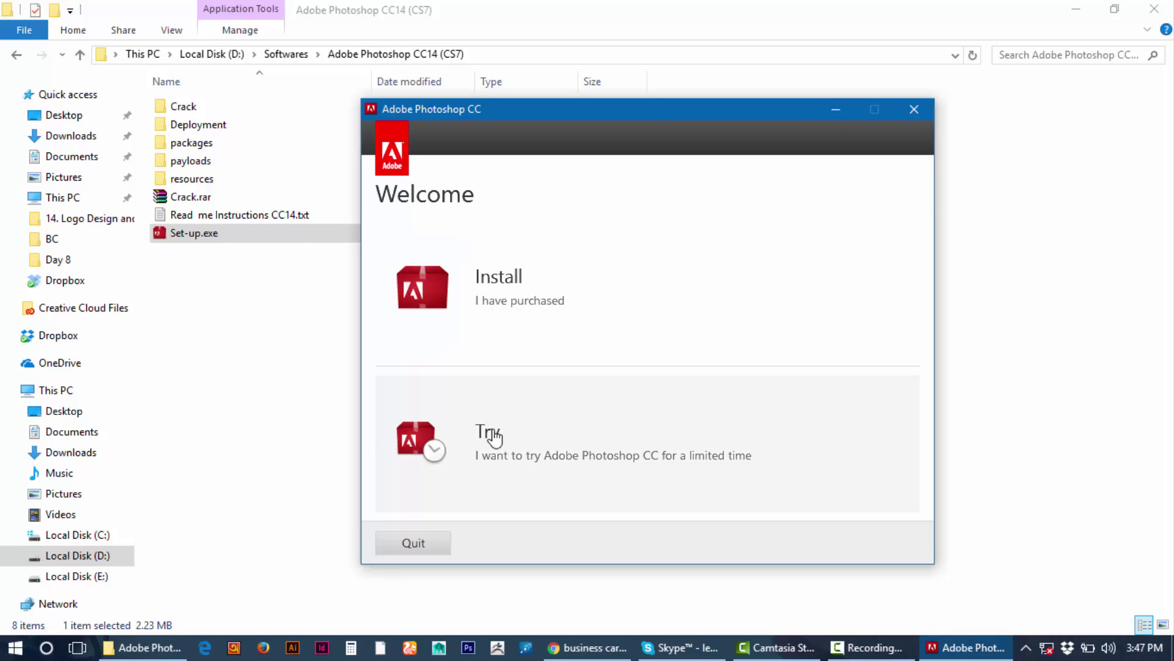
left_click(498, 448)
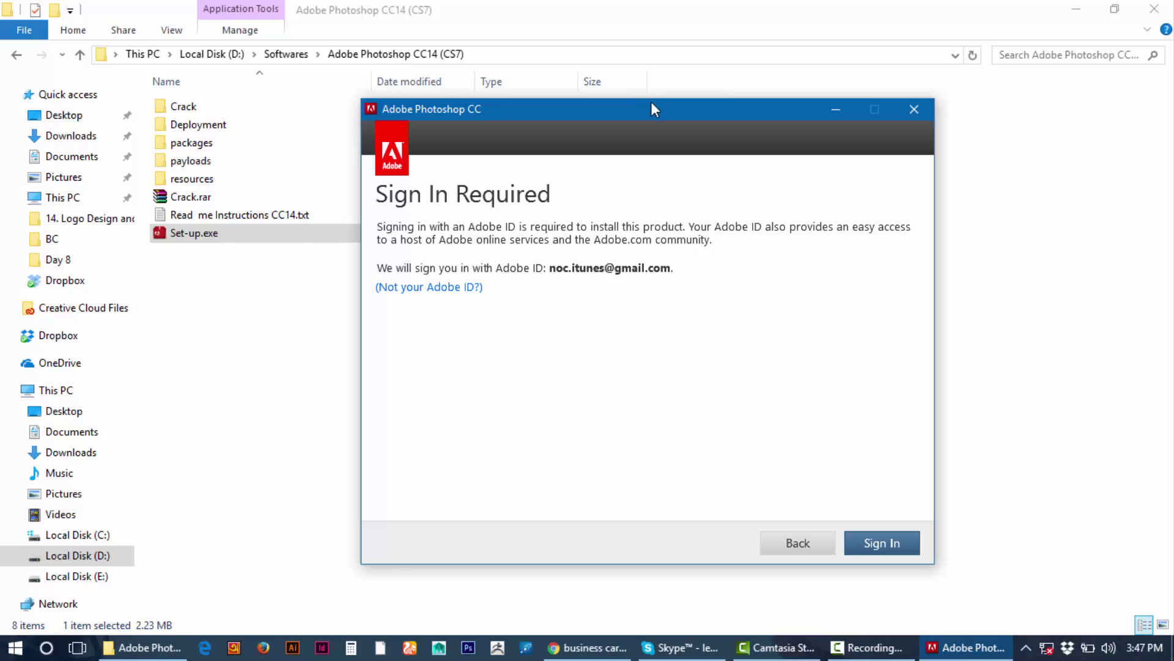
left_click_drag(651, 104, 512, 59)
left_click(740, 497)
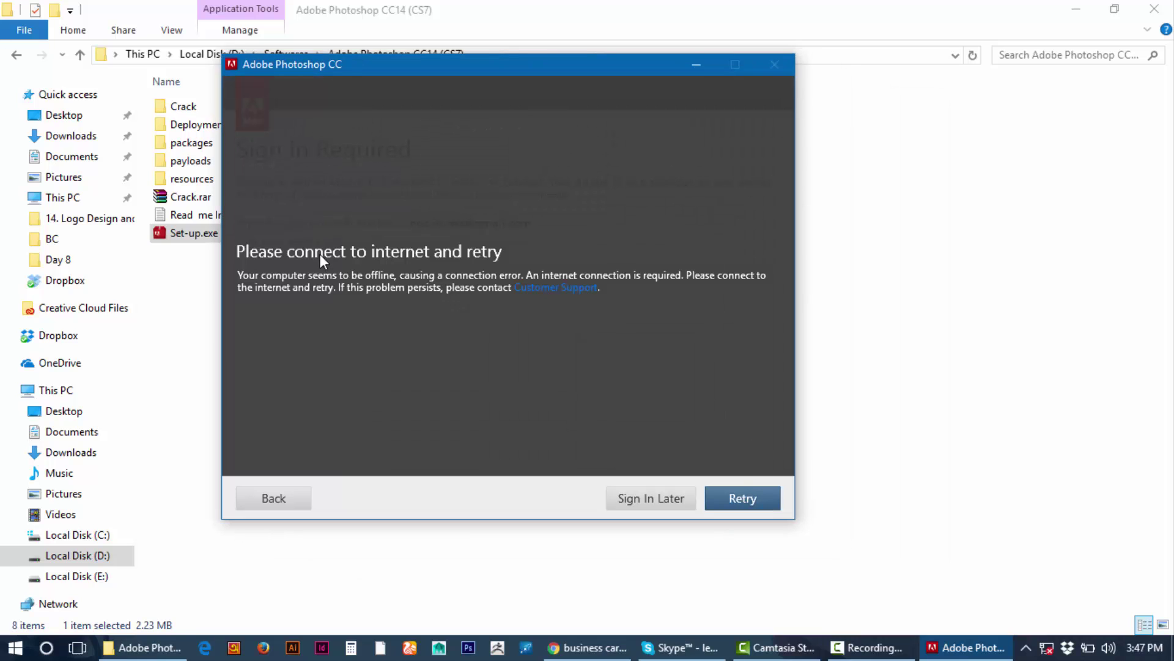
left_click(669, 504)
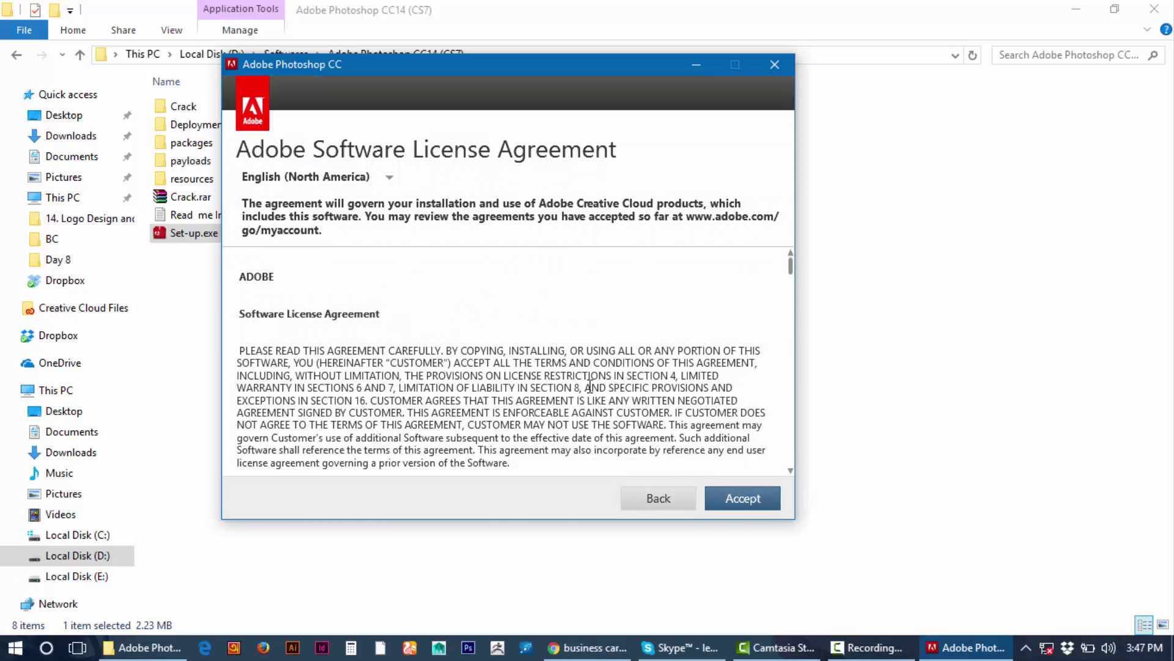
- Accept the licence, tick both Photoshop CC versions (1.1 GB total) and install them
left_click(754, 502)
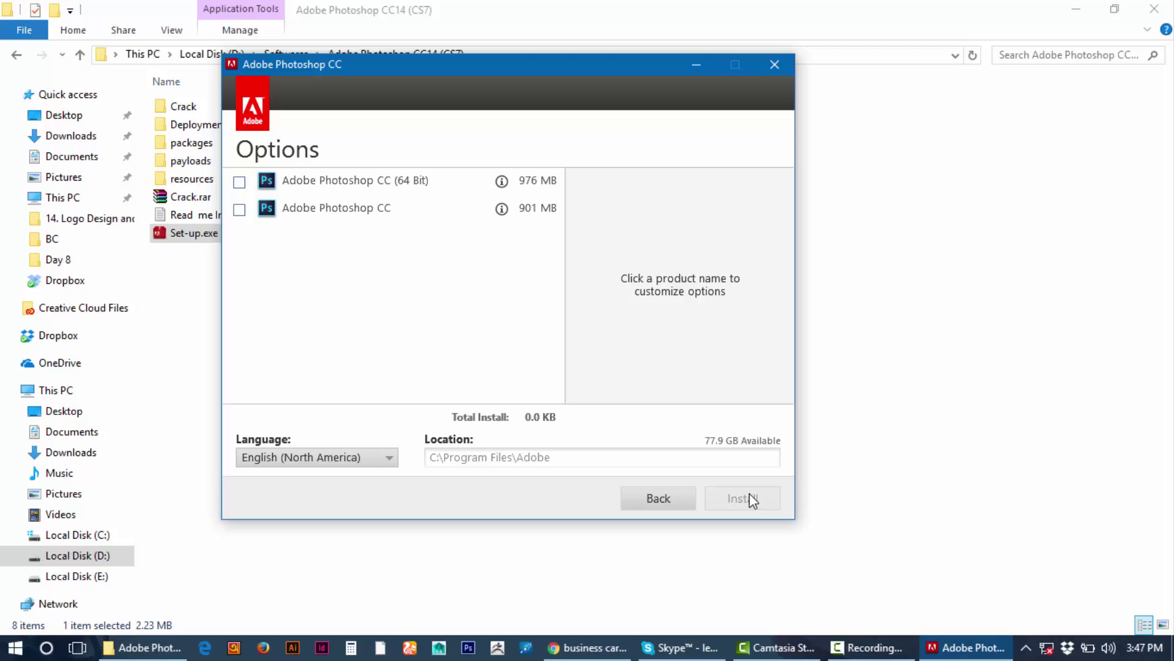
left_click(239, 182)
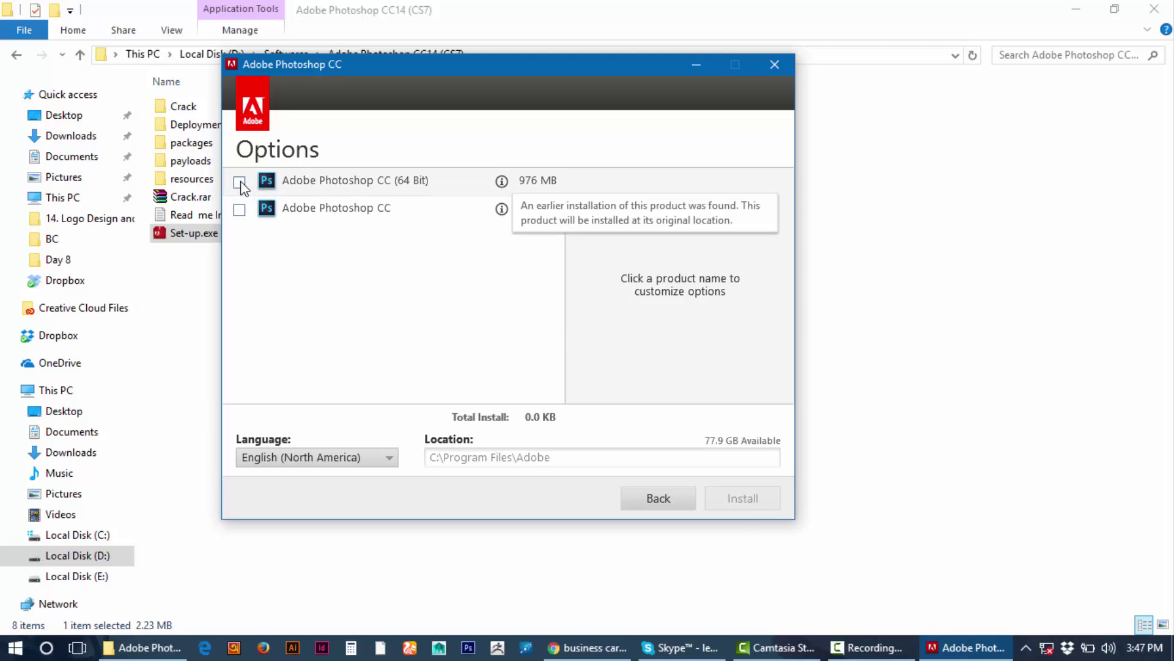
left_click(240, 208)
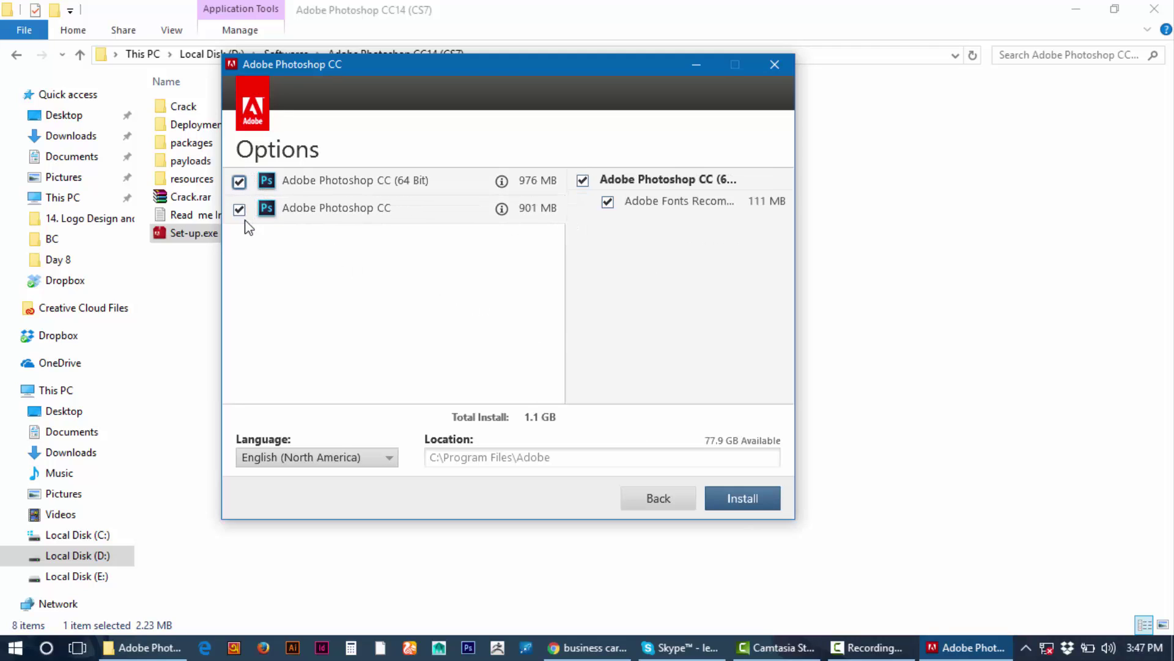
left_click(754, 502)
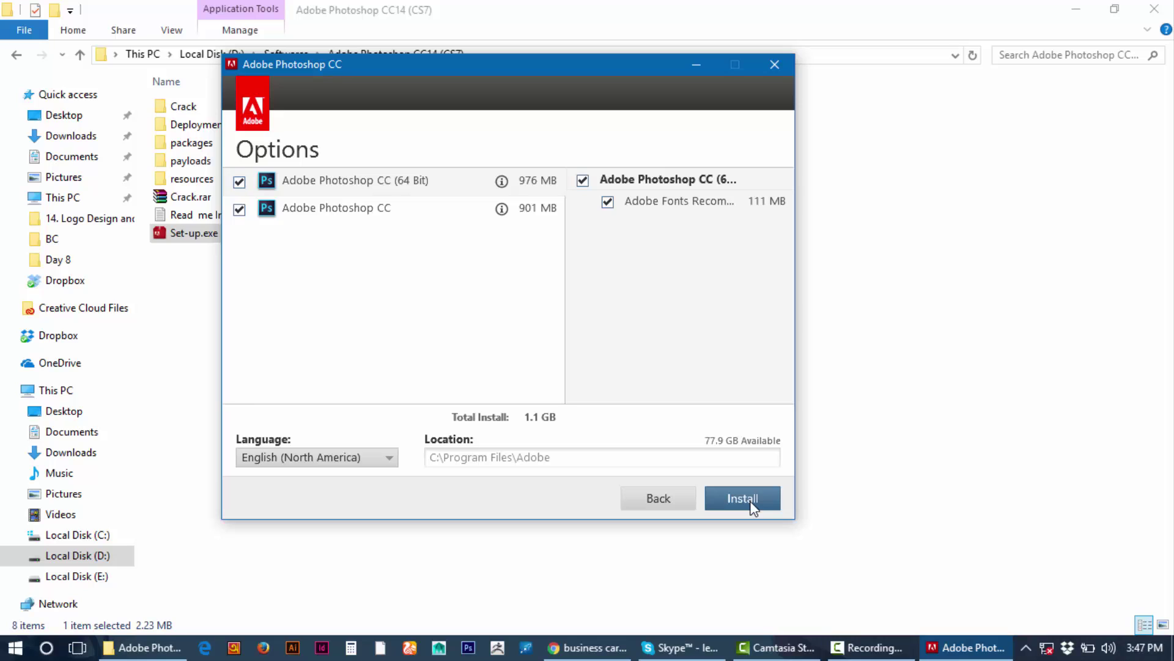
left_click(754, 502)
left_click(752, 503)
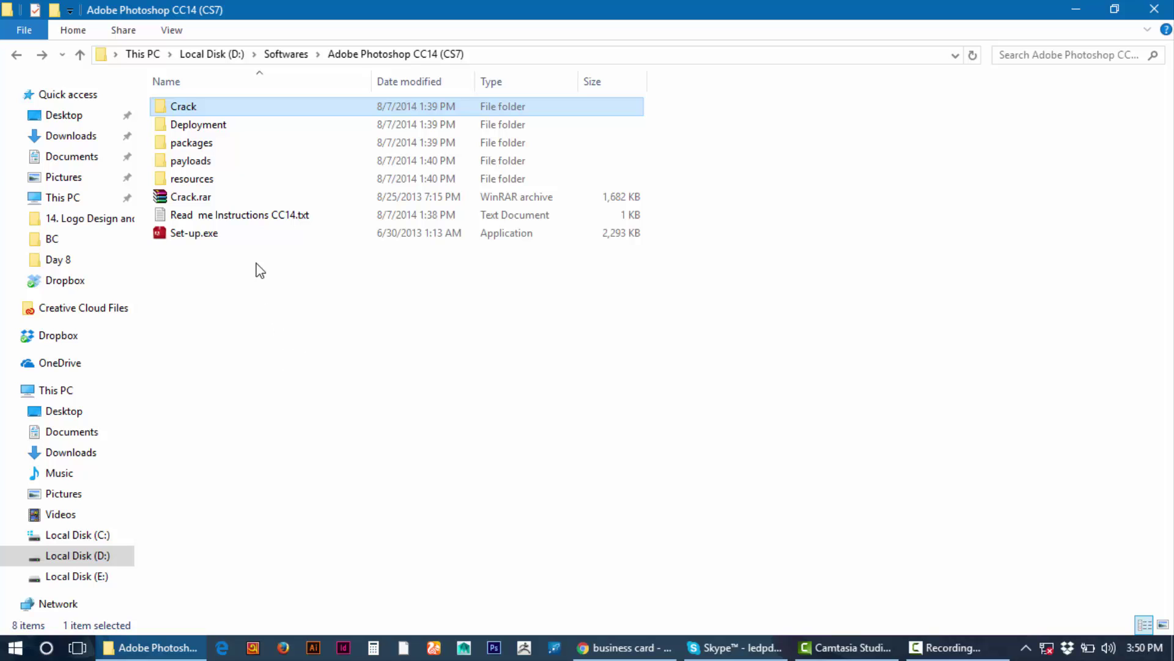
- Browse into the Adobe Photoshop CC14 (CS7) Crack\Crack folder and look inside x86
left_click(16, 54)
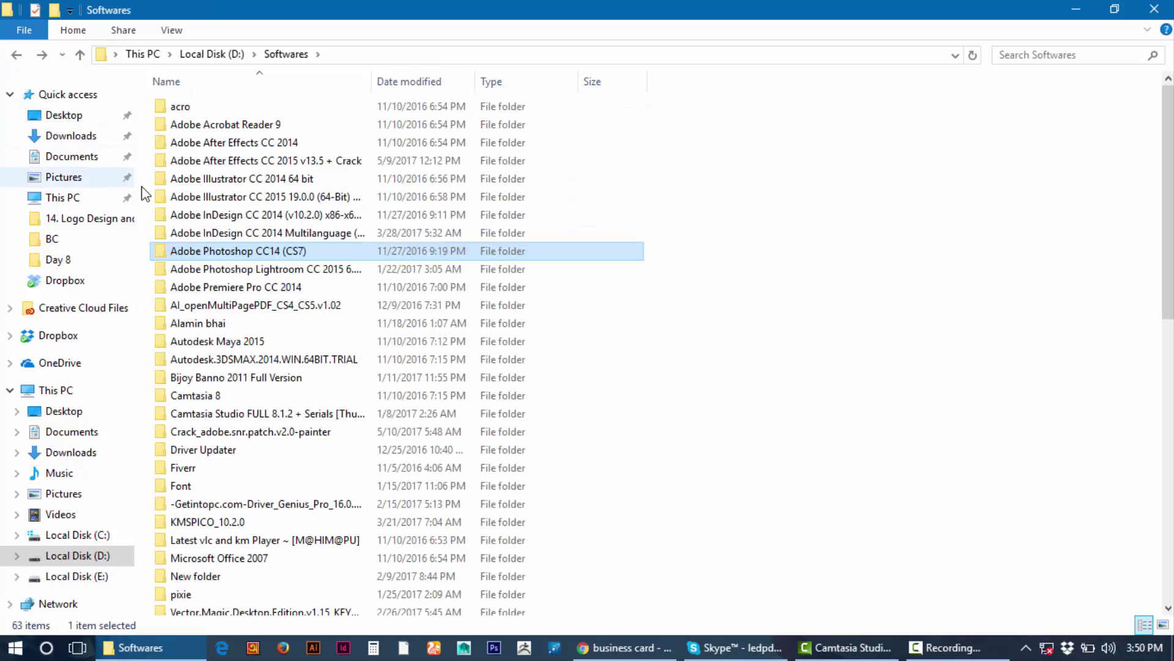
double_click(208, 248)
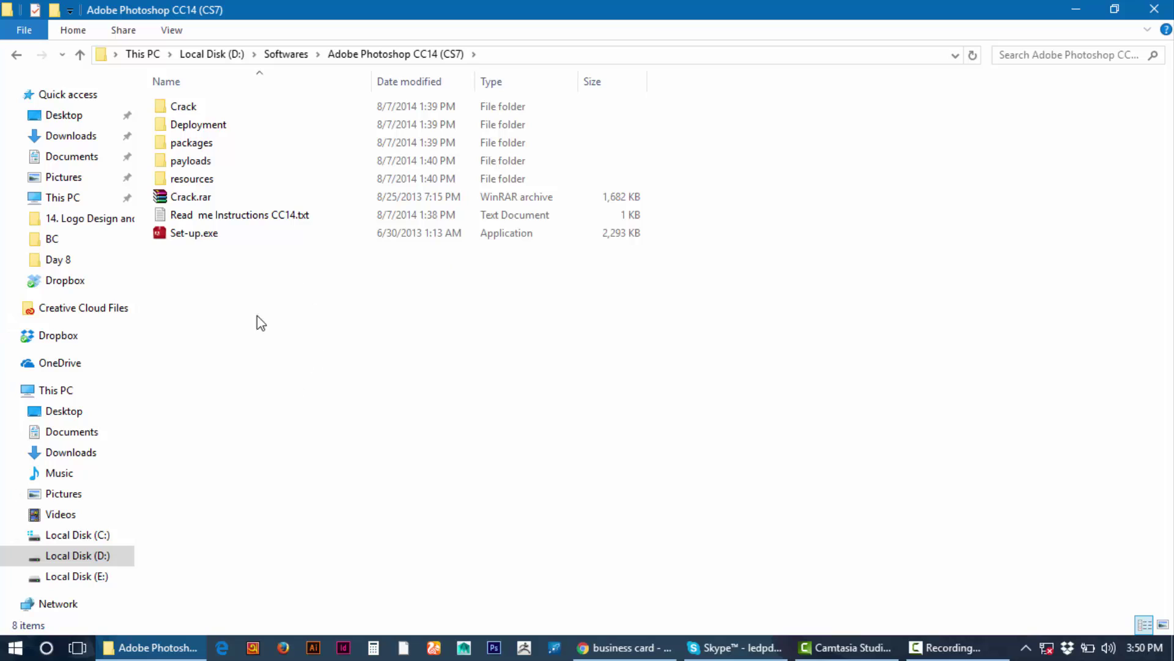
left_click(197, 108)
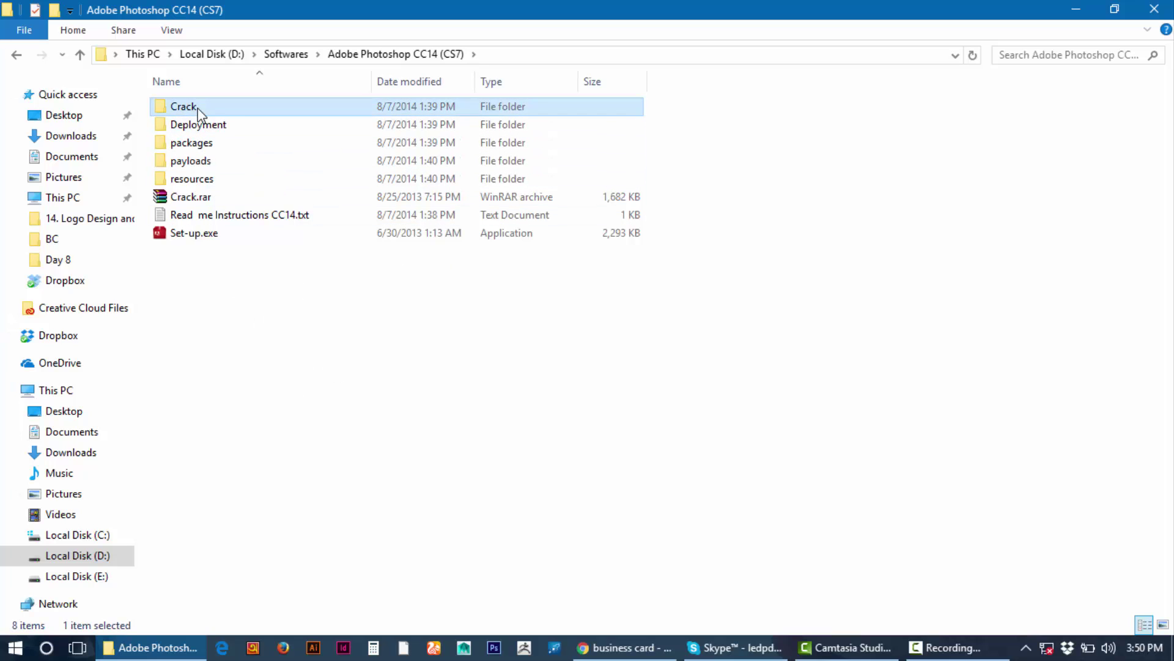
double_click(197, 108)
double_click(197, 108)
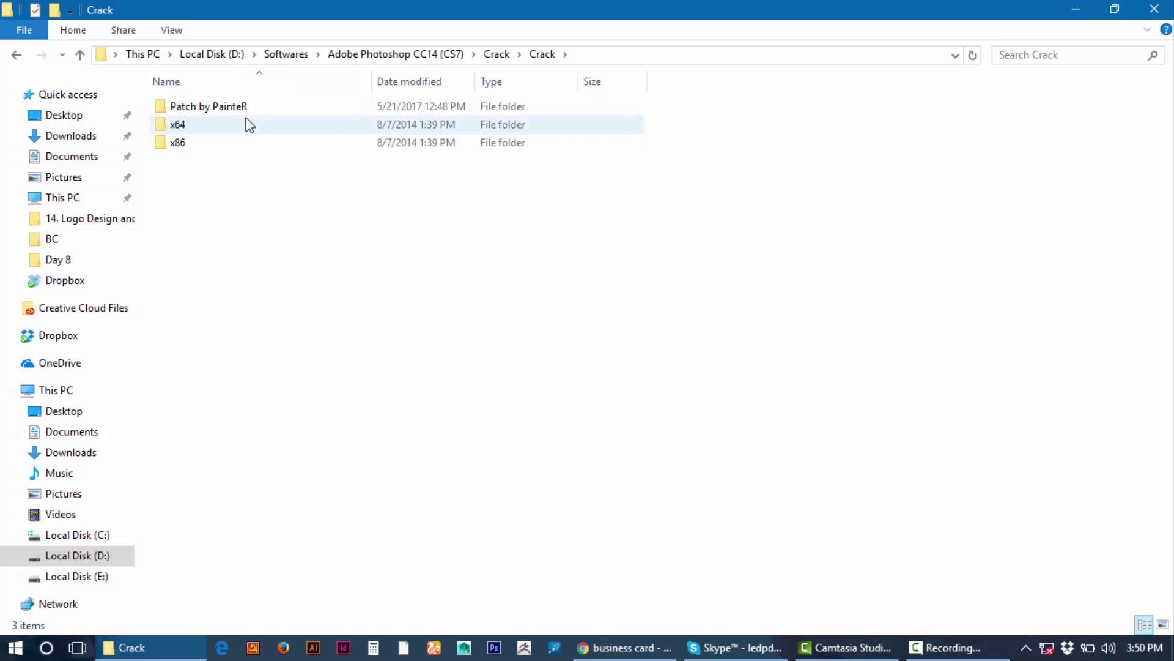
left_click(205, 107)
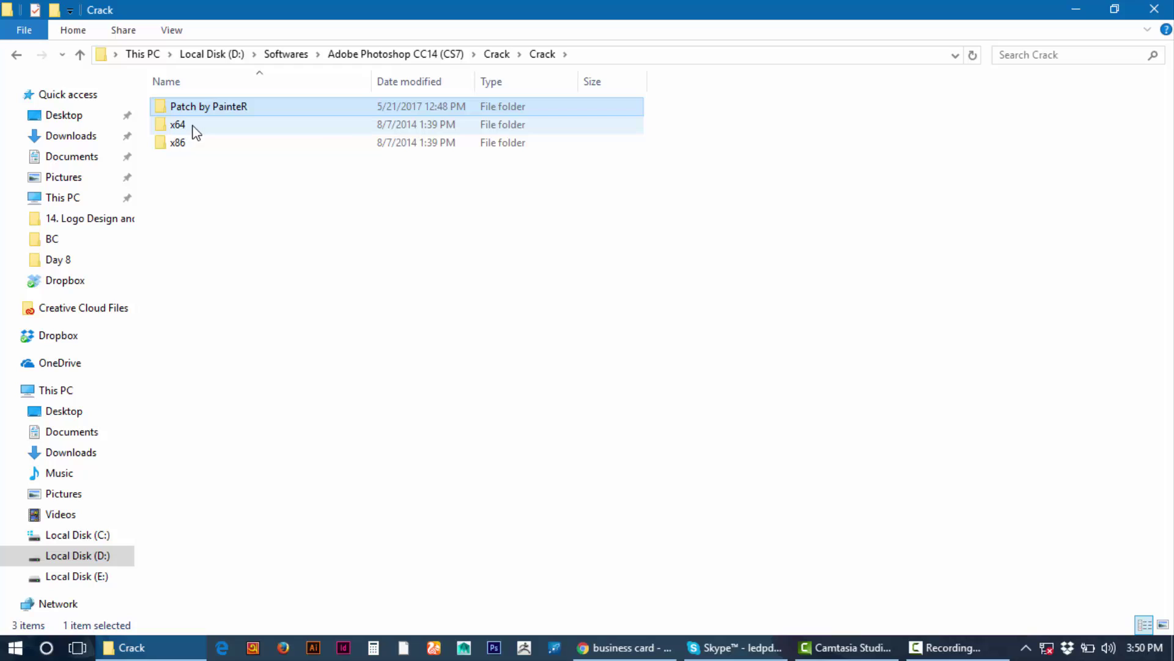
left_click(194, 131)
left_click(192, 152)
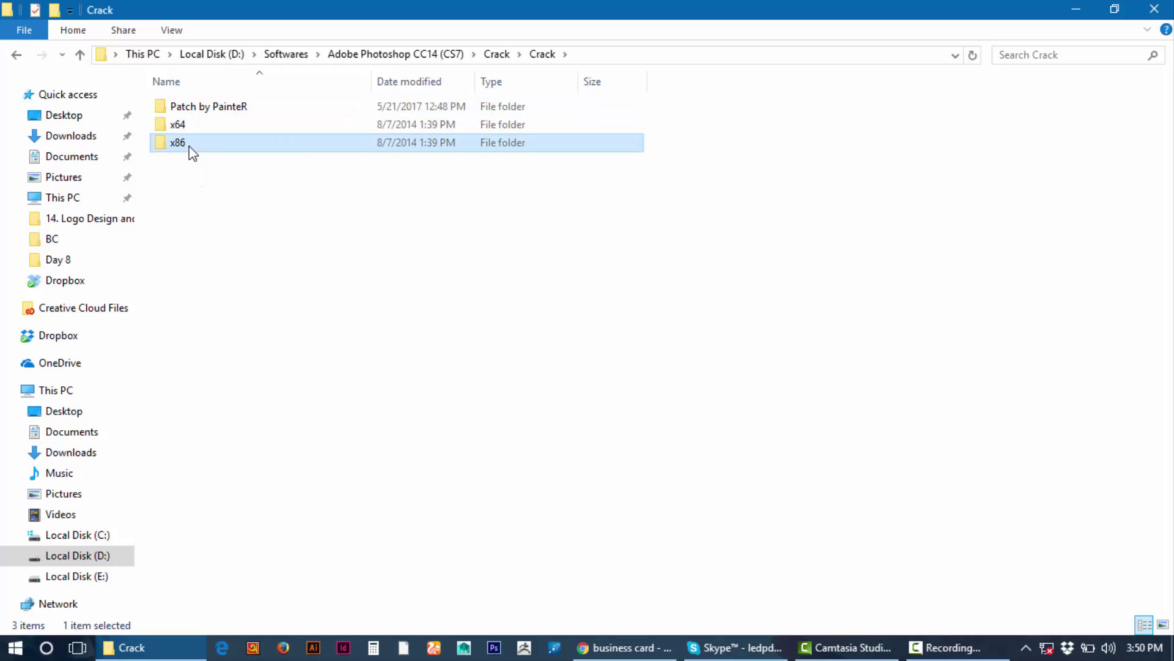
double_click(192, 152)
- Copy amtlib.dll from the x64 folder and switch to Local Disk (C:)
left_click(16, 55)
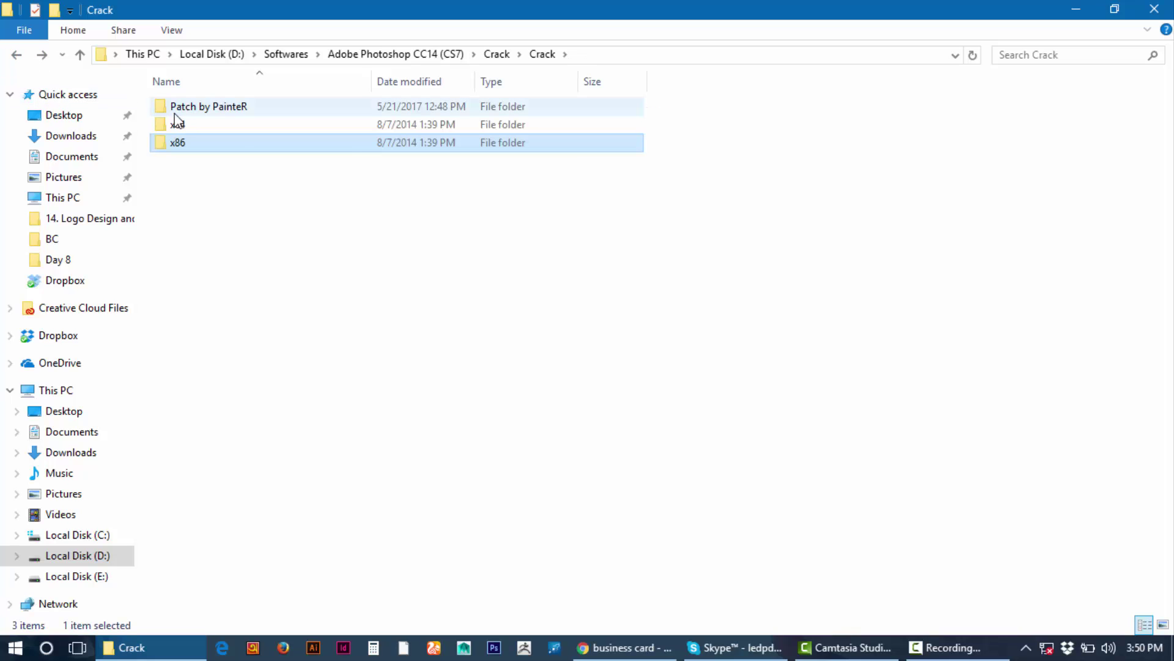
double_click(190, 127)
left_click(183, 110)
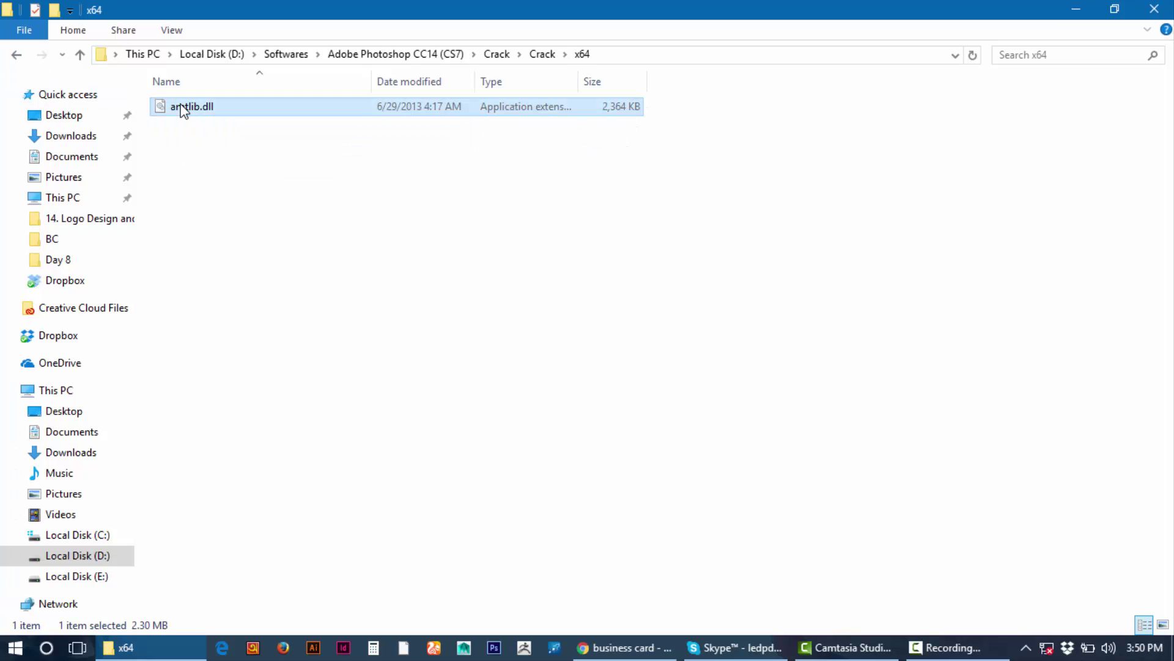
right_click(180, 104)
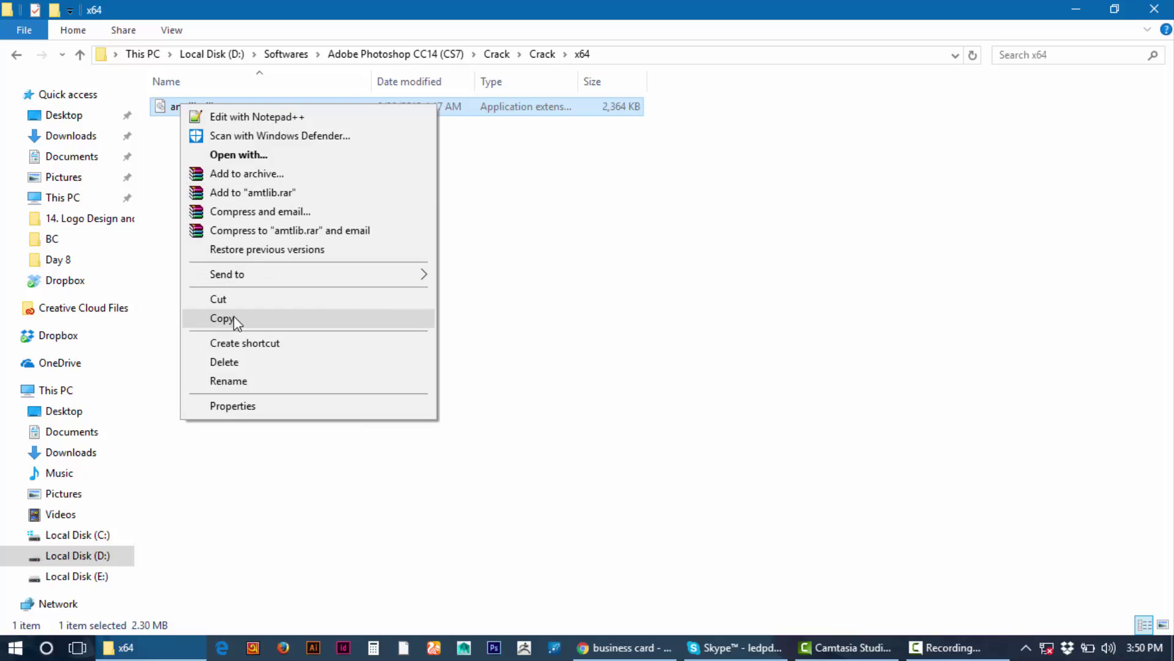
left_click(234, 317)
left_click(92, 535)
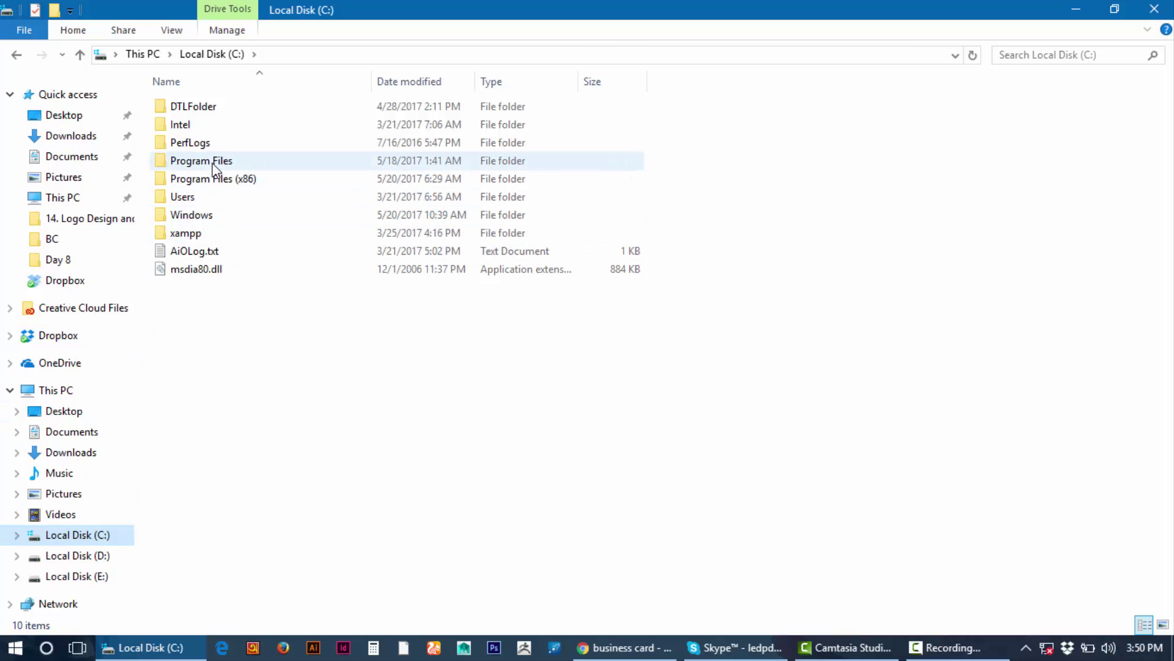
- Paste amtlib.dll into Program Files\Adobe\Adobe InDesign CC 2014, replacing the original with administrator permission
double_click(213, 162)
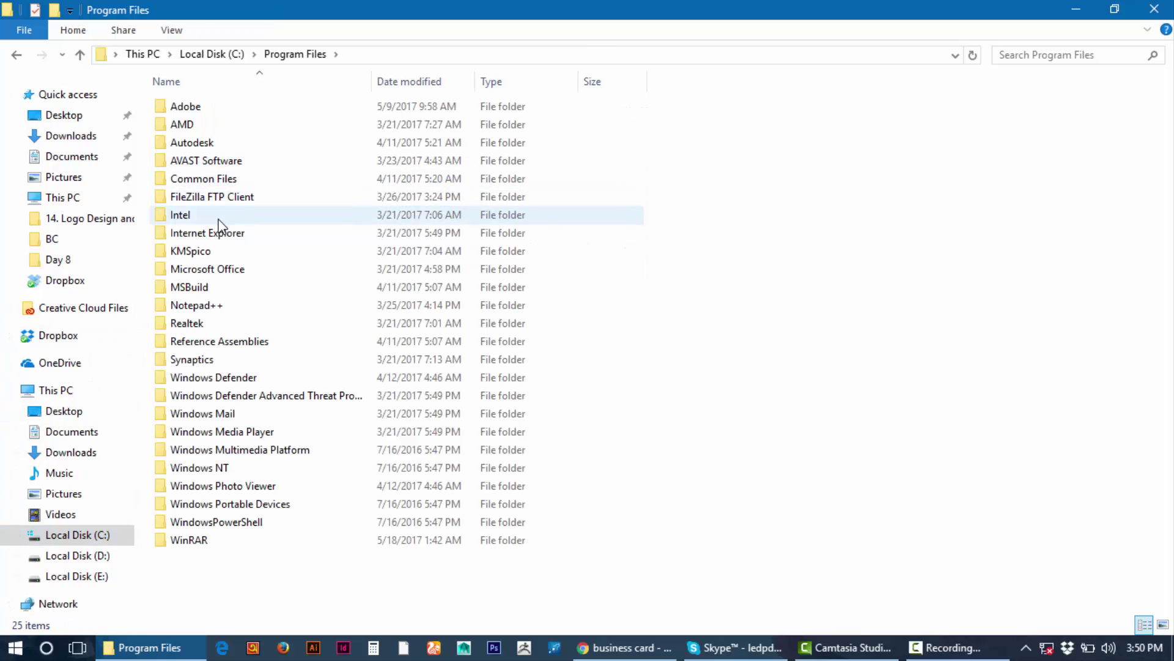
double_click(208, 110)
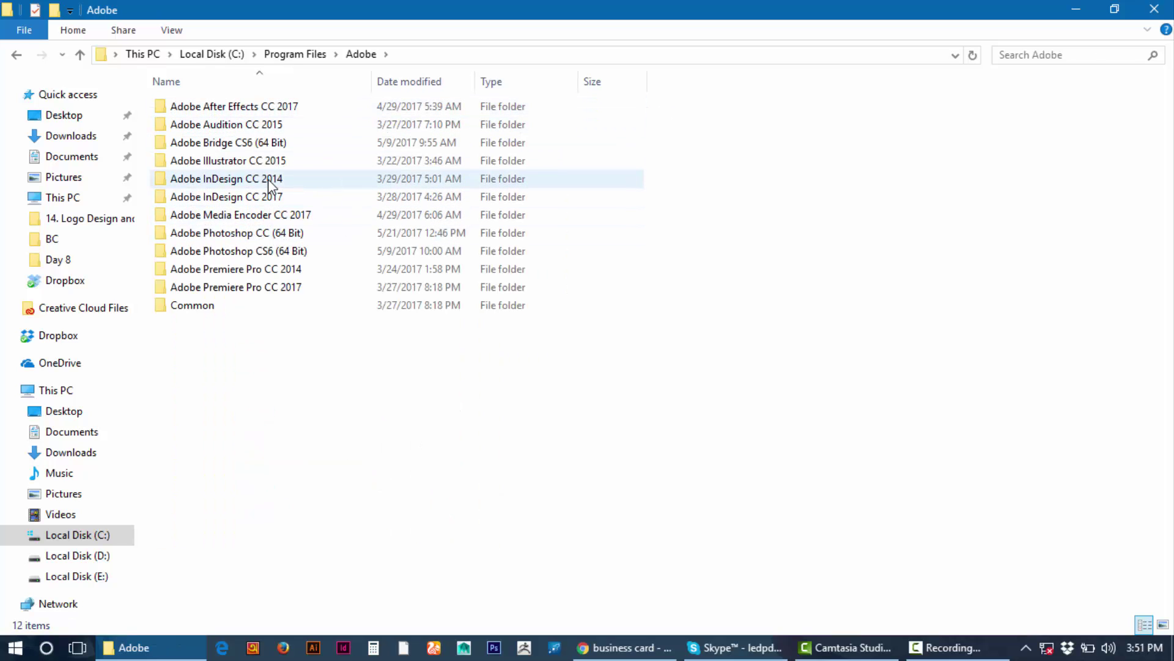
double_click(269, 184)
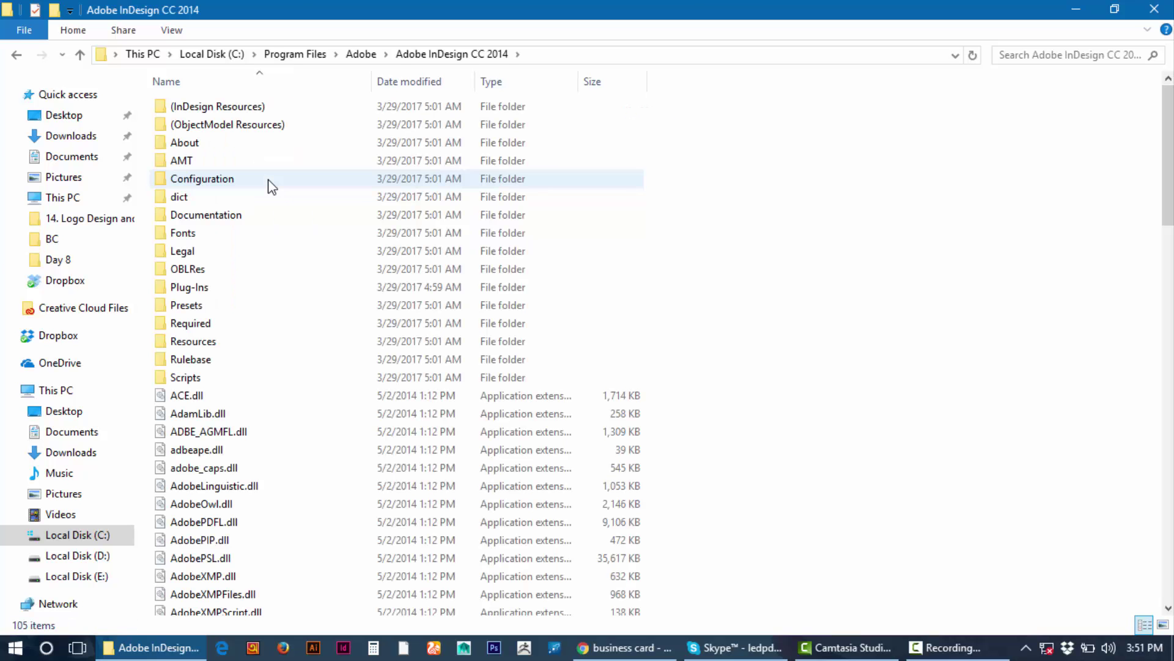
scroll(1004, 341, "down", 5)
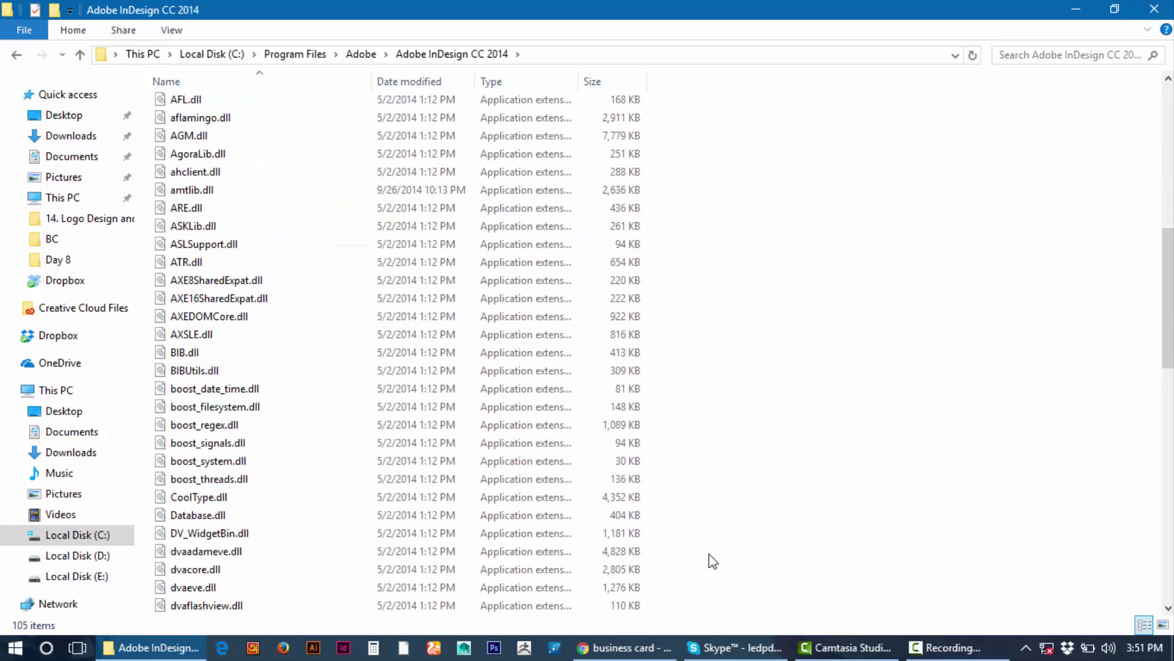
scroll(912, 411, "down", 16)
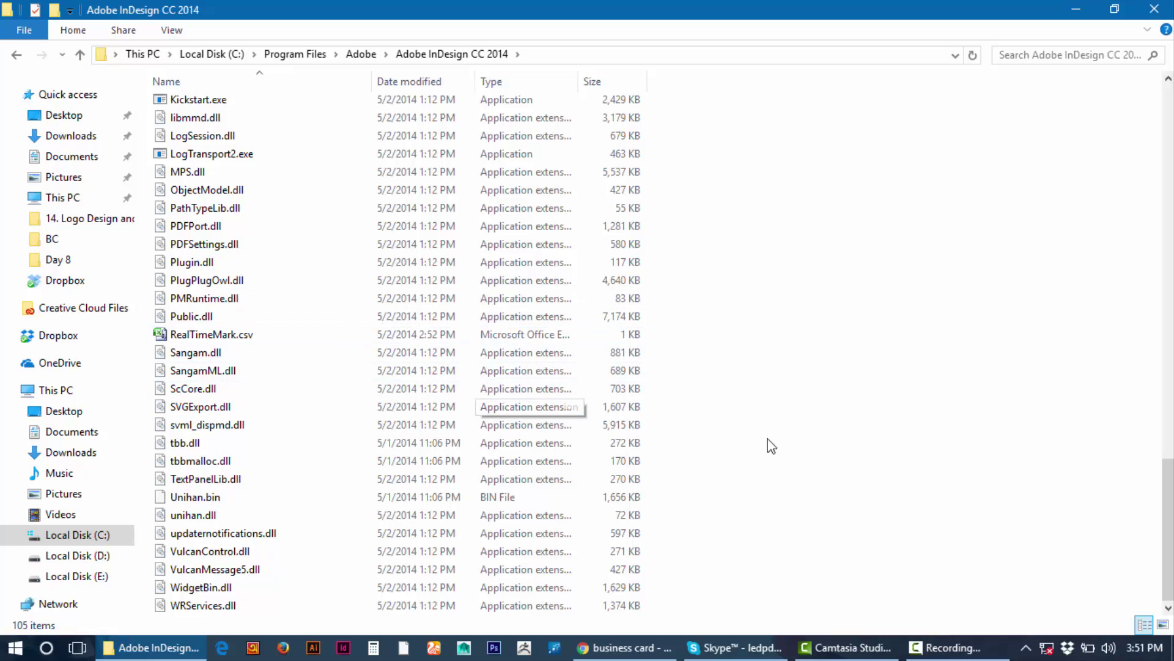
scroll(772, 396, "up", 15)
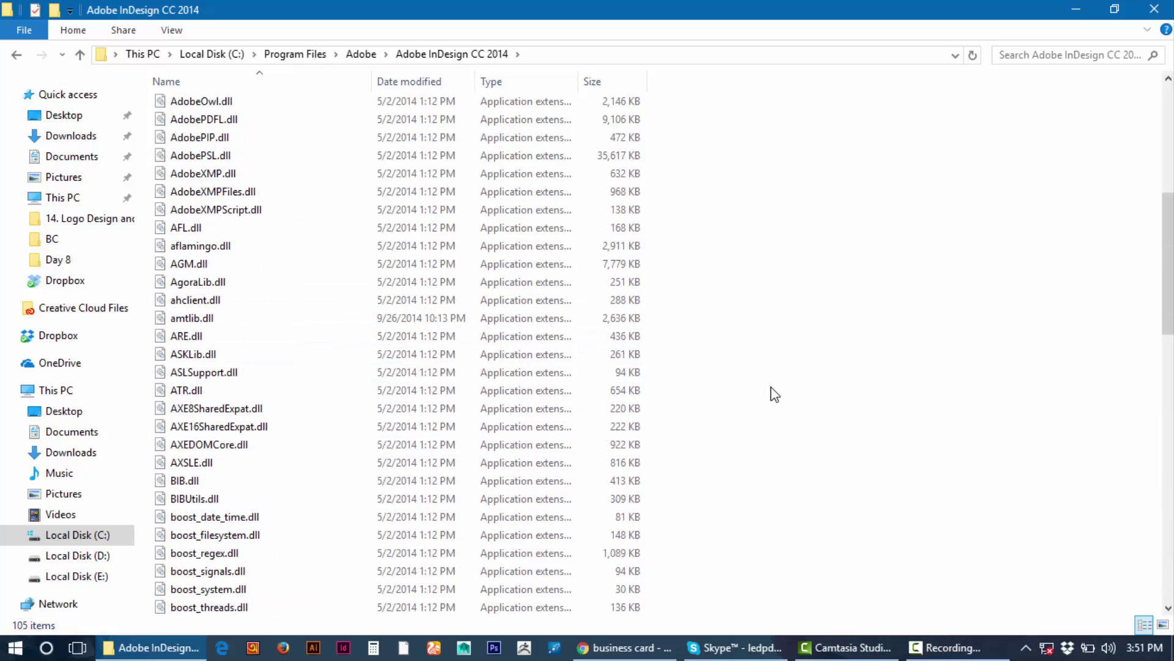
right_click(811, 260)
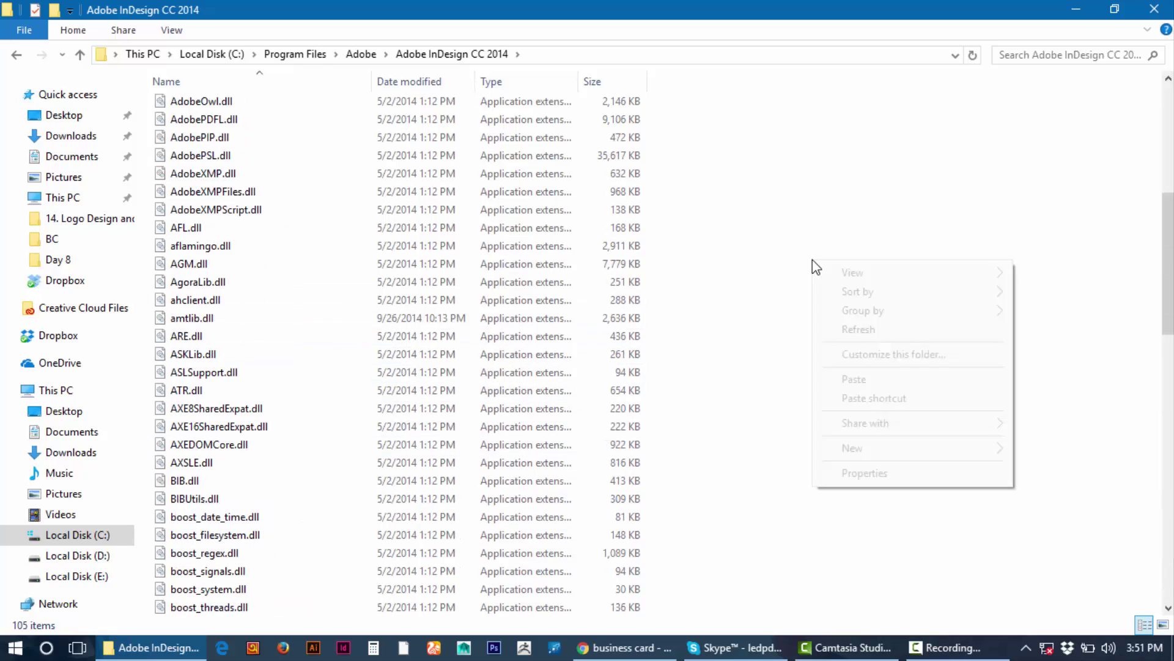
left_click(861, 383)
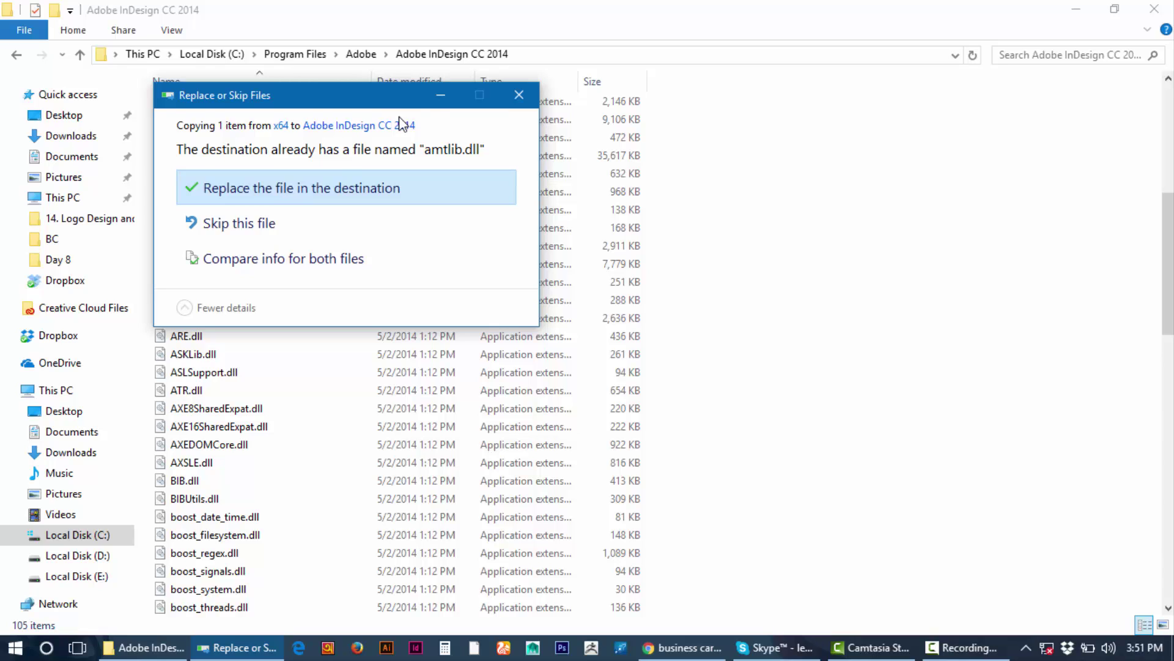
left_click(317, 190)
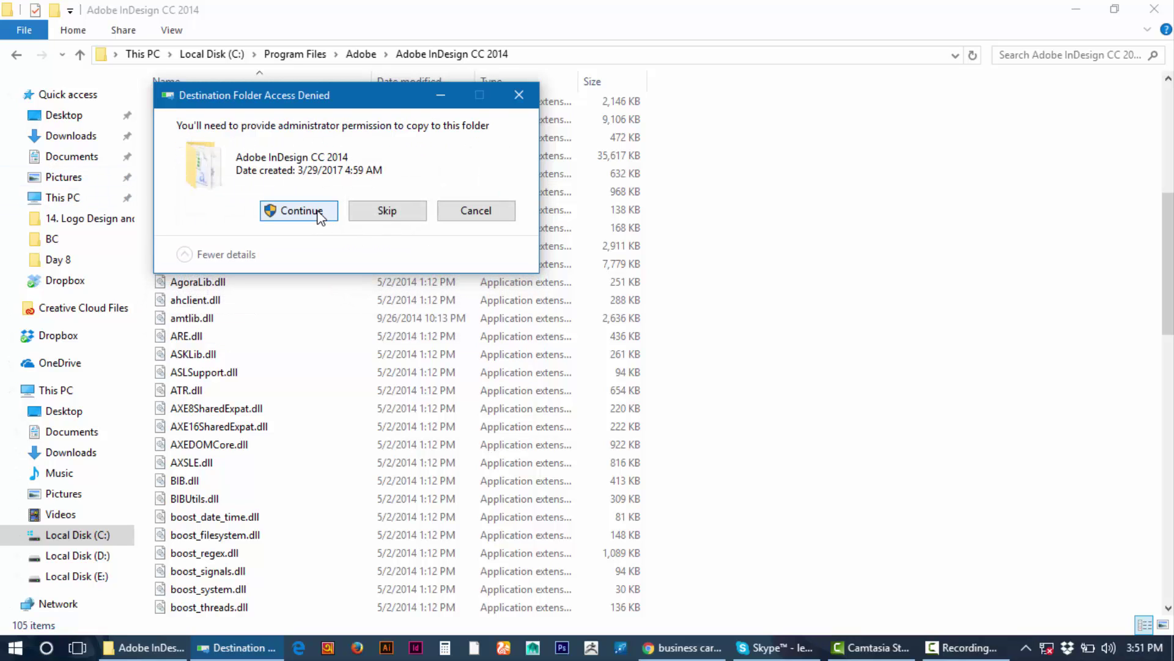
left_click(318, 211)
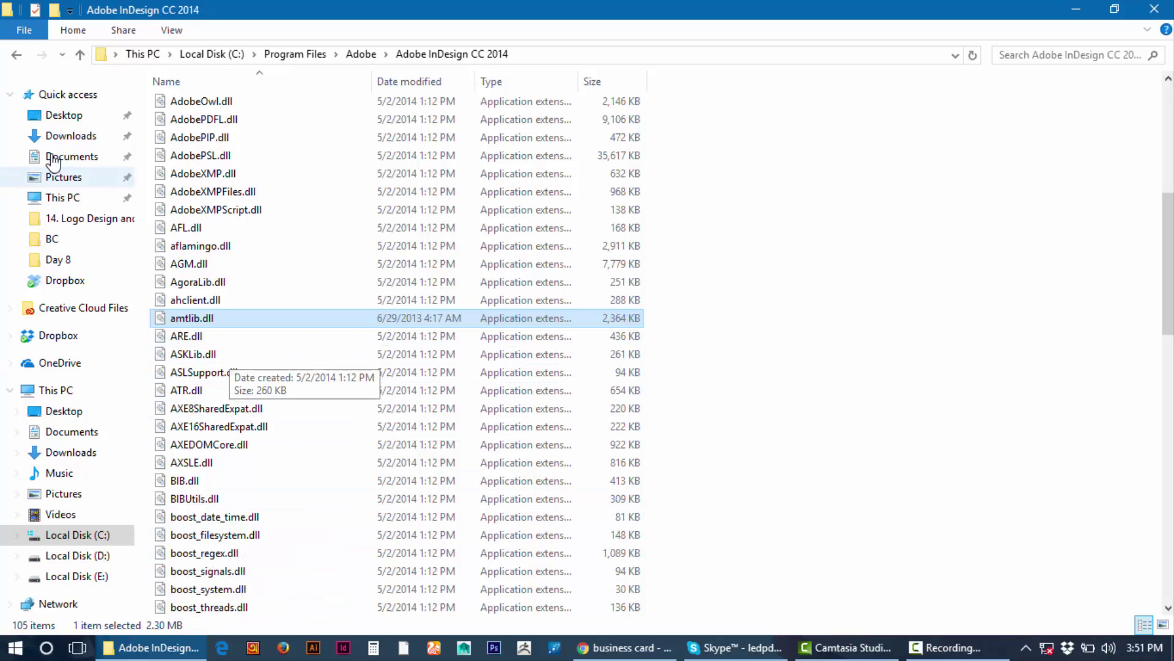
left_click(15, 55)
- Return to the Crack folder on drive D and open adobe.photoshop.cc-patch-painter.zip from Patch by PainteR
left_click(15, 54)
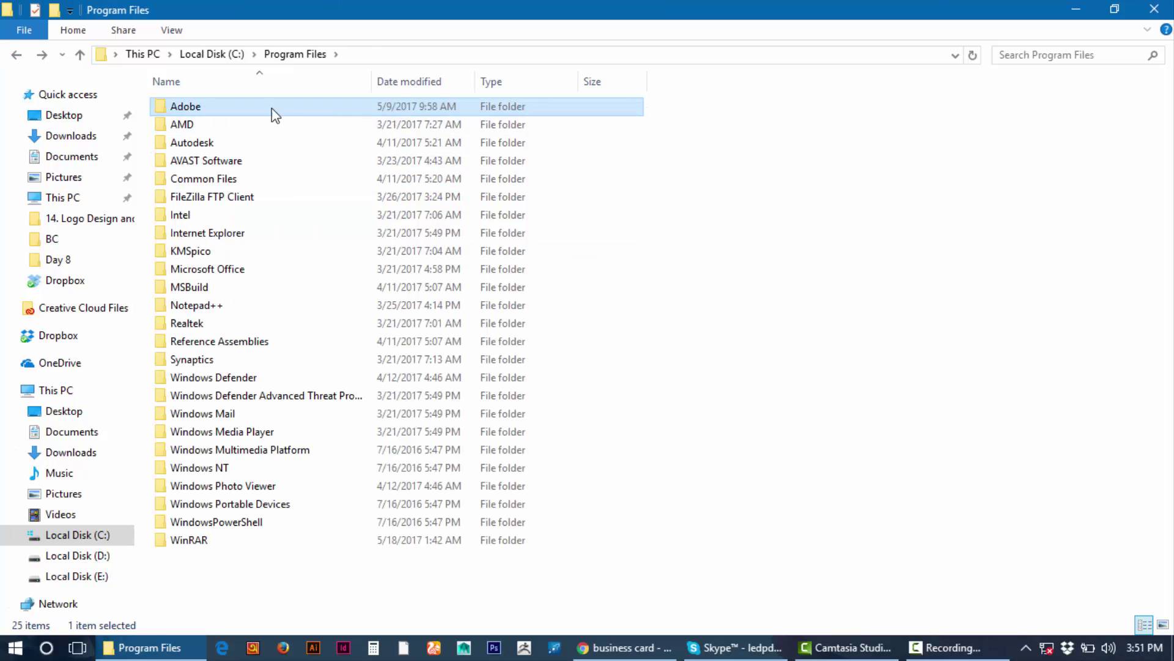
left_click(15, 54)
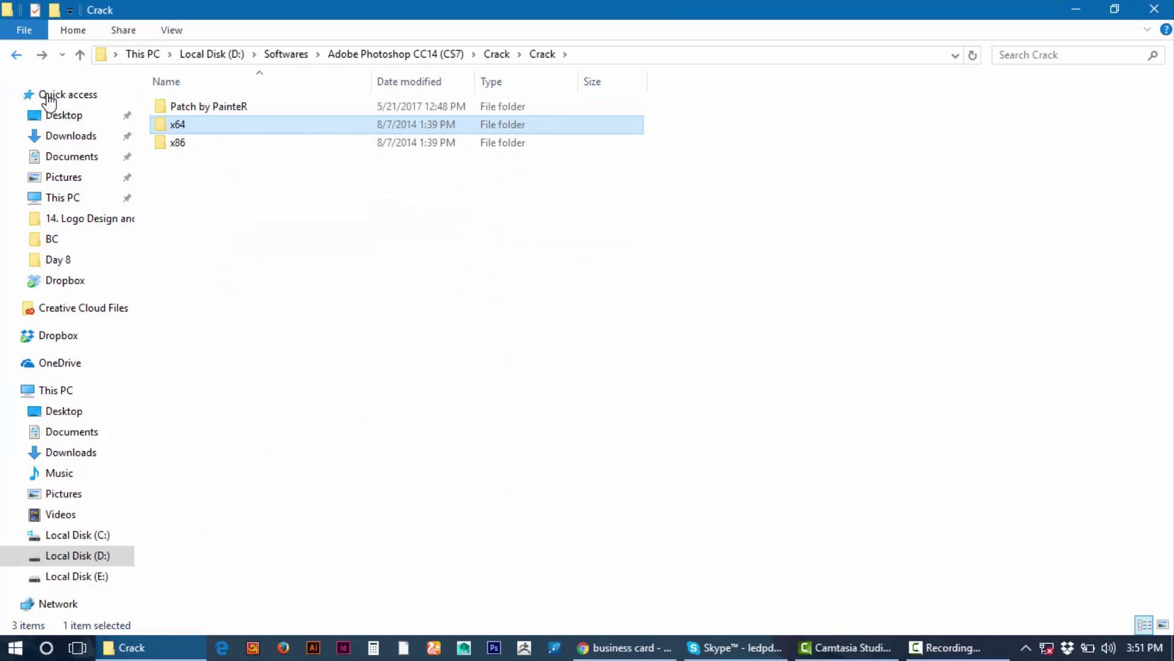
left_click(197, 124)
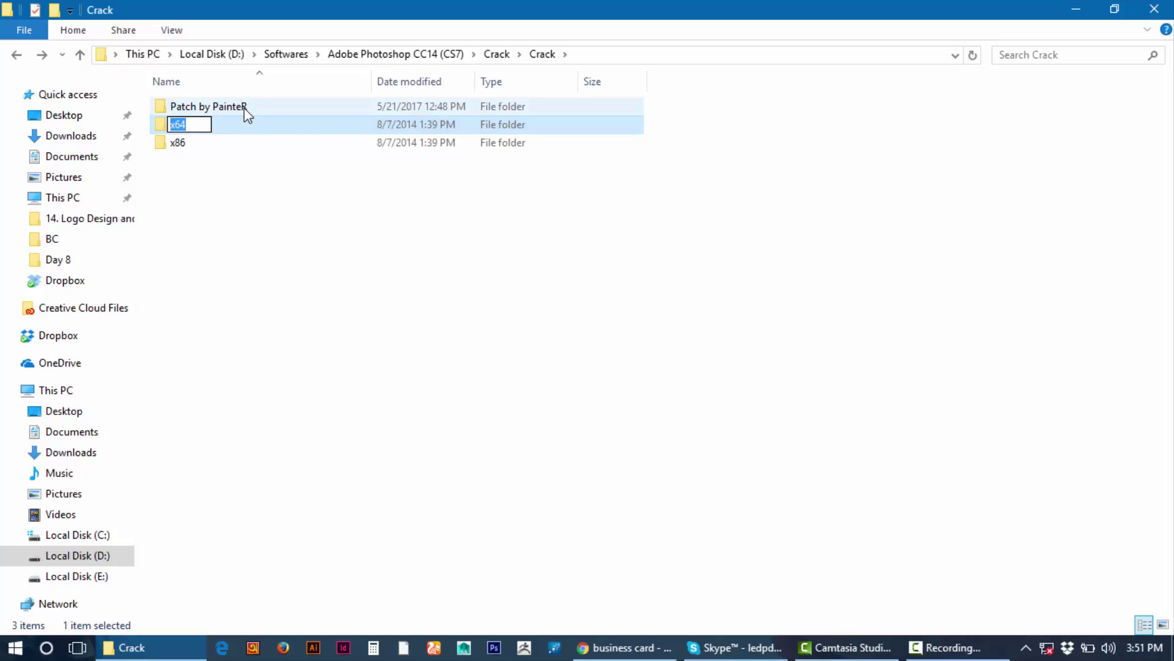
double_click(244, 107)
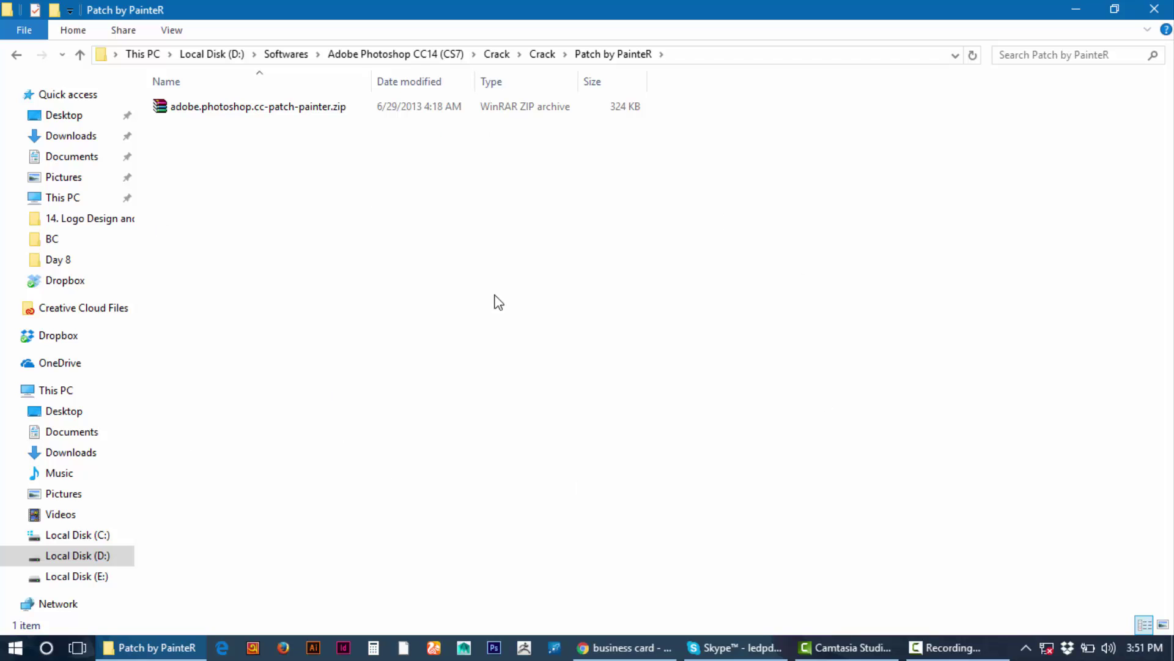
double_click(244, 109)
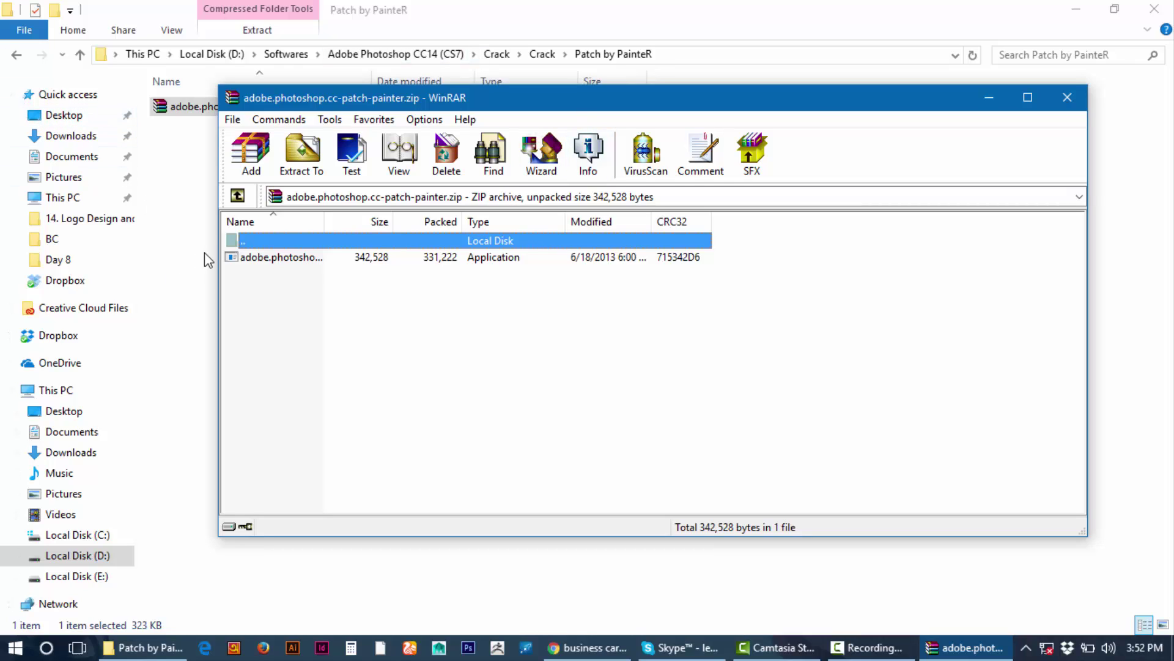
- Run the patch exe from the archive with PATCH then EXIT, and close WinRAR and File Explorer
double_click(266, 262)
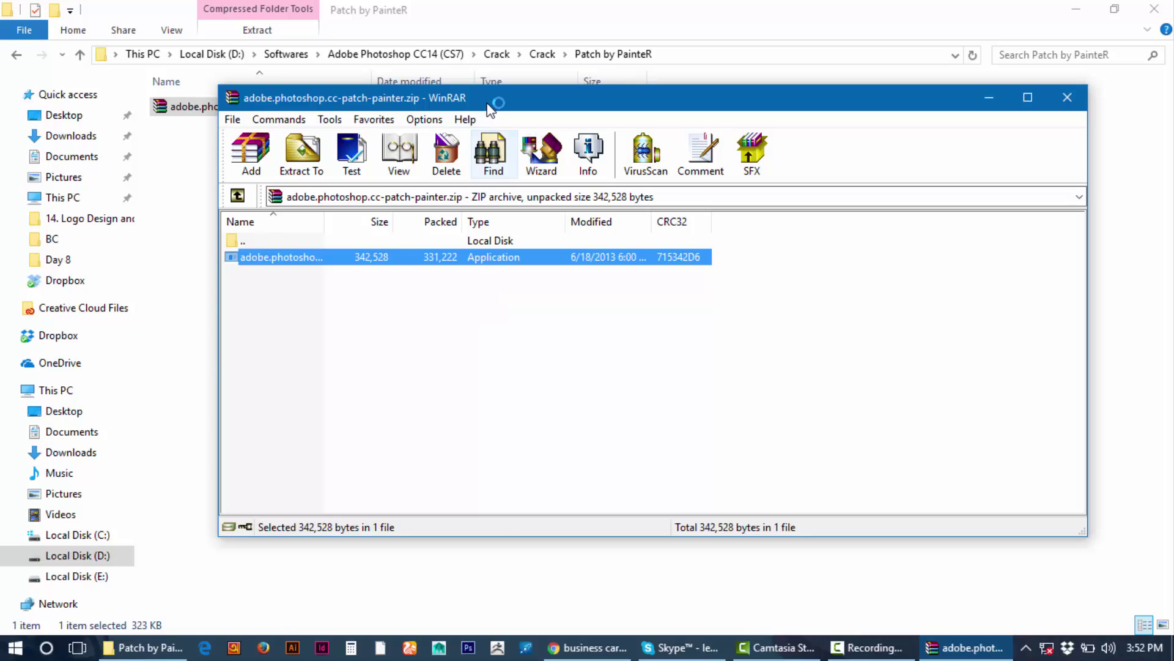
left_click_drag(498, 99, 458, 253)
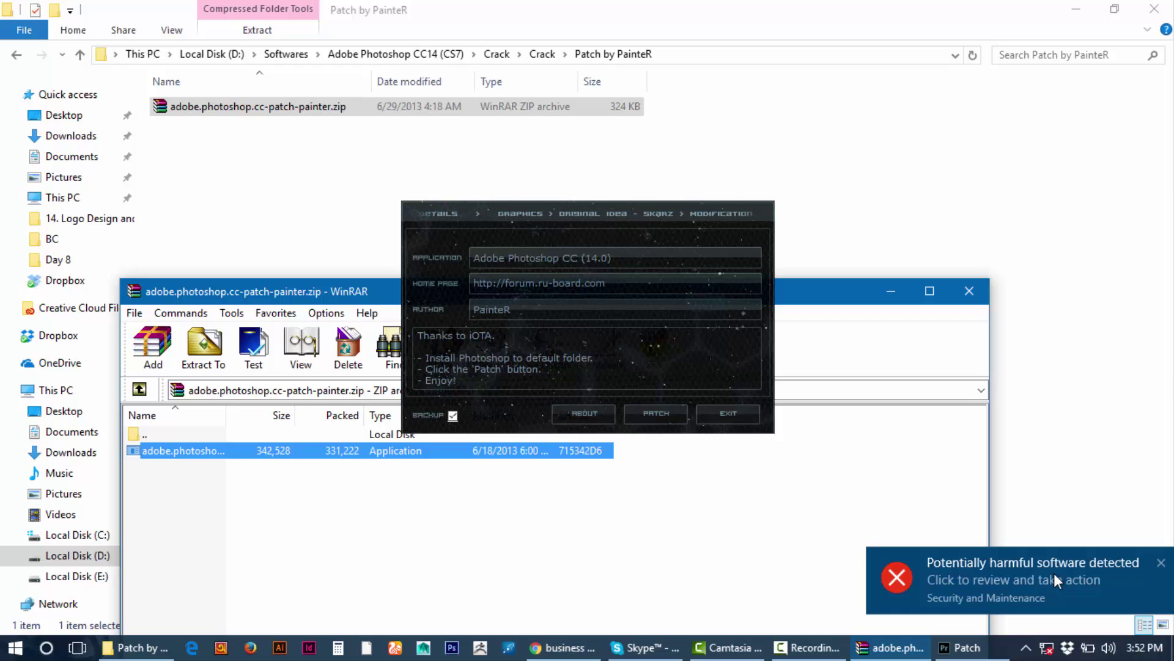
left_click_drag(599, 220, 347, 124)
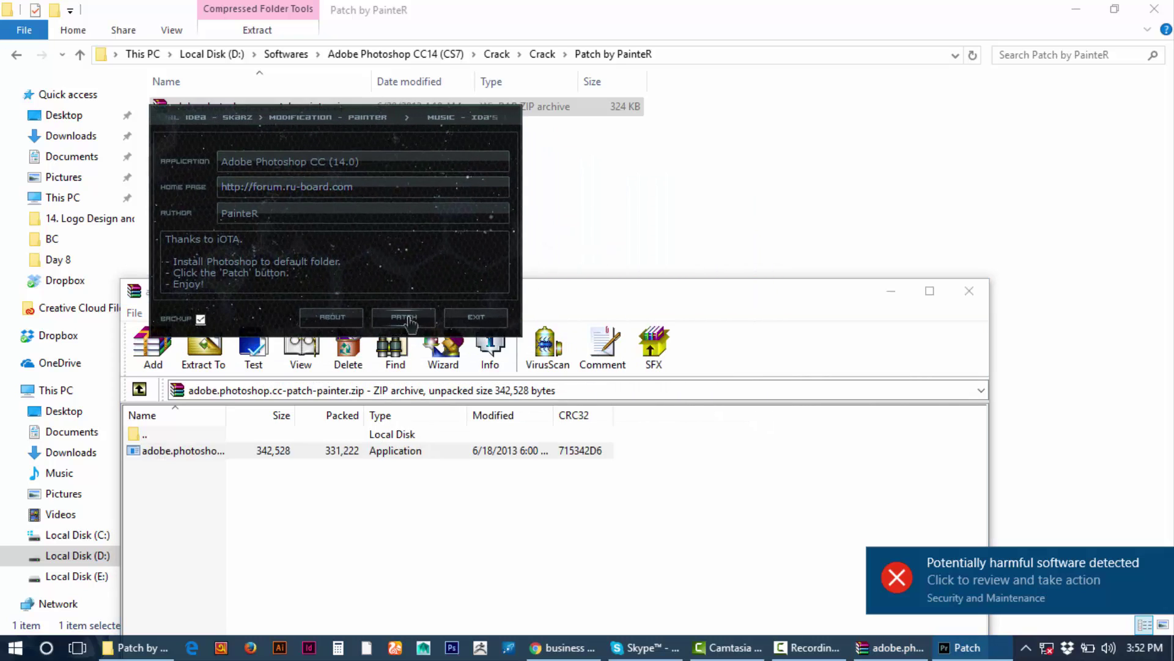
left_click(414, 319)
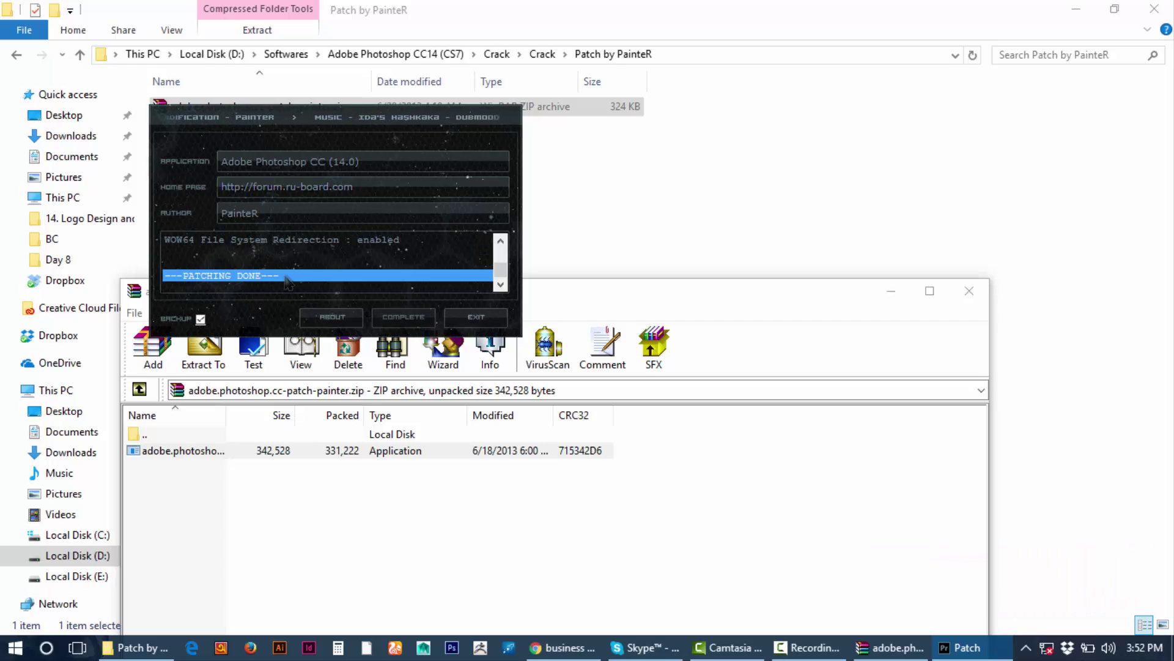
left_click(476, 317)
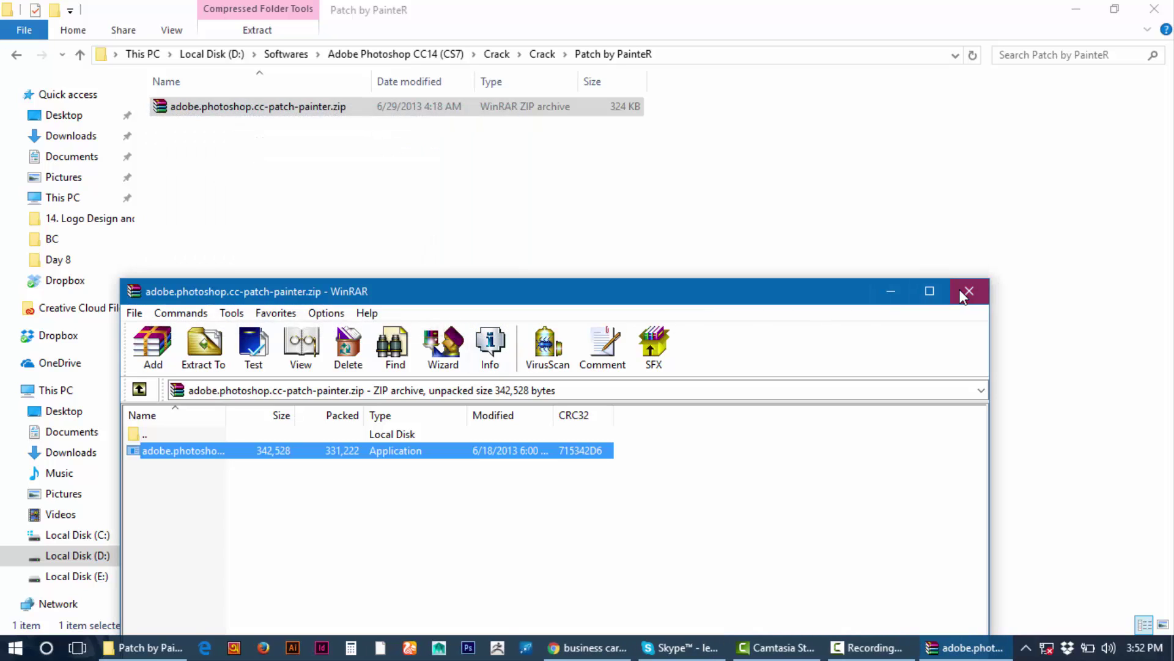
left_click(969, 291)
left_click(1154, 11)
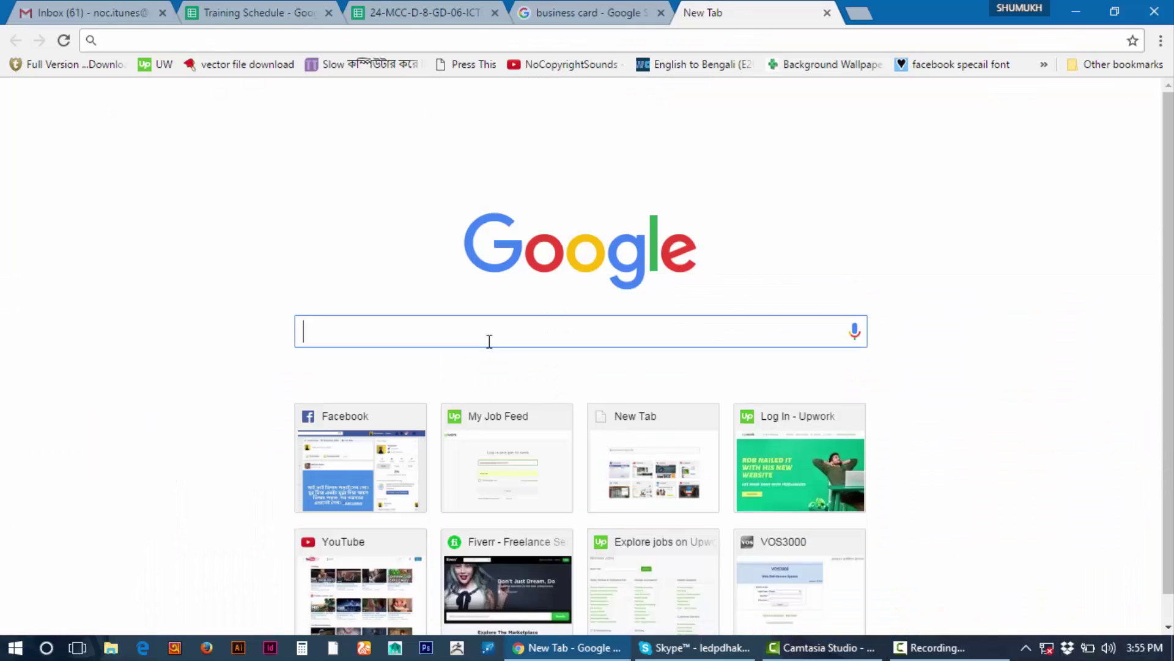
- Search Google for 'team viewer' using the omnibox suggestion
type("team")
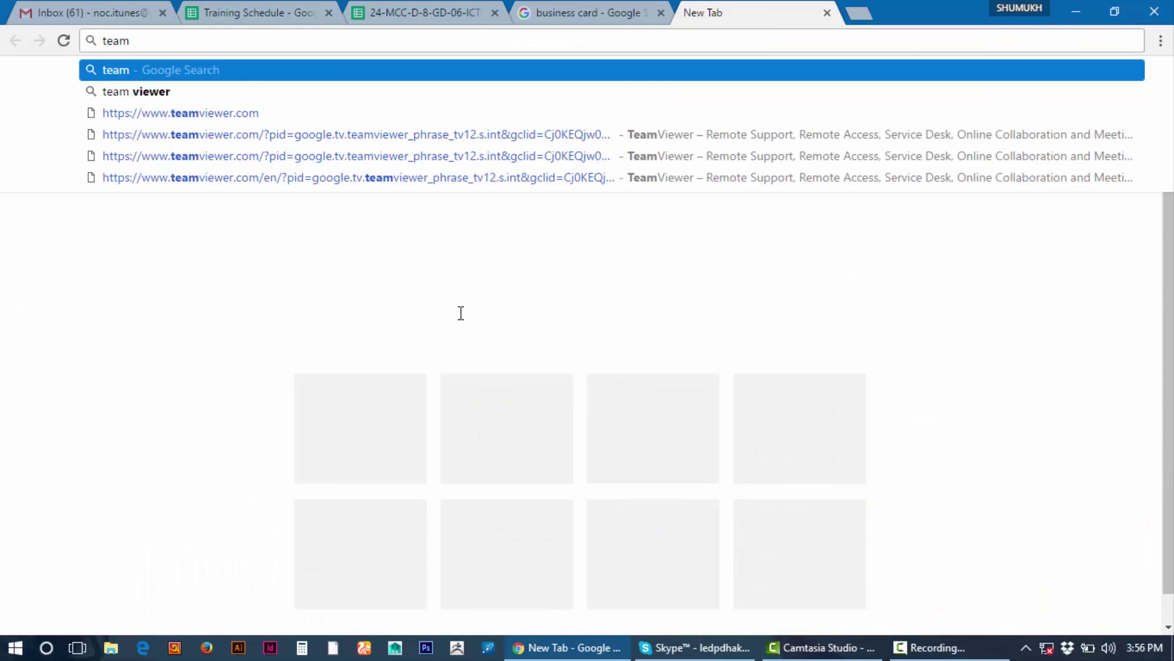
key("Down")
key("Return")
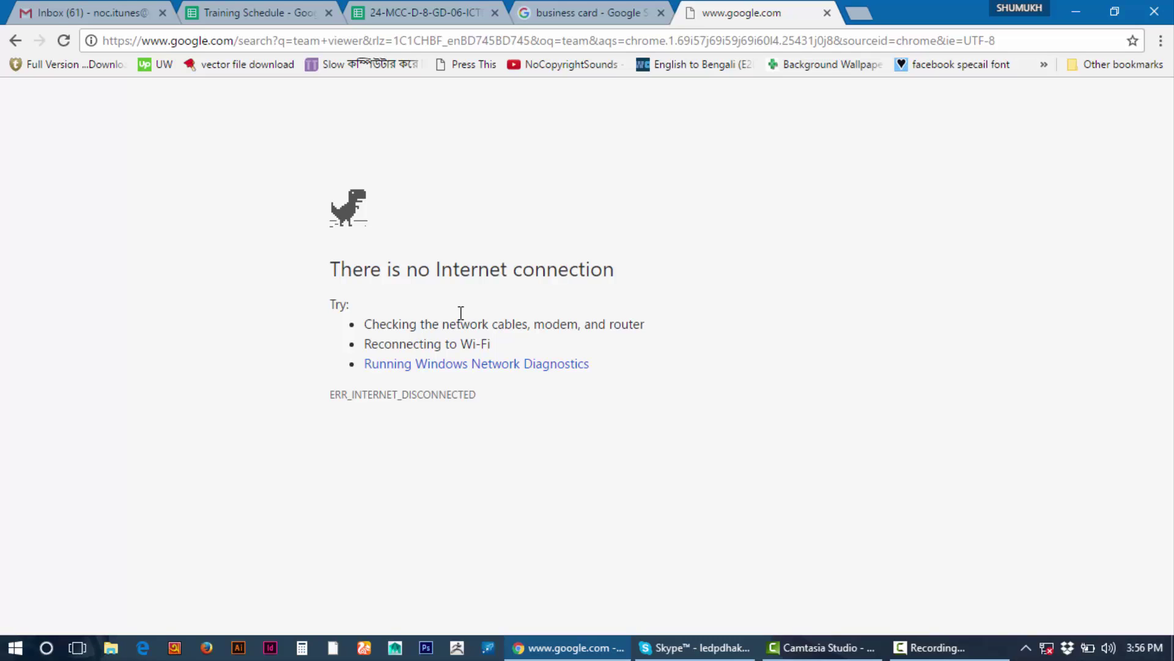
left_click(936, 647)
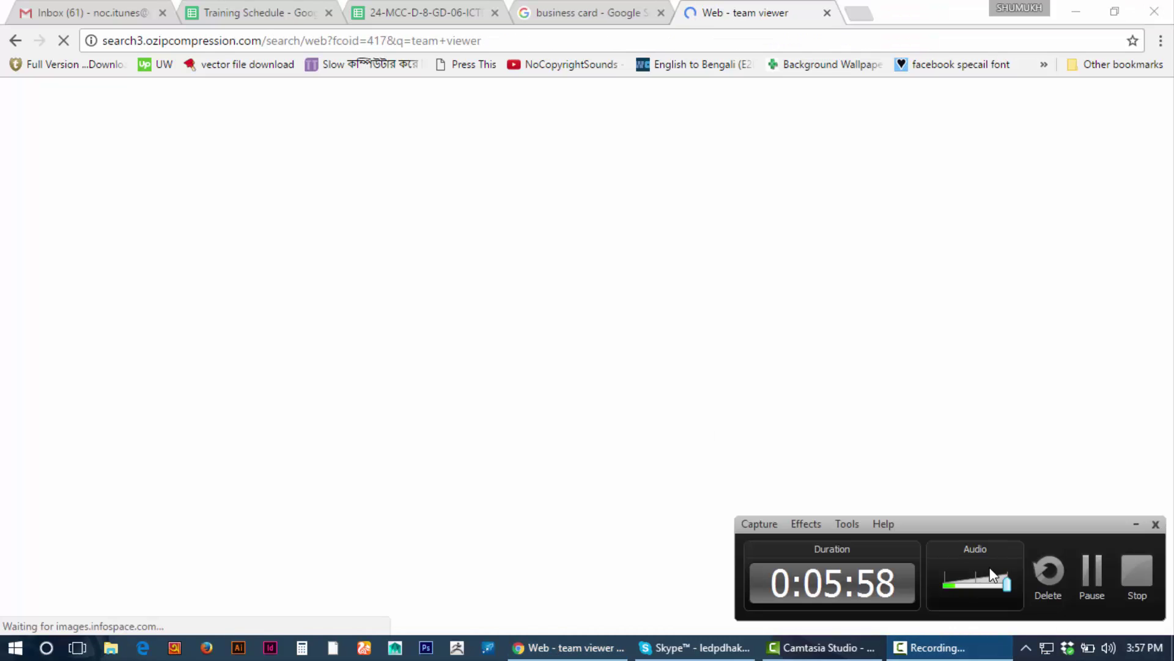
left_click(1093, 575)
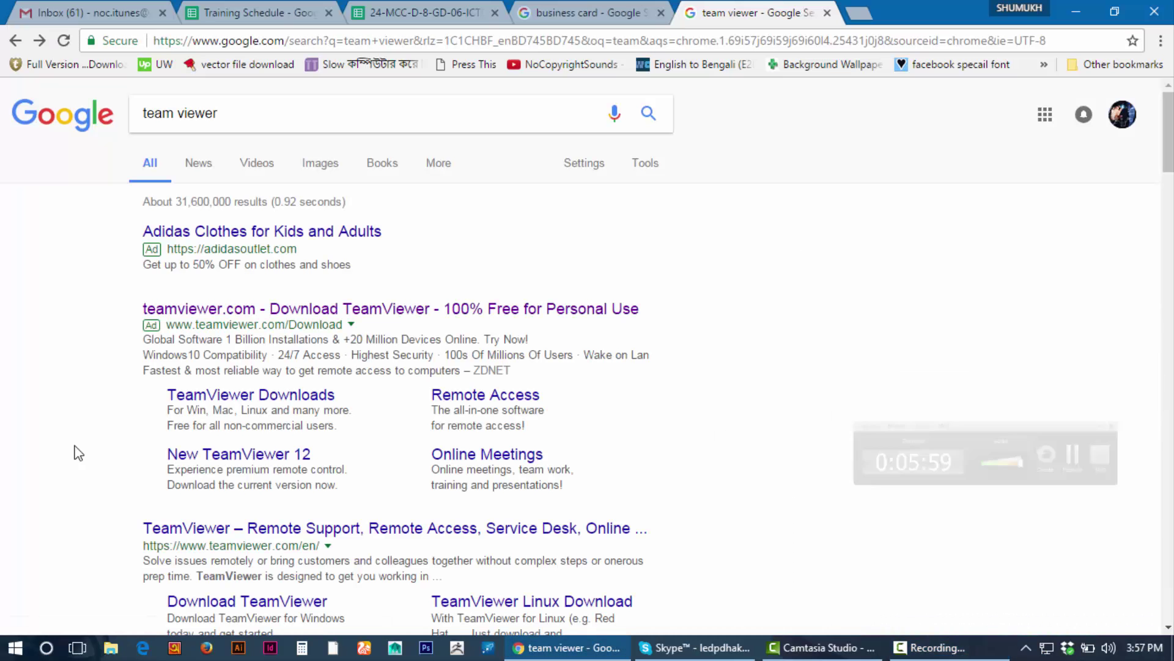
- Open the teamviewer.com result in a new tab to reach the TeamViewer 12 download page
left_click(273, 318)
left_click(692, 12)
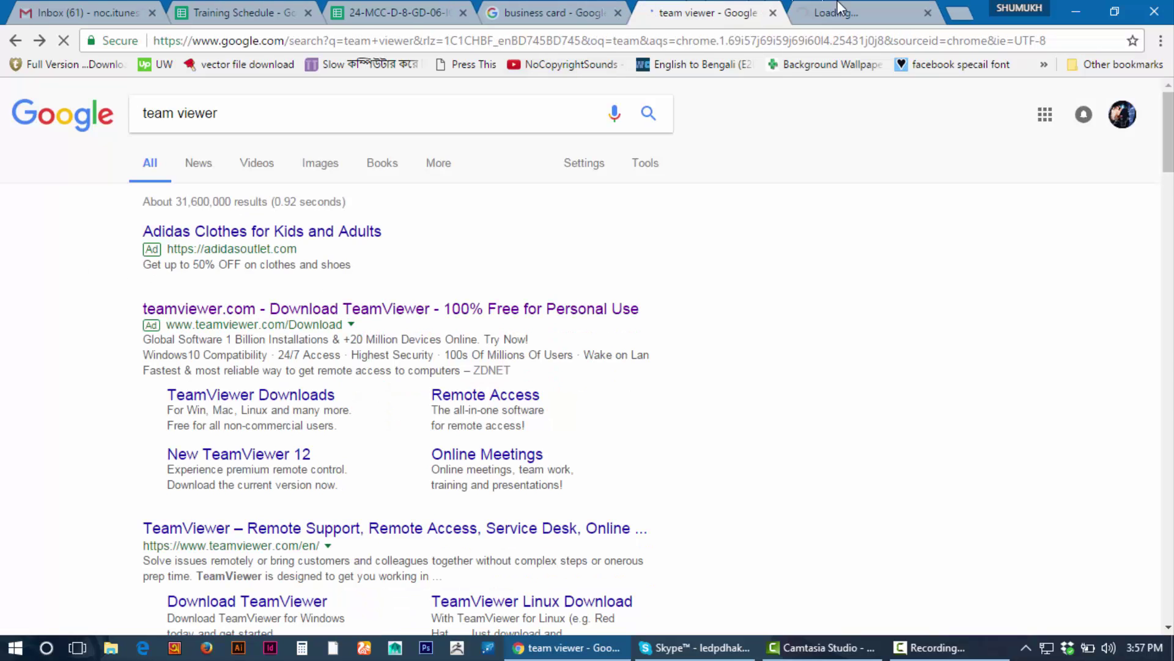
left_click(838, 8)
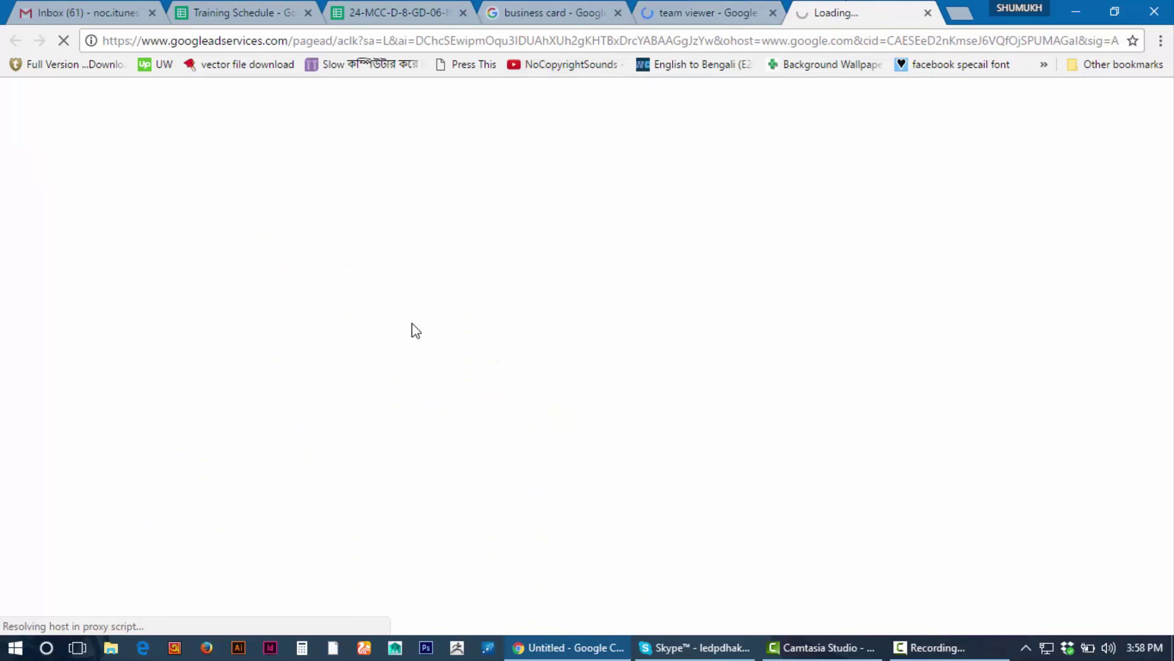
left_click(685, 13)
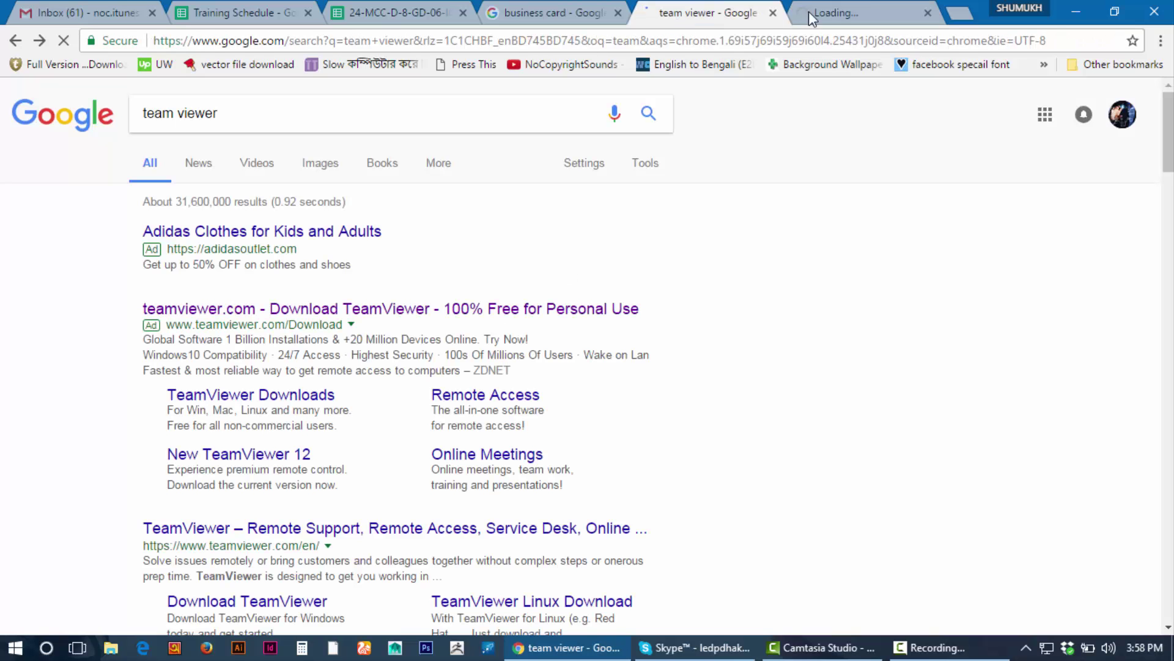
left_click(895, 8)
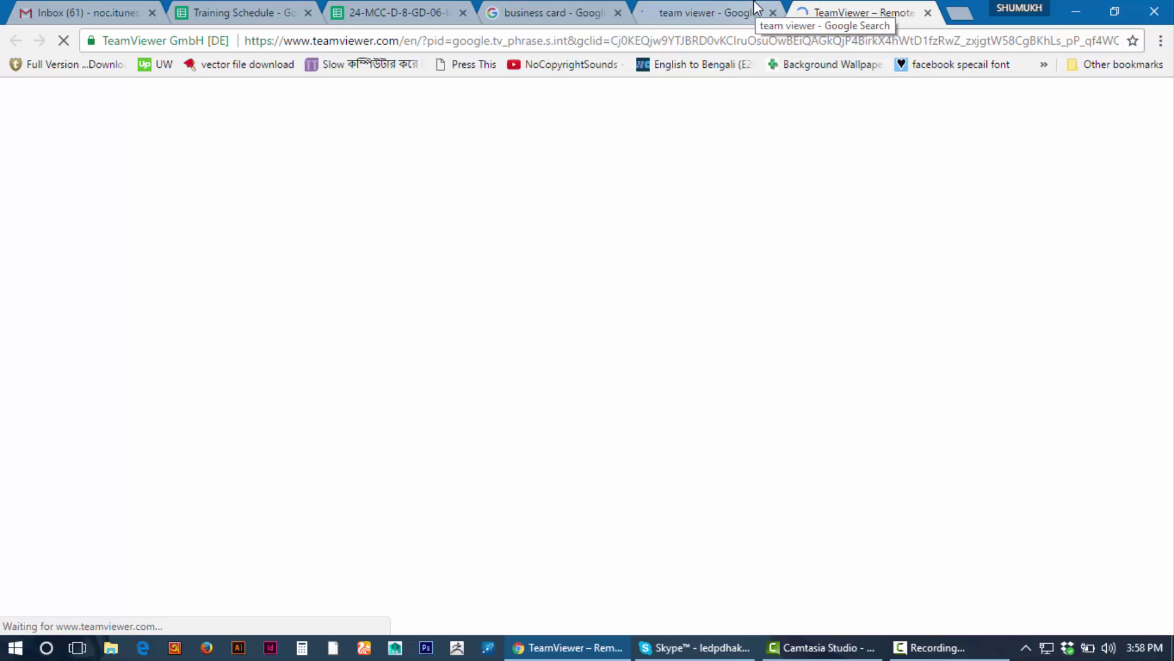
left_click(719, 9)
left_click(880, 10)
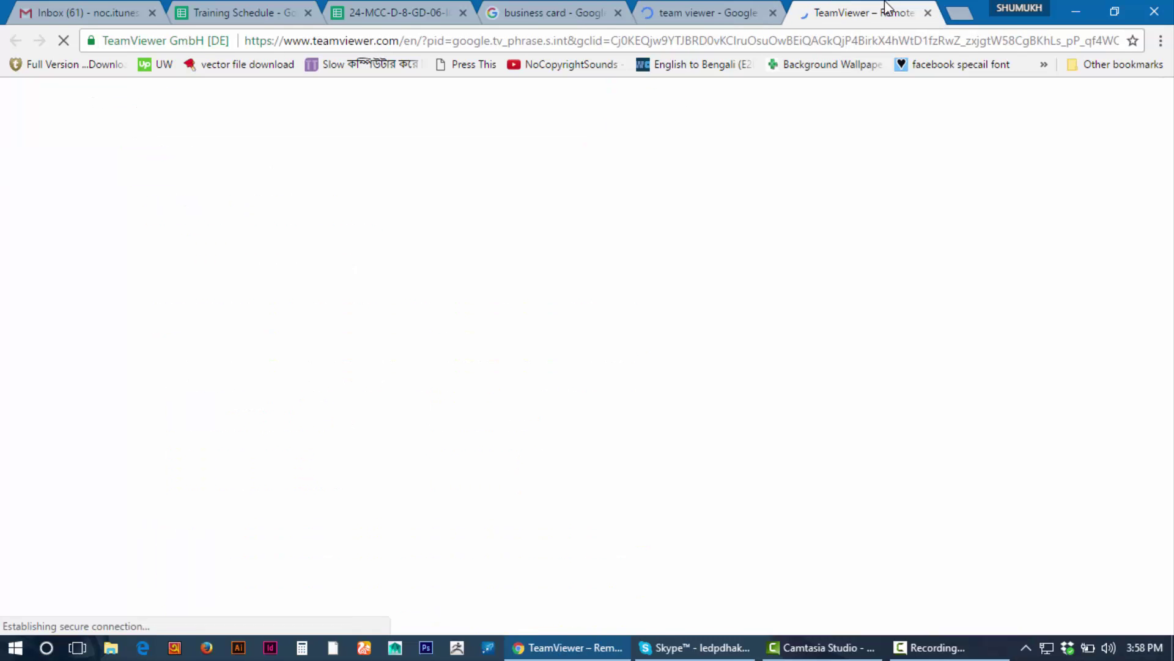
left_click(652, 8)
left_click(853, 9)
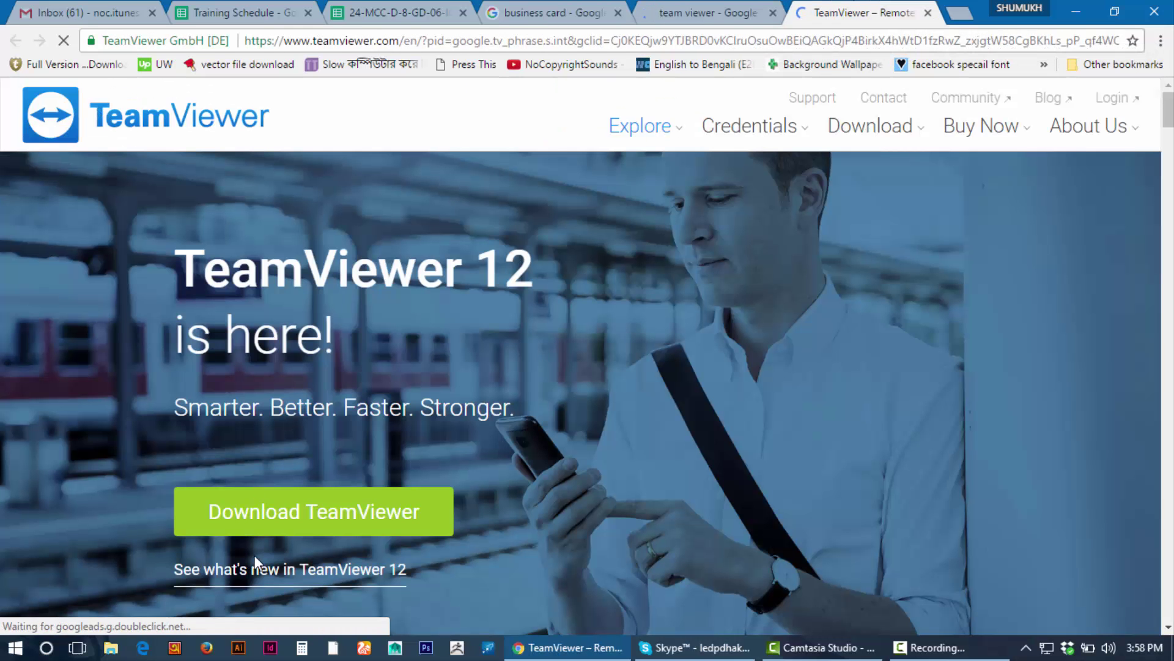
left_click(289, 513)
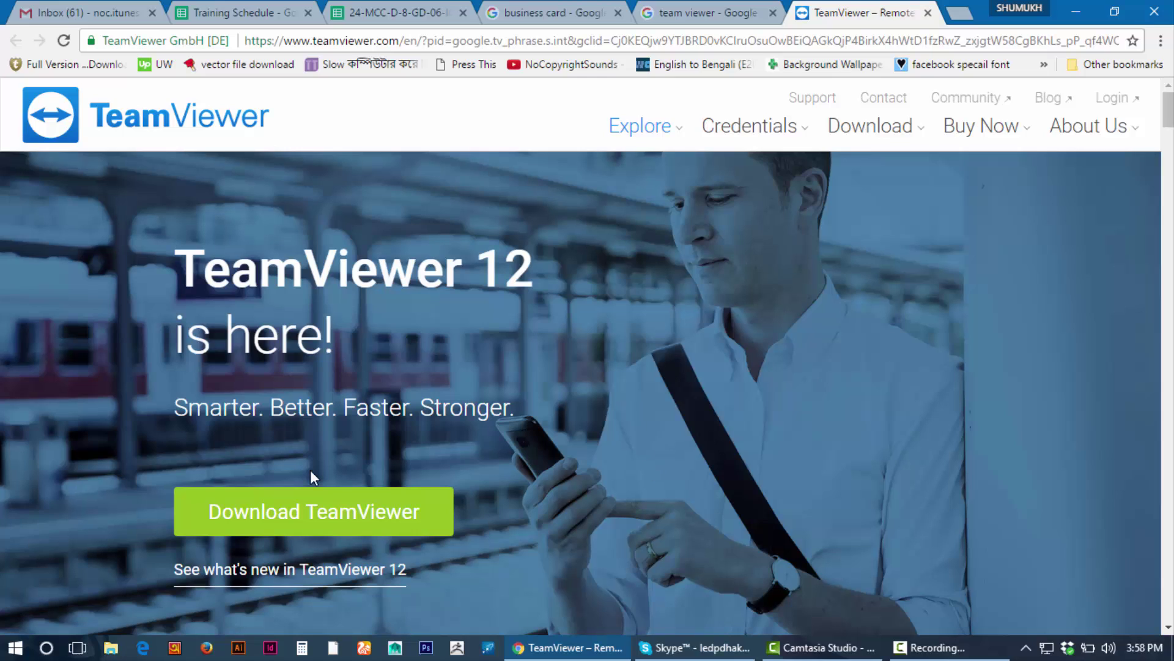
- Start the TeamViewer_Setup.exe download, close the popup tabs, pause the download and minimize Chrome
left_click(296, 514)
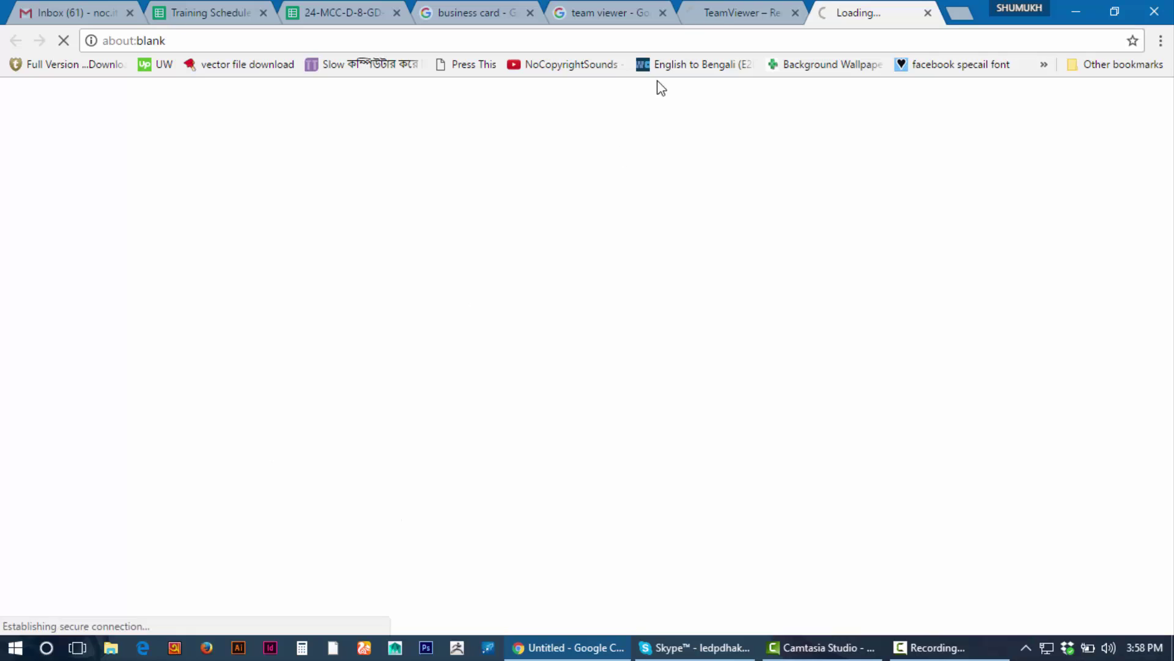
middle_click(716, 13)
middle_click(716, 12)
left_click(655, 139)
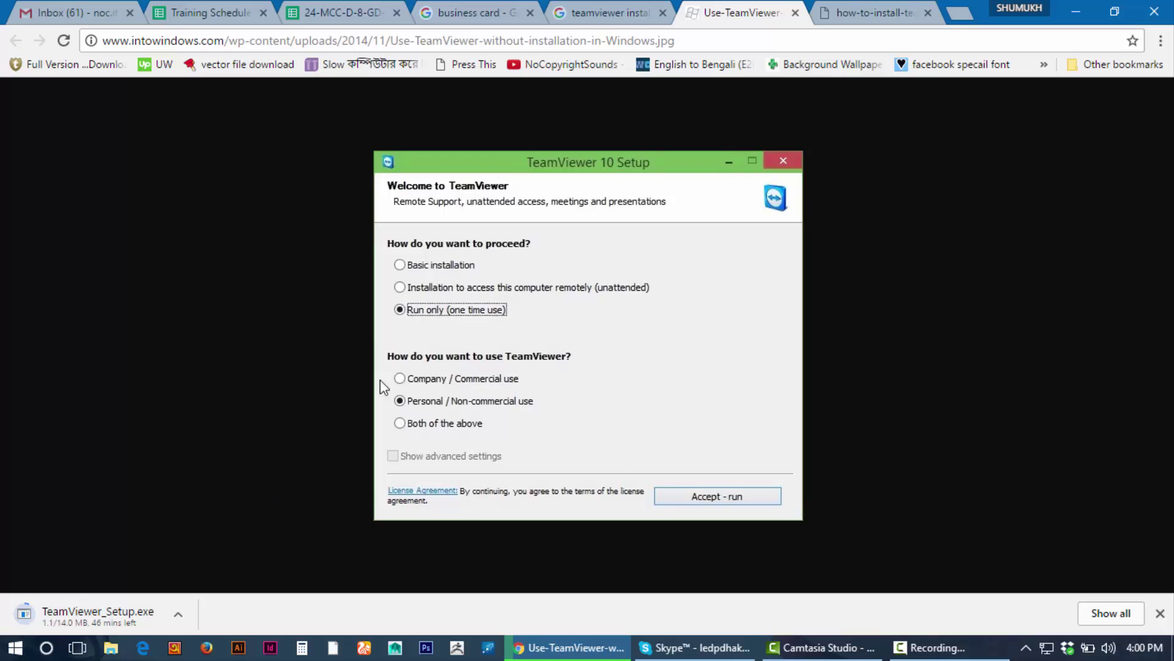
left_click(184, 616)
left_click(230, 538)
left_click(1077, 12)
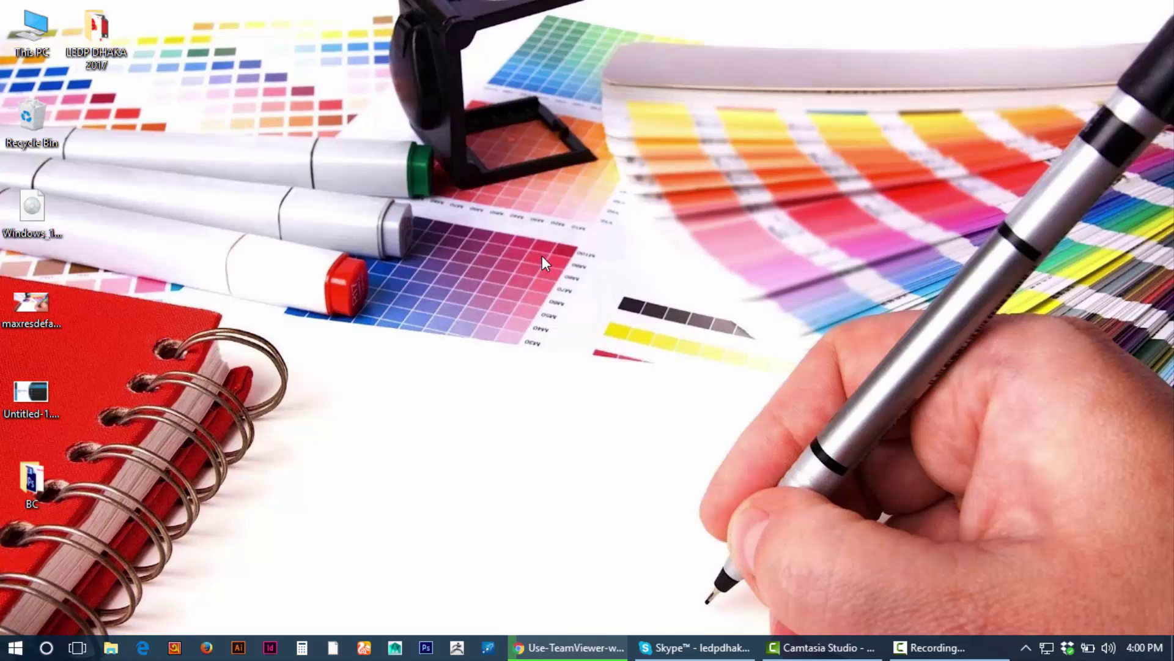
- Launch TeamViewer 12 by searching 'team' in Windows search and position its window
left_click(46, 650)
type("t")
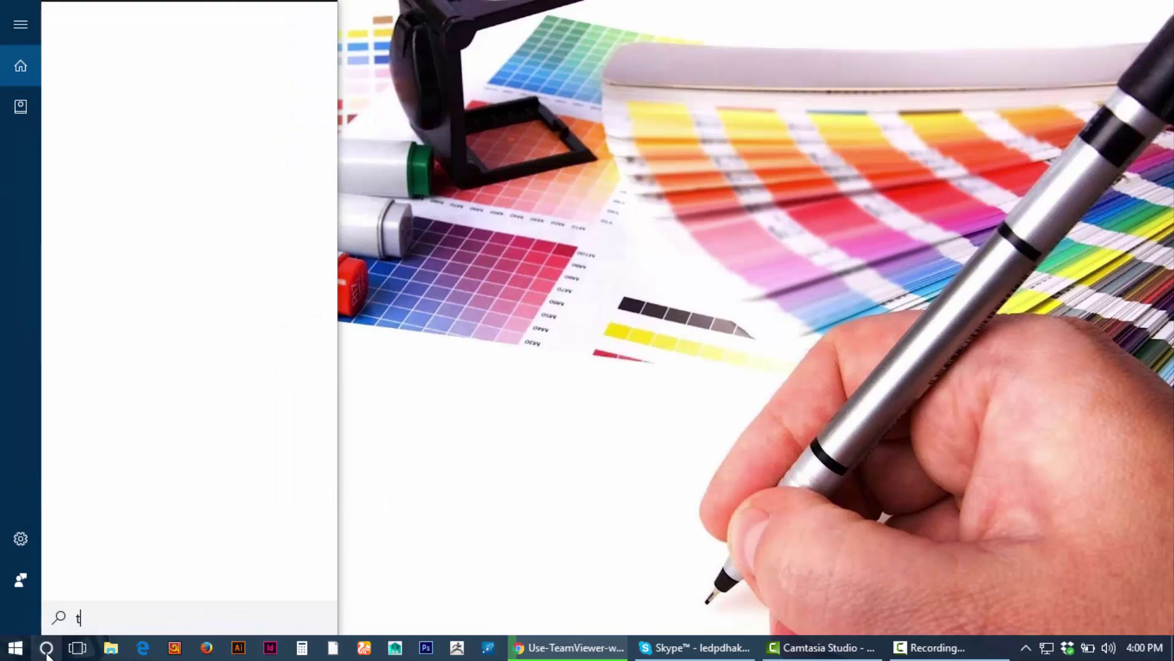
type("eam")
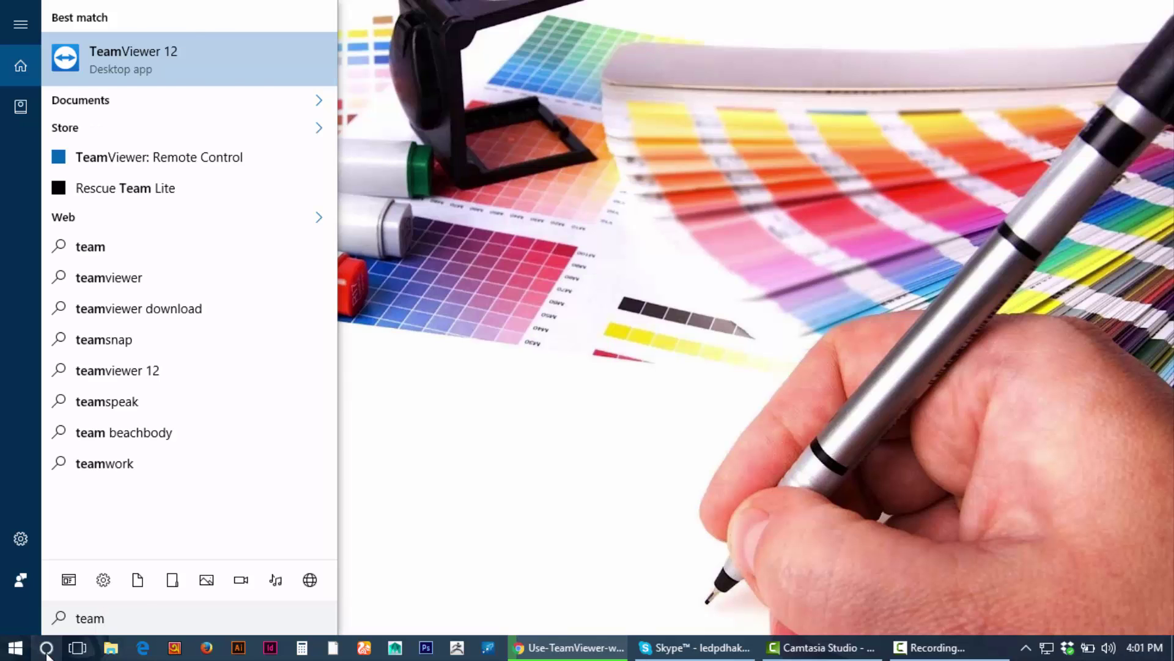
key("Return")
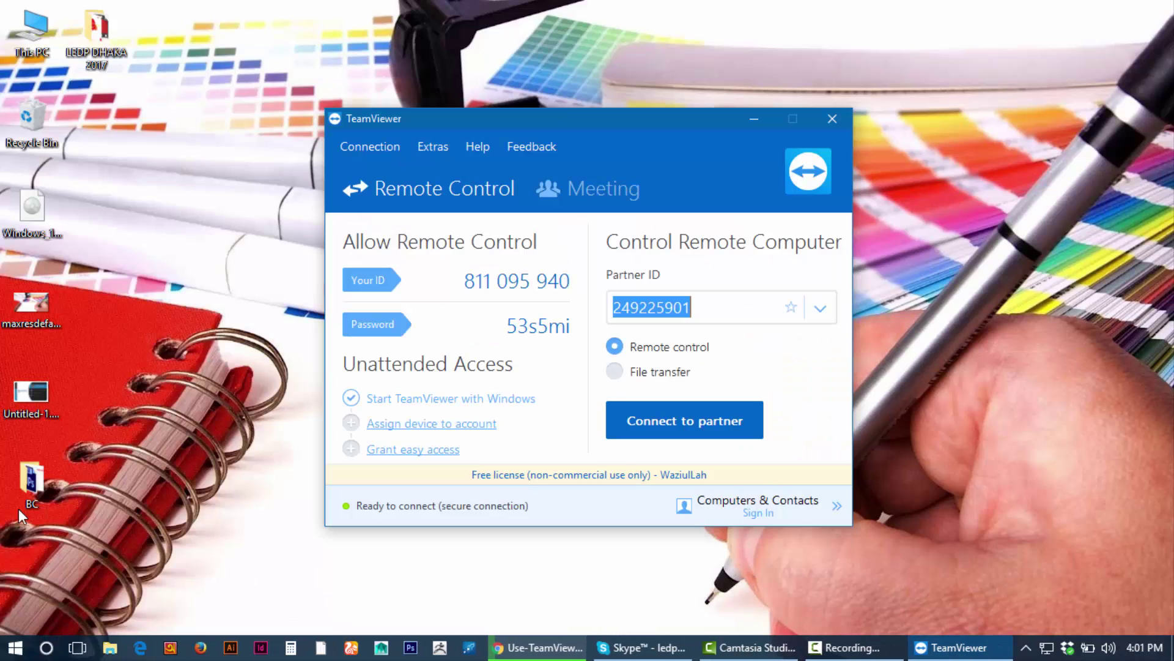
left_click_drag(690, 120, 606, 92)
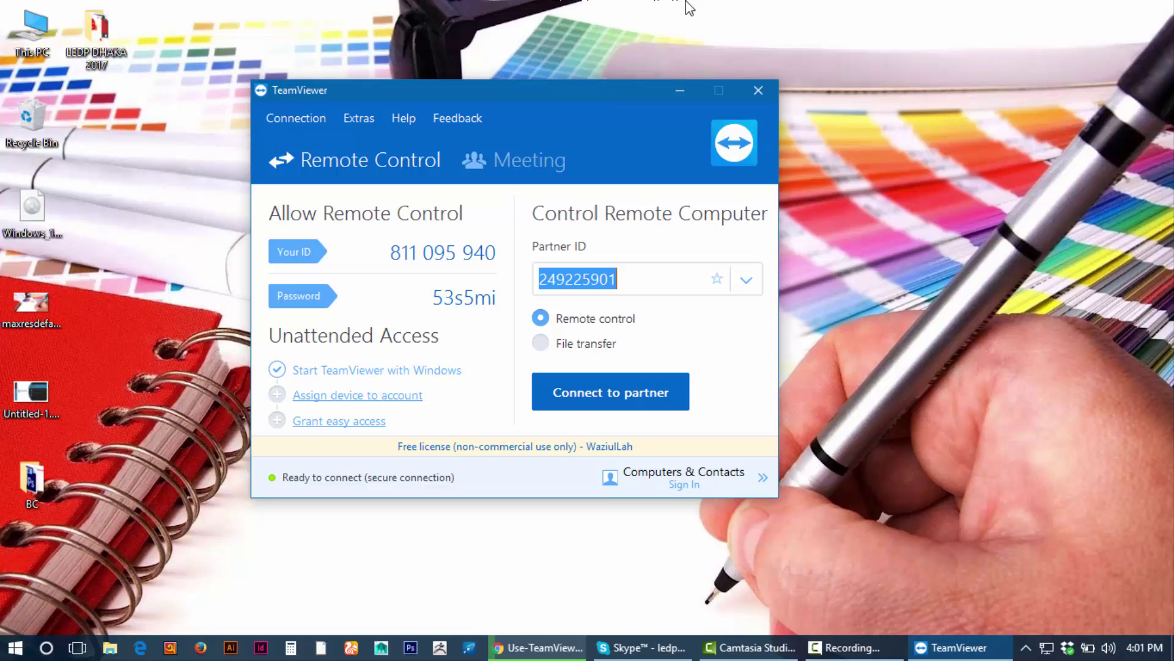
left_click_drag(548, 89, 578, 52)
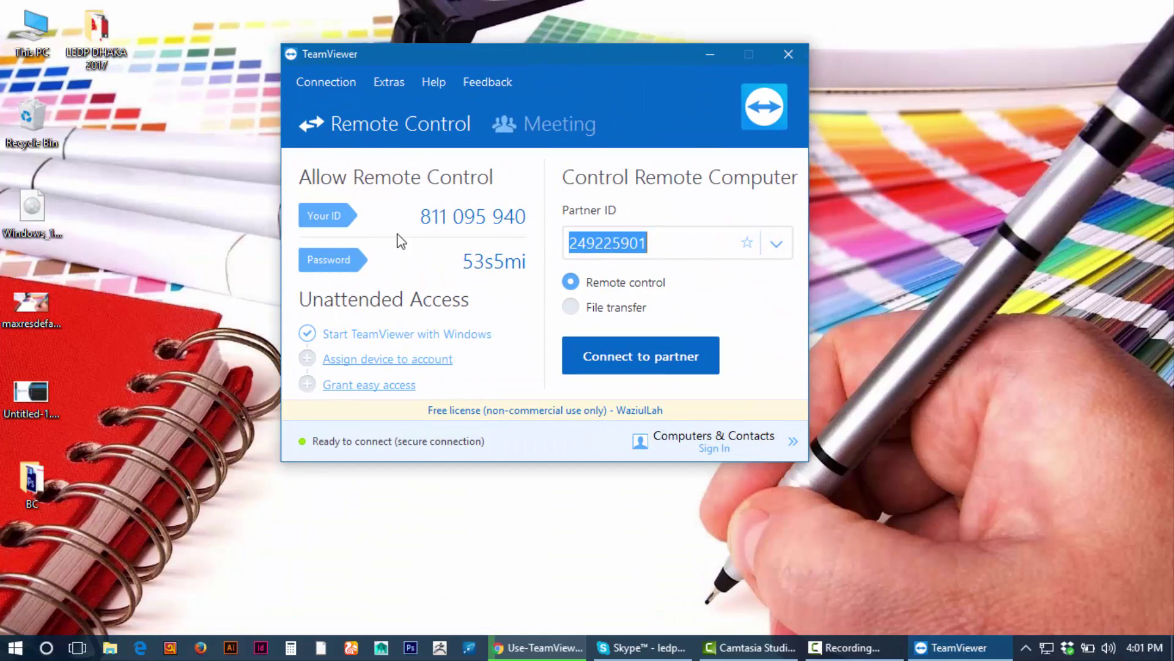
- Select this computer's ID and session password, then select the partner ID field for replacement
left_click_drag(421, 217, 650, 215)
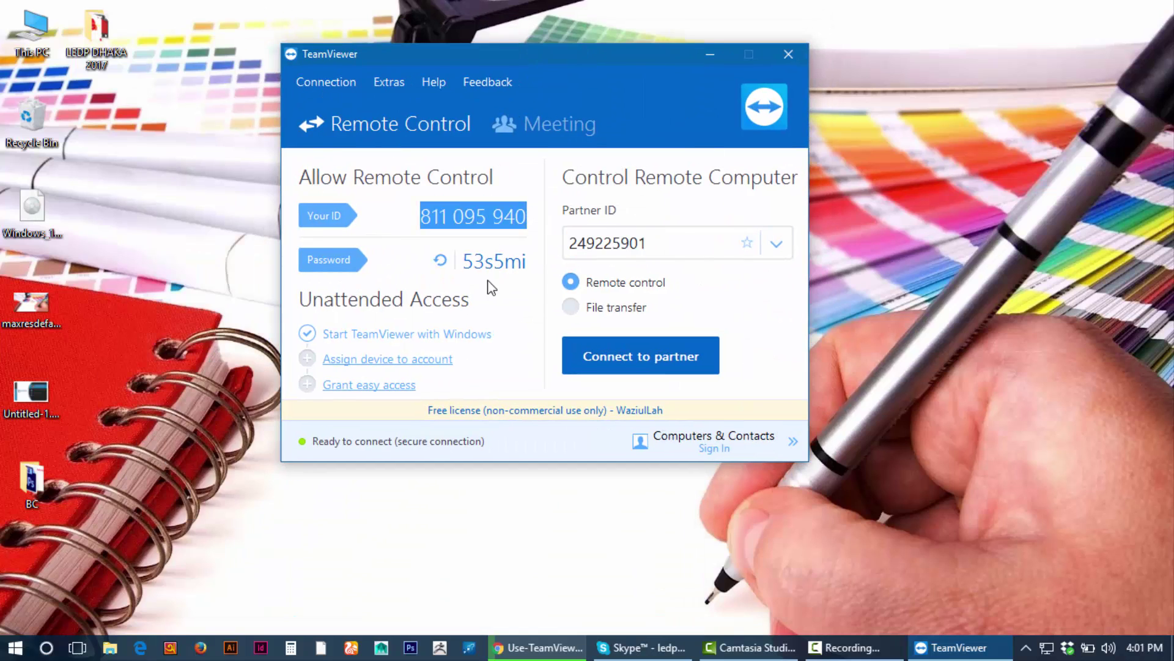
left_click(428, 211)
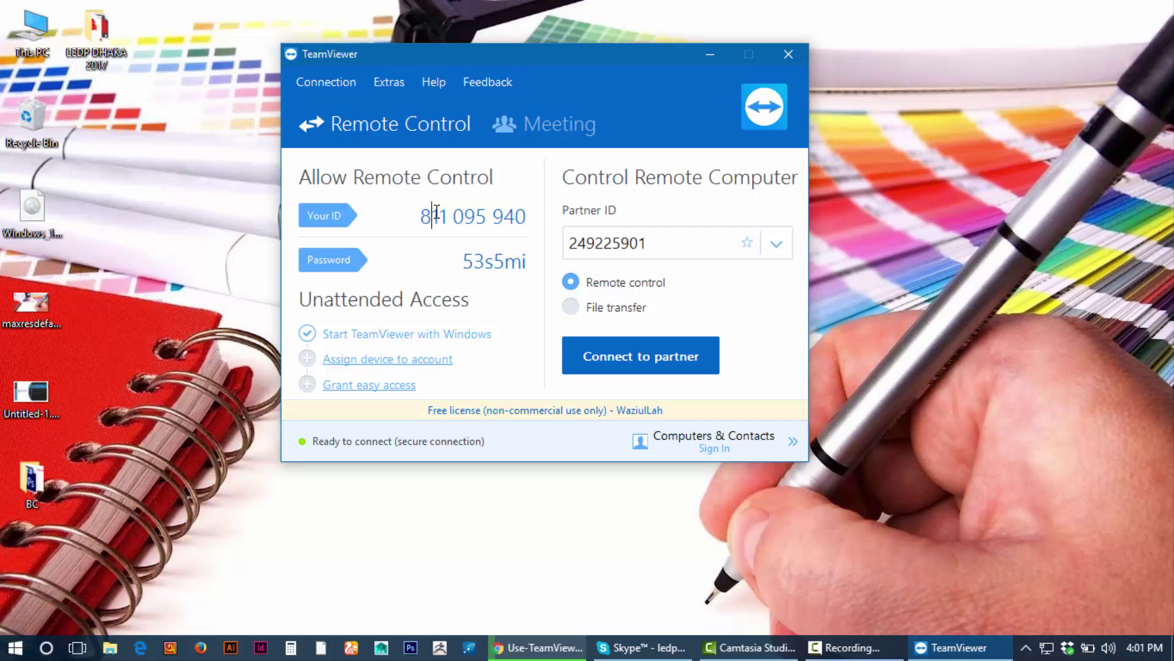
left_click_drag(438, 259, 611, 274)
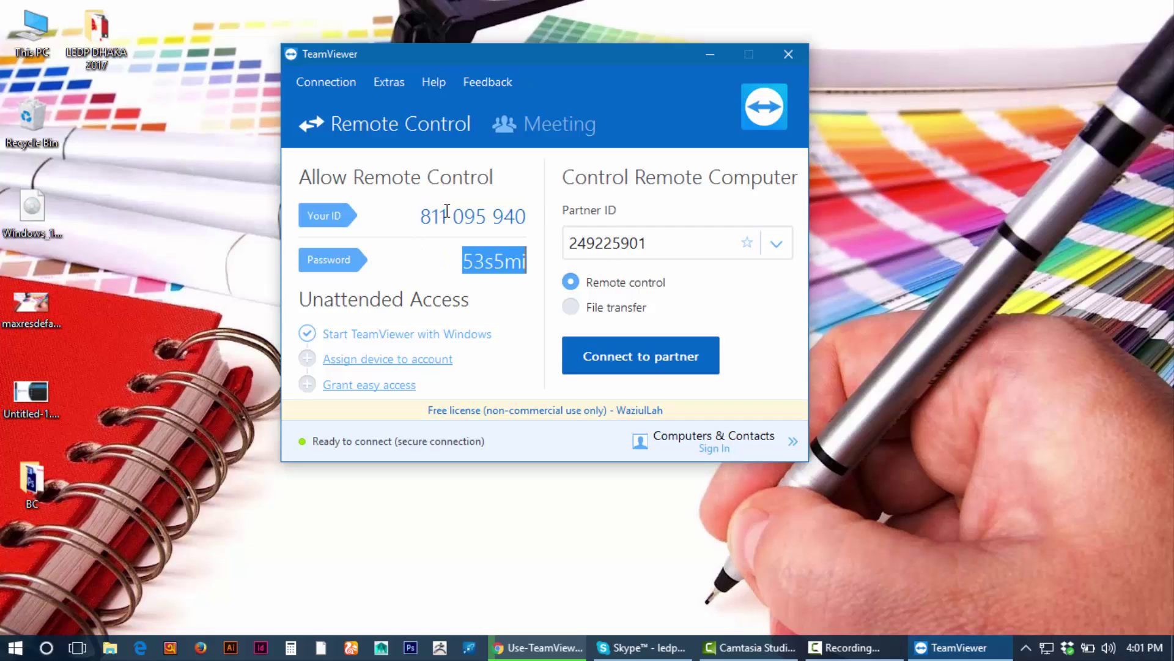
left_click(507, 280)
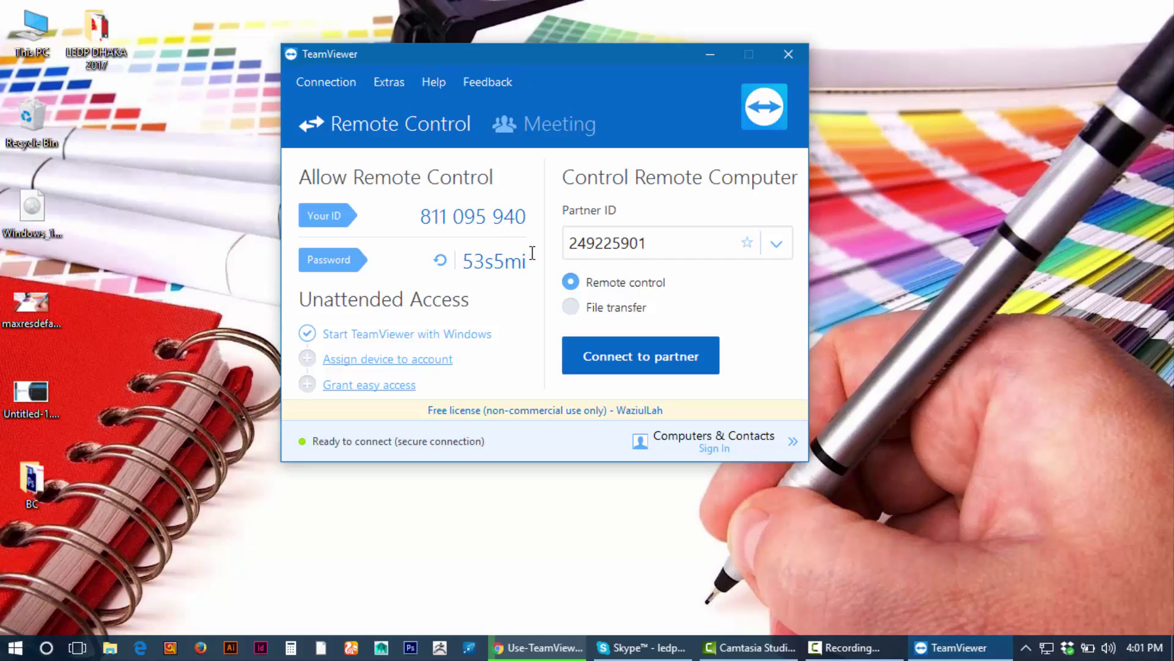
left_click(657, 244)
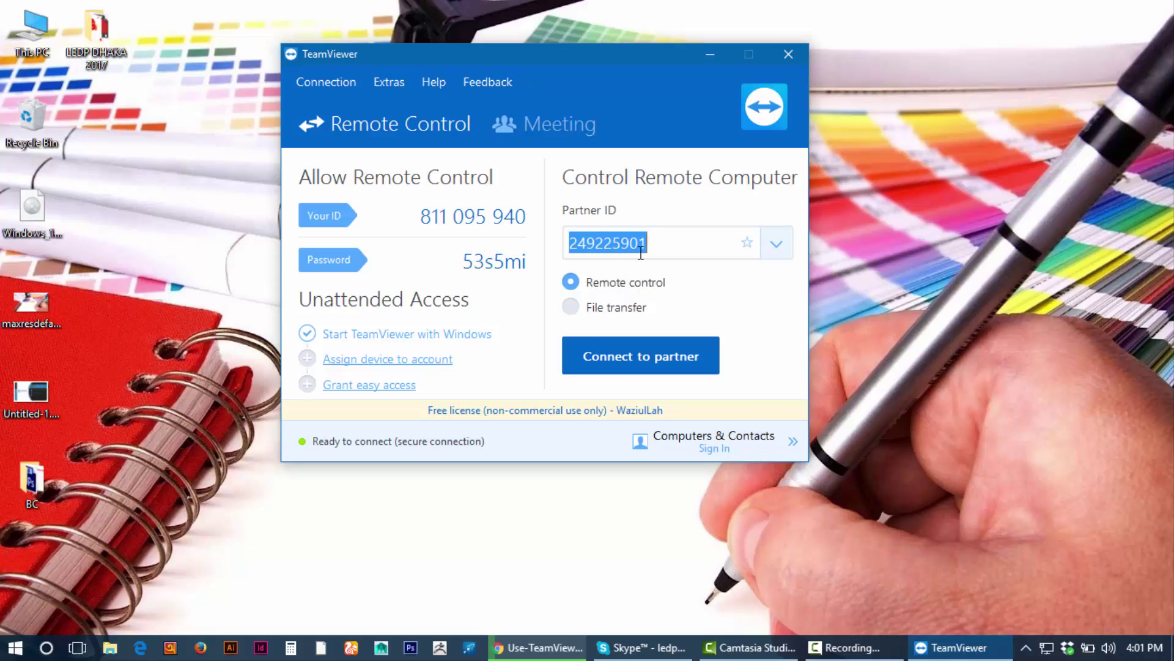
left_click_drag(458, 54, 386, 99)
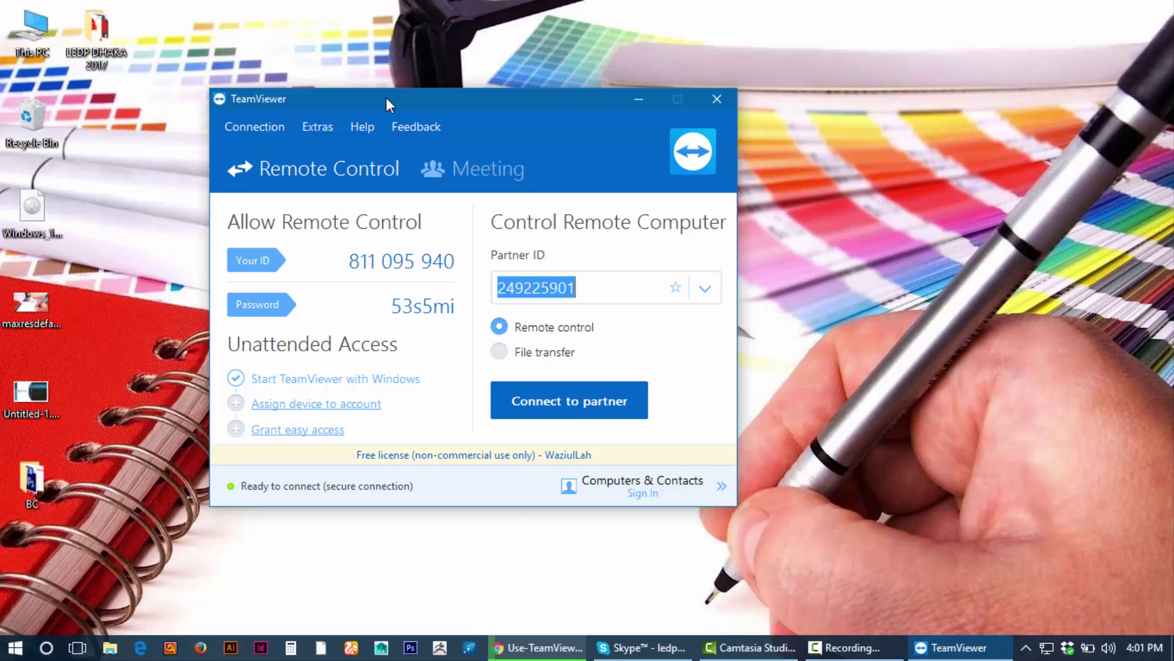
left_click_drag(347, 263, 485, 263)
left_click_drag(391, 308, 502, 309)
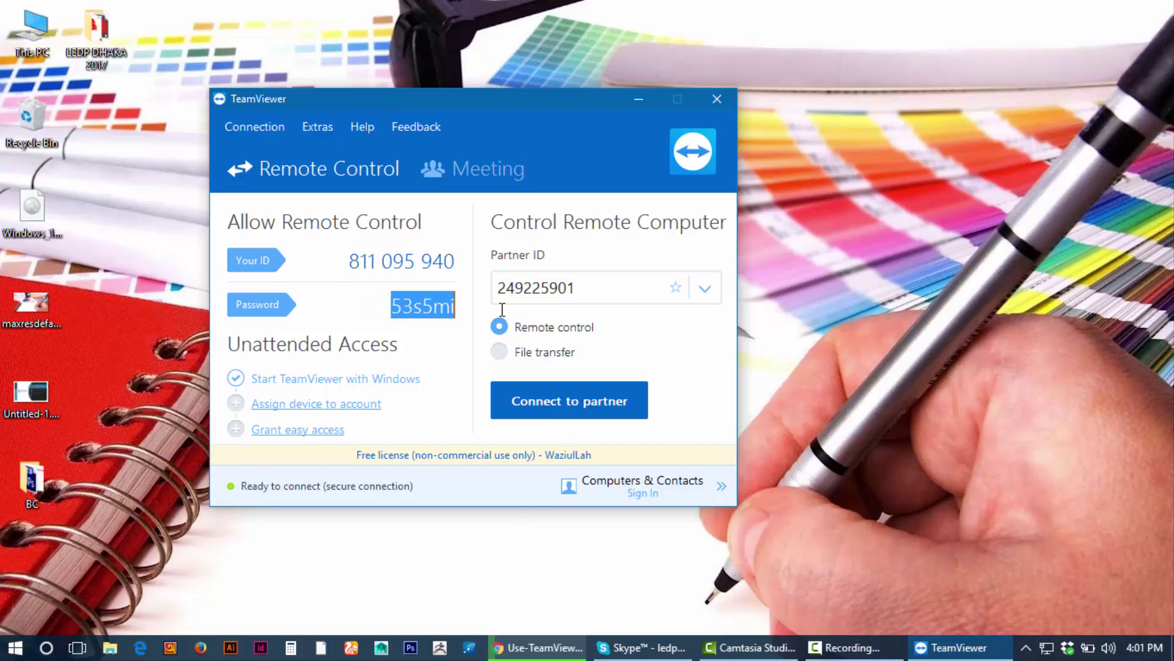
left_click_drag(515, 97, 507, 86)
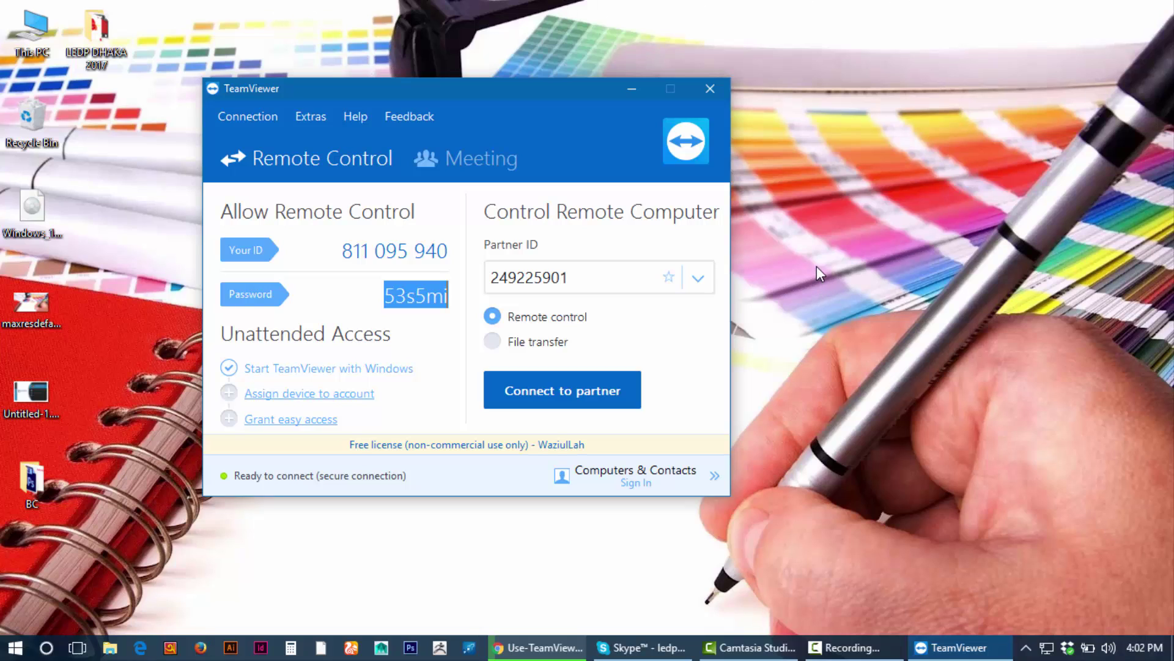
double_click(582, 276)
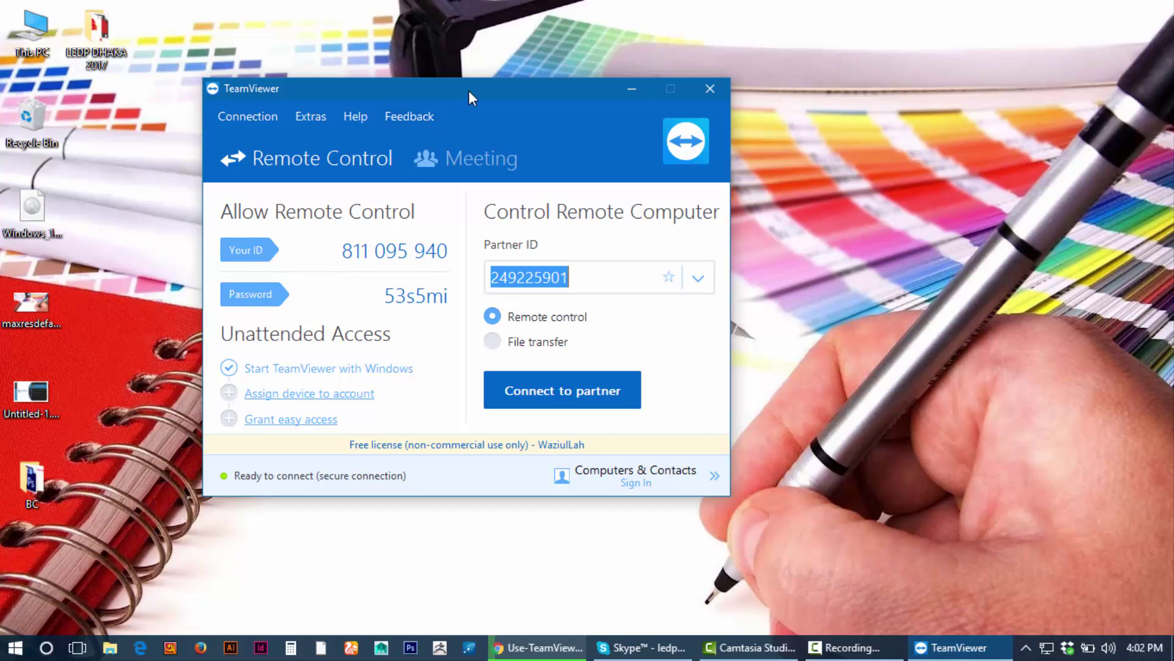
- Enter the partner computer's ID in TeamViewer and start connecting to it
left_click_drag(471, 90, 528, 71)
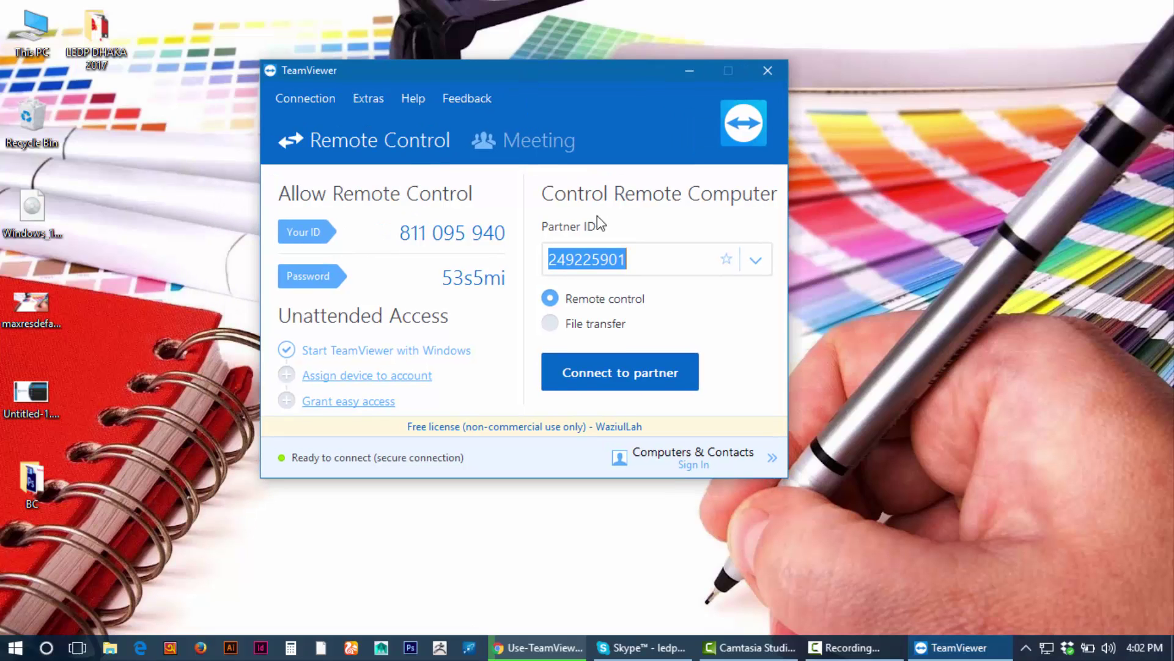
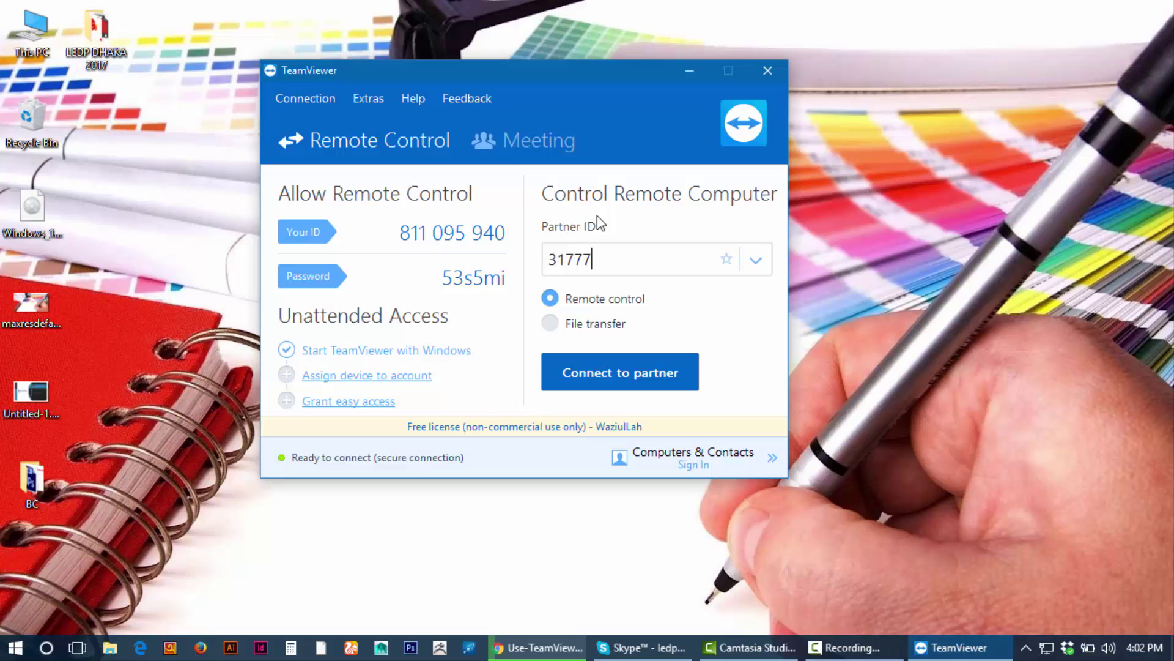
left_click(654, 371)
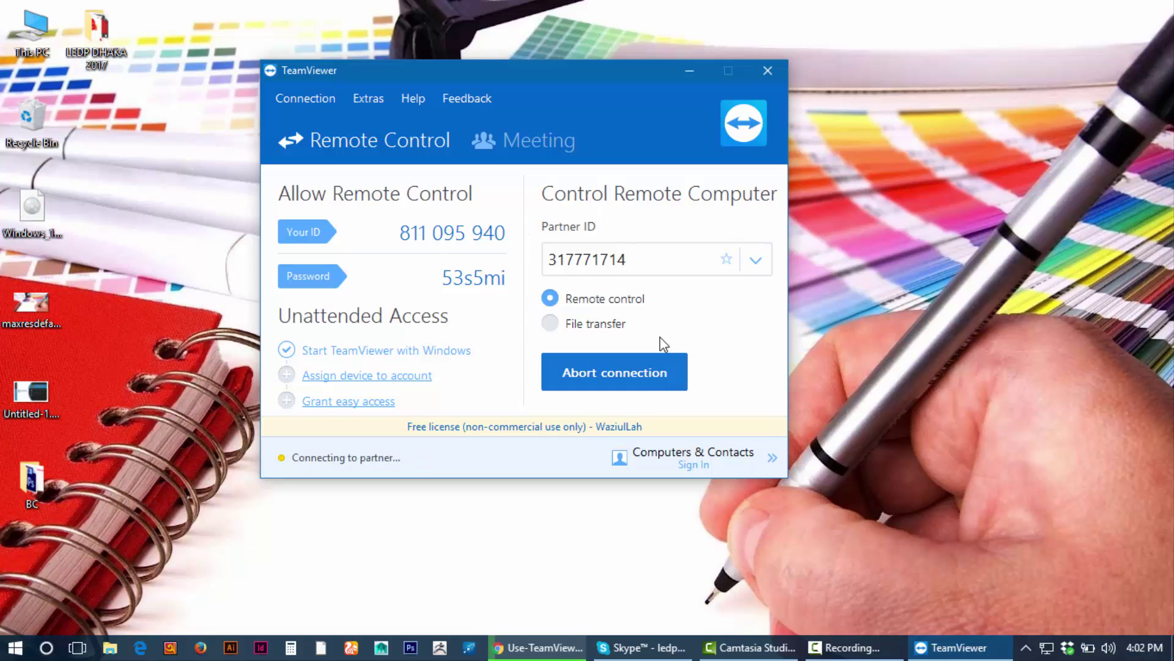
- Enter the partner's password in the Authentication dialog to log on
left_click_drag(526, 64, 590, 49)
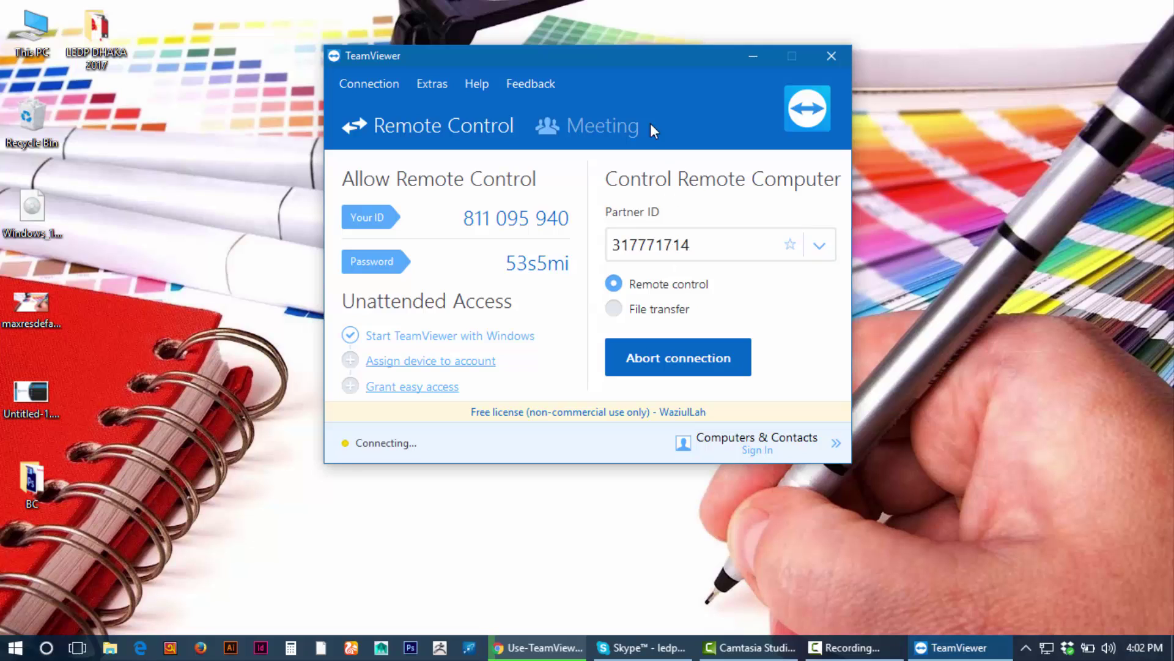
left_click_drag(637, 50, 521, 74)
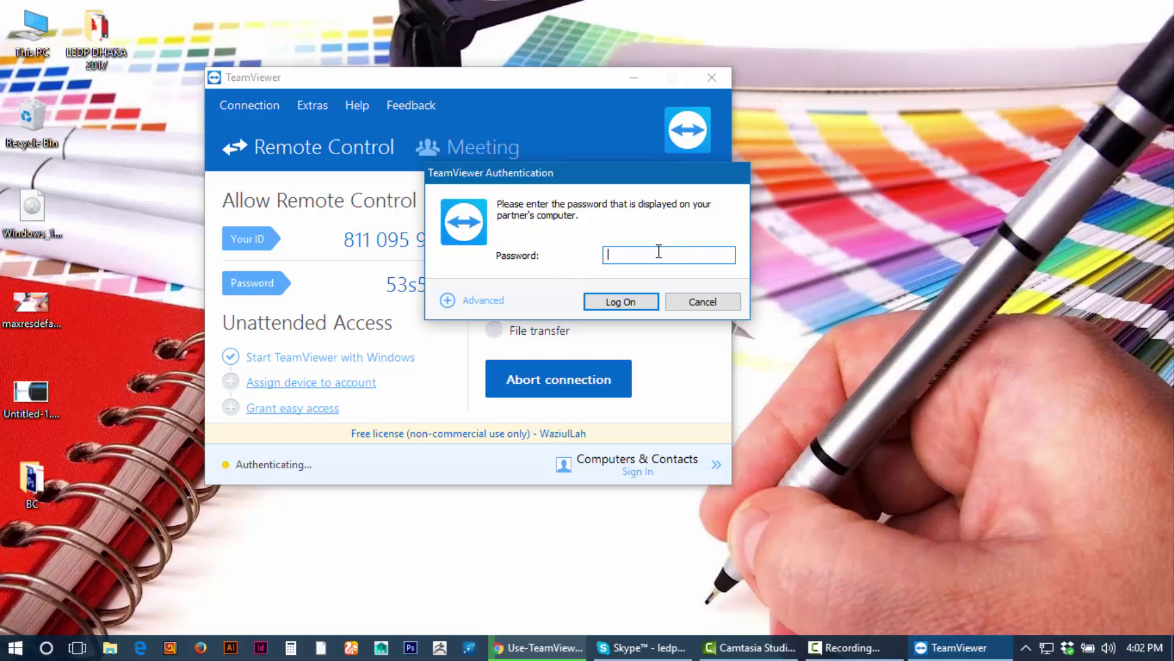
key("Return")
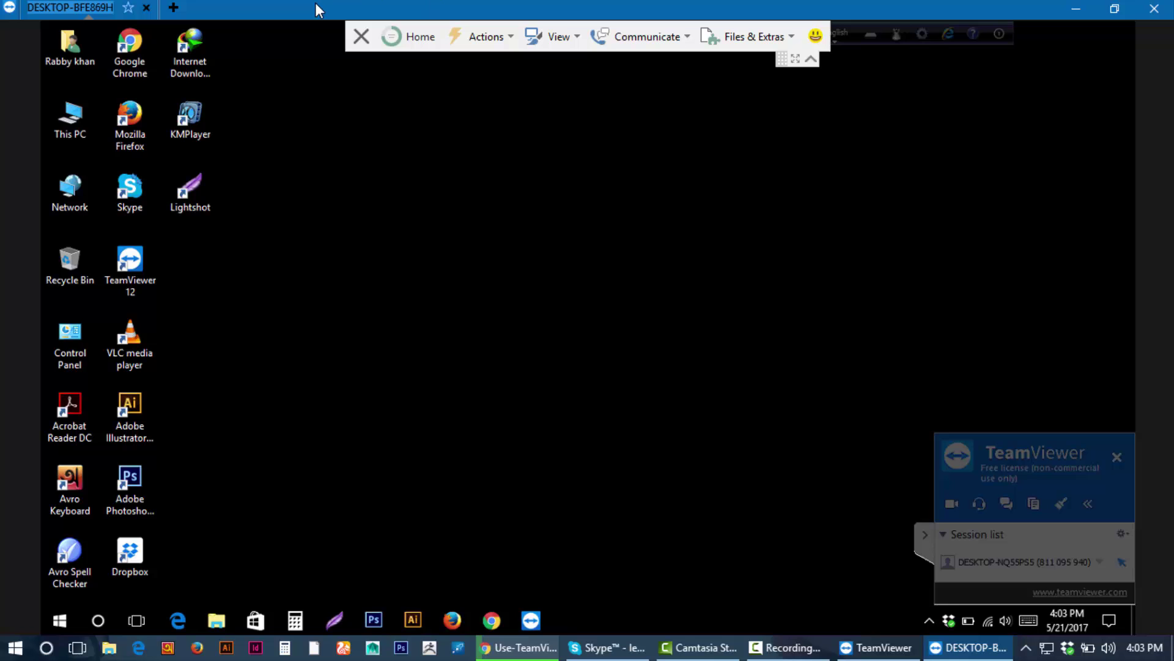
- Minimize and restore the remote session window, then collapse its toolbar
left_click(1074, 10)
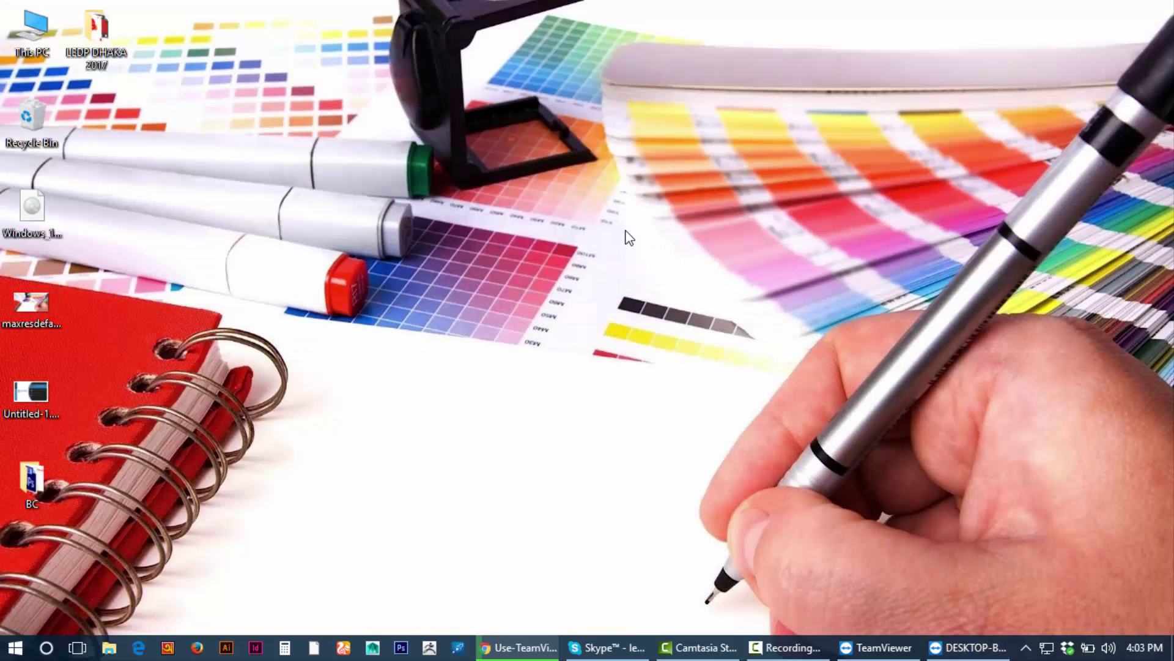
left_click(970, 647)
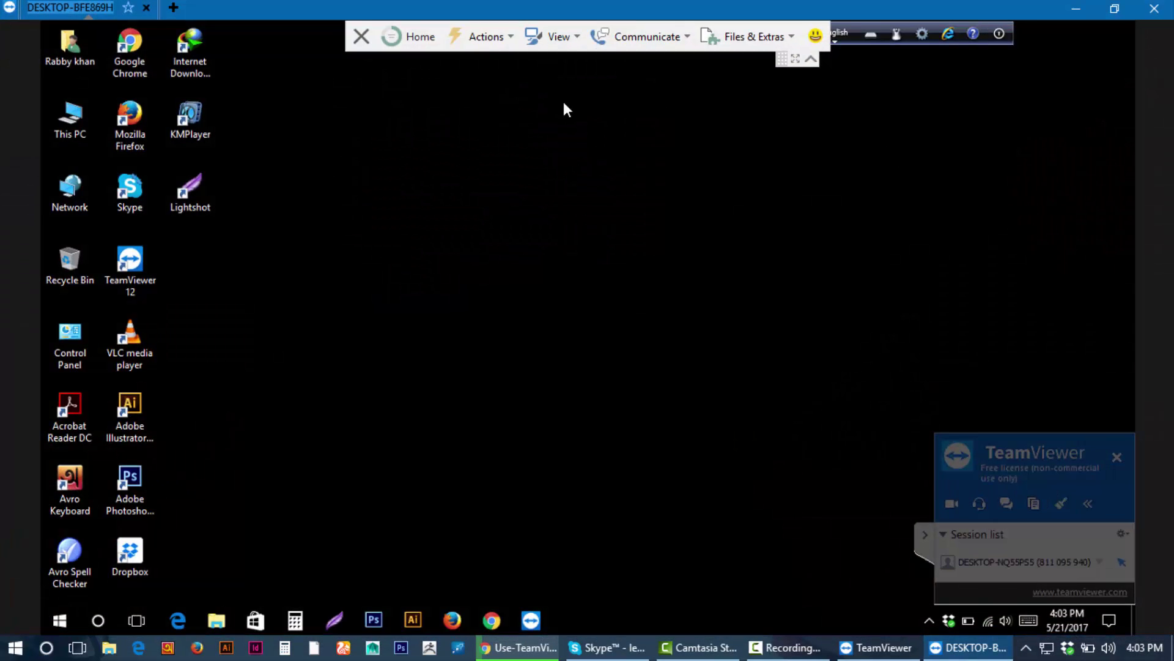
left_click(812, 58)
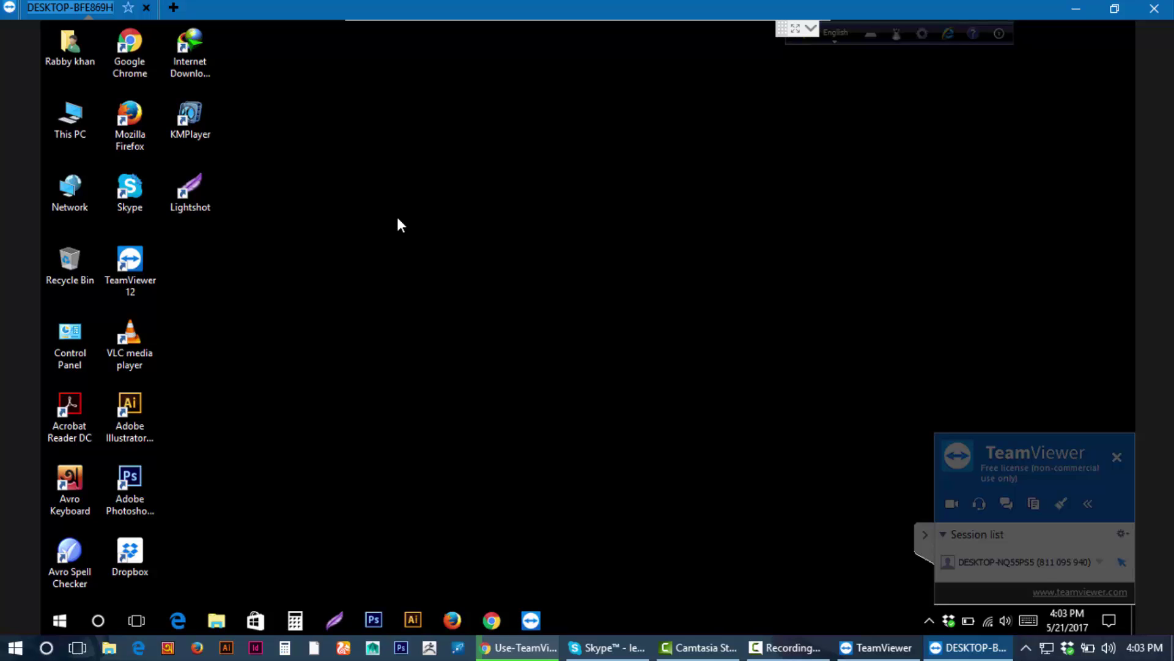
- Refresh the remote desktop twice and bring Photoshop to the front
right_click(372, 296)
left_click(403, 259)
right_click(402, 239)
left_click(427, 283)
left_click(374, 620)
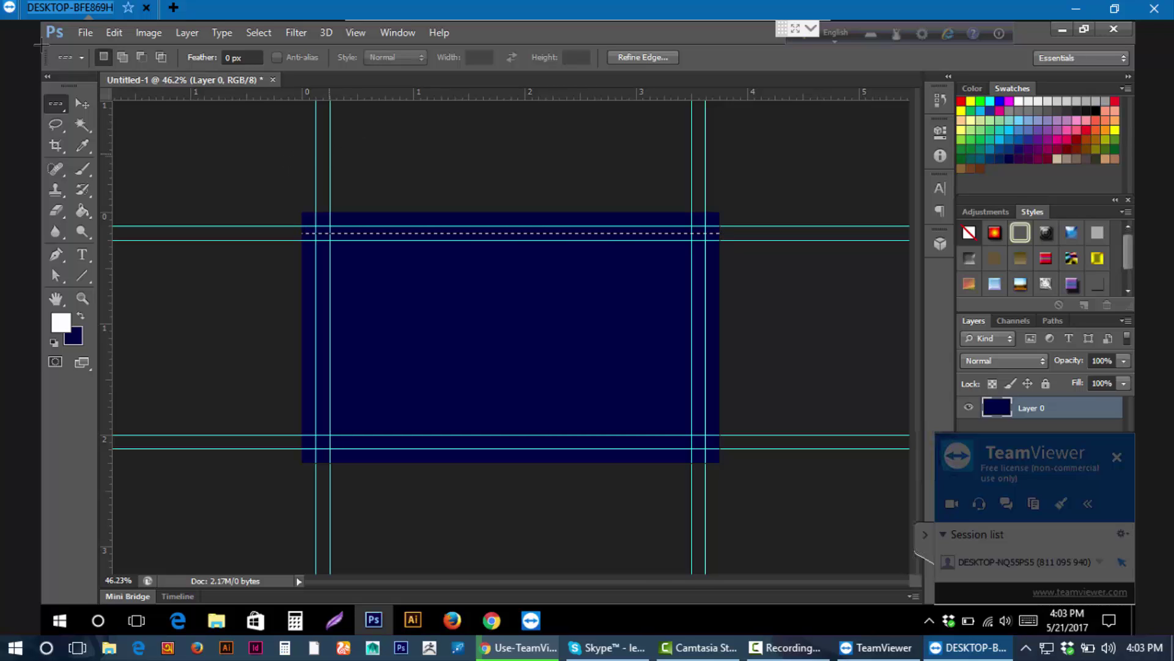
- Start a new document and set its width to 3.25 inches
left_click(86, 34)
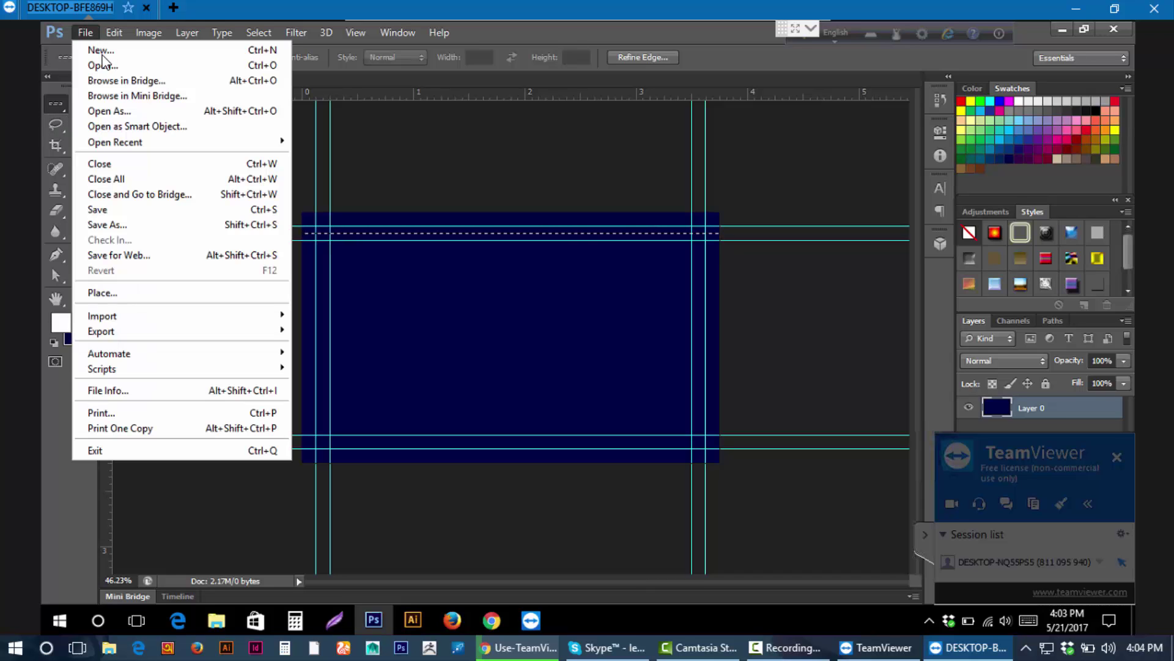
key("Escape")
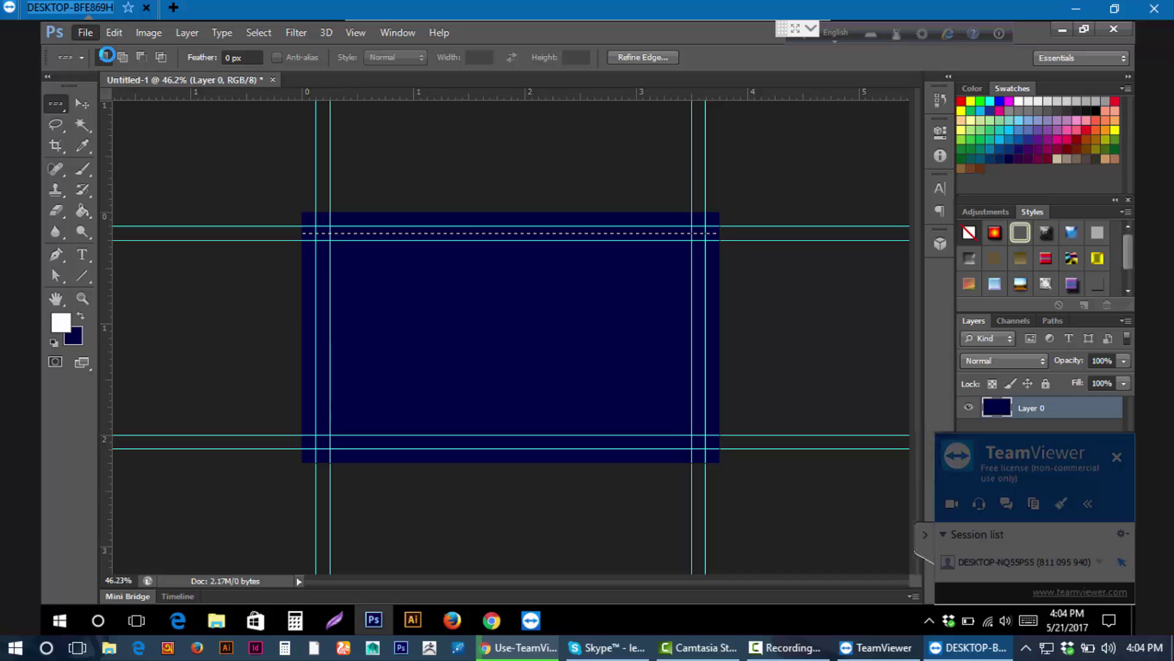
left_click(112, 55)
key("ctrl+n")
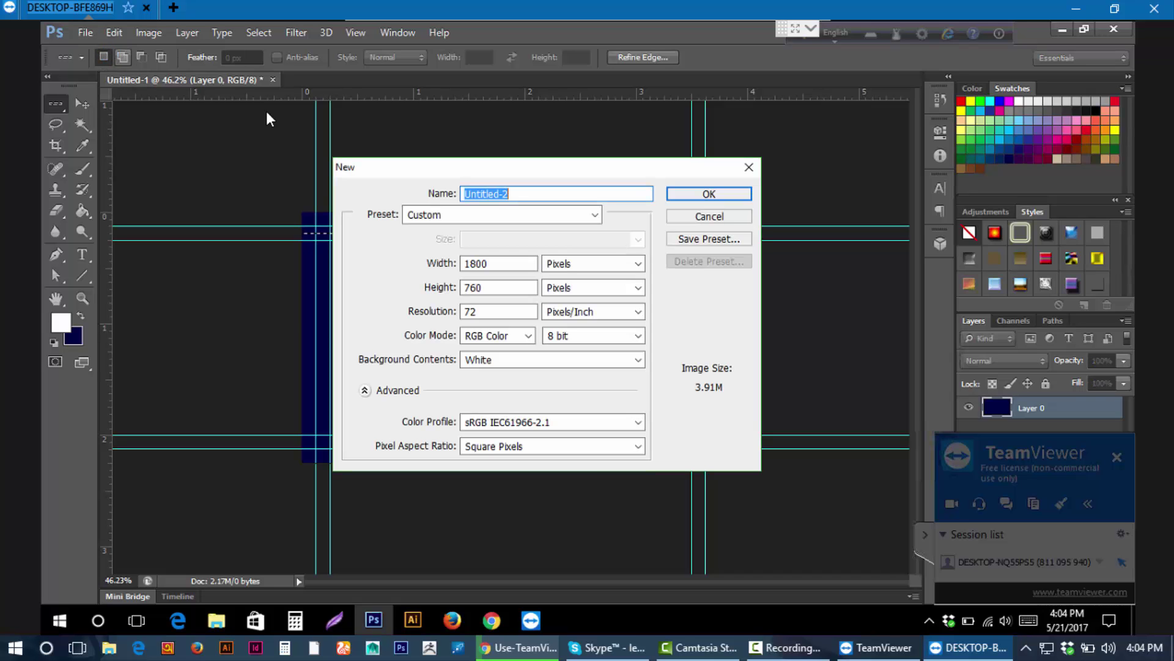
left_click(569, 269)
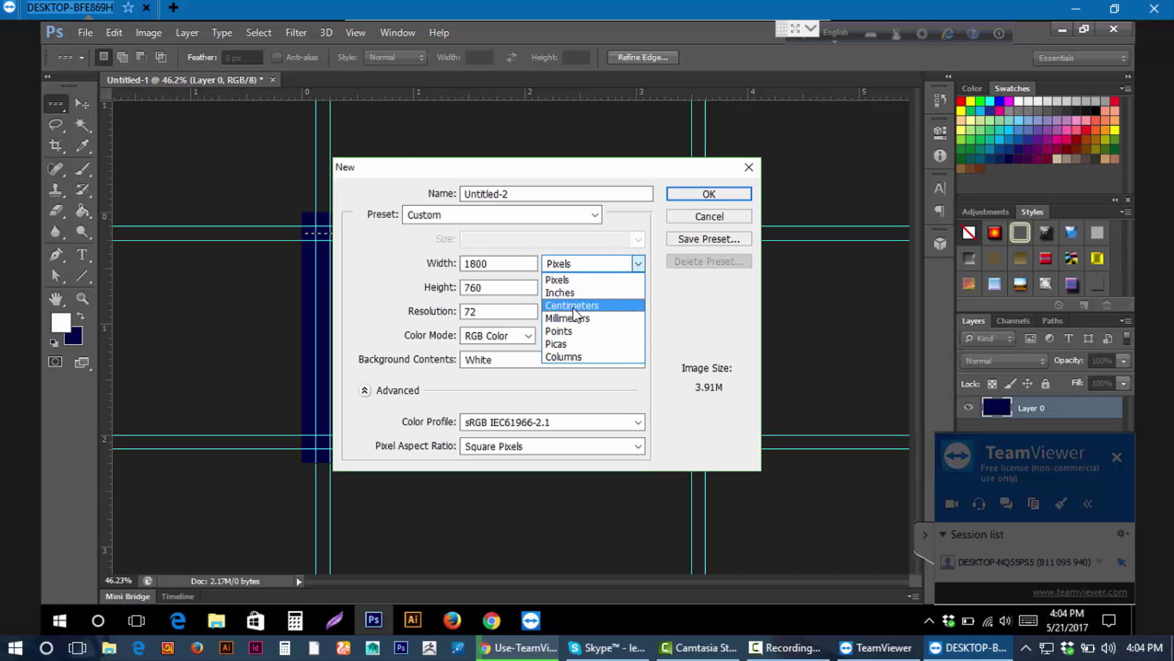
left_click(569, 288)
double_click(495, 263)
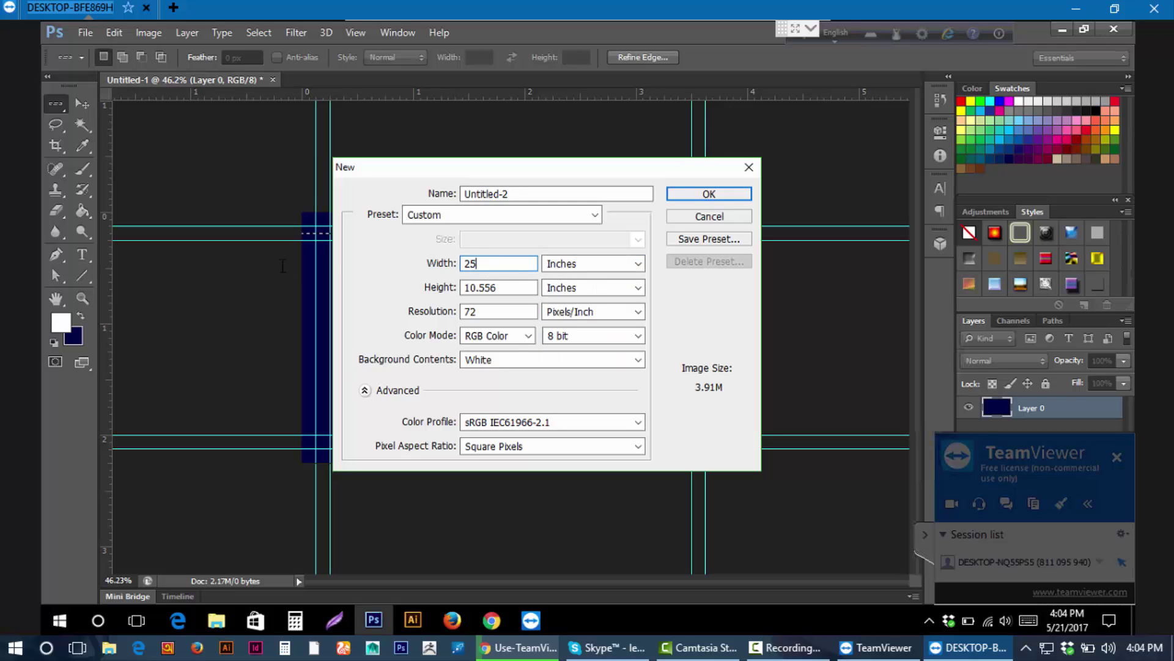
type("3.25")
- Set height 1.75 in, resolution 300 and CMYK Color, then create the document
double_click(486, 287)
type("1.75")
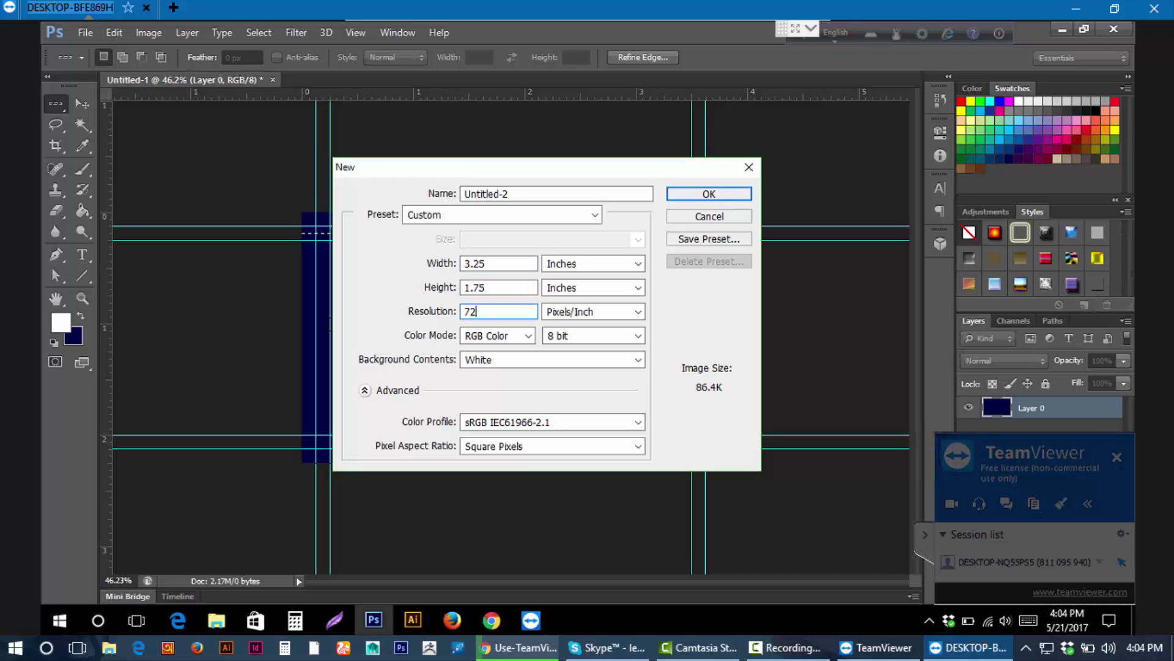
double_click(517, 315)
type("300")
left_click(494, 335)
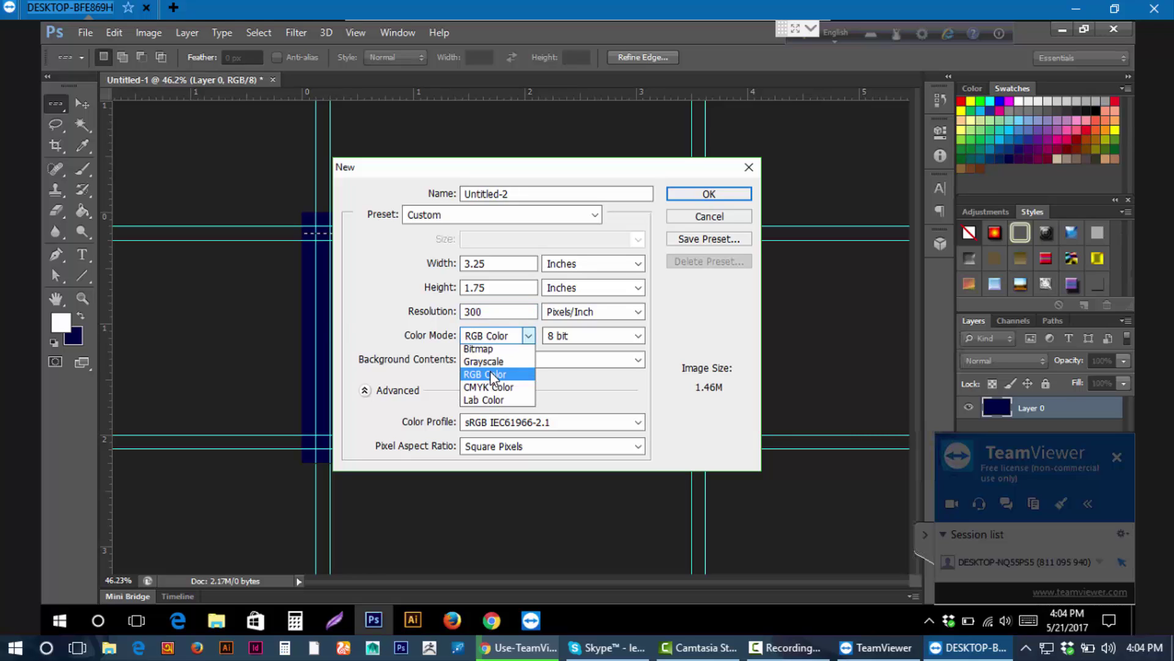
left_click(485, 390)
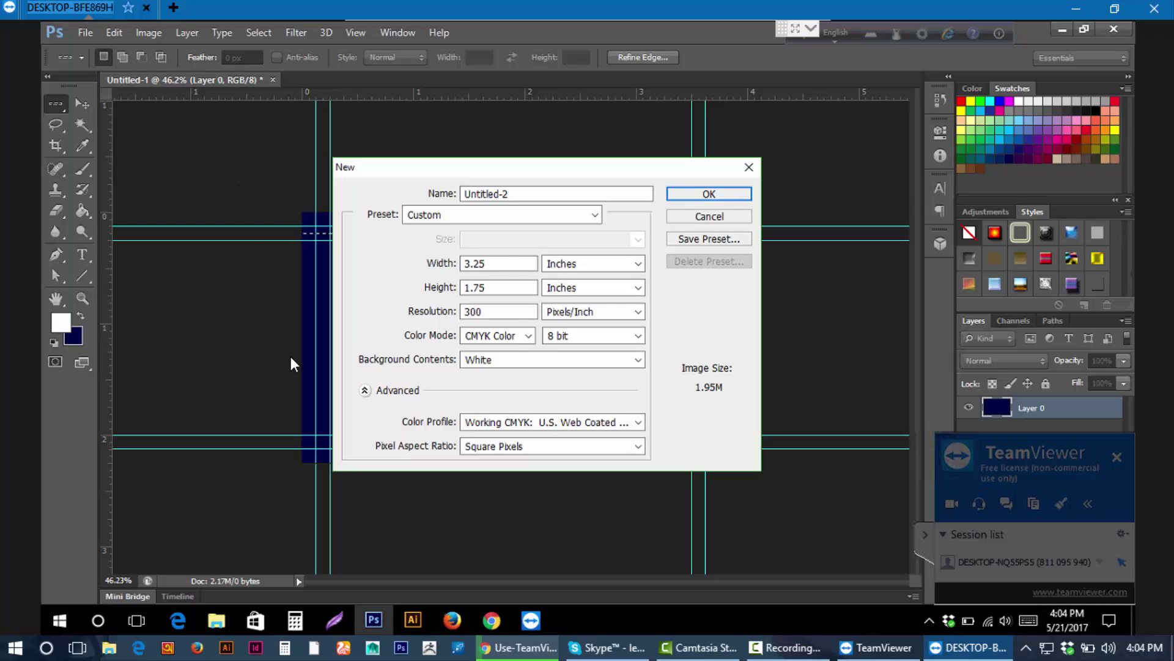
key("Return")
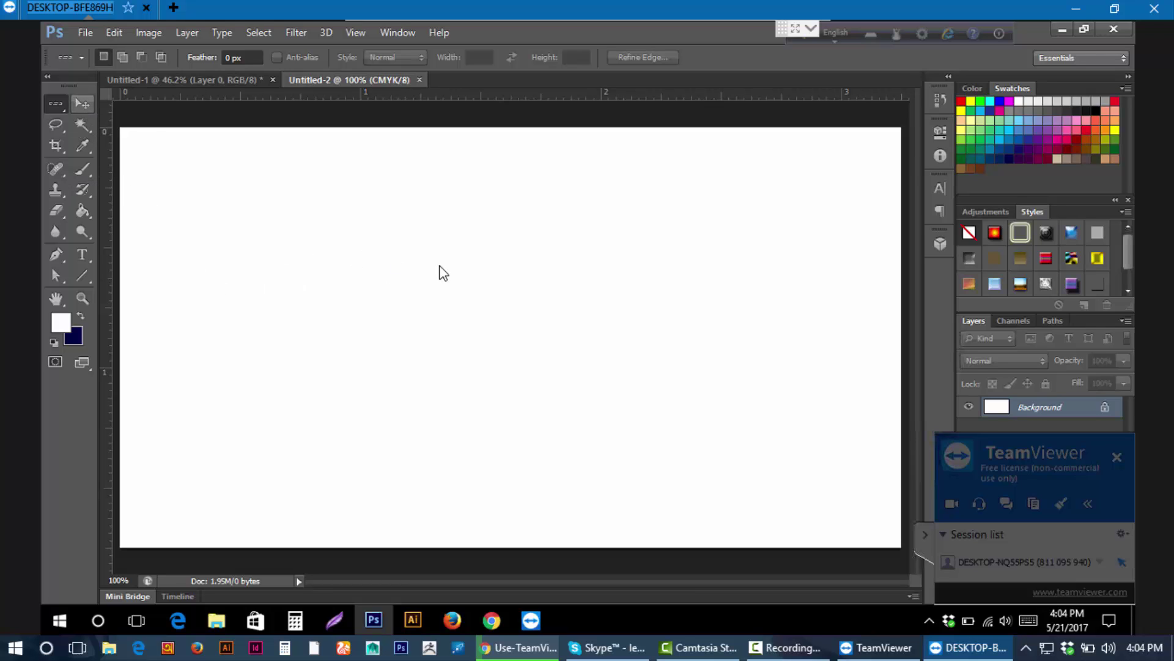
- Switch to the Move tool on the new Untitled-2 canvas
key("v")
scroll(125, 172, "down", 1)
scroll(568, 249, "up", 1)
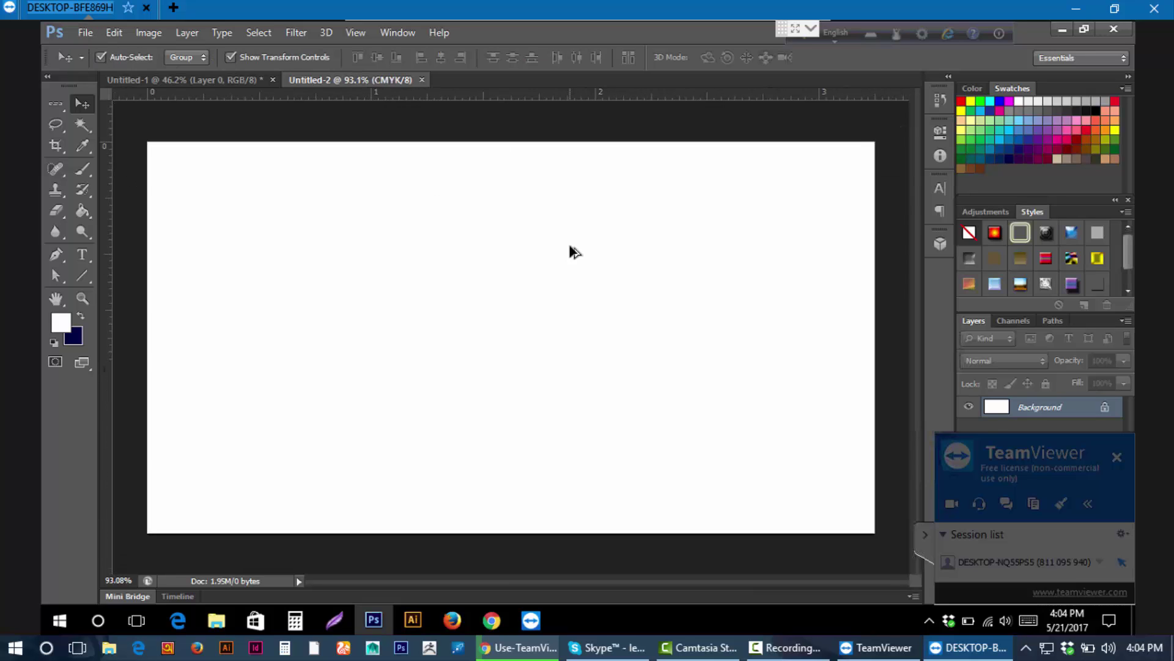
scroll(569, 249, "down", 1)
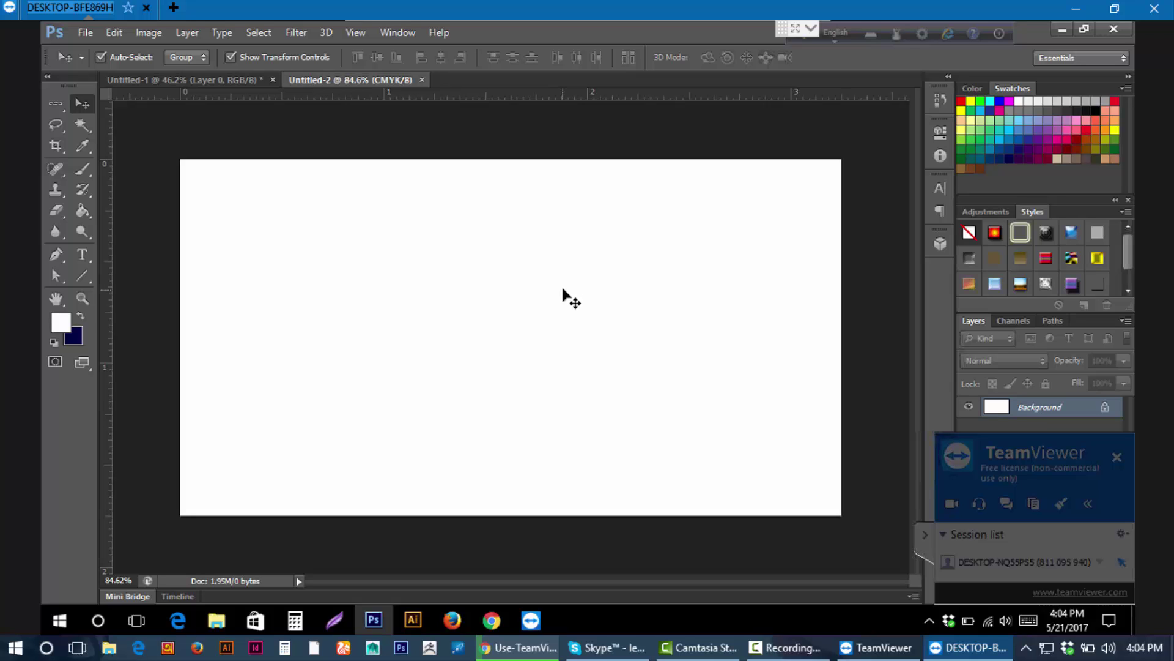
scroll(643, 315, "up", 3)
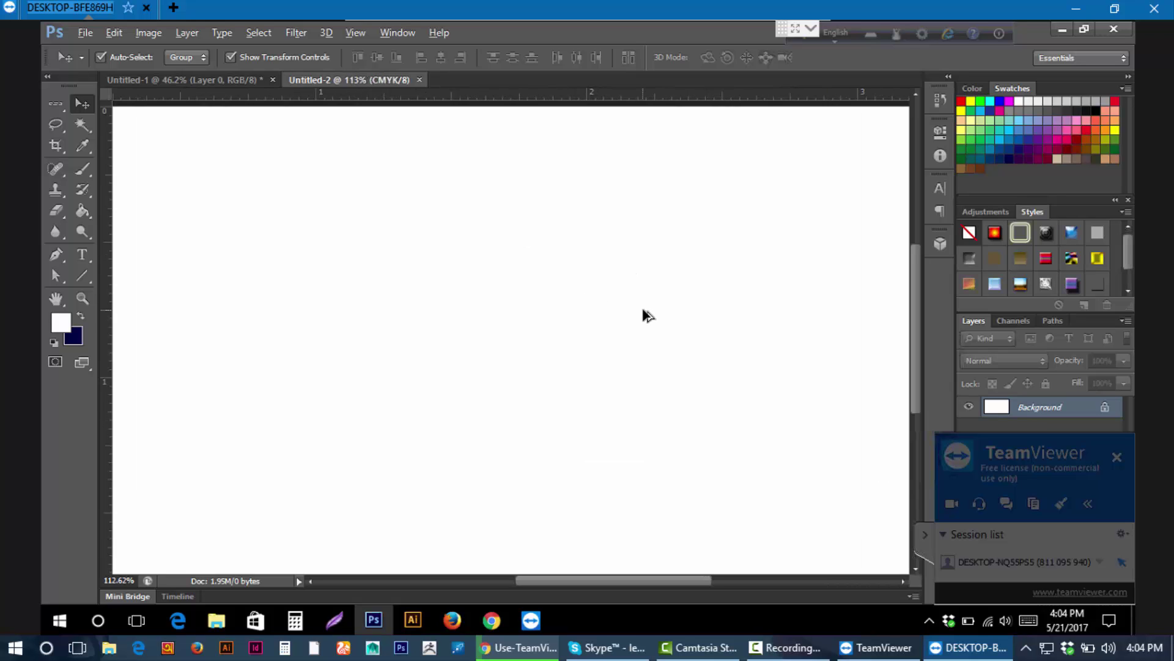
scroll(644, 315, "down", 3)
scroll(643, 315, "up", 1)
scroll(645, 309, "down", 1)
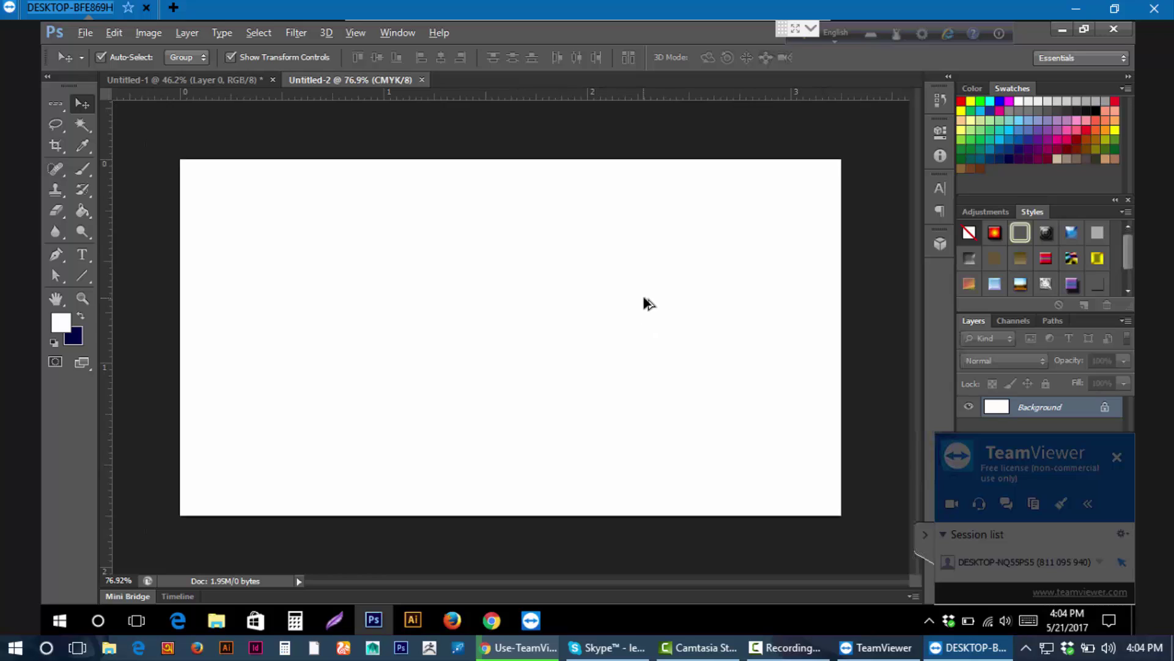
scroll(645, 302, "down", 1)
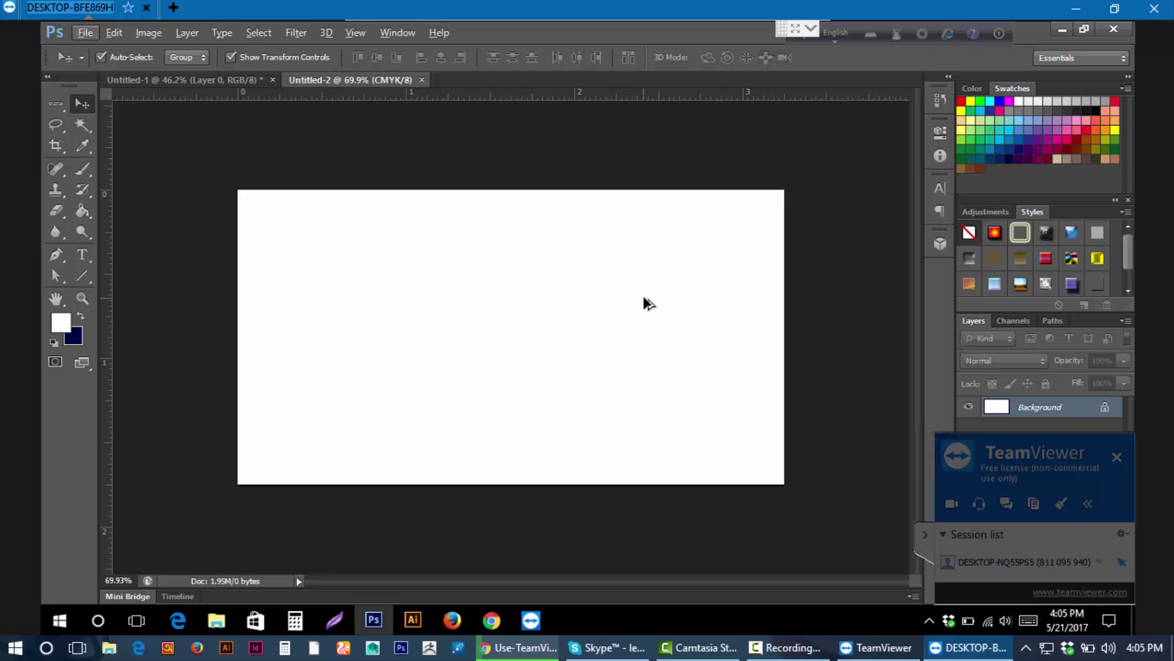
- End the remote session, dismiss the special offer popup and close TeamViewer
left_click(1156, 9)
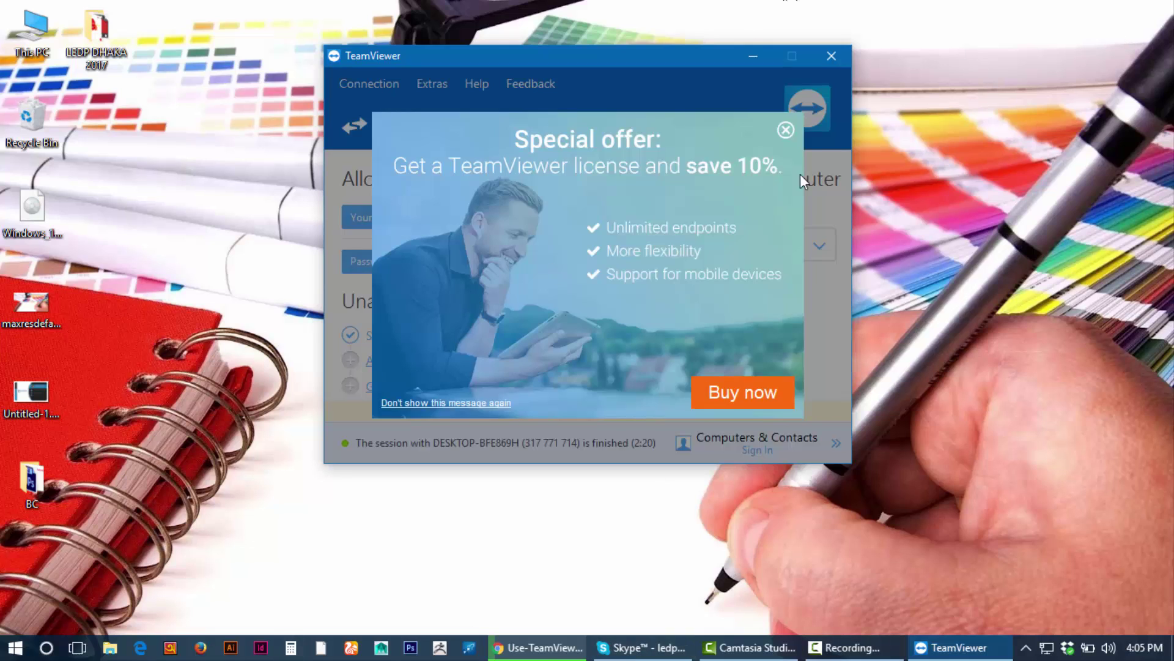
left_click(784, 130)
left_click_drag(700, 56, 607, 90)
left_click(738, 89)
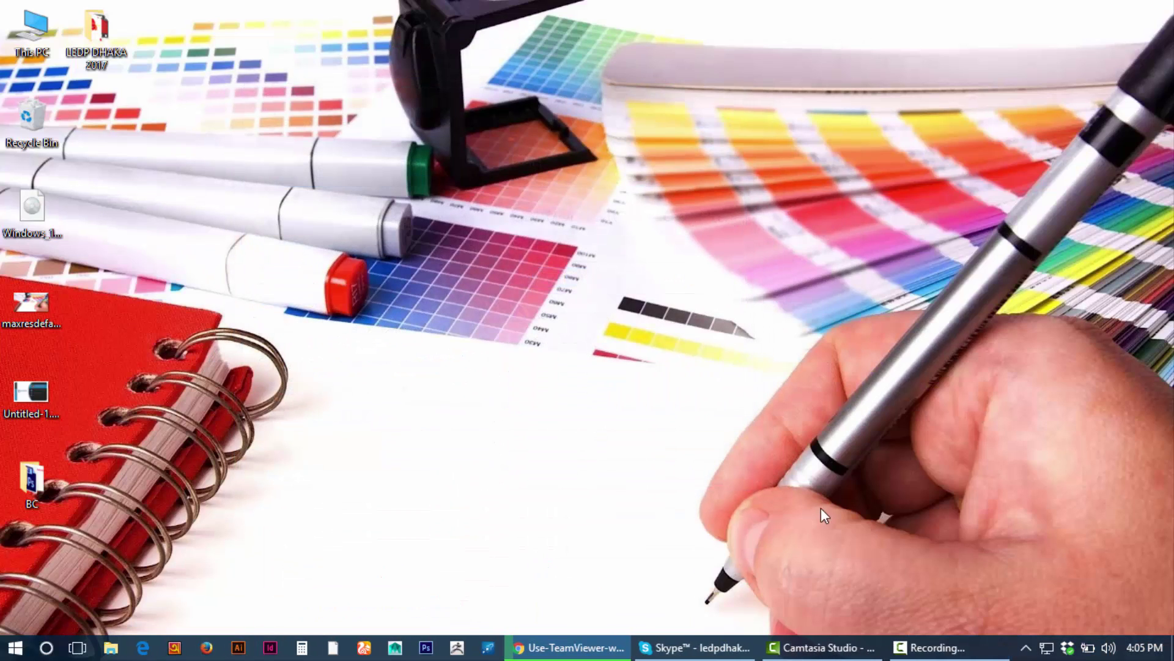
- Bring the screen recorder forward and minimize Chrome to show the desktop
left_click(962, 654)
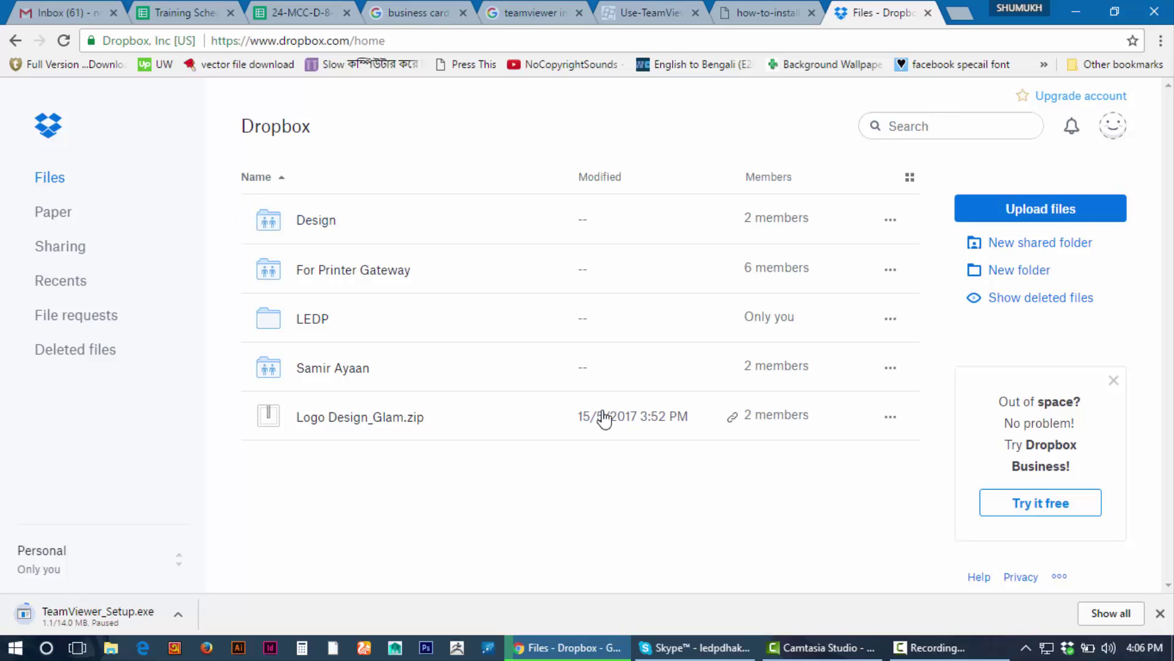
mouse_move(446, 380)
left_click(1077, 12)
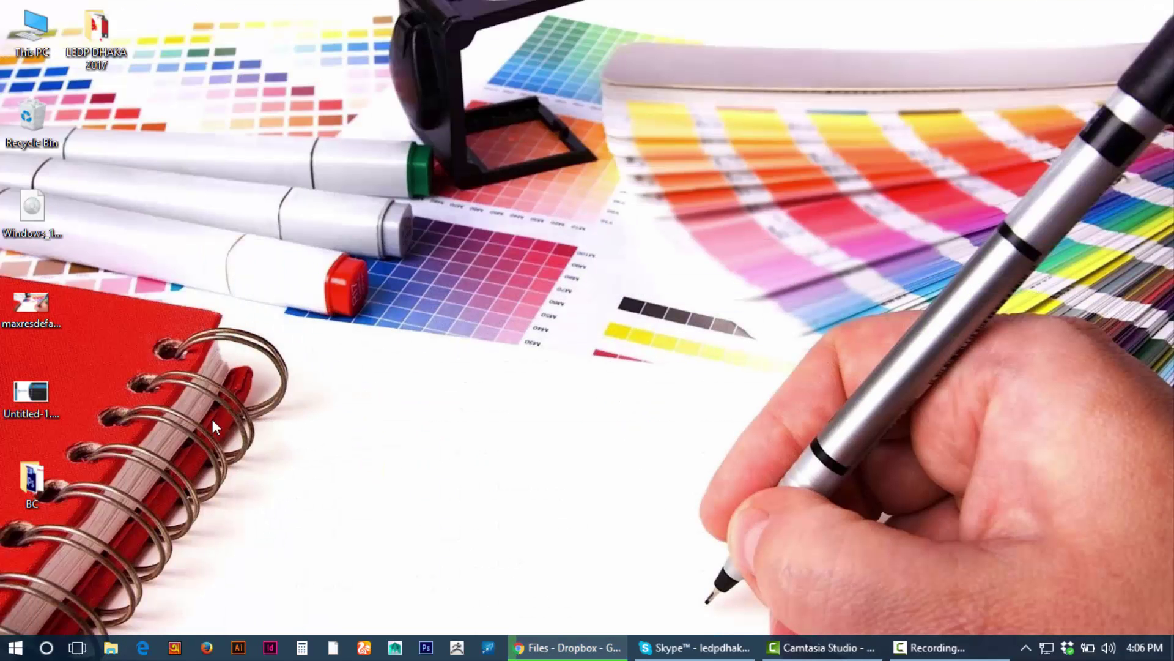
- Search 'drop' to open the Dropbox folder and maximize its Explorer window
left_click(49, 648)
type("drop")
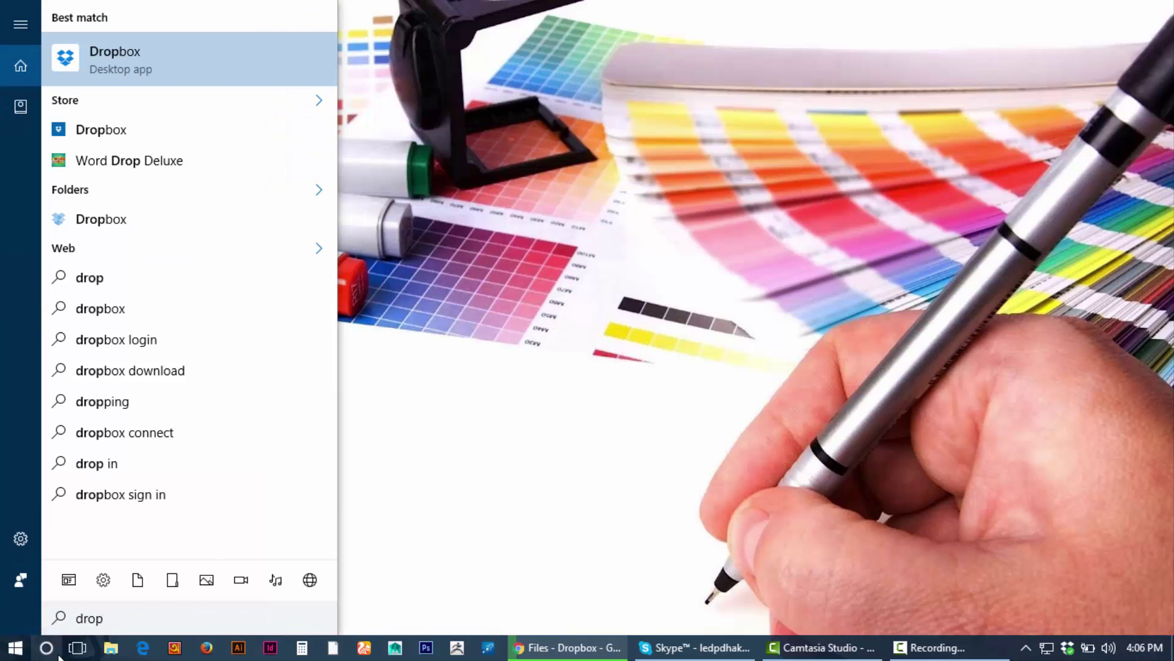
key("Return")
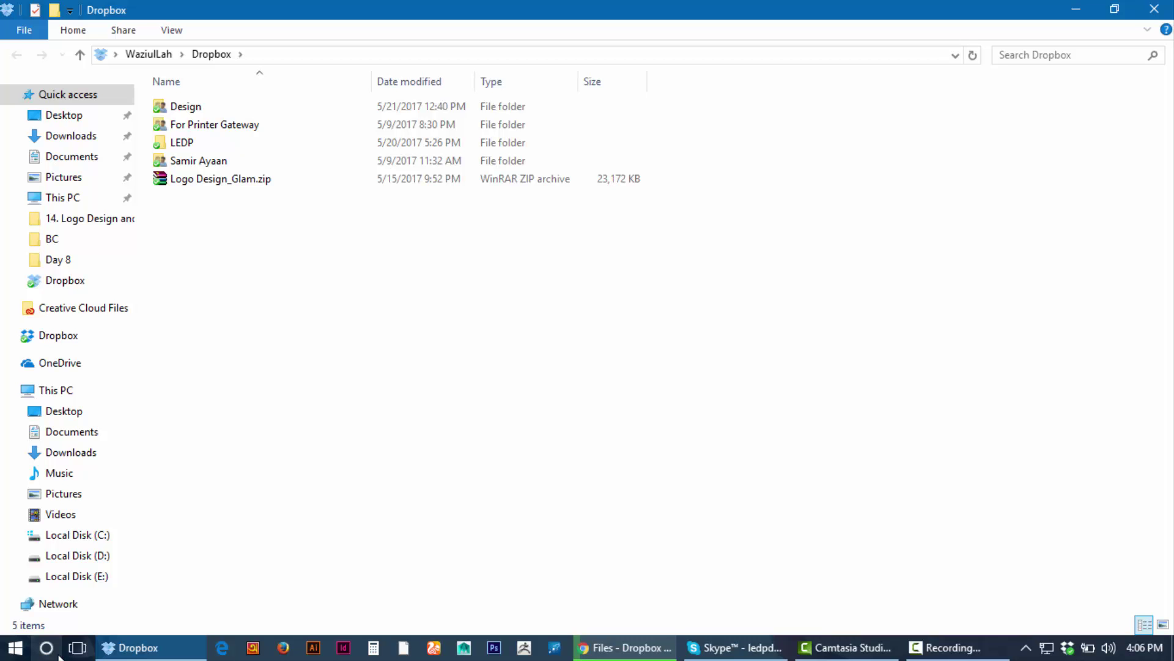
double_click(237, 11)
left_click_drag(519, 98, 453, 118)
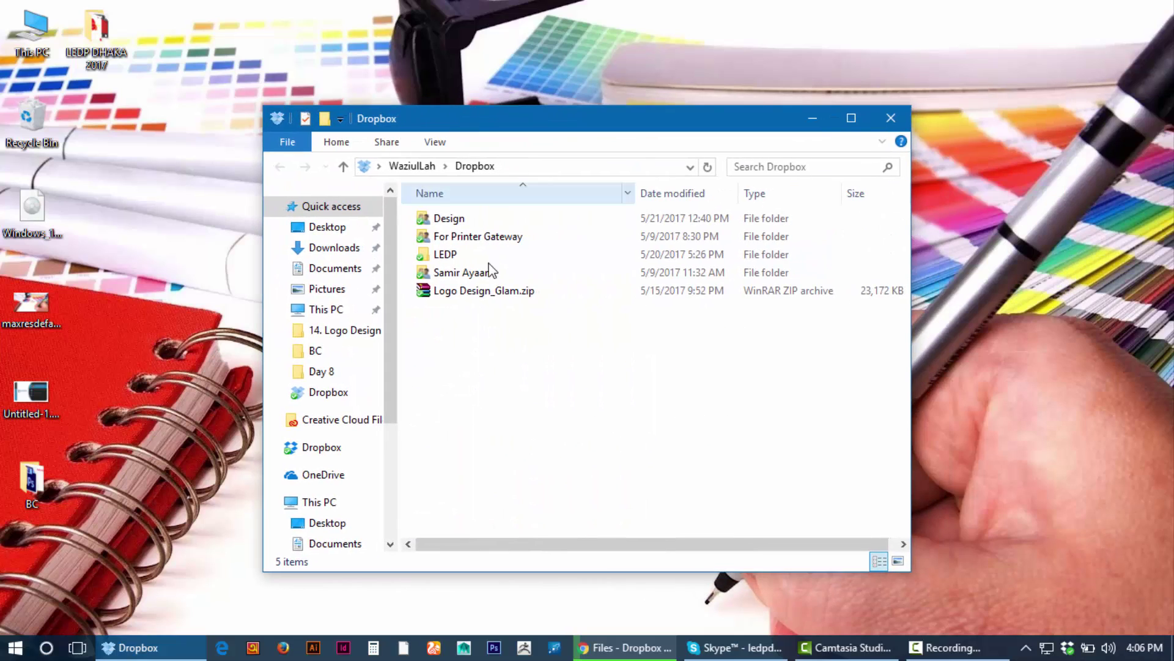
double_click(608, 120)
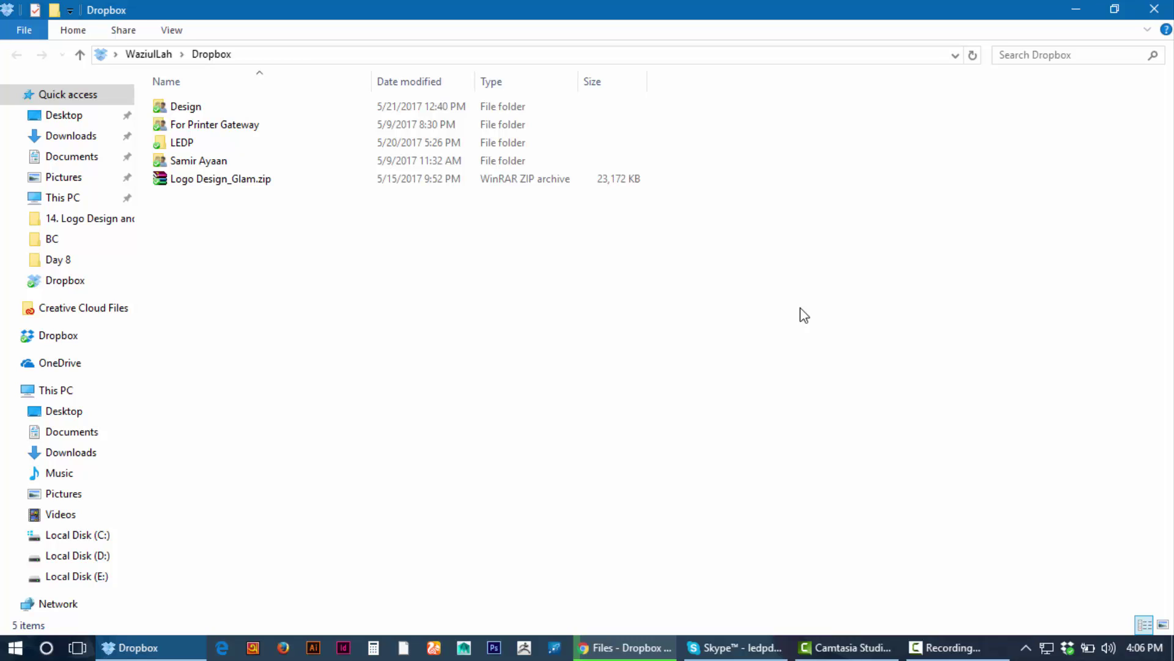
- Create a new folder named 'Design Batch 6' in the Dropbox folder
right_click(419, 270)
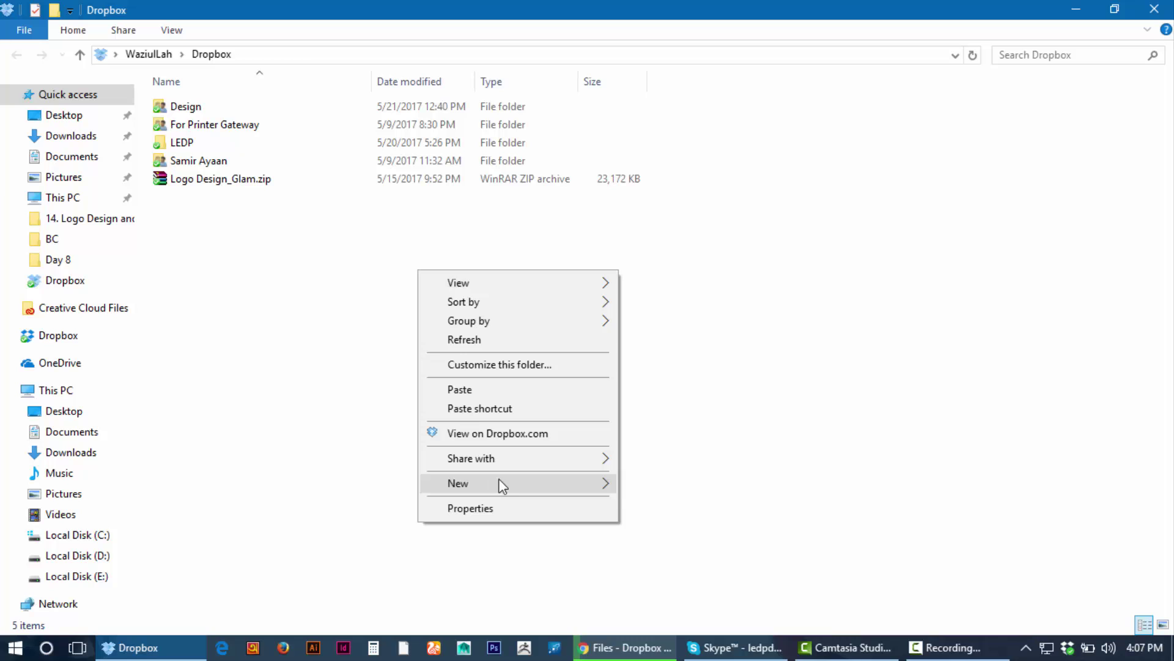
mouse_move(498, 483)
left_click(707, 288)
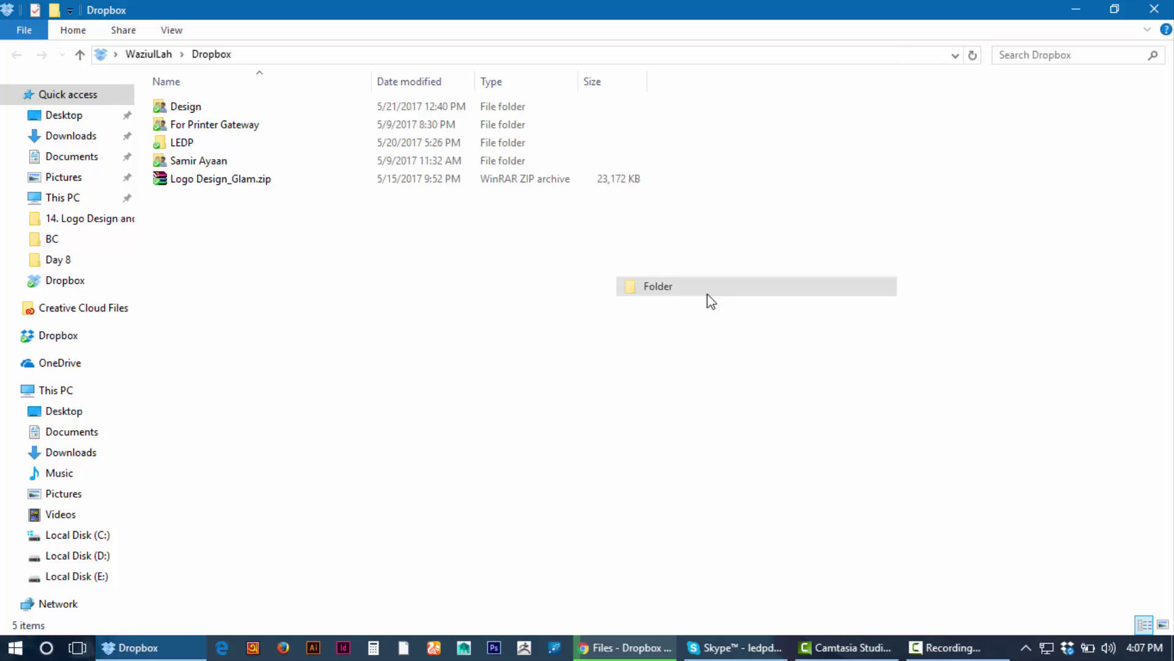
type("Design ")
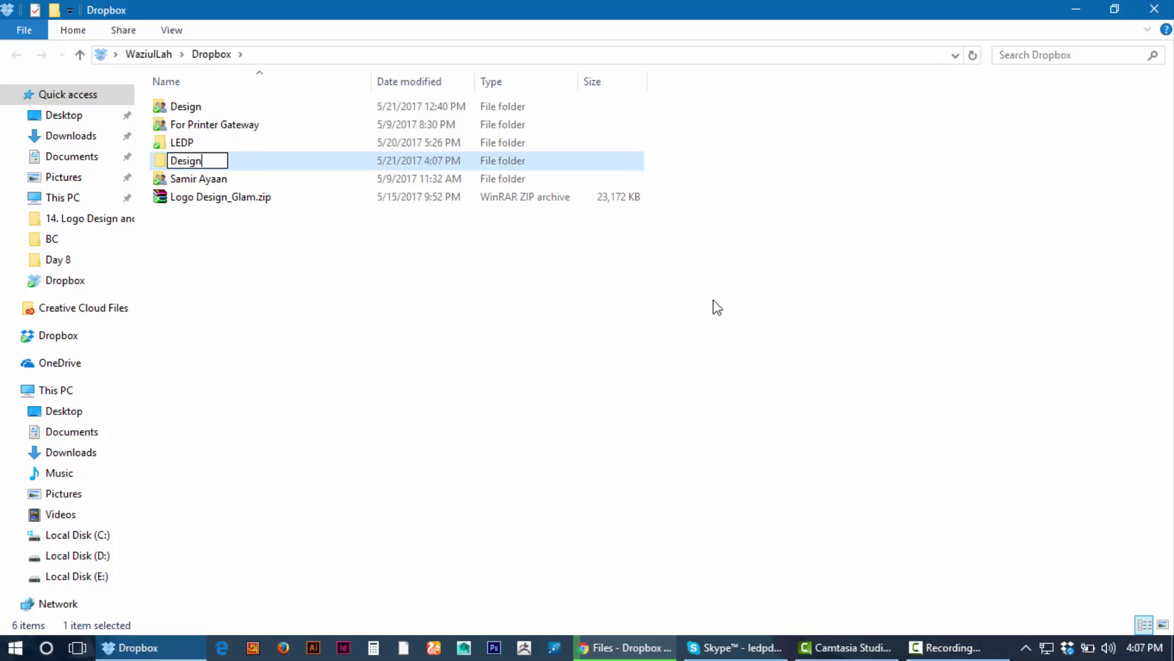
type("Batch 6")
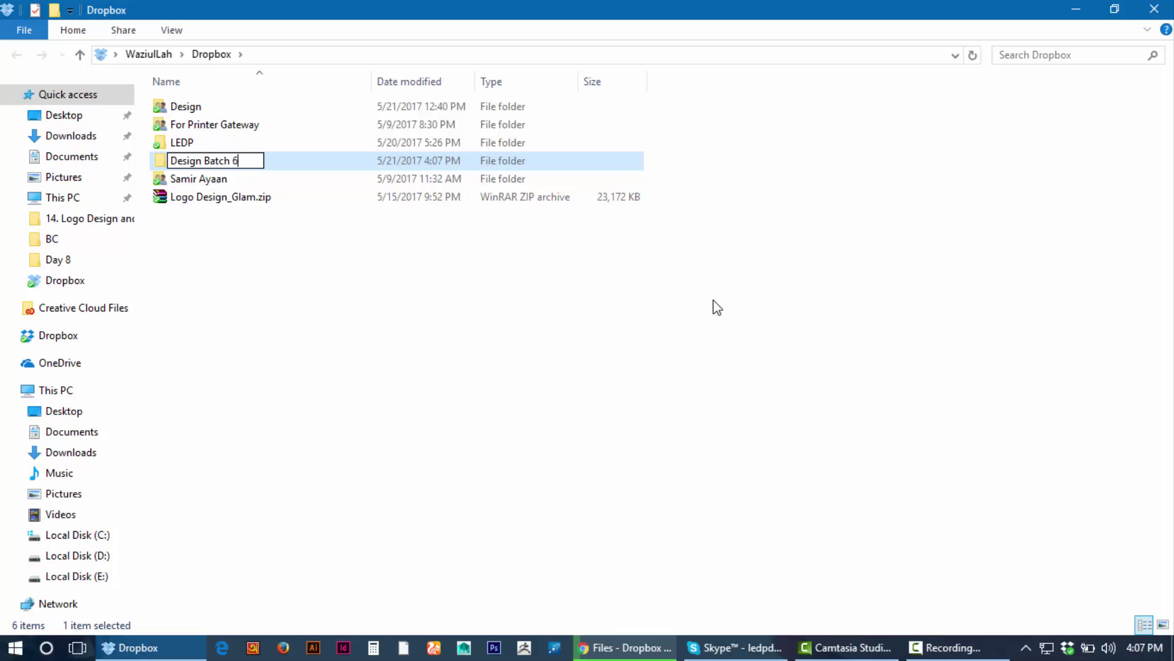
key("Return")
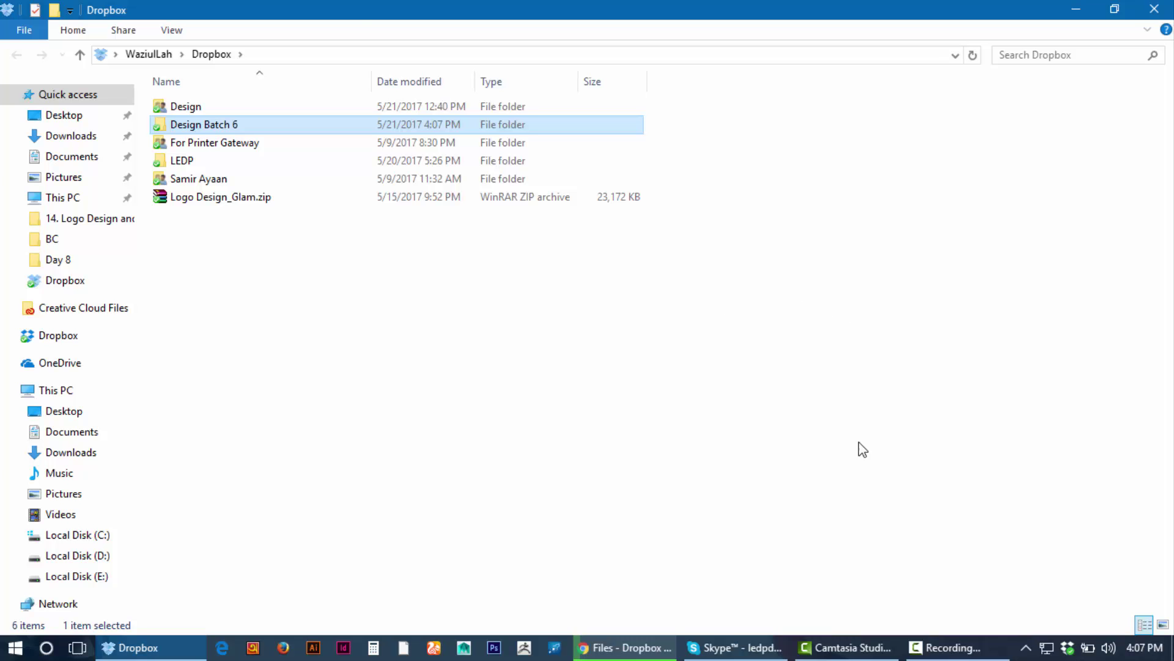
- Check the Design Batch 6 folder on the Dropbox website, then minimize Chrome
left_click(673, 647)
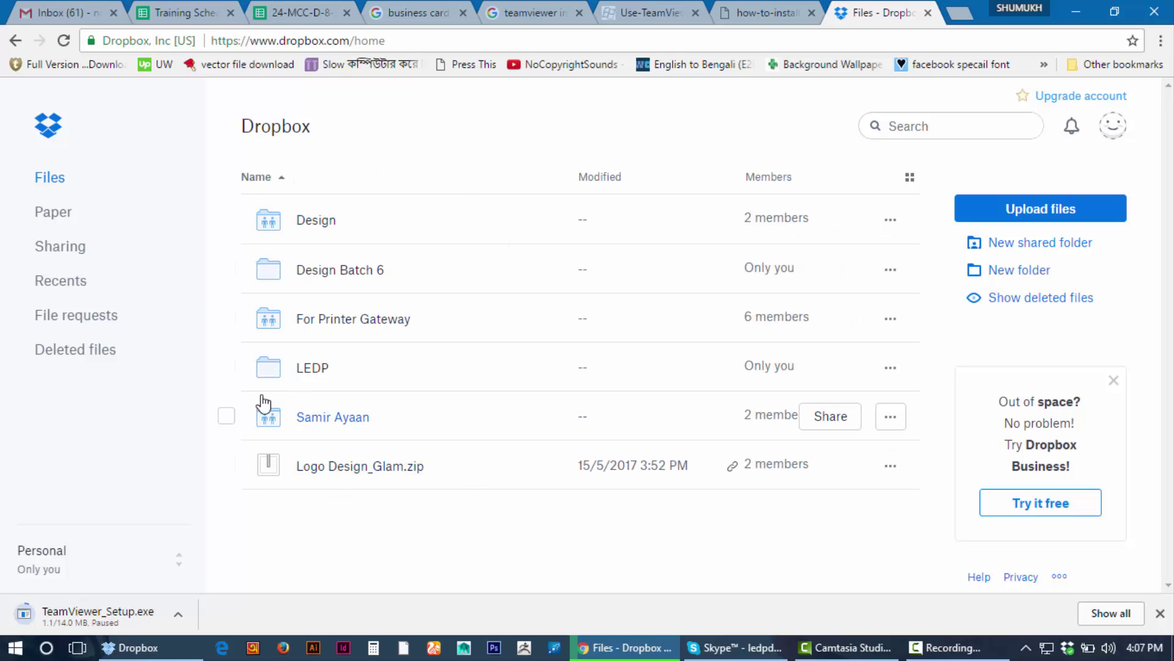
left_click(350, 267)
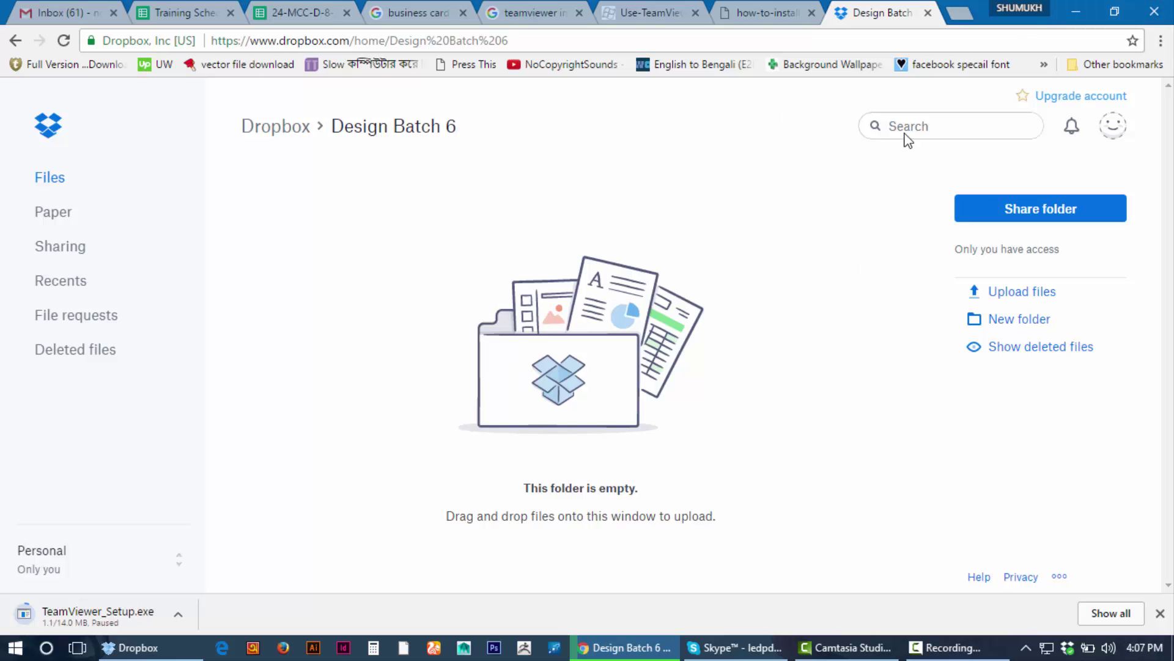
left_click(1076, 11)
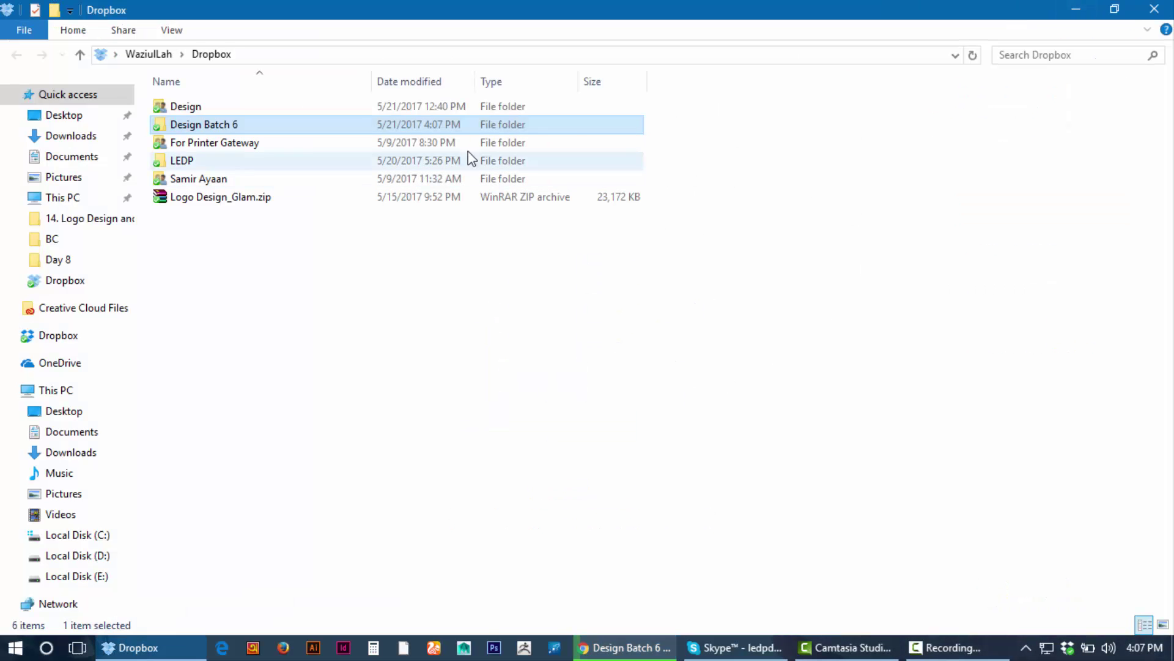
- Open Design Batch 6 and drag maxresdefault.jpg from the desktop into it
double_click(240, 129)
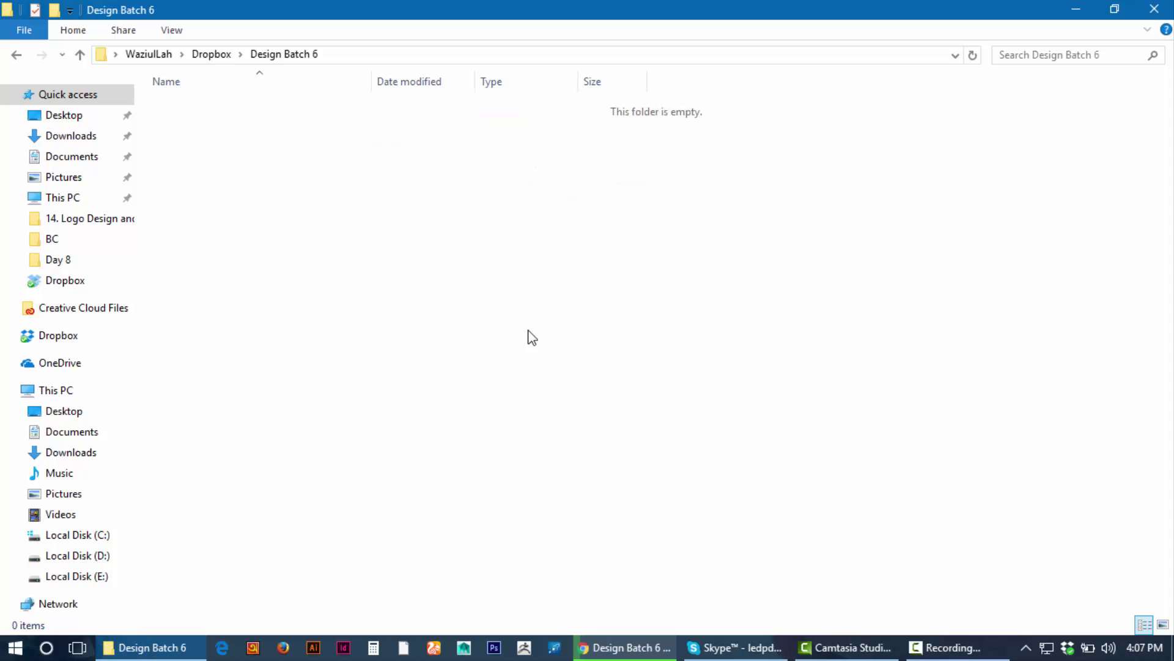
double_click(538, 6)
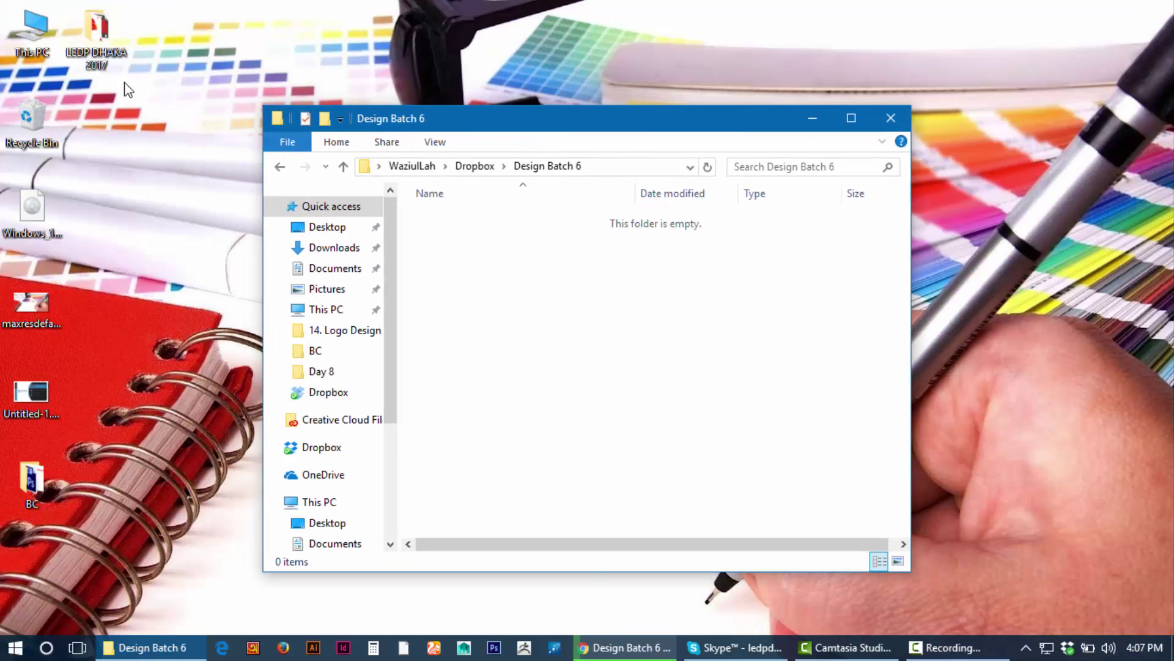
left_click(35, 394)
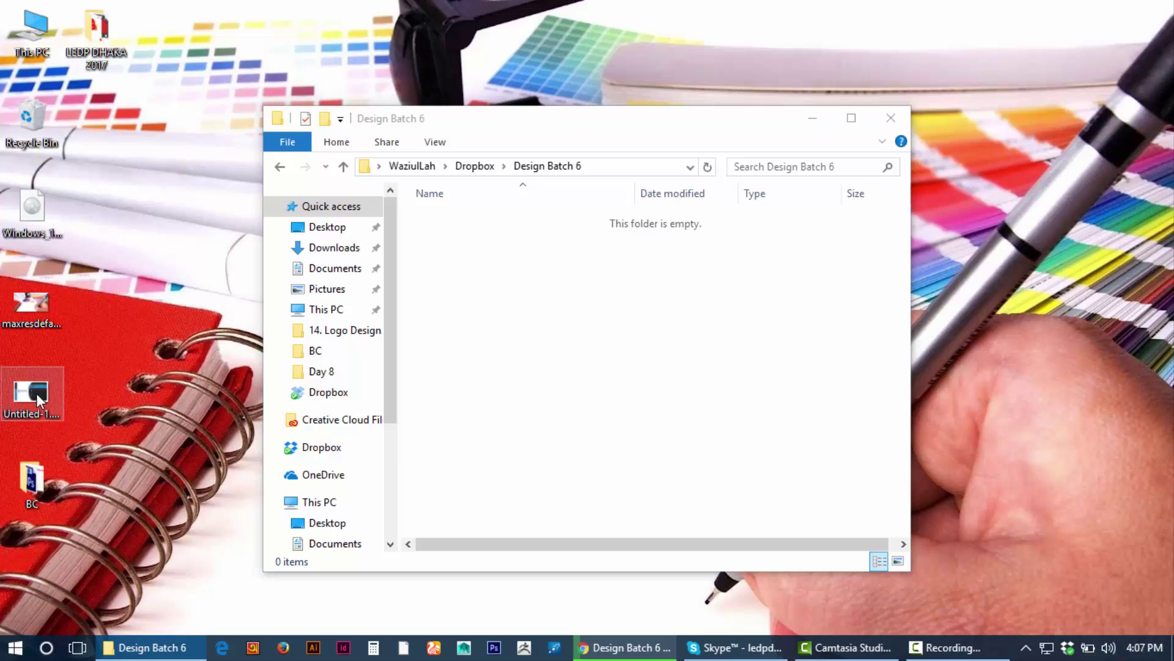
left_click_drag(68, 404, 93, 404)
left_click_drag(31, 303, 561, 299)
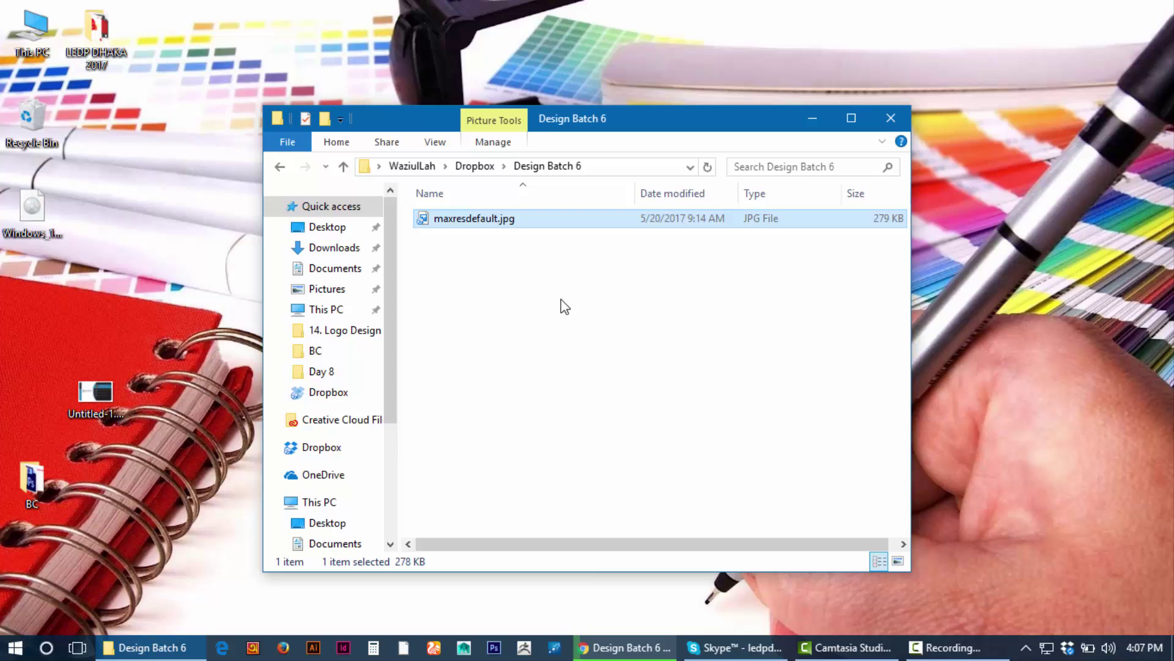
- Maximize the folder, refresh it twice, and switch to the Dropbox page in Chrome
double_click(653, 120)
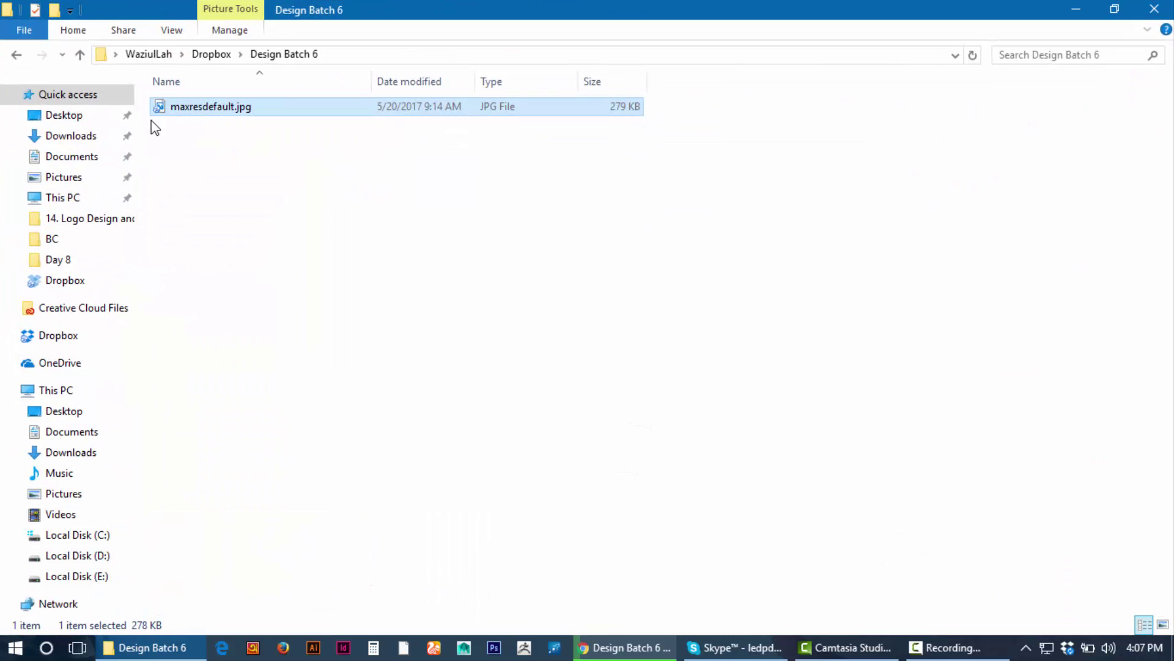
right_click(367, 195)
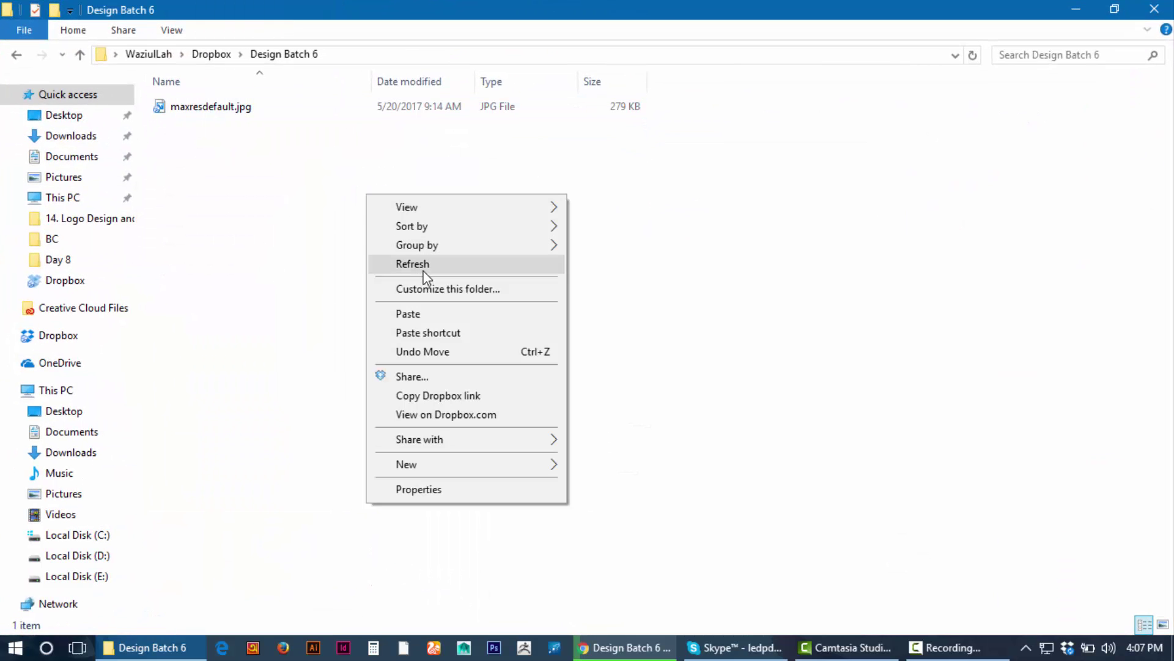
left_click(416, 267)
right_click(337, 230)
left_click(387, 304)
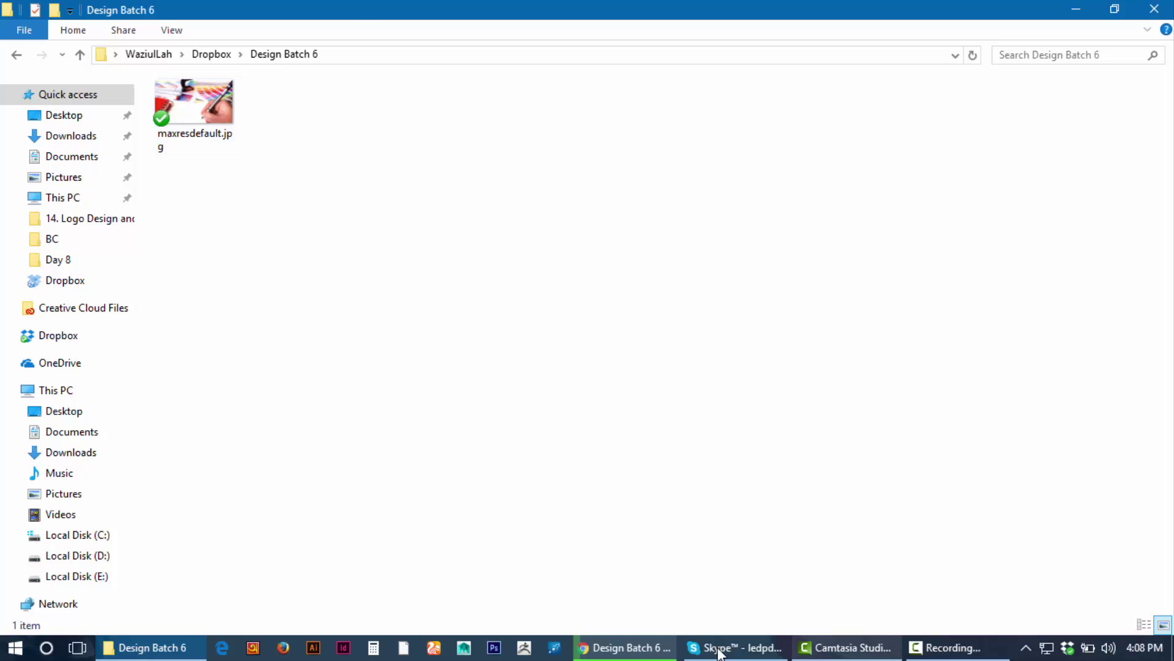
left_click(609, 646)
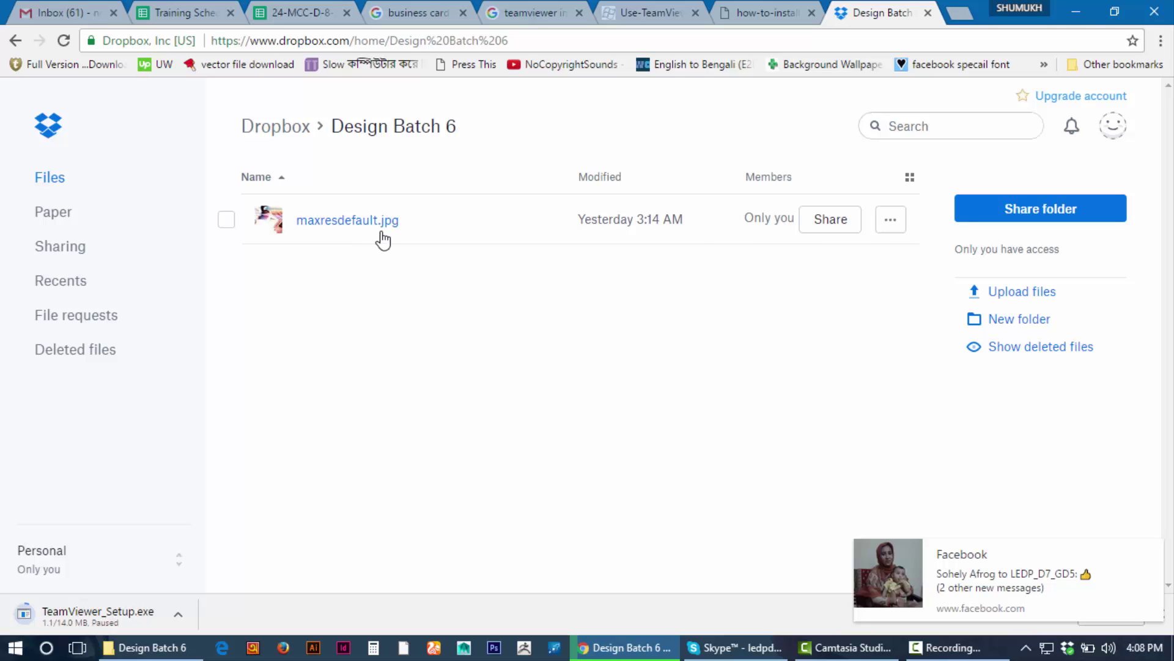
left_click(820, 227)
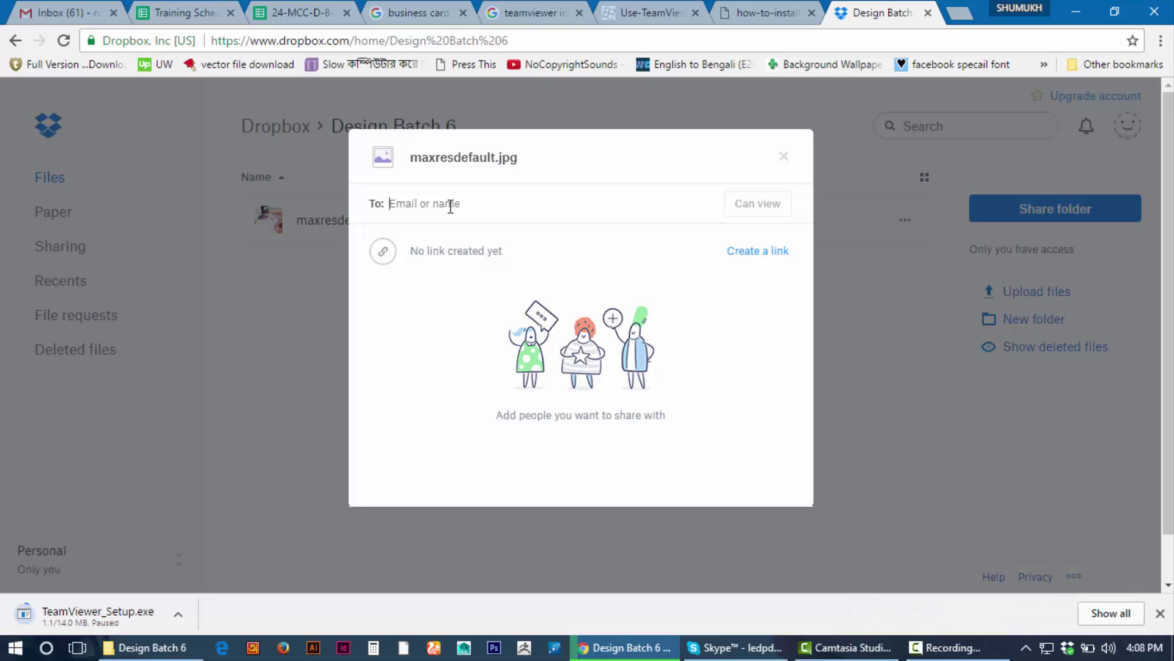
type("md")
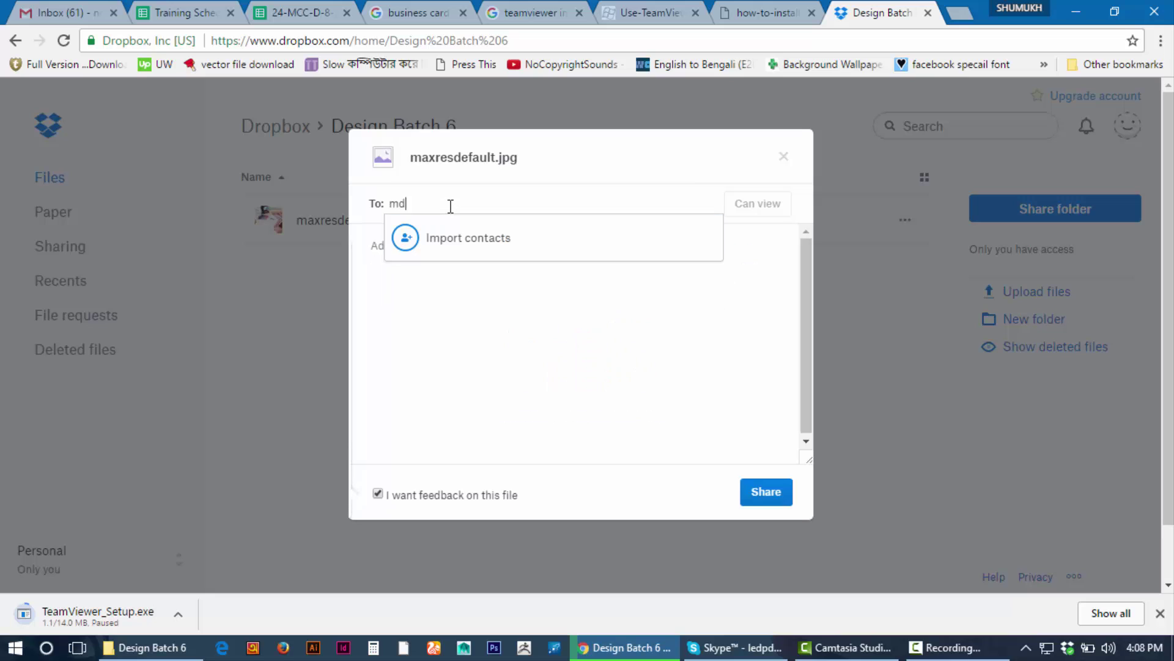
key("BackSpace")
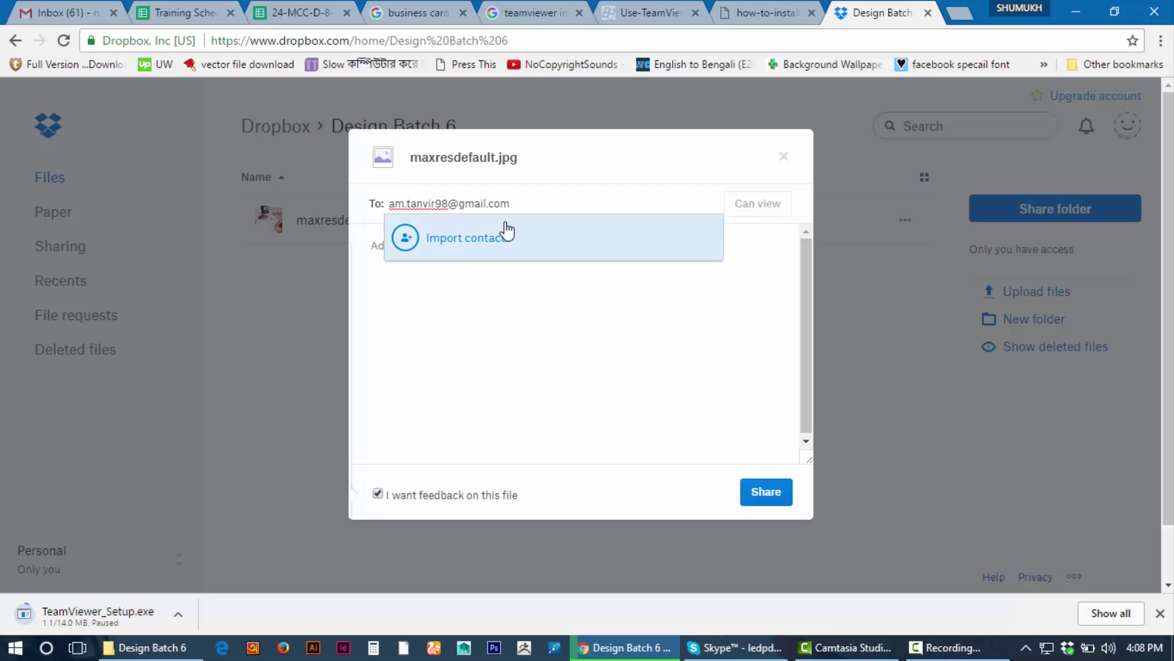
left_click(600, 304)
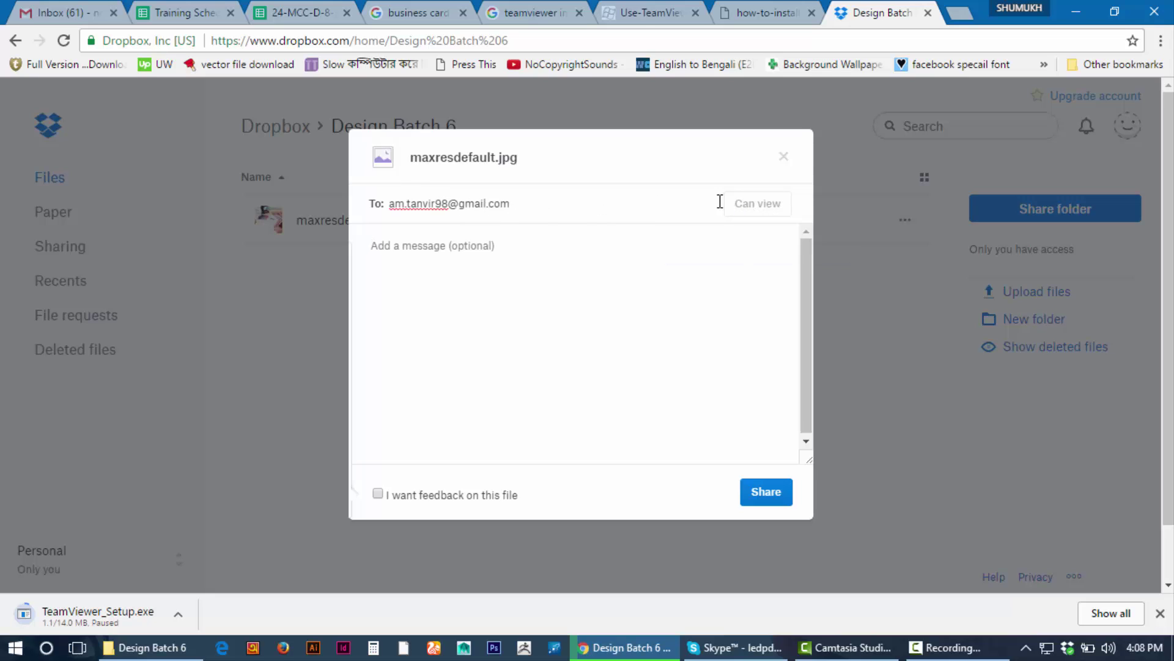
triple_click(578, 203)
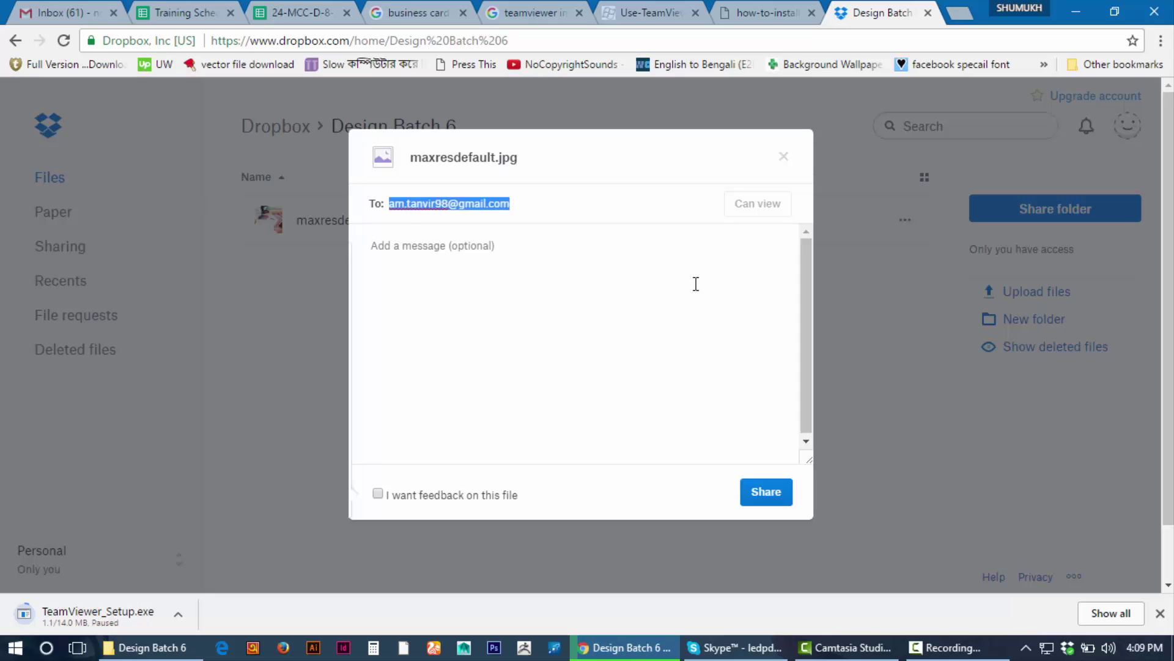
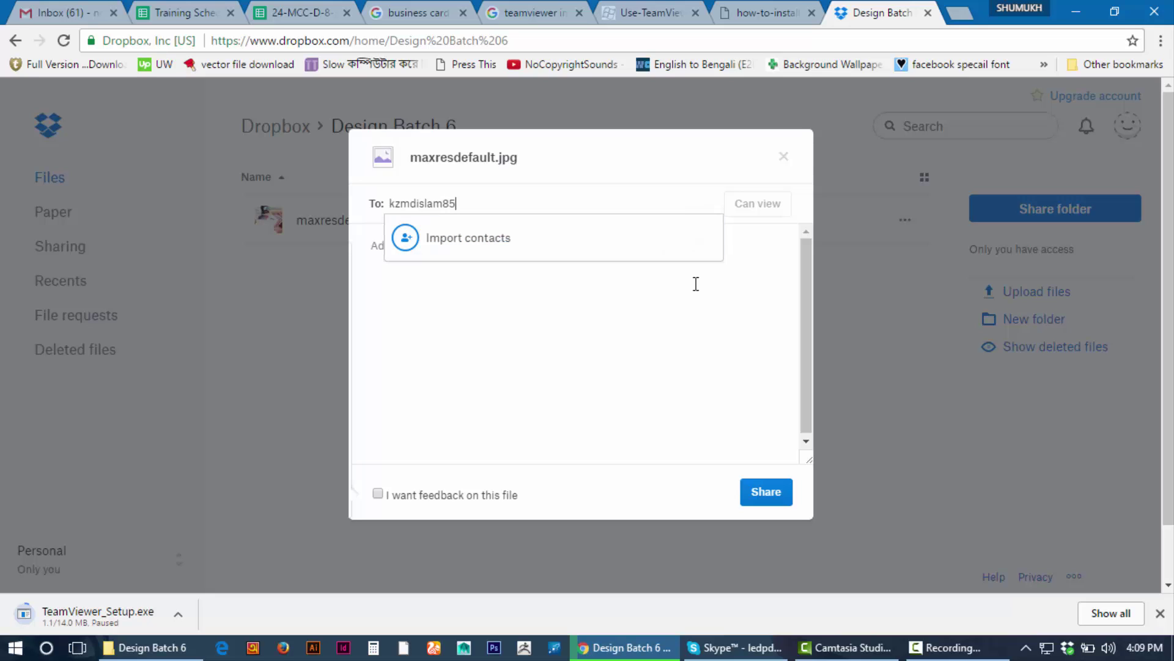
left_click(659, 297)
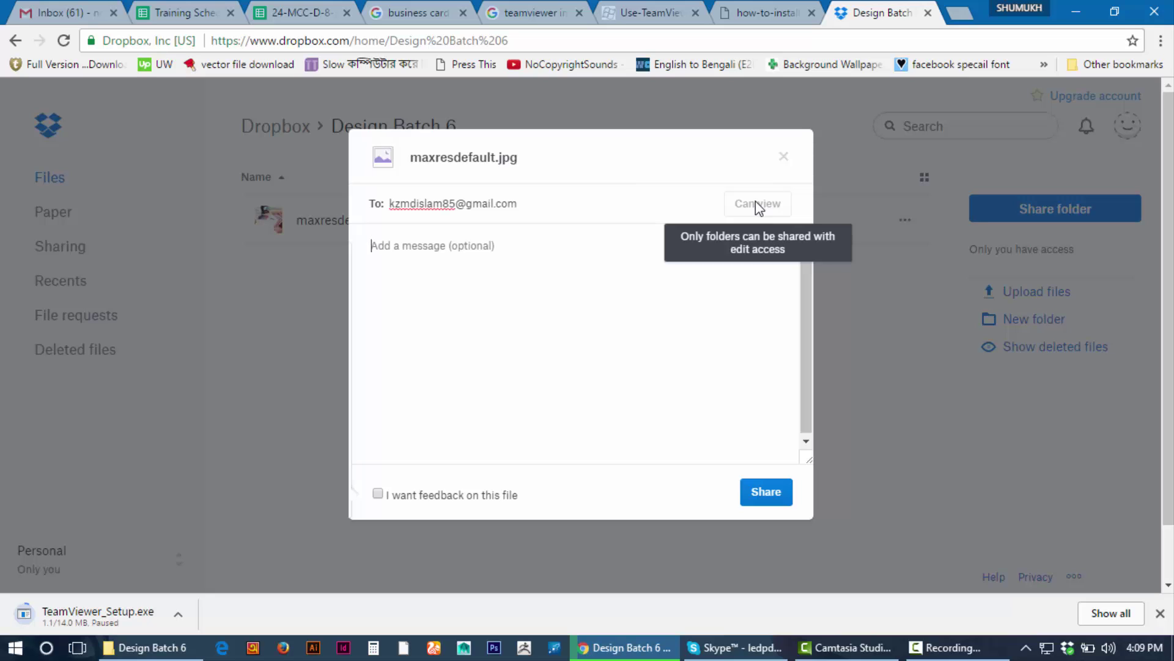
left_click(784, 157)
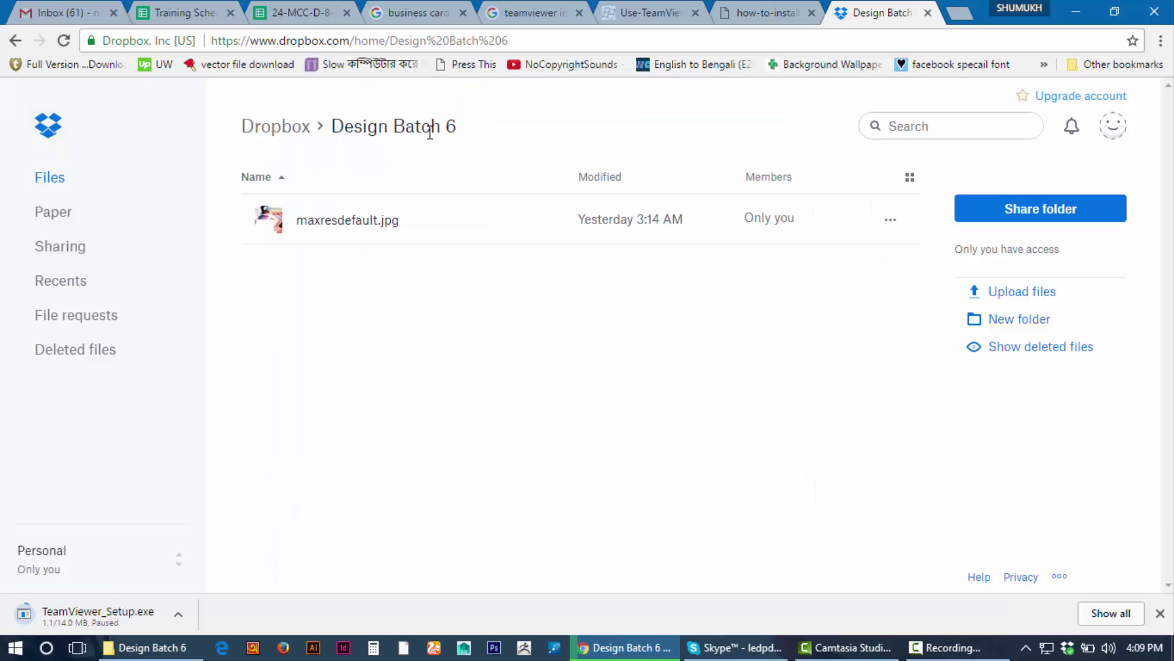
- From Dropbox home, start sharing the Design folder and enter the invitee's e-mail
left_click(15, 41)
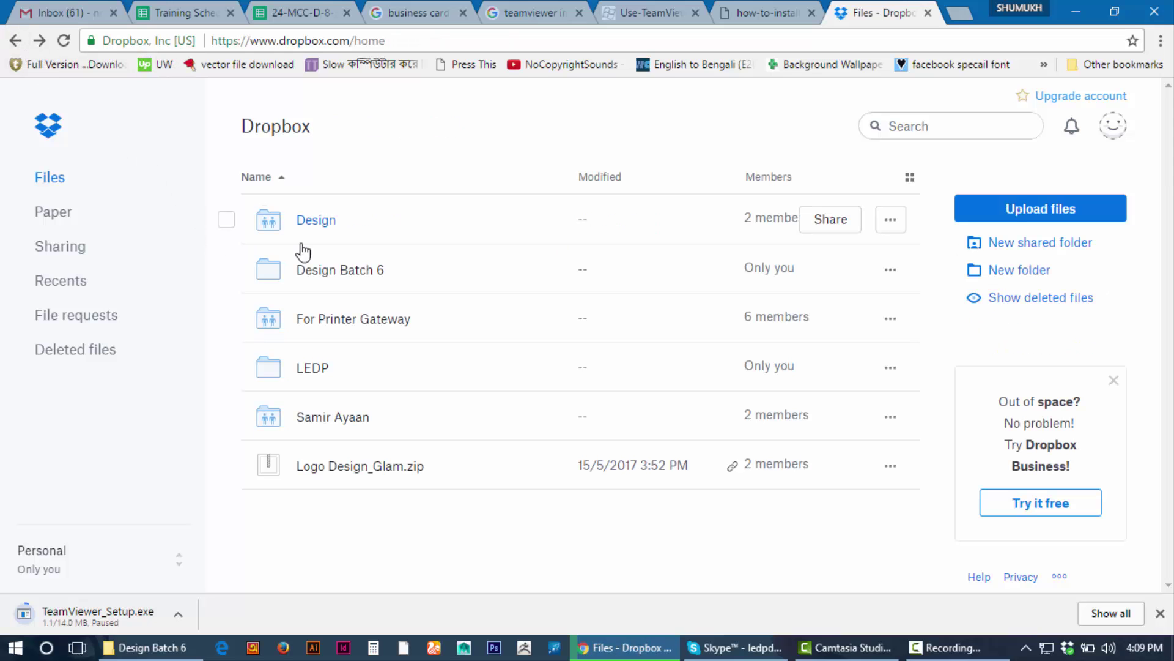
mouse_move(787, 224)
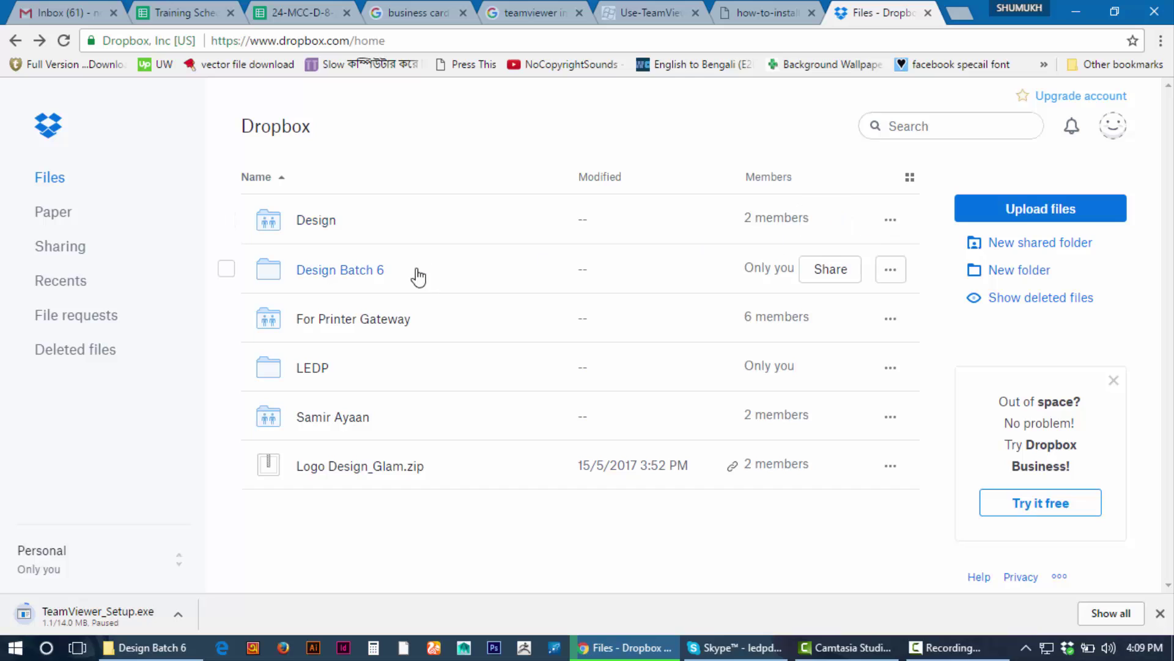
left_click(834, 222)
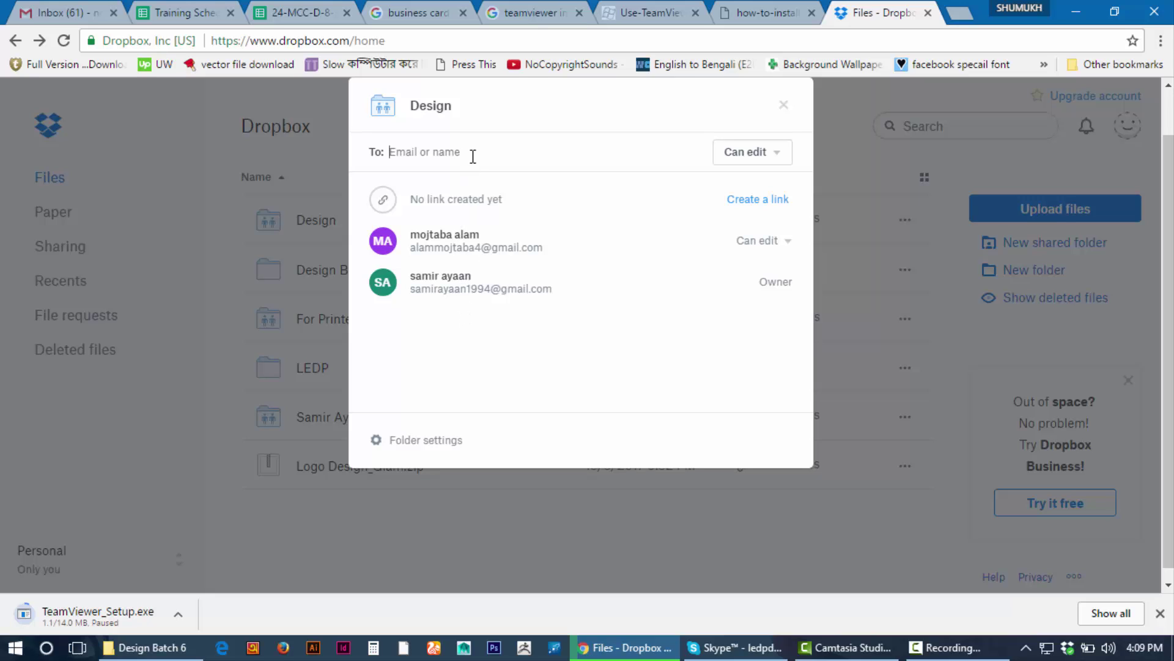
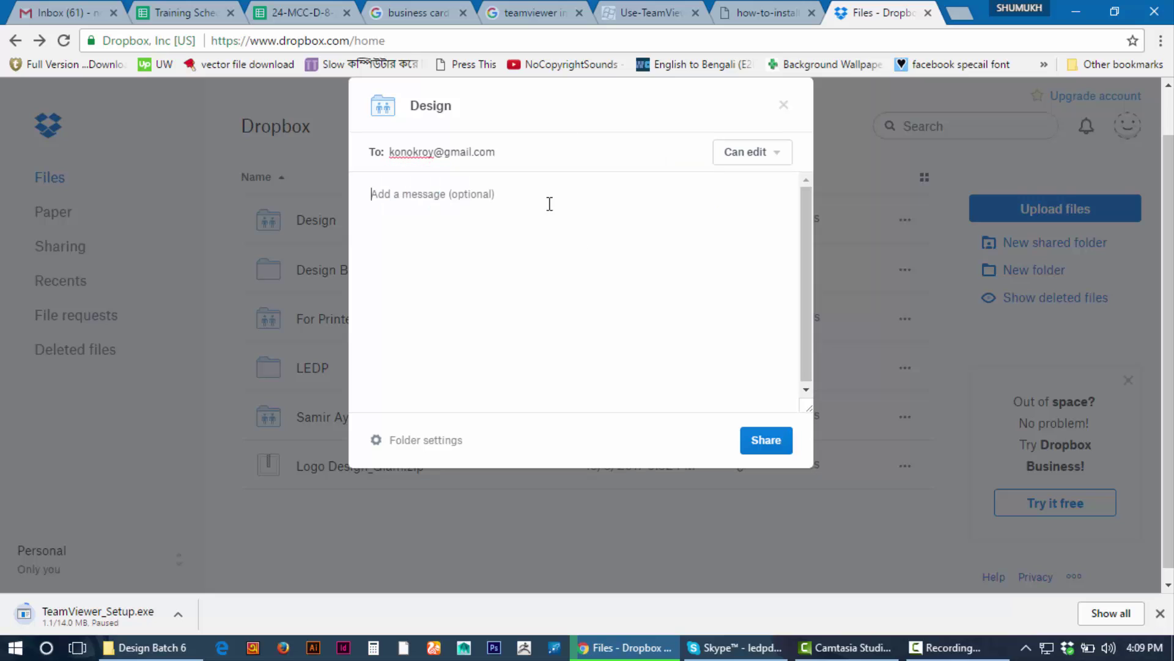
- Give the invitee Can edit access, send the invitation, and open the Design folder
left_click(748, 153)
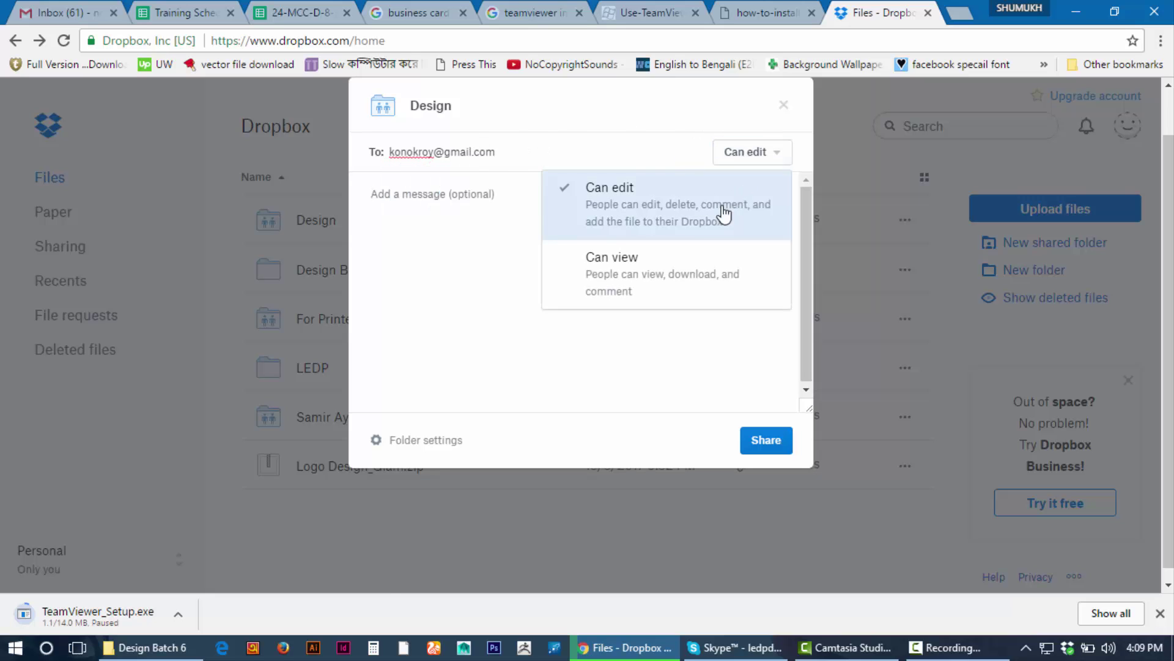
left_click(618, 260)
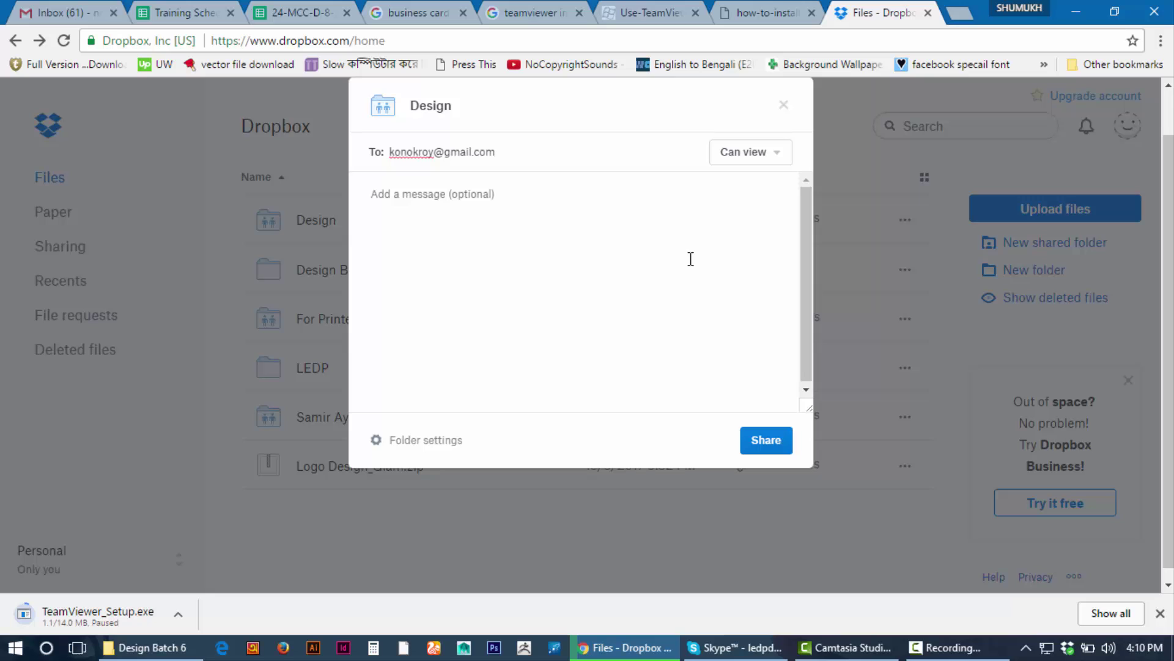
left_click(757, 159)
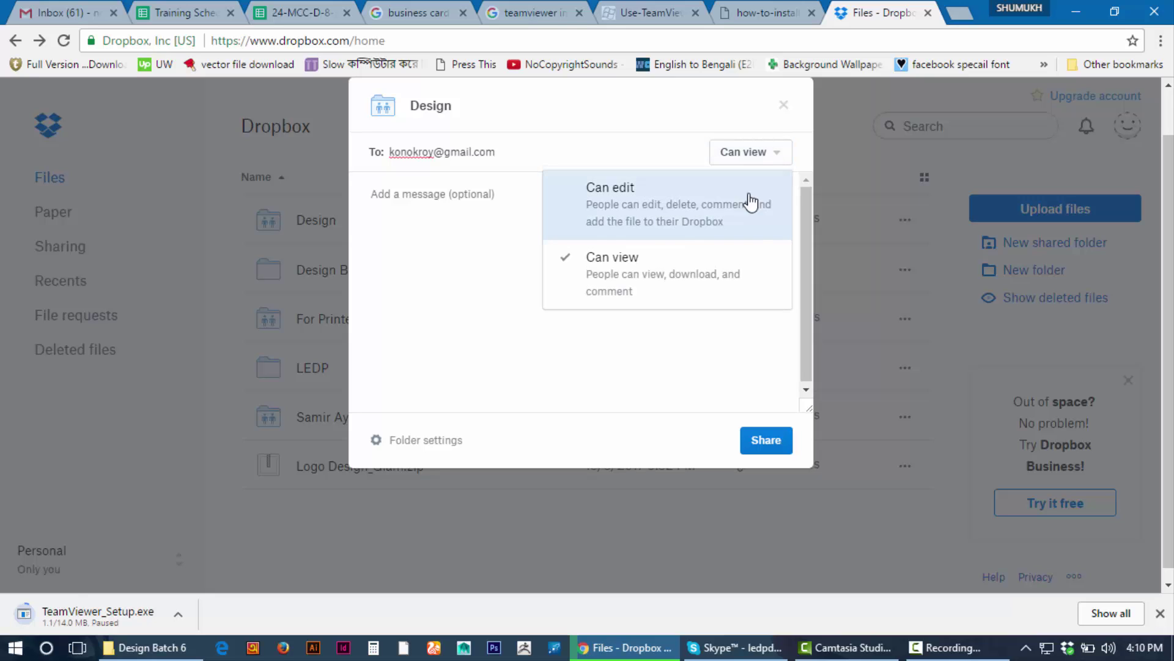
left_click(633, 214)
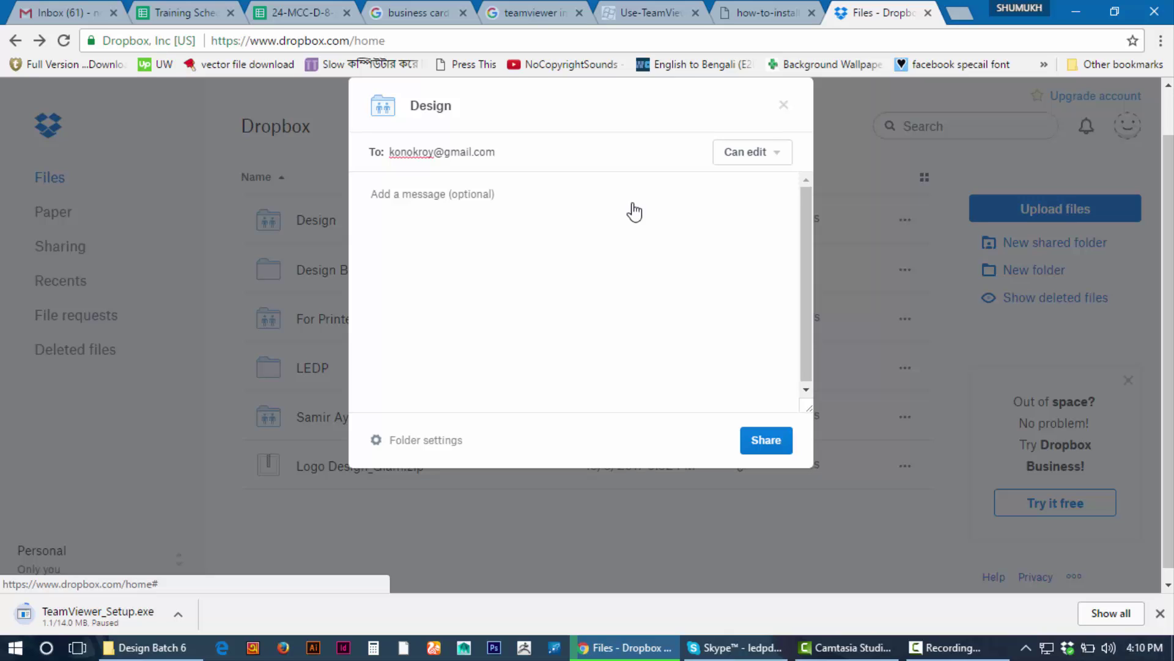
left_click(765, 441)
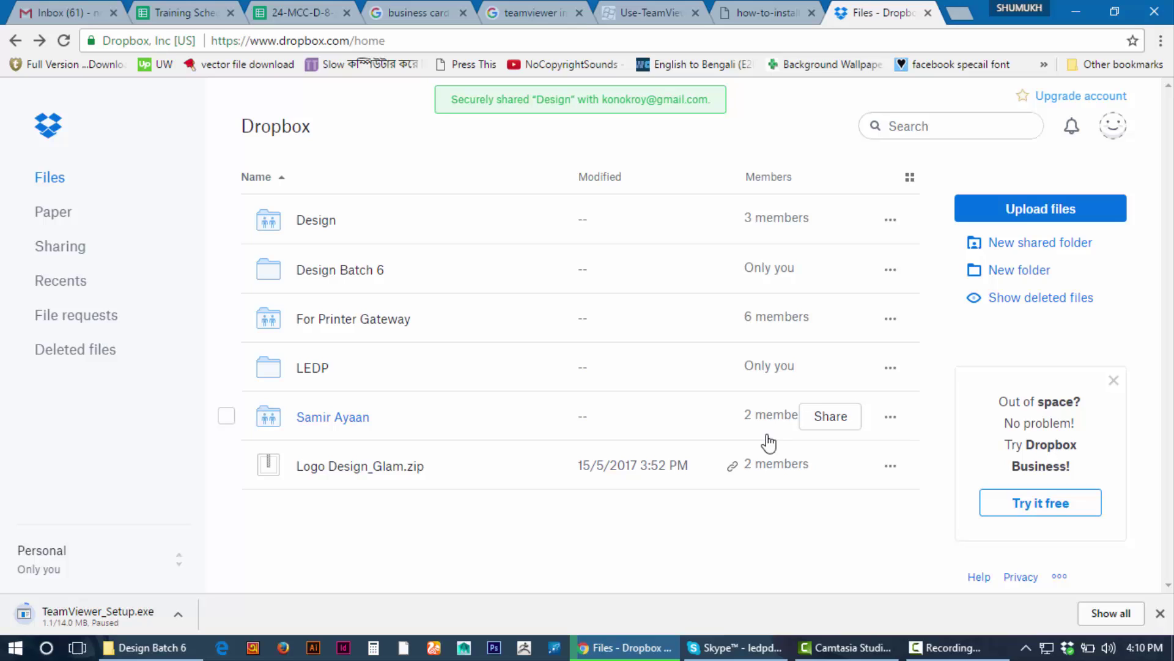
left_click(309, 225)
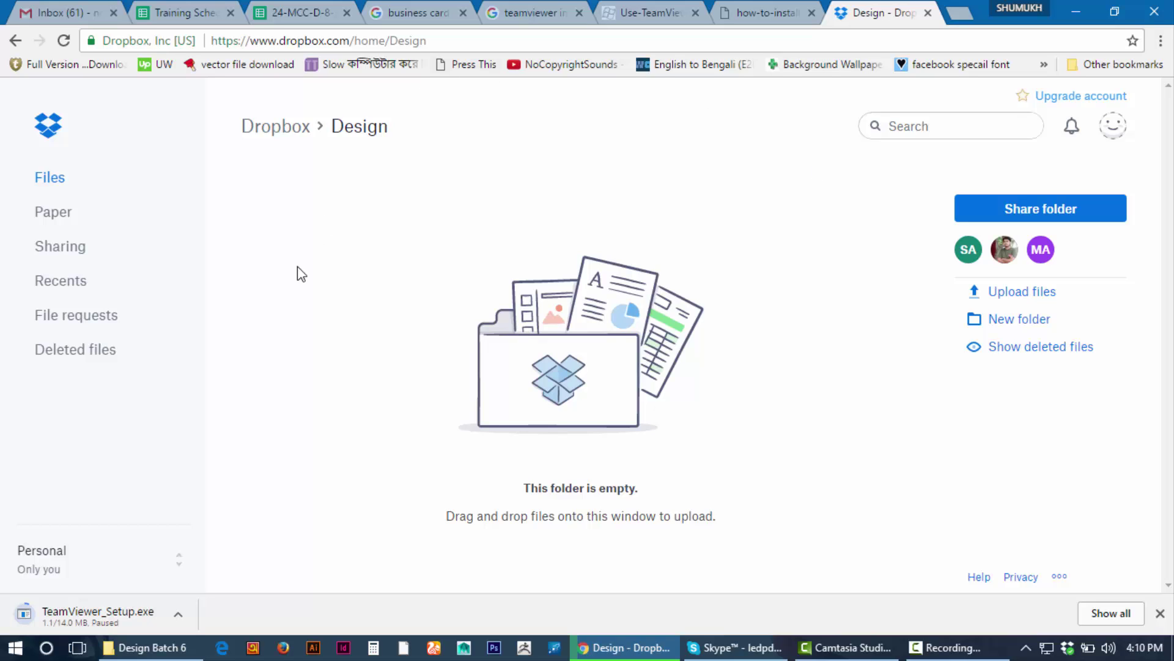
- Switch back to the File Explorer window showing the Design Batch 6 folder
left_click(961, 651)
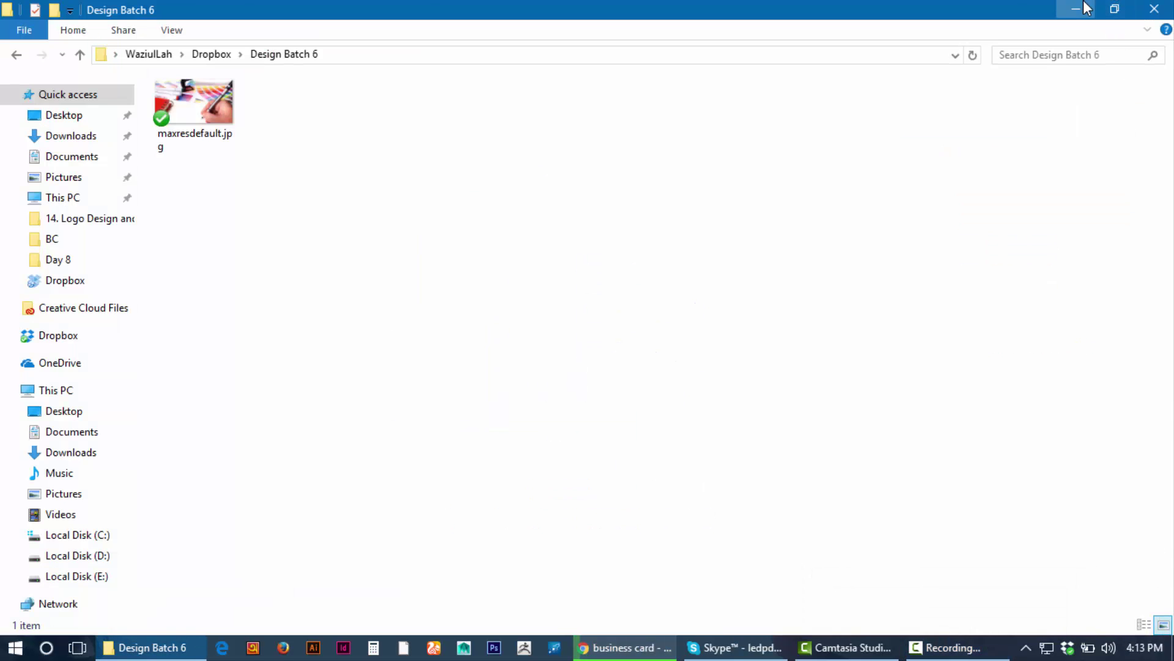
- Launch Adobe Photoshop CC by searching 'phot', refreshing the desktop while it loads
left_click(1086, 8)
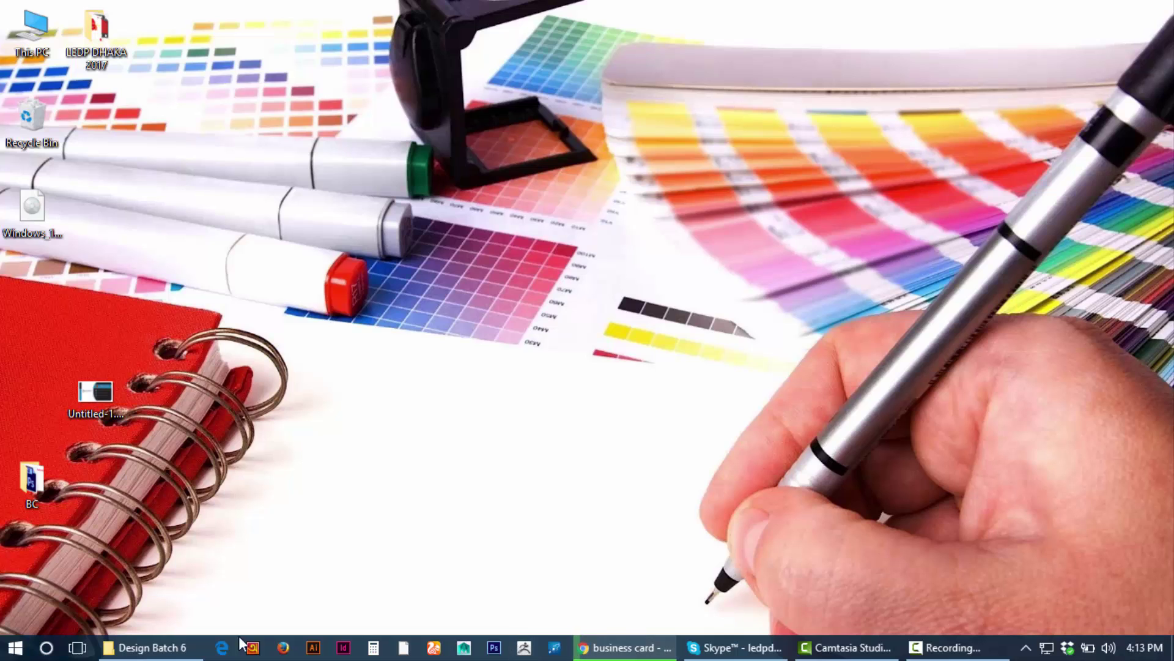
left_click(46, 647)
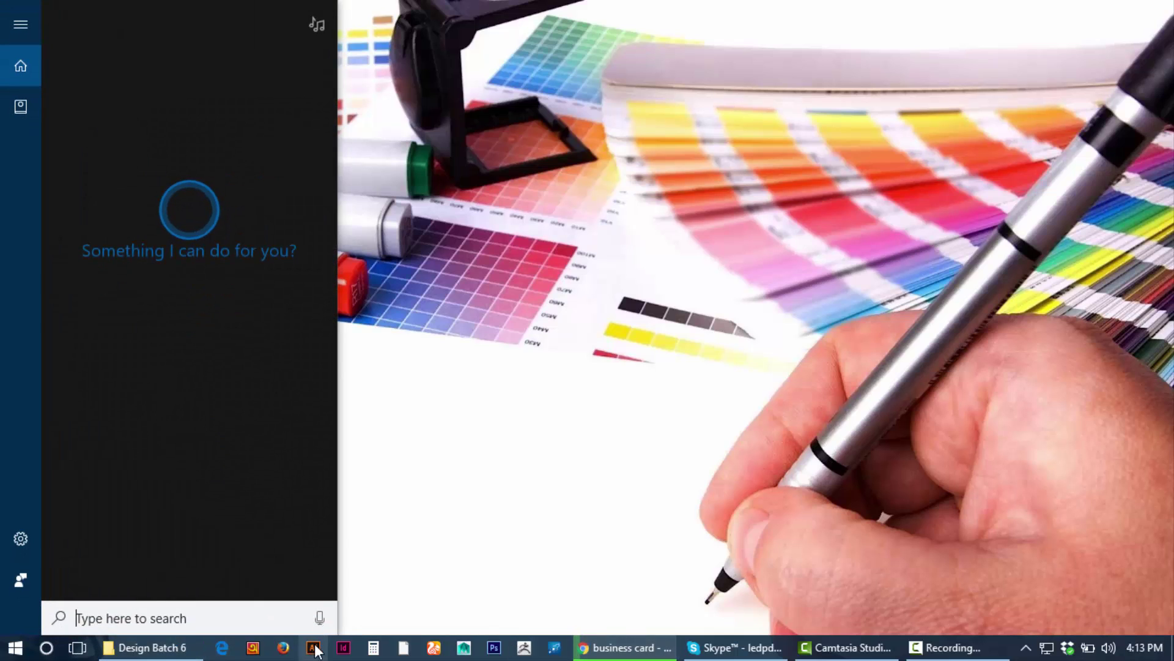
type("phot")
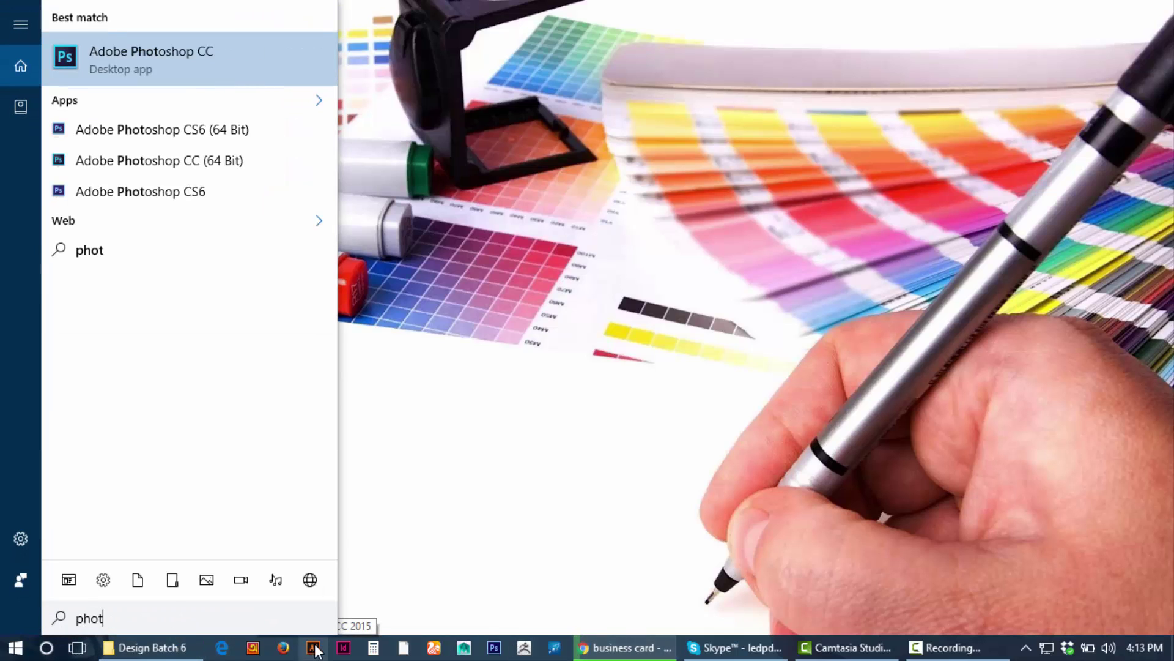
key("Down")
key("Down")
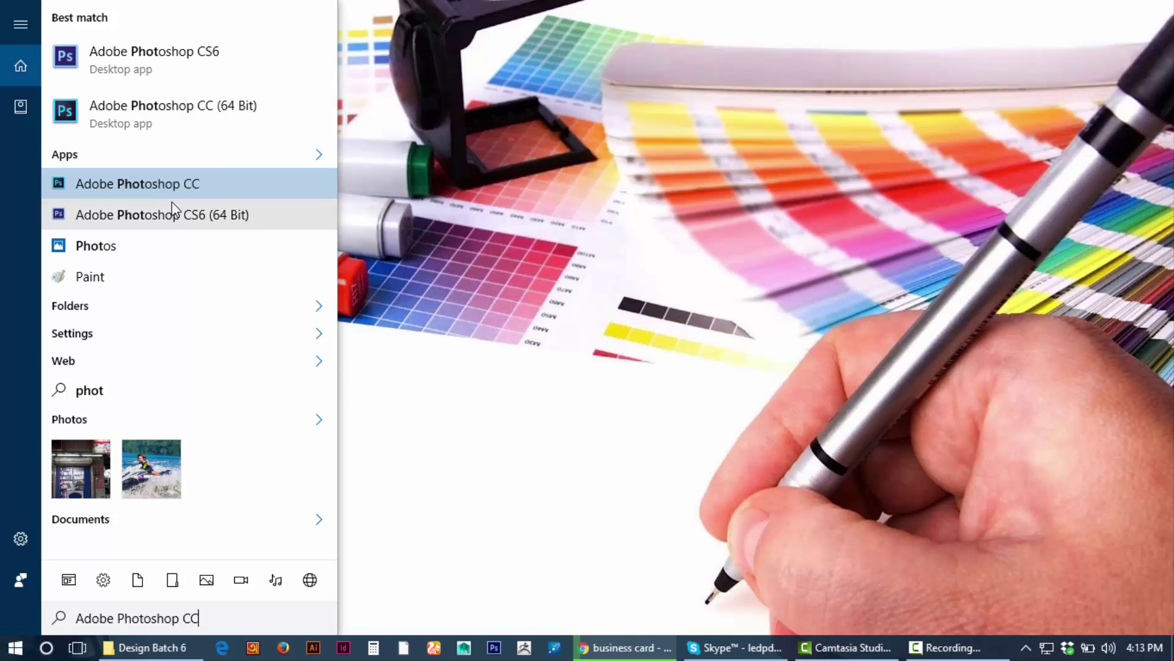
left_click(183, 186)
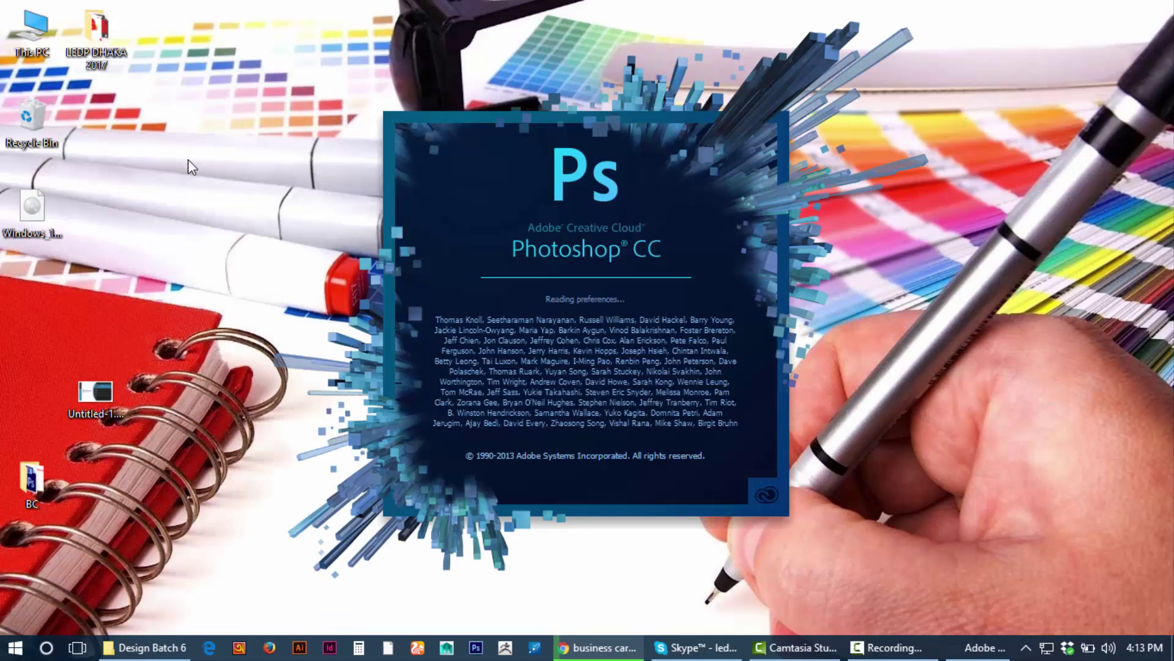
right_click(1018, 189)
left_click(1034, 242)
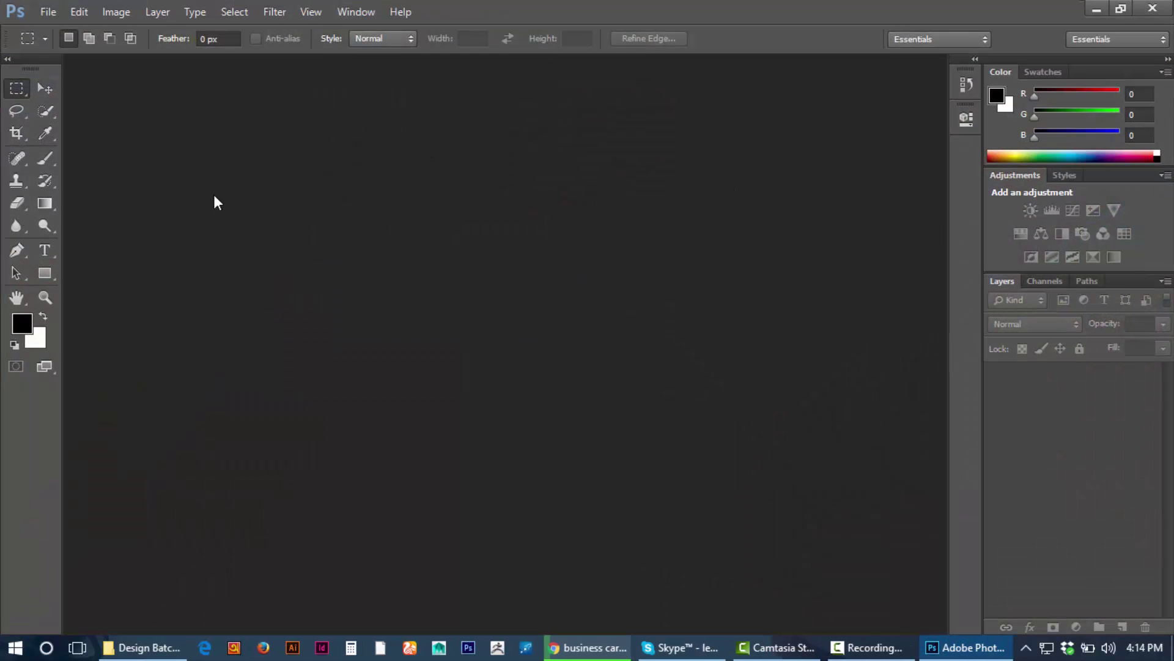
left_click(40, 91)
key("m")
left_click(44, 87)
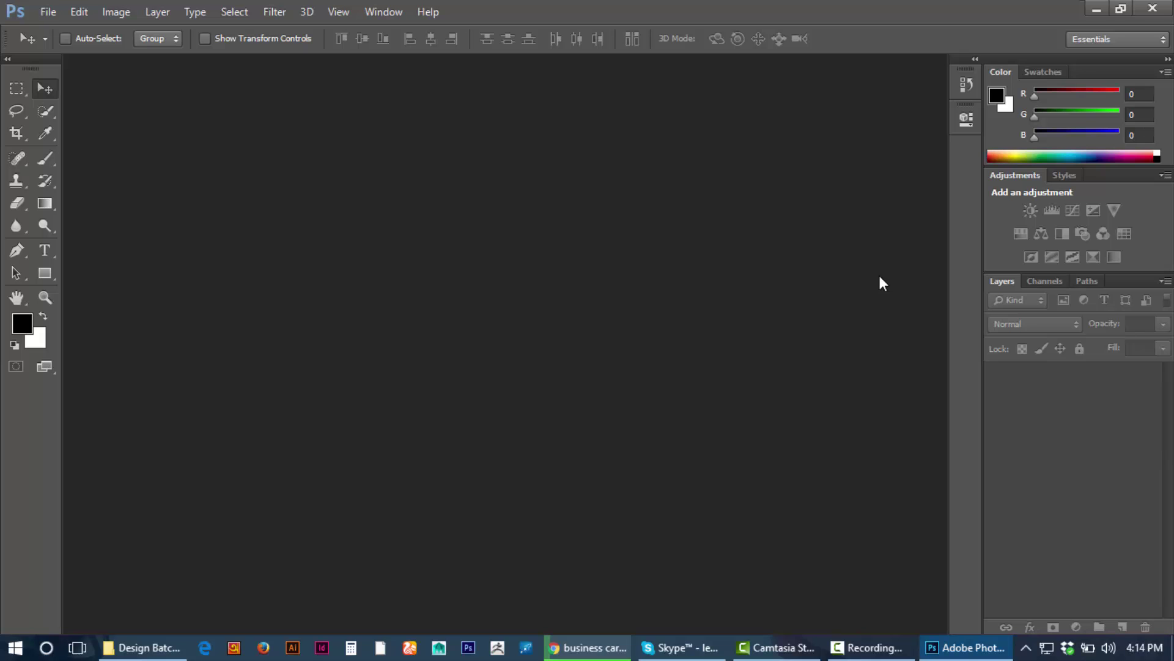
left_click(874, 647)
left_click(1091, 588)
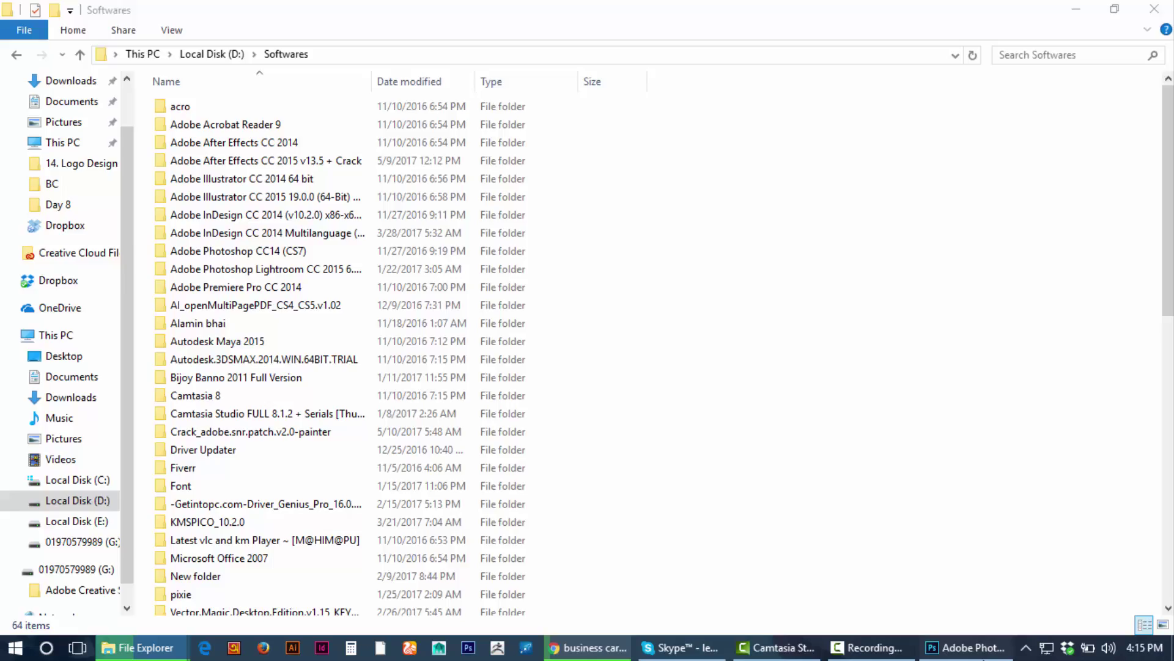
left_click(966, 647)
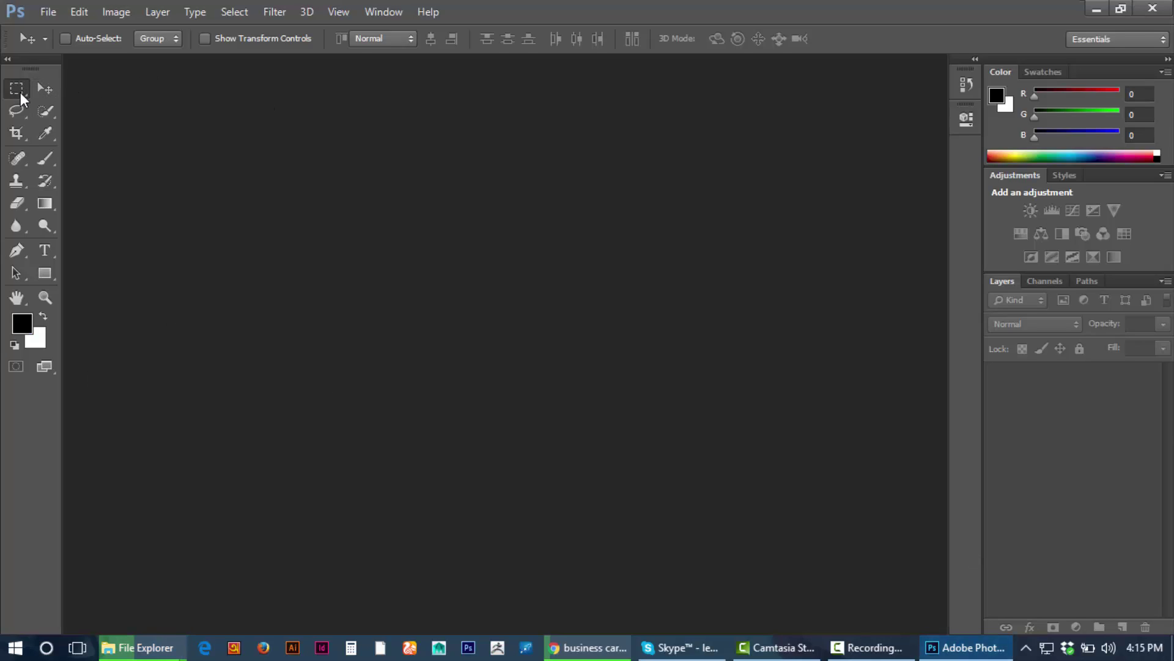
mouse_move(131, 643)
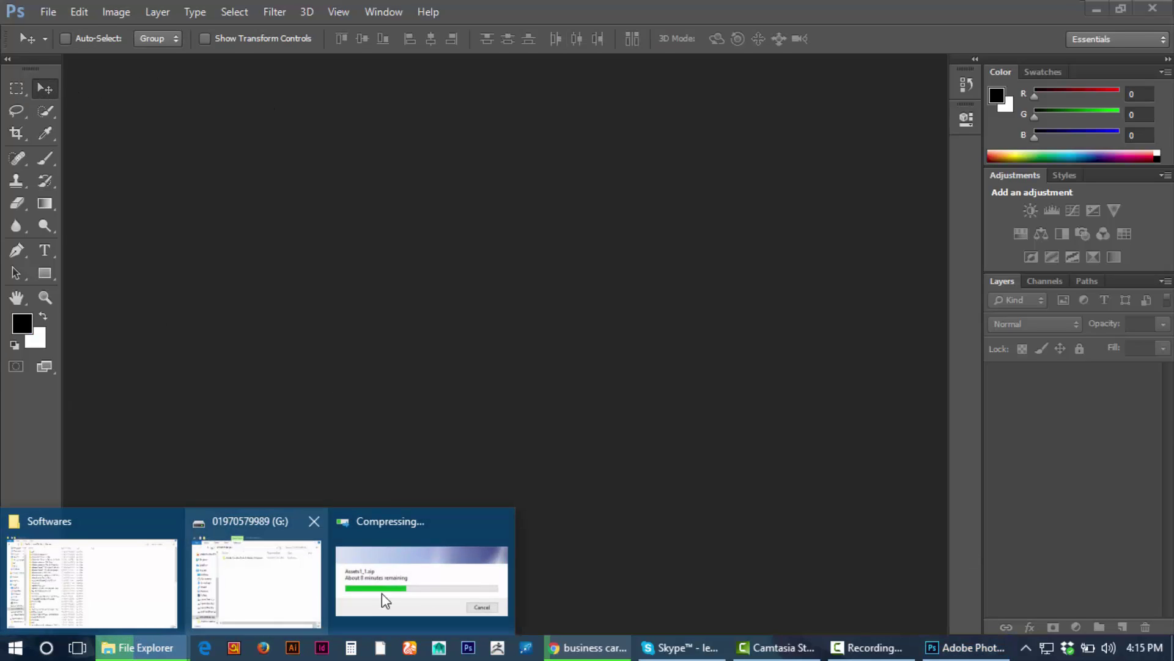
left_click(382, 593)
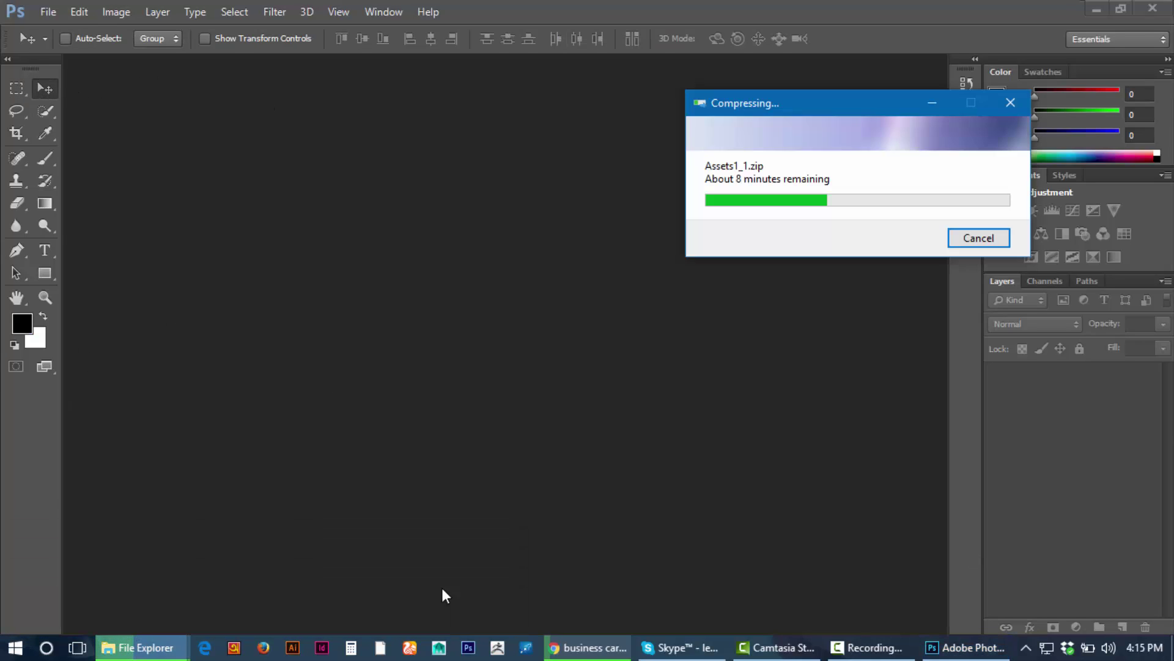
left_click(935, 101)
left_click(13, 94)
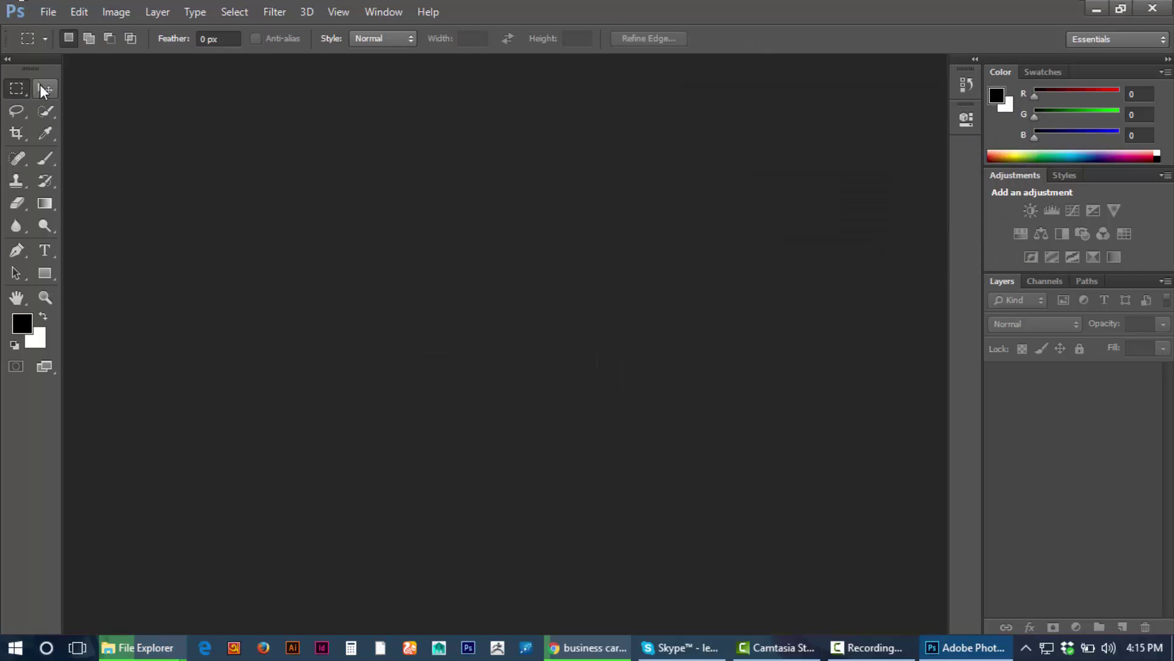
left_click(44, 88)
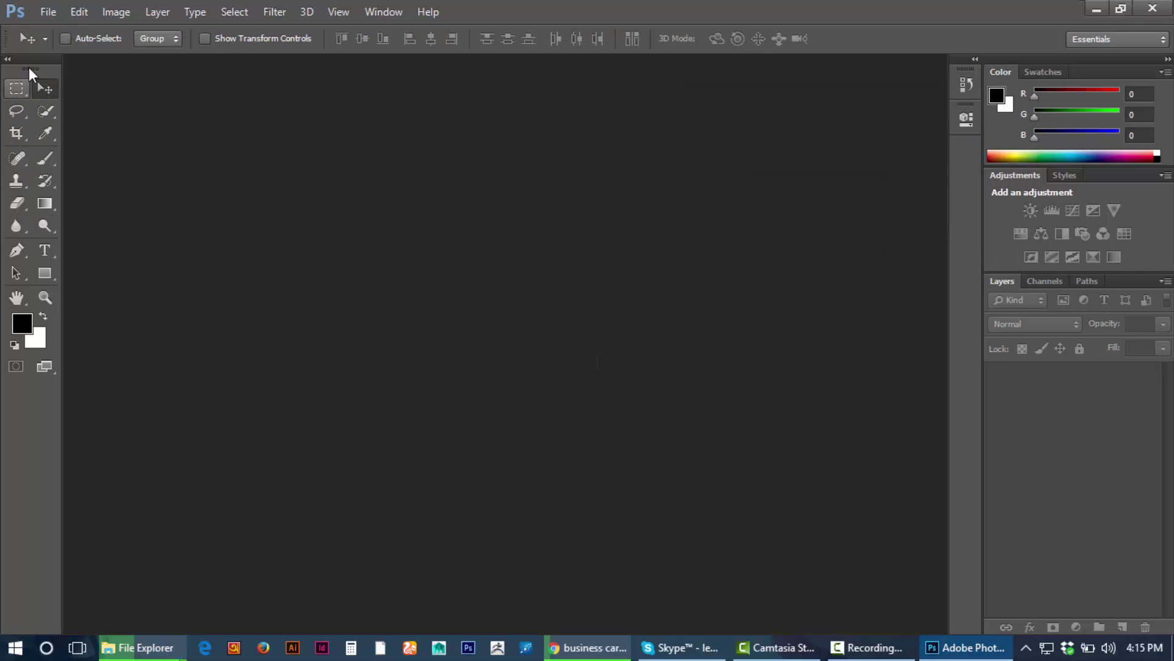
left_click(46, 13)
- Start a new document named 'BC Back' sized 3.25 × 1.75 inches
left_click(60, 34)
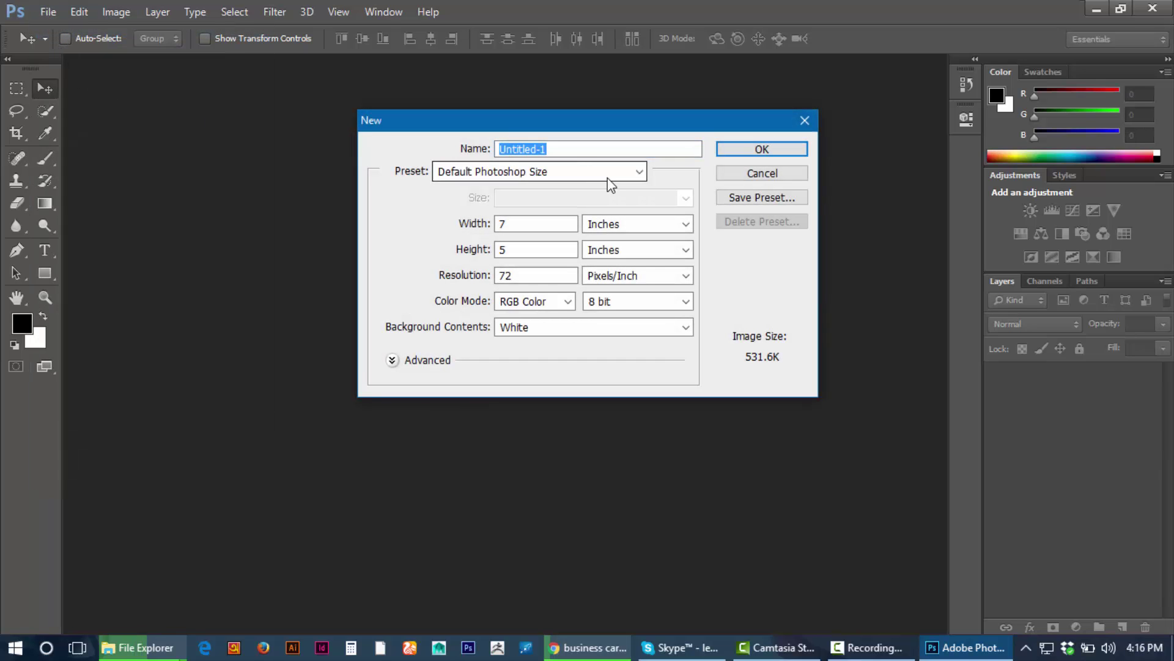
type("BC Fr")
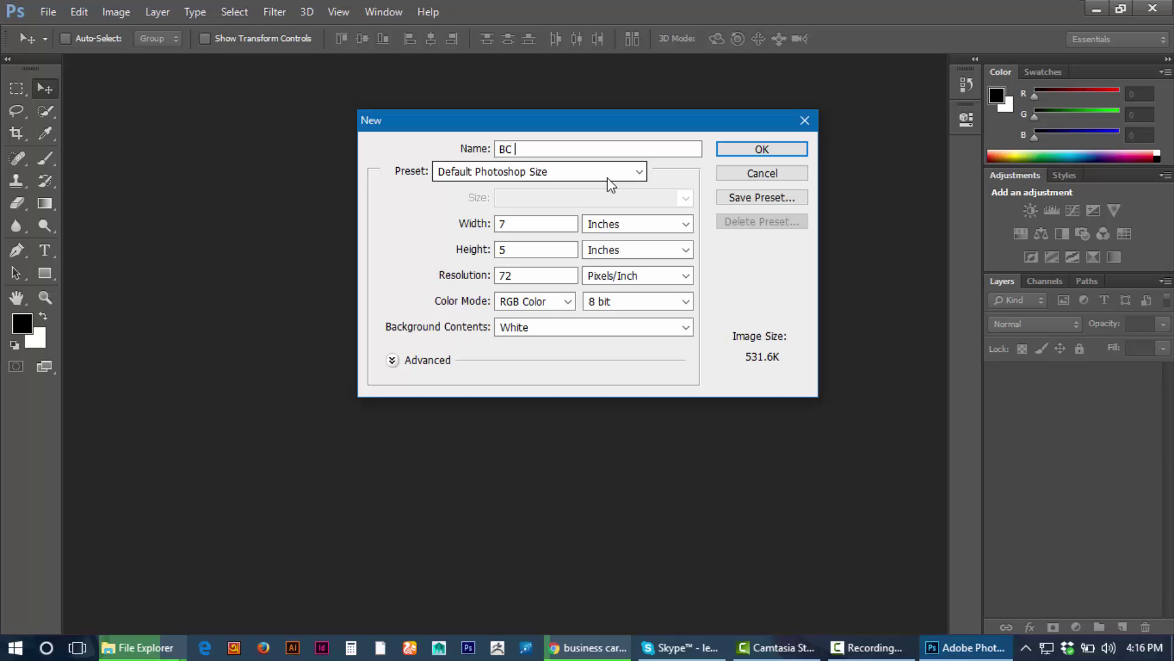
key("BackSpace")
key("BackSpace")
type("Back")
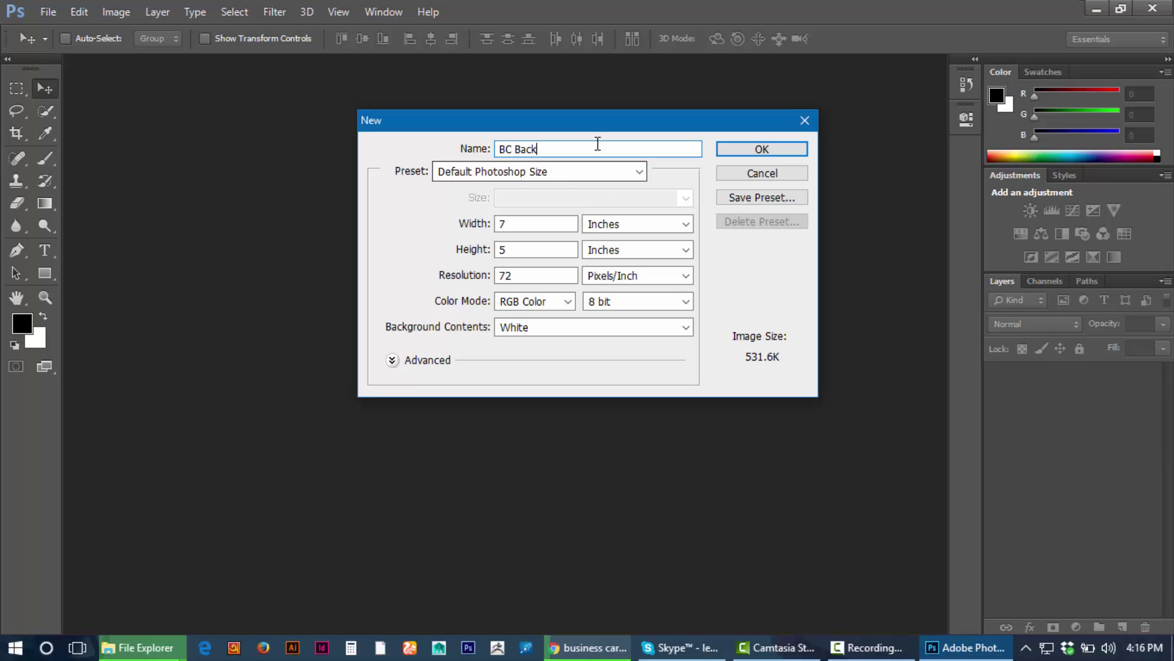
left_click(662, 228)
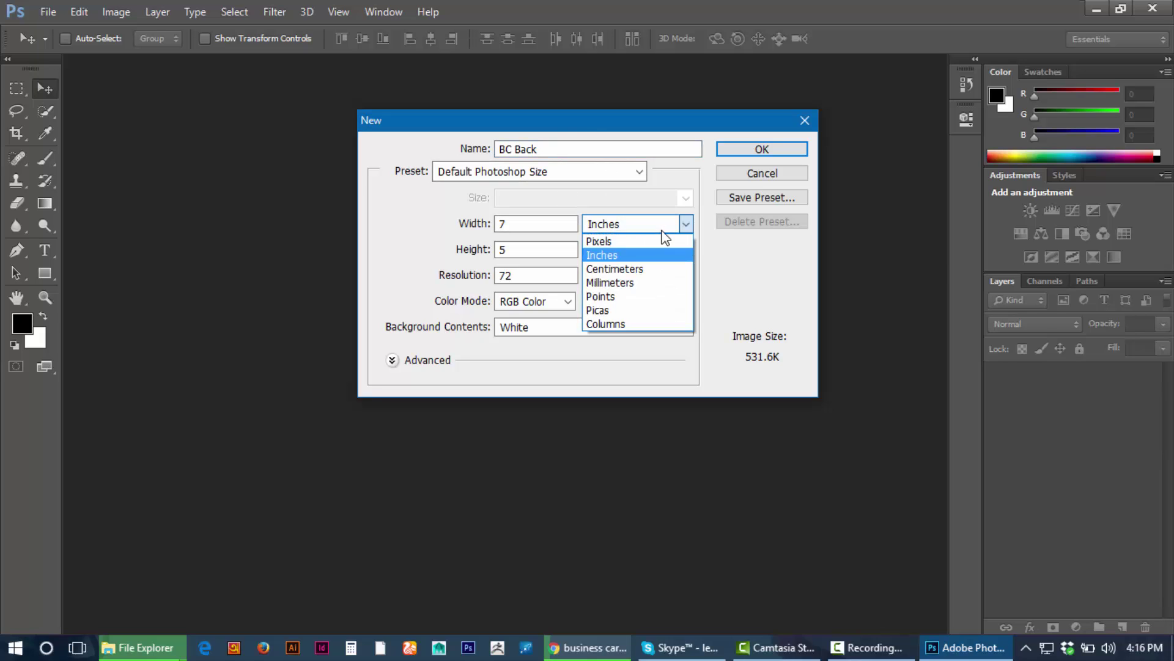
left_click(611, 244)
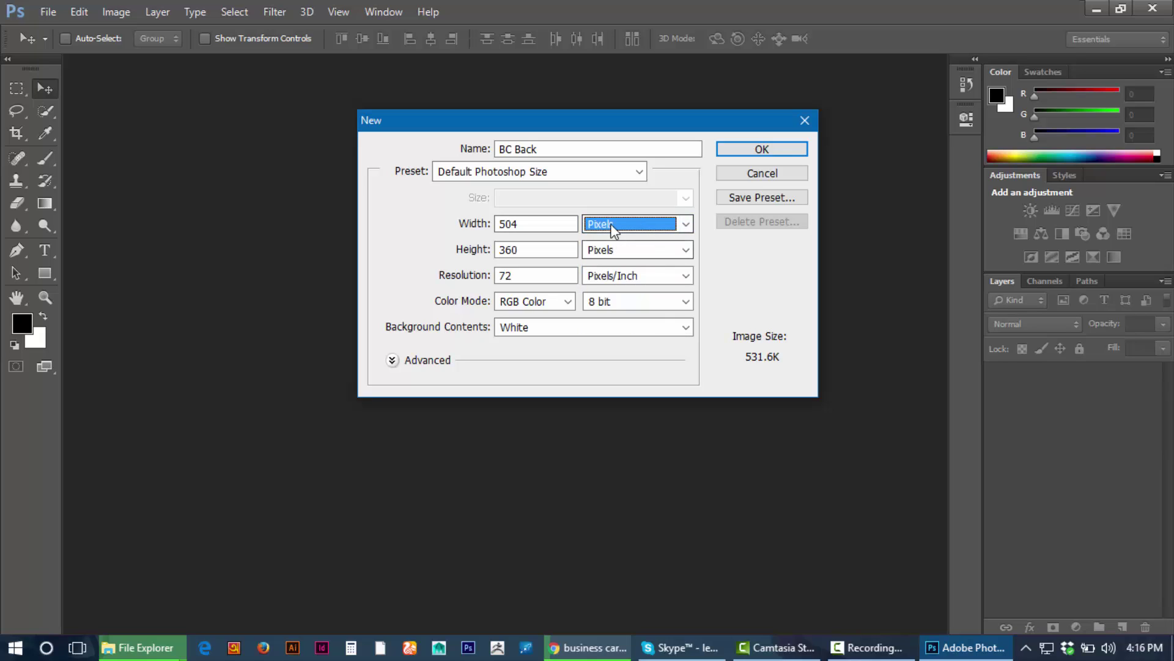
left_click(619, 225)
left_click(624, 258)
double_click(508, 223)
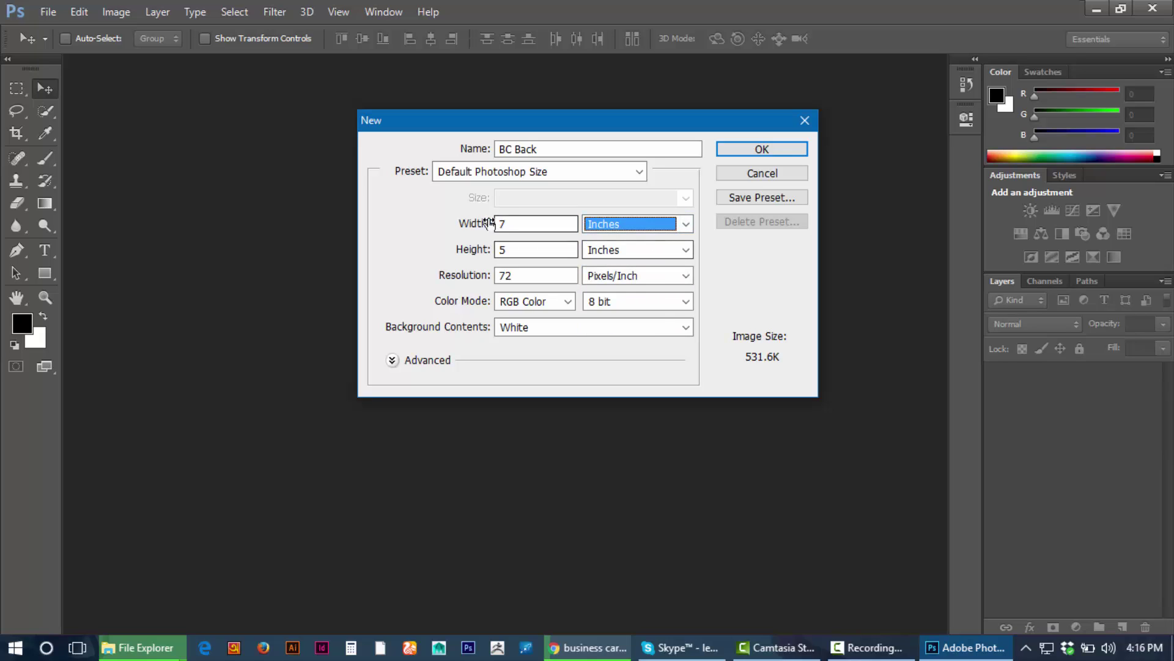
type("3.25")
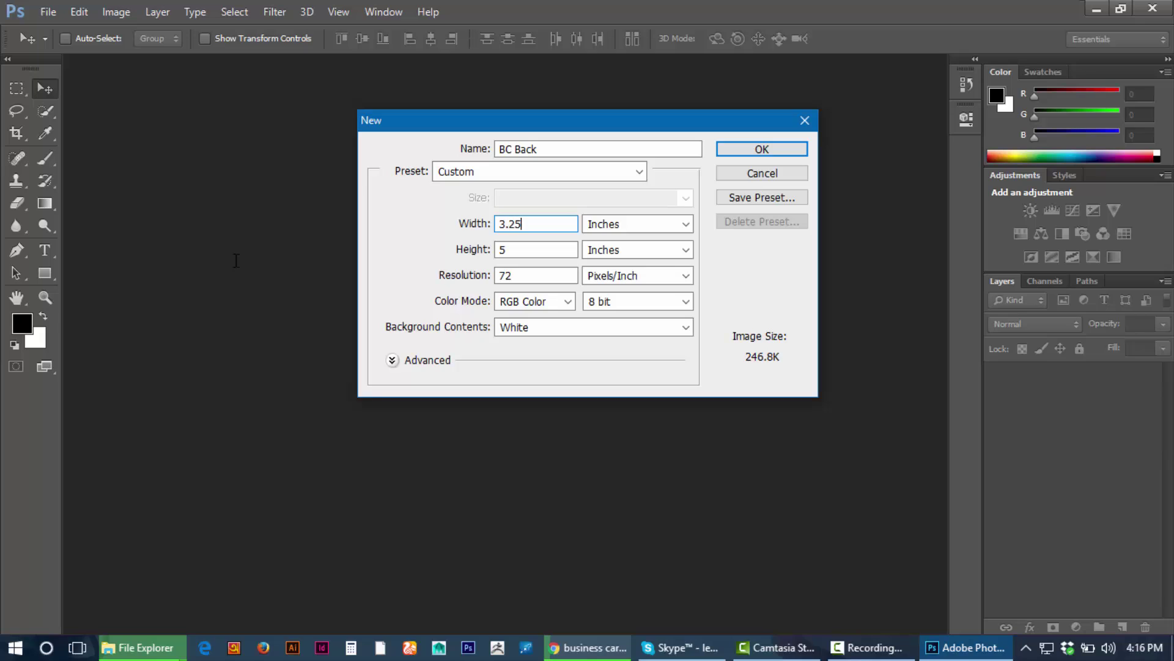
double_click(522, 250)
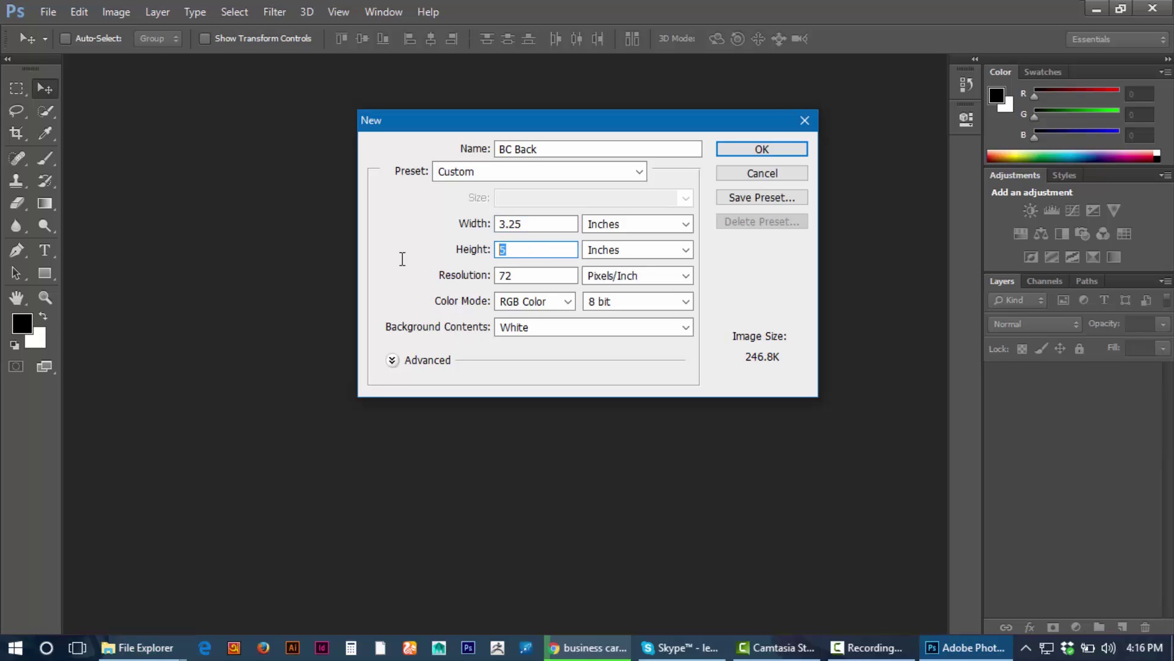
type("1.75")
- Set resolution to 300 pixels/inch and CMYK Color mode, then create the document
left_click(524, 275)
double_click(523, 275)
type("300")
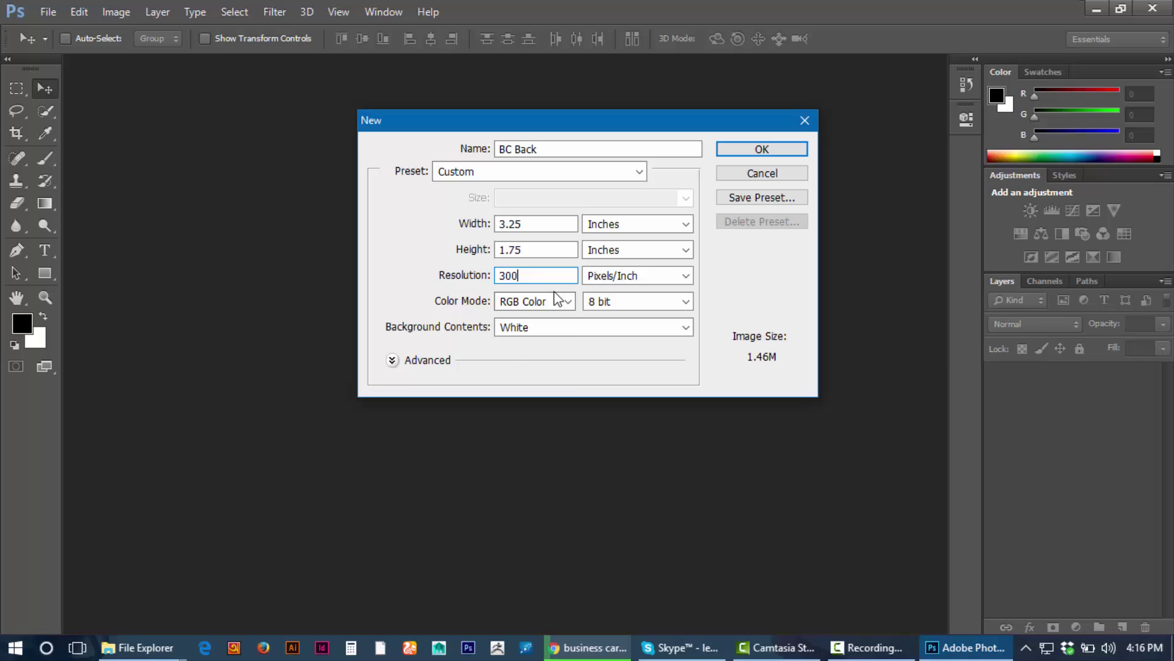
left_click(557, 301)
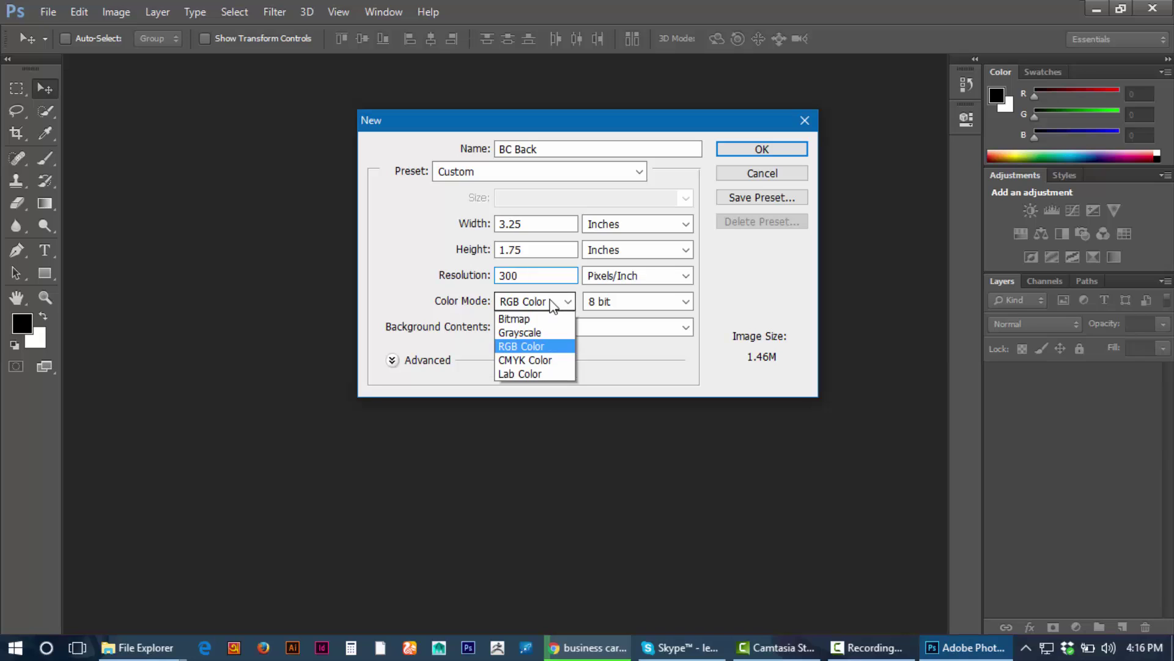
left_click(540, 361)
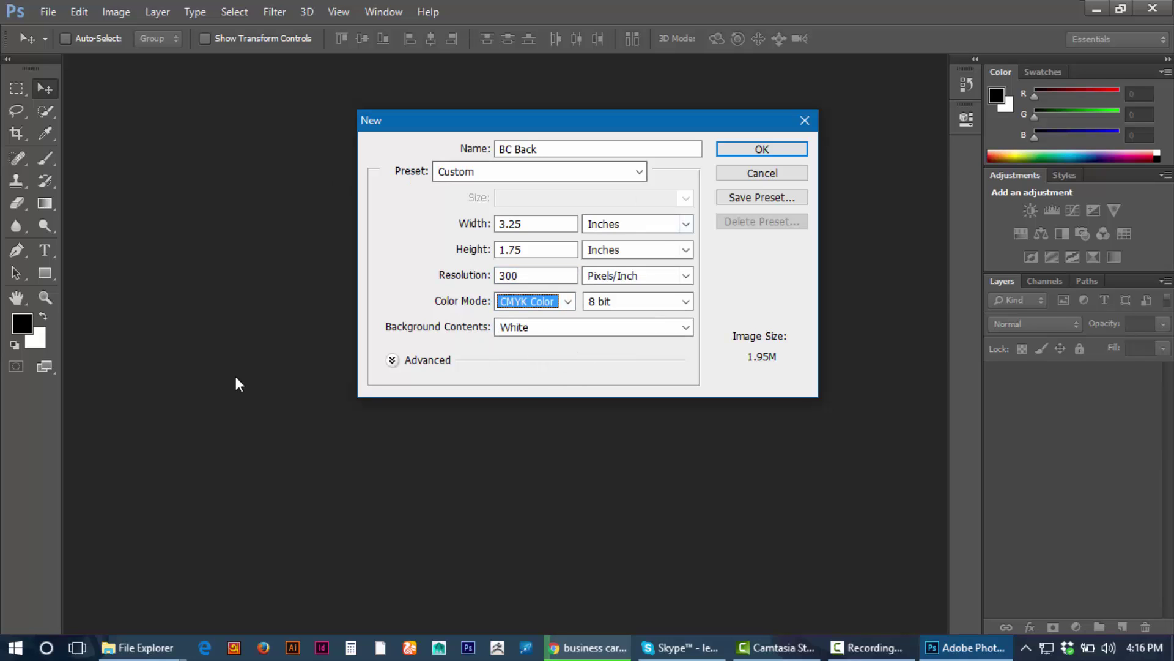
left_click(743, 150)
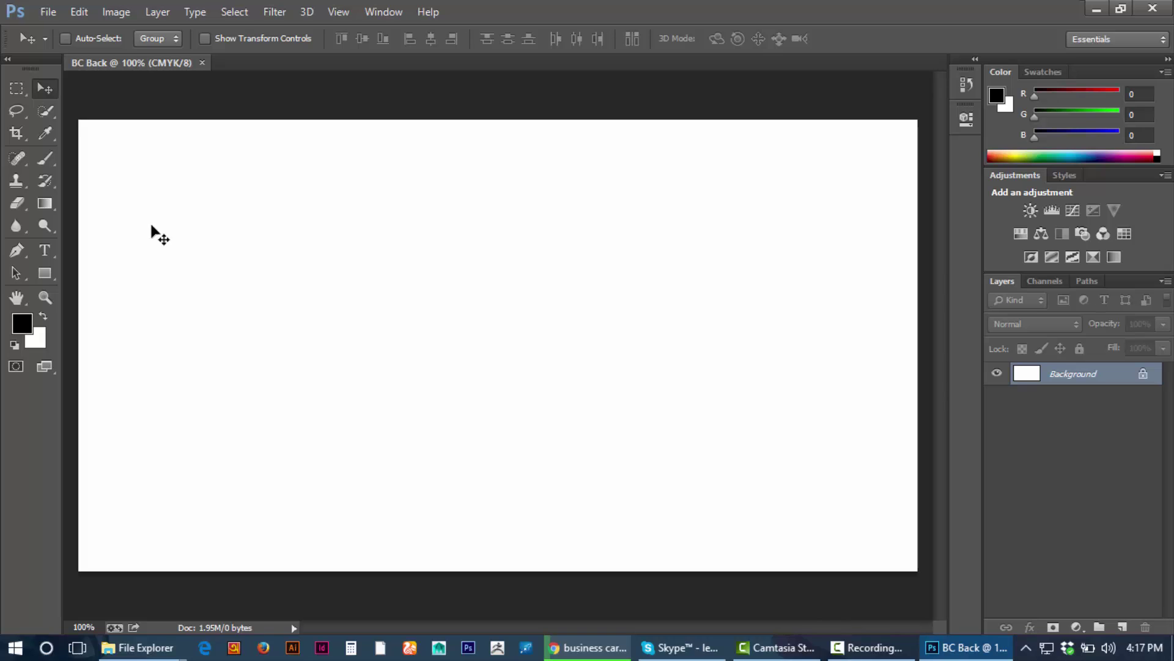
- Show the rulers along the document edges with Ctrl+R
scroll(283, 163, "down", 2)
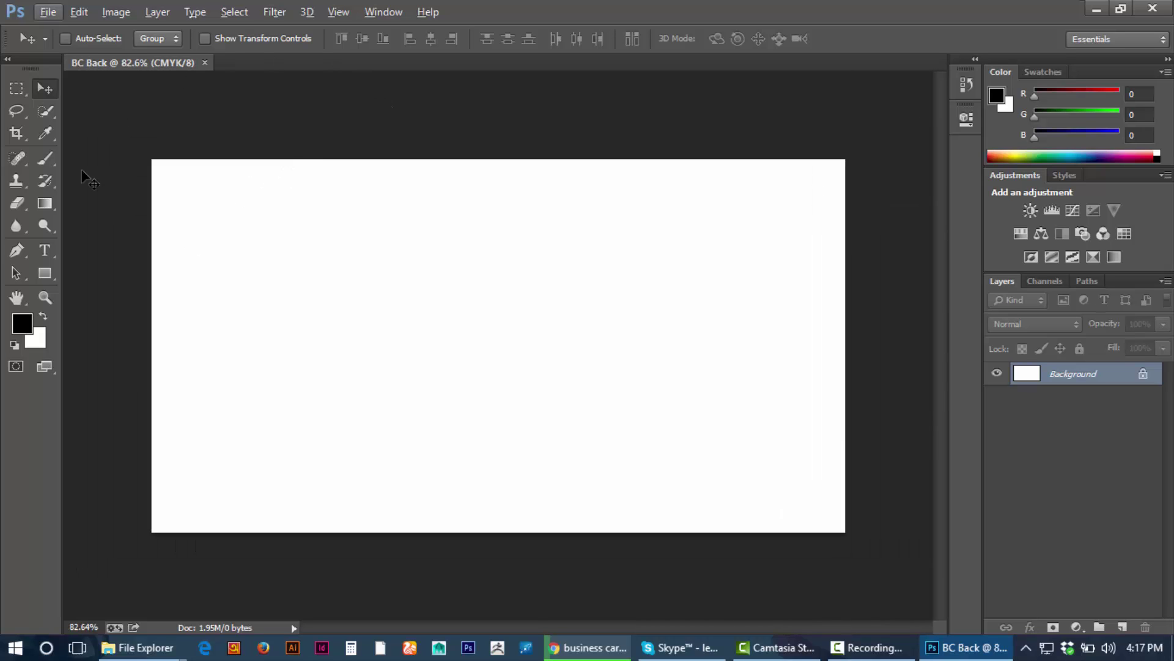
left_click(340, 11)
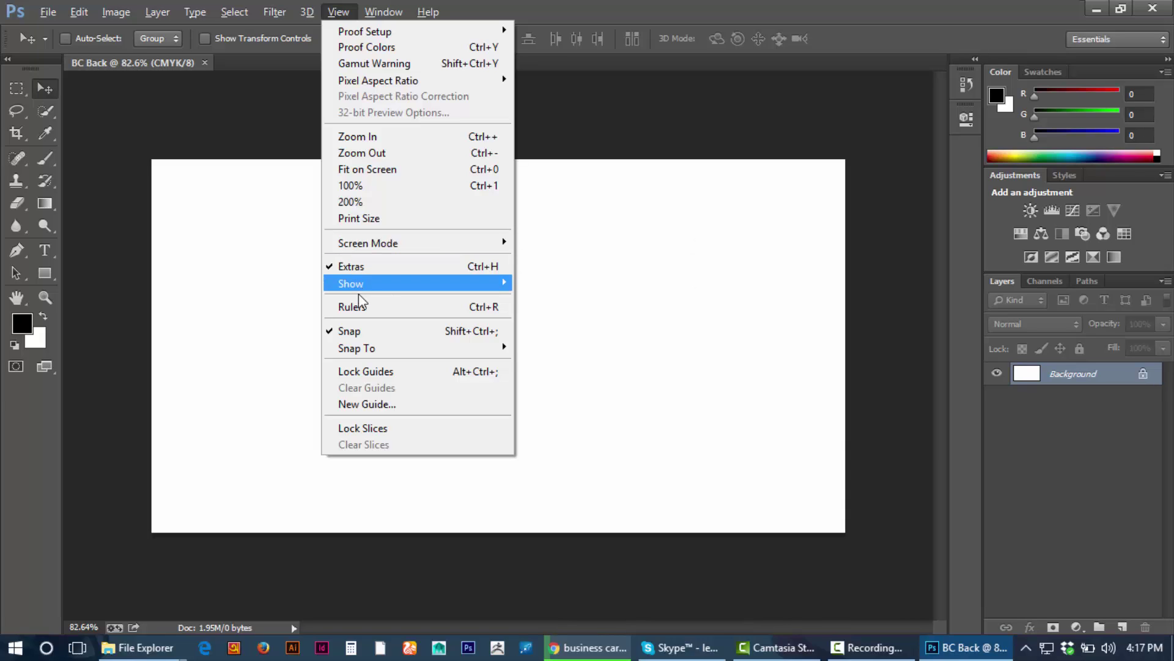
left_click(212, 208)
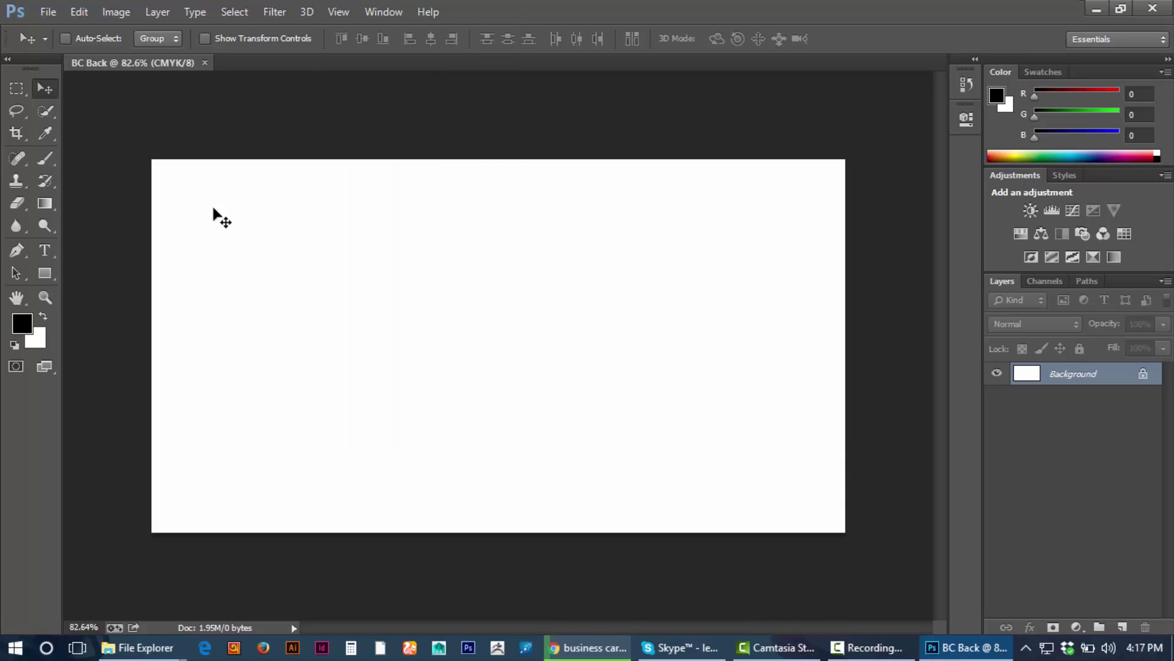
key("ctrl+r")
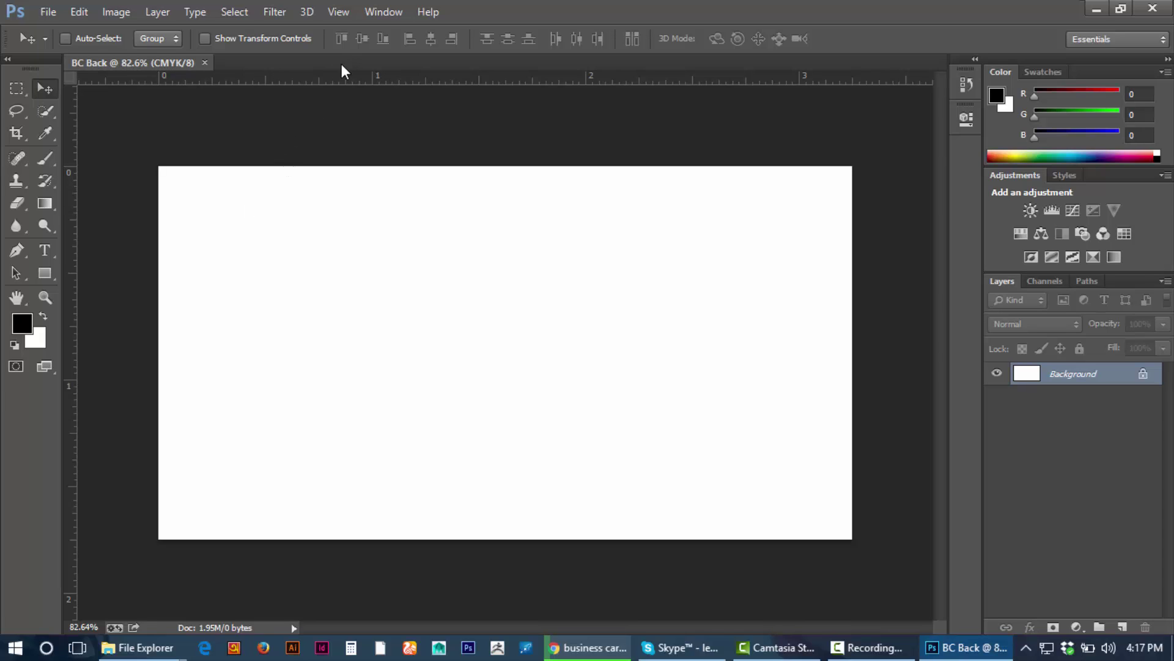
- Drag guides onto the card's top, bottom, left and right edges
left_click_drag(383, 74, 392, 166)
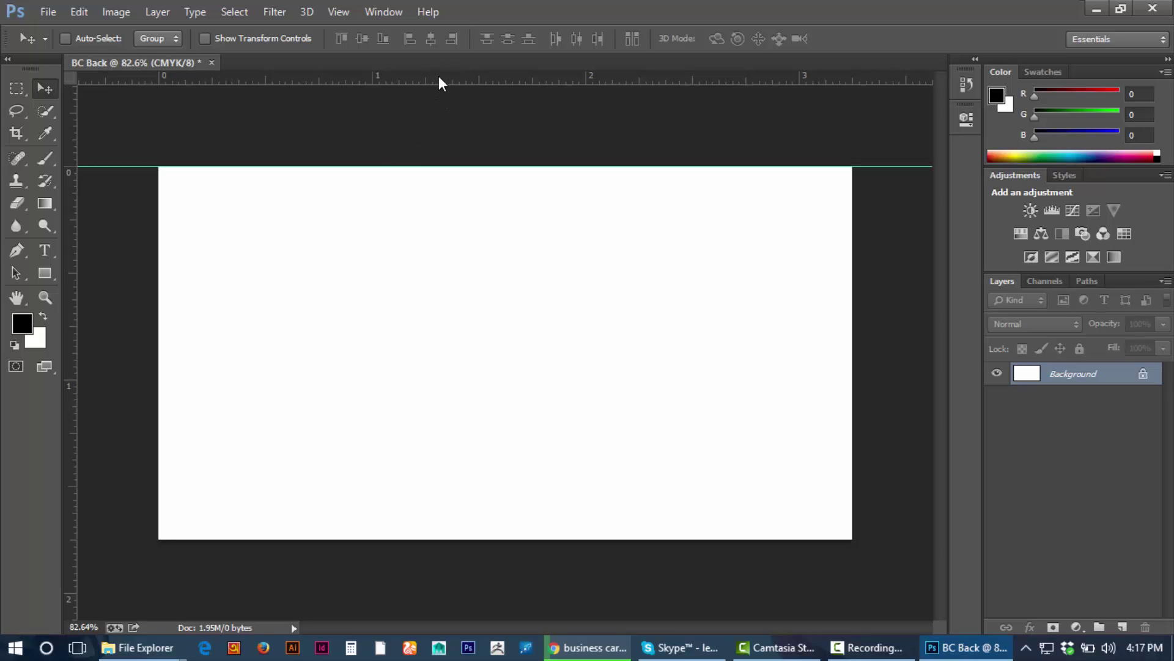
left_click_drag(438, 76, 402, 544)
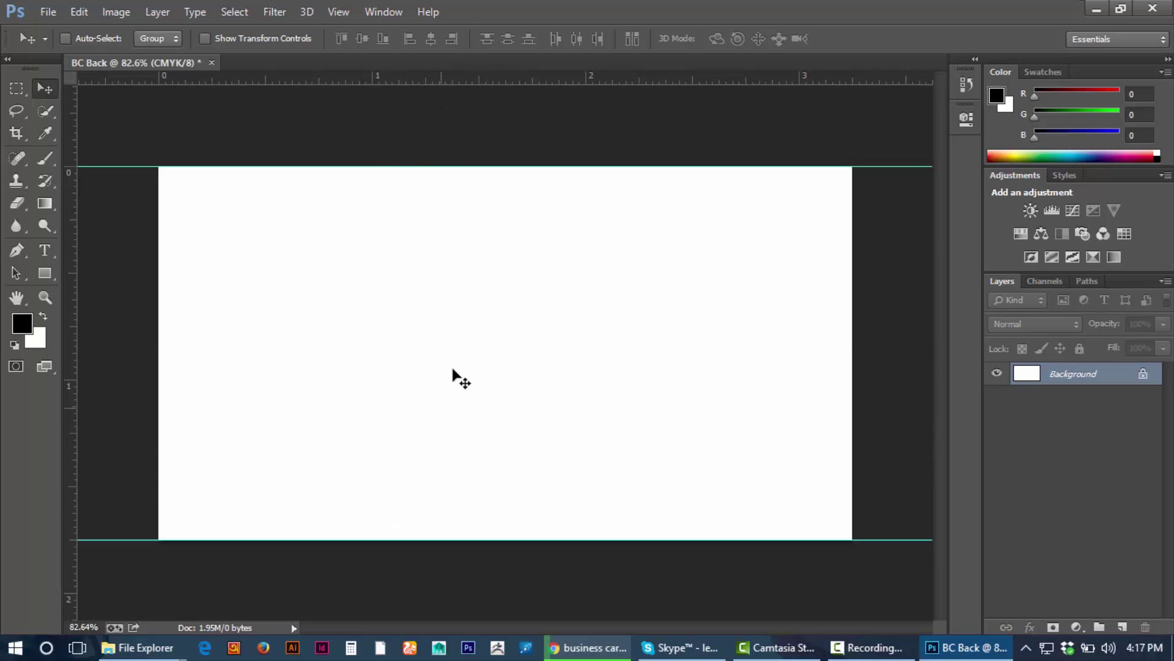
left_click_drag(71, 389, 159, 409)
left_click_drag(66, 424, 852, 431)
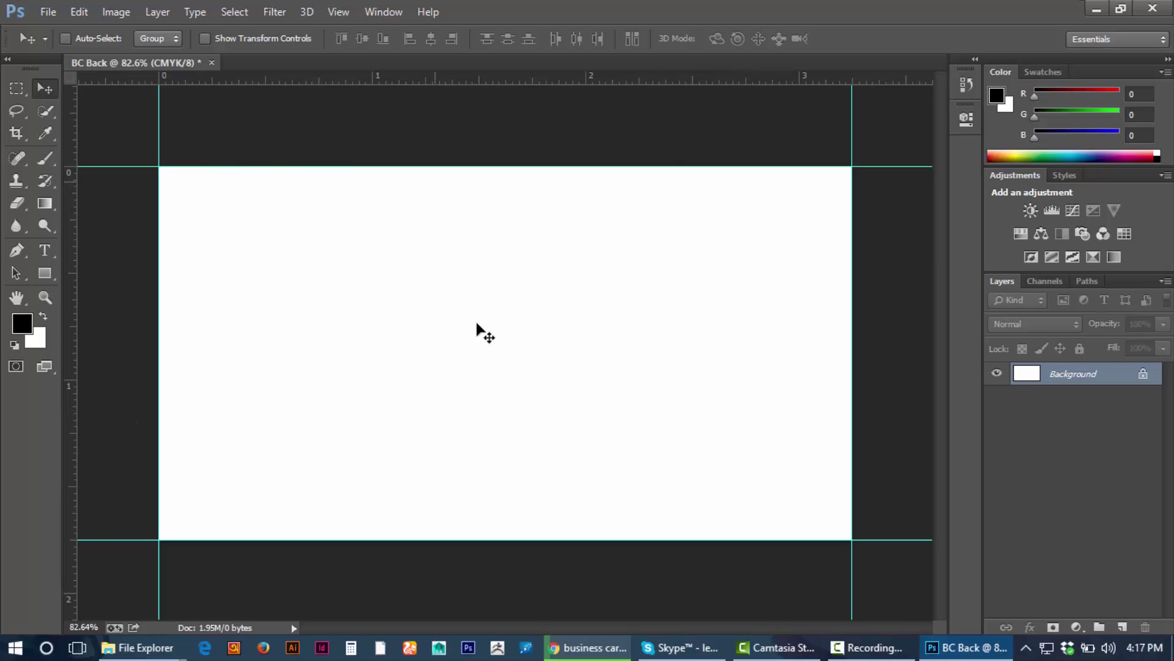
- Enlarge the canvas from 3.25 × 1.75 to 3.50 × 2 inches via Image > Canvas Size
left_click(115, 16)
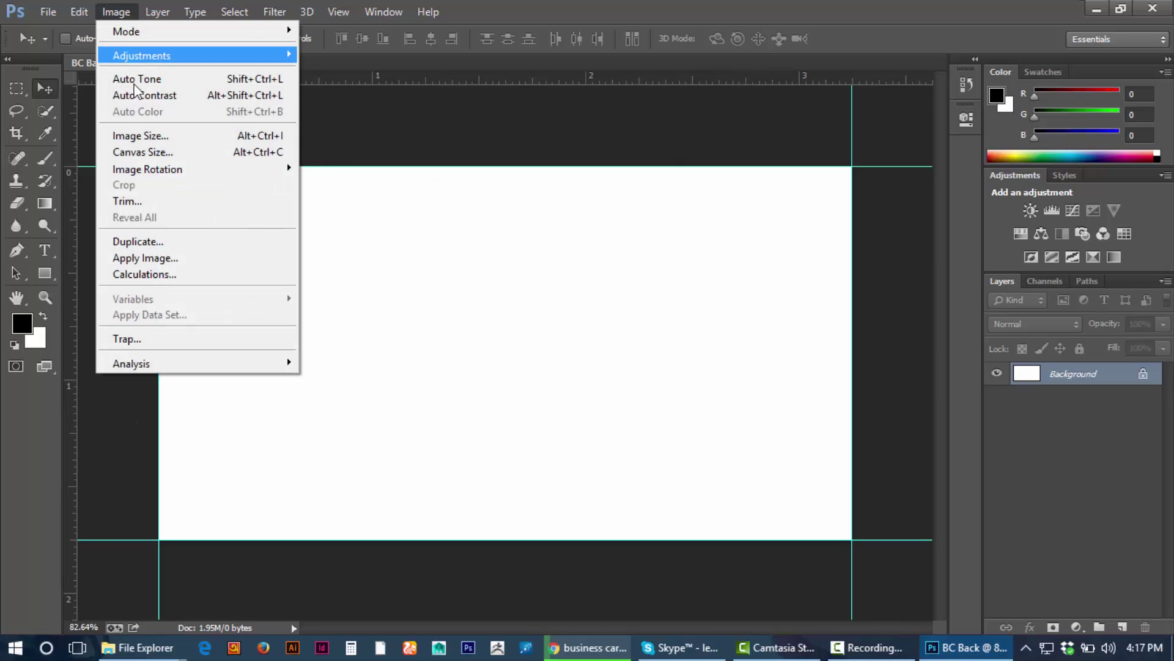
left_click(169, 156)
left_click(570, 229)
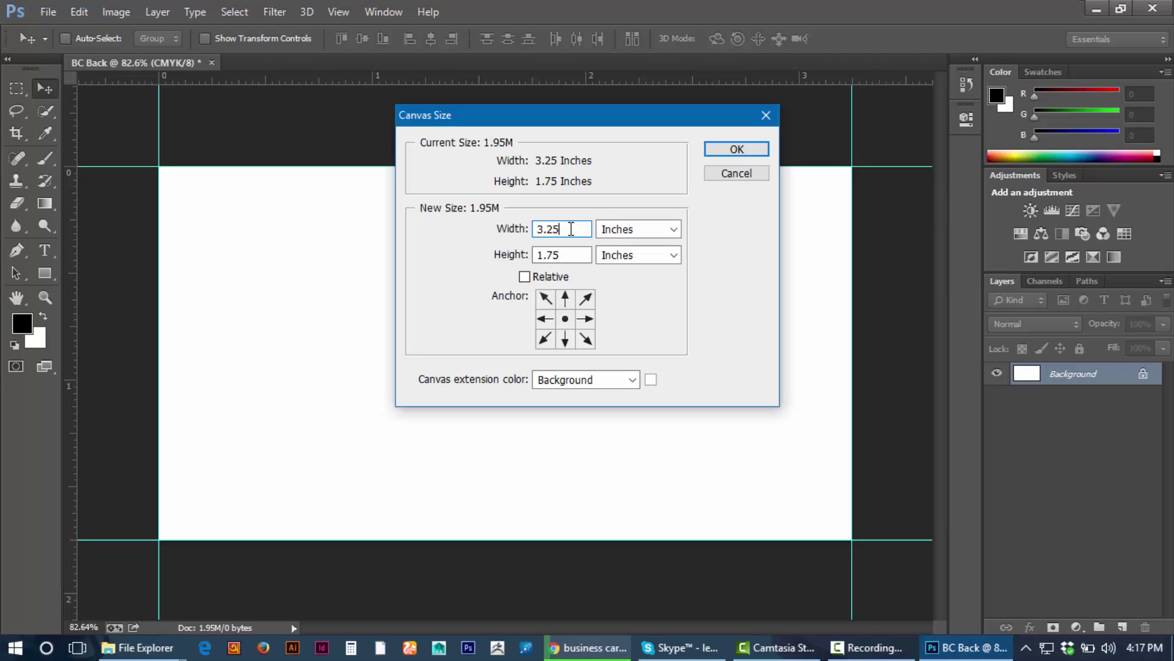
key("BackSpace")
key("BackSpace")
type("50")
left_click(578, 254)
key("BackSpace")
key("BackSpace")
key("BackSpace")
key("BackSpace")
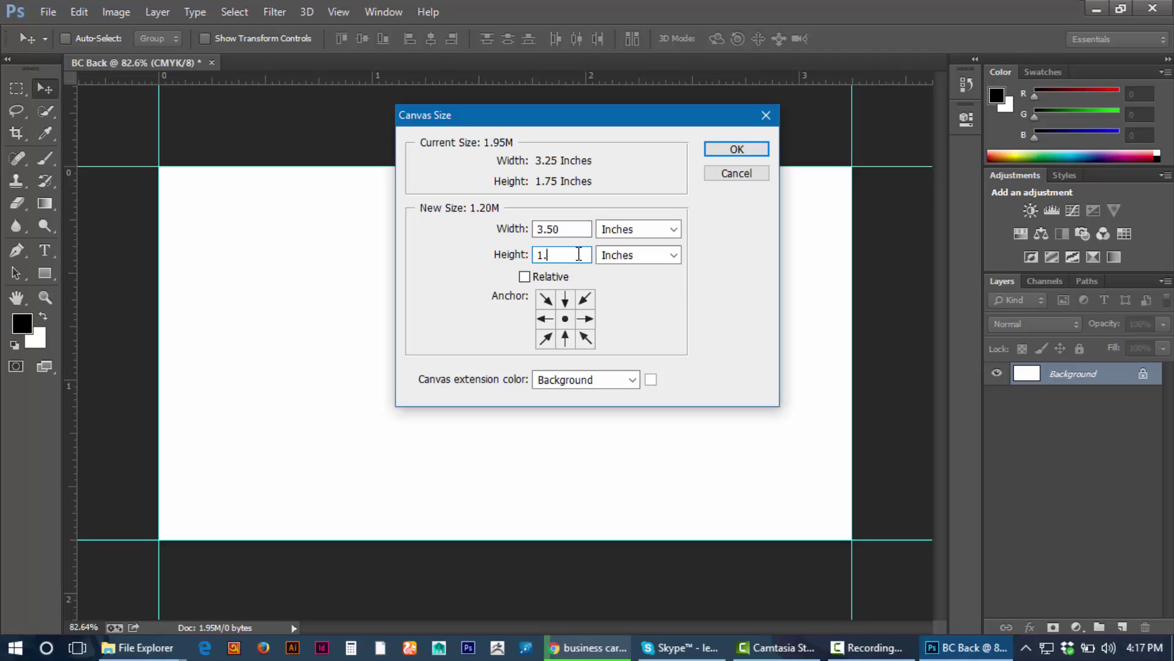
type("2")
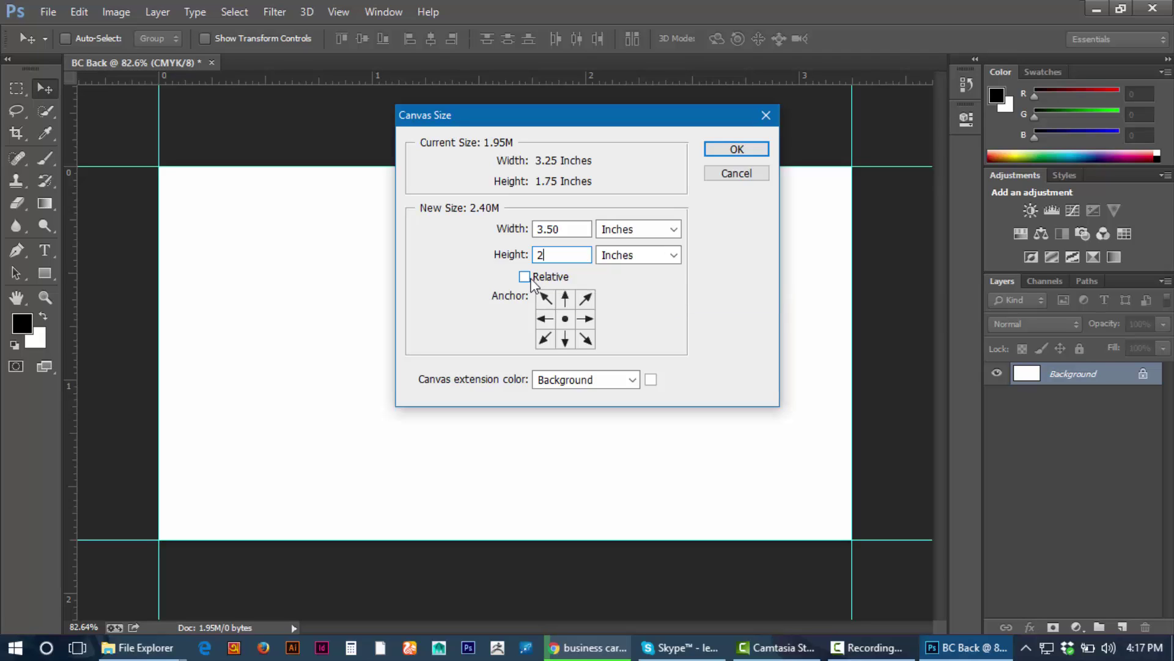
left_click_drag(589, 118, 537, 131)
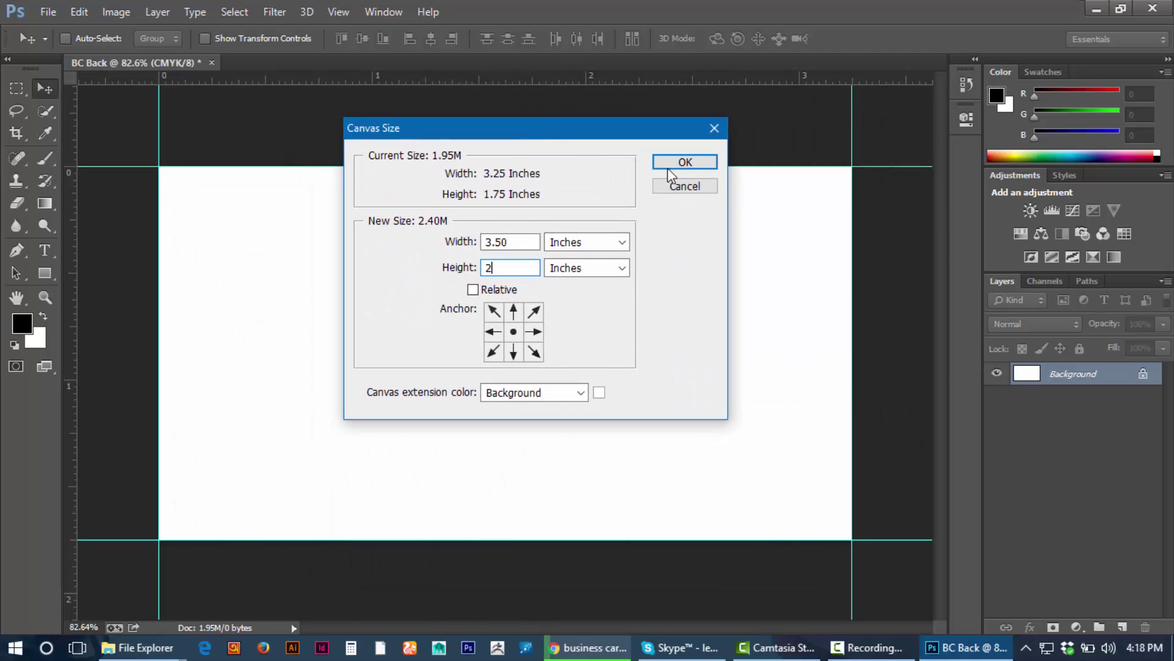
left_click(685, 161)
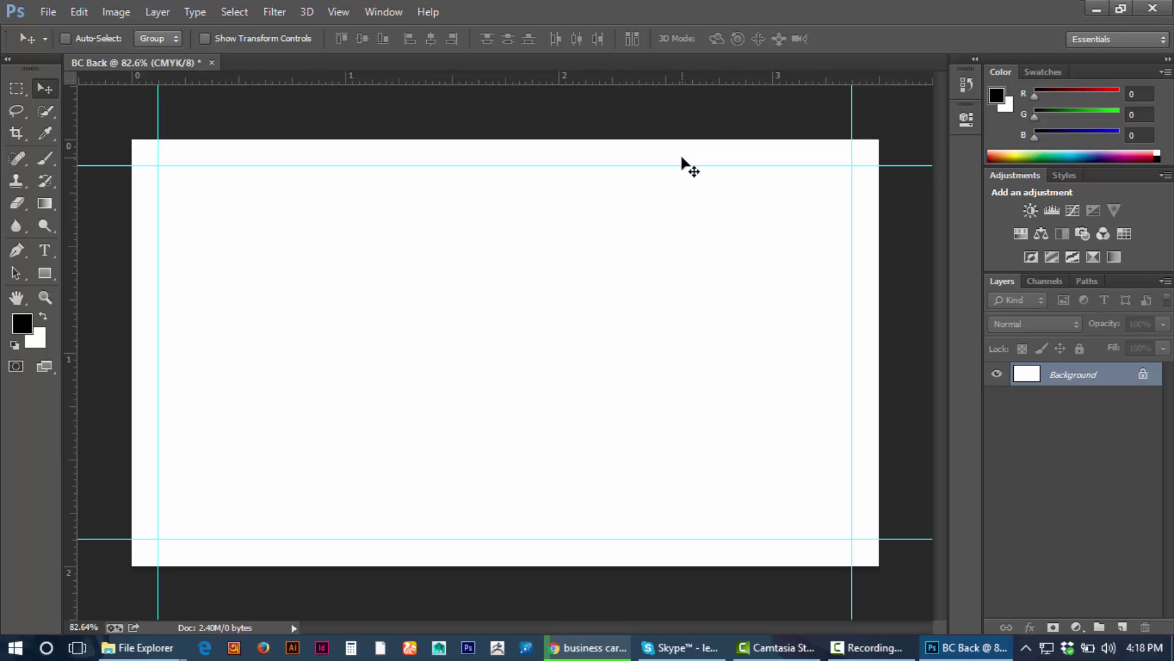
- Add guides at the enlarged canvas's top, left and right edges, then open the Image menu
left_click_drag(663, 79, 589, 566)
left_click_drag(67, 386, 132, 389)
left_click_drag(445, 421, 879, 412)
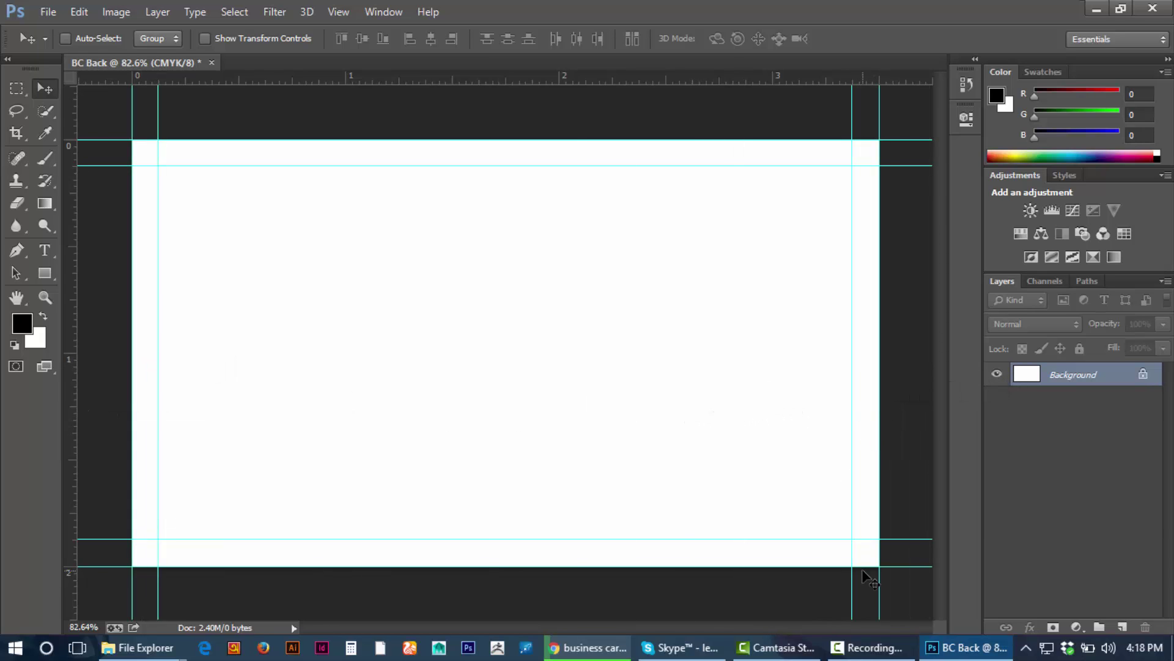
mouse_move(876, 647)
left_click(116, 12)
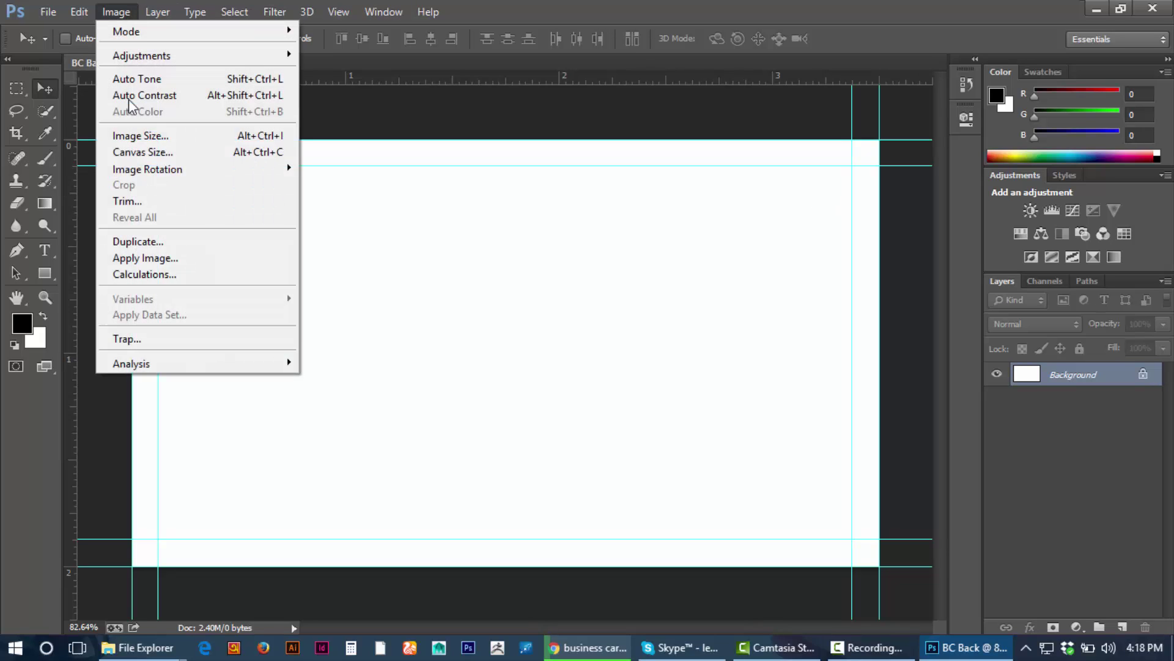
- Resize the canvas to 3.75 × 2.25 inches in Canvas Size
left_click(169, 153)
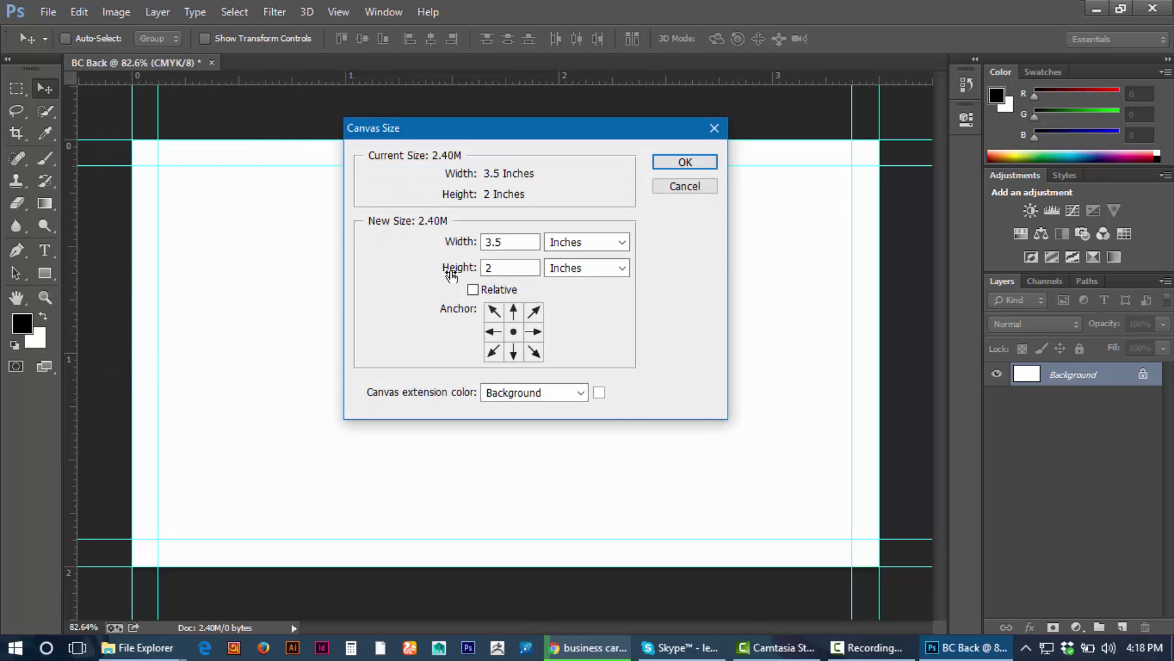
left_click(530, 243)
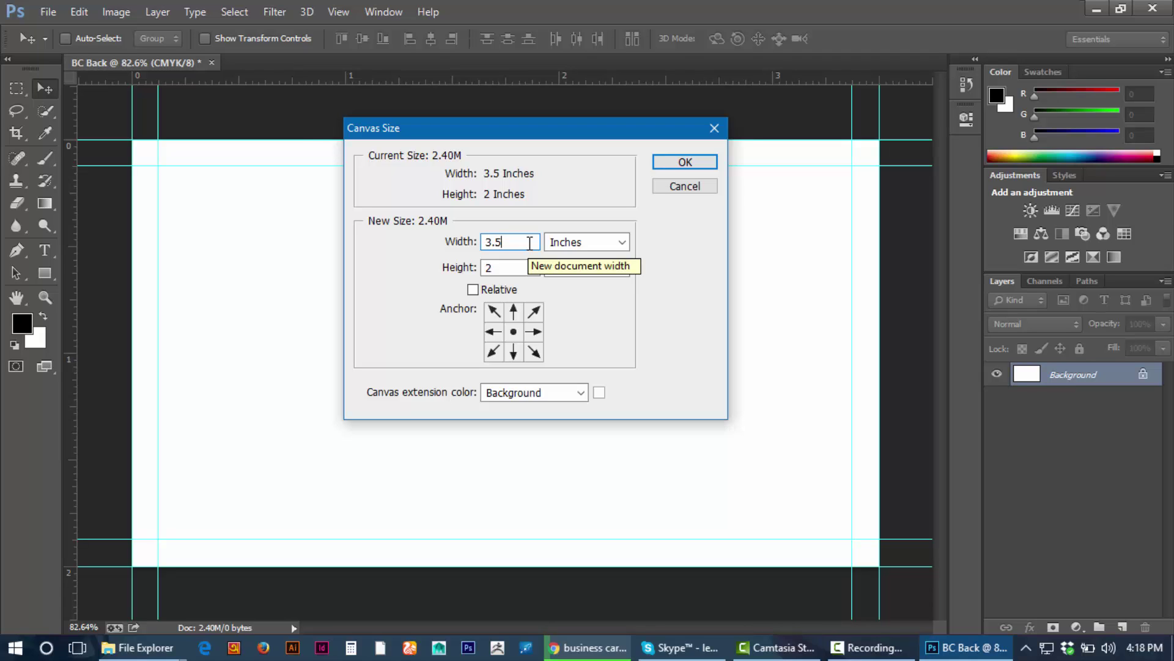
key("BackSpace")
type("75")
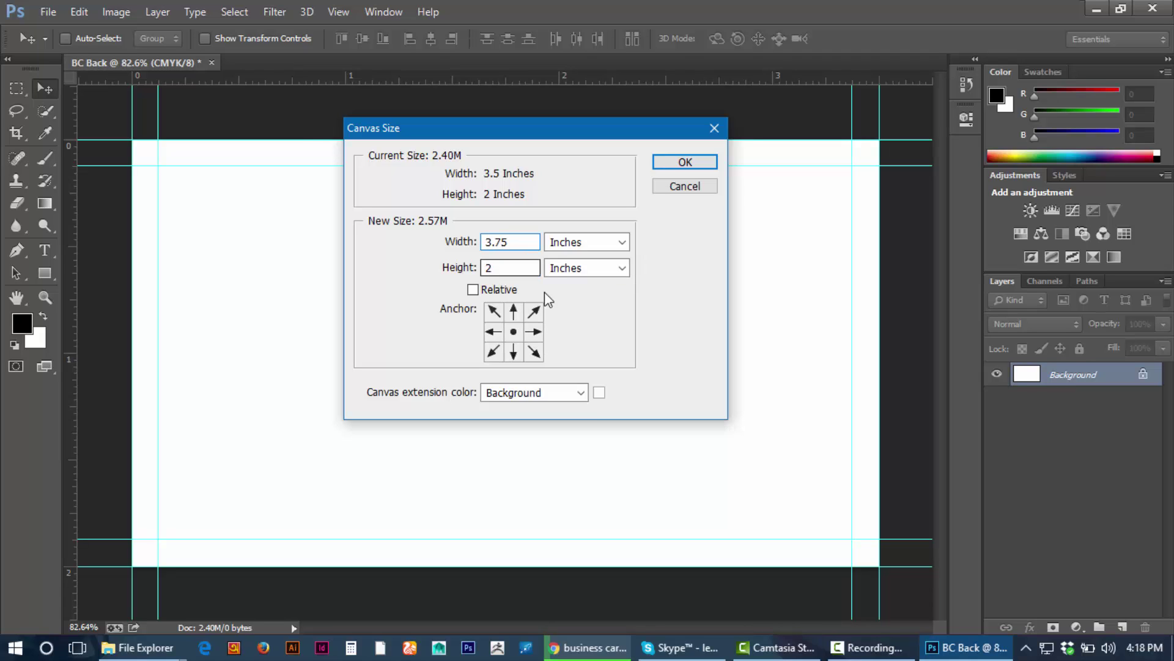
left_click(515, 270)
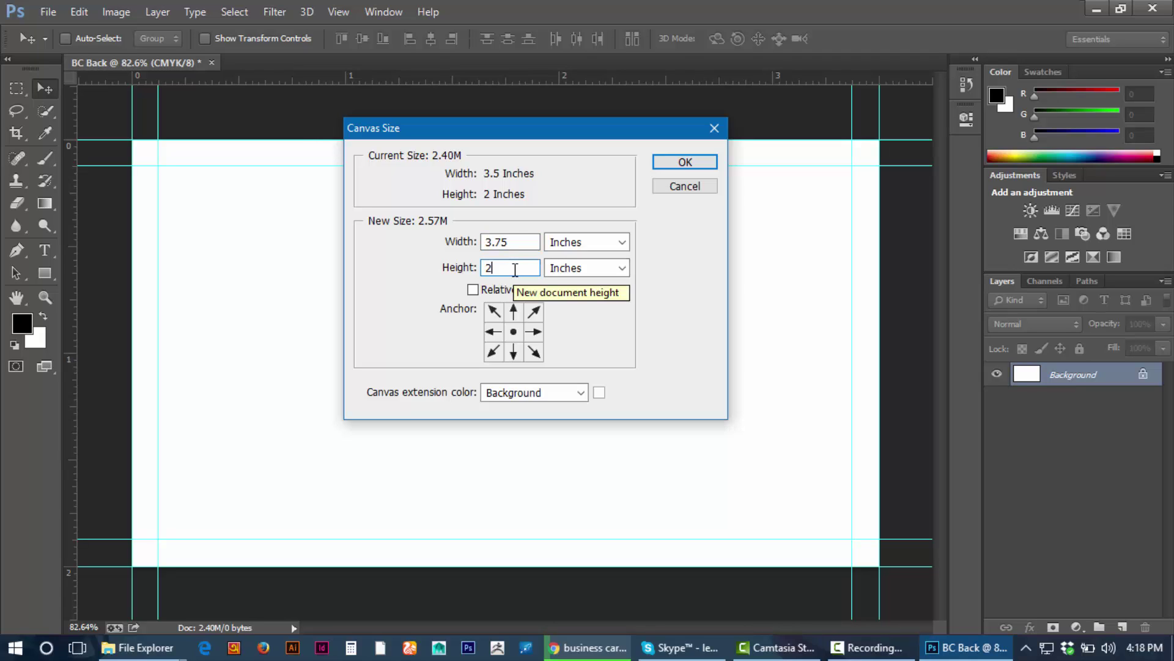
type(".25")
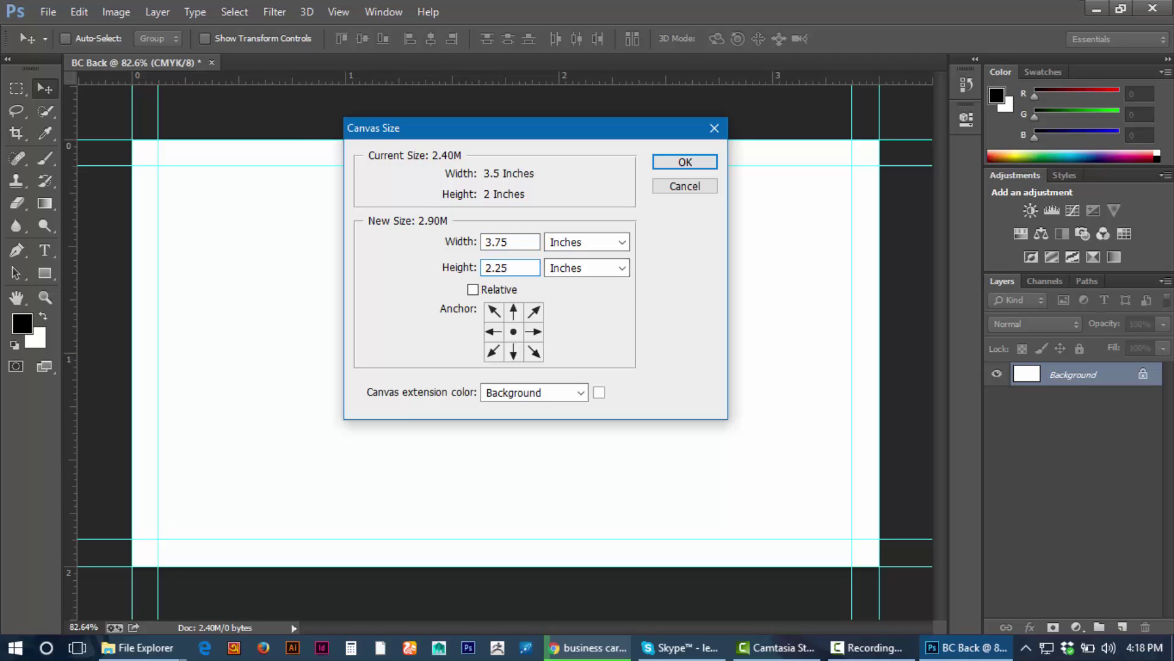
left_click(677, 162)
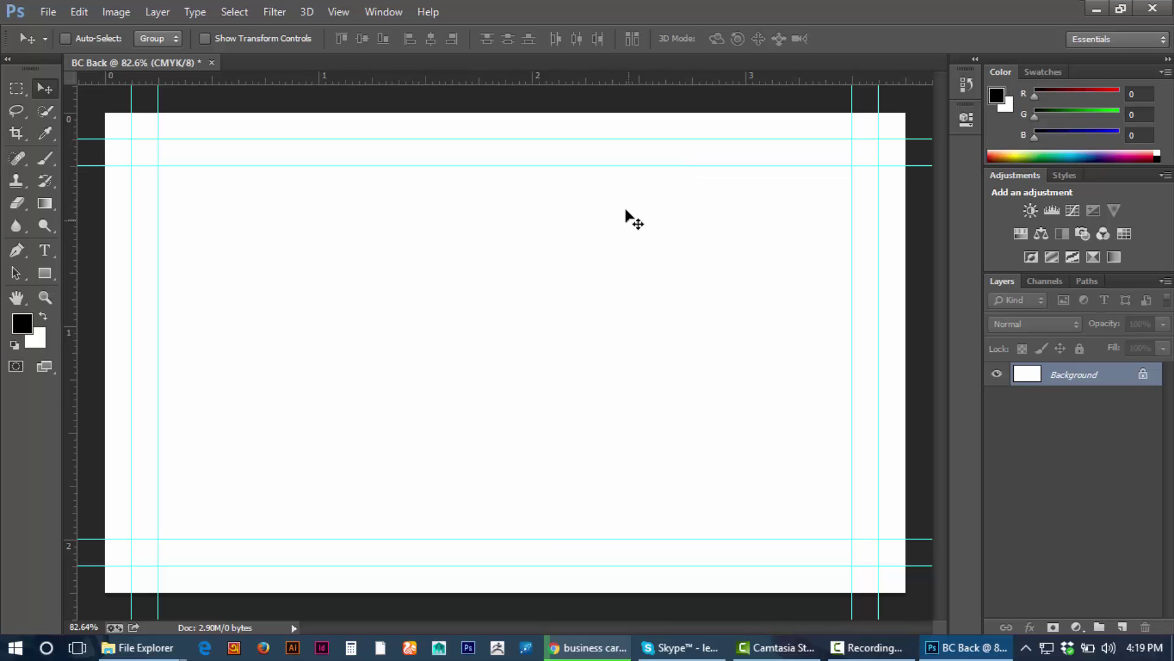
scroll(620, 211, "down", 2)
scroll(621, 211, "up", 2)
scroll(624, 212, "up", 1)
scroll(625, 214, "down", 1)
scroll(493, 191, "down", 1)
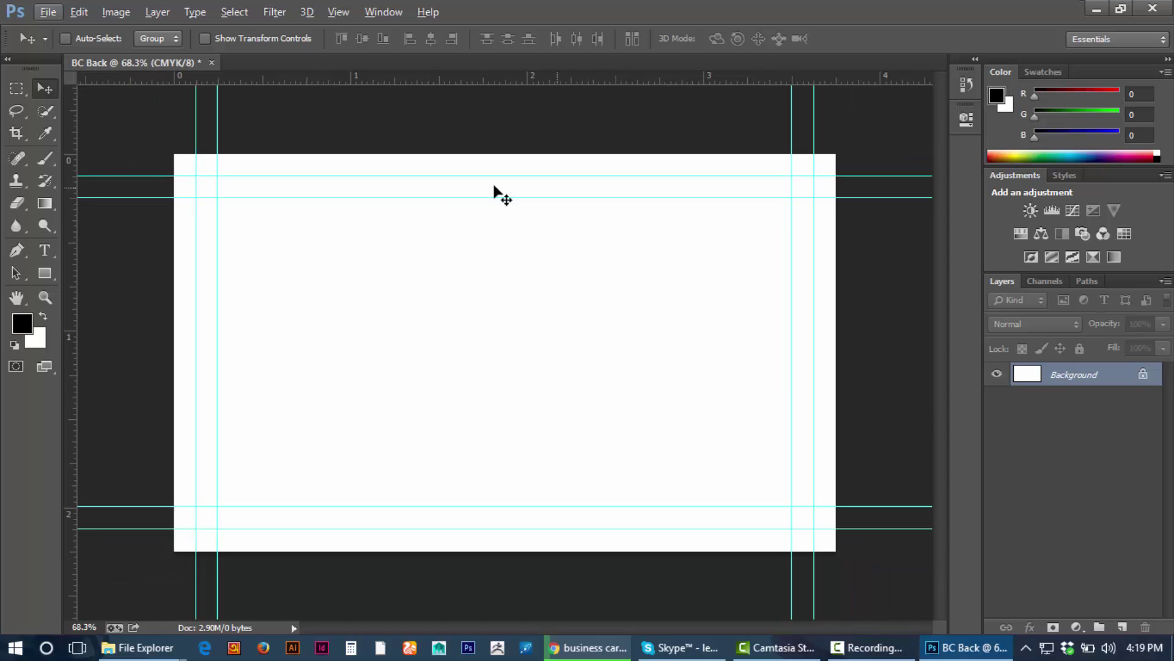
scroll(411, 243, "up", 1)
scroll(411, 243, "down", 1)
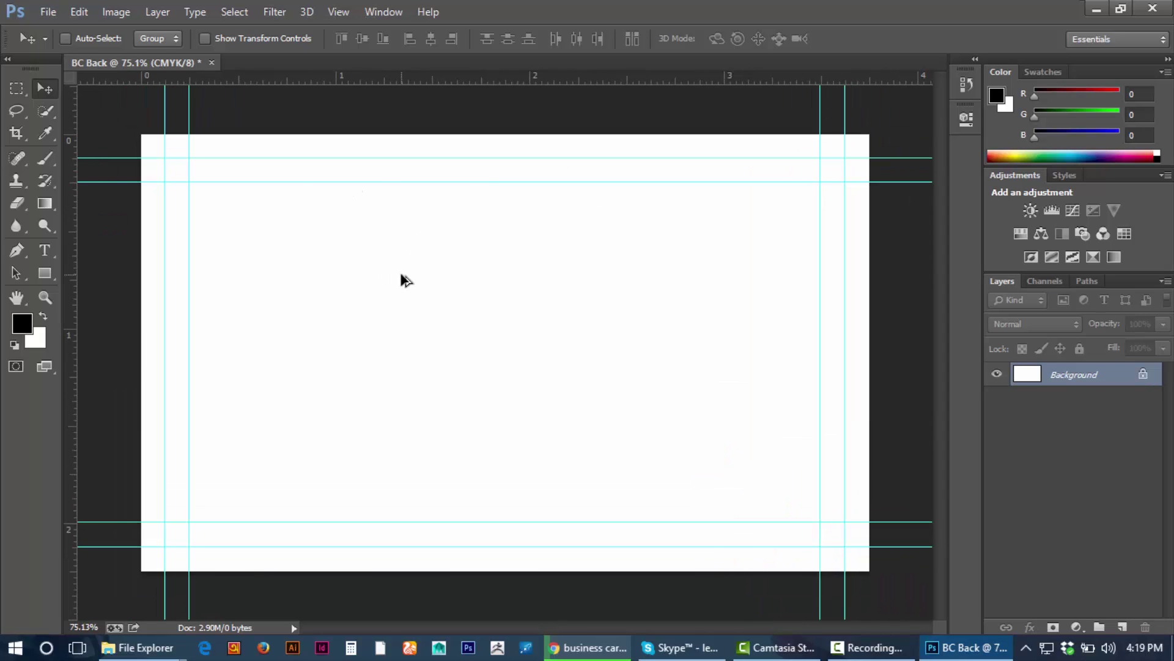
scroll(401, 277, "up", 1)
scroll(401, 276, "down", 1)
scroll(401, 276, "up", 1)
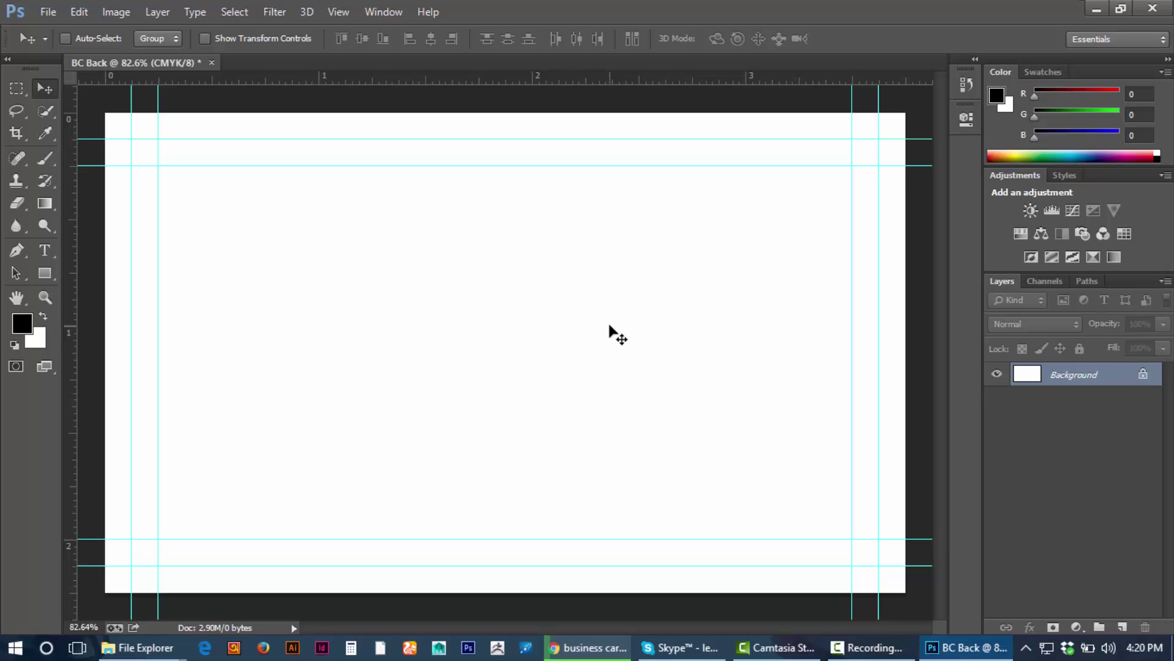
scroll(548, 328, "down", 2)
scroll(548, 329, "up", 4)
scroll(532, 324, "down", 3)
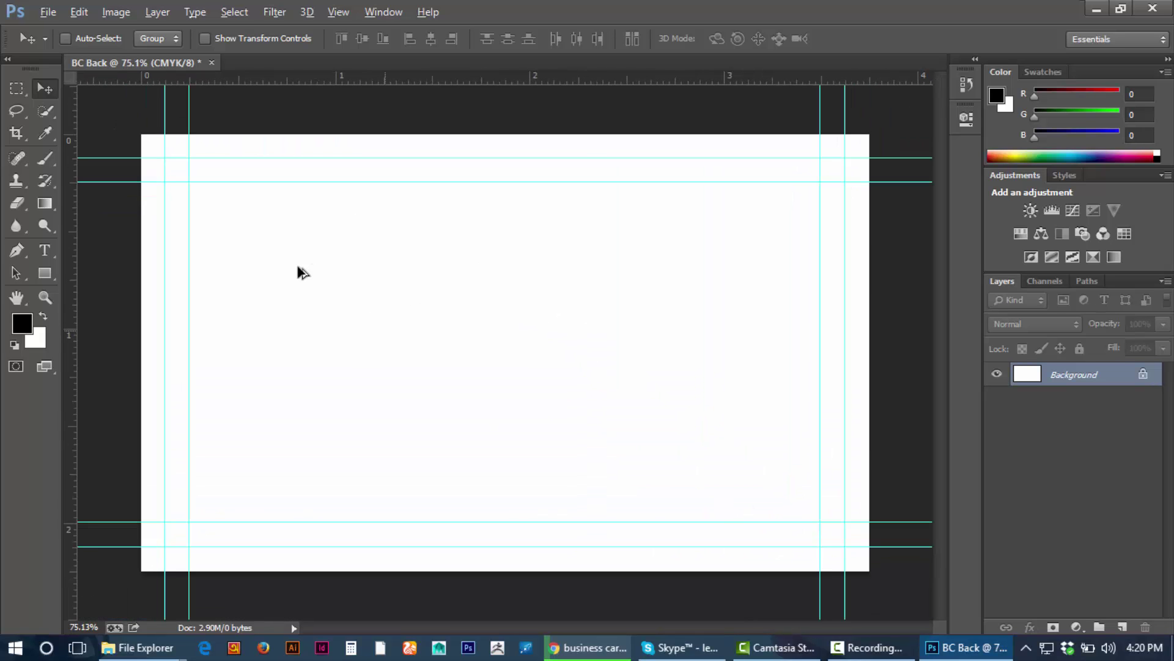
key("alt")
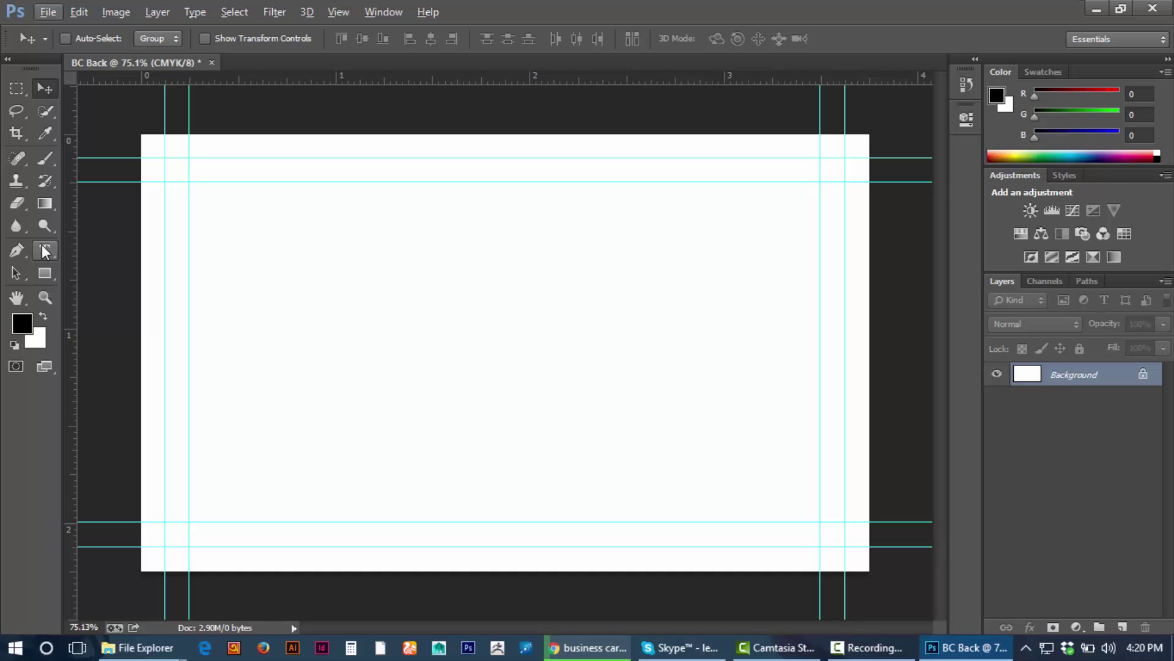
left_click(376, 13)
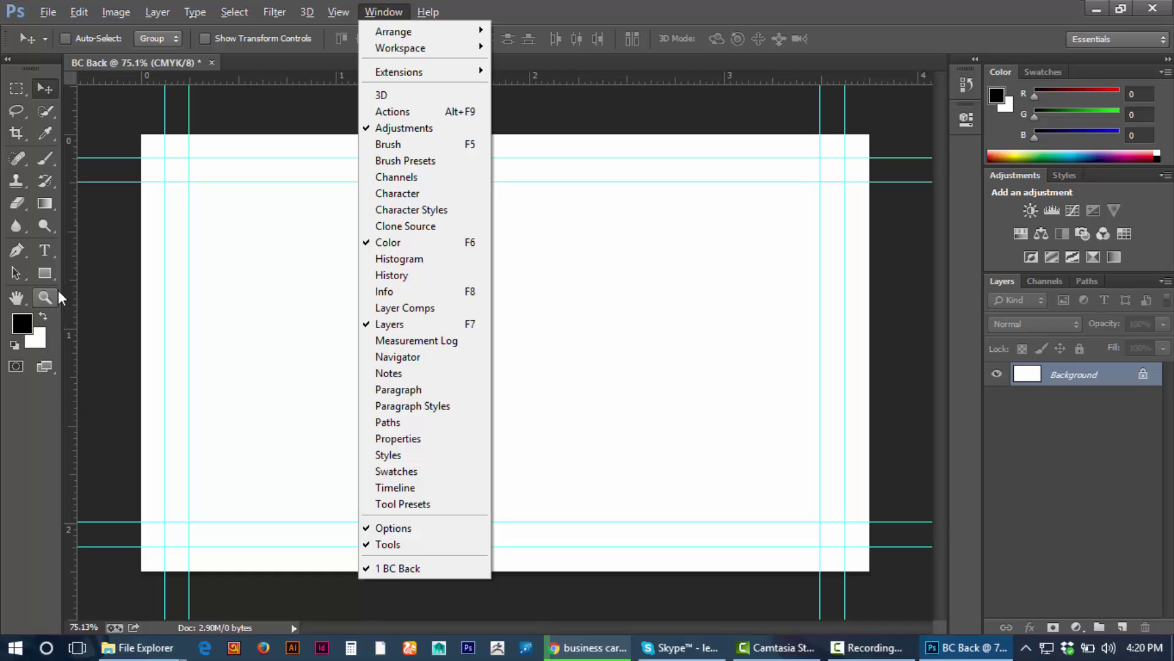
key("Escape")
left_click(42, 87)
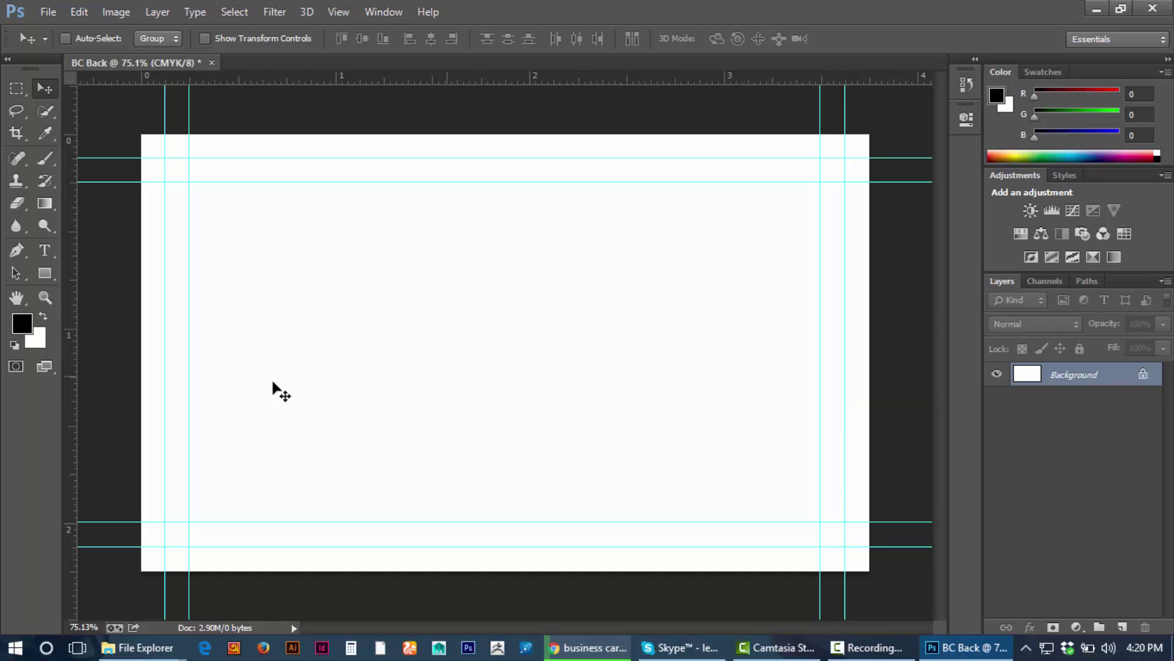
- Type 'Mr. Bangladesh' with the Horizontal Type tool near the card's top left
left_click(46, 251)
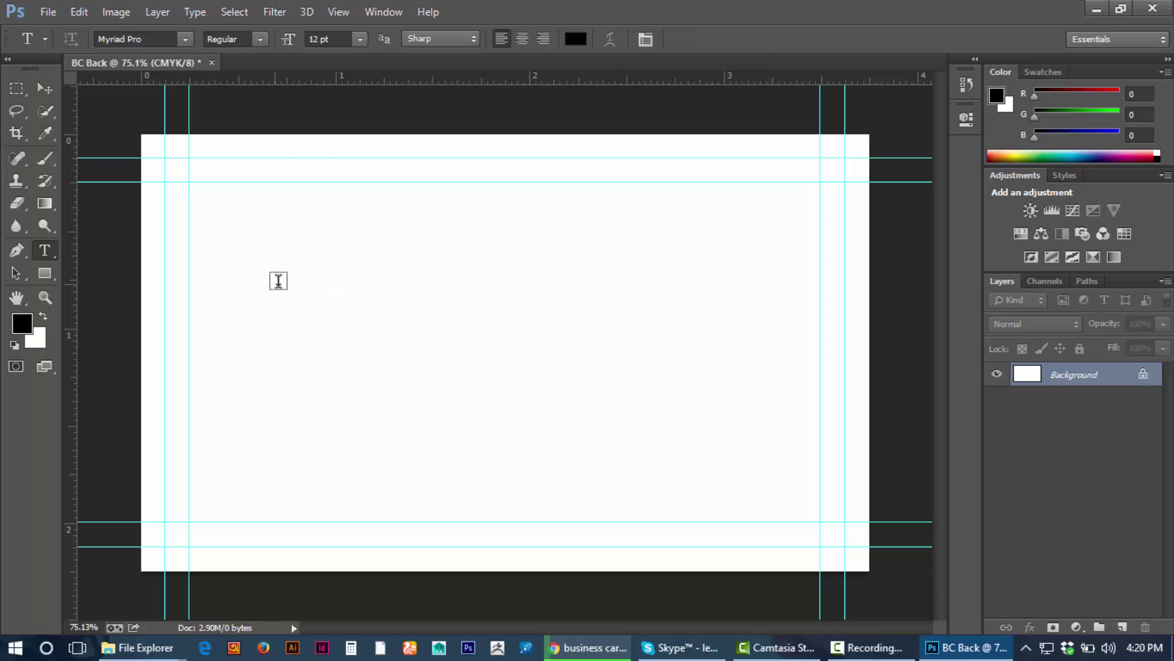
left_click(243, 250)
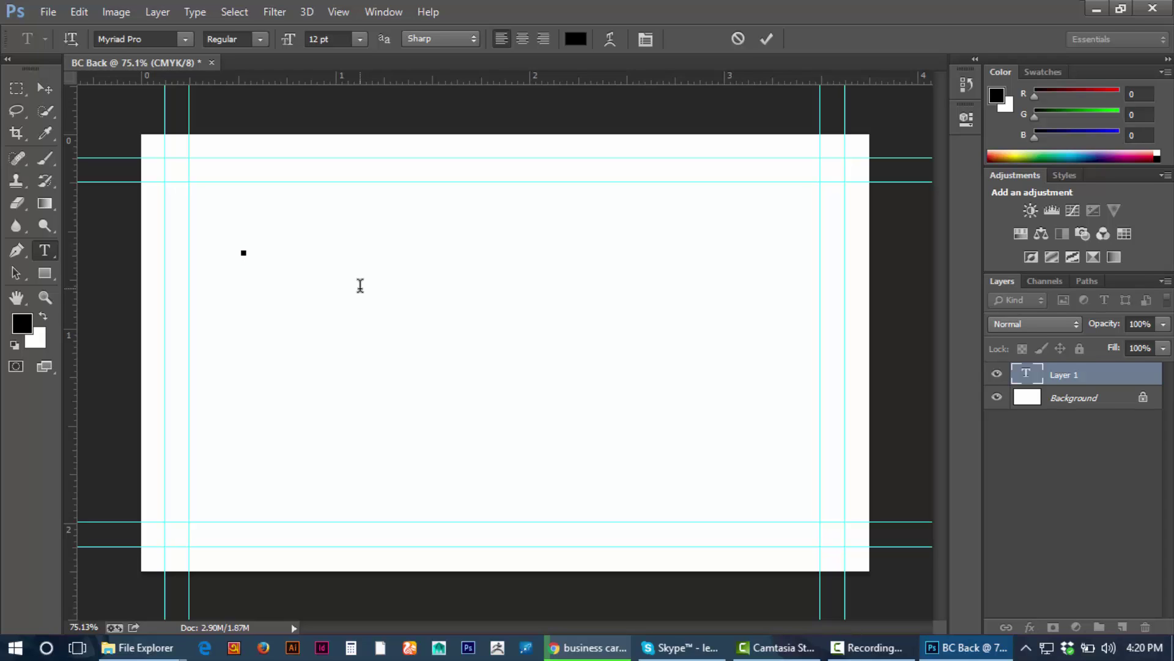
type("M")
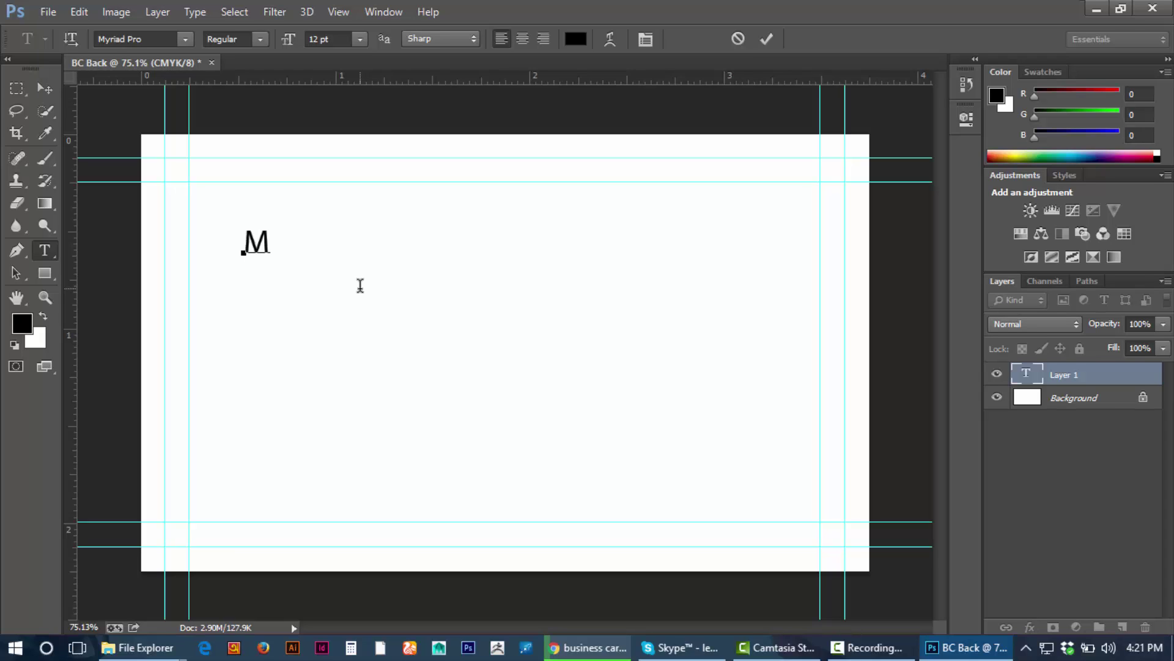
type("r. Banglad")
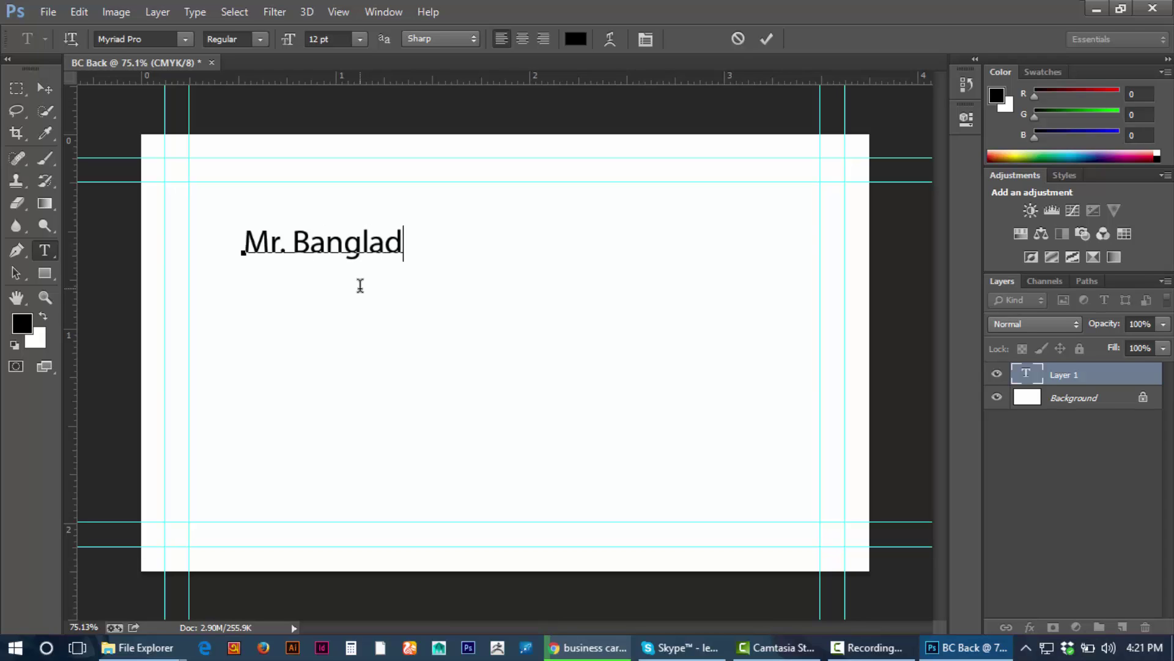
type("esh")
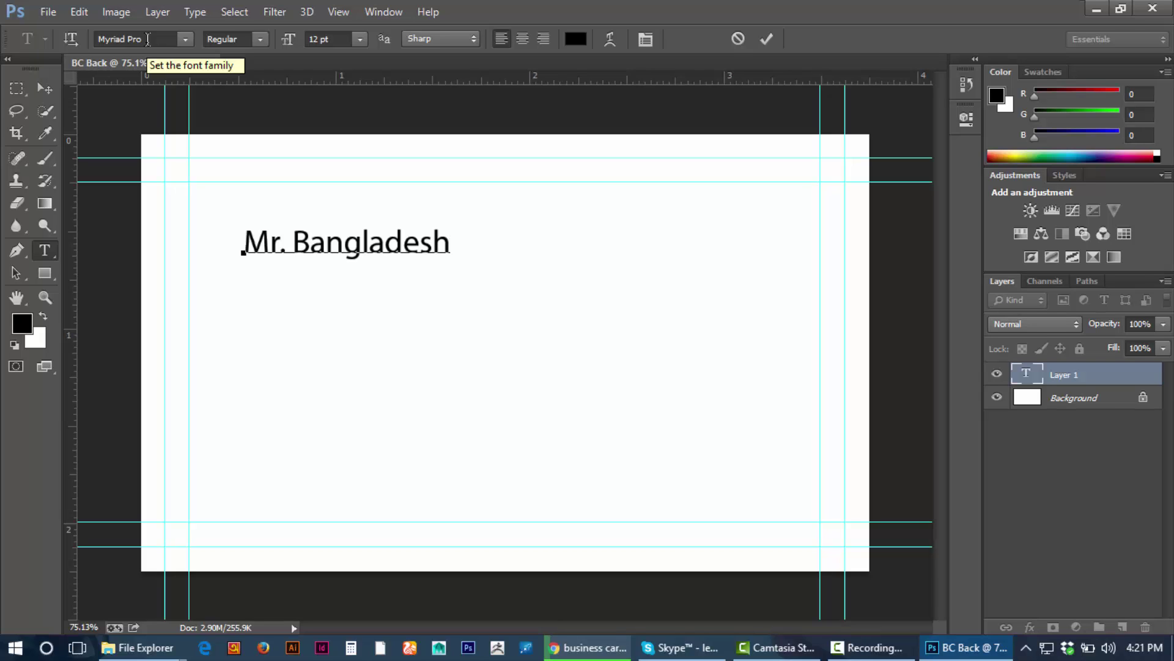
left_click(148, 39)
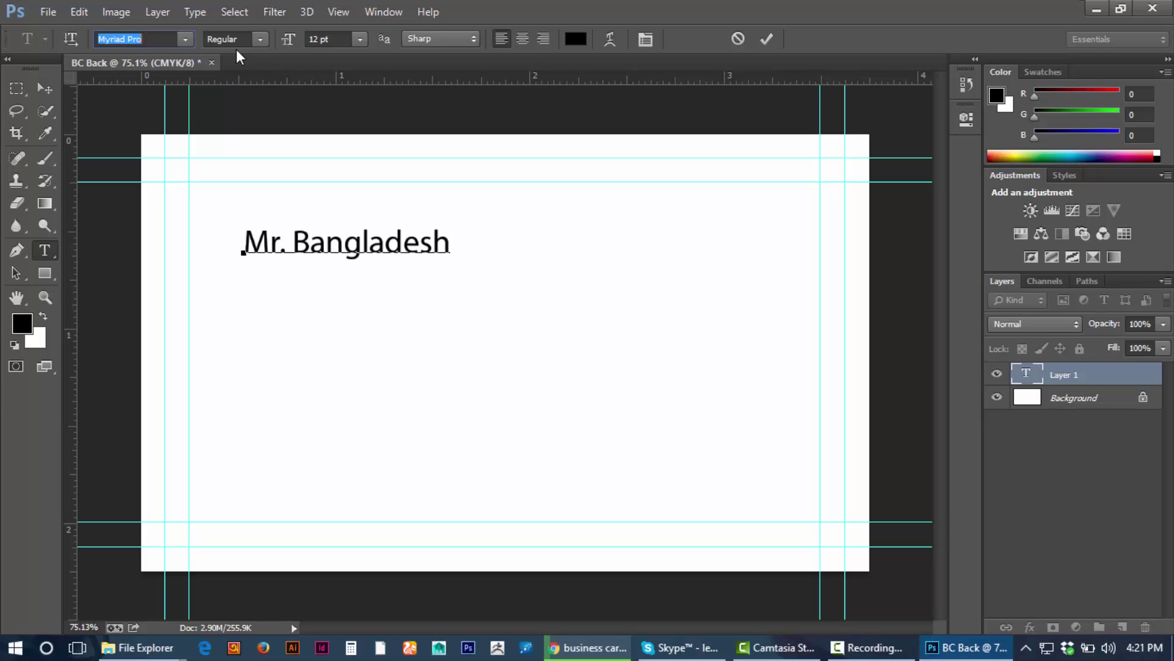
left_click(260, 39)
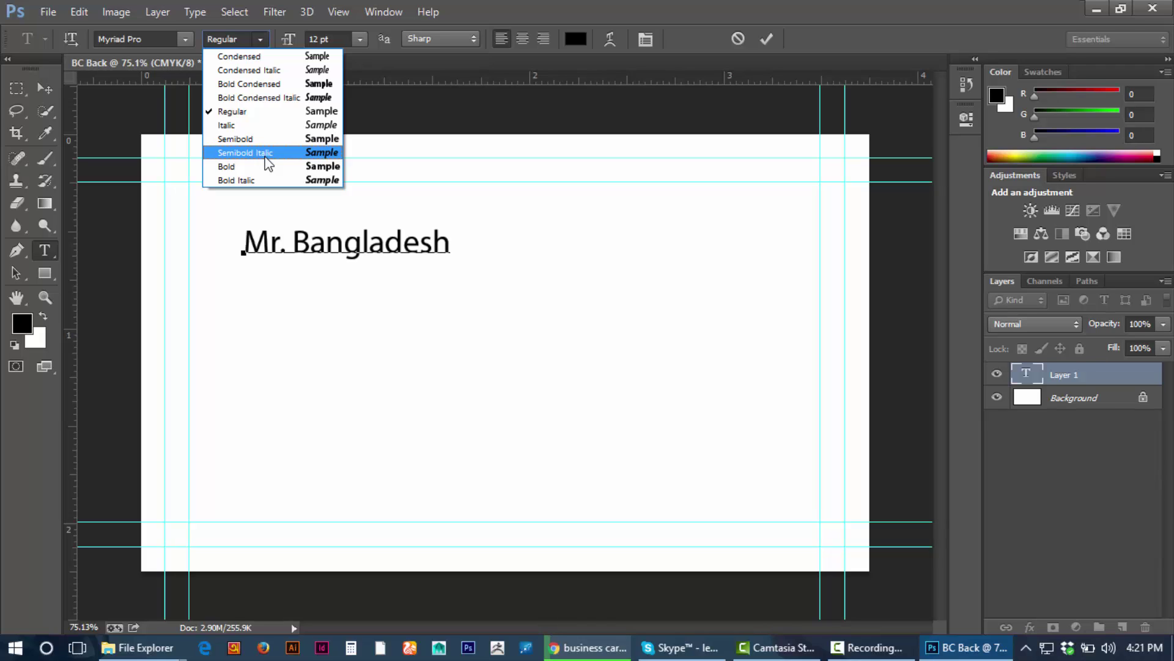
left_click(255, 38)
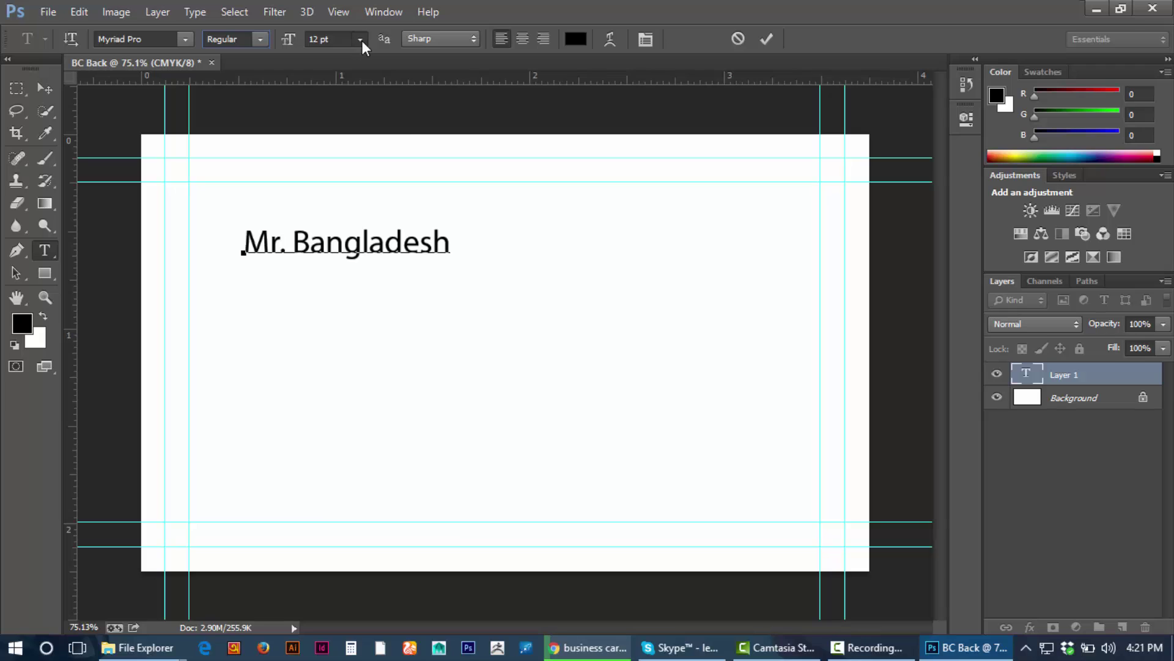
left_click(362, 41)
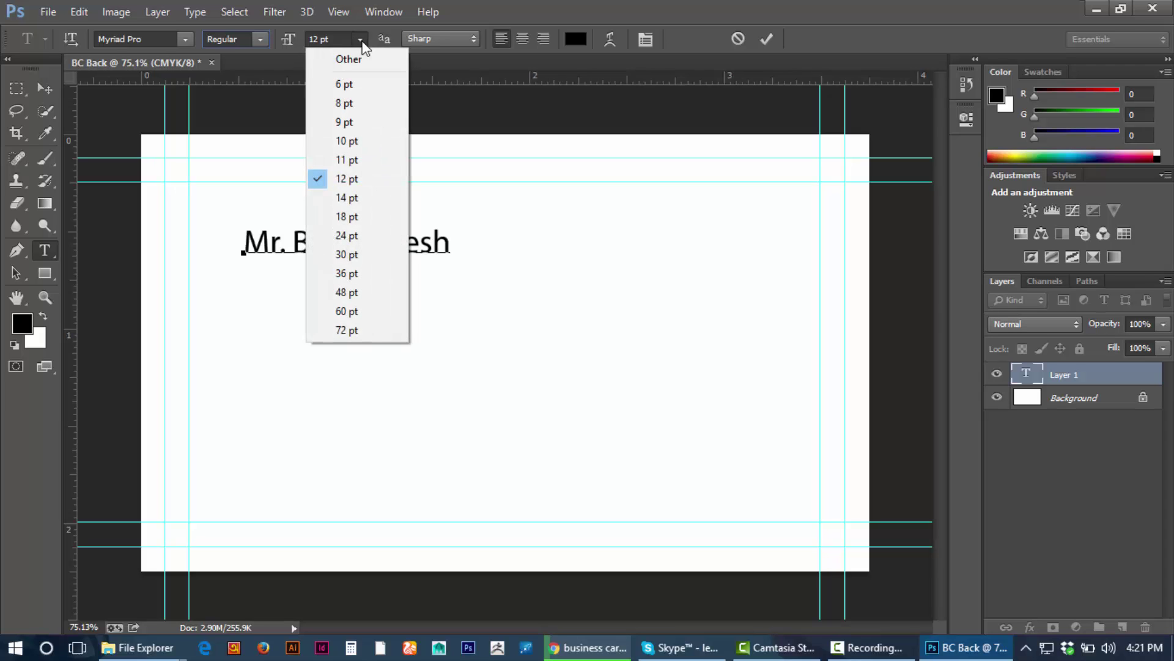
left_click(362, 41)
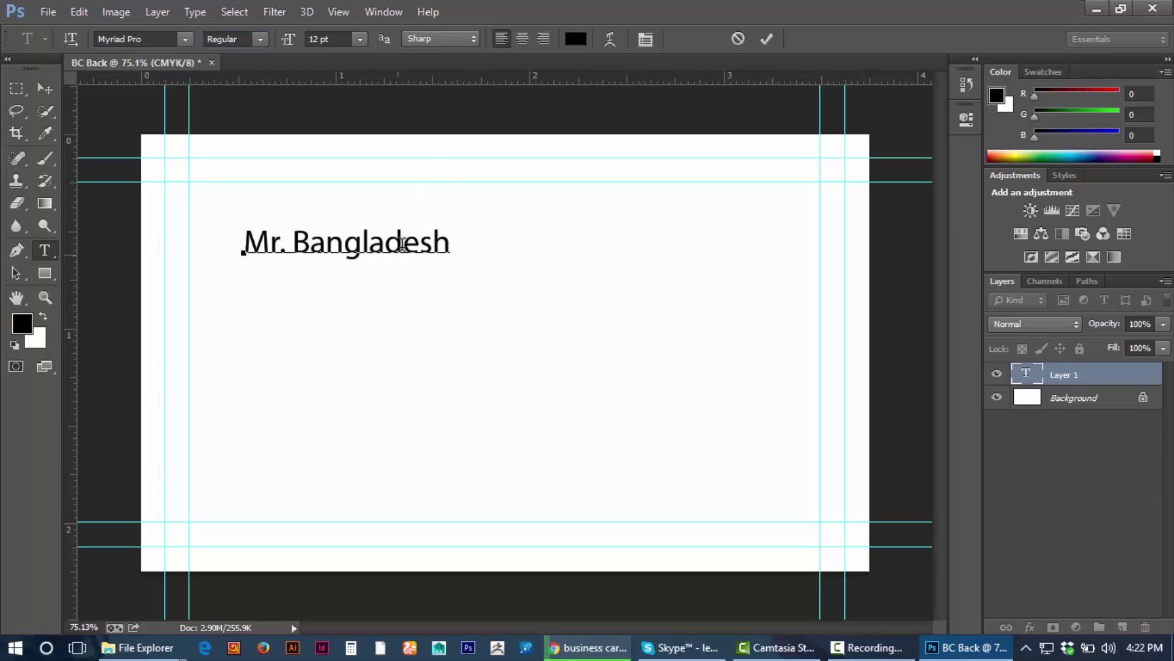
triple_click(449, 240)
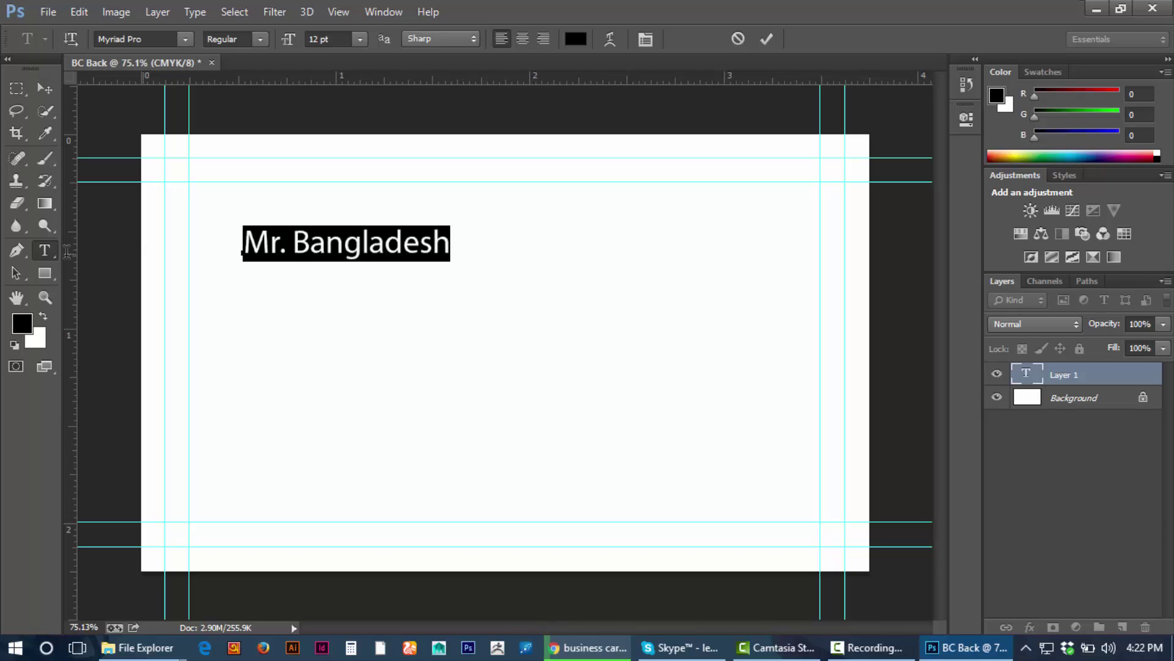
left_click(529, 39)
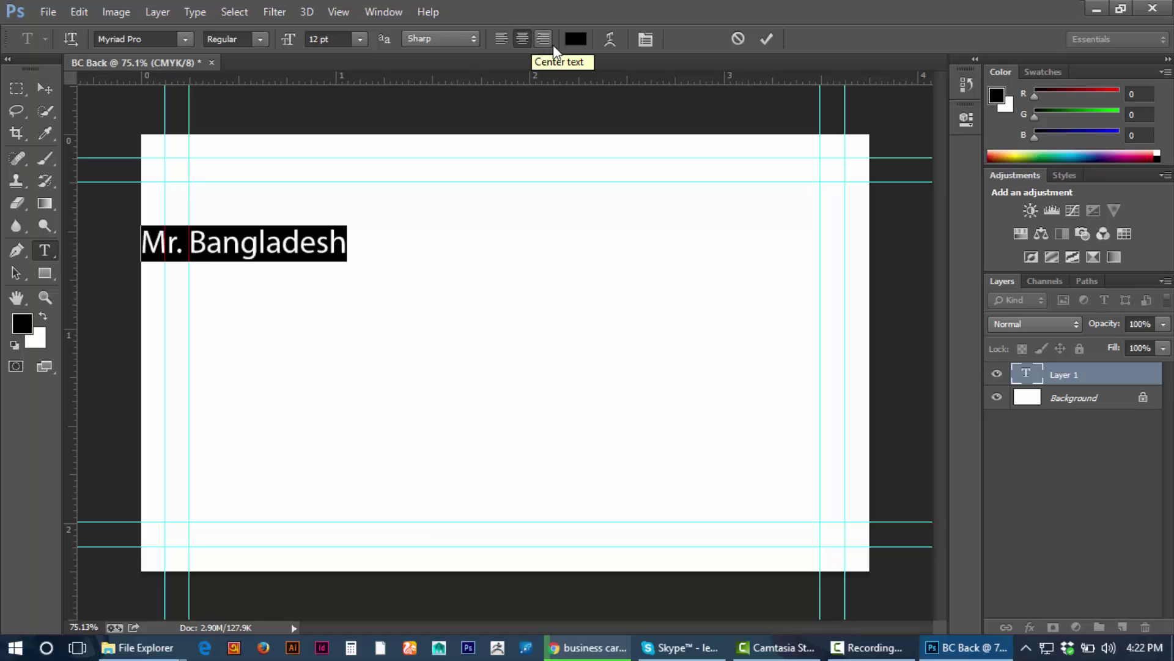
left_click(543, 38)
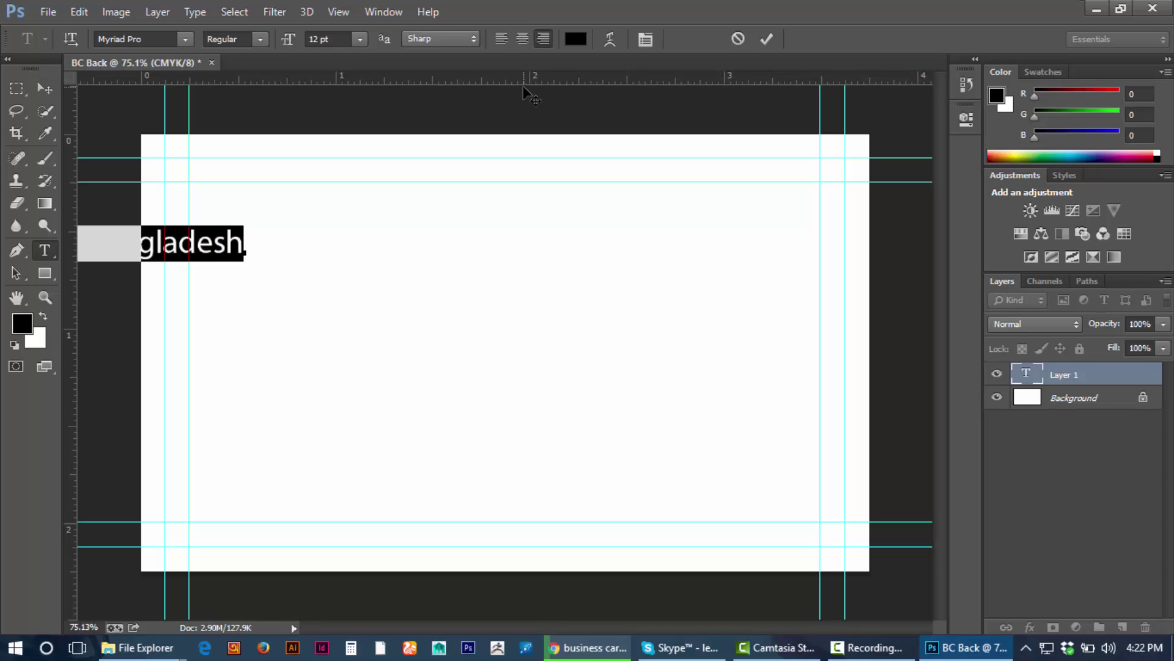
left_click(499, 38)
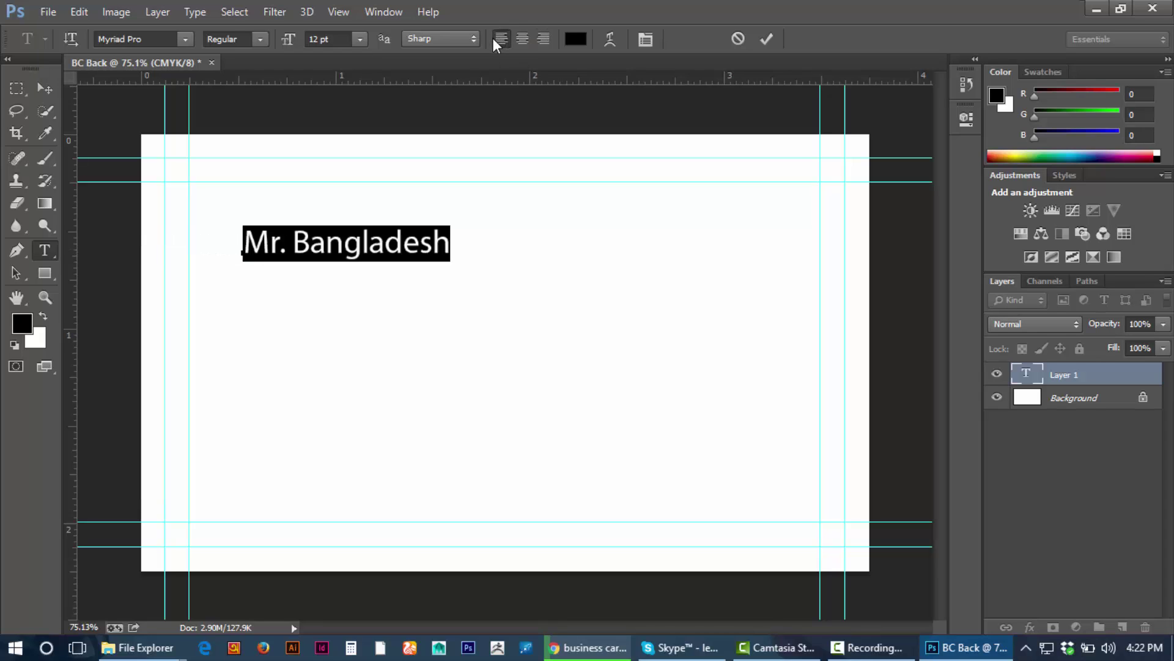
left_click(523, 38)
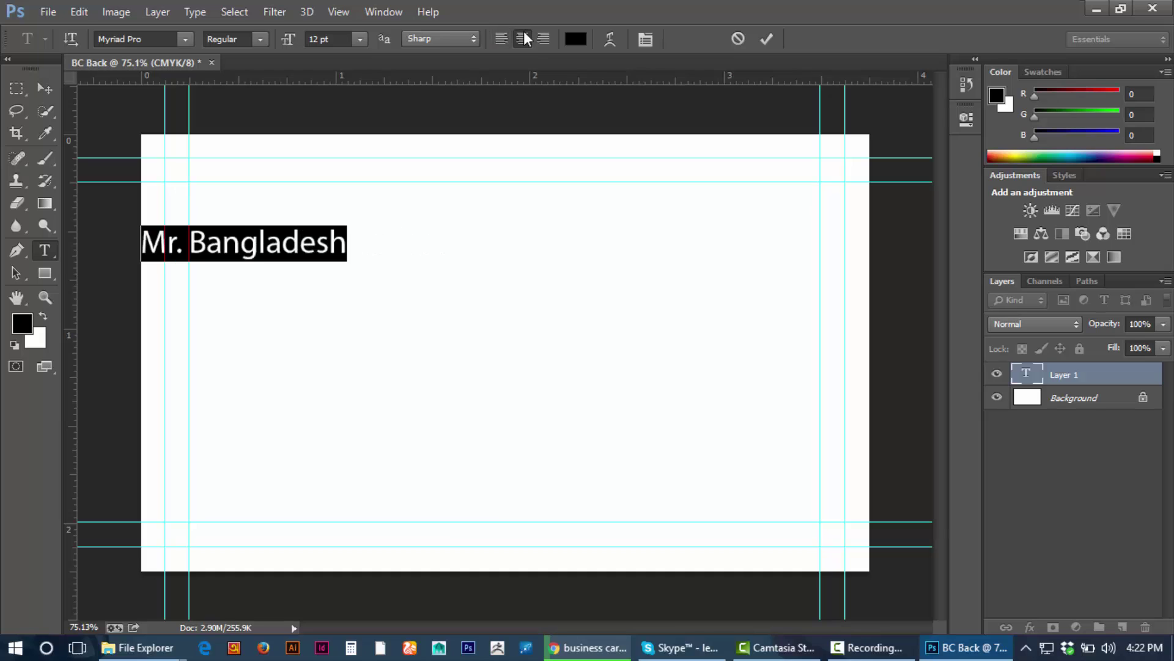
left_click(538, 39)
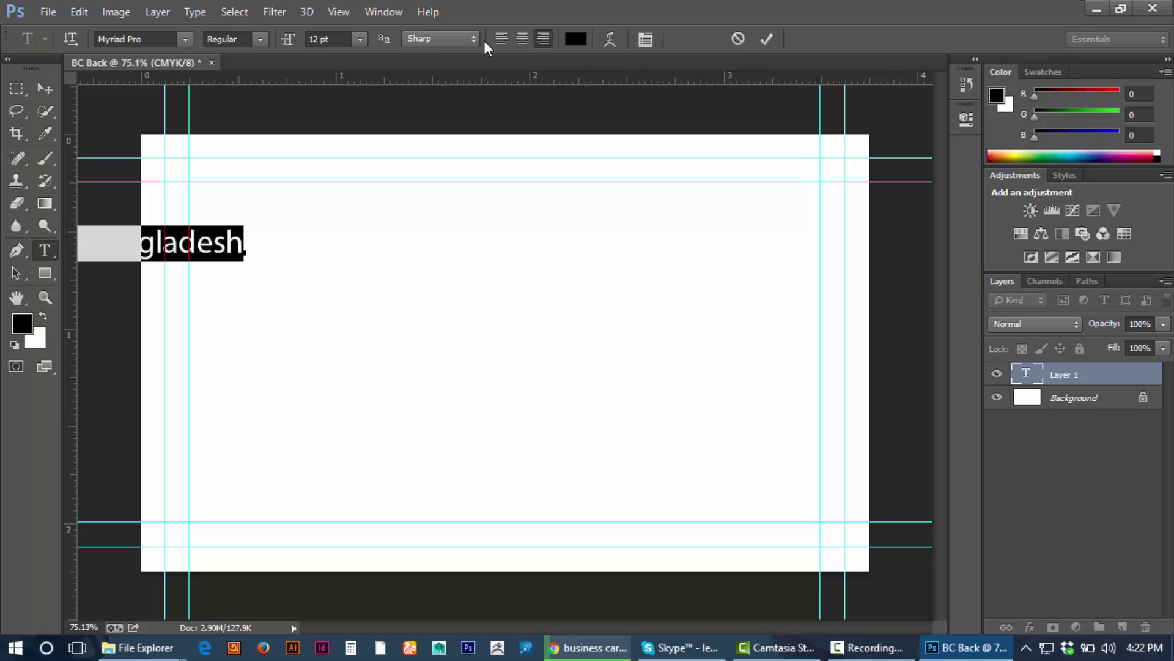
left_click(503, 39)
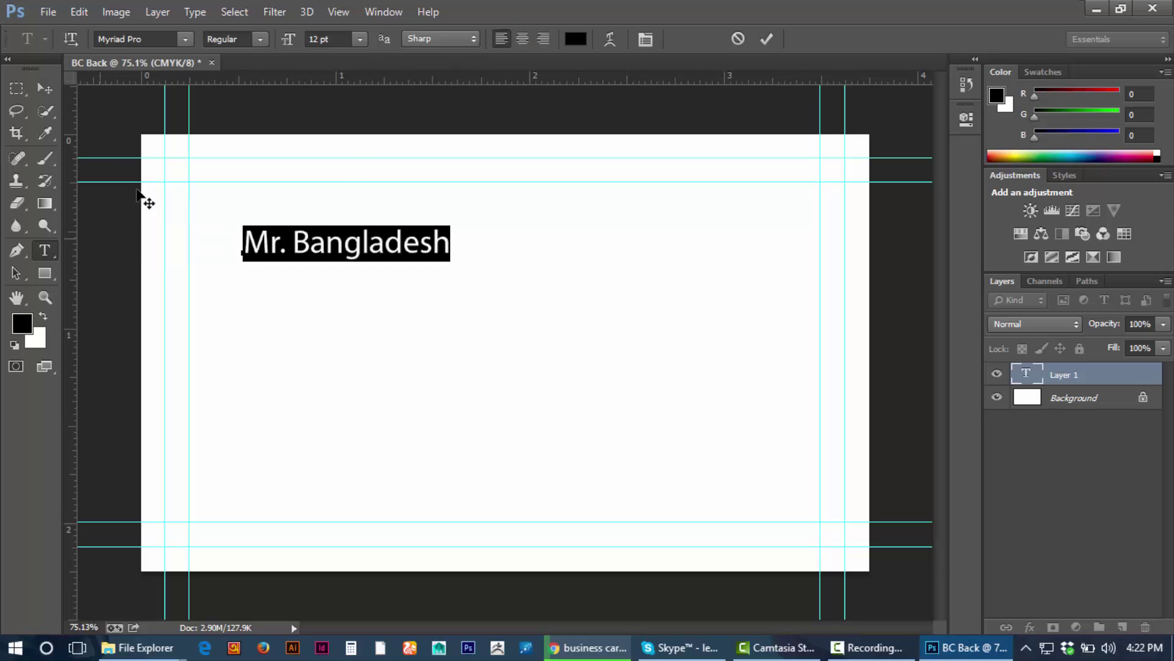
left_click(335, 244)
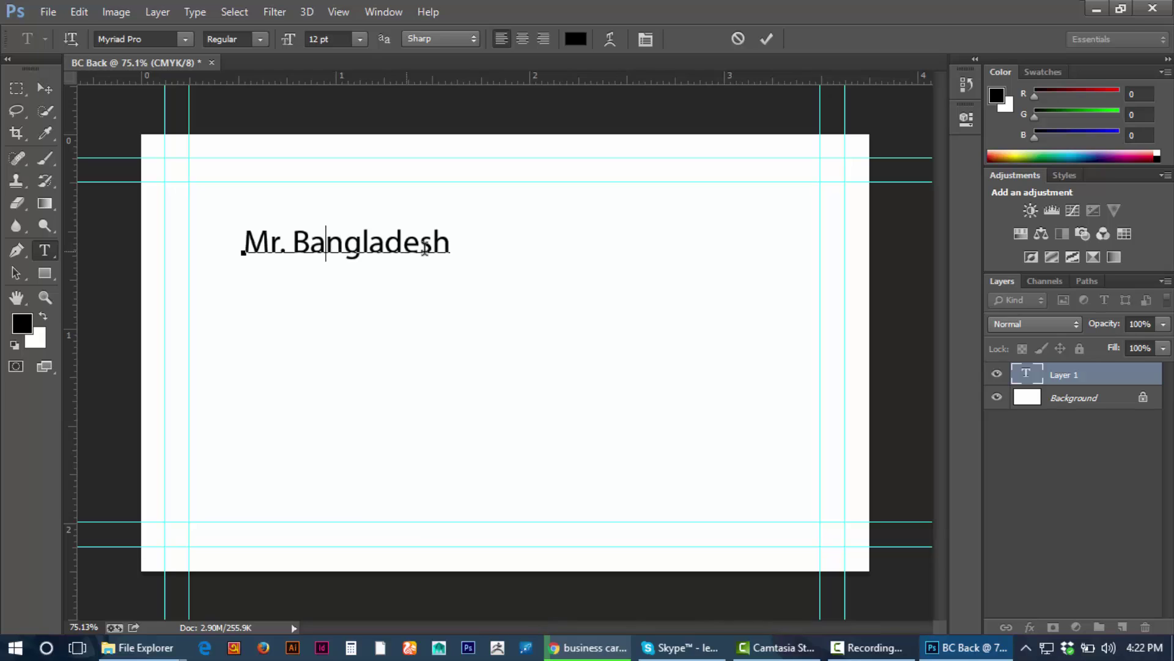
left_click_drag(448, 245, 108, 235)
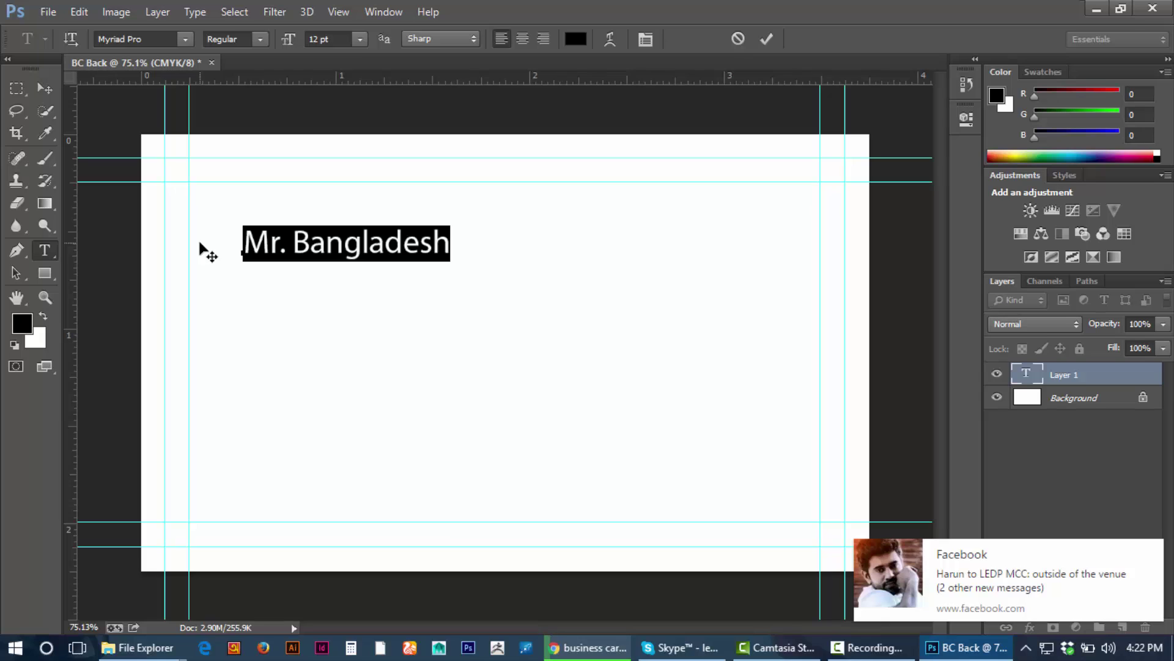
- Change the name's font from Myriad Pro to Nexa Bold
left_click(152, 39)
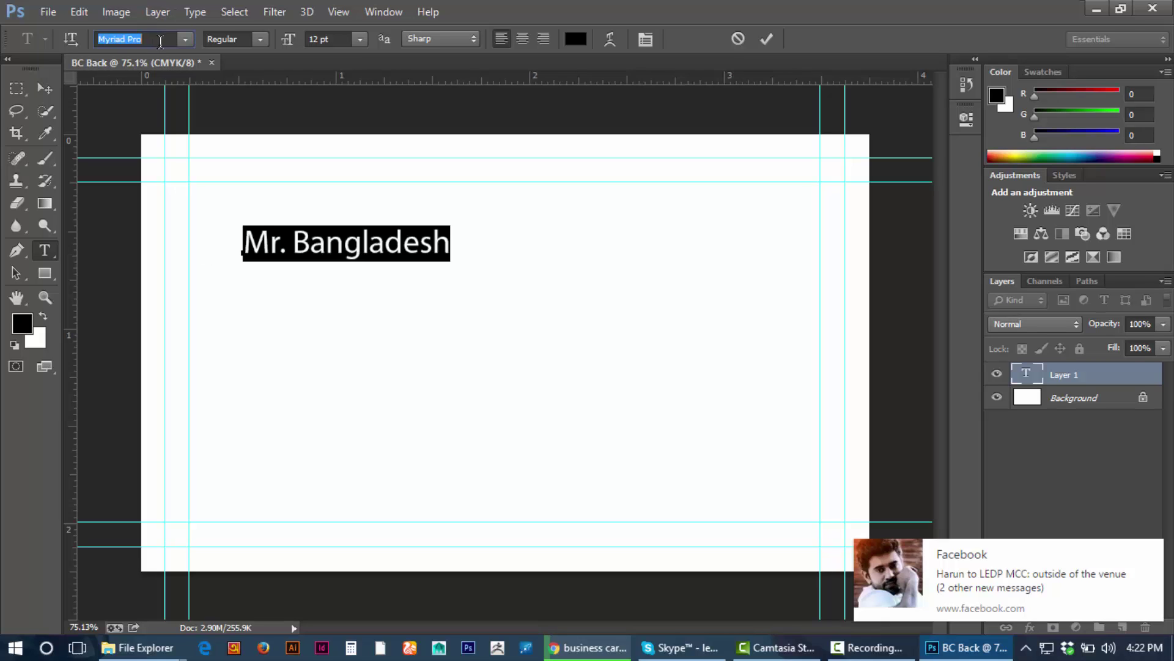
left_click(155, 40)
left_click(161, 40)
left_click(158, 38)
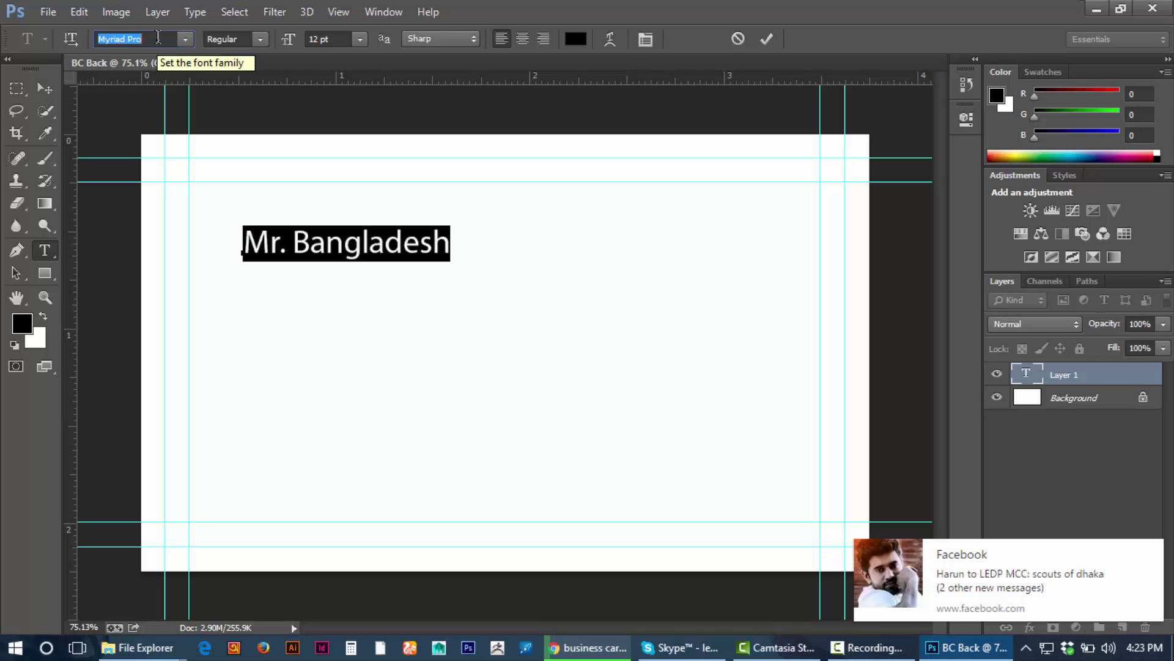
type("Nexa Bold")
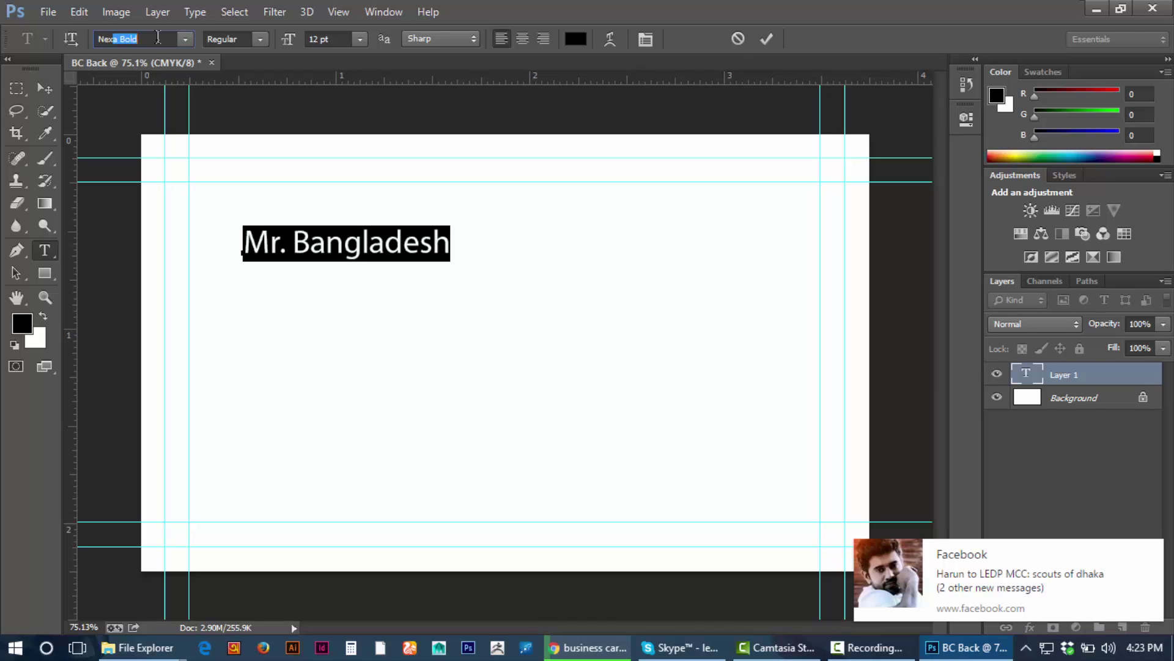
key("Return")
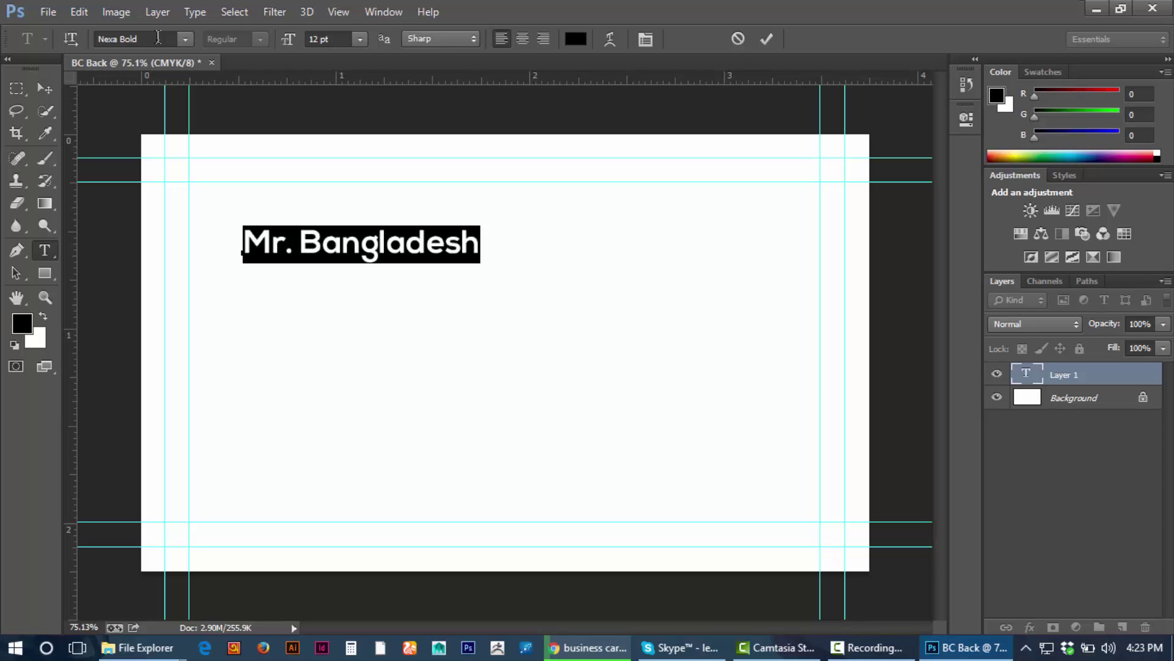
- Dismiss the Facebook notification in the screen corner
left_click(894, 653)
left_click(1086, 596)
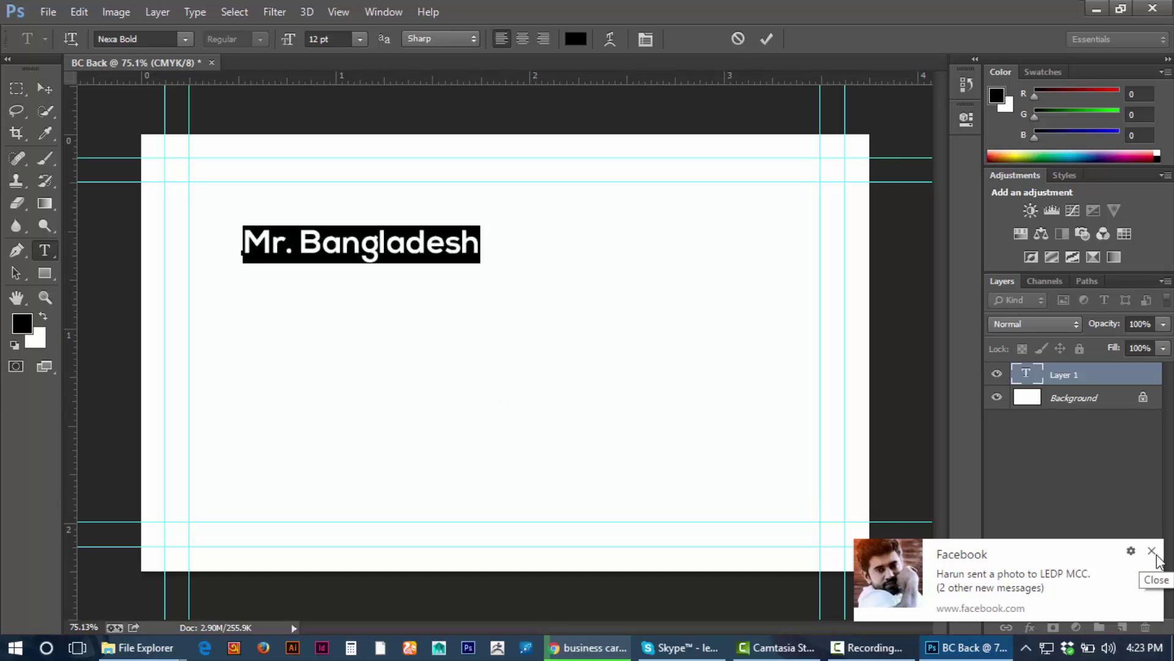
left_click(1156, 555)
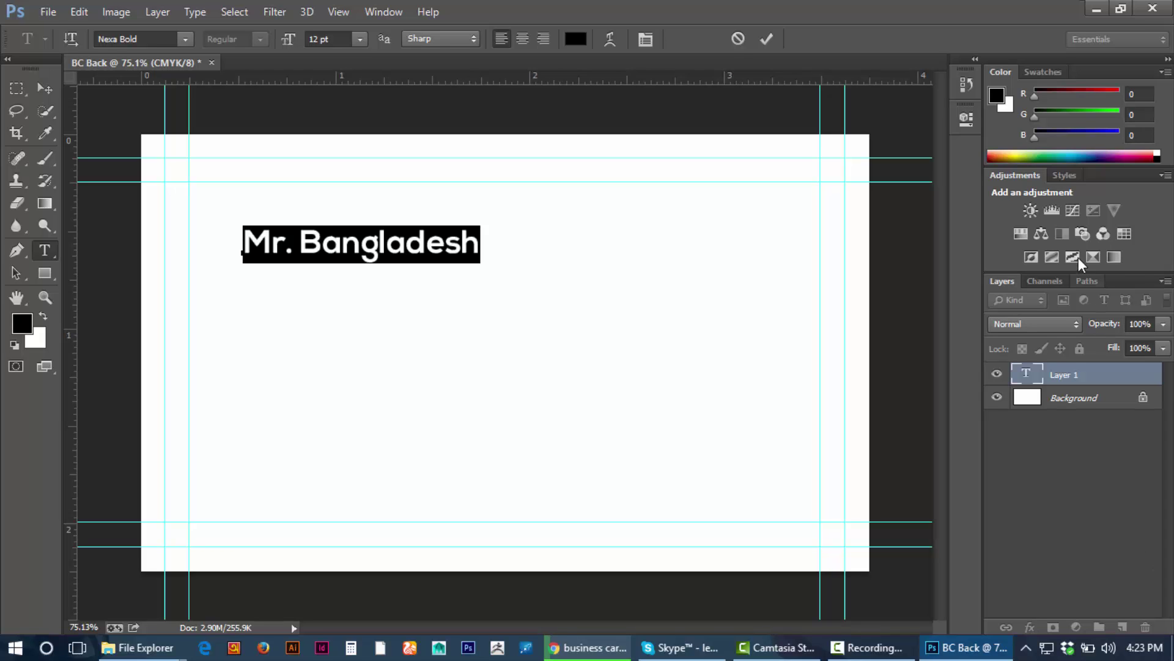
- Open the Character panel from Window, glance at Paragraph, and return to Character
left_click(382, 17)
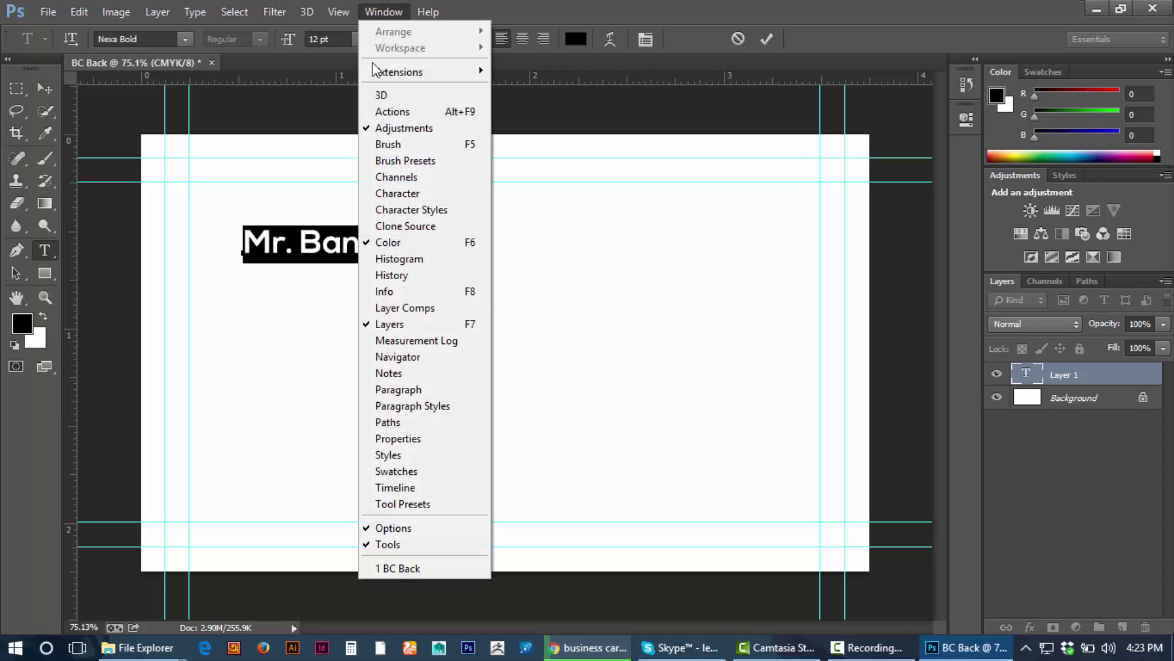
left_click(401, 192)
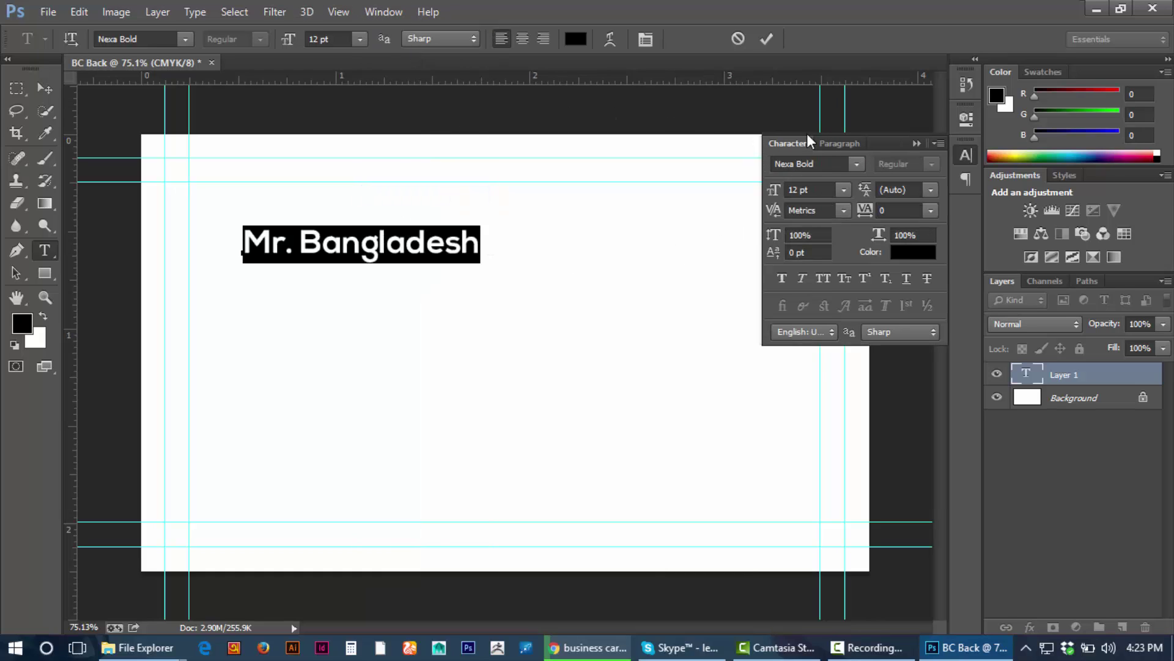
left_click(850, 143)
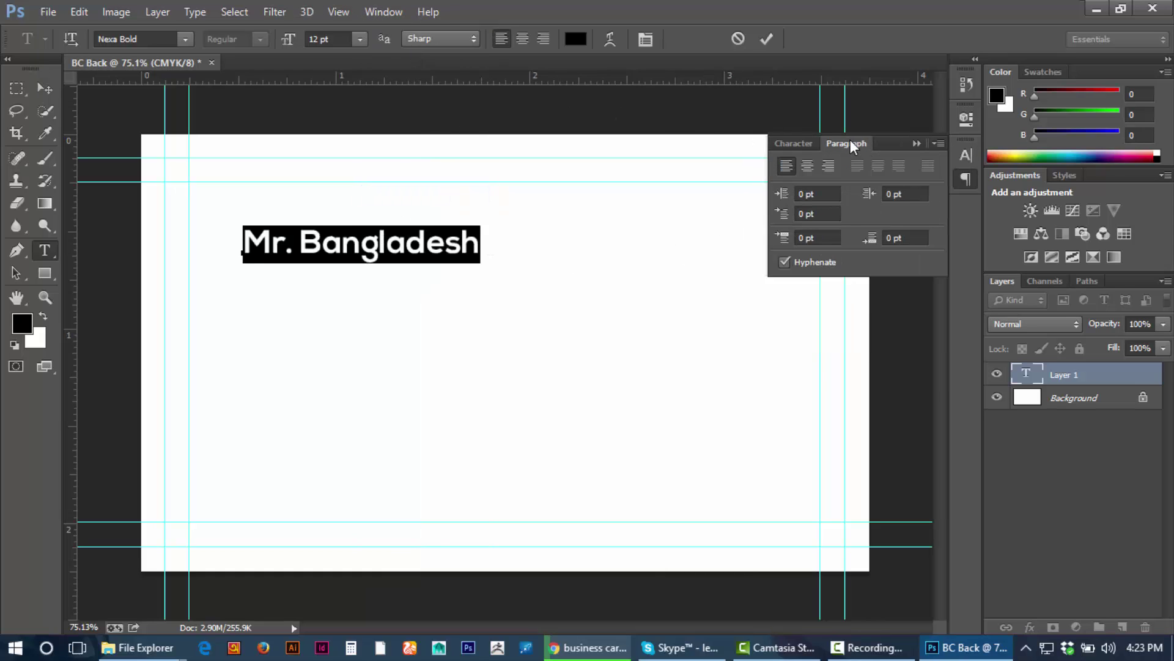
left_click(795, 145)
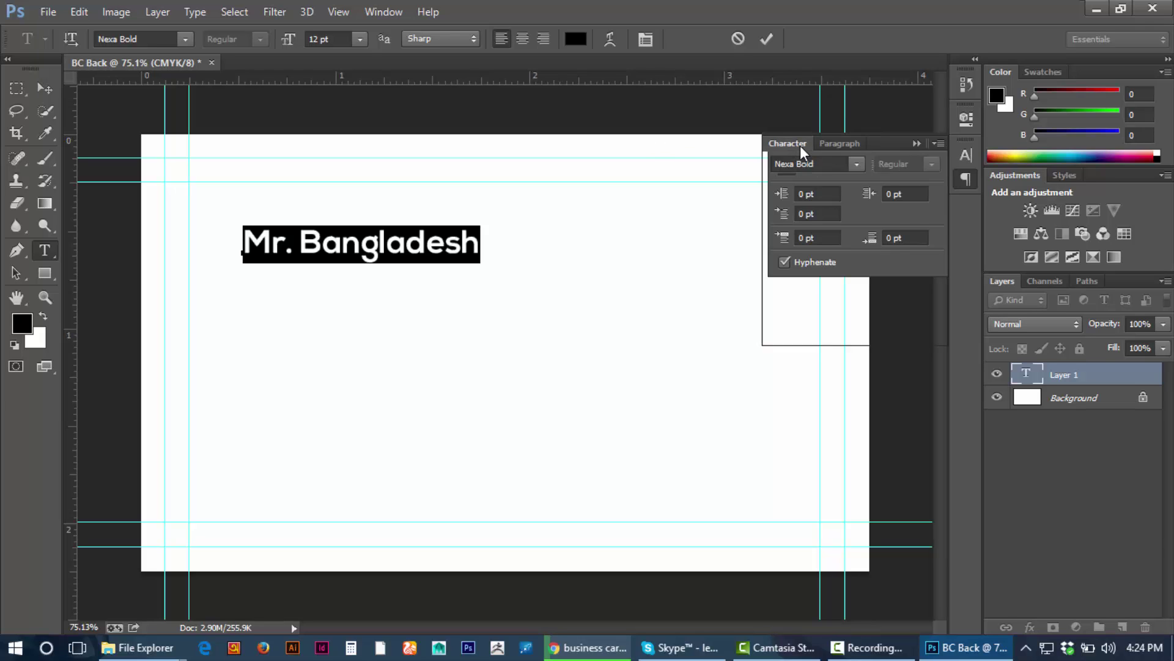
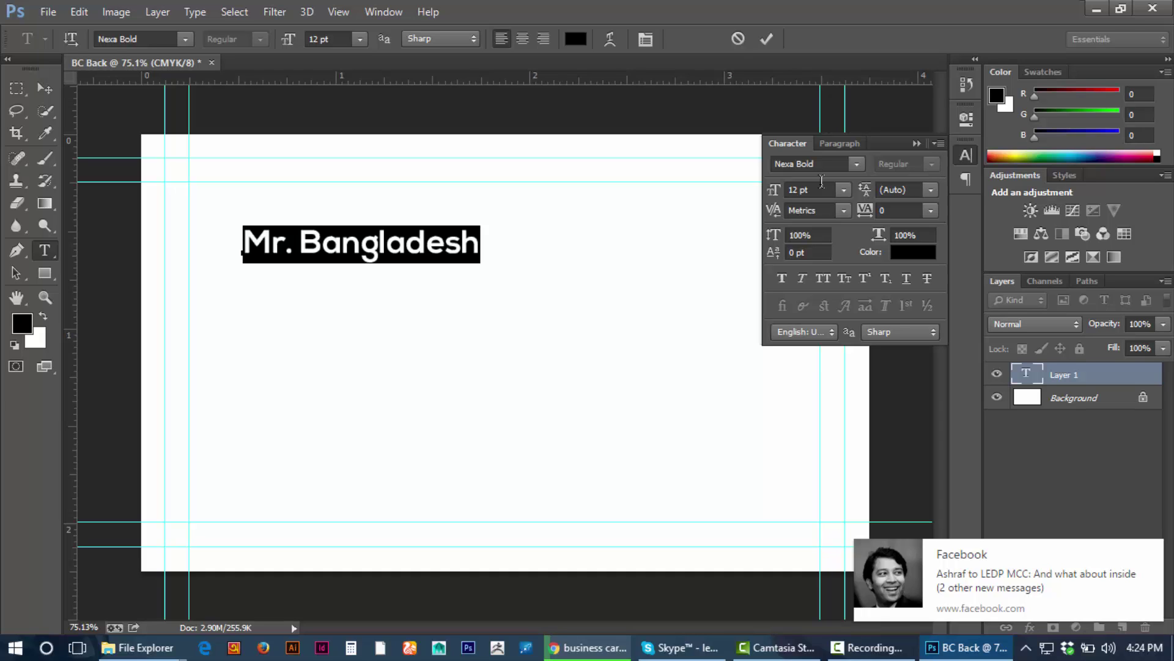
- Try preset font sizes 14 pt and 18 pt on the name text
left_click(845, 190)
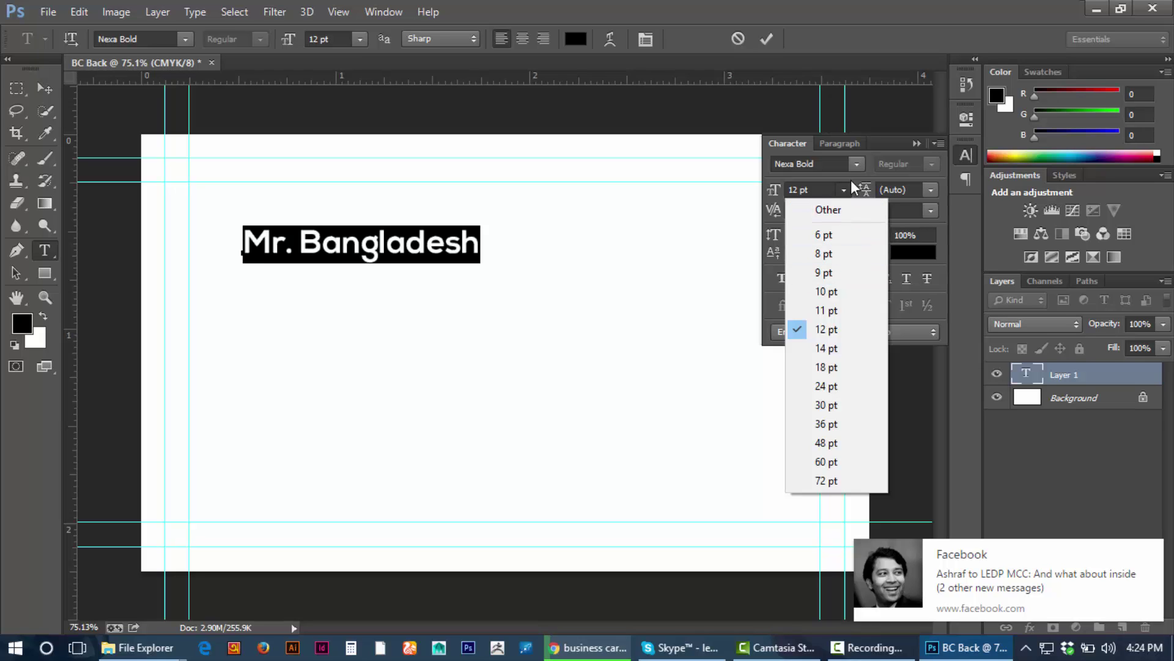
left_click(849, 186)
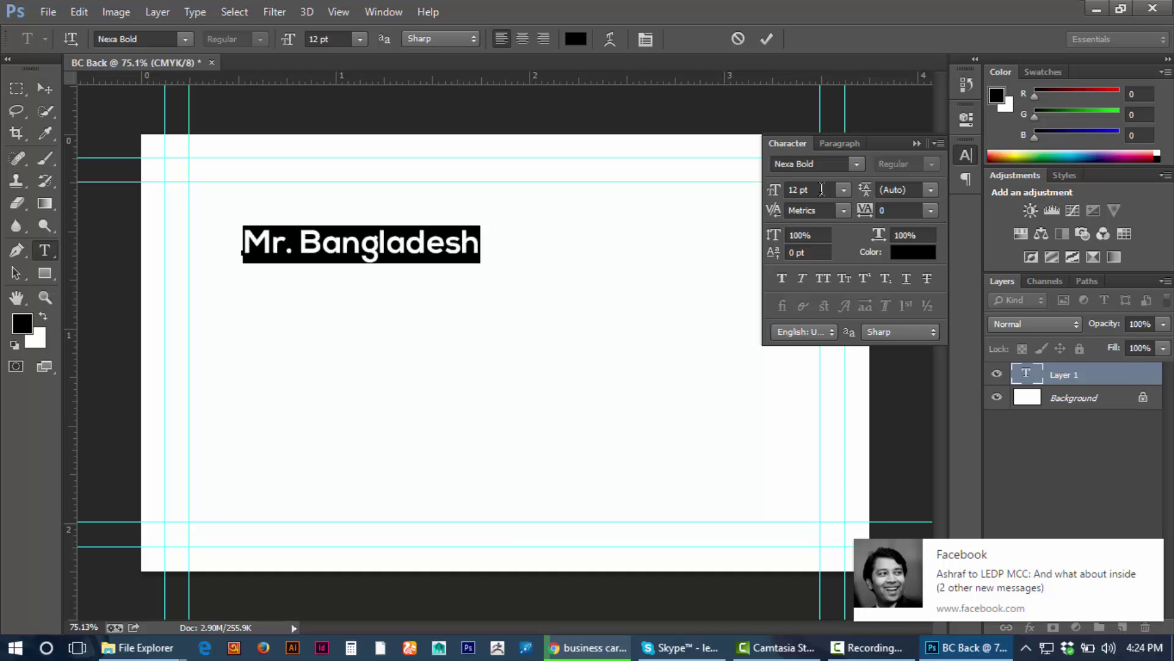
left_click(822, 189)
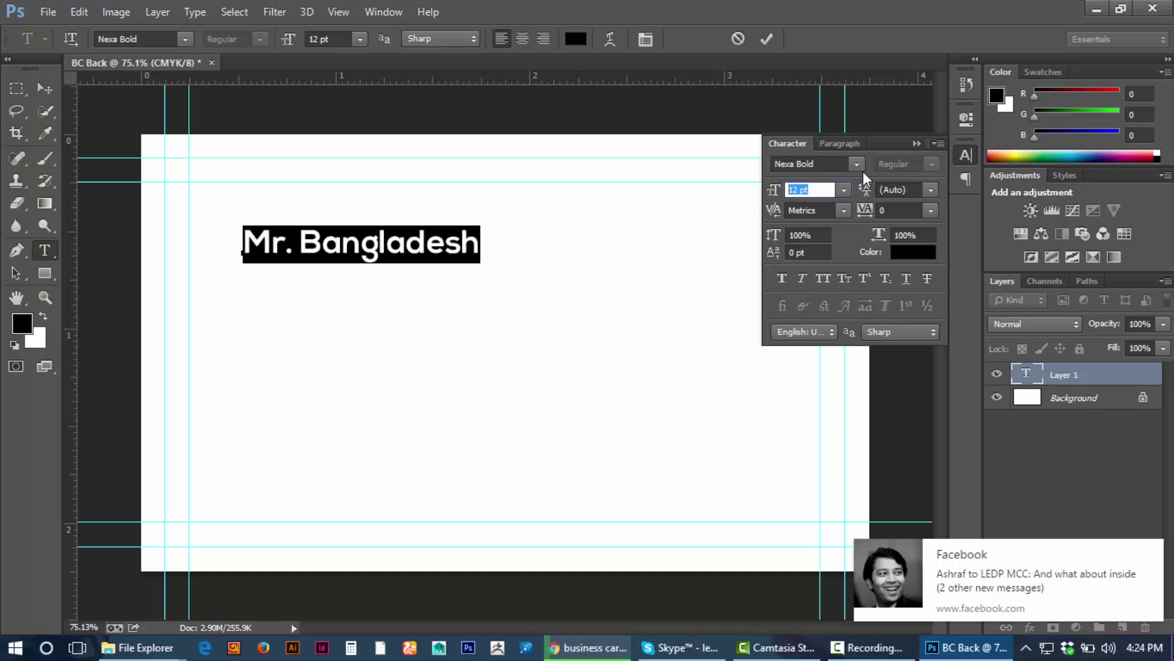
left_click(845, 189)
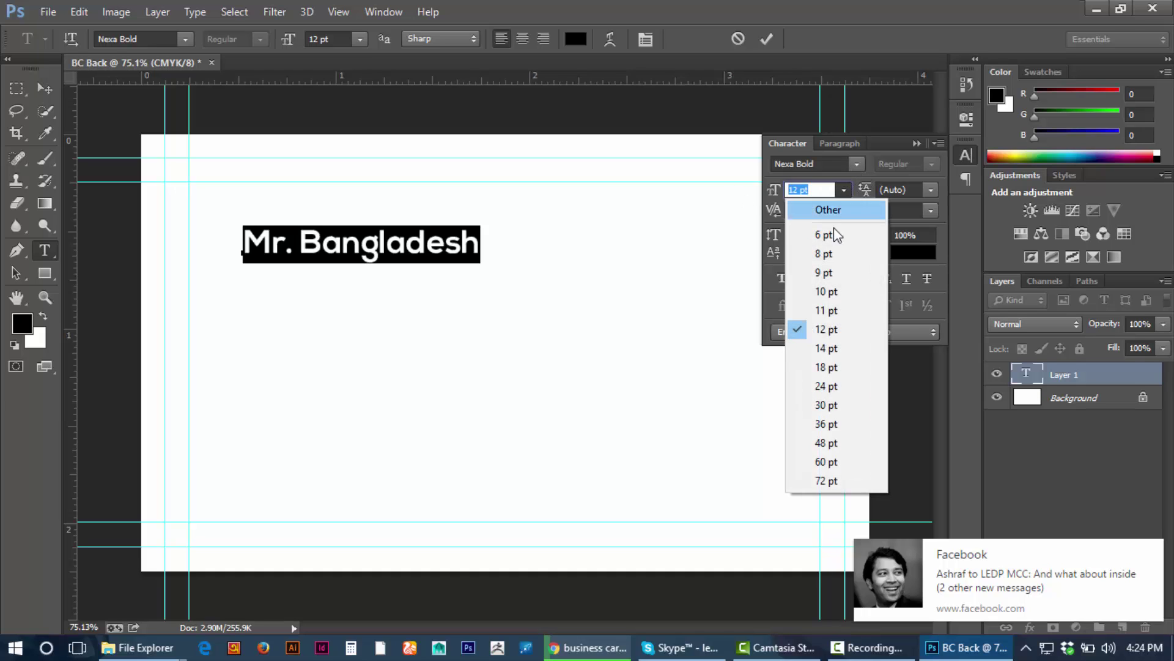
left_click(826, 349)
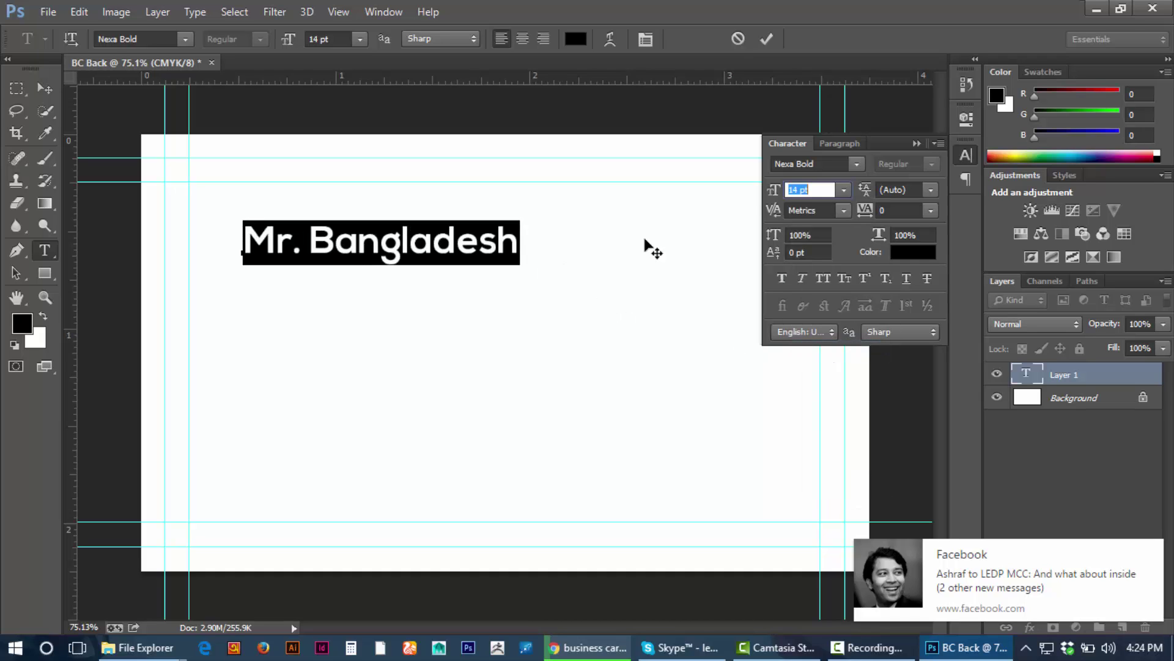
left_click(843, 190)
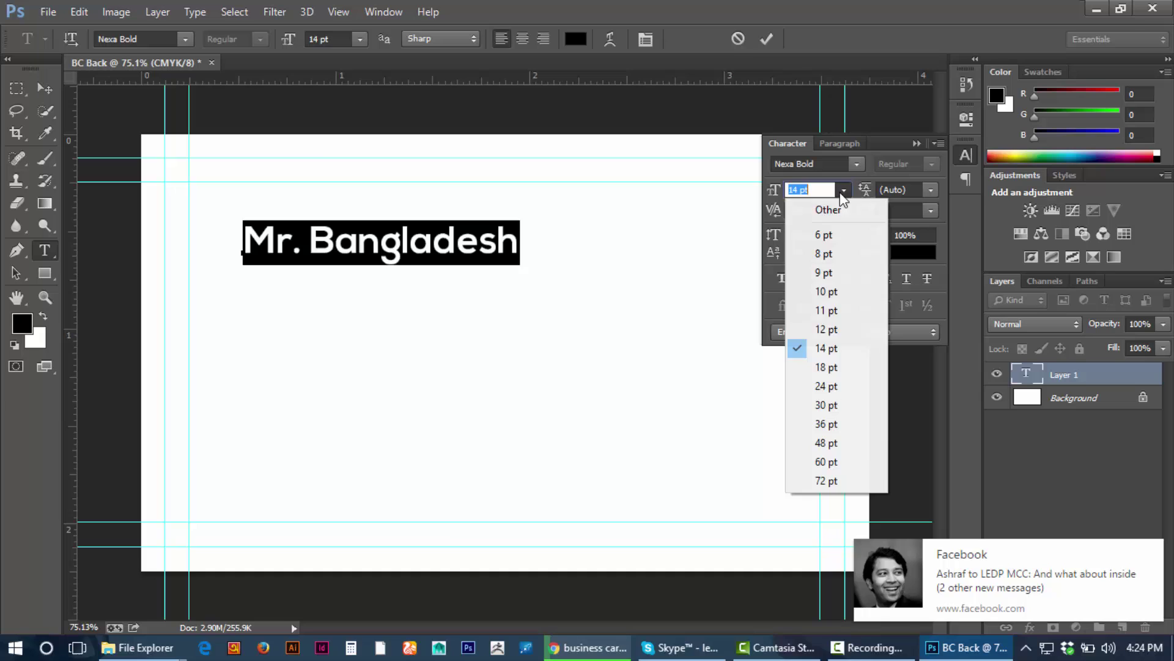
left_click(819, 367)
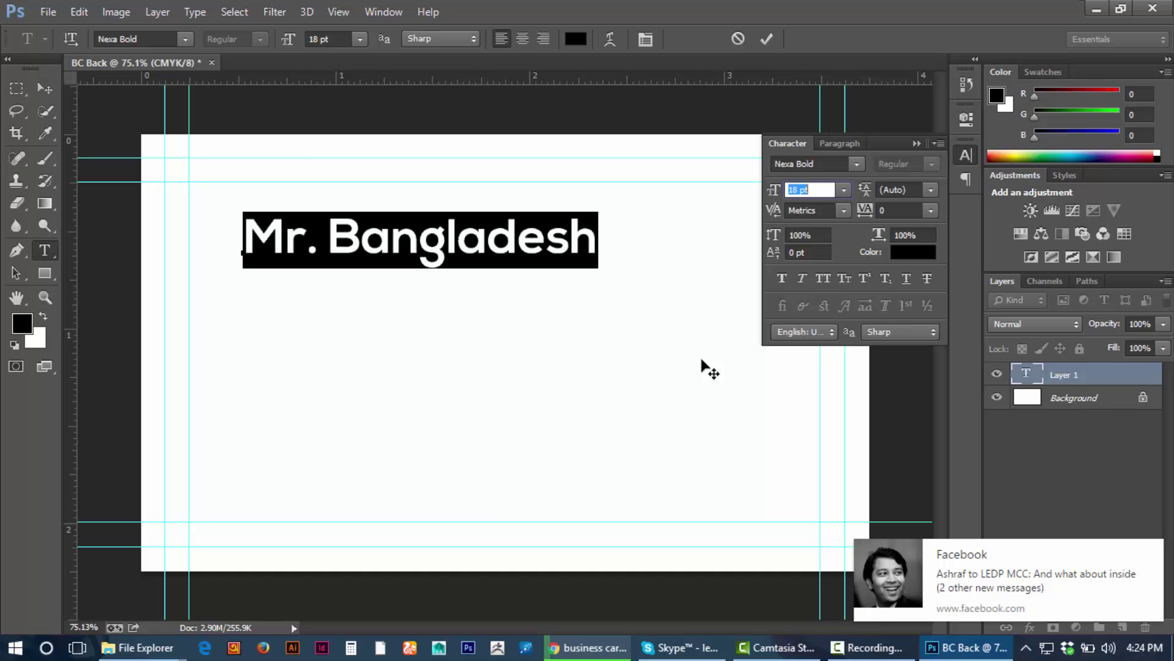
left_click(844, 191)
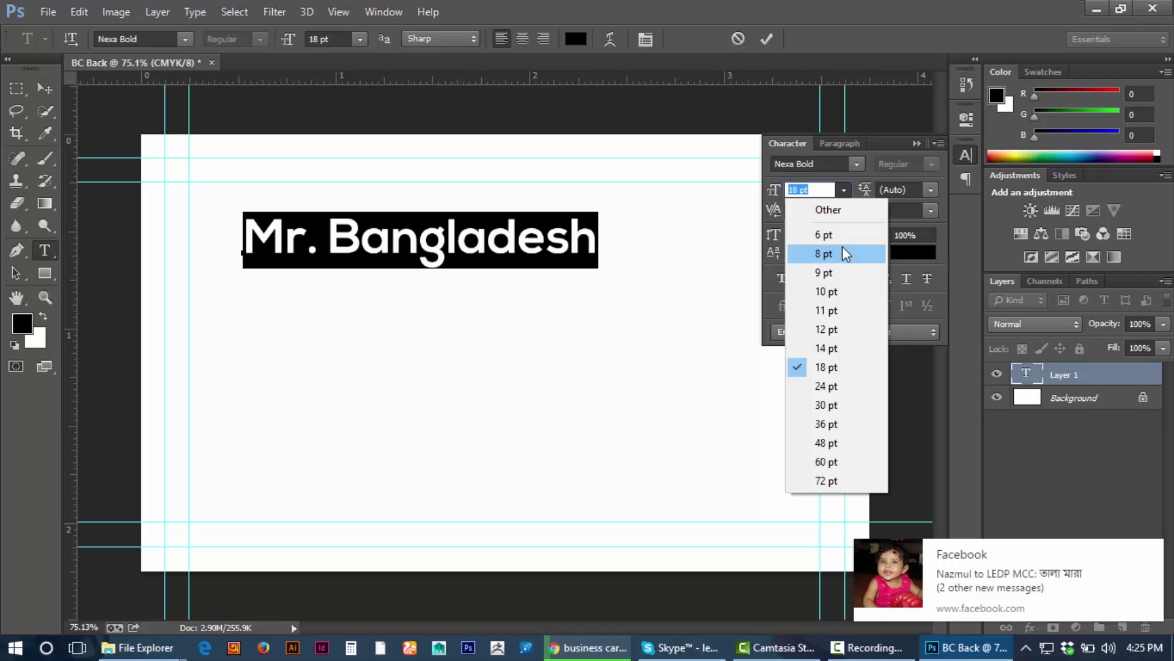
left_click(816, 189)
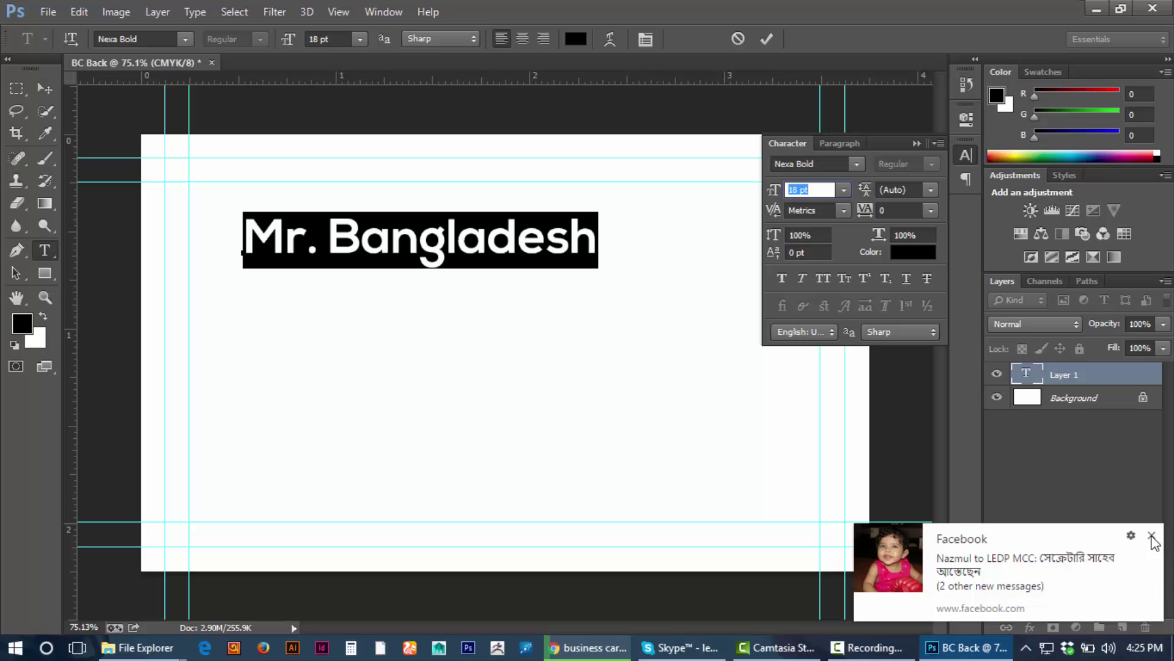
left_click(1153, 533)
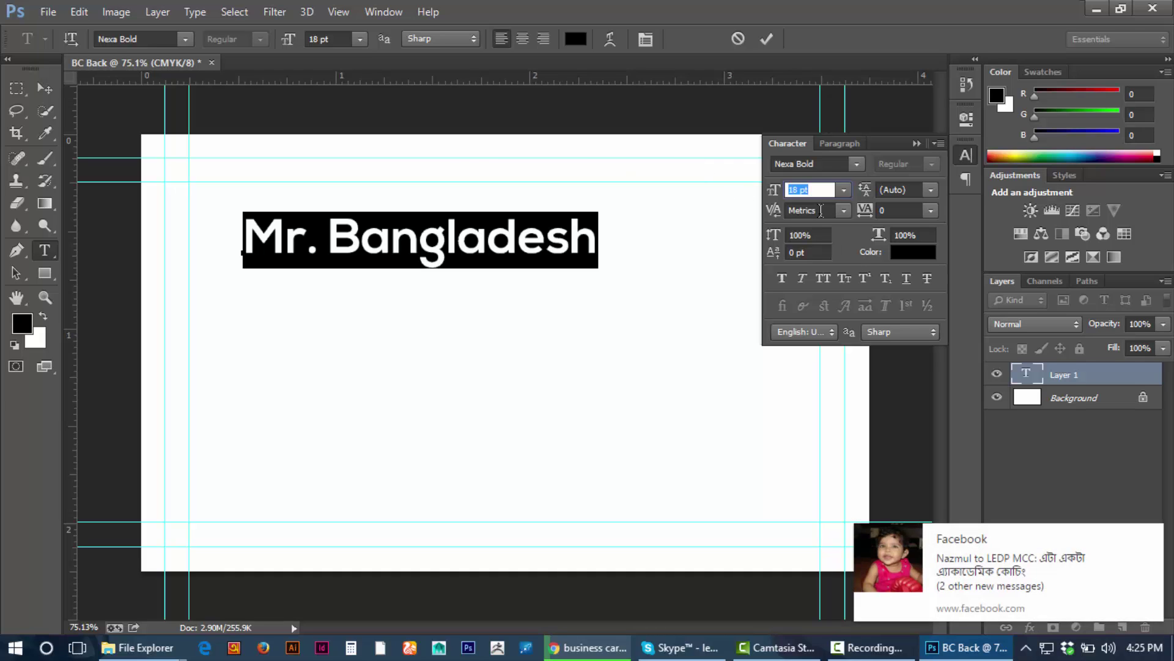
- Set the name's font size to 9.5 pt, then settle on 15 pt
left_click(819, 188)
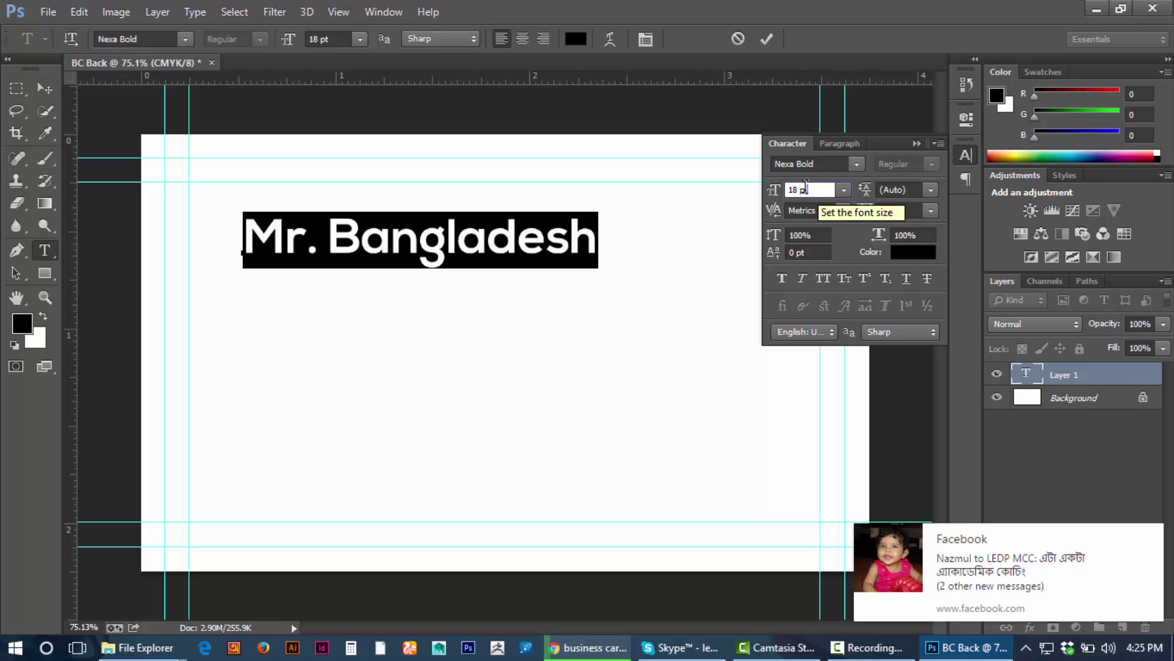
key("Return")
type("9.5")
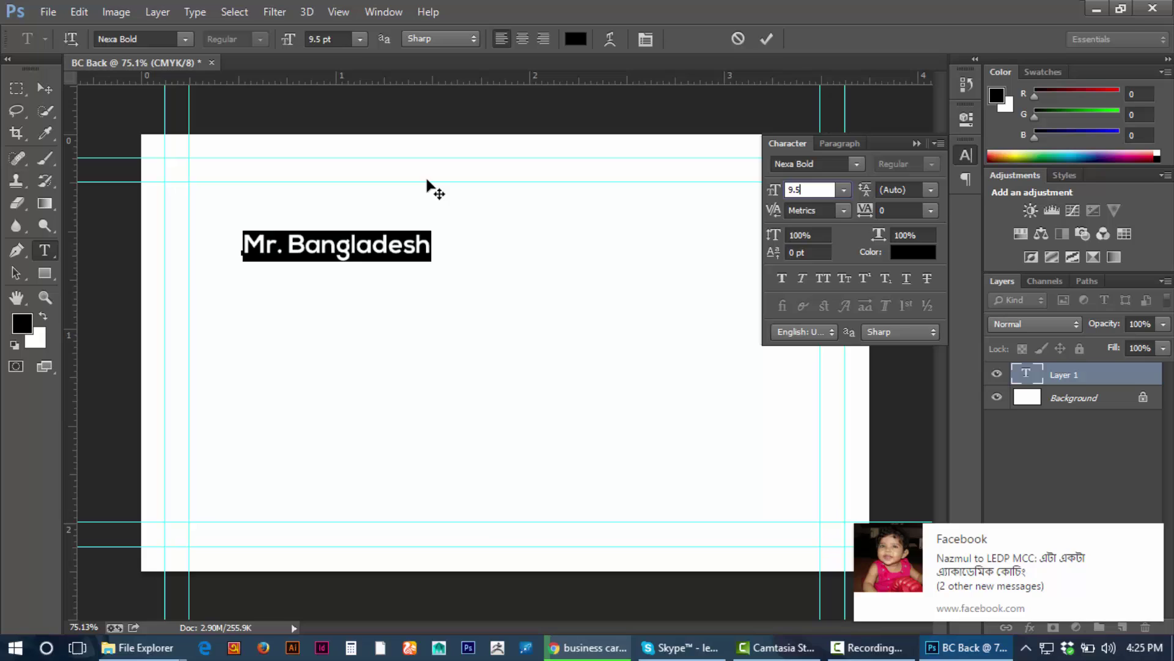
key("Return")
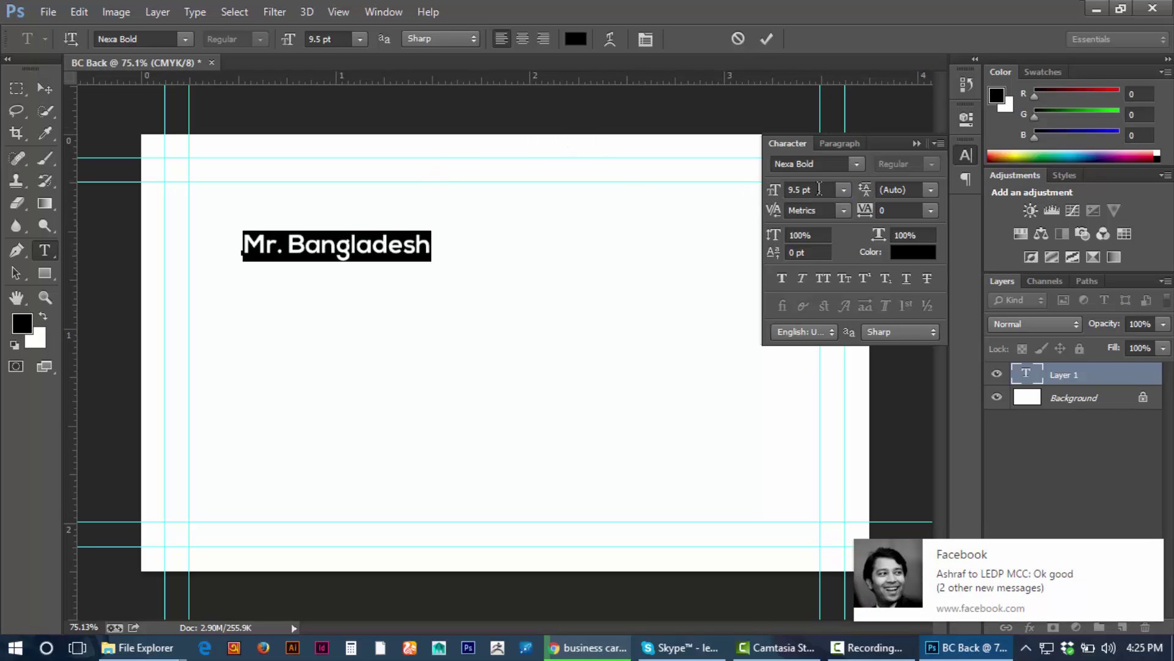
left_click(843, 190)
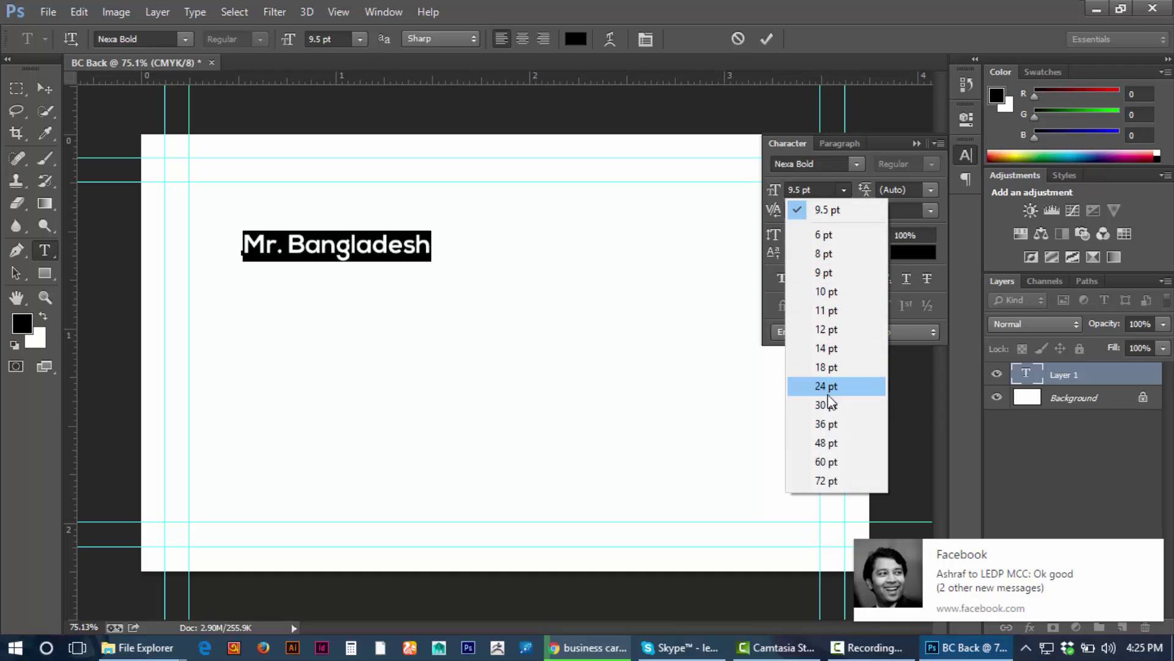
left_click(824, 192)
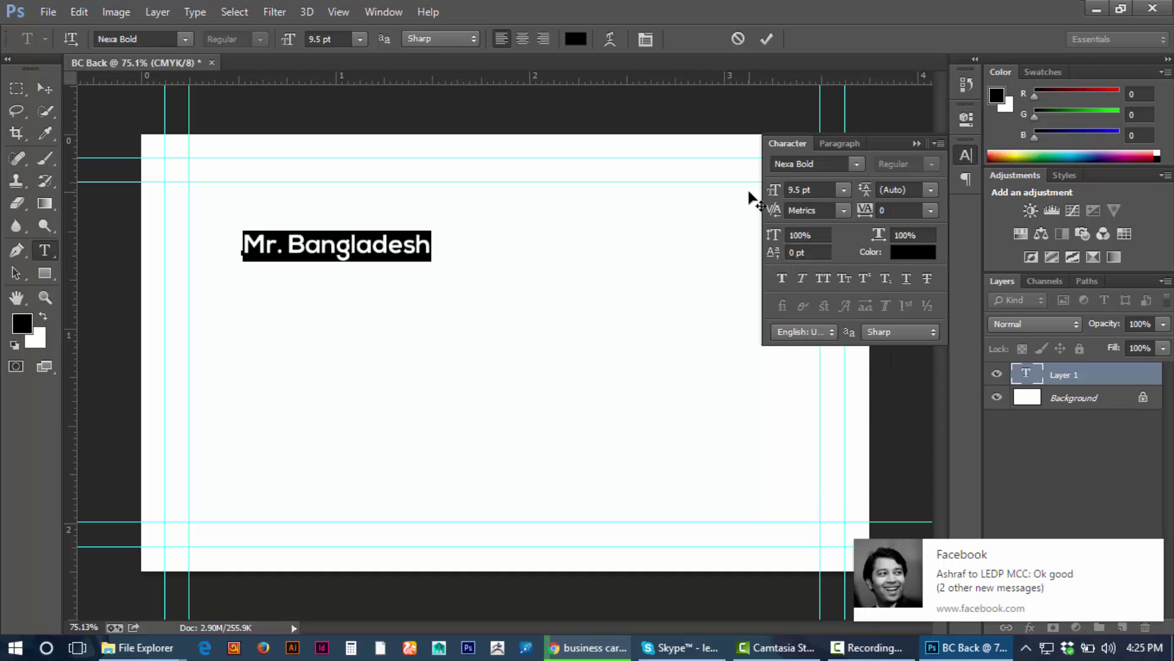
left_click(773, 193)
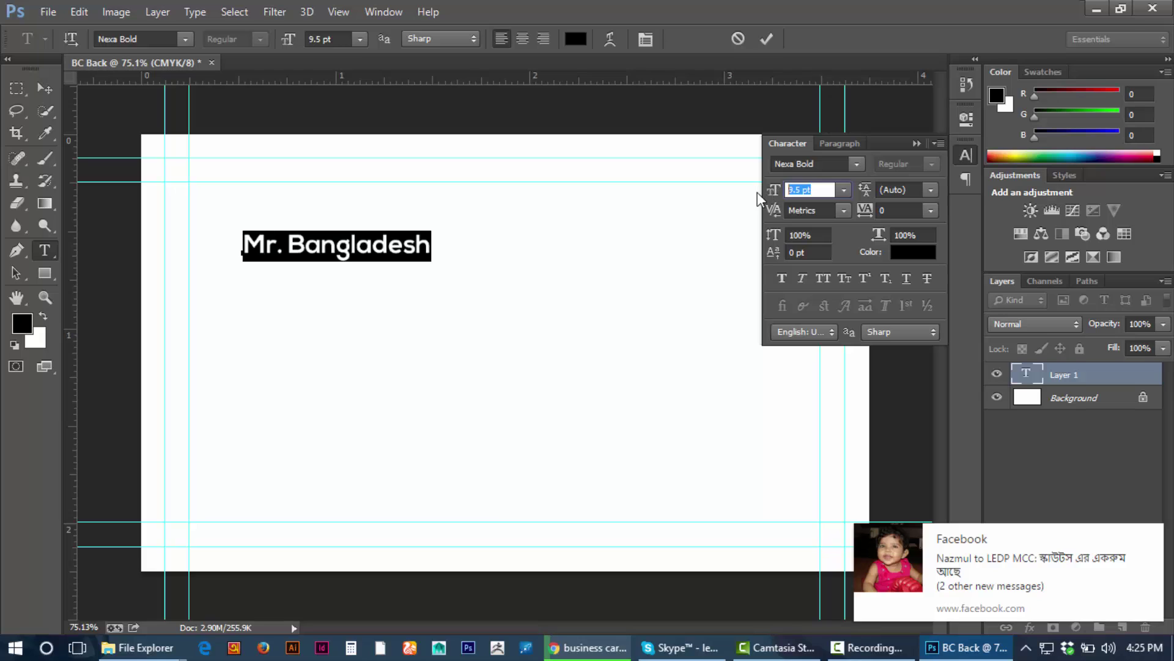
type("15")
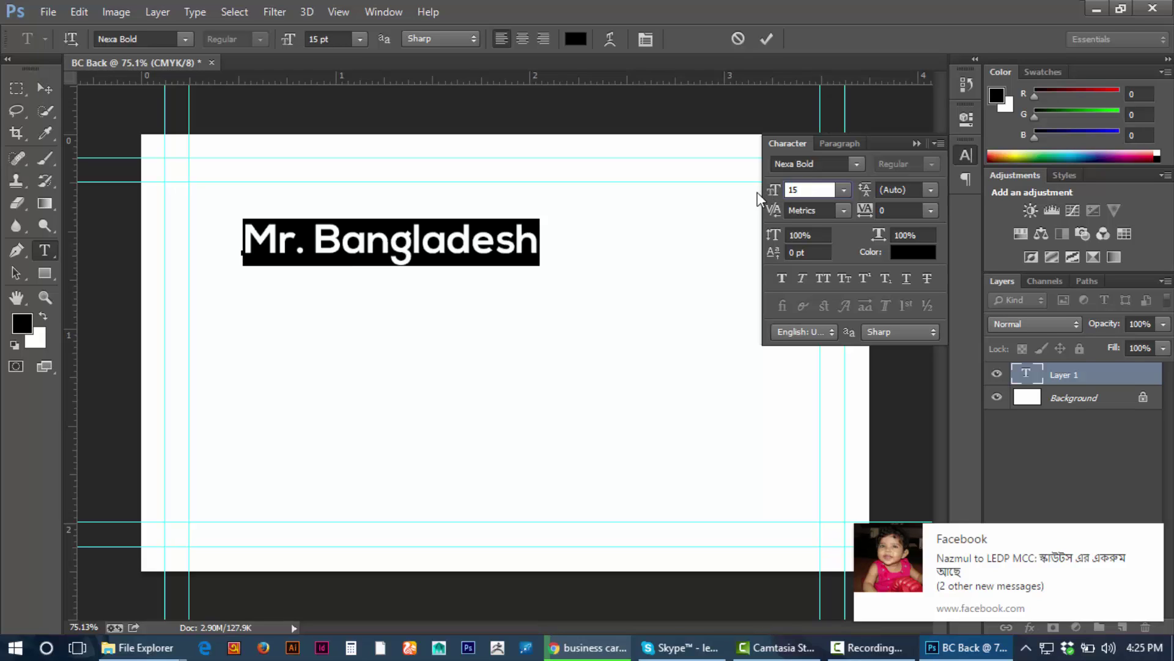
key("Return")
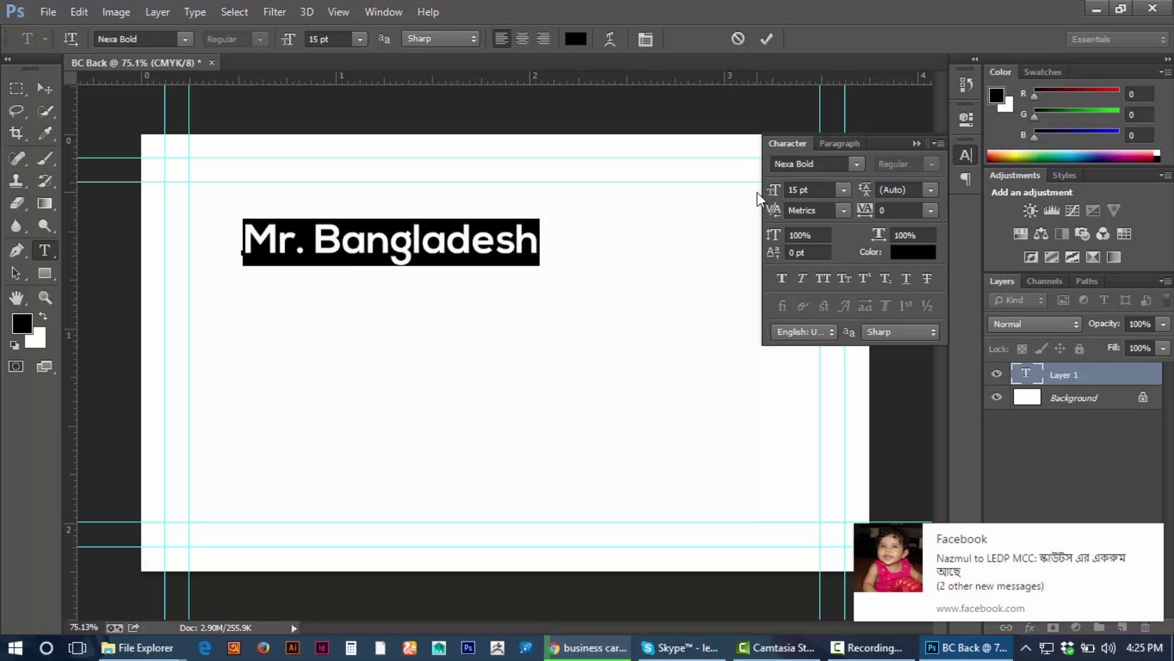
- Try tracking 200, reset it to 0, keep Auto leading, and turn on All Caps
left_click(928, 233)
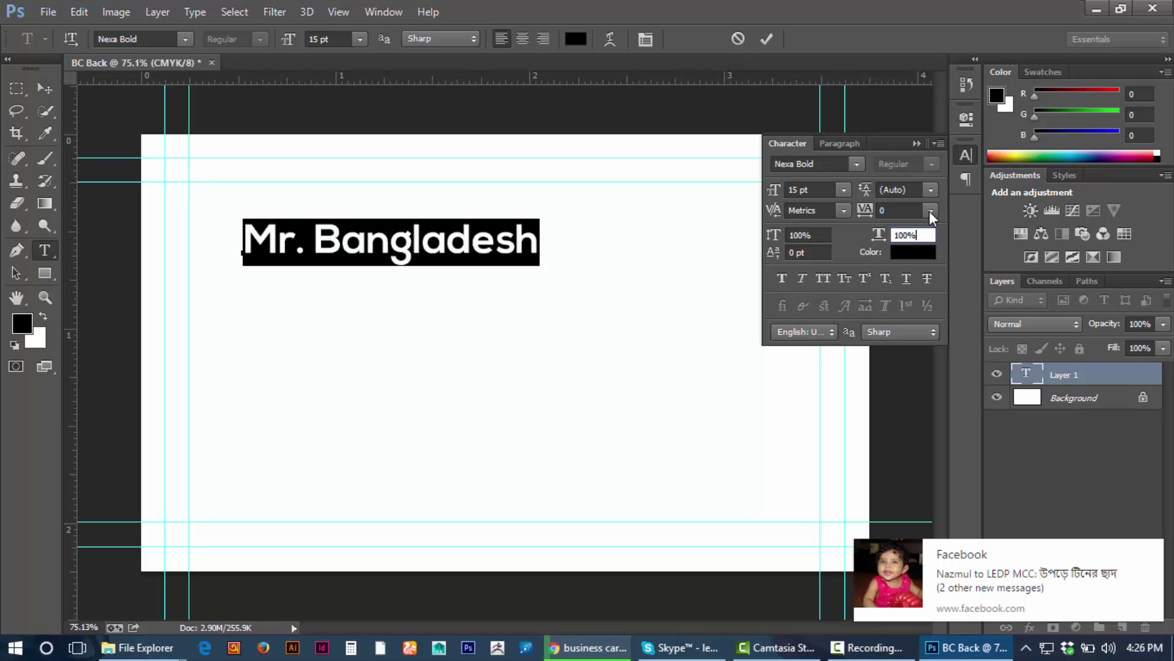
left_click(930, 211)
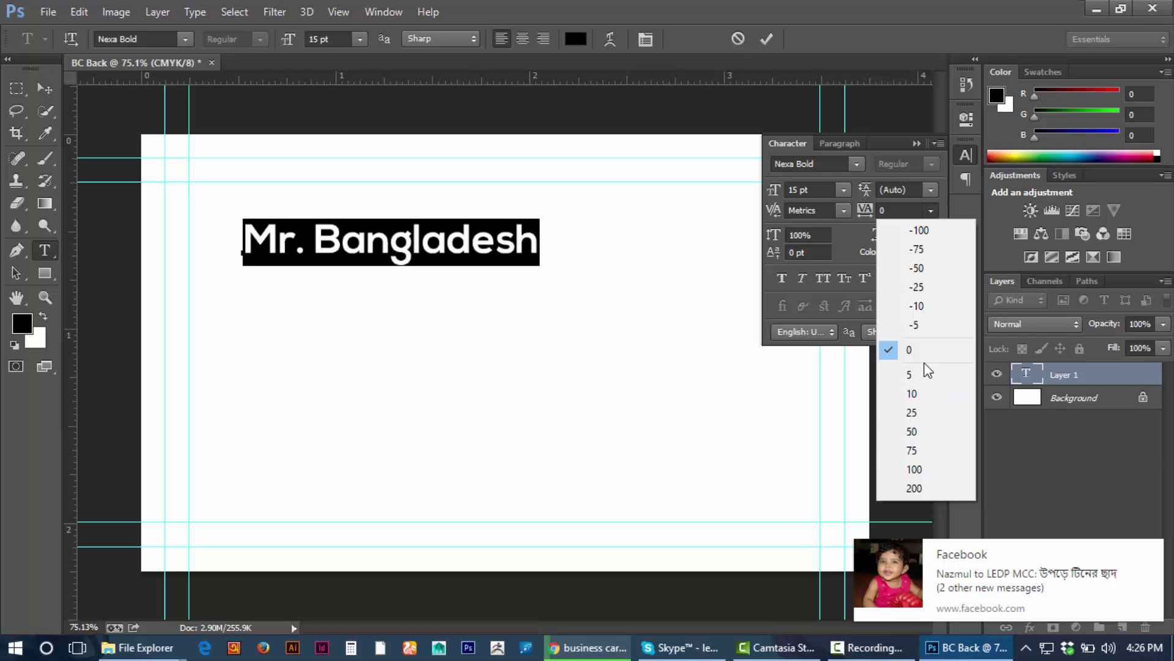
left_click(926, 487)
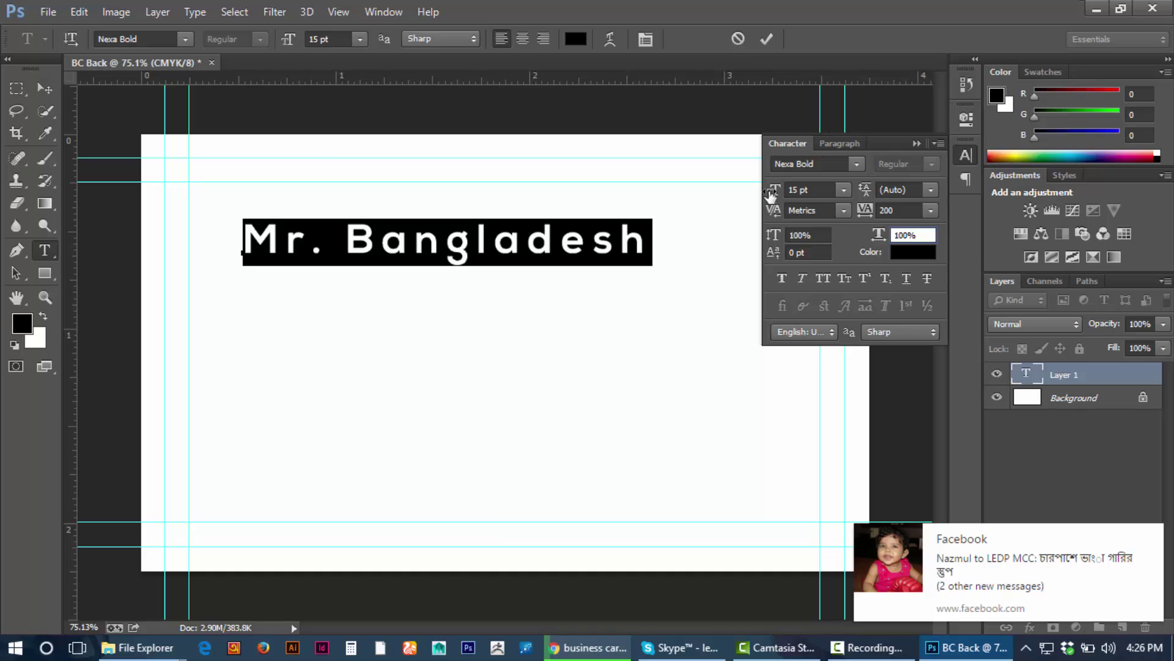
left_click(930, 210)
left_click(913, 347)
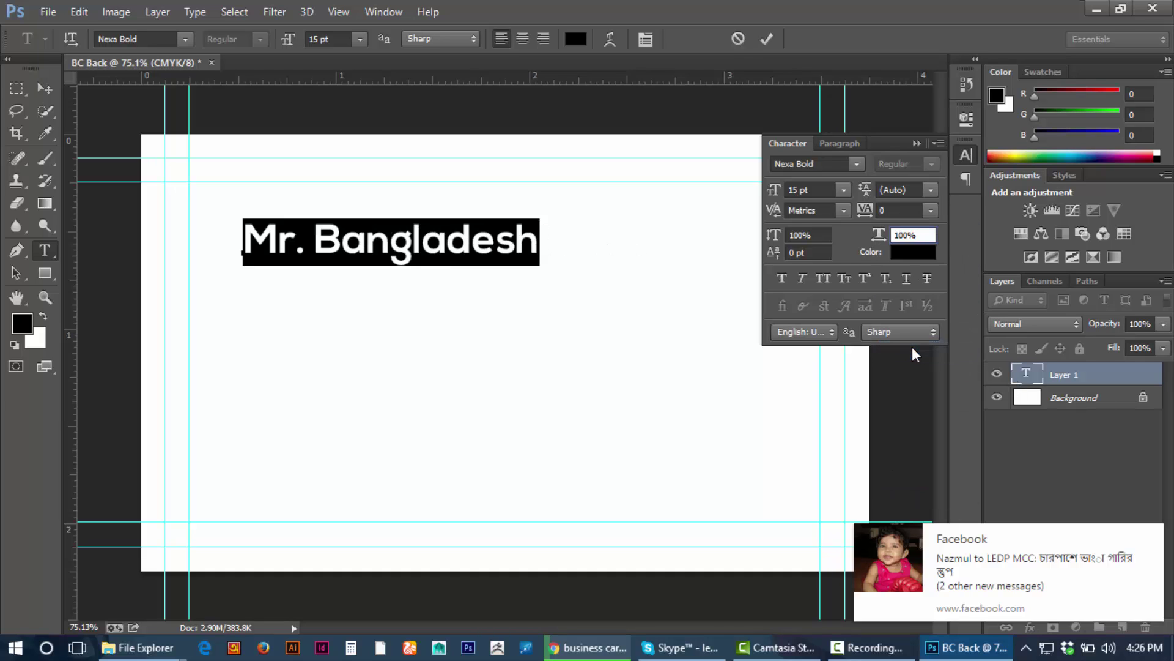
left_click(931, 189)
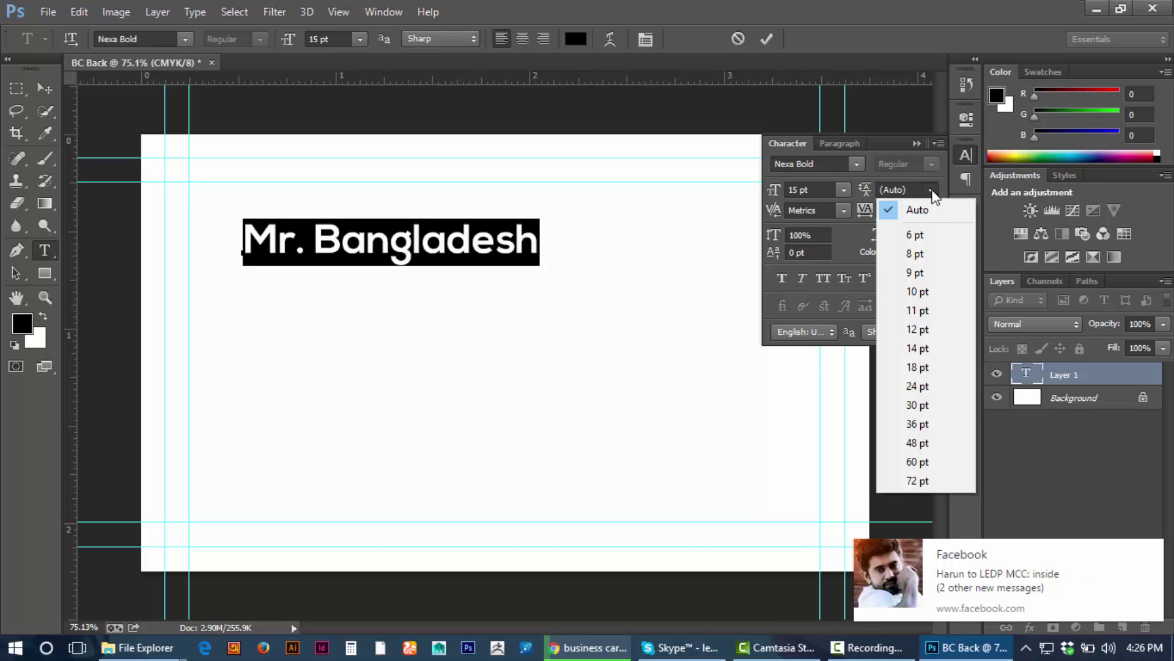
left_click(931, 190)
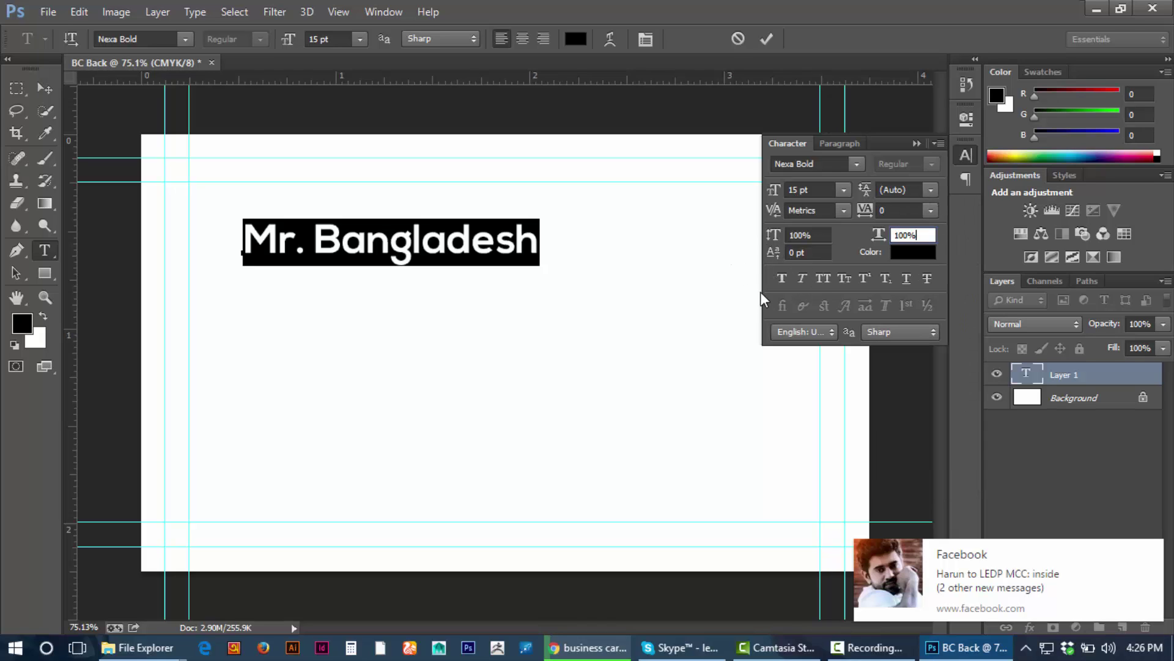
left_click(824, 277)
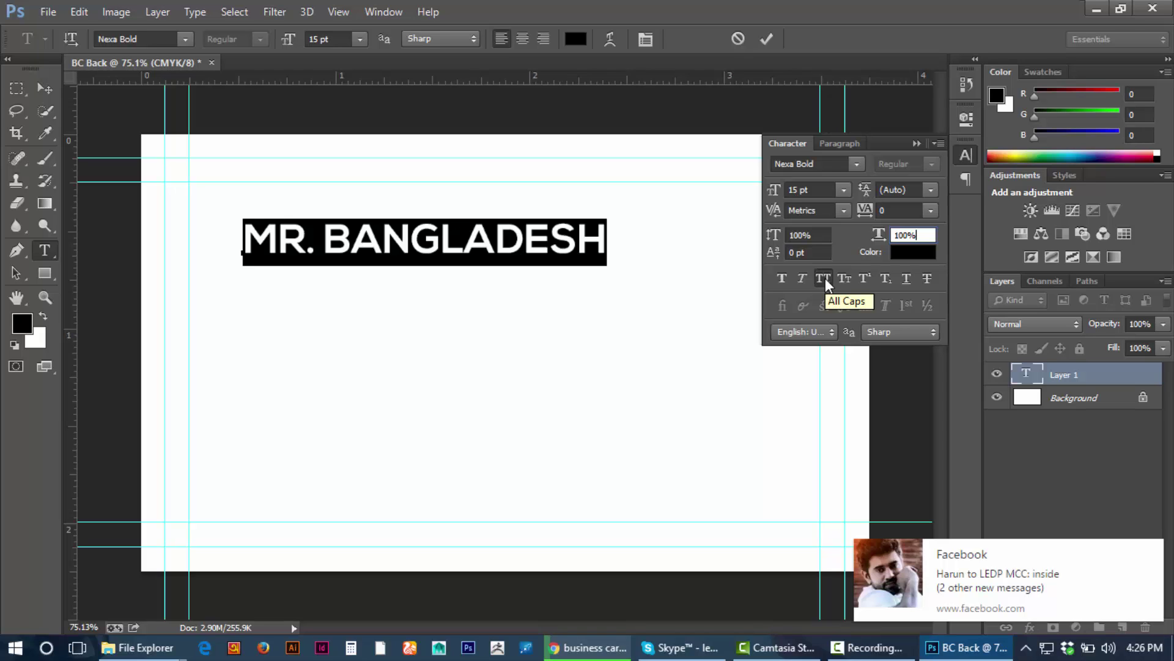
- Select the MR. BANGLADESH line, try and remove faux italic, then collapse the Character panel
left_click(383, 241)
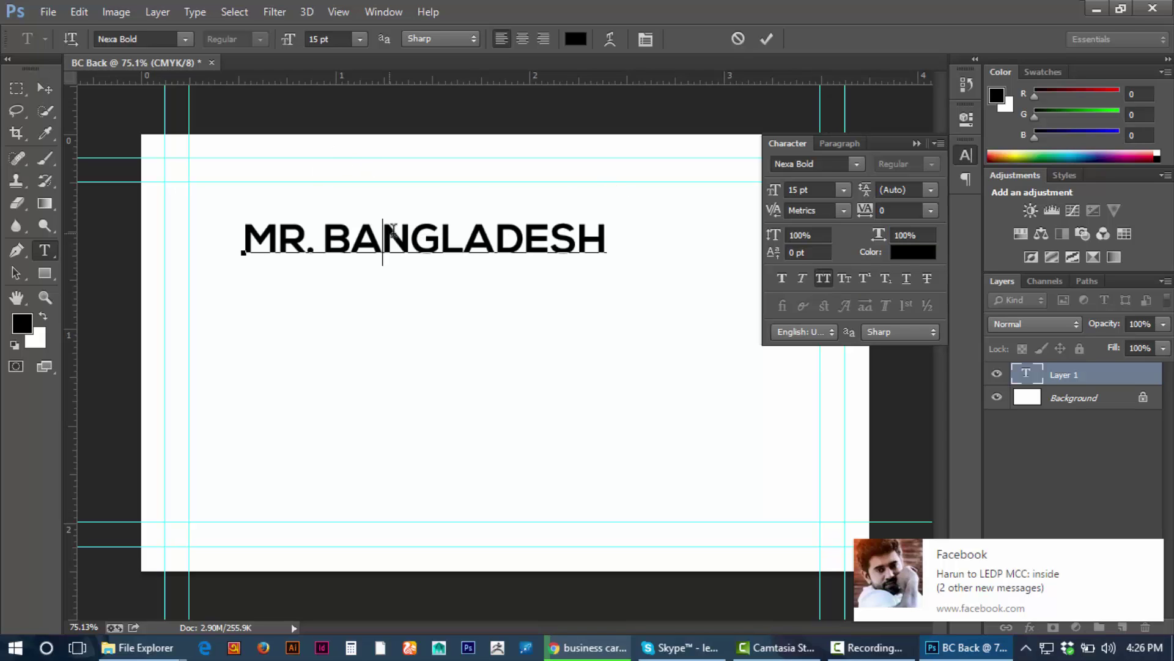
left_click_drag(611, 246, 208, 235)
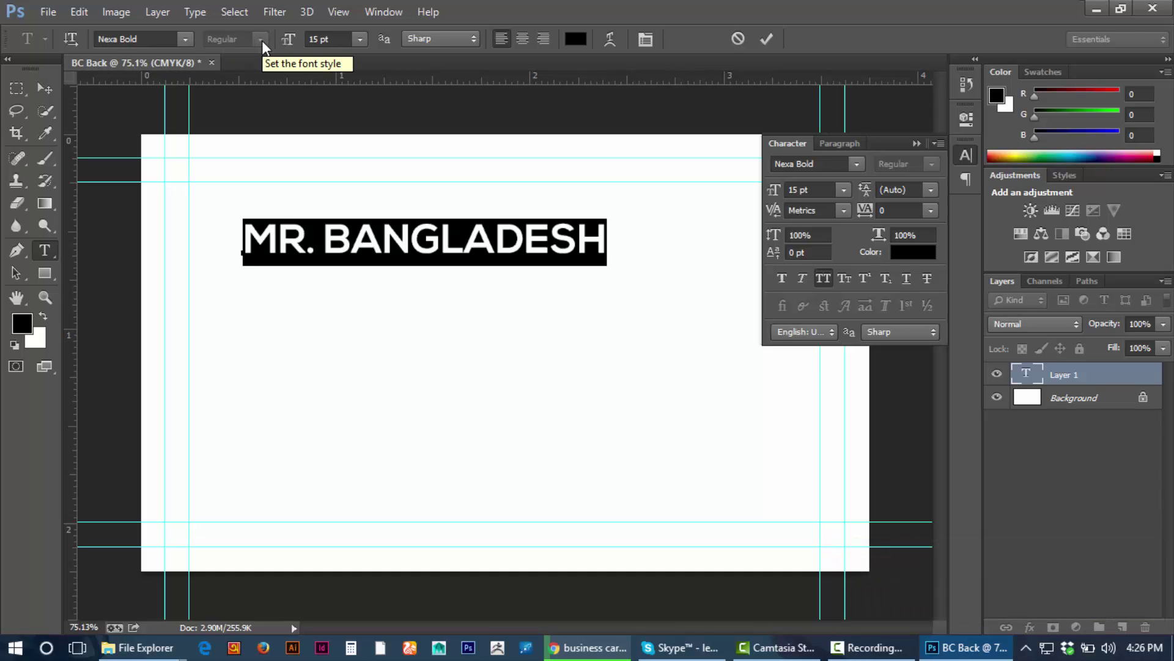
left_click(794, 277)
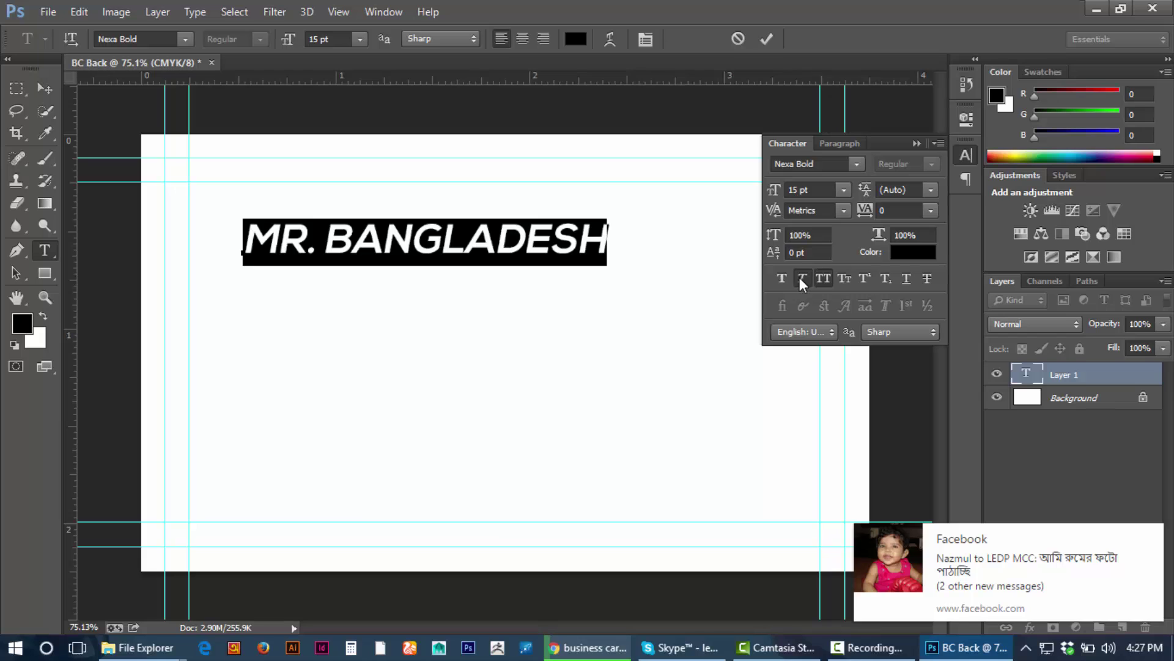
left_click(802, 278)
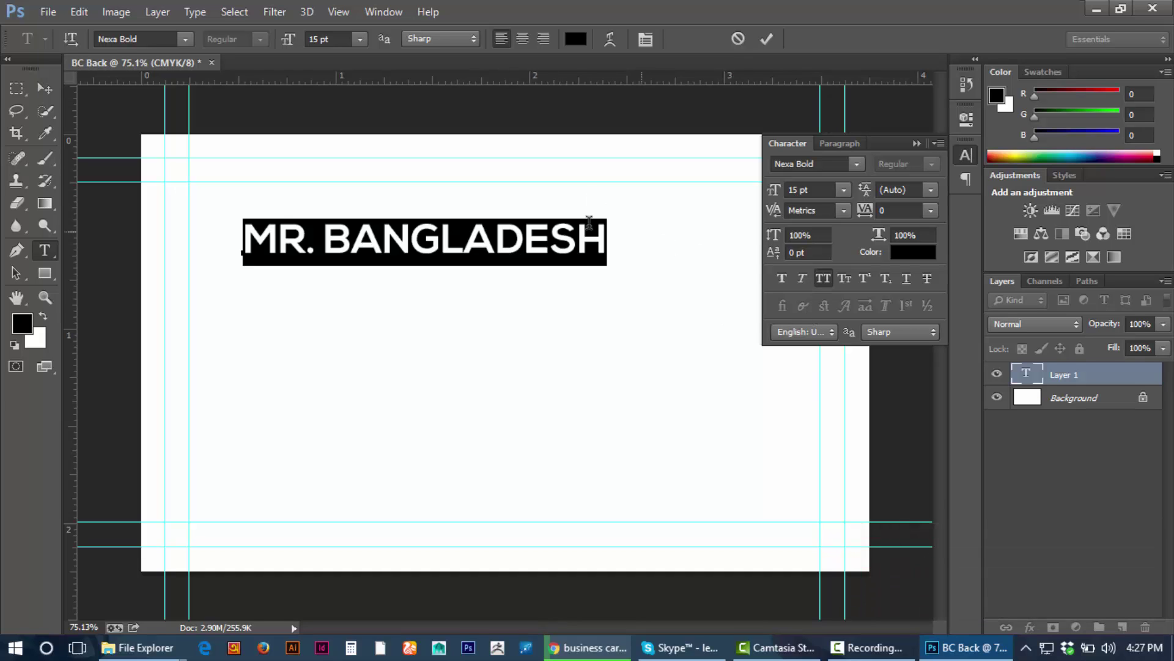
left_click(547, 222)
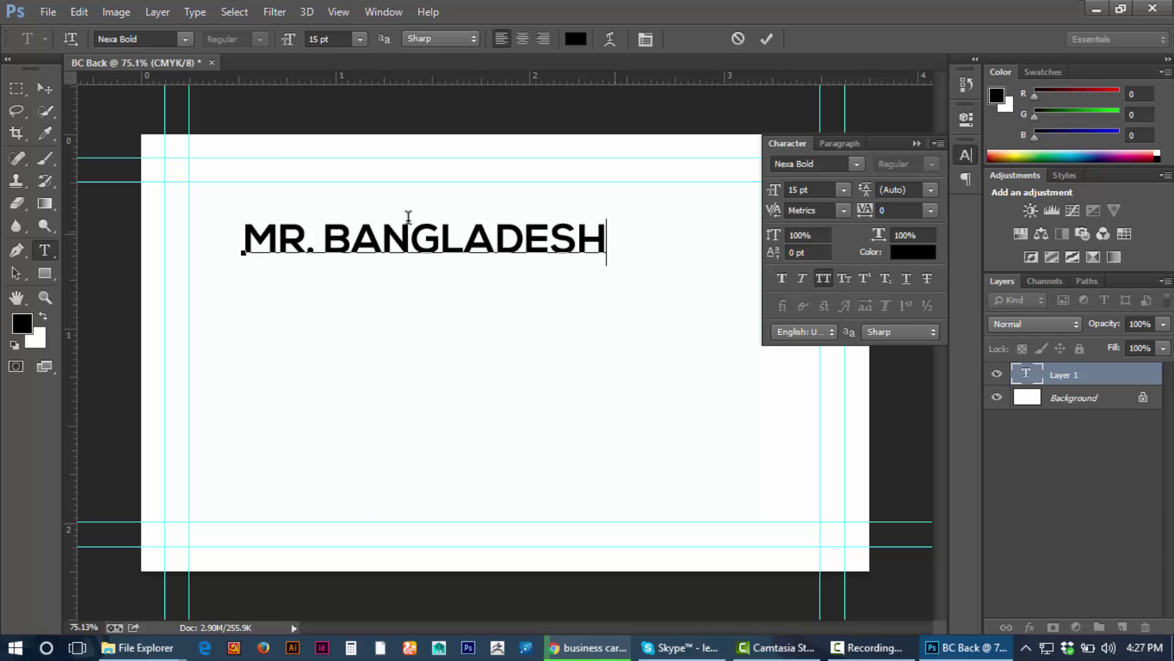
left_click_drag(609, 237, 134, 223)
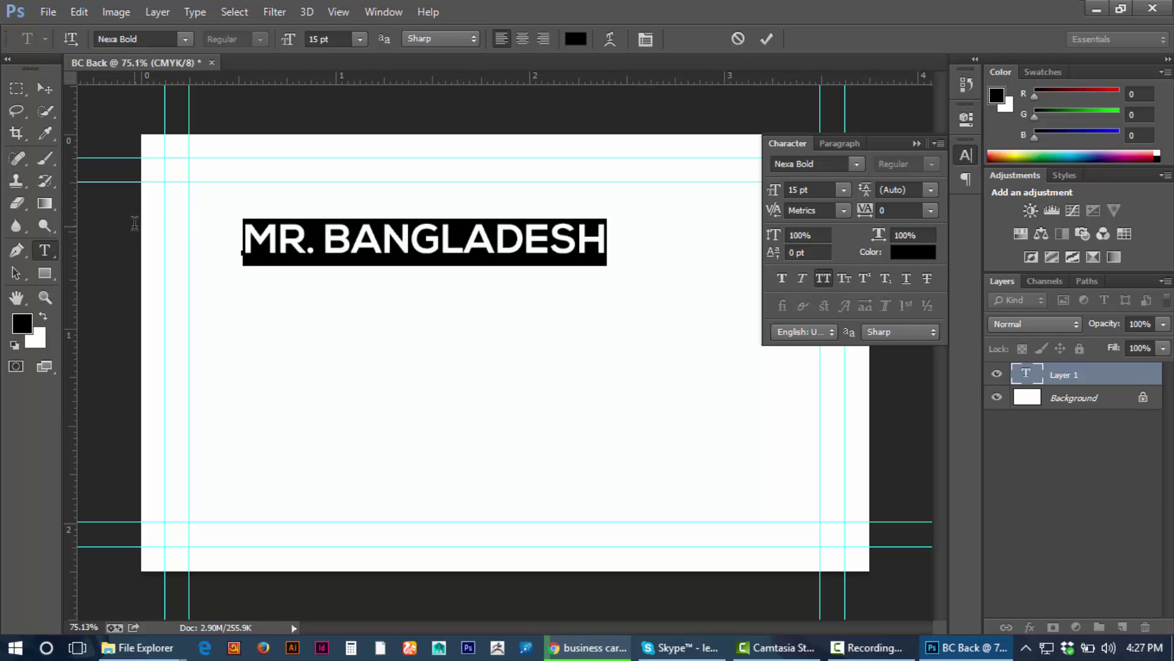
left_click(917, 142)
- Commit the heading text and drag it slightly down and left on the card
left_click(767, 39)
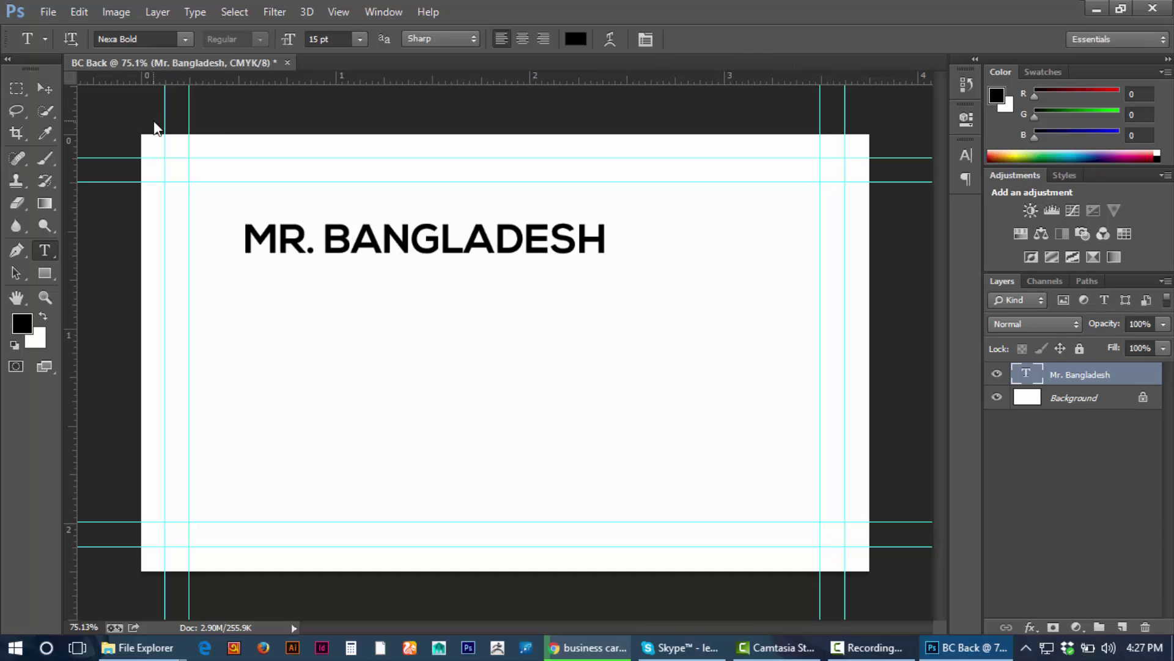
left_click(45, 88)
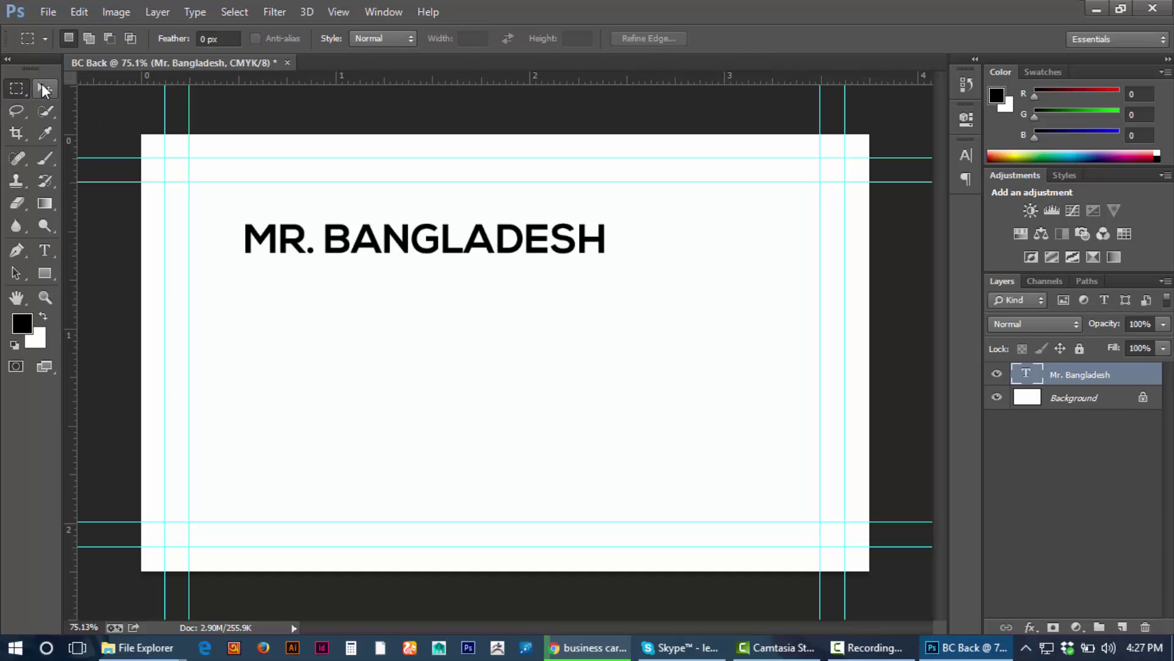
left_click_drag(398, 260, 412, 283)
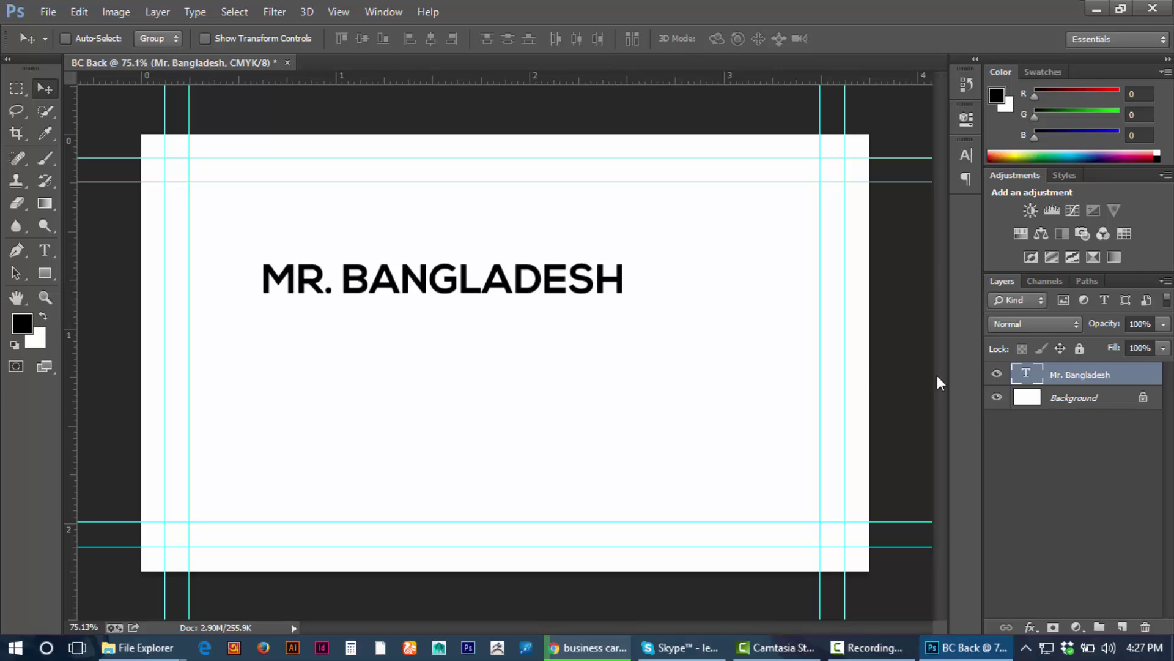
- Re-edit and recommit the heading text, then drag it down toward the card's middle
double_click(1018, 374)
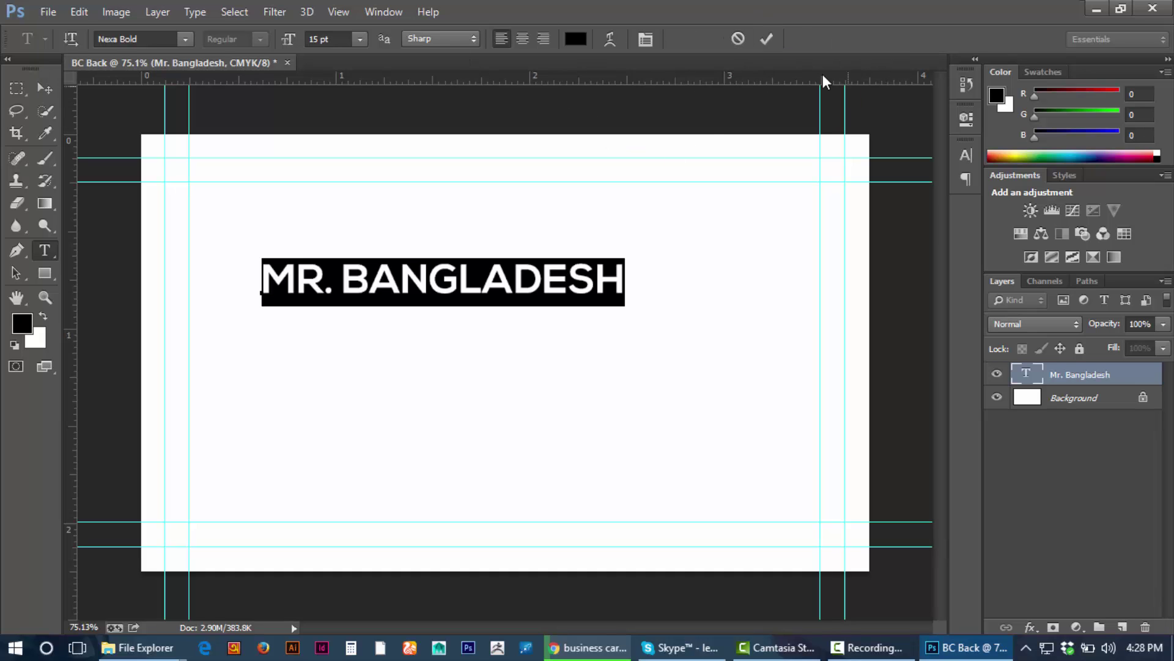
key("BackSpace")
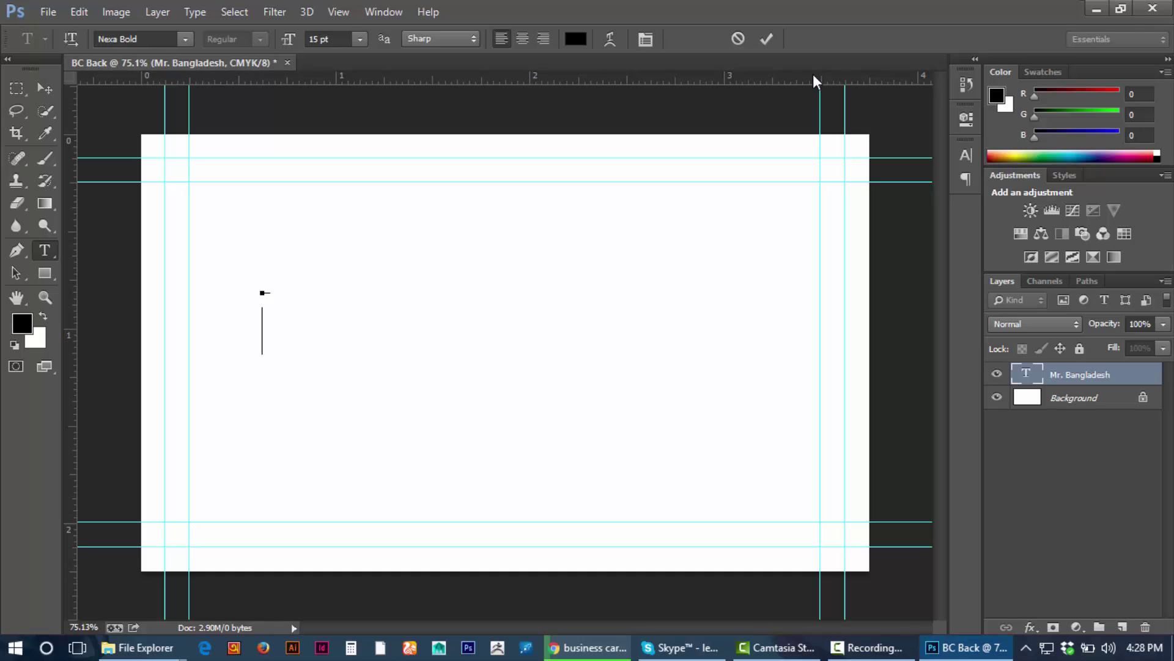
left_click(44, 87)
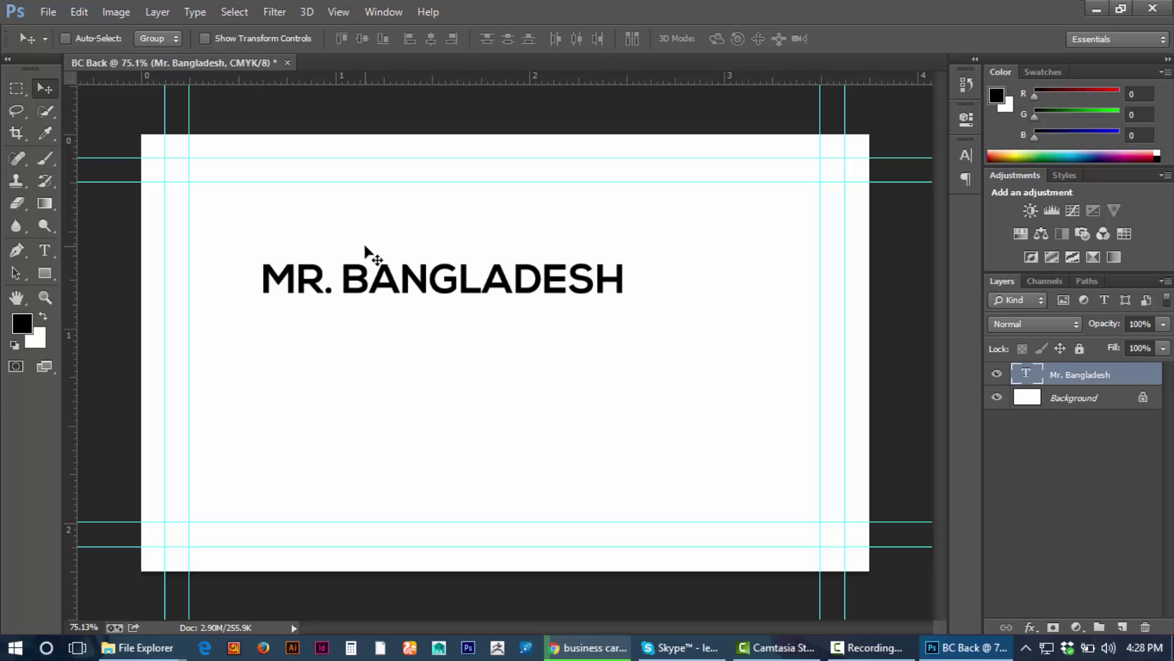
left_click(44, 251)
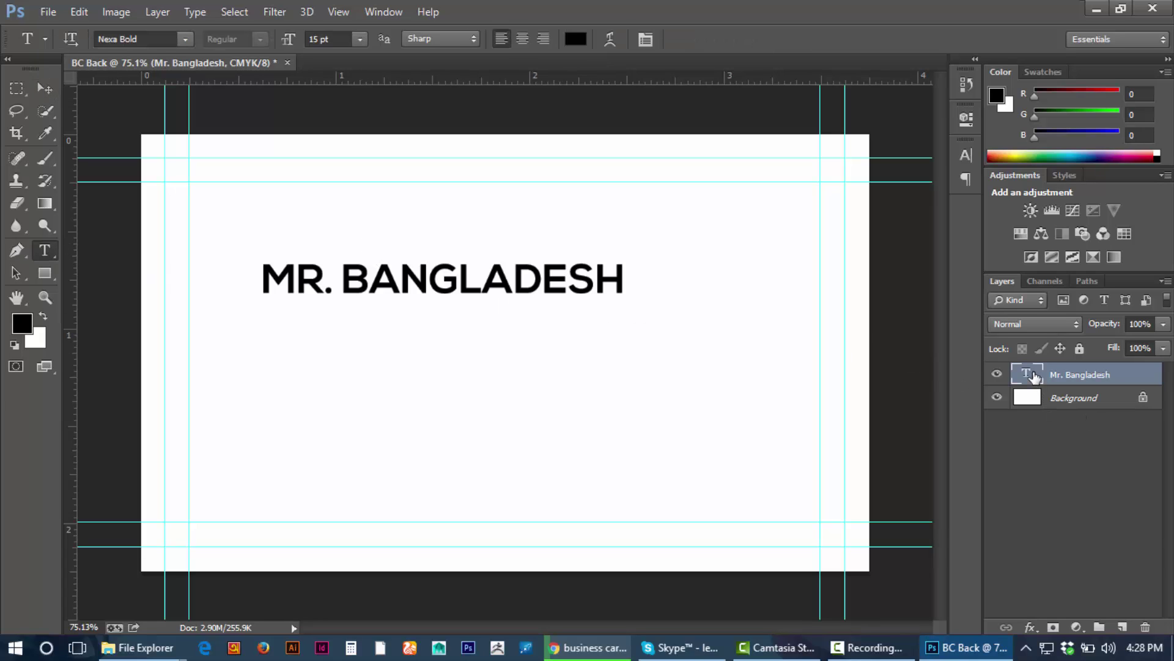
left_click(515, 278)
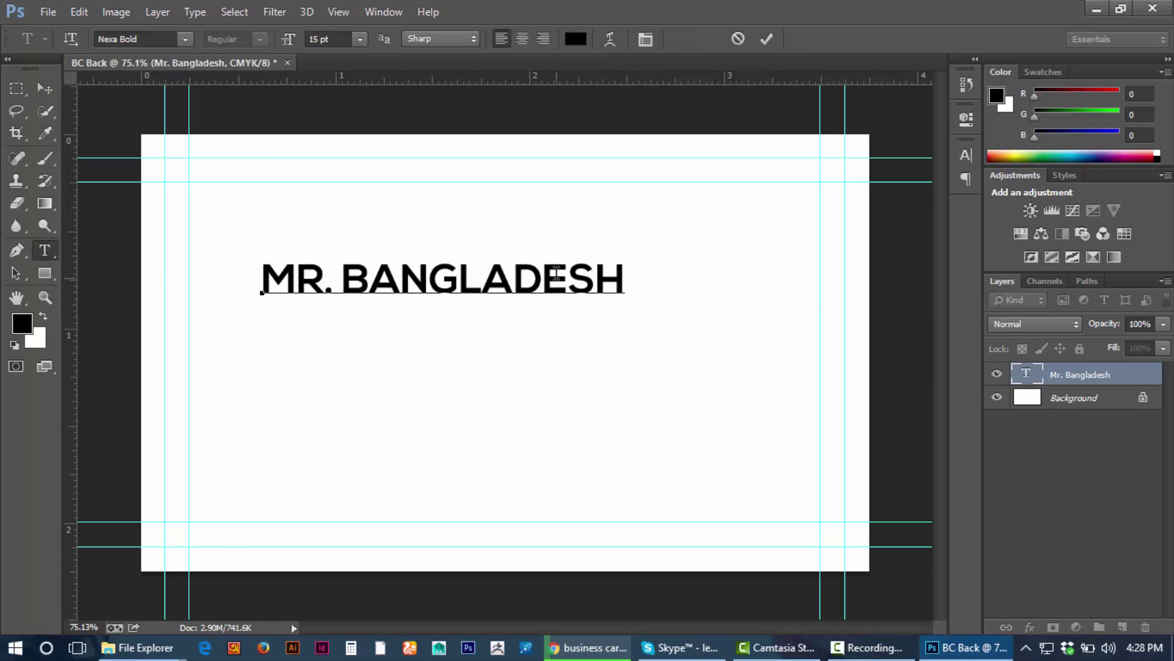
left_click(767, 39)
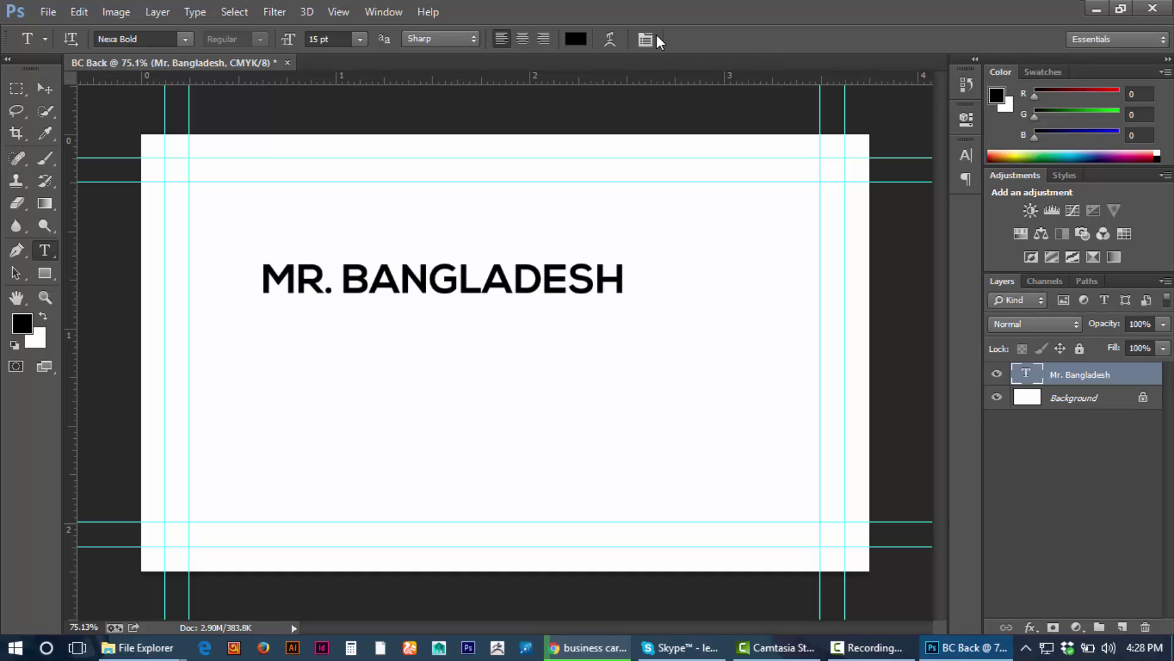
left_click(53, 79)
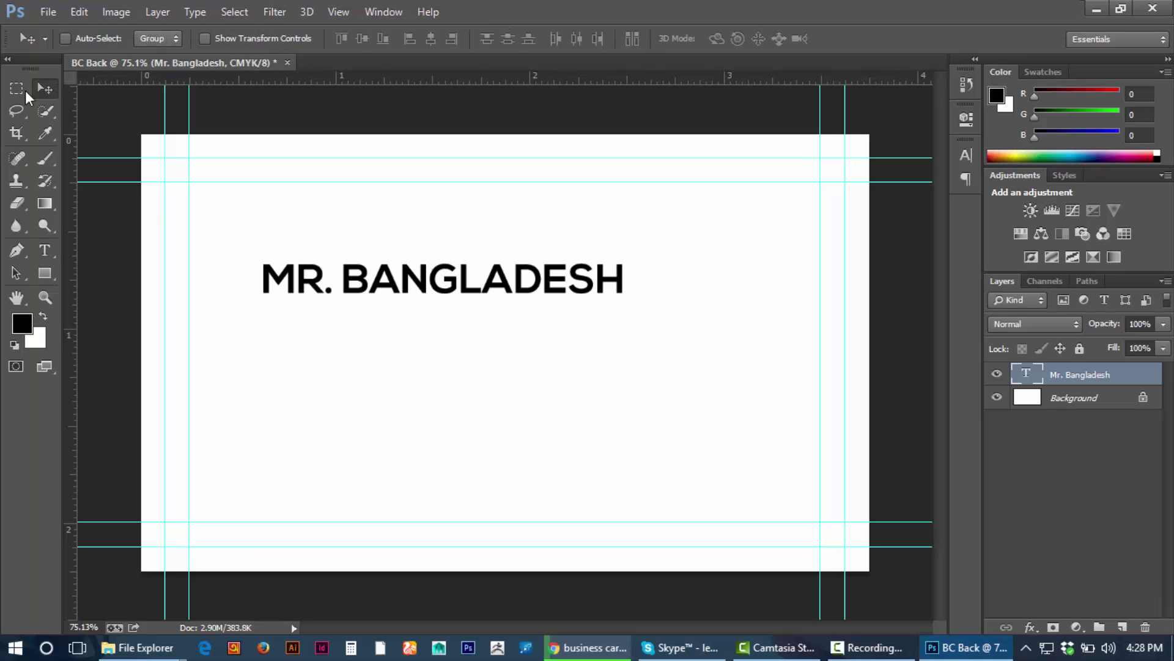
left_click_drag(699, 229, 503, 370)
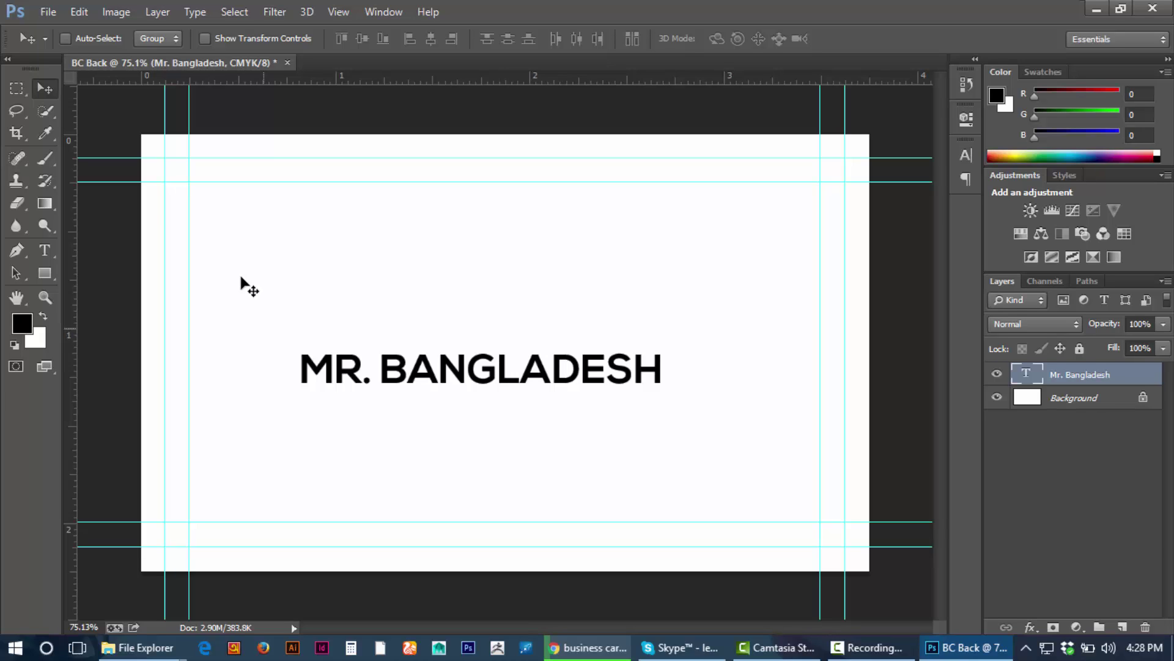
left_click(18, 89)
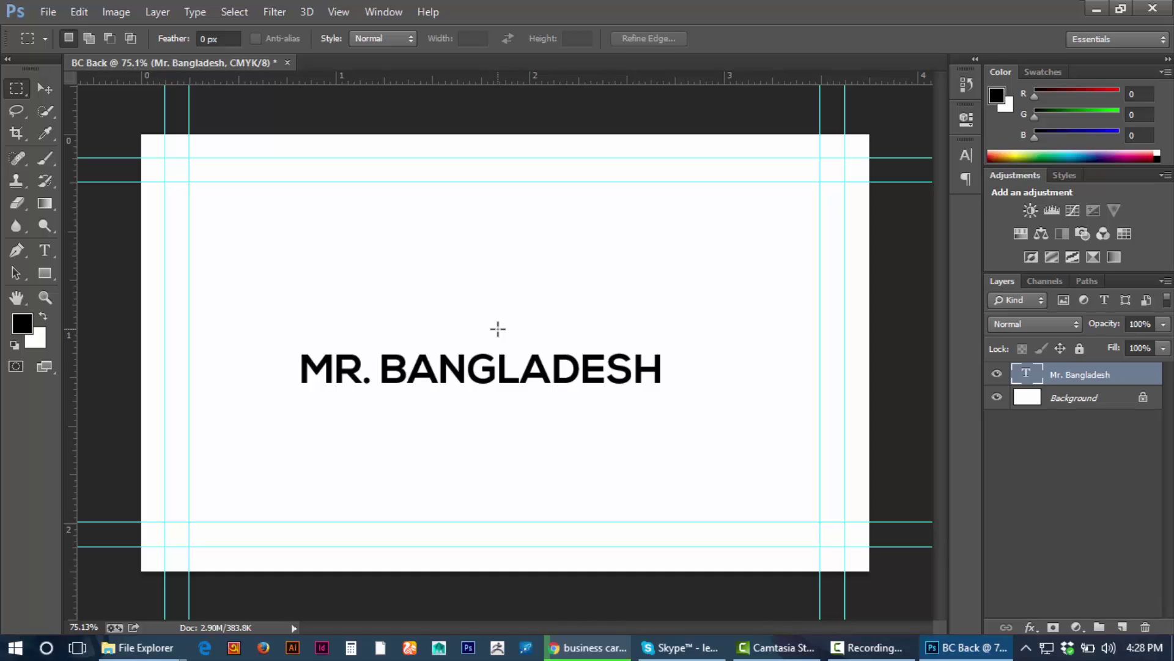
left_click(1061, 398)
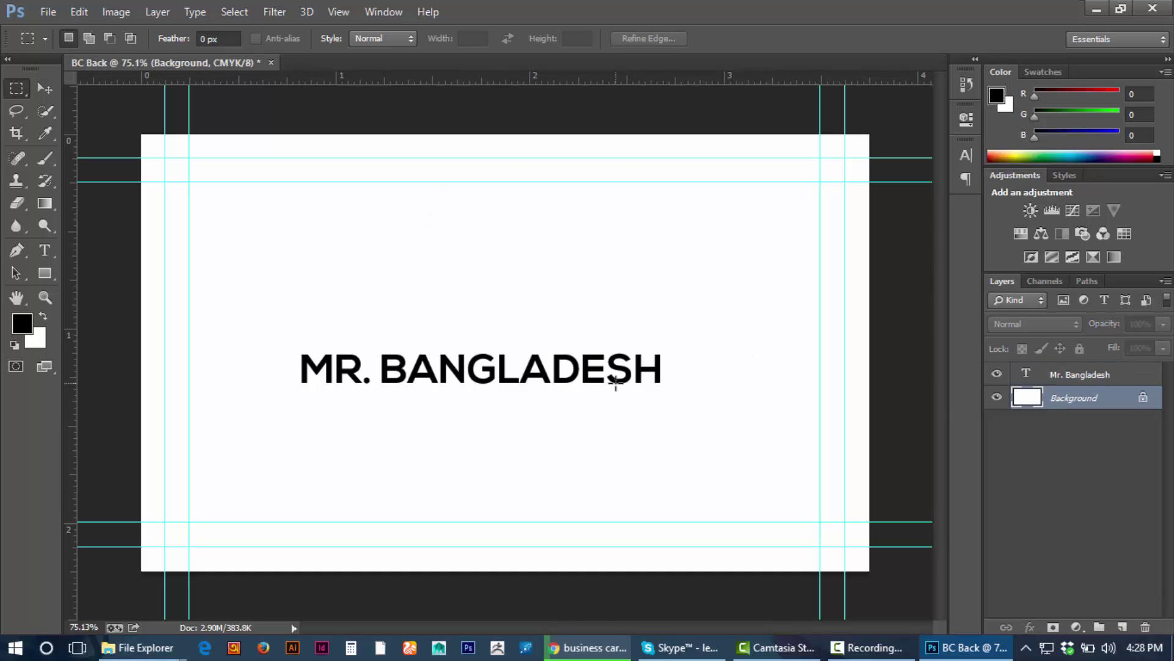
left_click_drag(360, 294, 645, 281)
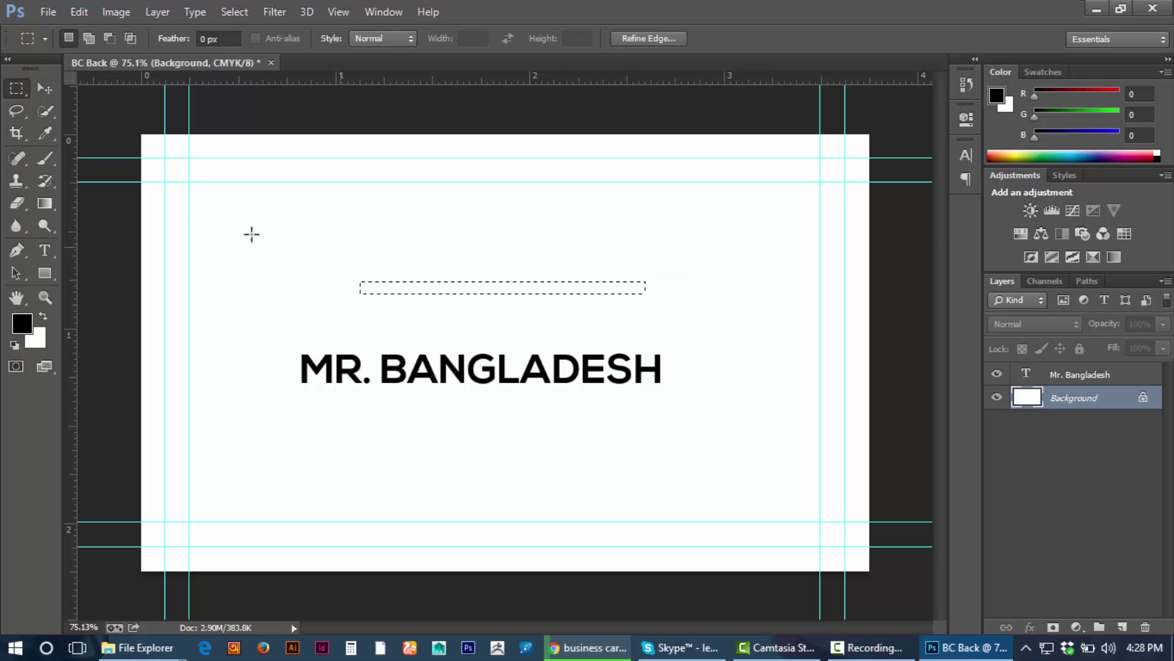
left_click(150, 175)
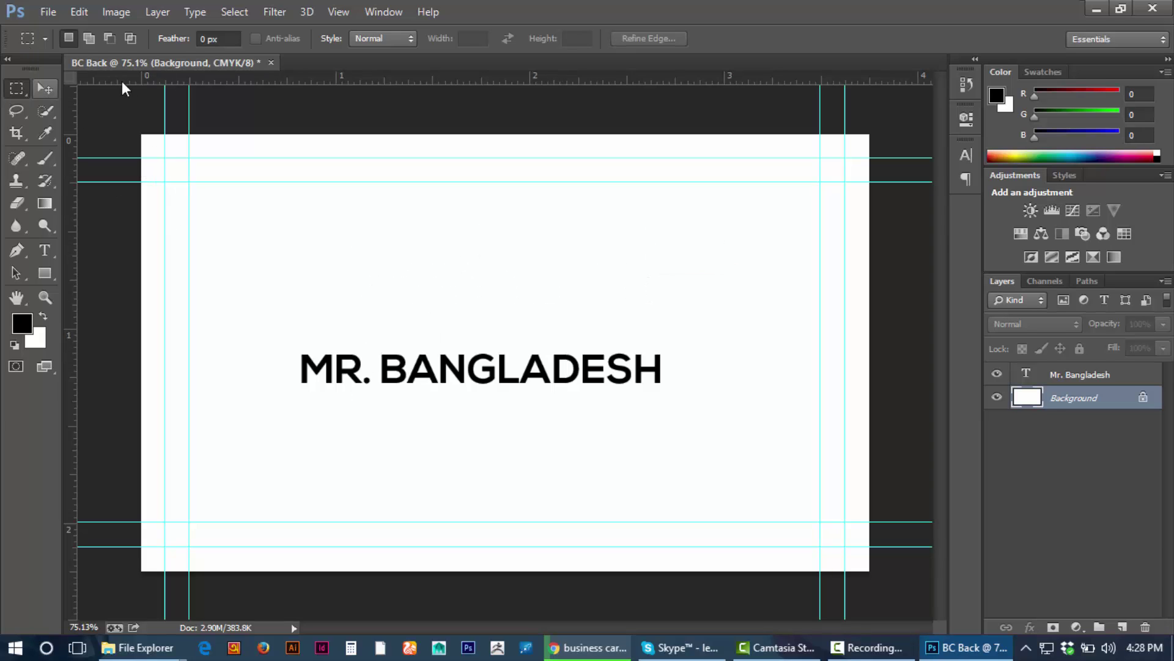
left_click(45, 86)
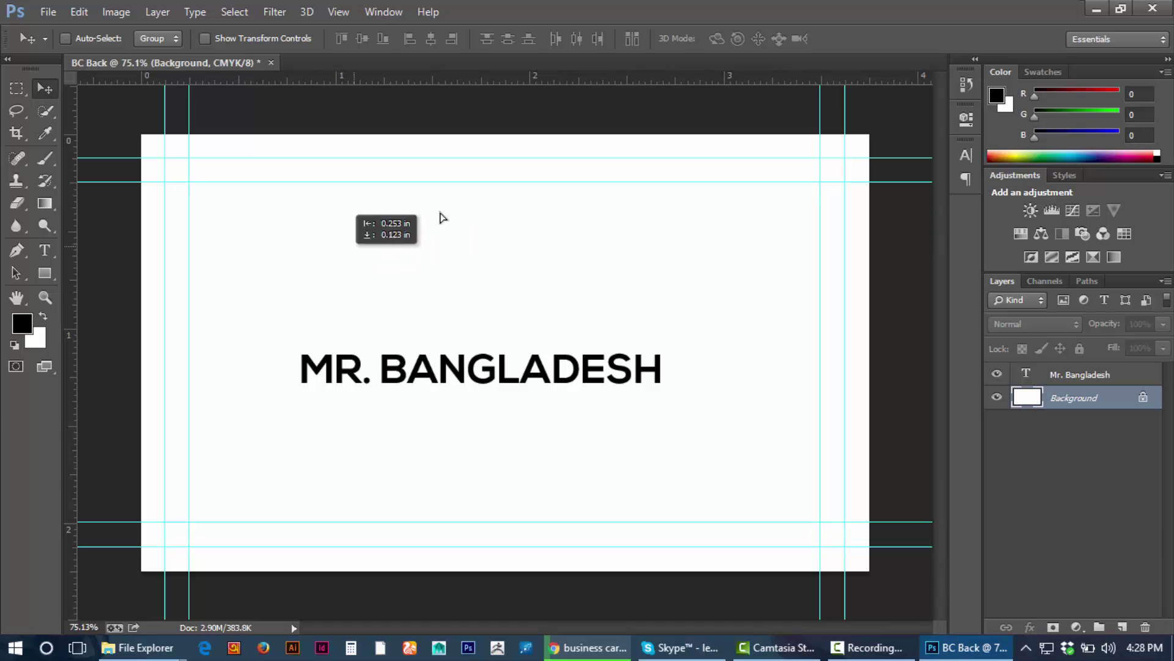
left_click(569, 236)
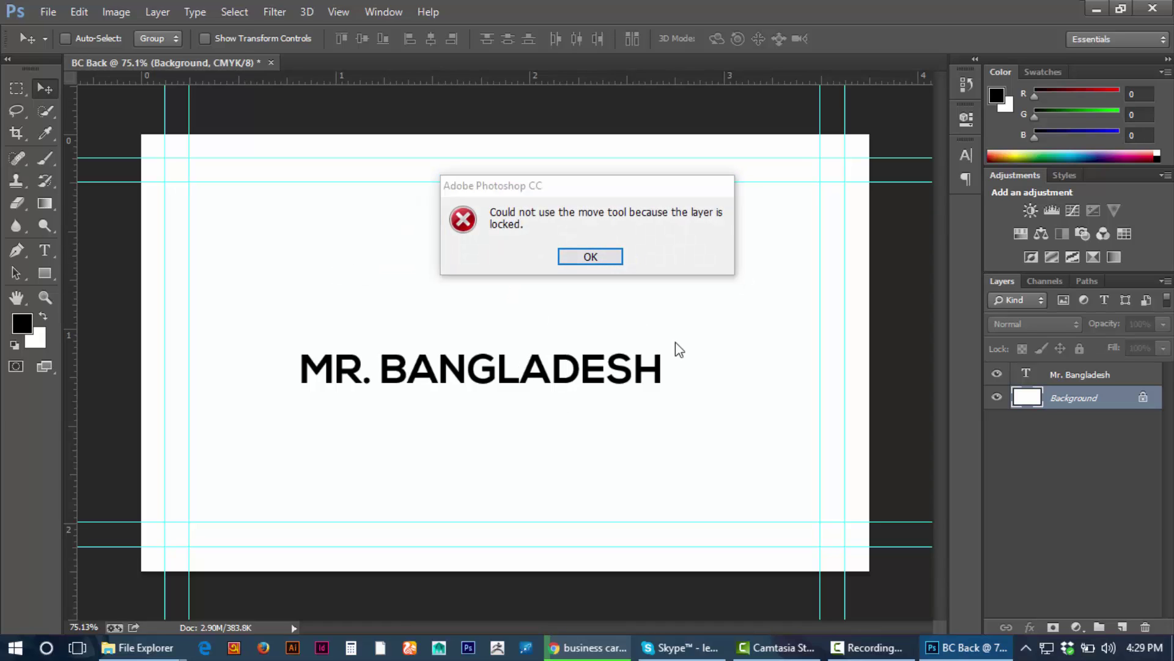
left_click(578, 257)
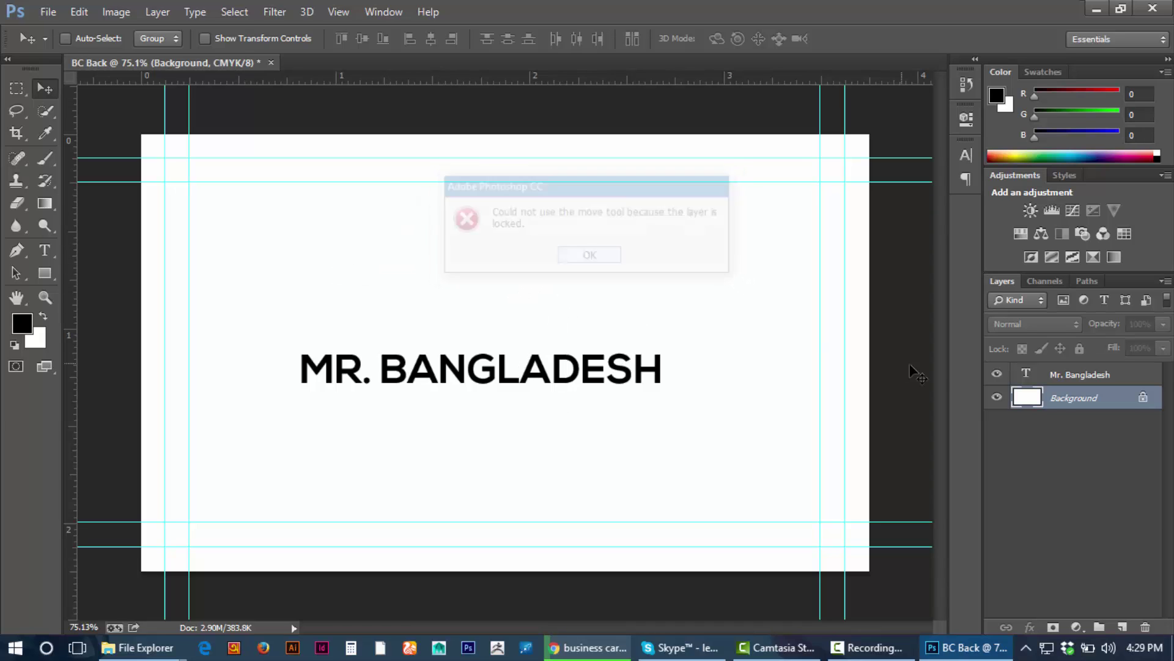
- Drag the MR. BANGLADESH layer into the card's upper-left area, nudging it slightly right
left_click(1083, 376)
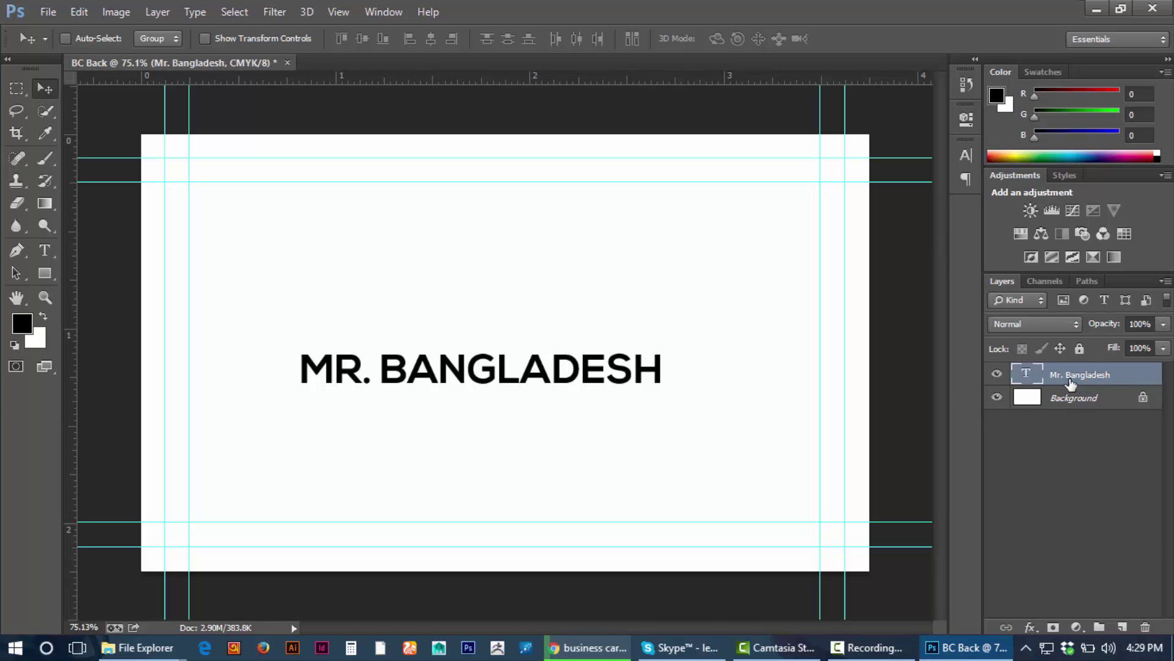
left_click_drag(558, 374, 456, 341)
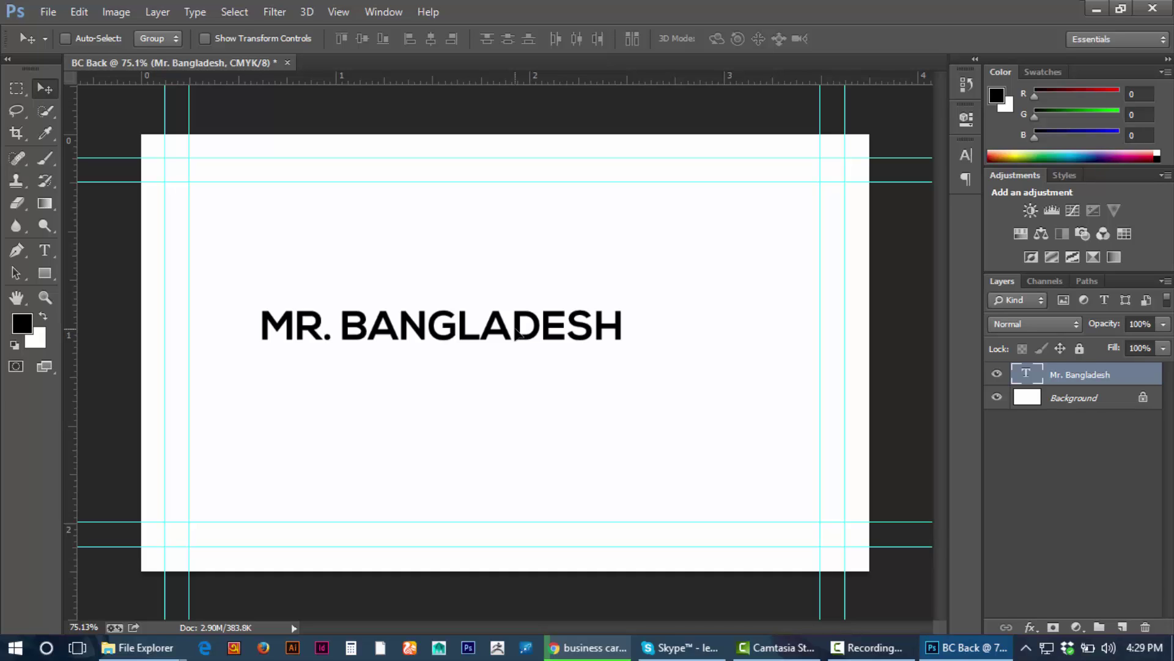
mouse_move(554, 344)
left_mouse_down()
mouse_move(531, 218)
mouse_move(548, 325)
left_mouse_up()
key("ctrl+minus")
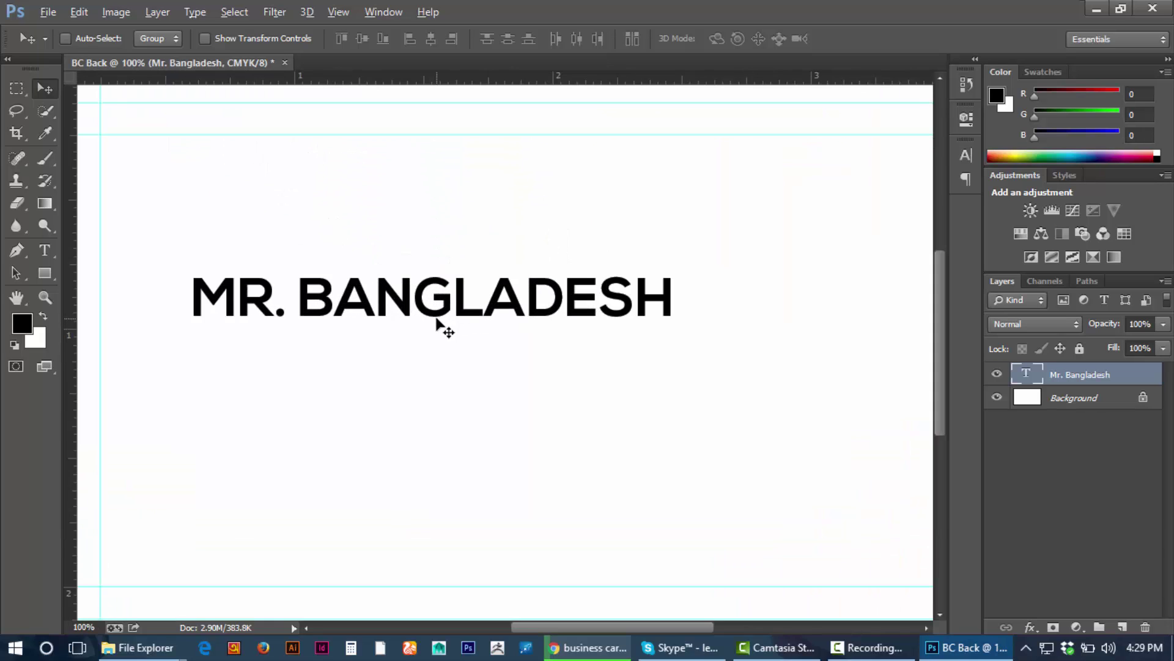
key("alt")
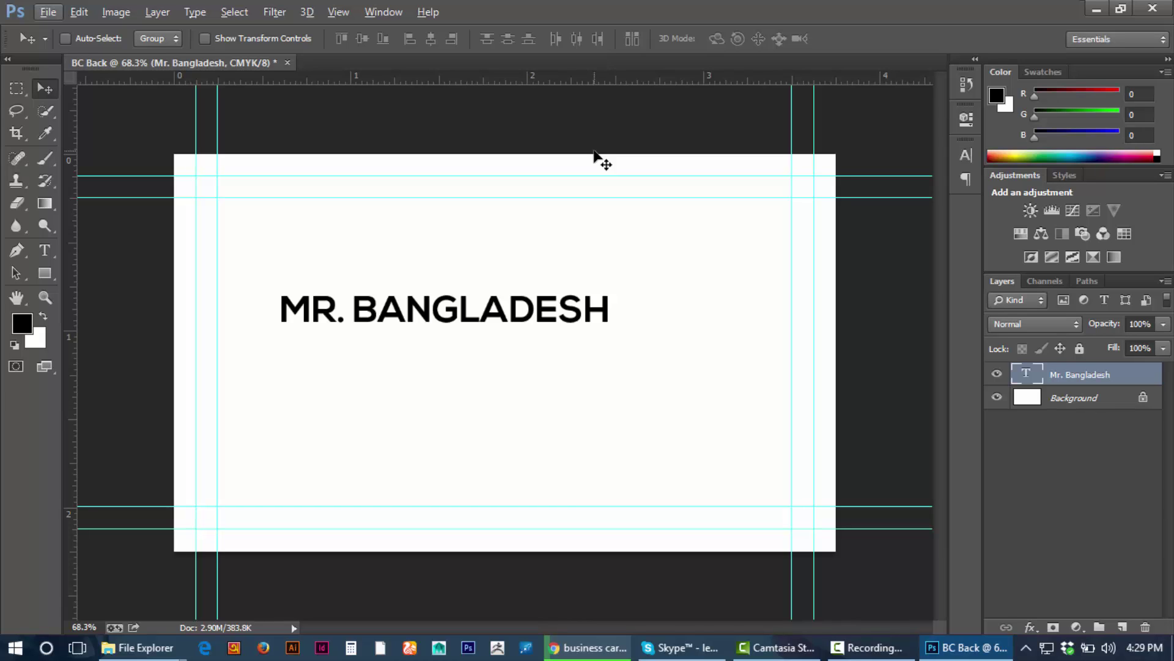
scroll(251, 178, "up", 1)
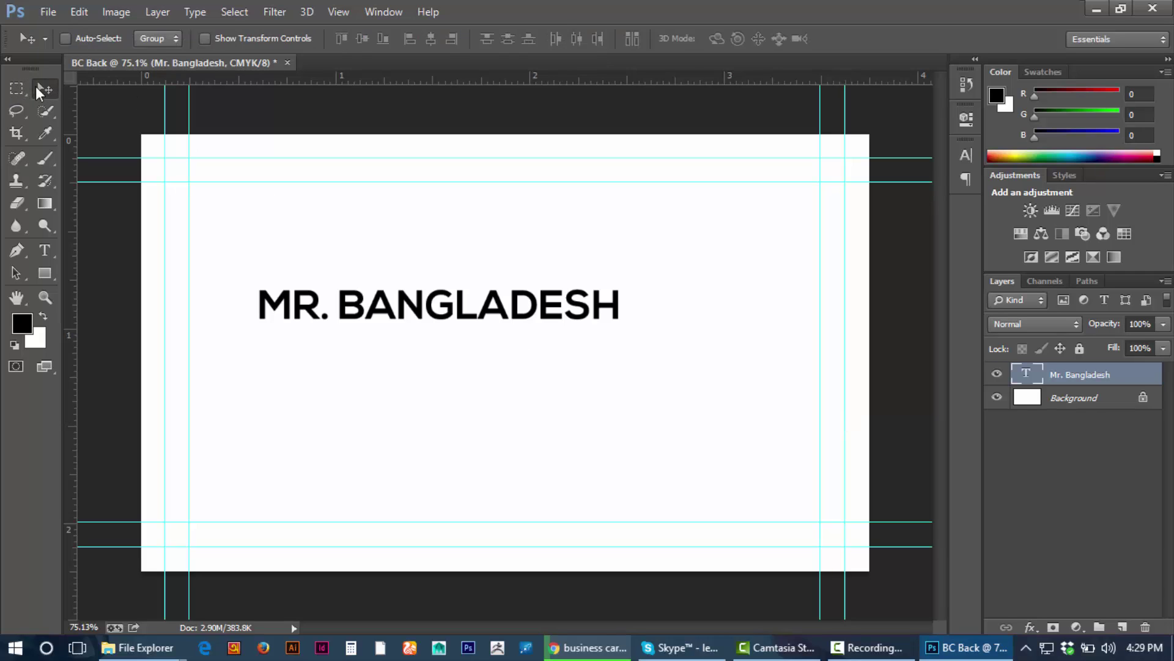
left_click_drag(394, 313, 303, 272)
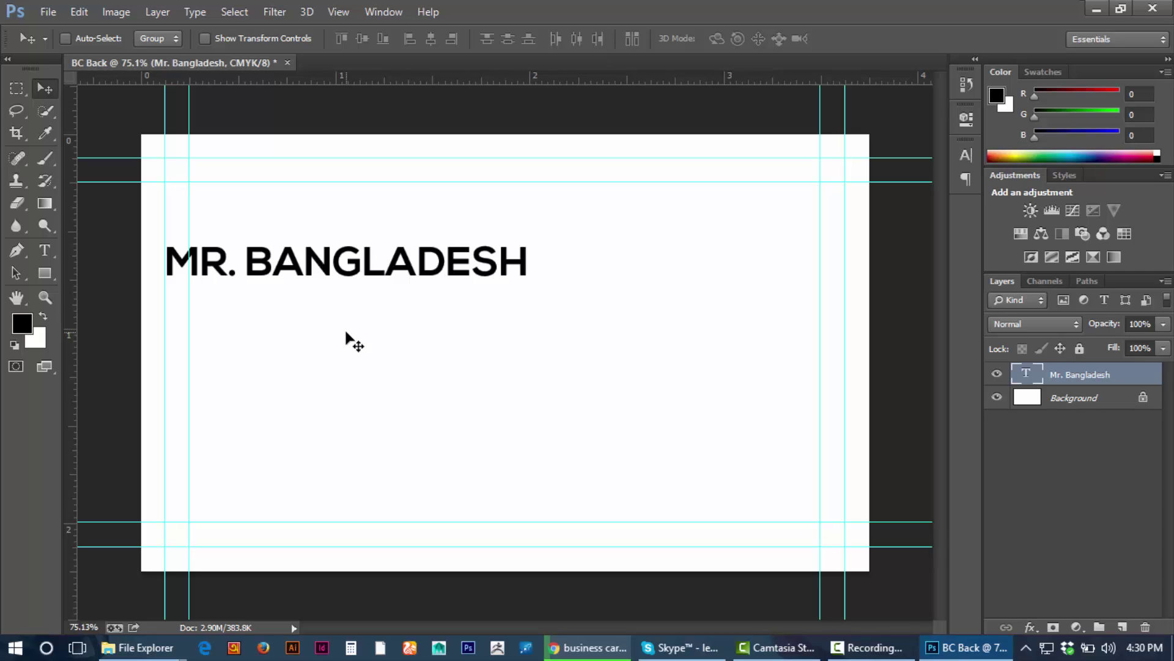
left_click_drag(283, 269, 307, 255)
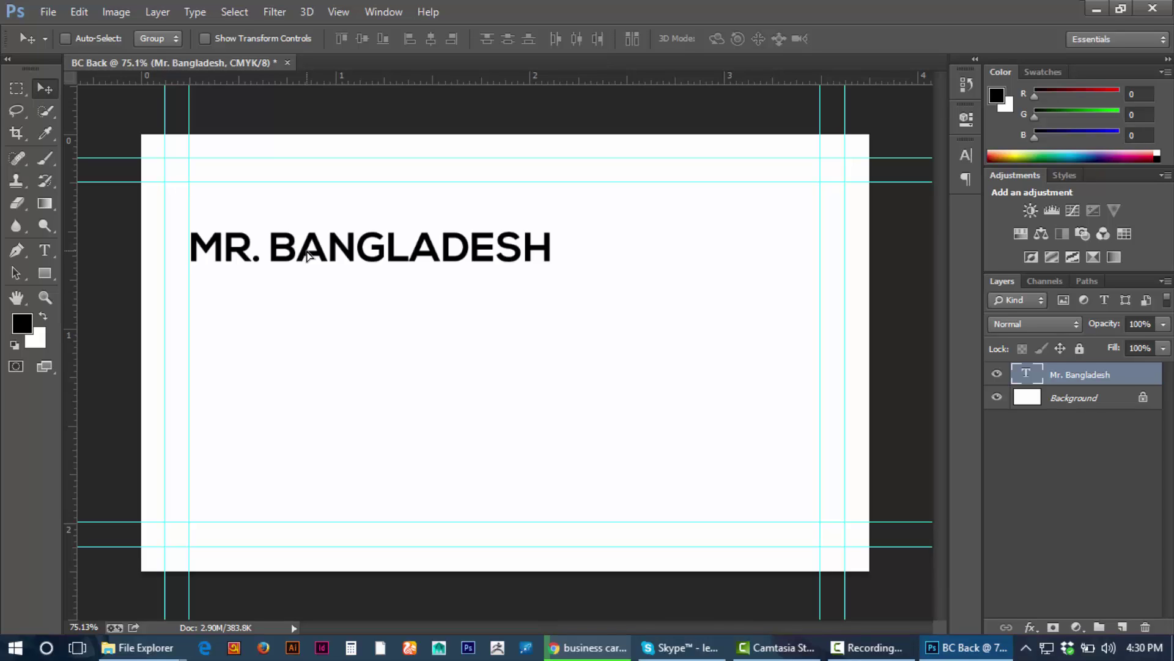
left_click_drag(308, 256, 340, 252)
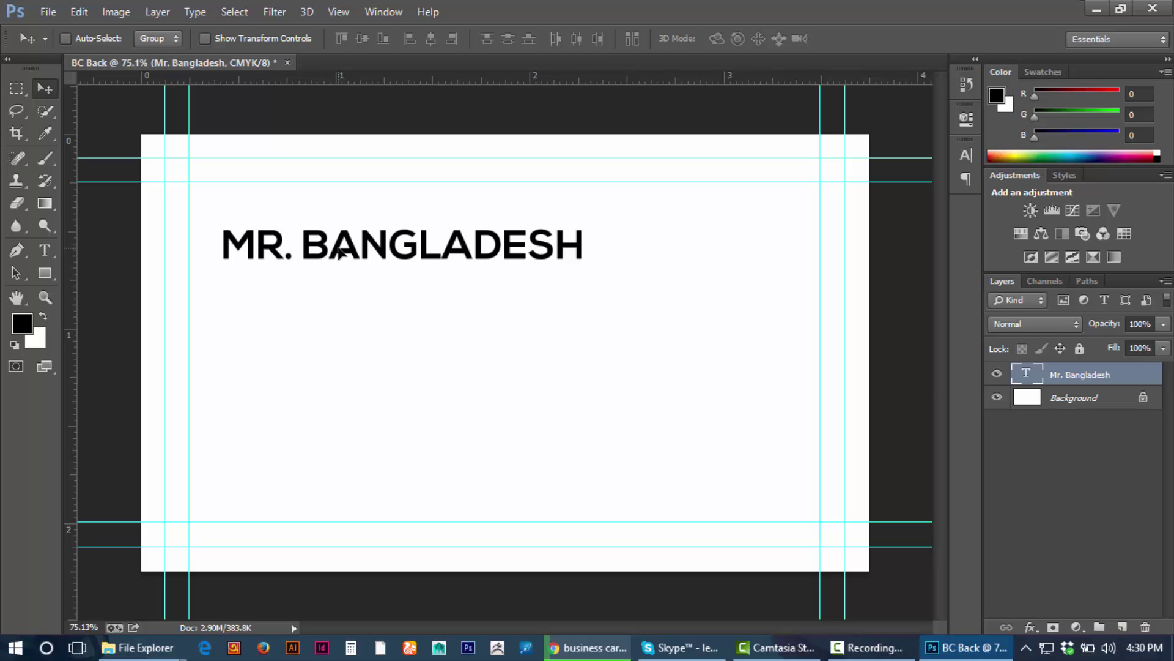
- Reduce the MR. BANGLADESH headline to 14 pt and commit the edit
double_click(1027, 372)
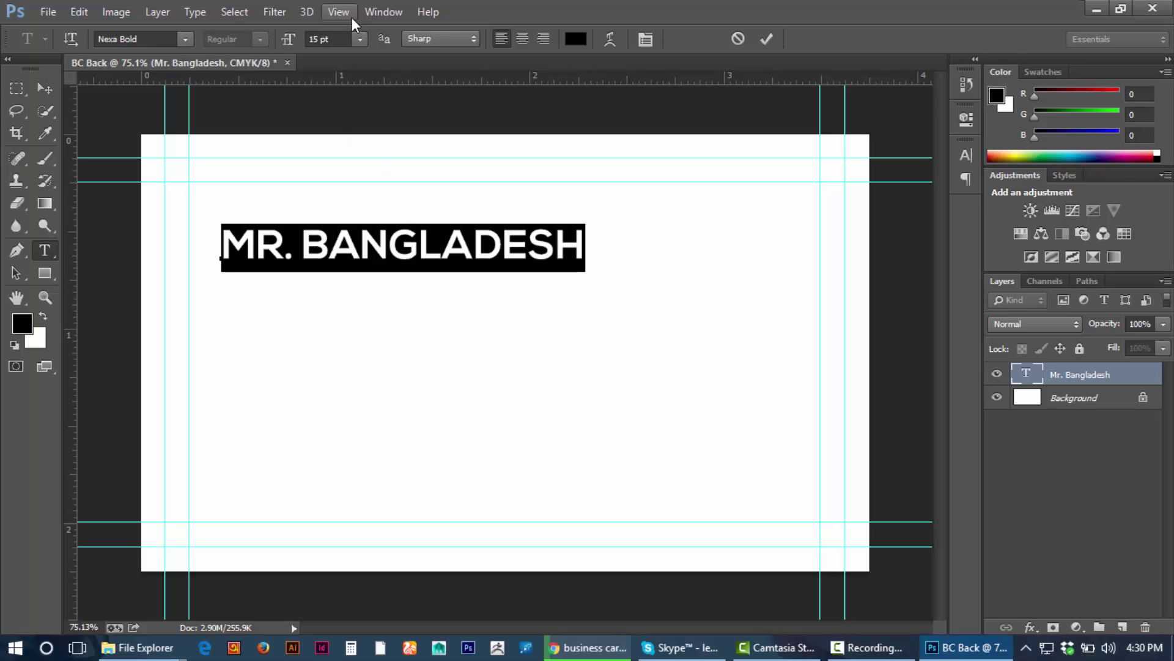
left_click(345, 36)
key("Down")
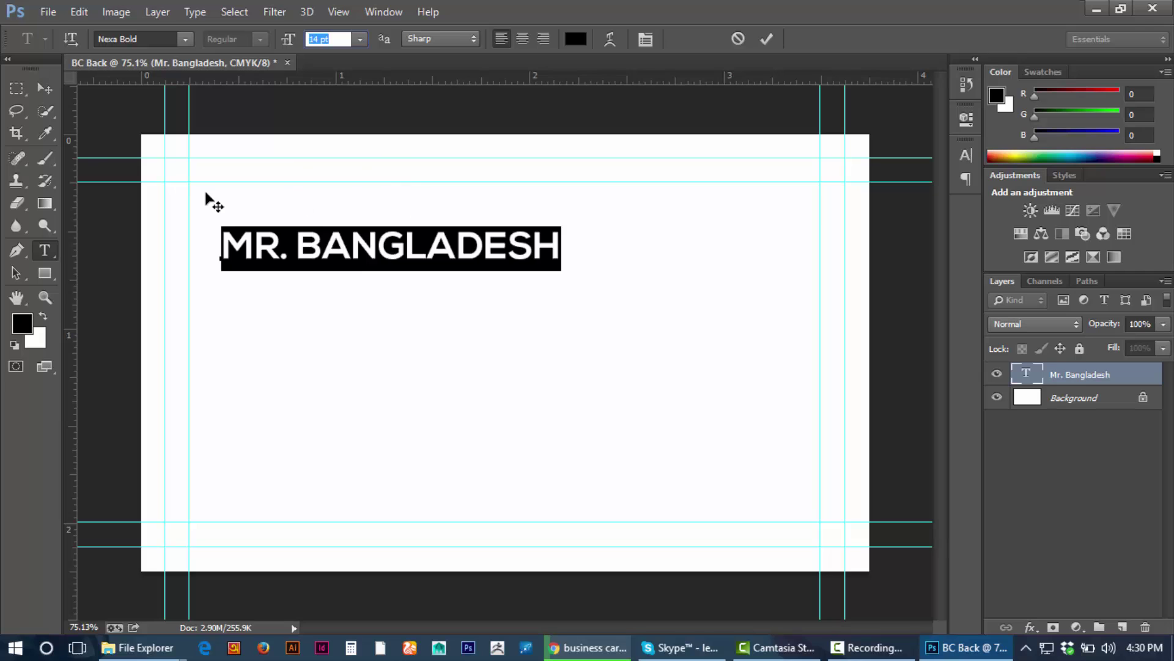
left_click(46, 88)
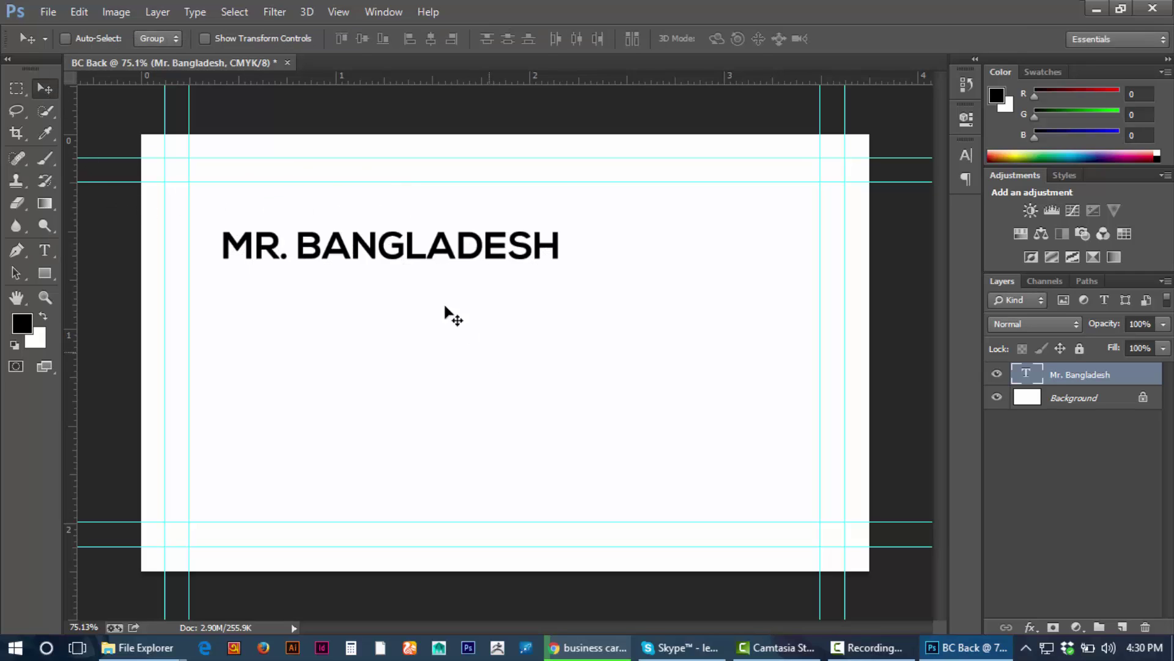
- Shift the headline rightward so it sits nearer the top centre of the card
left_click_drag(419, 259, 401, 258)
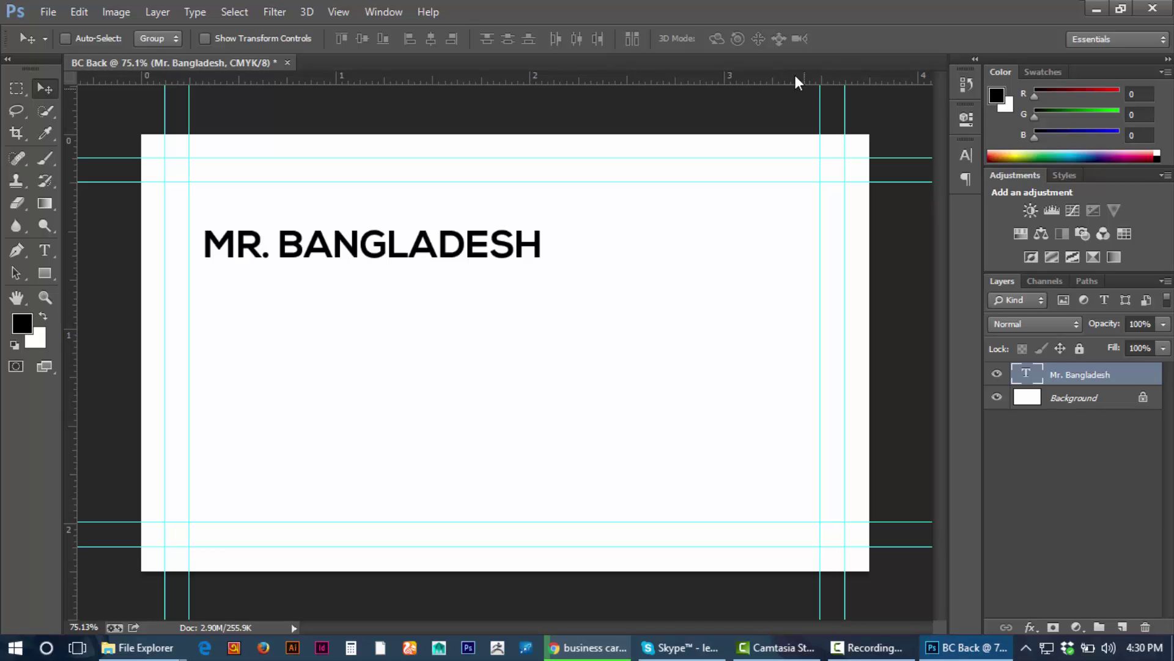
left_click_drag(404, 250, 518, 235)
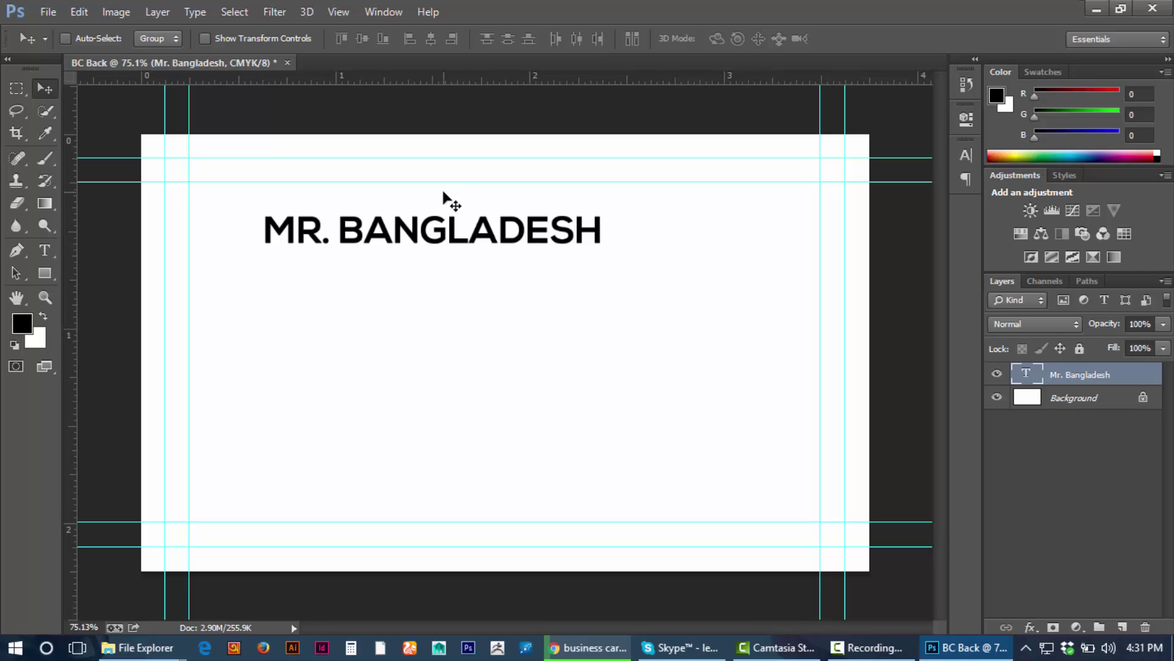
left_click_drag(431, 232, 476, 235)
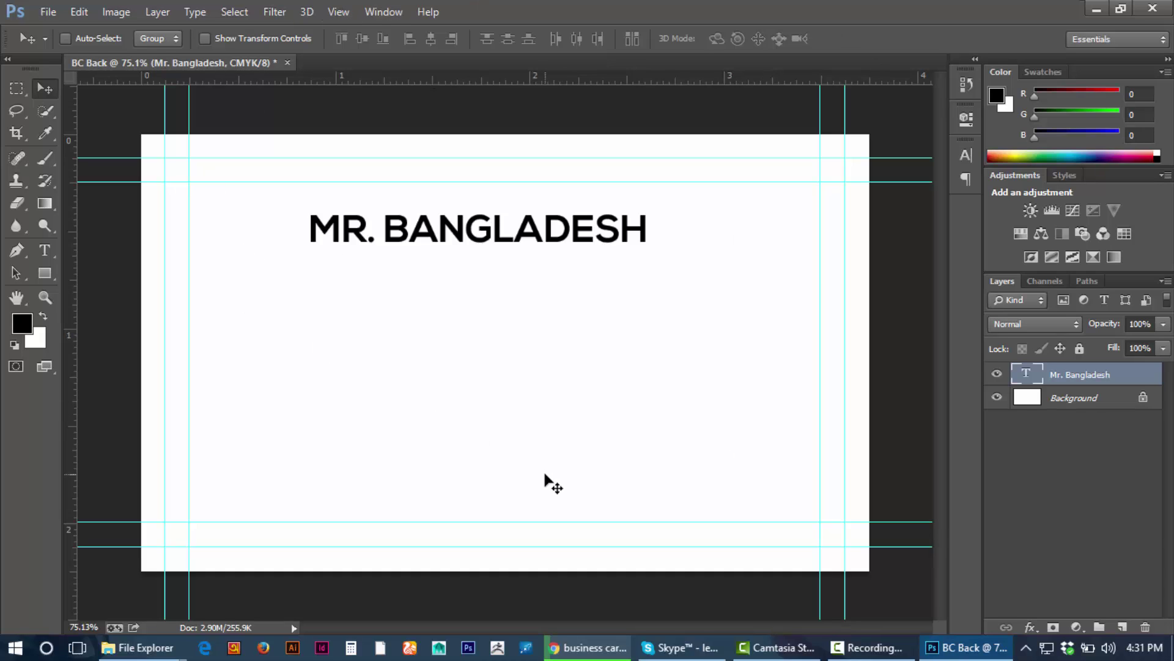
mouse_move(467, 231)
left_mouse_down()
mouse_move(461, 278)
mouse_move(471, 231)
left_mouse_up()
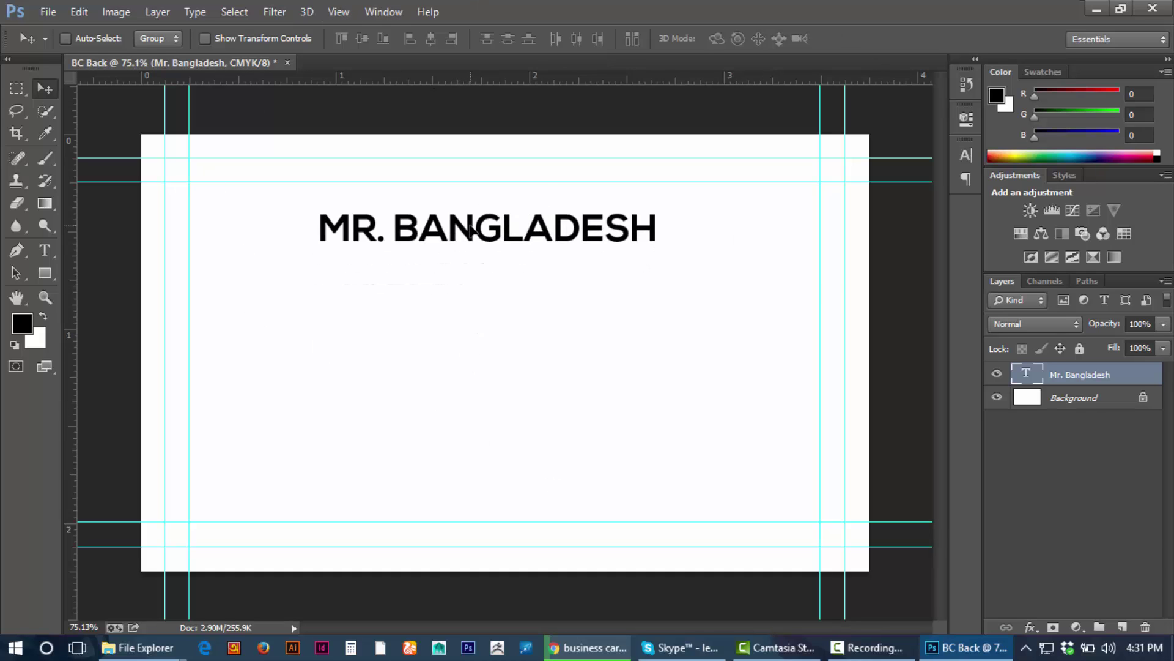
- Alt-drag the MR. BANGLADESH text downward to create a copy just beneath it
right_click(1123, 376)
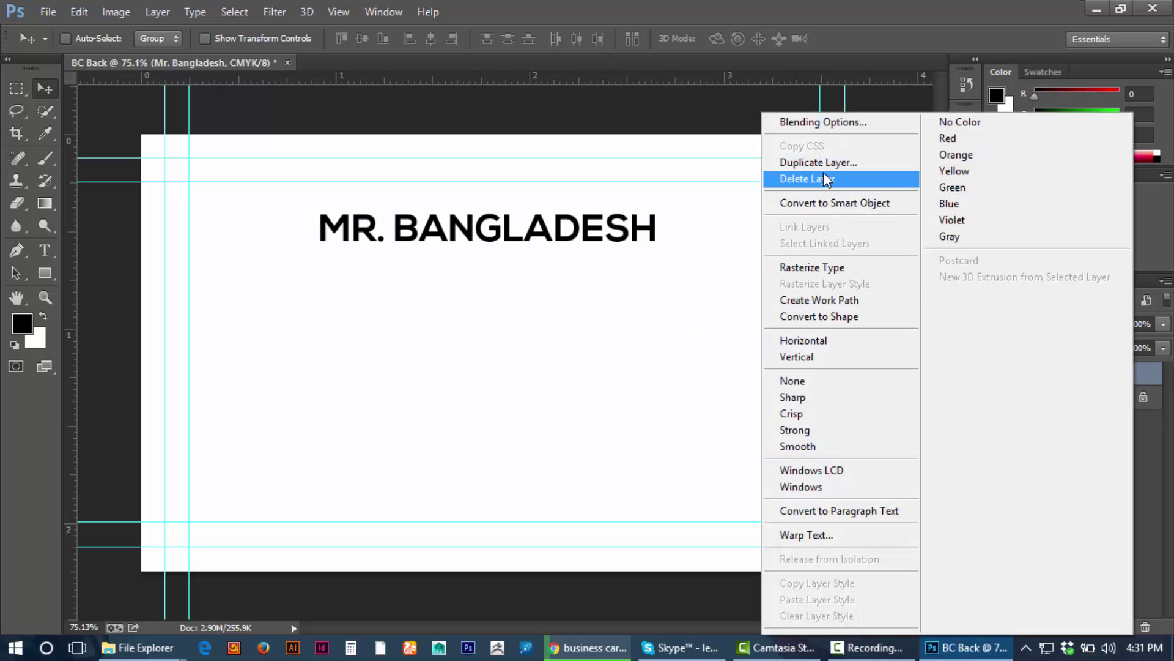
left_click(559, 313)
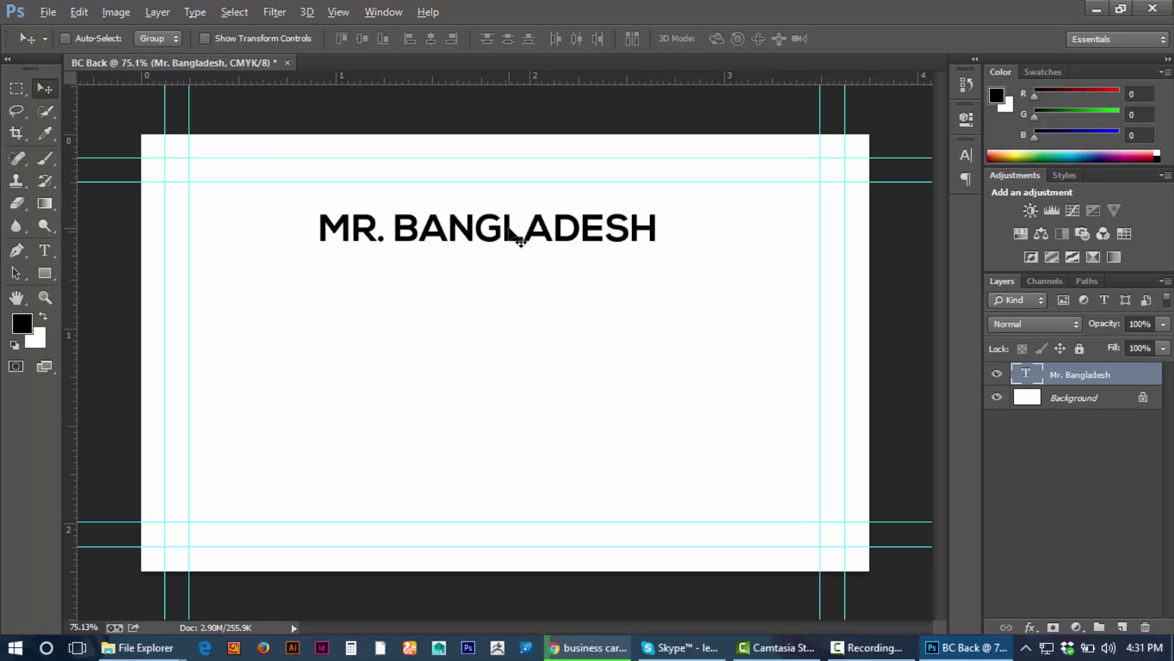
left_click_drag(510, 232, 515, 278)
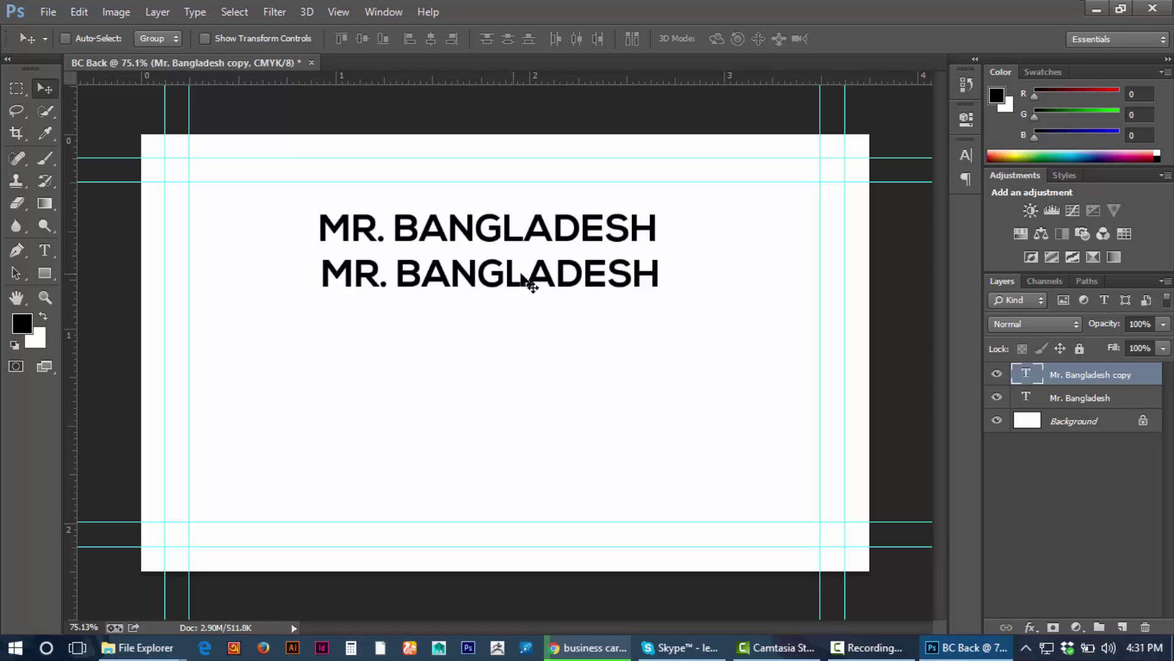
- Retype the copy as GRAPHIC DESIGNER and place it just under MR. BANGLADESH
double_click(1025, 374)
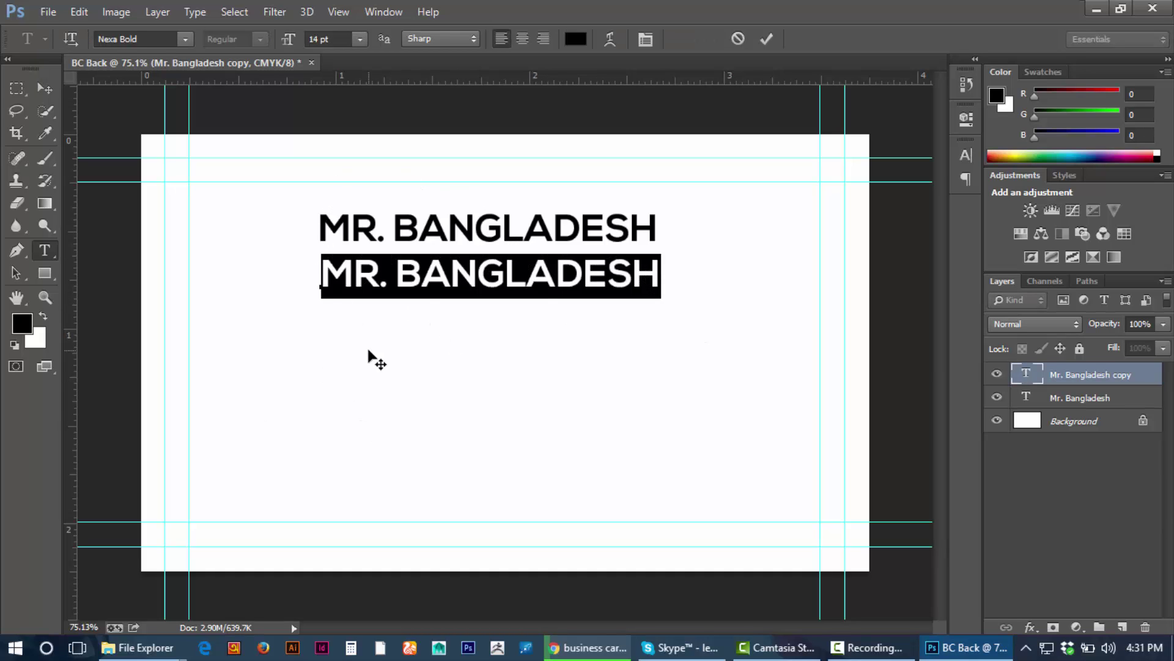
type("D")
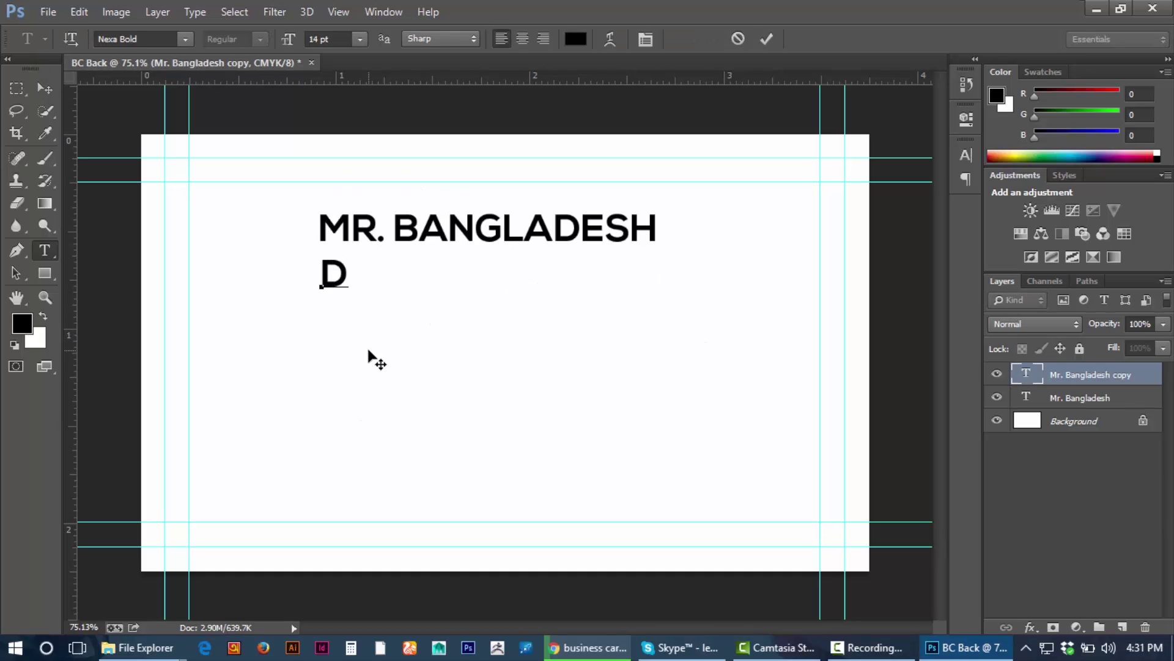
key("BackSpace")
type("GRAP")
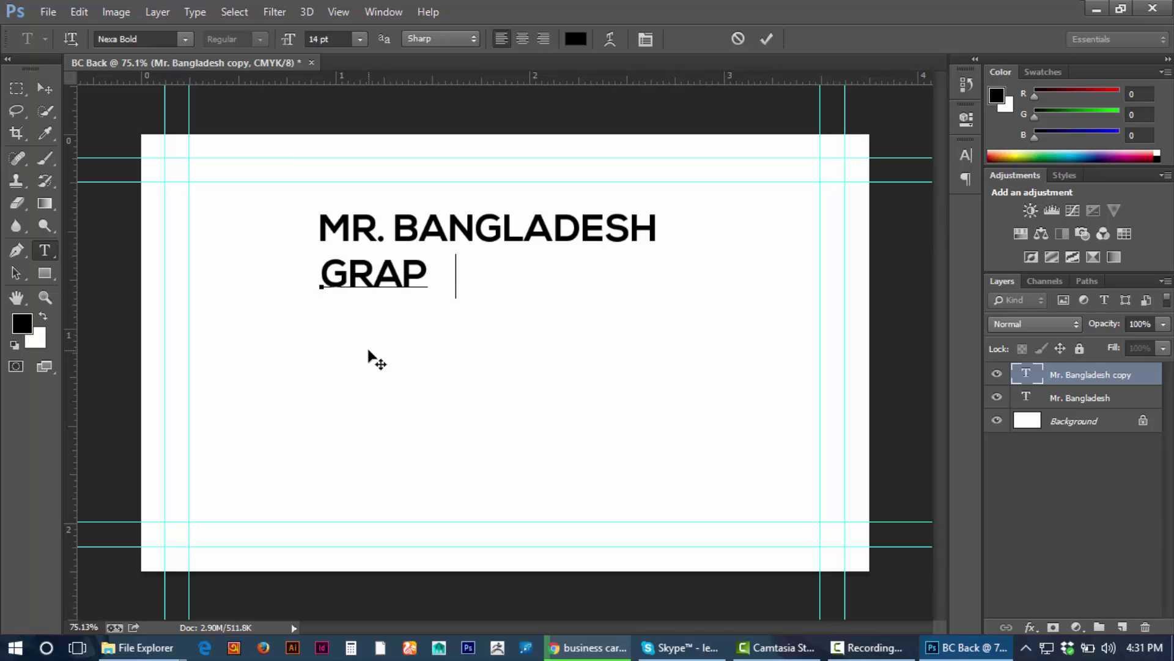
type("HIC DESIGNER")
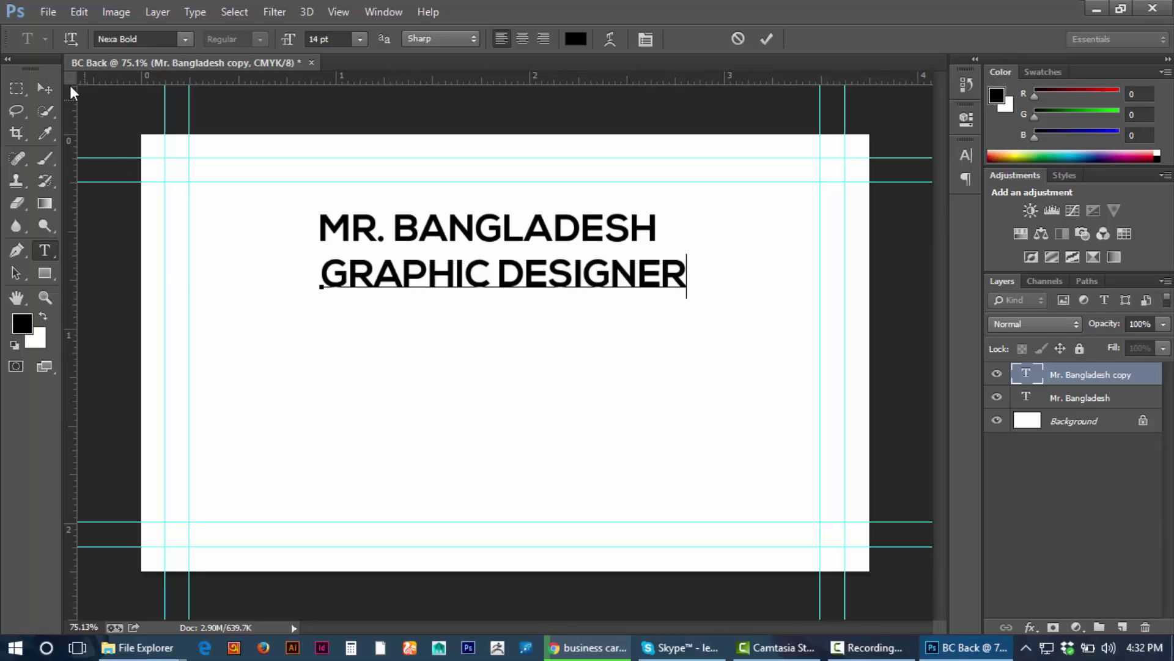
left_click(39, 87)
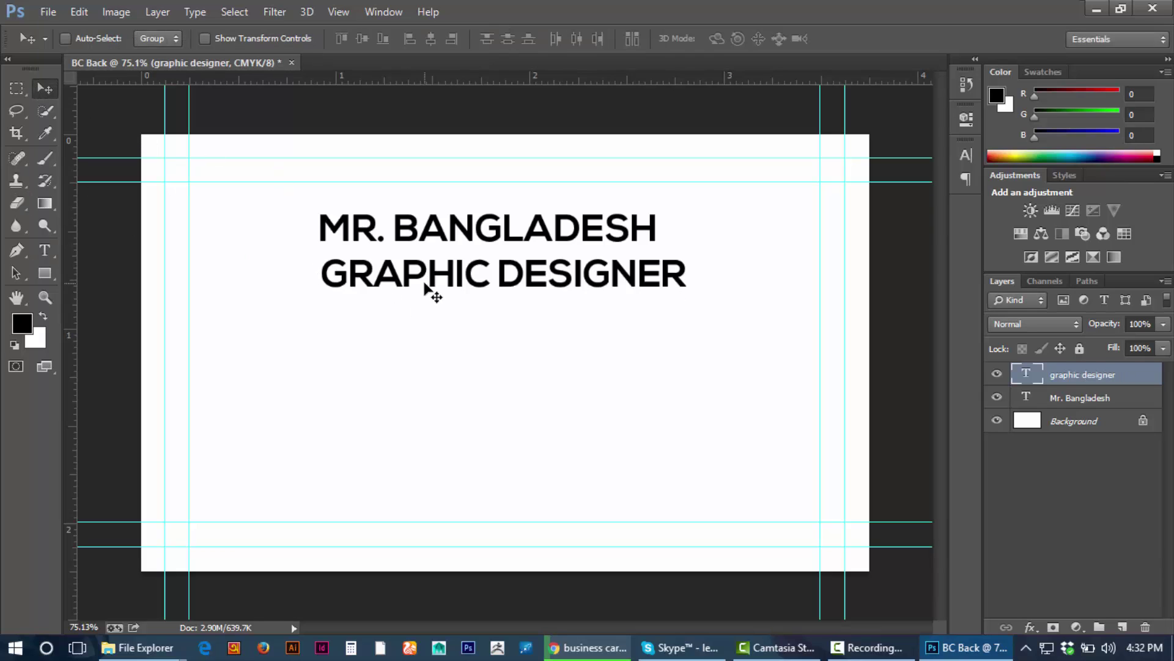
left_click_drag(428, 293, 459, 365)
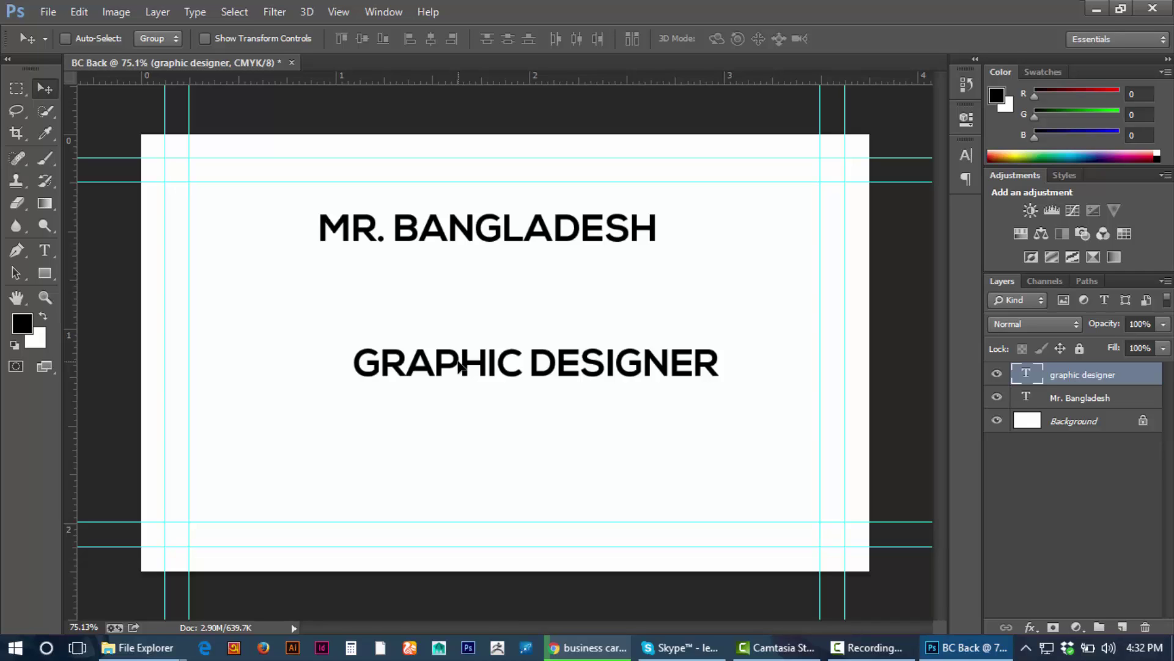
left_click_drag(407, 369, 391, 296)
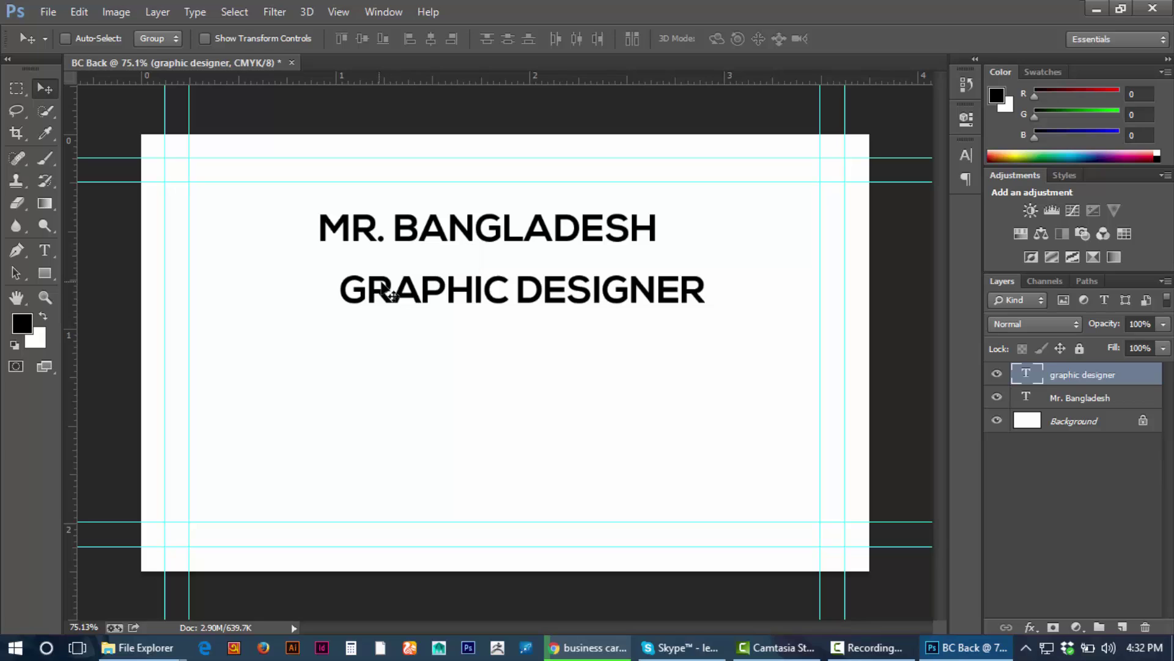
- Set the GRAPHIC DESIGNER line to 8 pt
double_click(1027, 375)
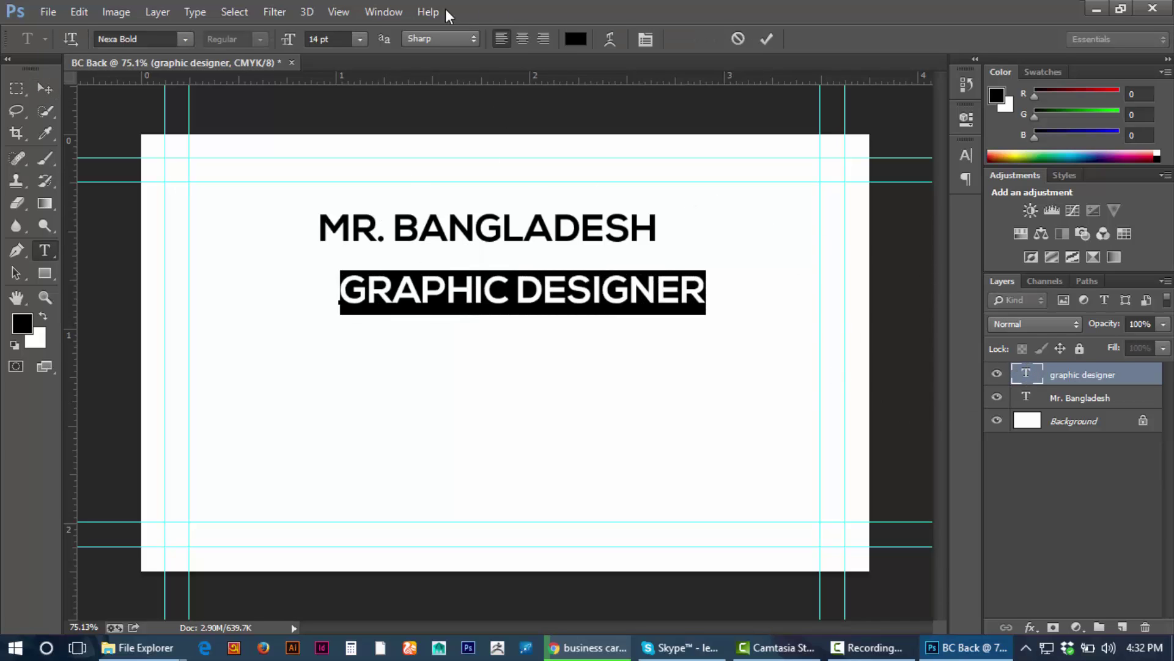
left_click(360, 39)
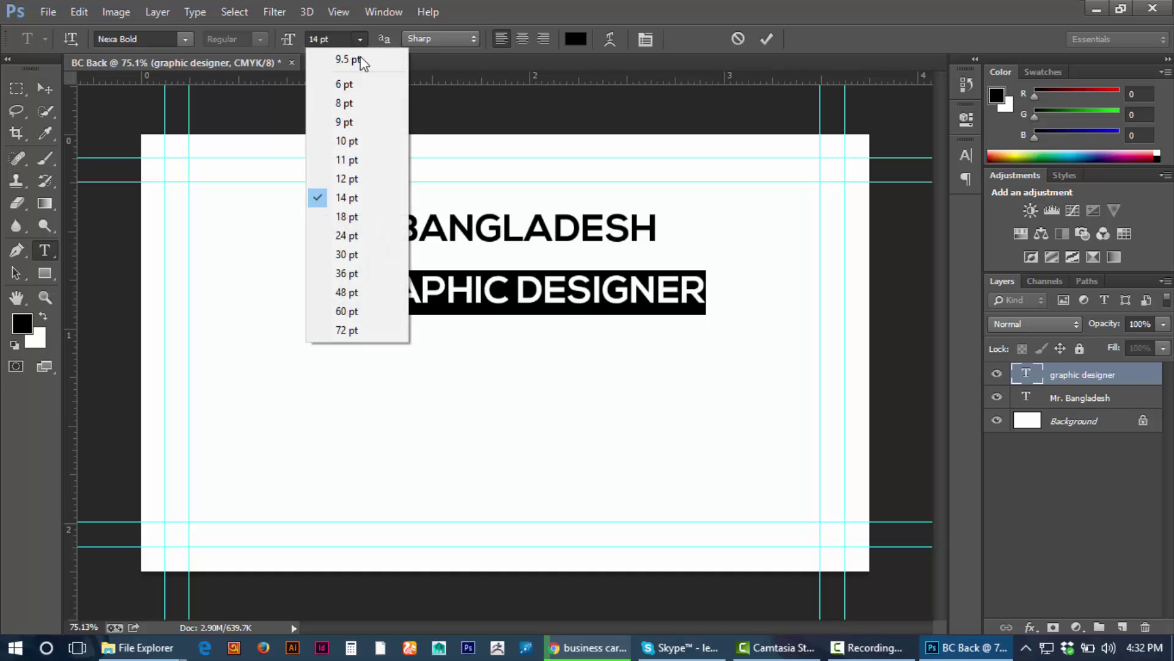
left_click(350, 102)
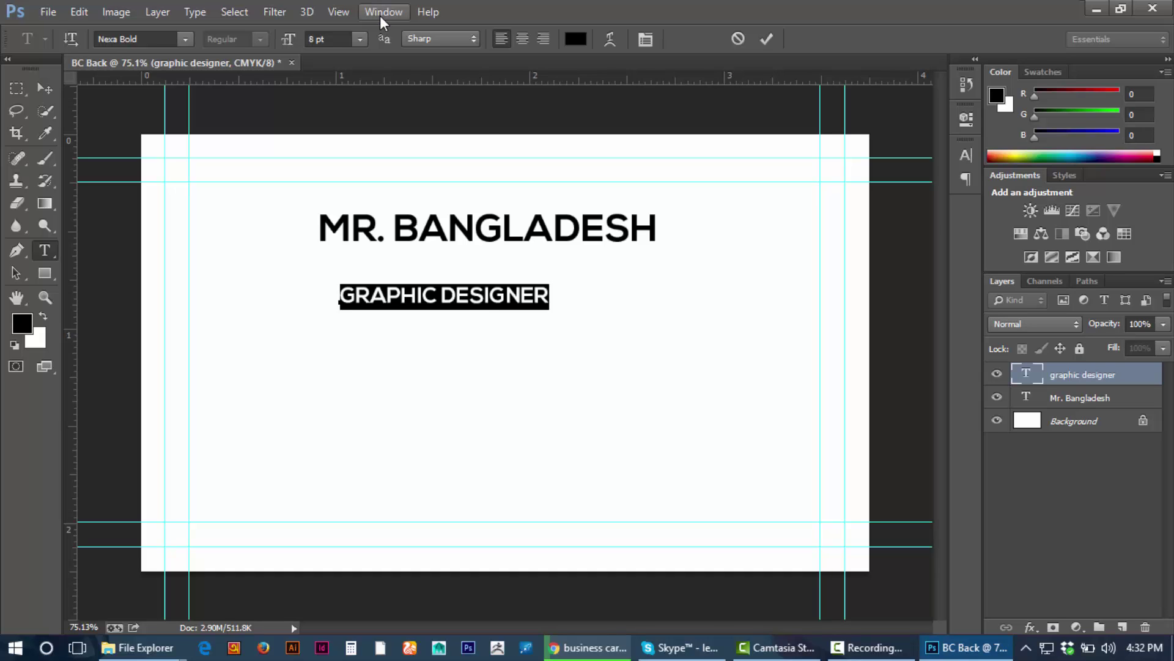
- Turn off All Caps so the line reads 'graphic designer' in lowercase
left_click(380, 16)
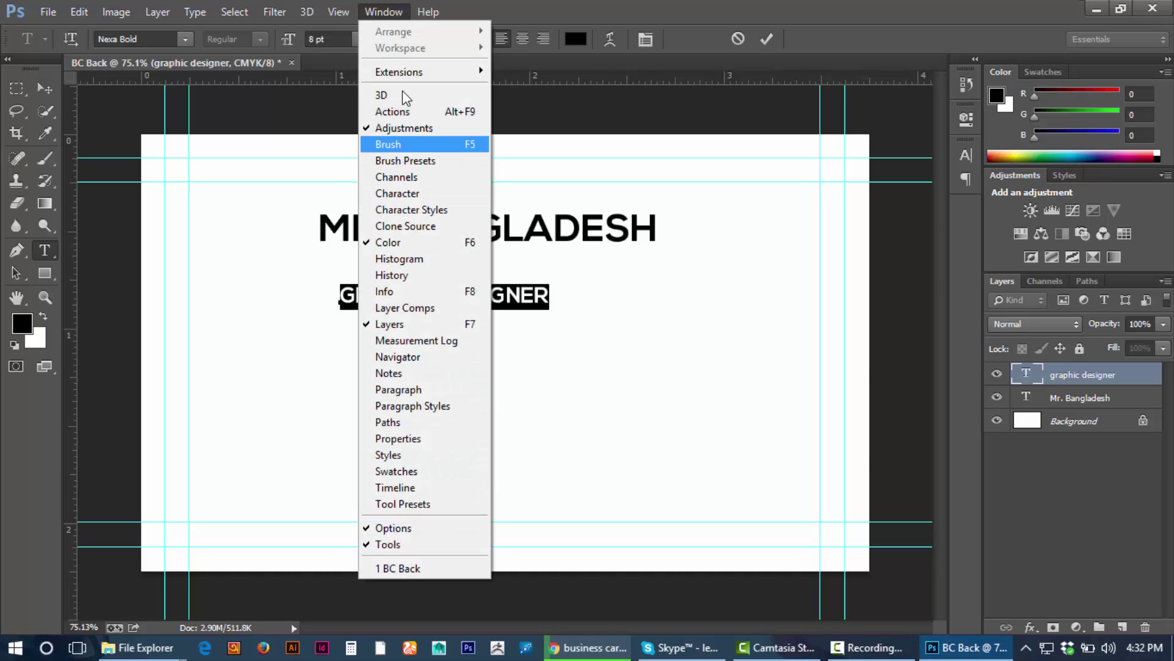
left_click(388, 12)
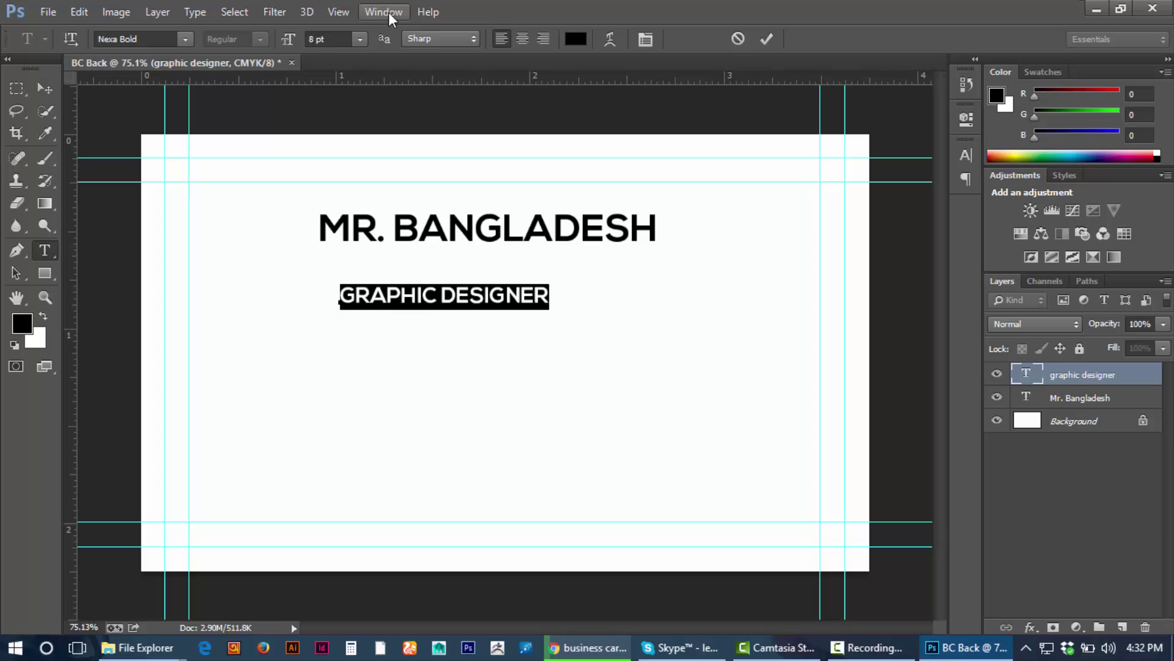
left_click(969, 155)
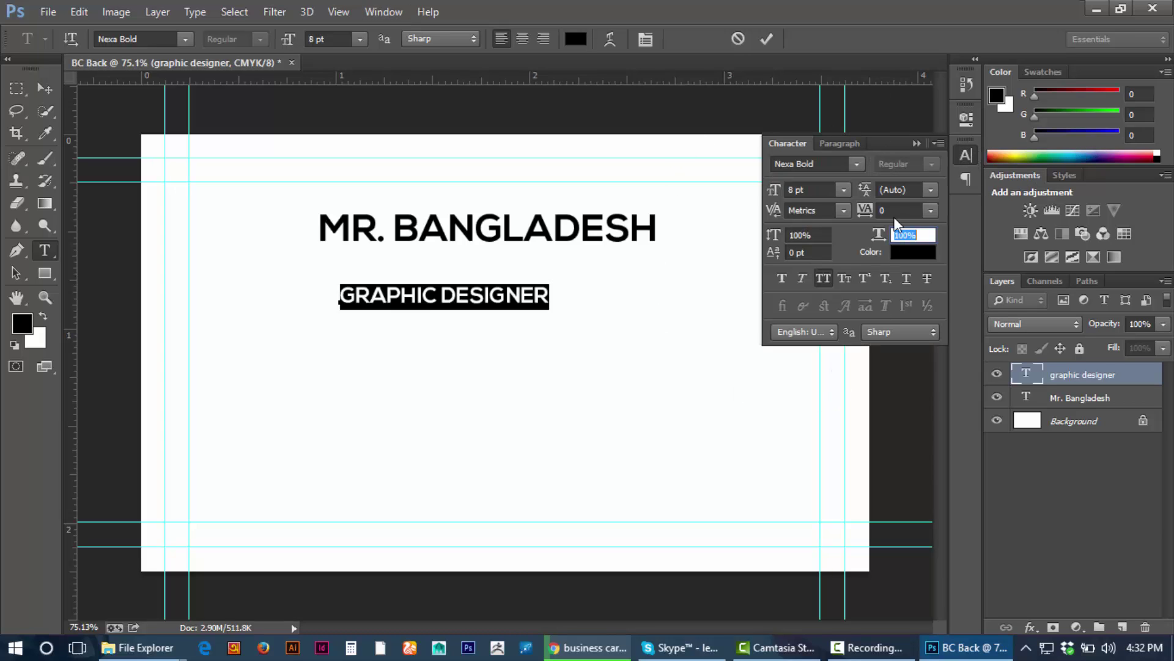
left_click(916, 144)
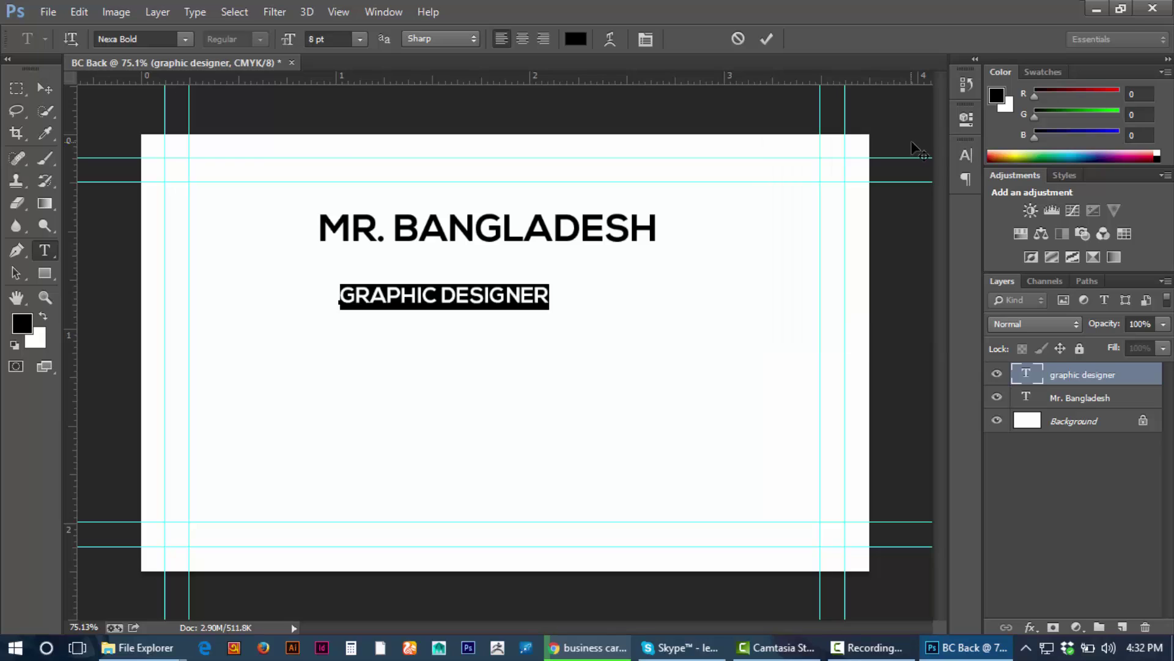
left_click(960, 159)
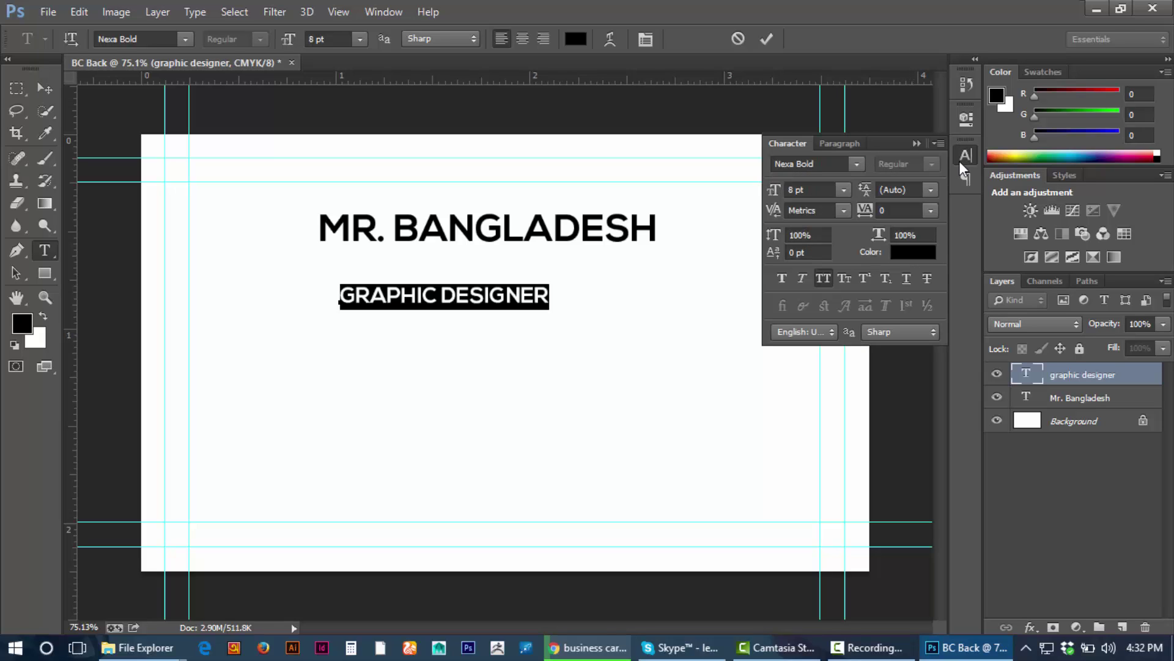
left_click(824, 276)
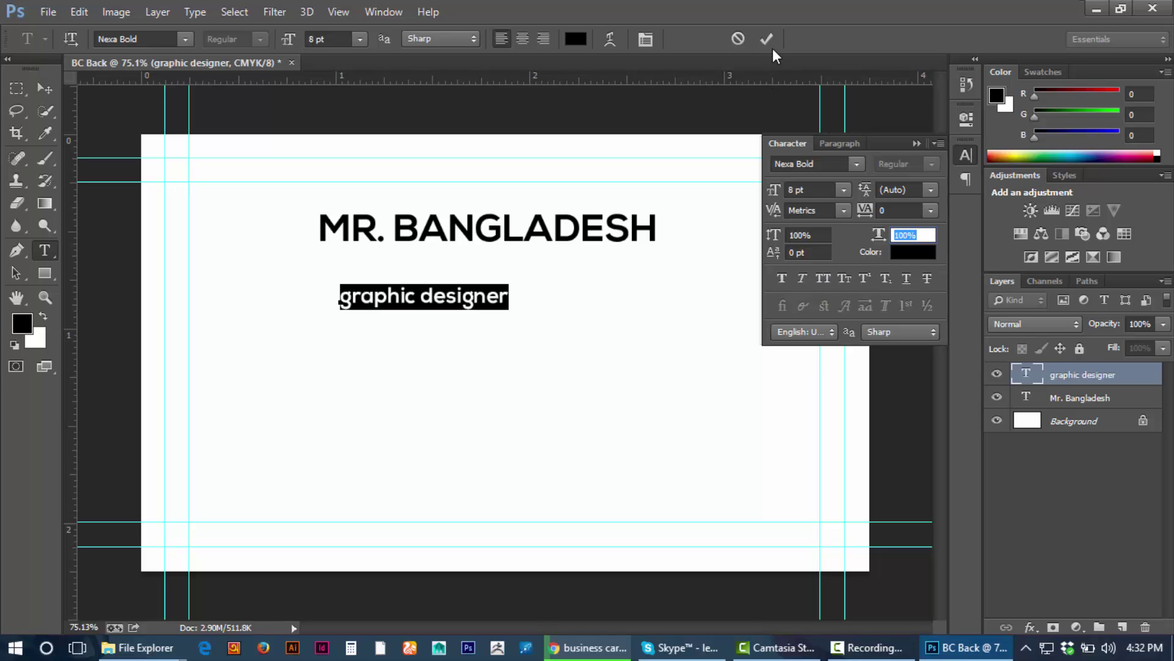
left_click(916, 144)
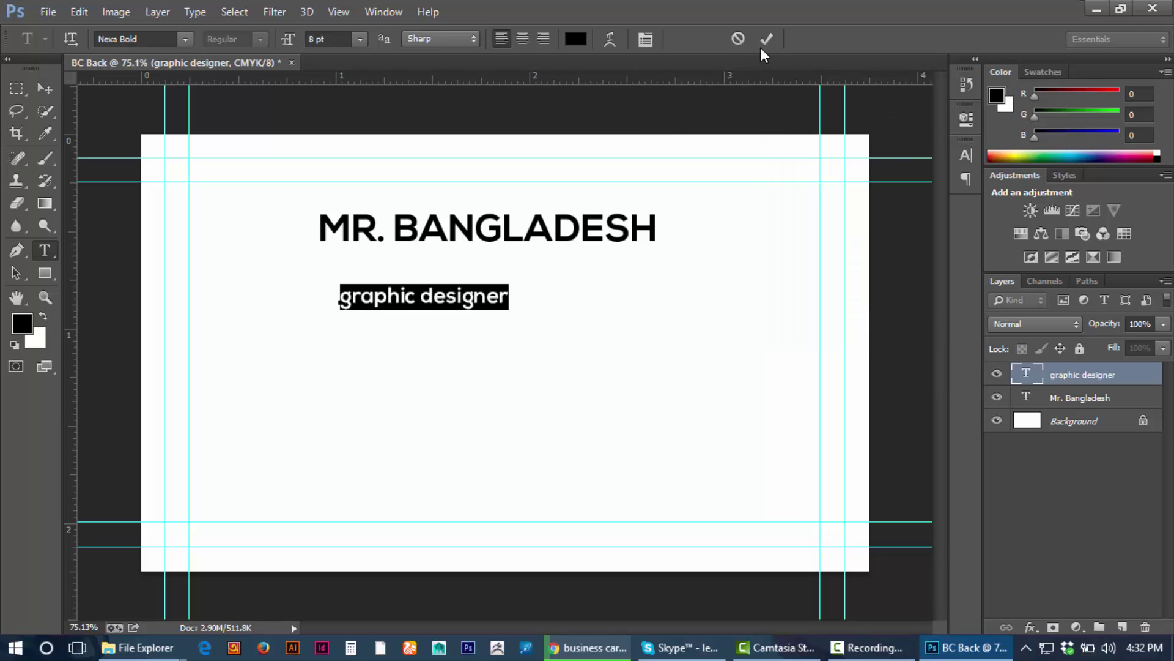
- Tuck 'graphic designer' under the headline, then select both text layers together
key("ctrl+Return")
key("v")
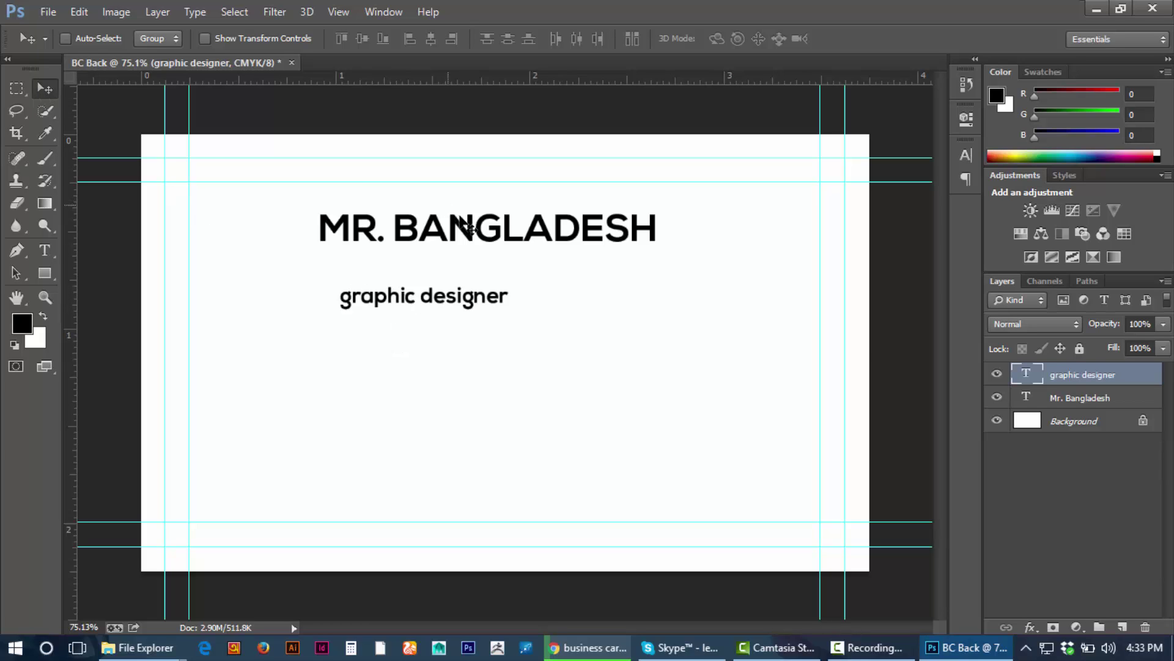
left_click_drag(475, 304, 499, 285)
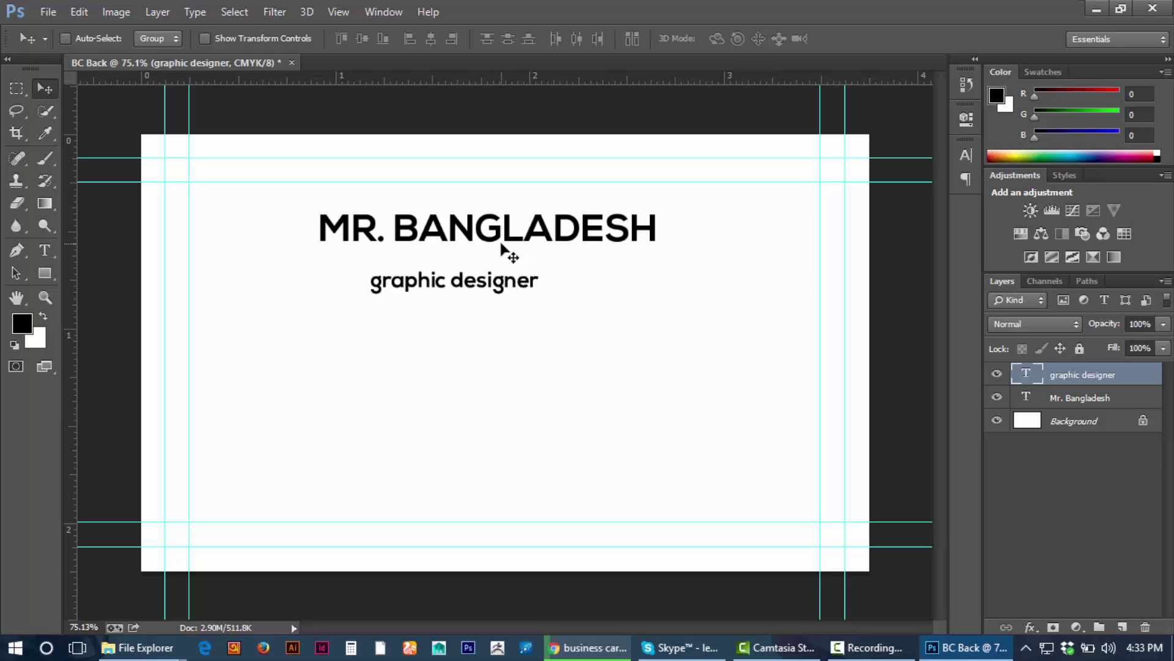
left_click_drag(467, 283, 440, 272)
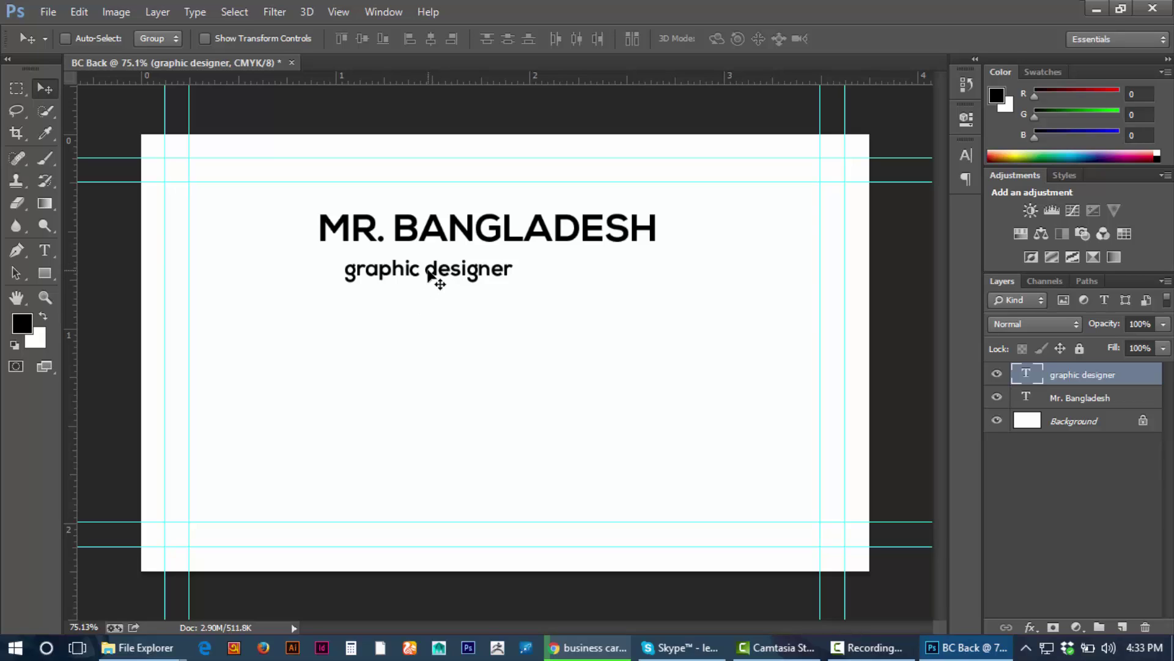
left_click_drag(438, 269, 441, 260)
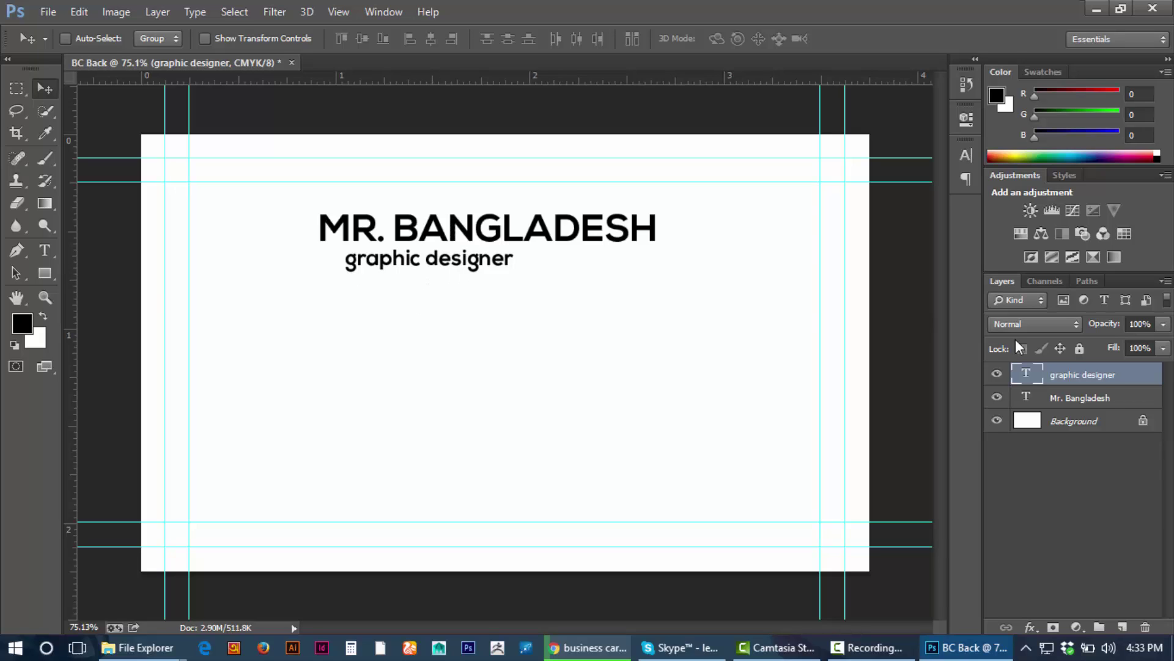
left_click(1094, 401)
left_click(1089, 375, "shift")
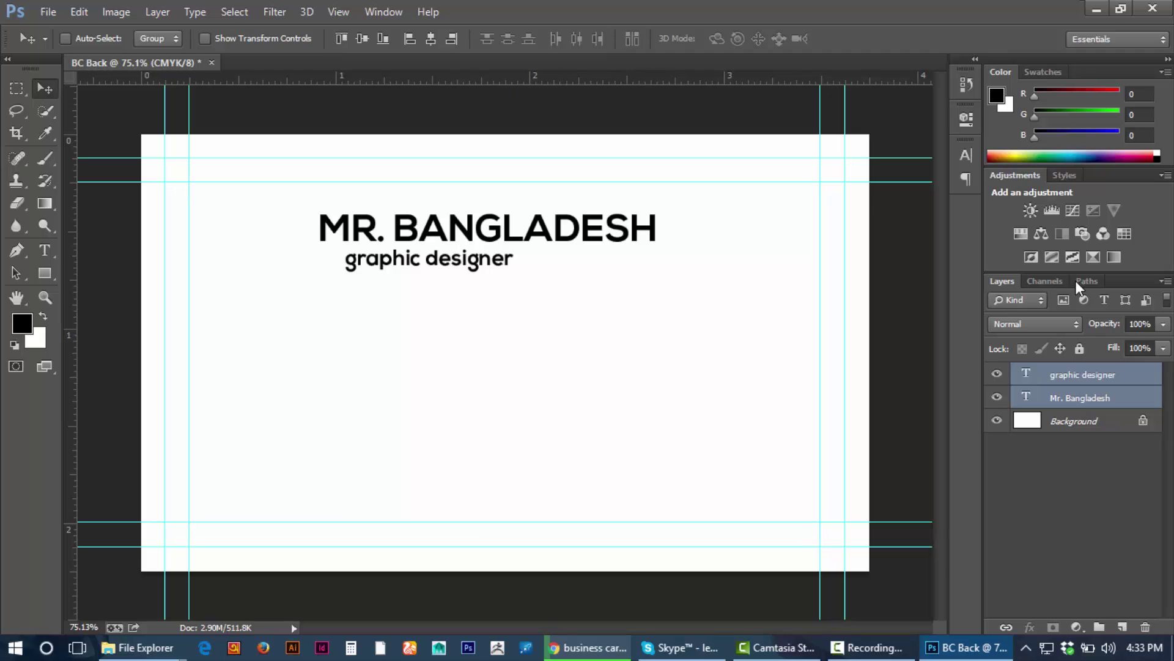
- Select both text layers and centre graphic designer horizontally under MR. BANGLADESH
left_click(1071, 398)
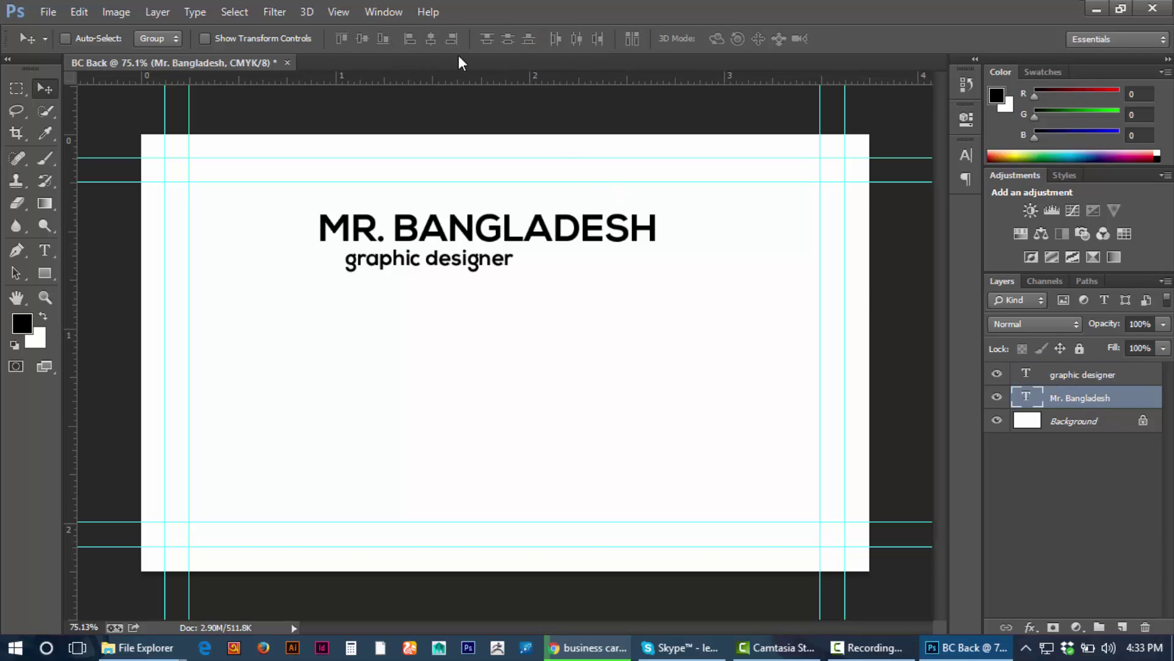
left_click(1083, 375, "shift")
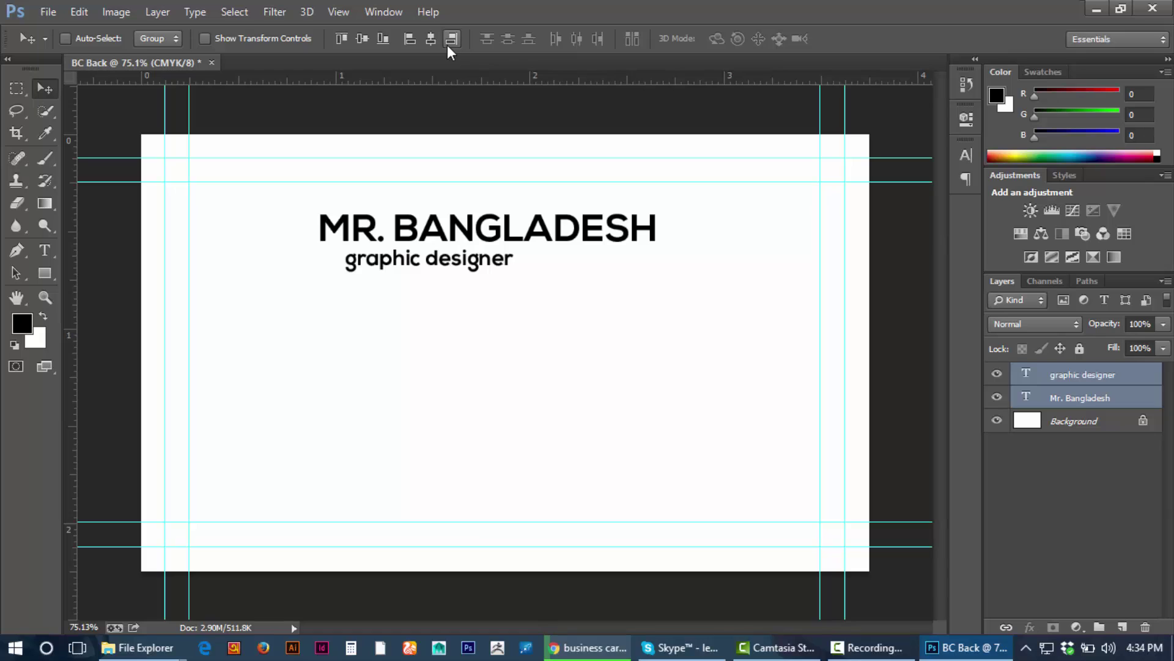
left_click(451, 42)
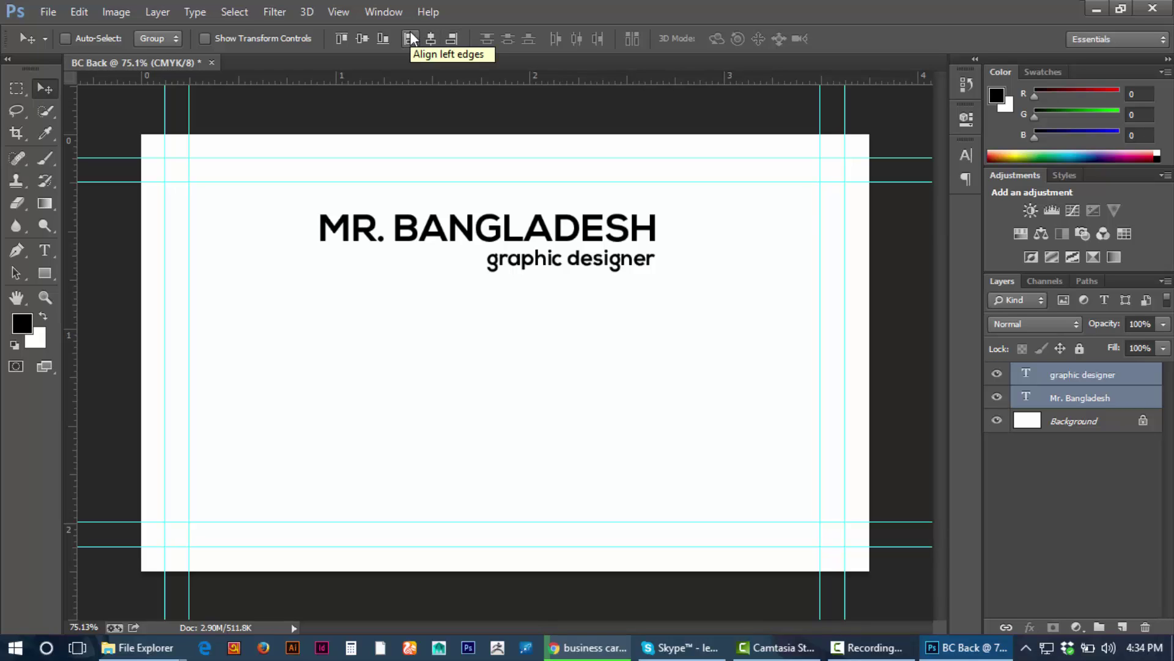
left_click(410, 38)
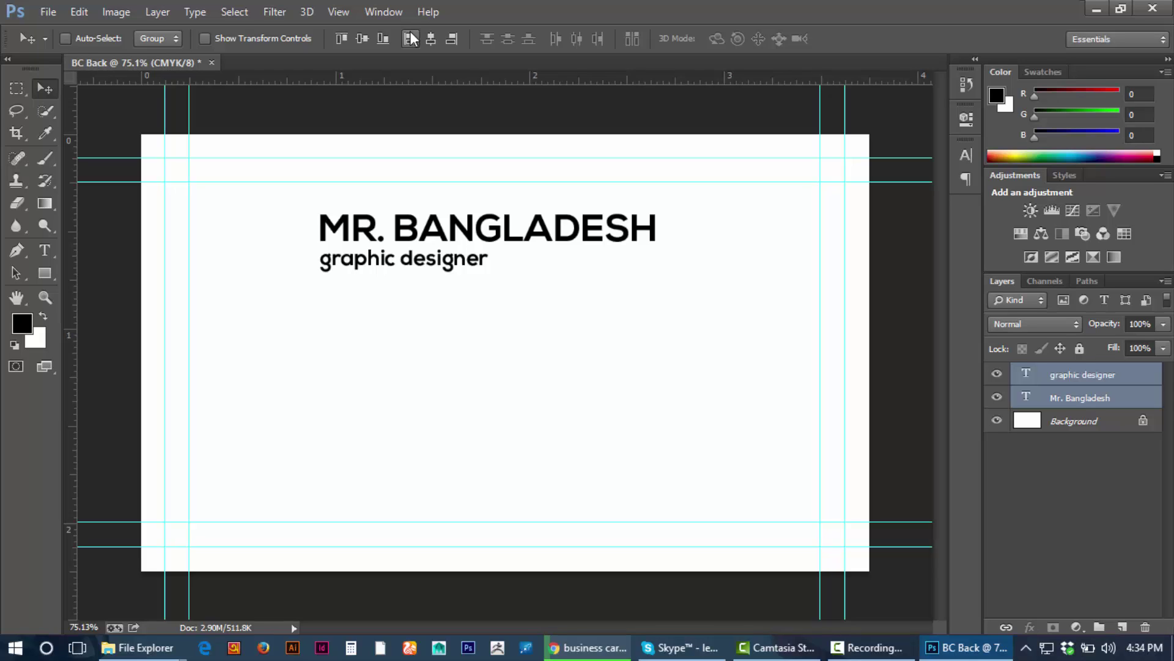
left_click(431, 38)
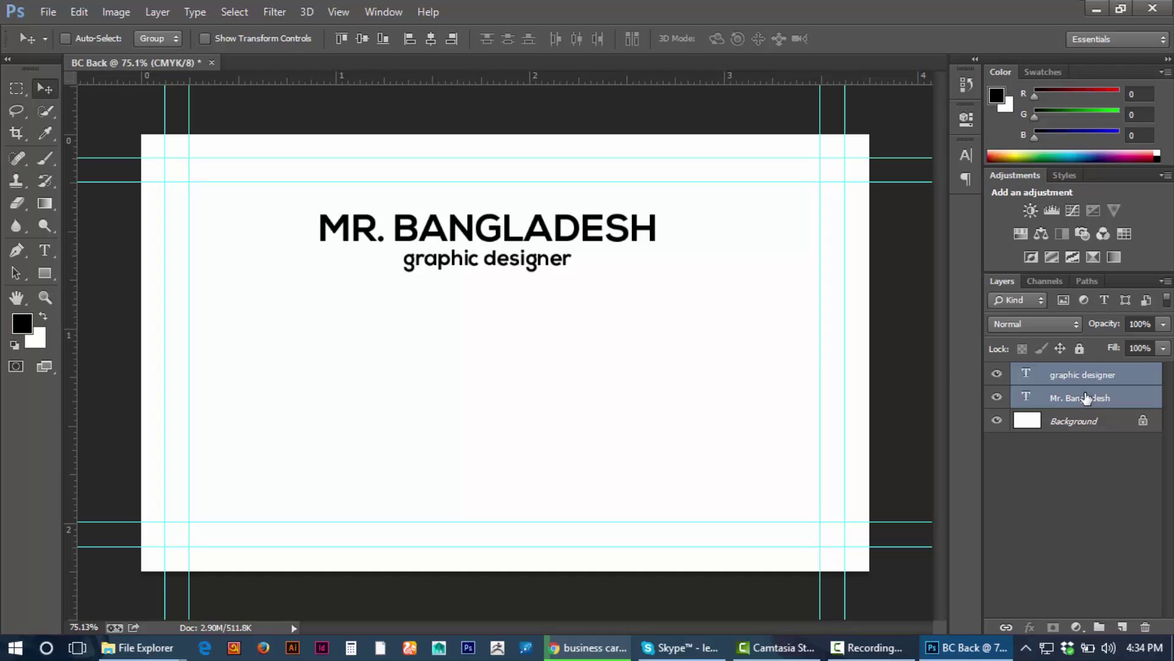
- Drag the MR. BANGLADESH heading up and to the left on the card
left_click(1086, 397)
mouse_move(538, 262)
left_mouse_down()
mouse_move(543, 278)
mouse_move(550, 268)
left_mouse_up()
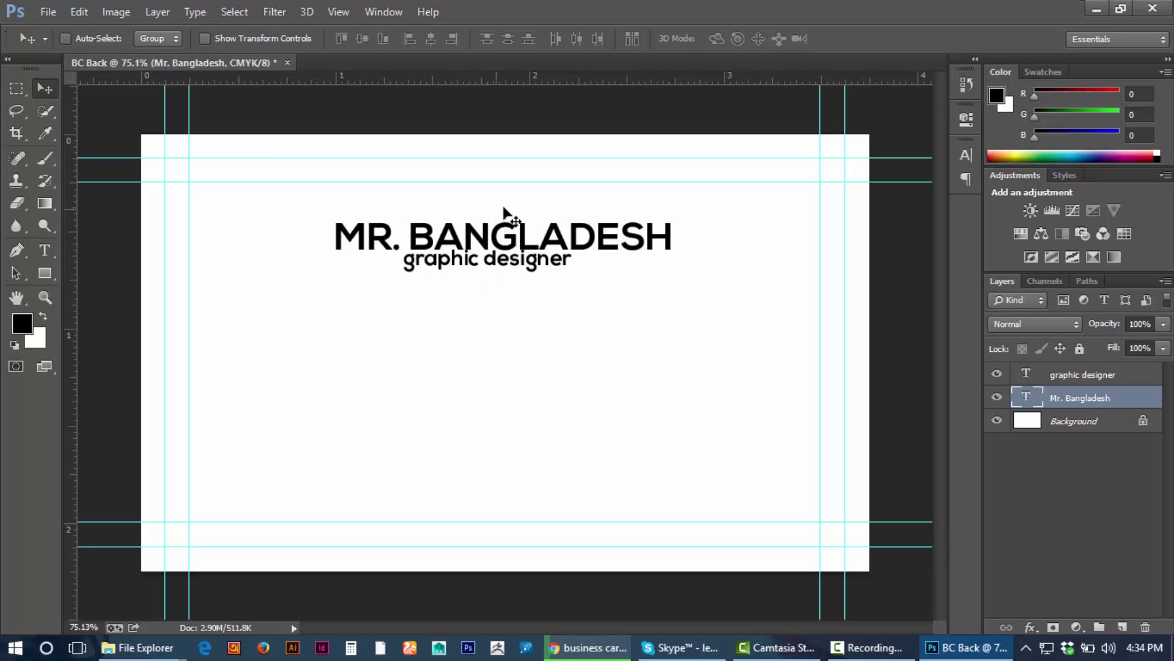
left_click_drag(507, 241, 385, 226)
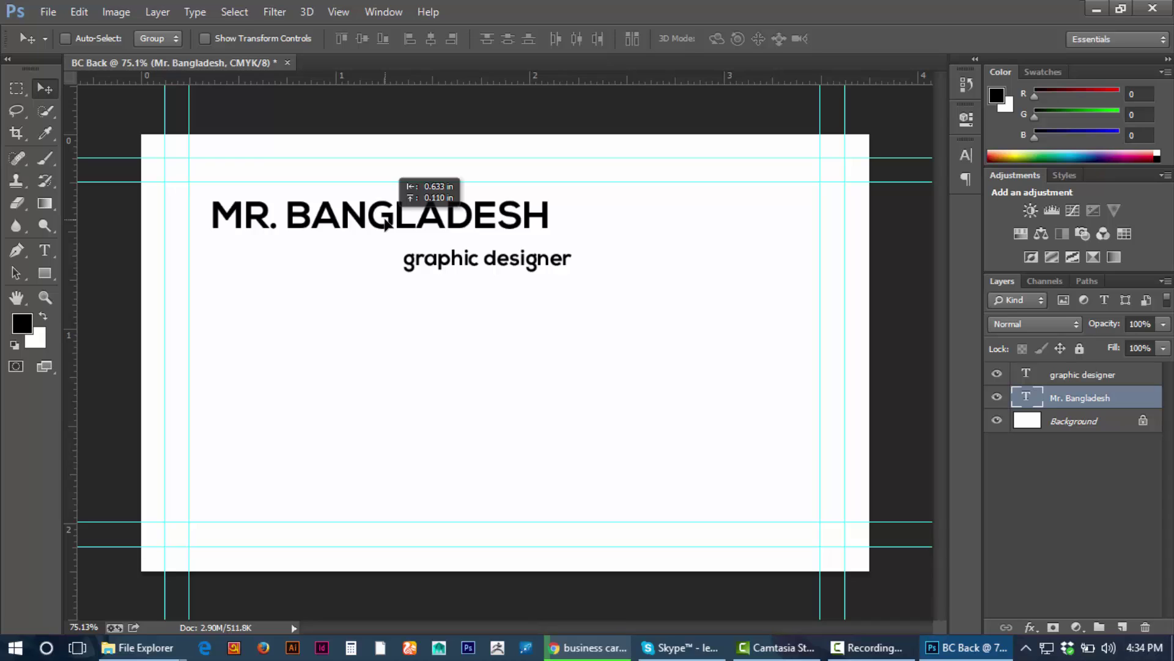
- Settle MR. BANGLADESH at the upper left and zoom in on the heading's left side
left_click_drag(385, 225, 386, 225)
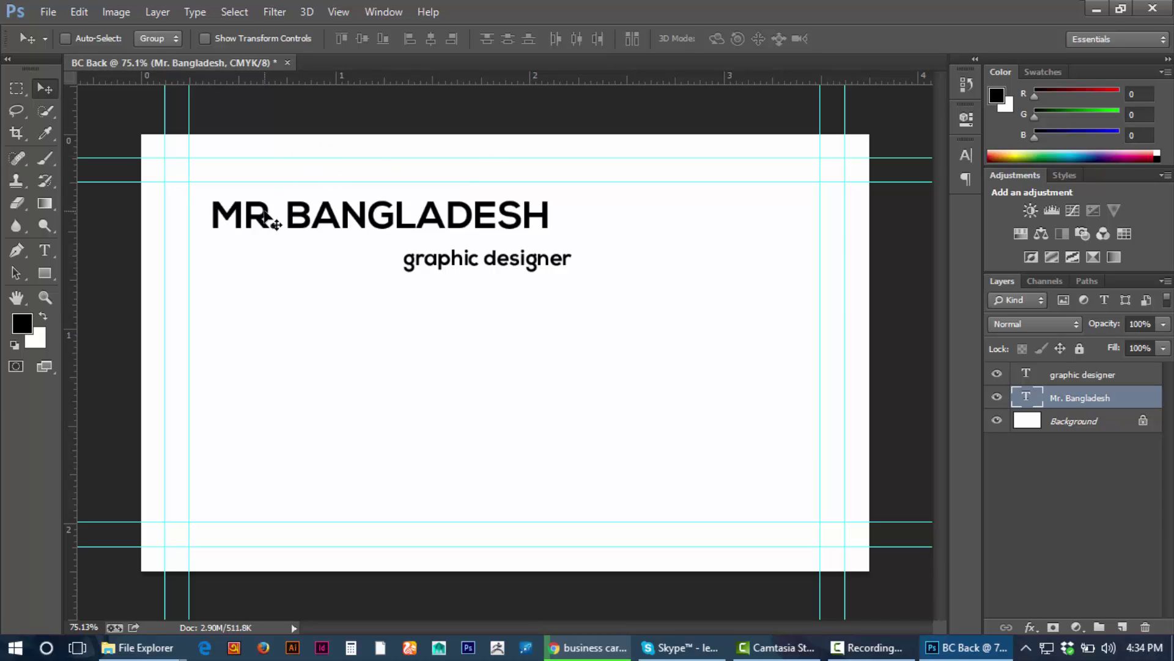
scroll(270, 220, "up", 3)
left_click_drag(228, 259, 428, 430)
scroll(407, 336, "up", 3)
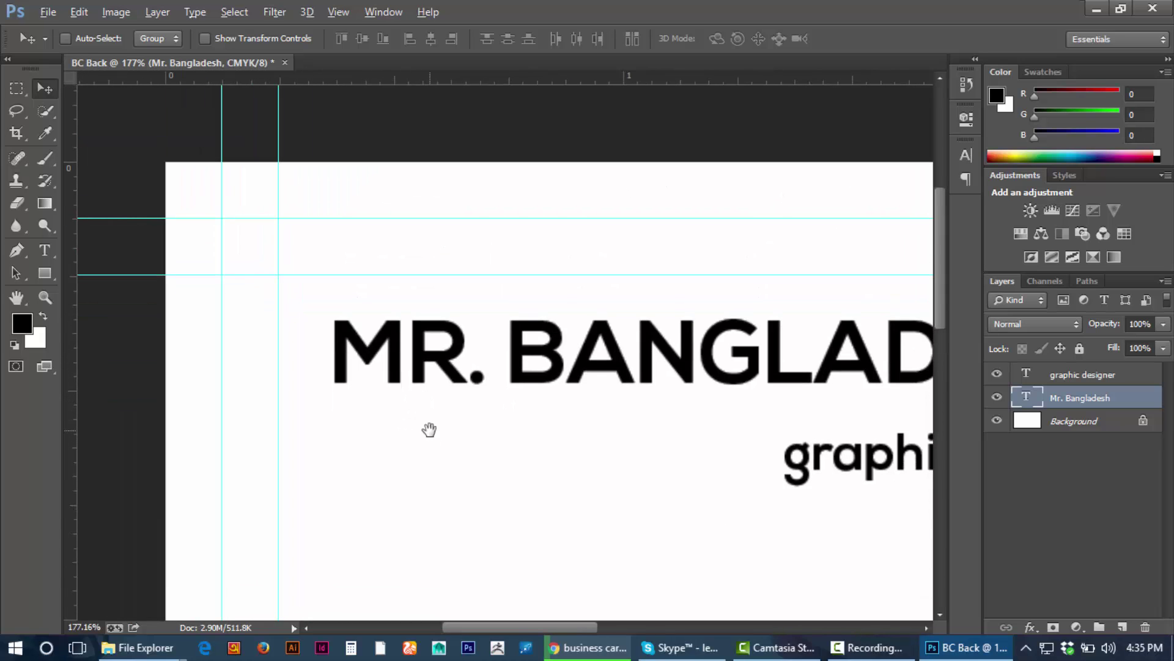
scroll(451, 407, "up", 1)
scroll(450, 407, "down", 3)
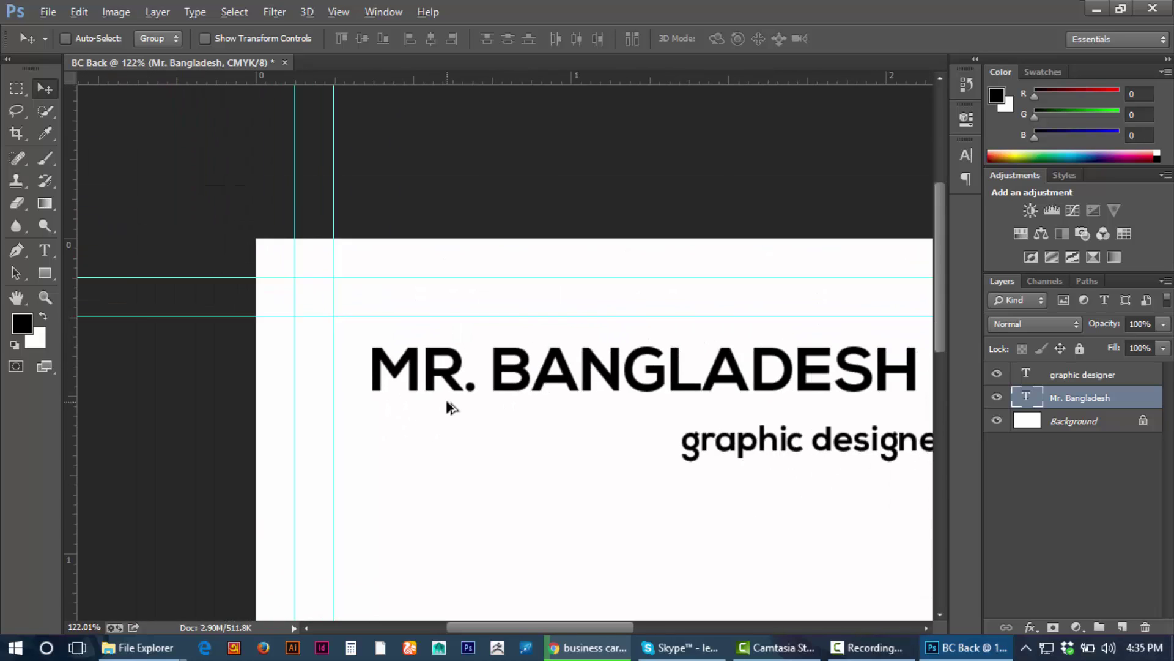
scroll(451, 407, "up", 1)
scroll(428, 178, "up", 1)
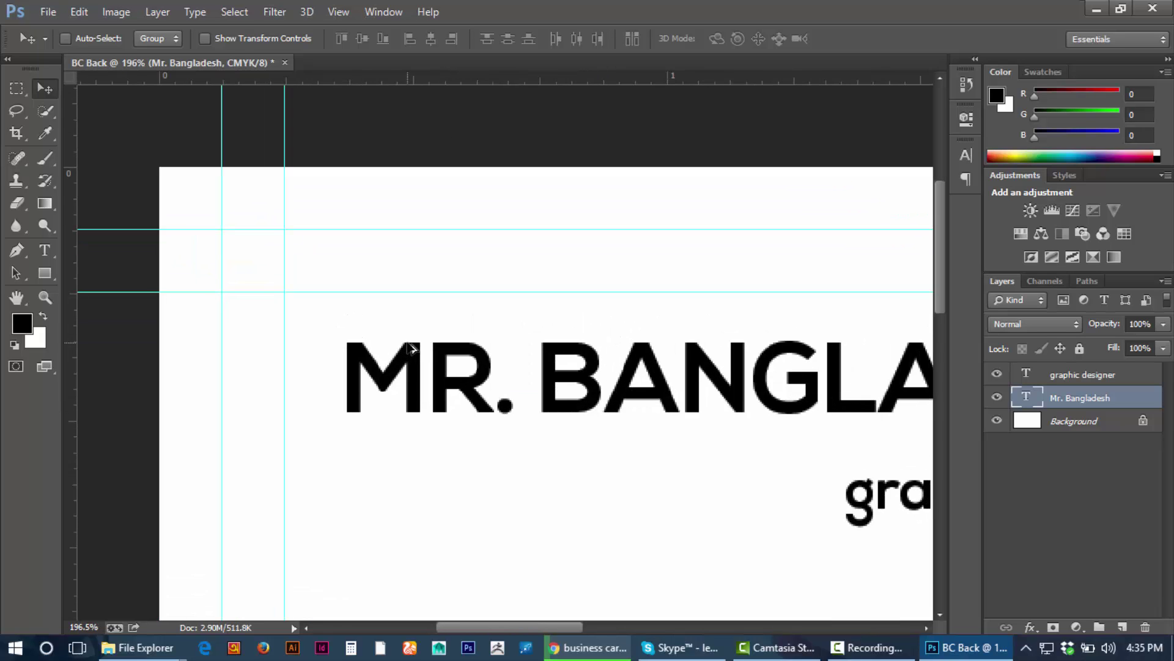
scroll(388, 233, "up", 1)
scroll(359, 164, "up", 1)
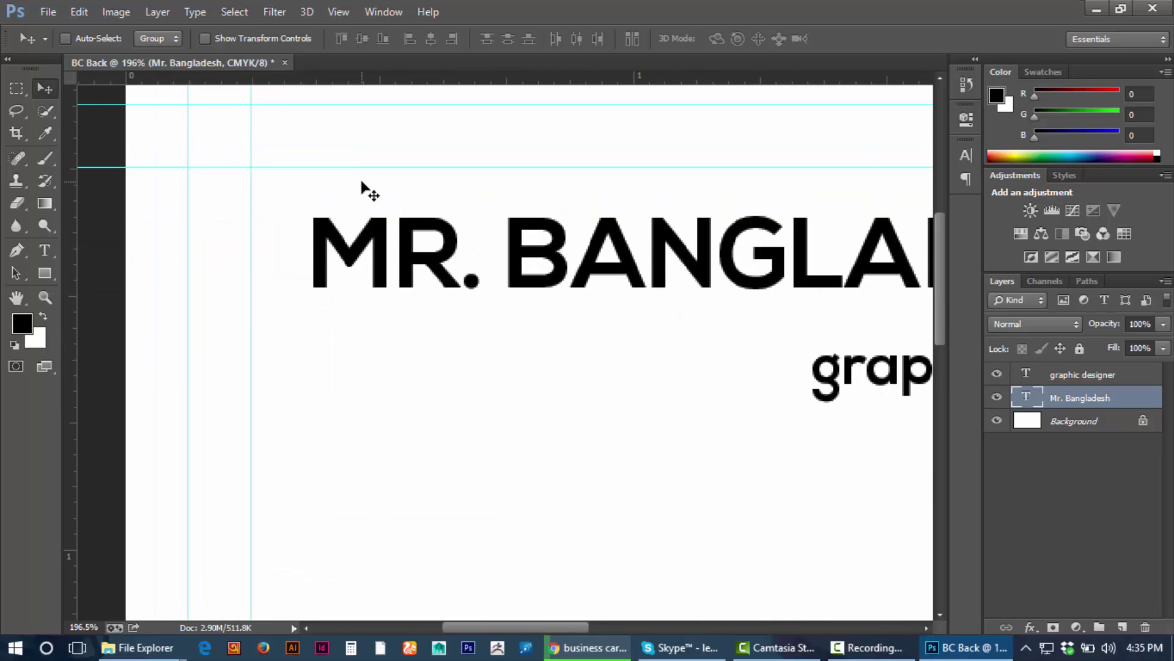
scroll(367, 189, "up", 1)
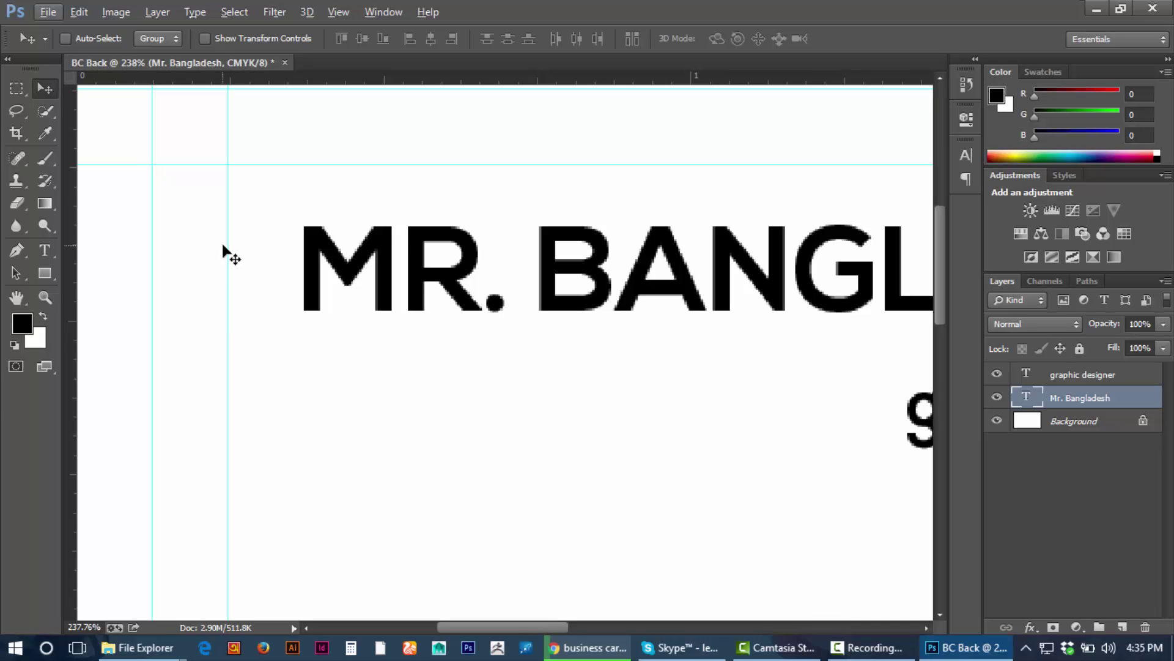
- Drag MR. BANGLADESH far left above graphic designer, undoing one stray move
left_click_drag(331, 254, 294, 247)
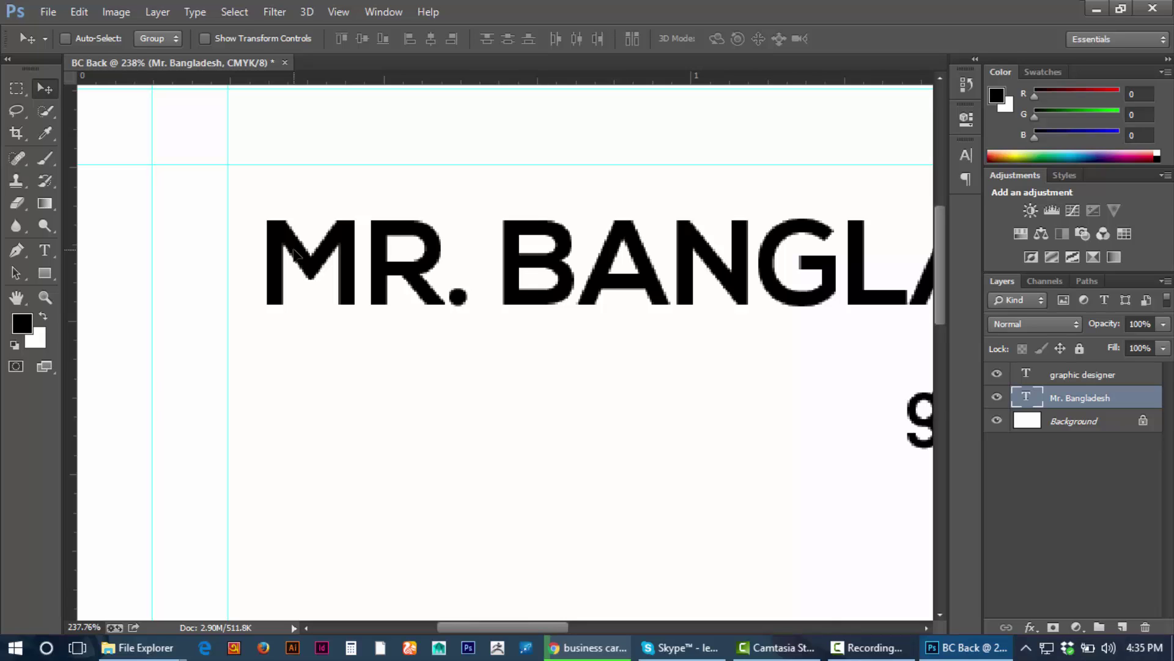
left_click_drag(295, 252, 333, 260)
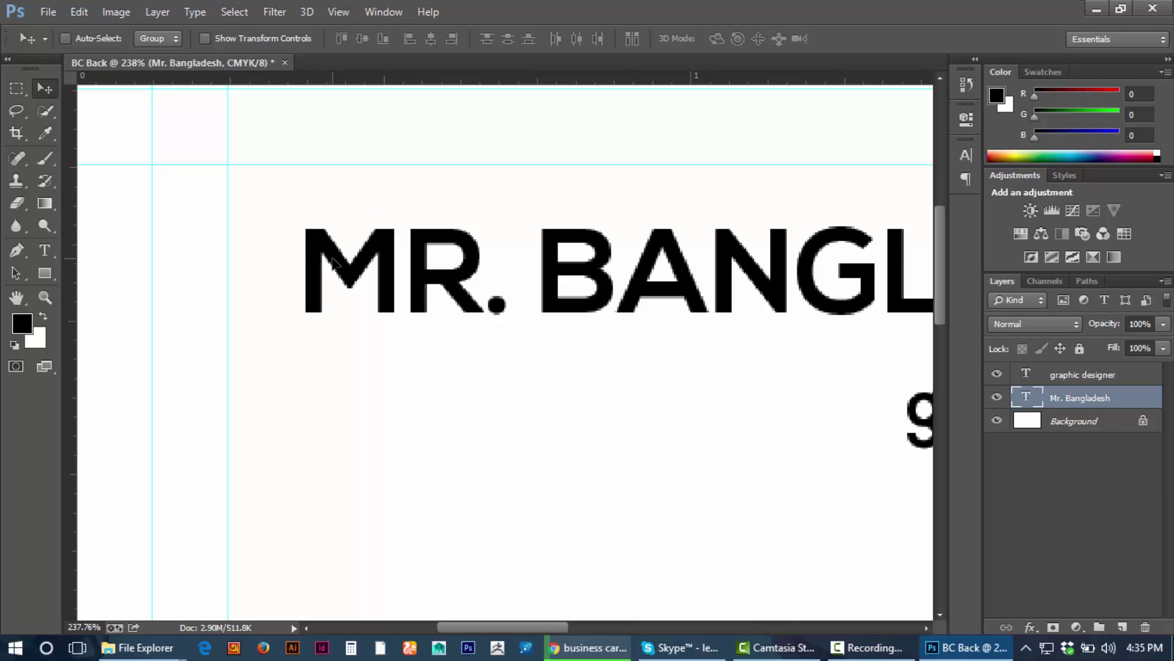
scroll(558, 259, "down", 3)
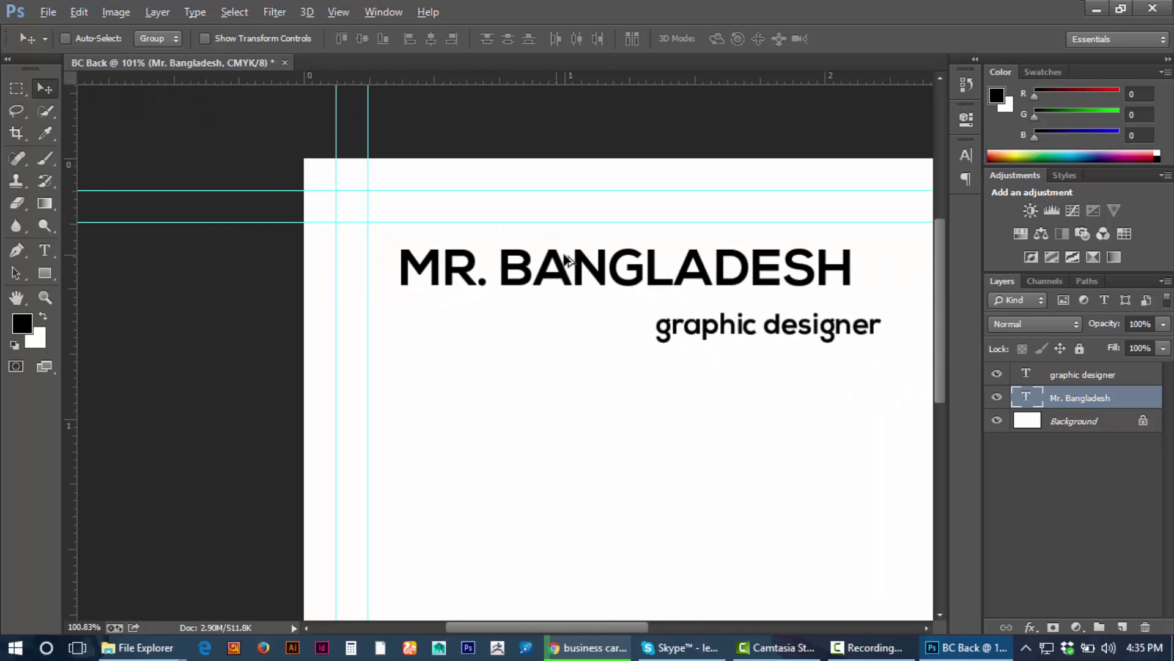
left_click_drag(757, 357, 712, 346)
key("ctrl+z")
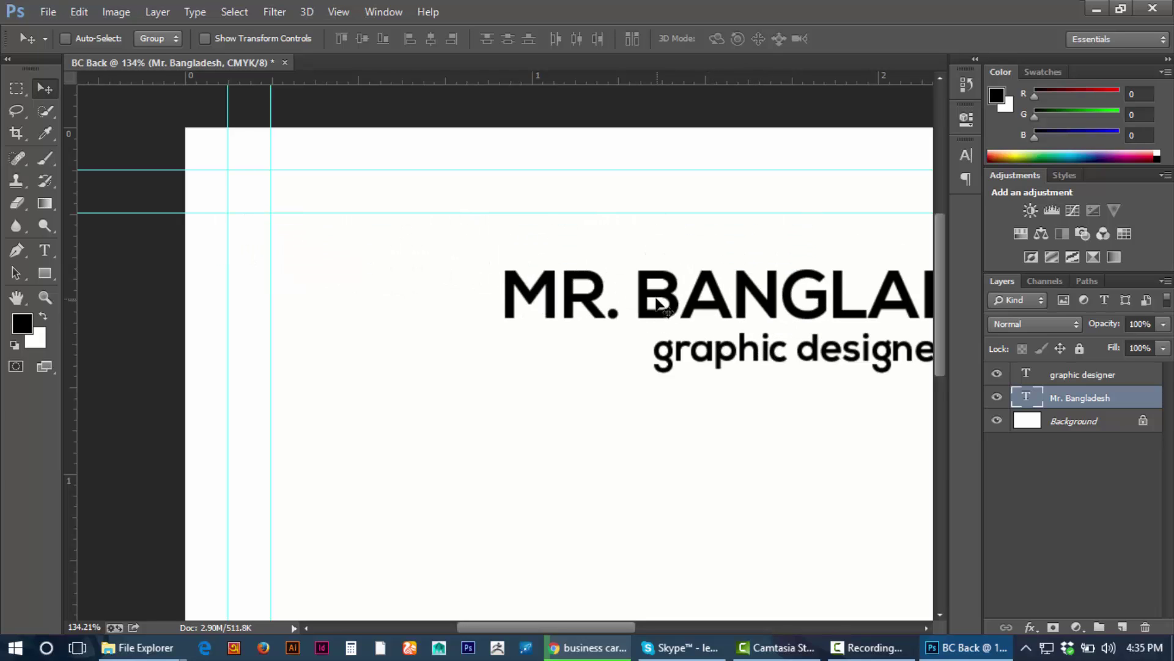
left_click_drag(621, 291, 463, 288)
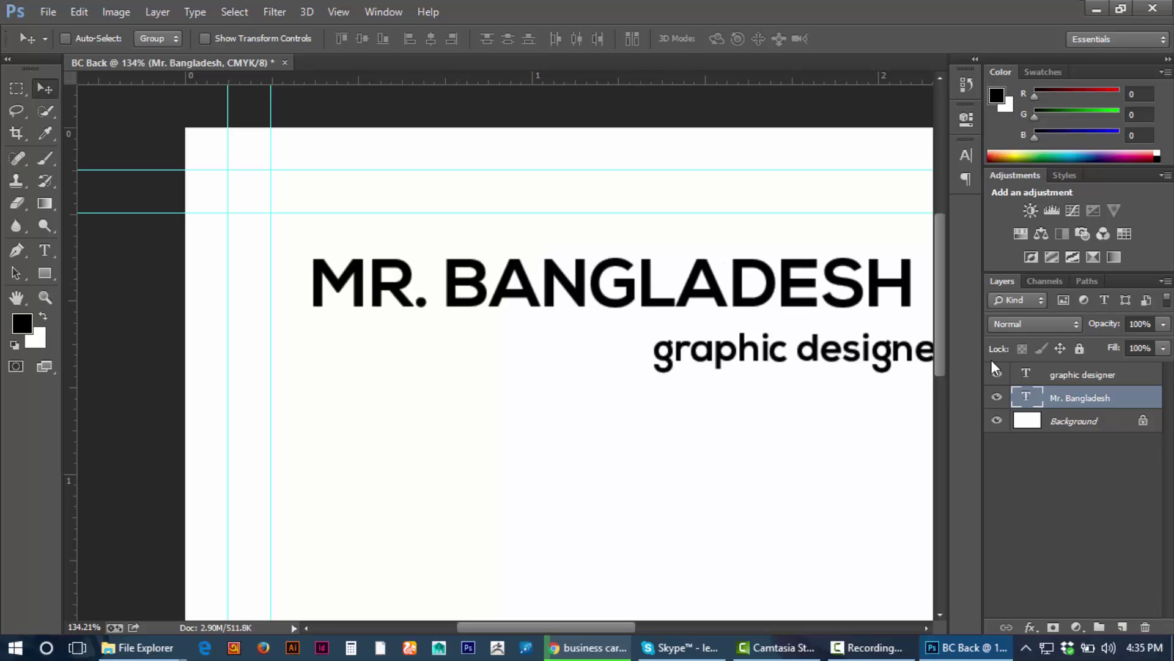
- Move graphic designer under the heading and left-align it with MR. BANGLADESH
left_click(1016, 375)
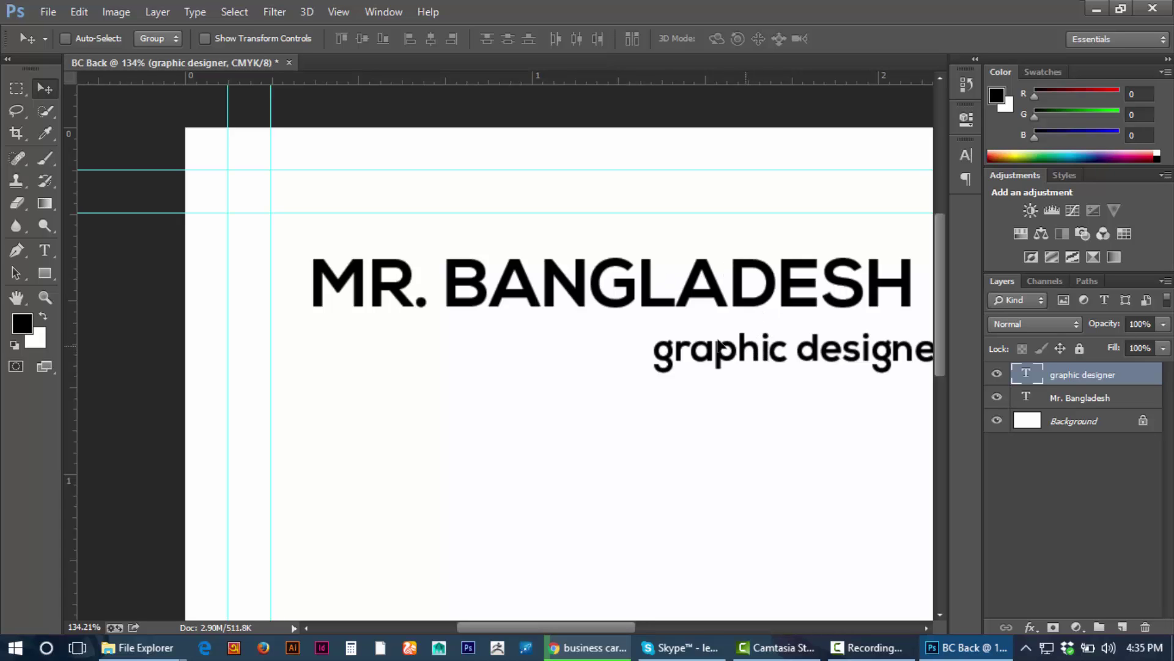
left_click_drag(721, 345, 431, 327)
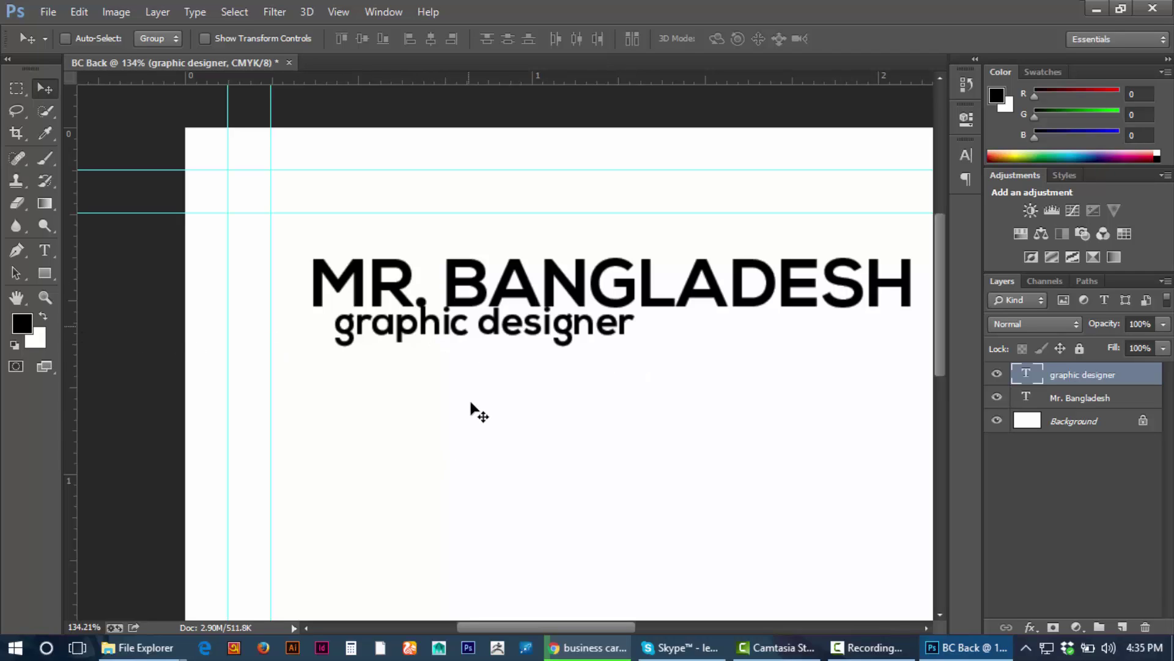
scroll(514, 300, "up", 2)
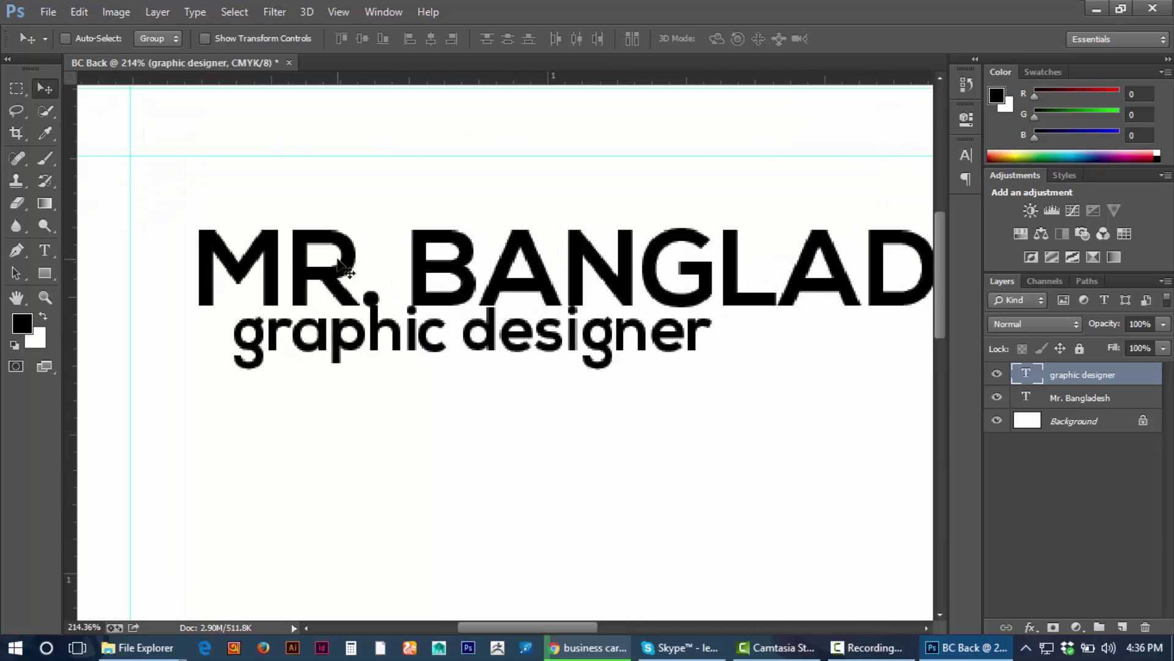
left_click(1092, 399, "shift")
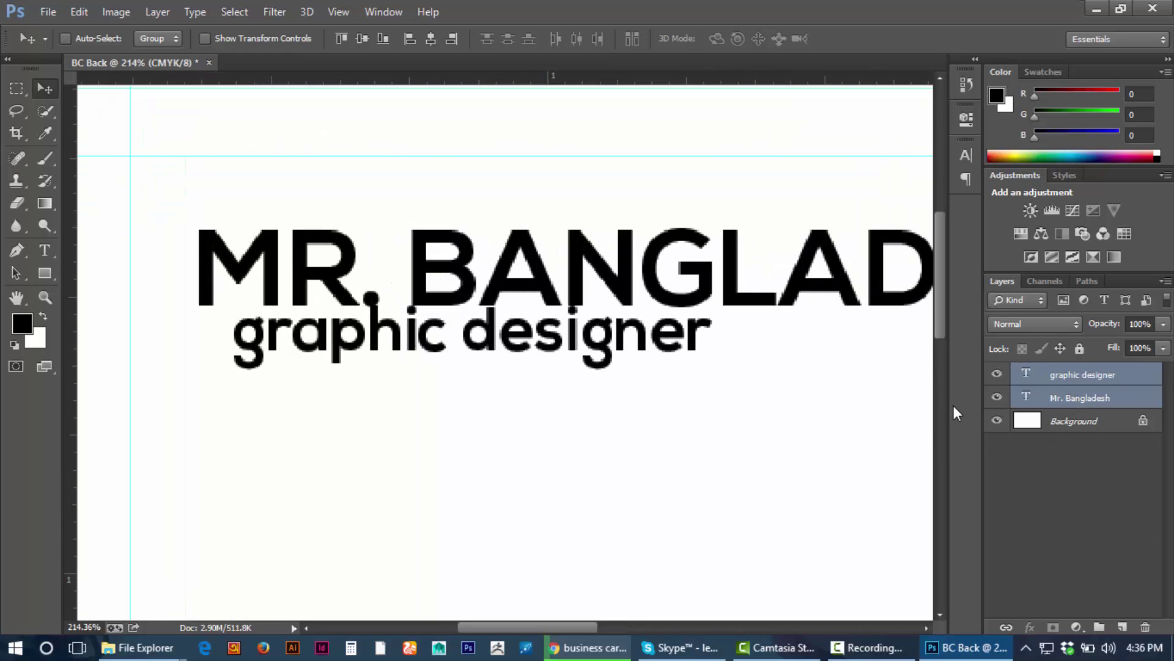
left_click(417, 34)
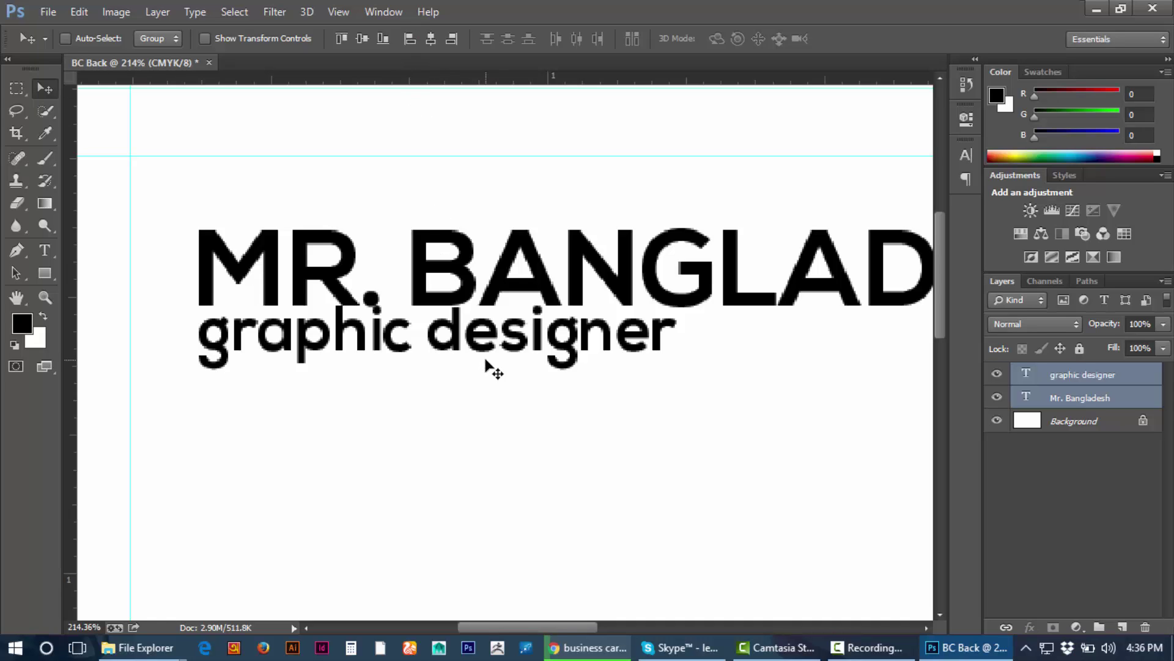
- Drag graphic designer lower to leave a gap beneath the heading
left_click(1085, 397)
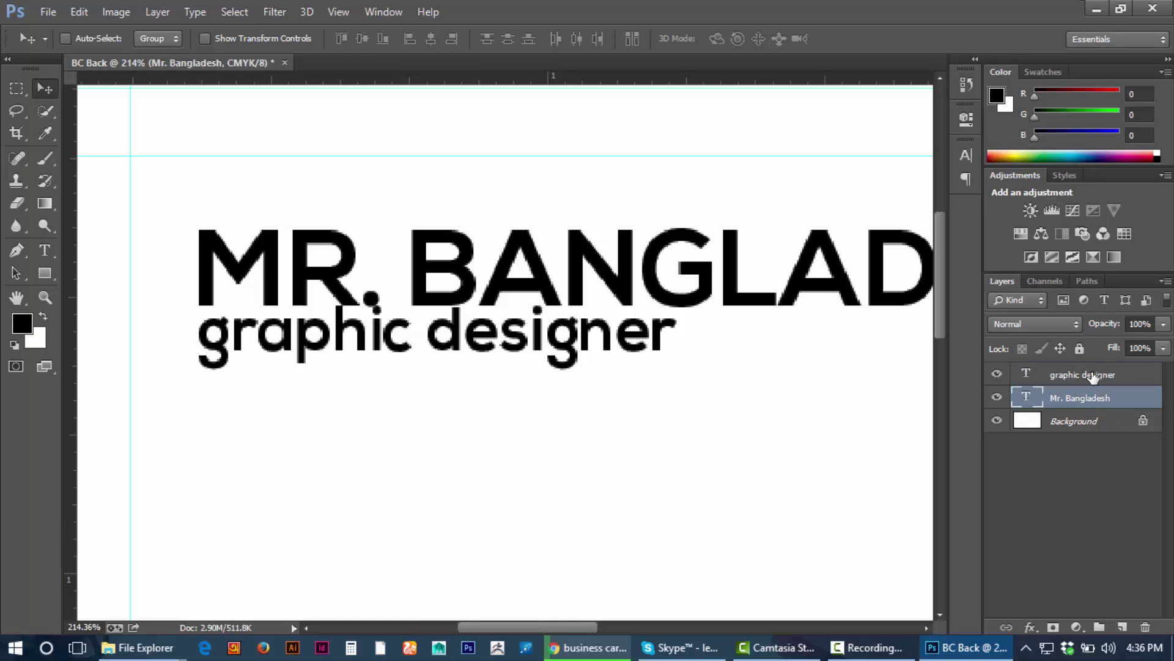
left_click(1081, 375)
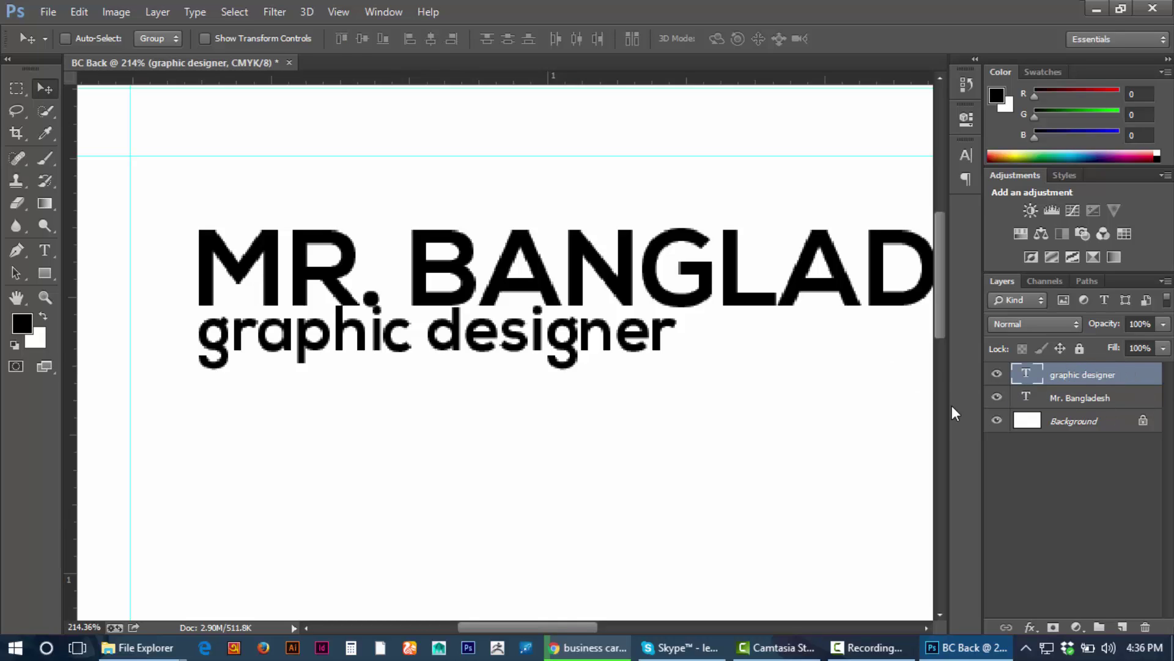
left_click_drag(493, 359, 516, 370)
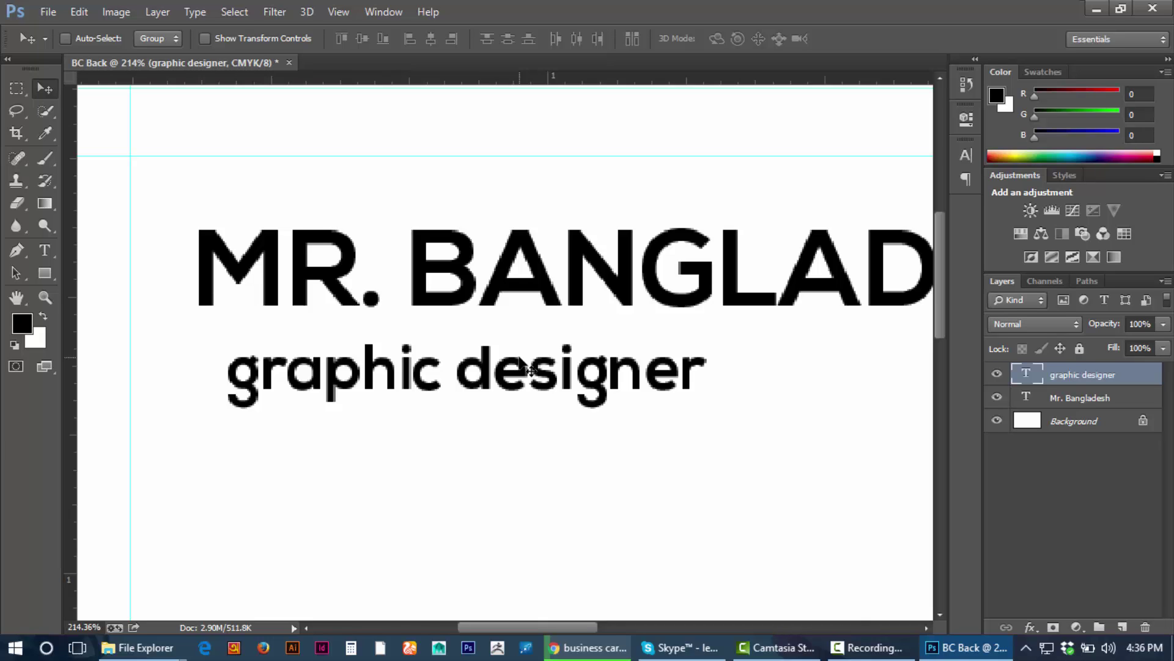
- Position graphic designer snugly beneath MR. BANGLADESH with arrow-key nudges
key("ctrl+z")
left_click_drag(482, 351, 392, 358)
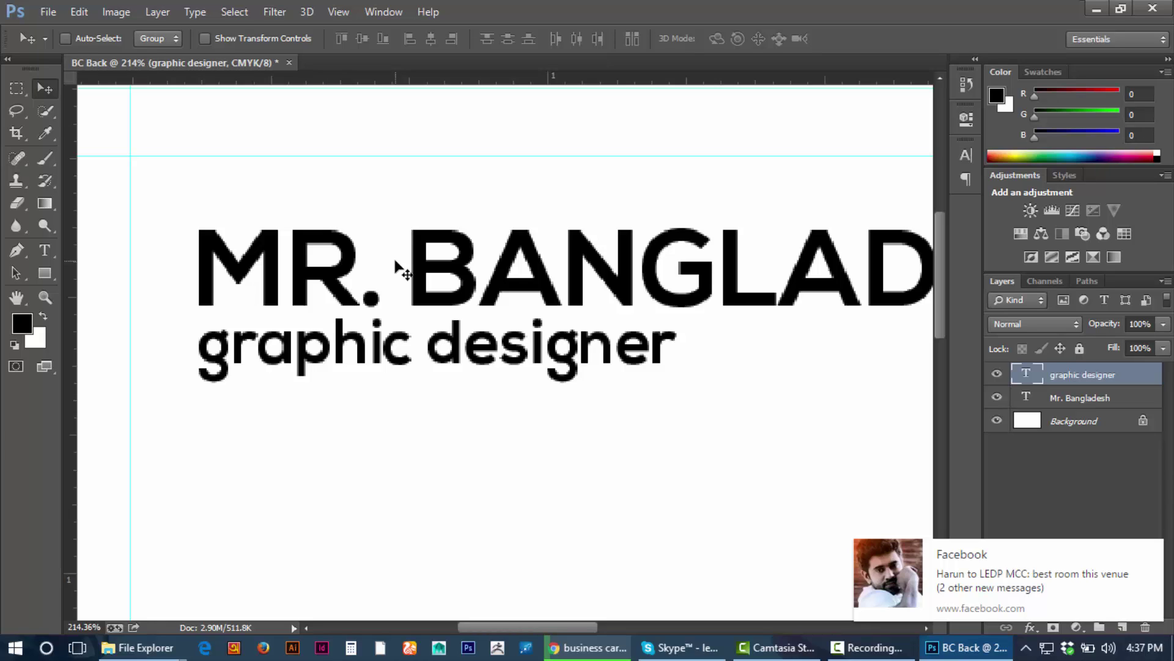
key("Down")
key("Down")
key("Down")
key("Down")
key("Down")
key("Down")
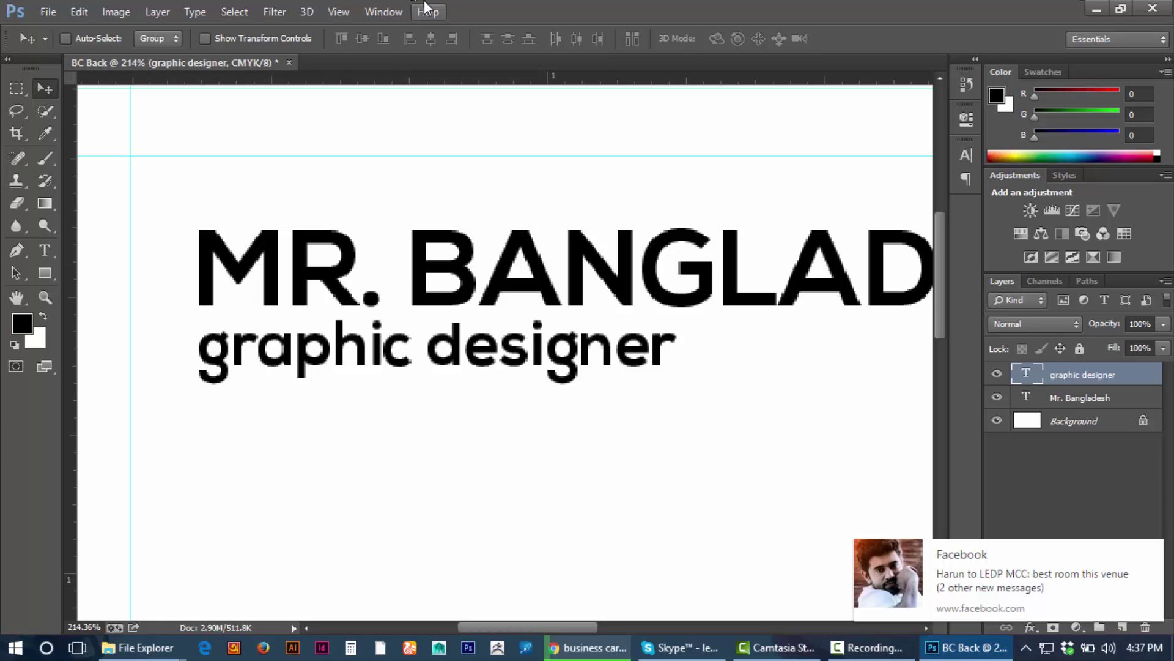
key("Down")
key("Down")
key("Down")
key("Down")
key("Down")
key("Down")
key("Down")
key("Down")
key("Down")
key("Down")
key("Down")
key("Down")
key("Down")
key("Down")
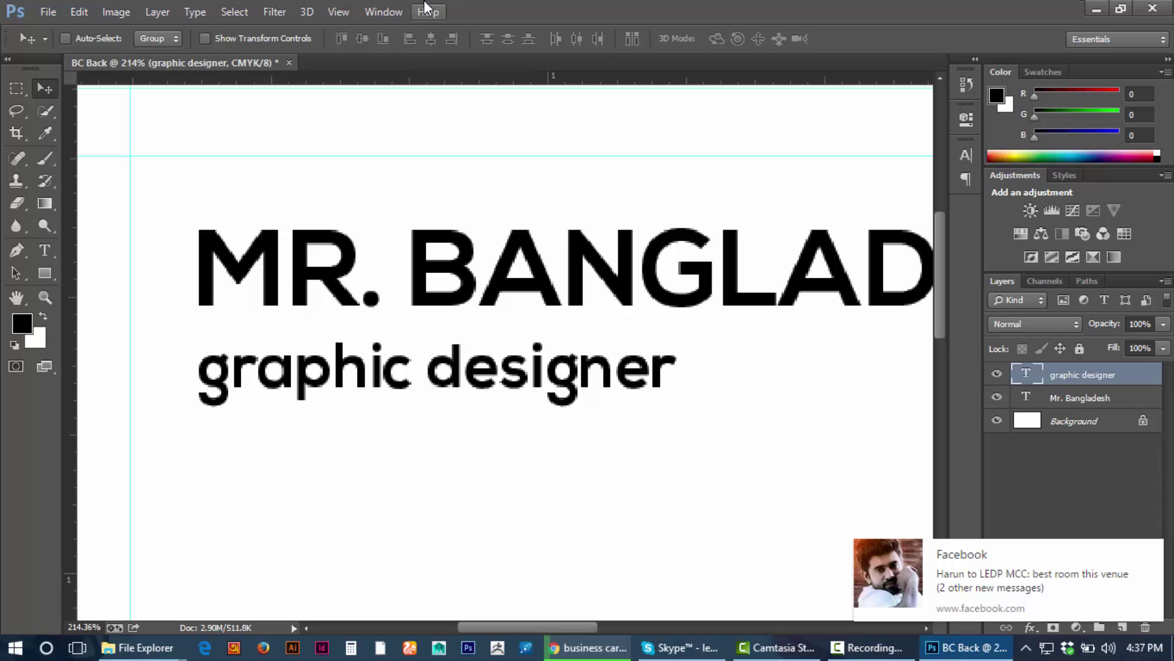
key("Up")
key("Up")
key("Up")
key("Up")
key("Up")
key("Up")
key("Up")
key("Up")
key("Up")
key("Up")
key("Up")
key("Up")
key("Up")
key("Up")
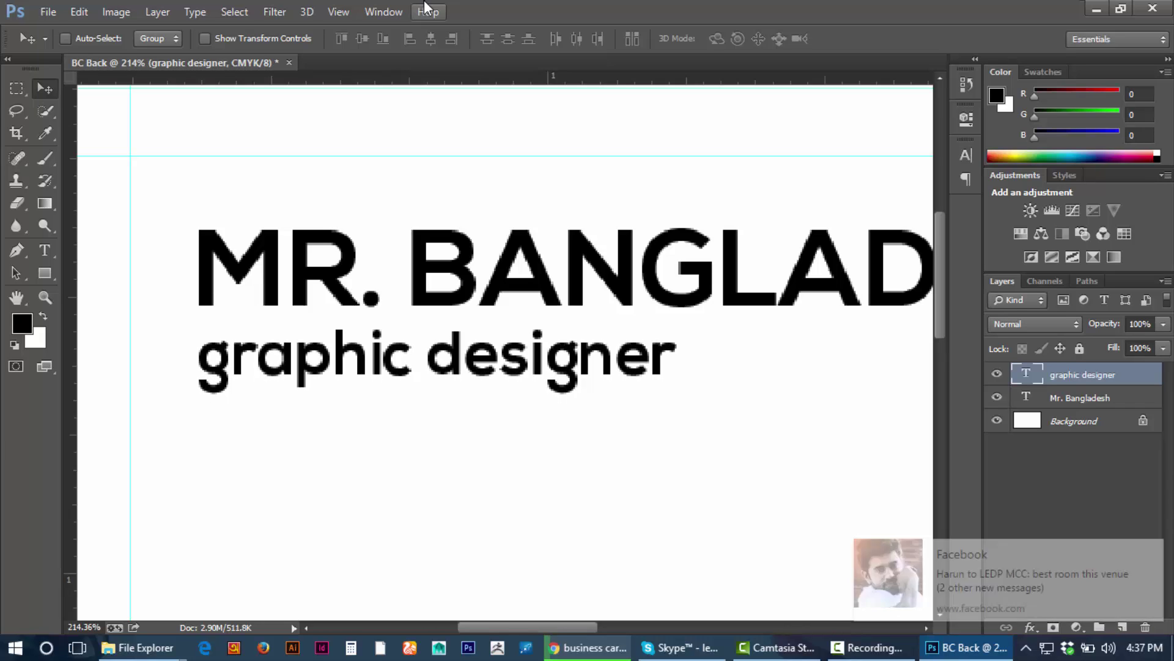
key("Up")
key("Up")
key("Up")
key("Up")
key("Up")
key("Up")
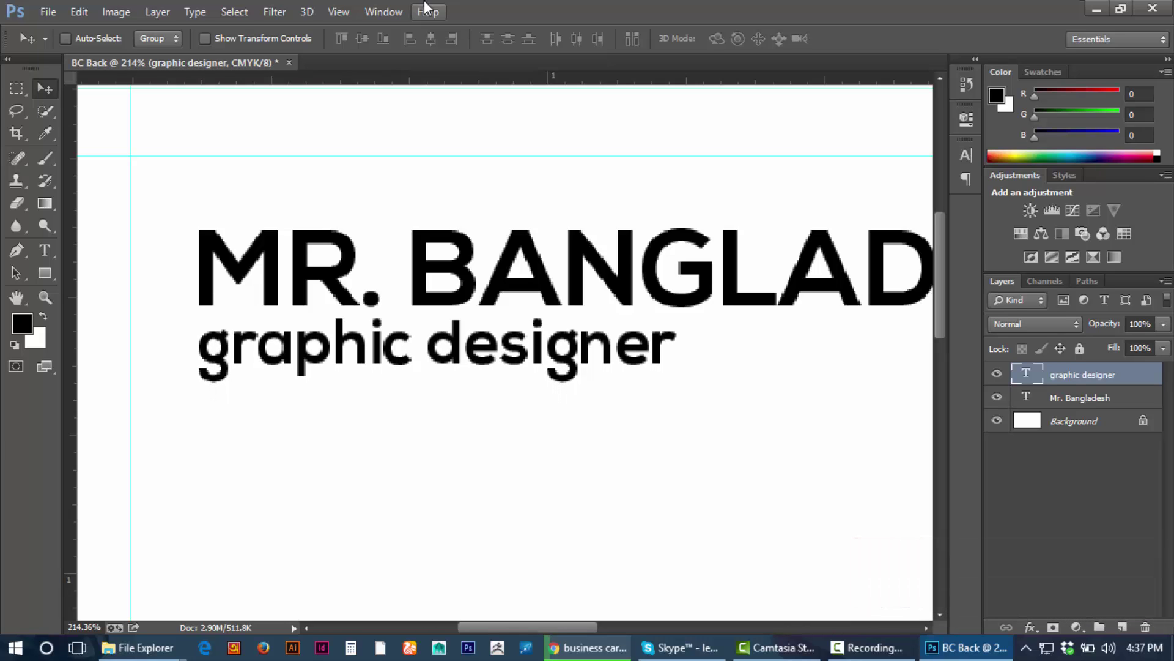
key("Right")
key("Right")
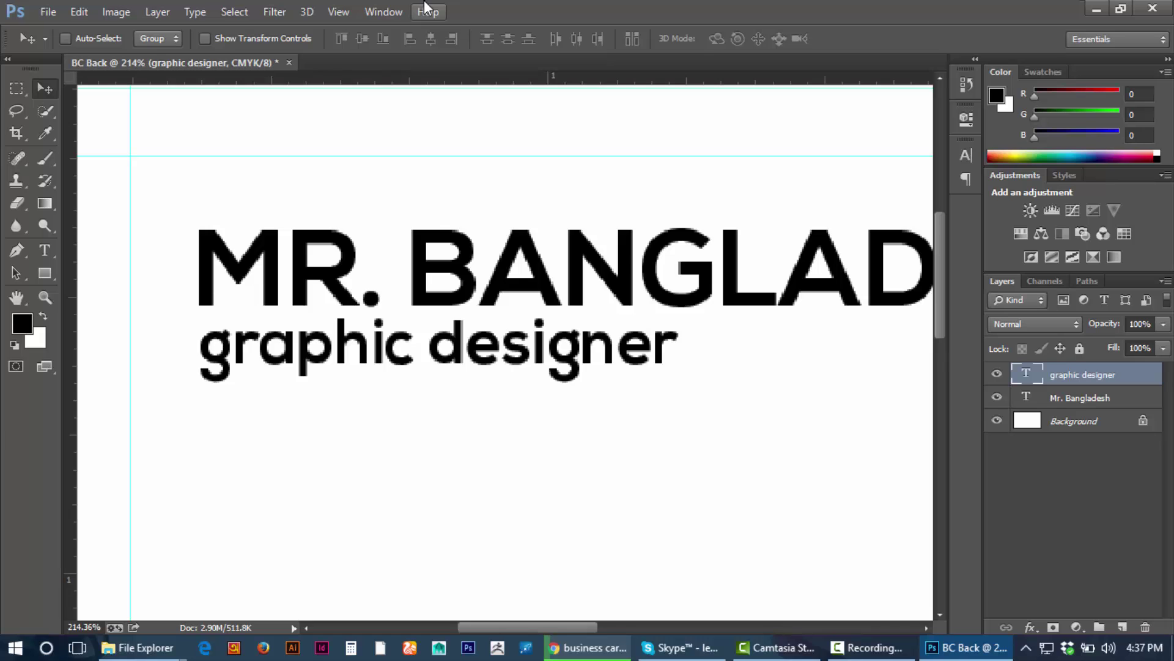
- Fit the whole business card on screen with Ctrl+0
key("ctrl+0")
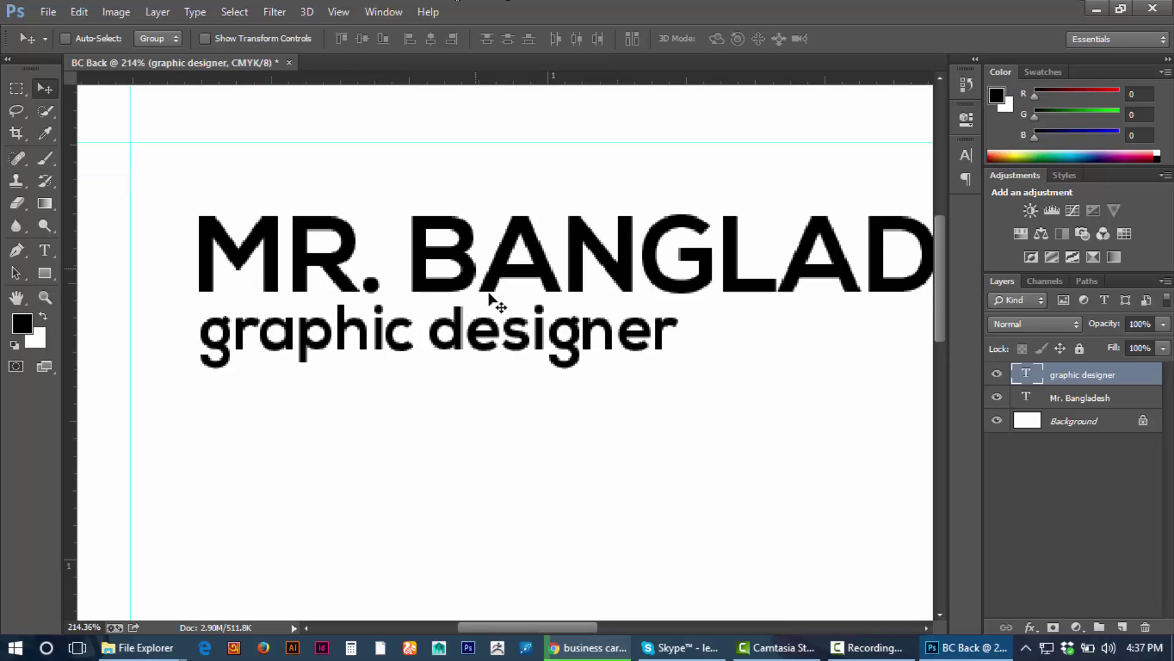
scroll(500, 300, "down", 1)
scroll(501, 300, "up", 1)
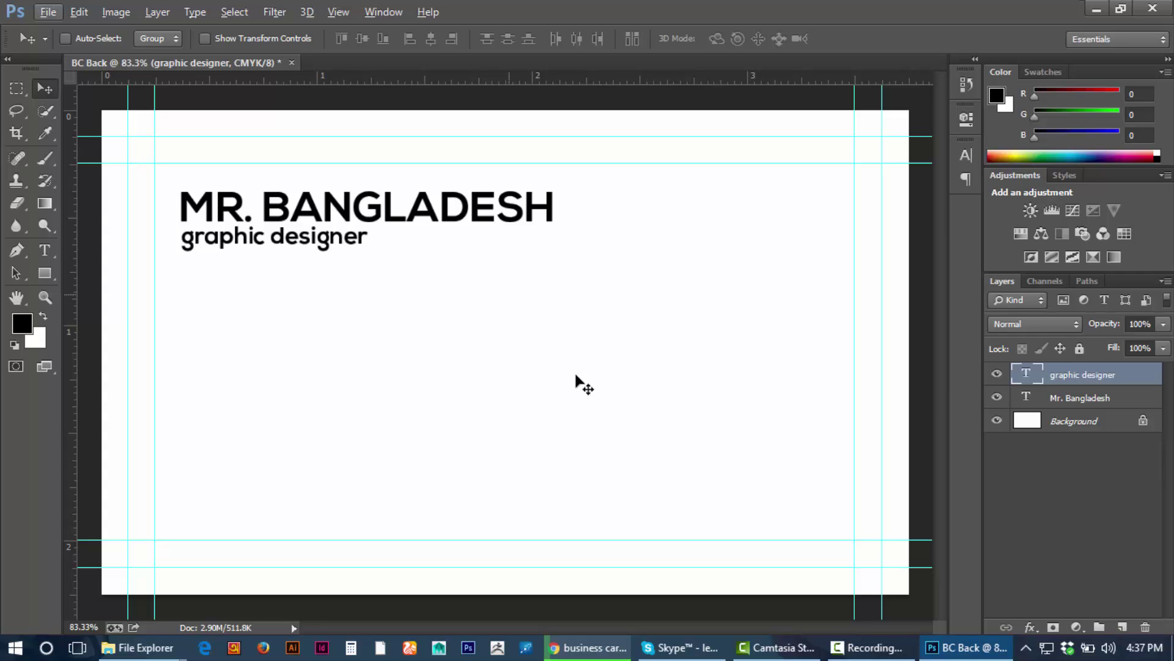
- Open The History of the Coca-Cola Logo image (the_logo_story_01122014_596x334.jpg) full-size in its own tab
left_click(869, 647)
left_click(1087, 586)
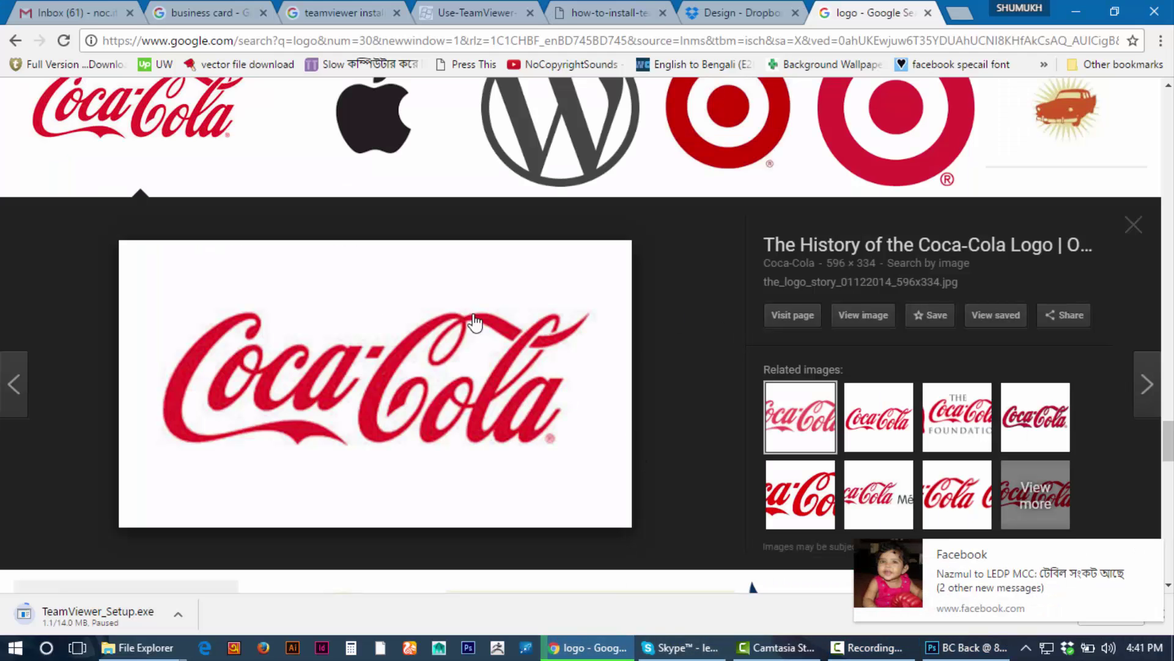
left_click(877, 433)
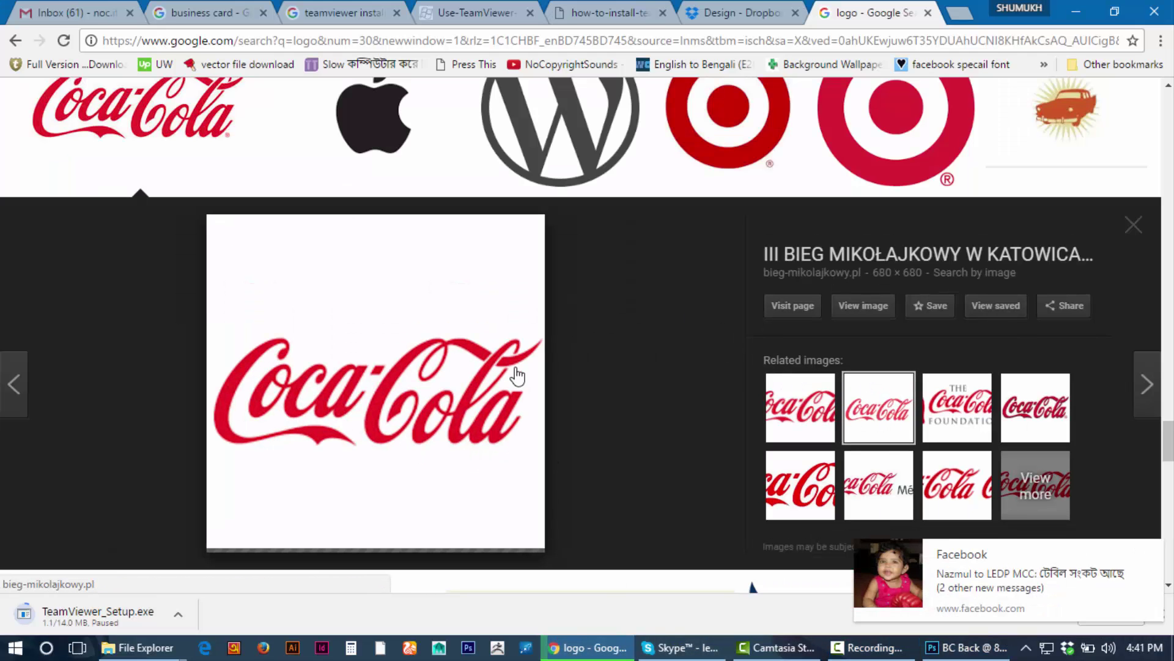
left_click(806, 416)
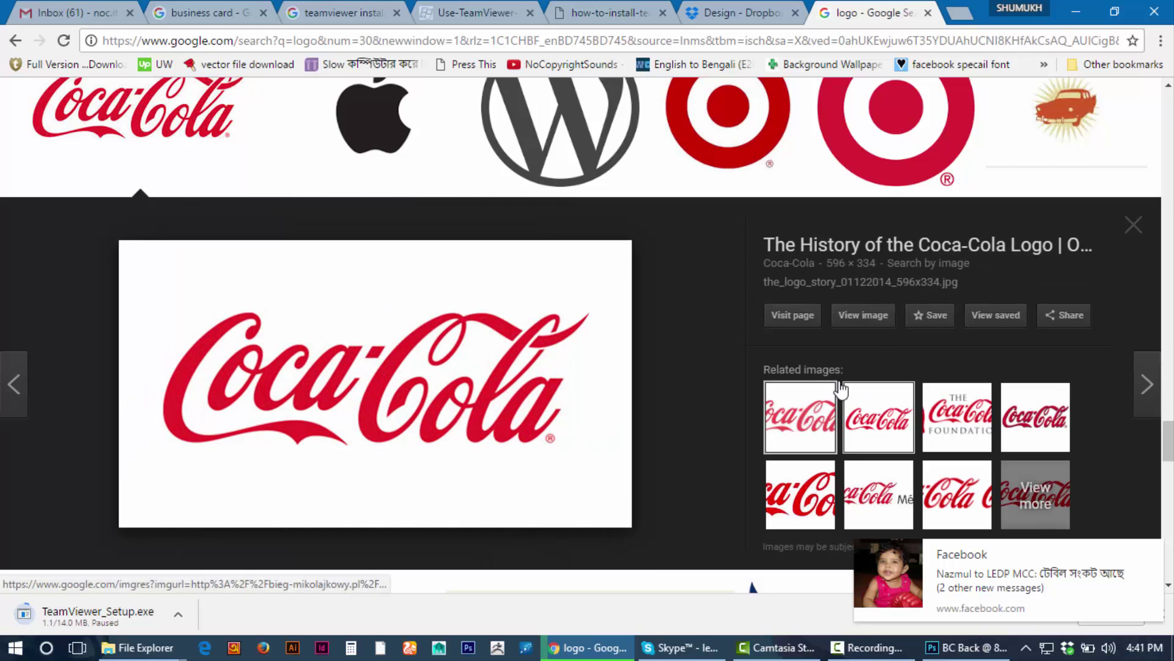
left_click(847, 314)
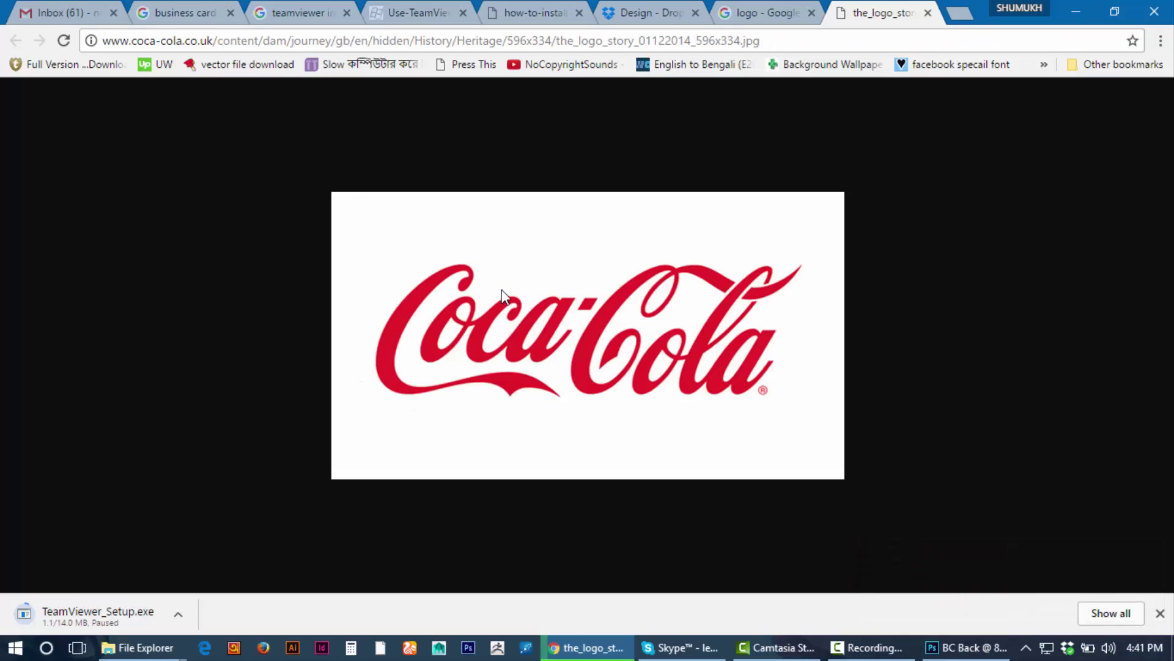
- Start saving the logo image and create a Business Card folder on the Desktop
right_click(515, 280)
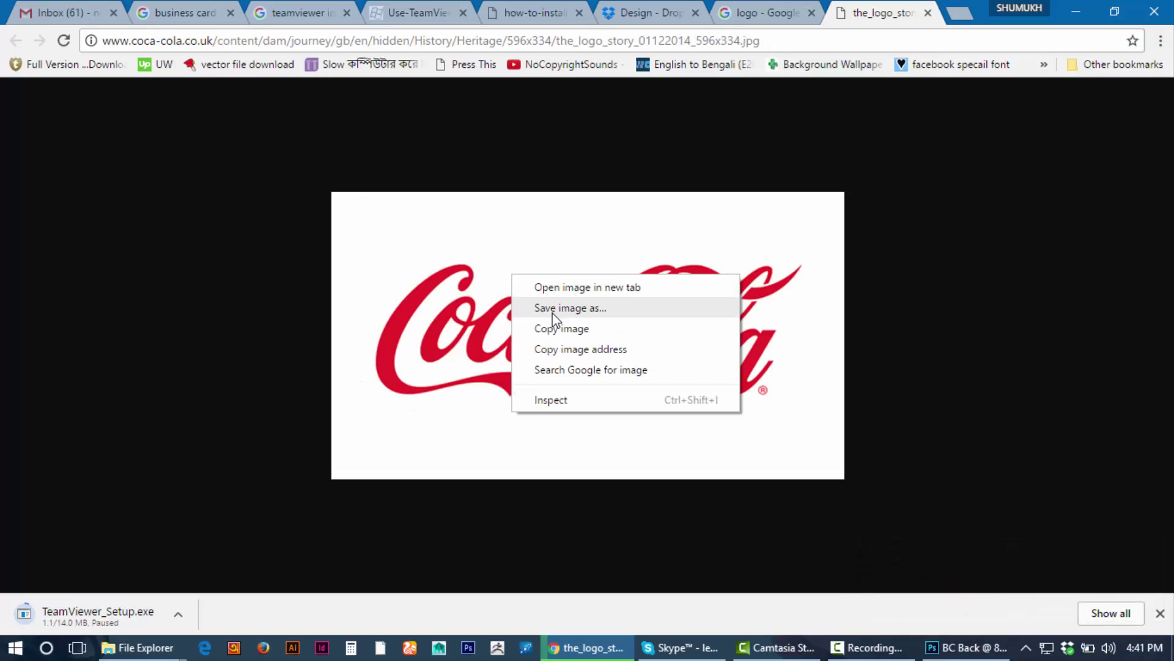
left_click(552, 309)
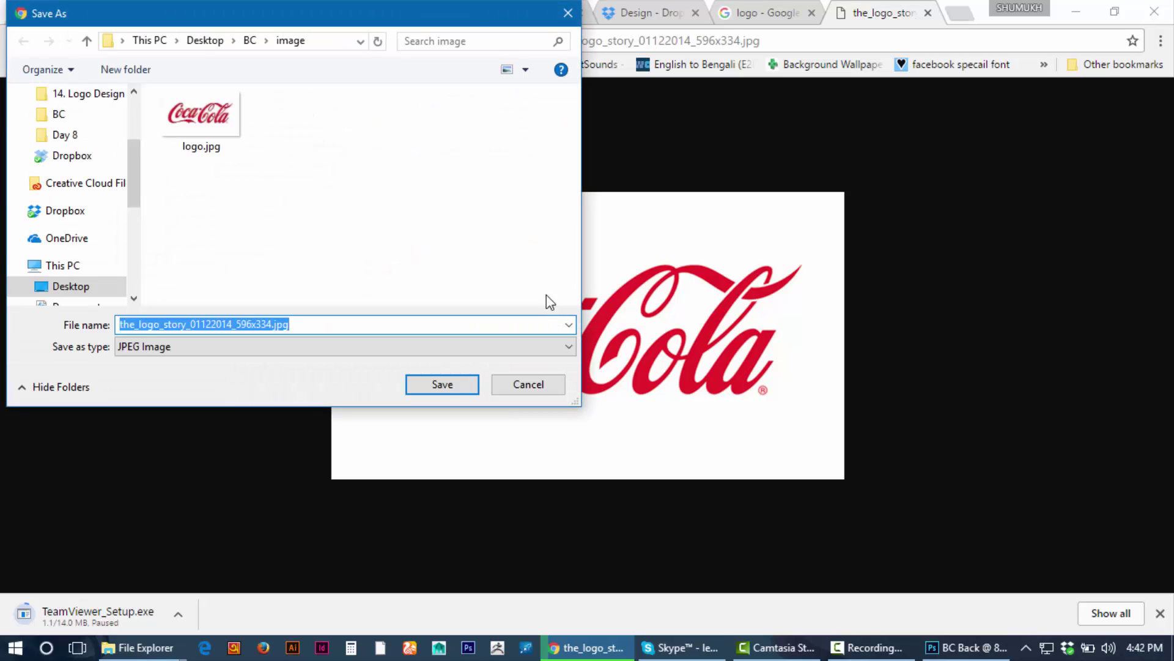
scroll(97, 113, "up", 3)
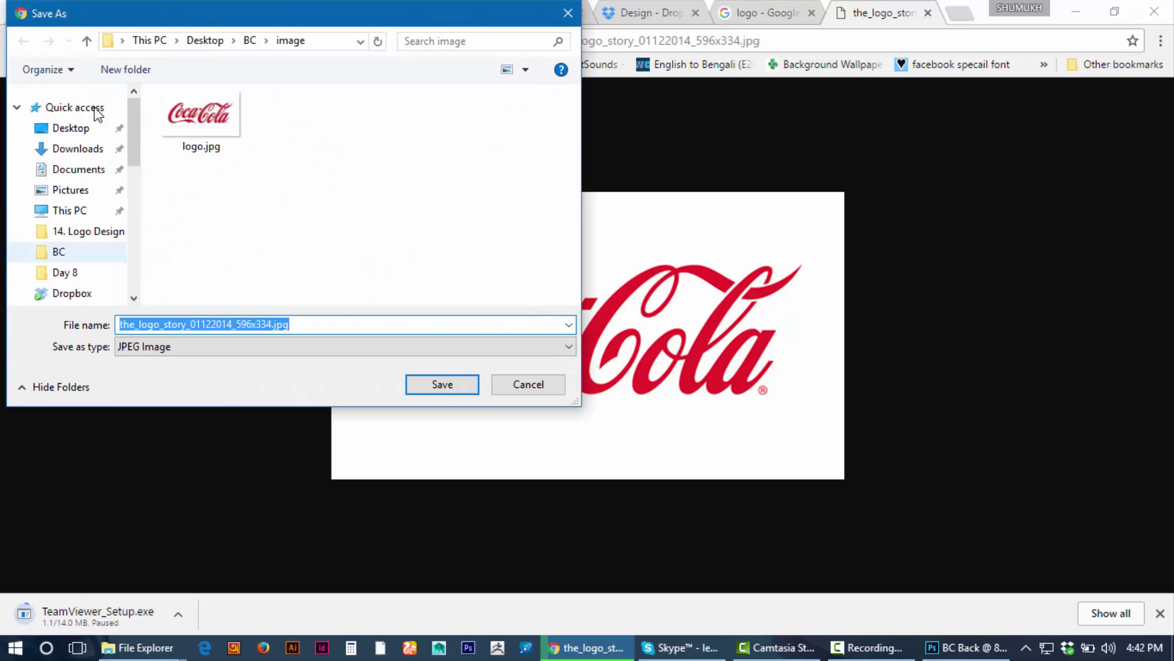
left_click(69, 128)
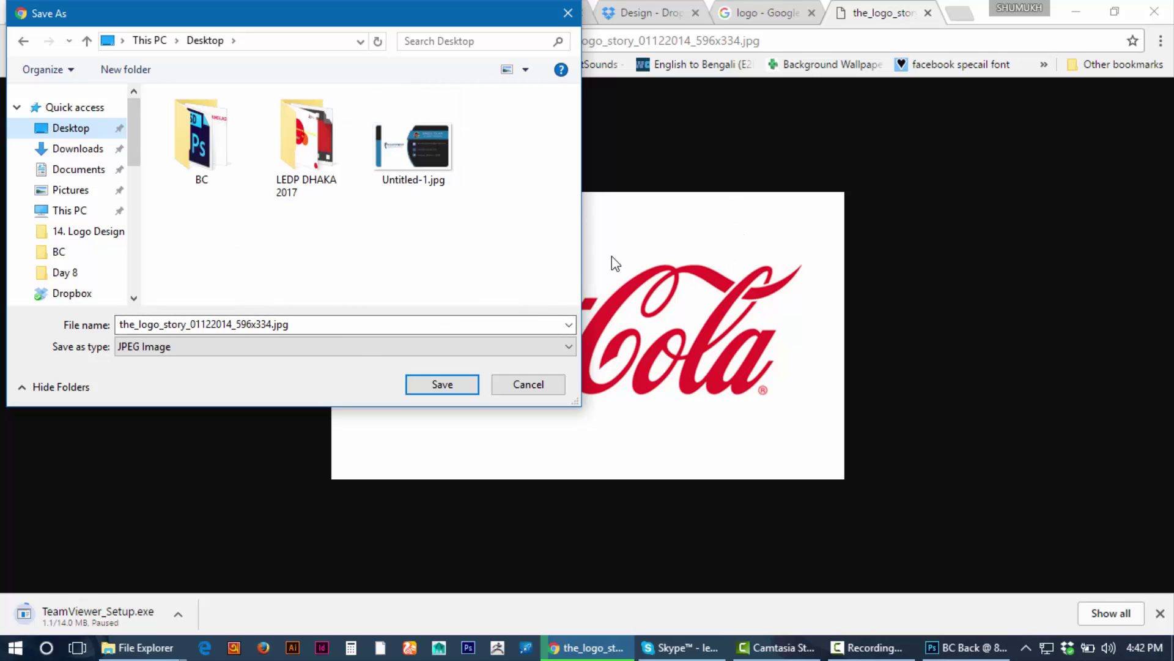
left_click_drag(284, 5, 435, 116)
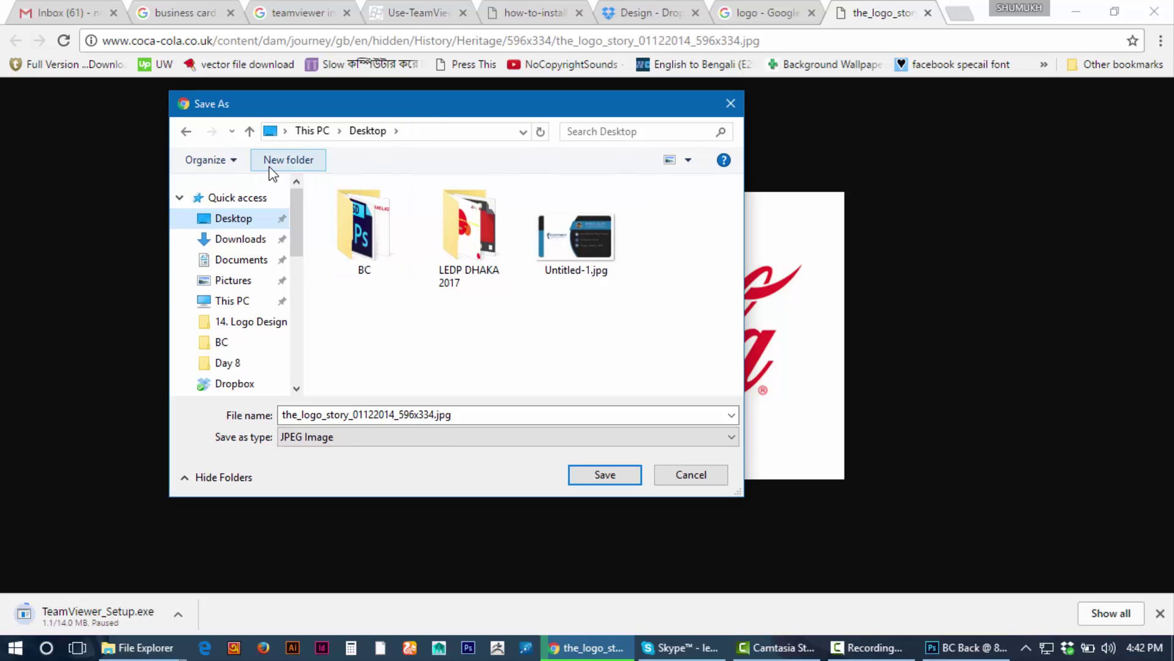
left_click(306, 162)
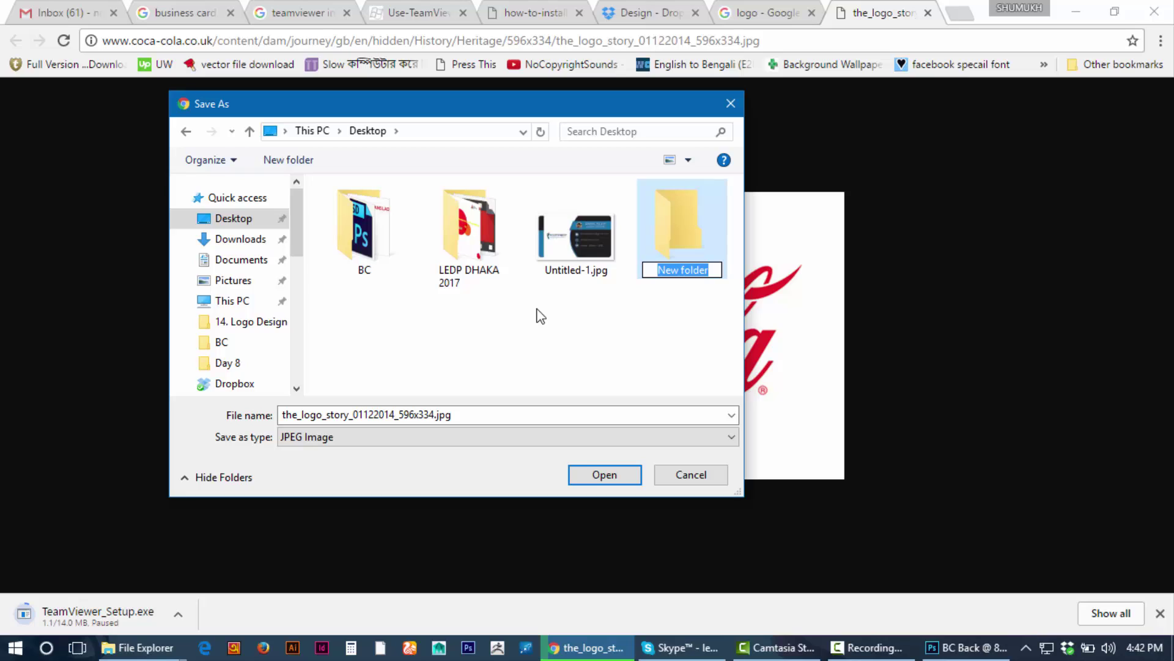
type("Busin")
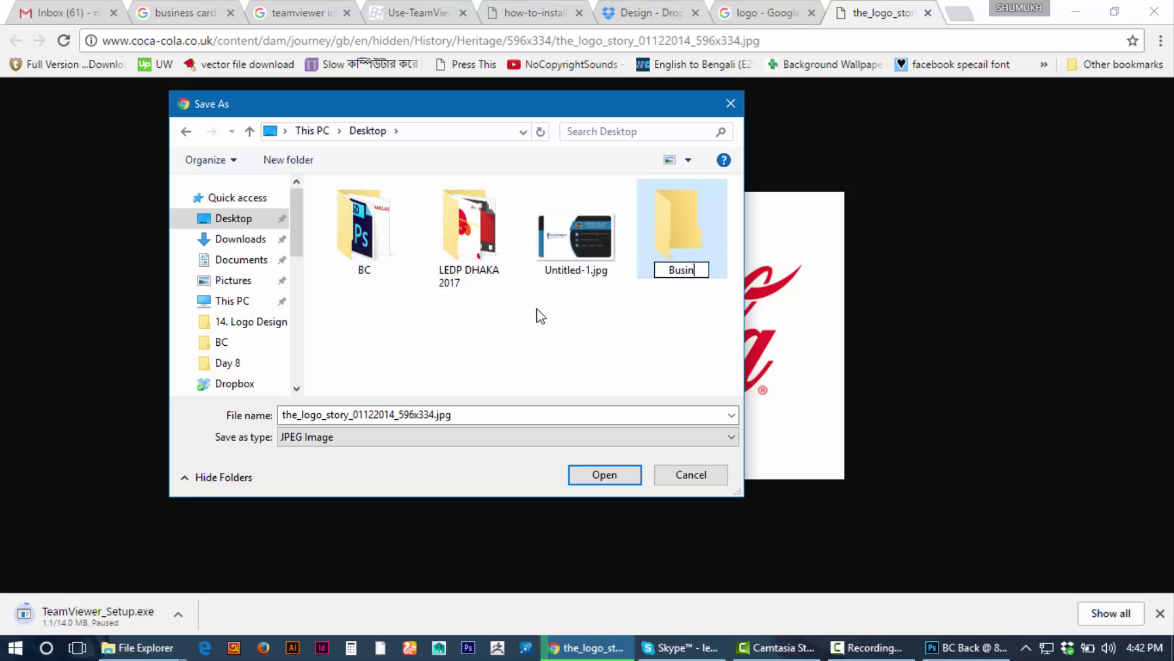
type("ess Card")
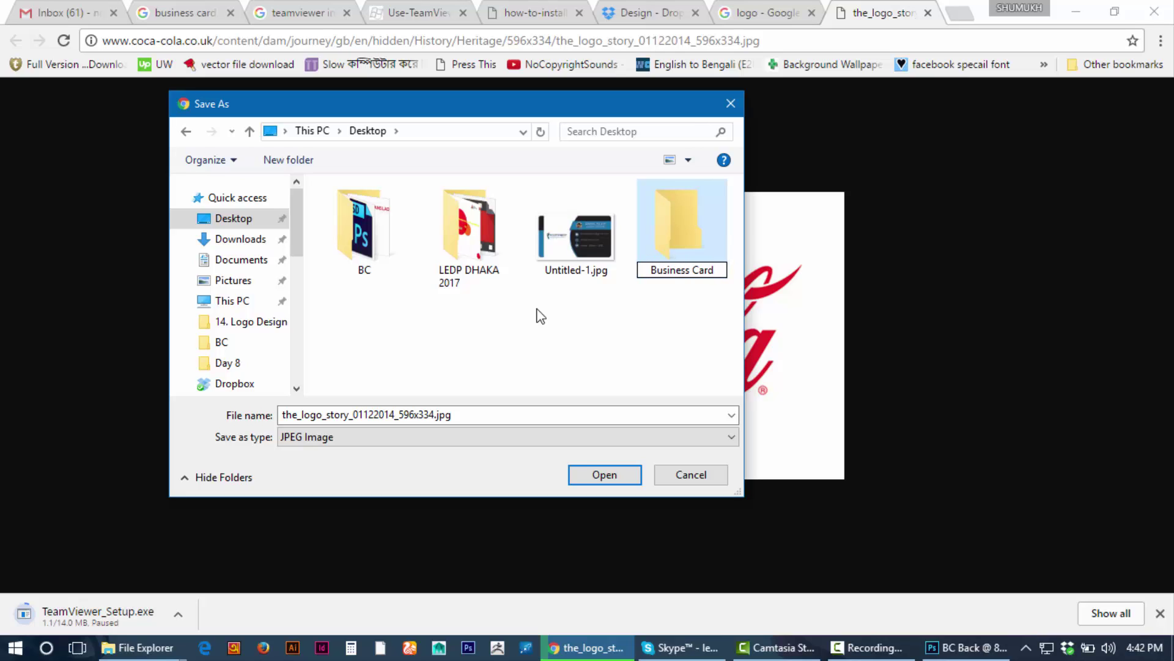
key("Return")
key("Return")
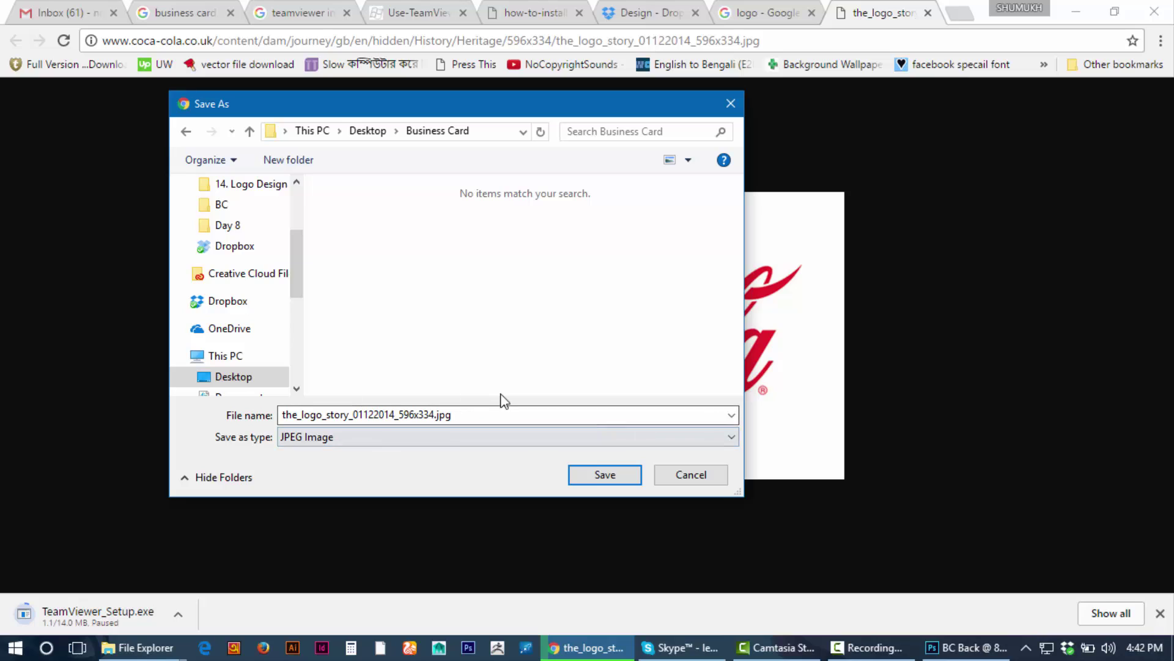
- Create an image folder inside Business Card and save the logo there as logo.jpg
left_click(300, 161)
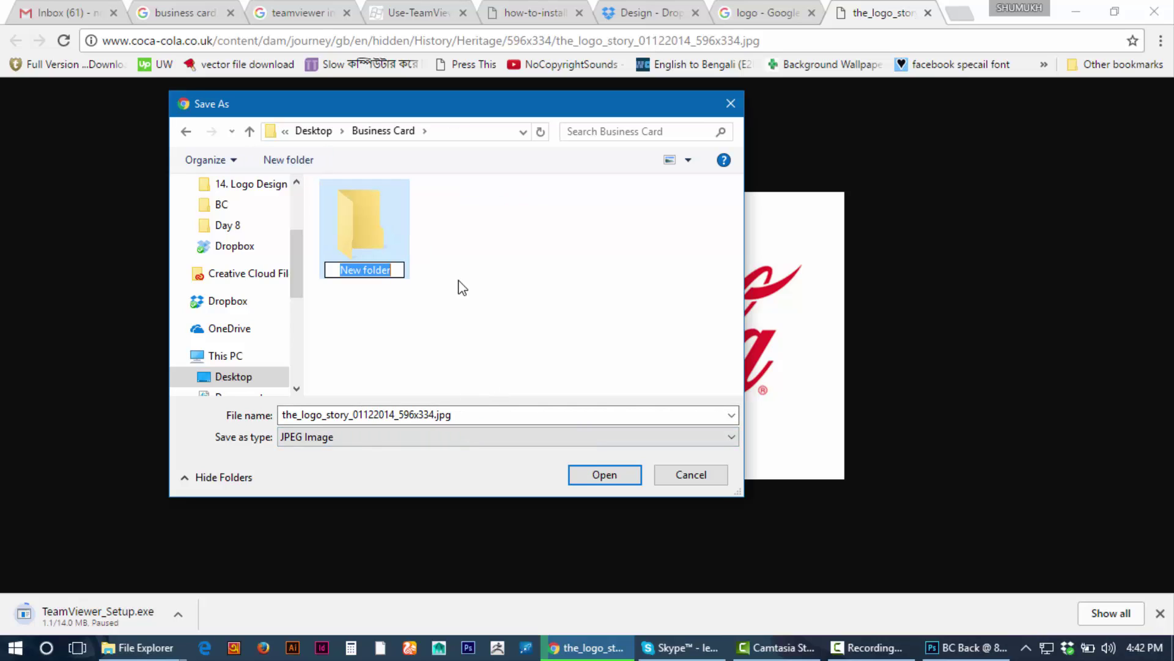
type("image")
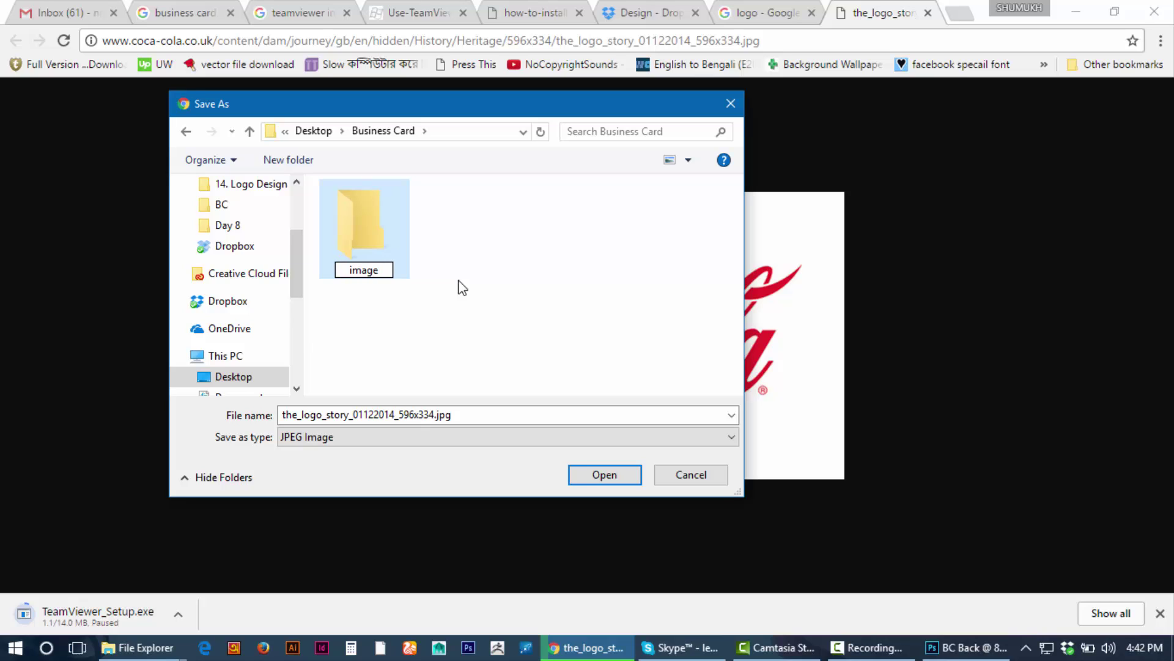
key("Return")
key("Return")
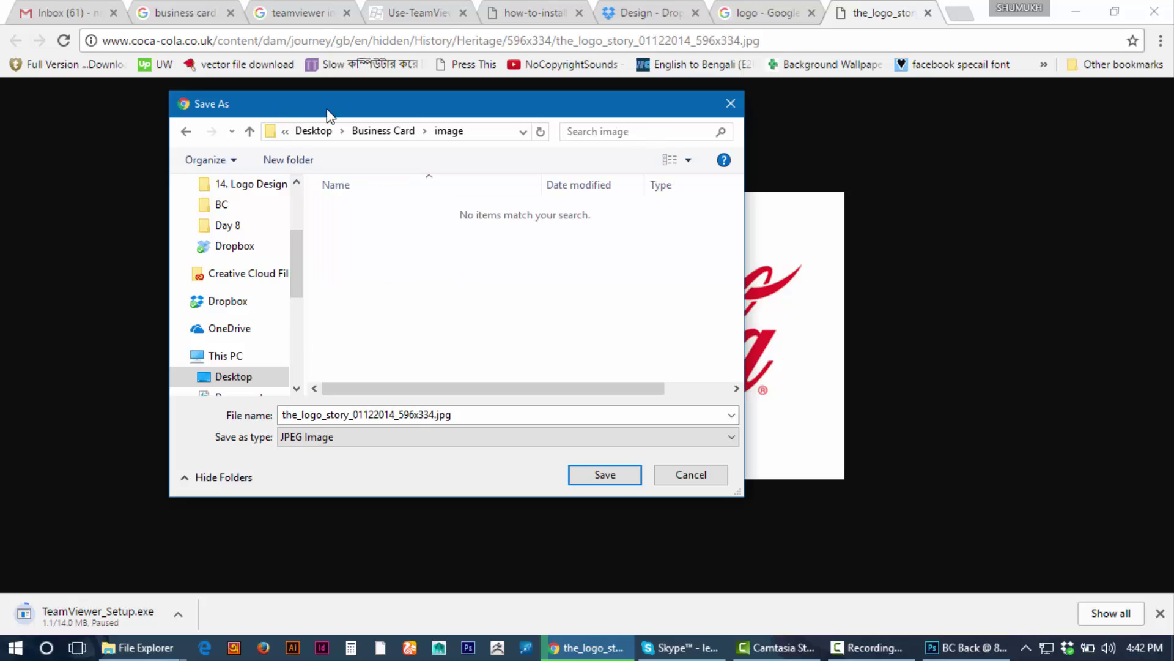
double_click(455, 415)
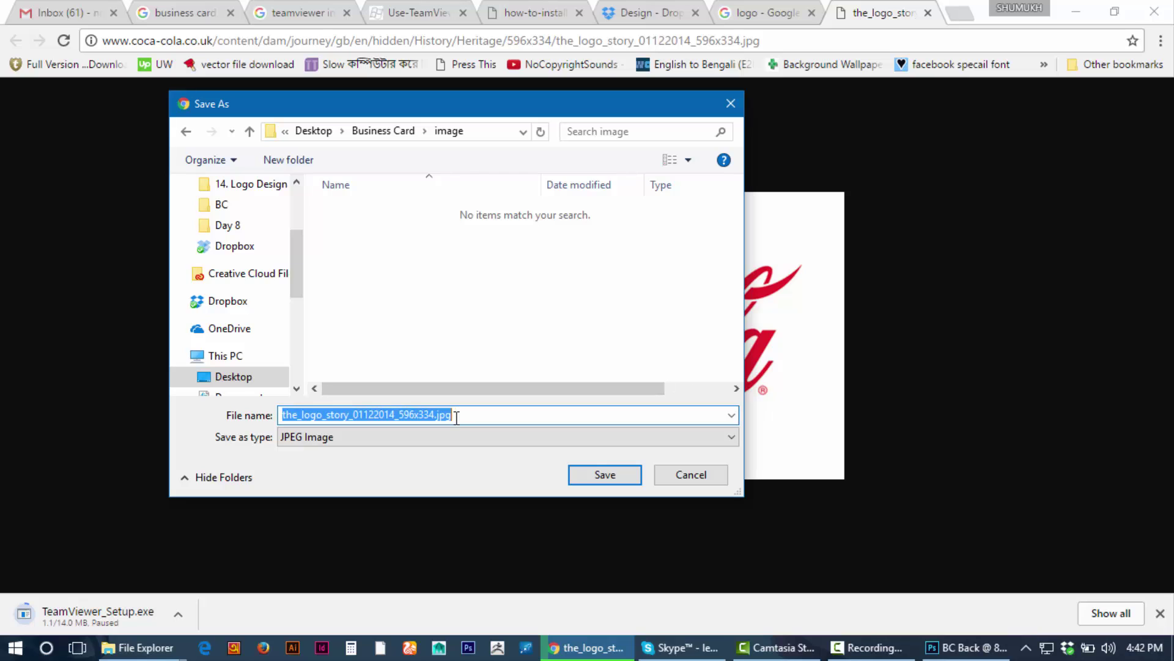
type("logo")
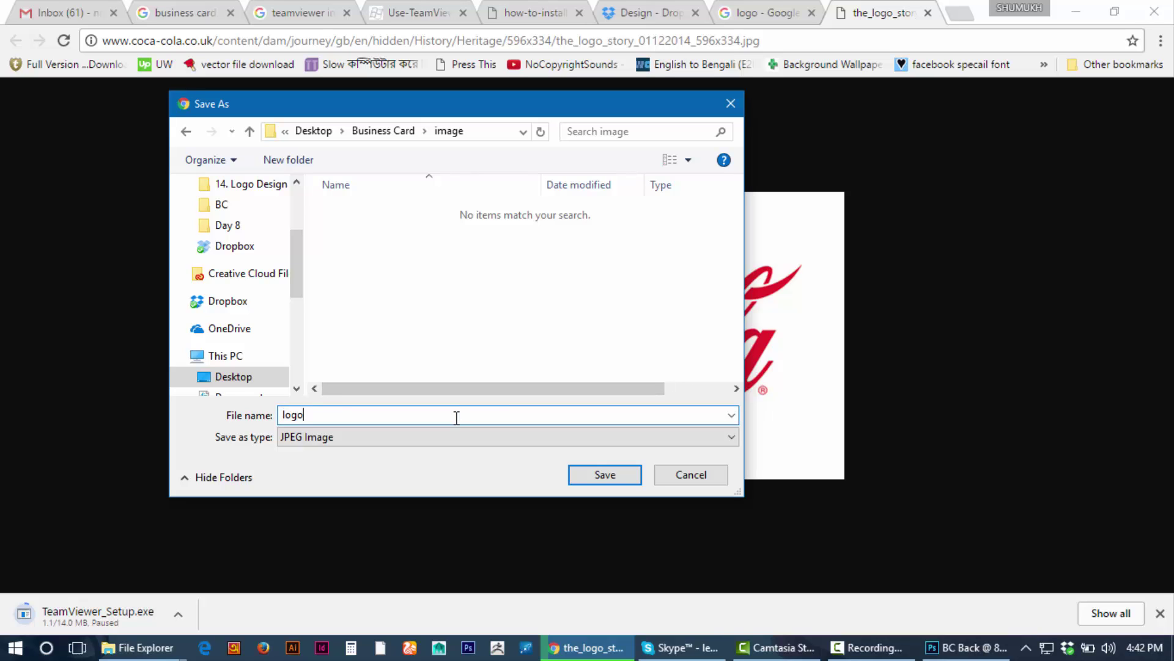
left_click(616, 475)
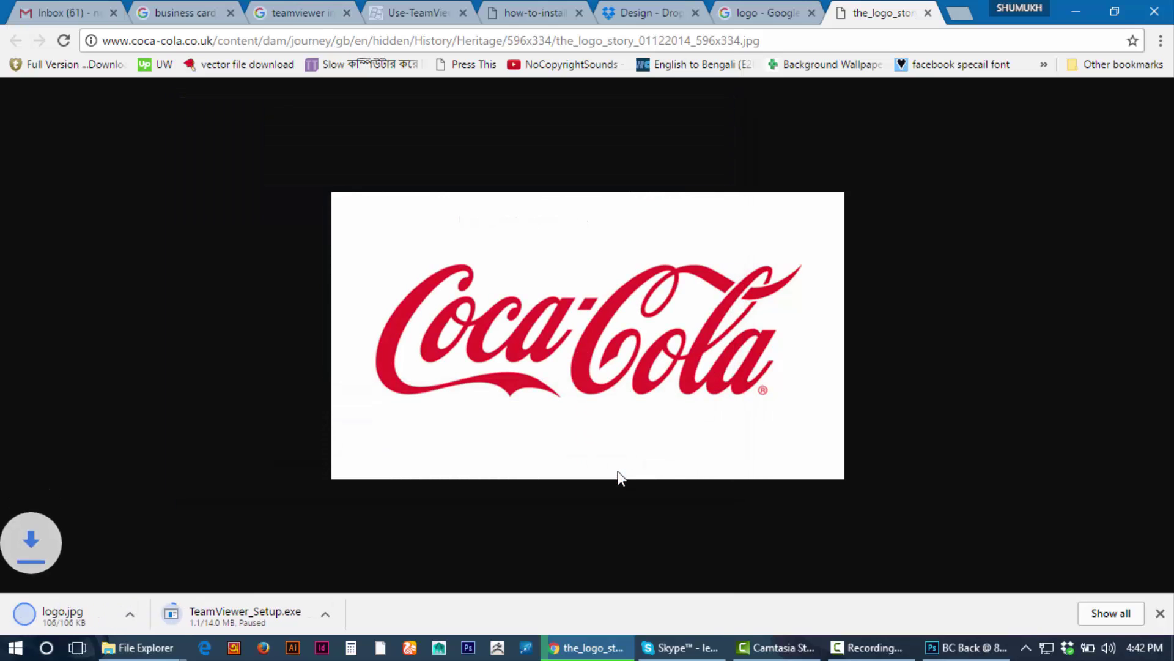
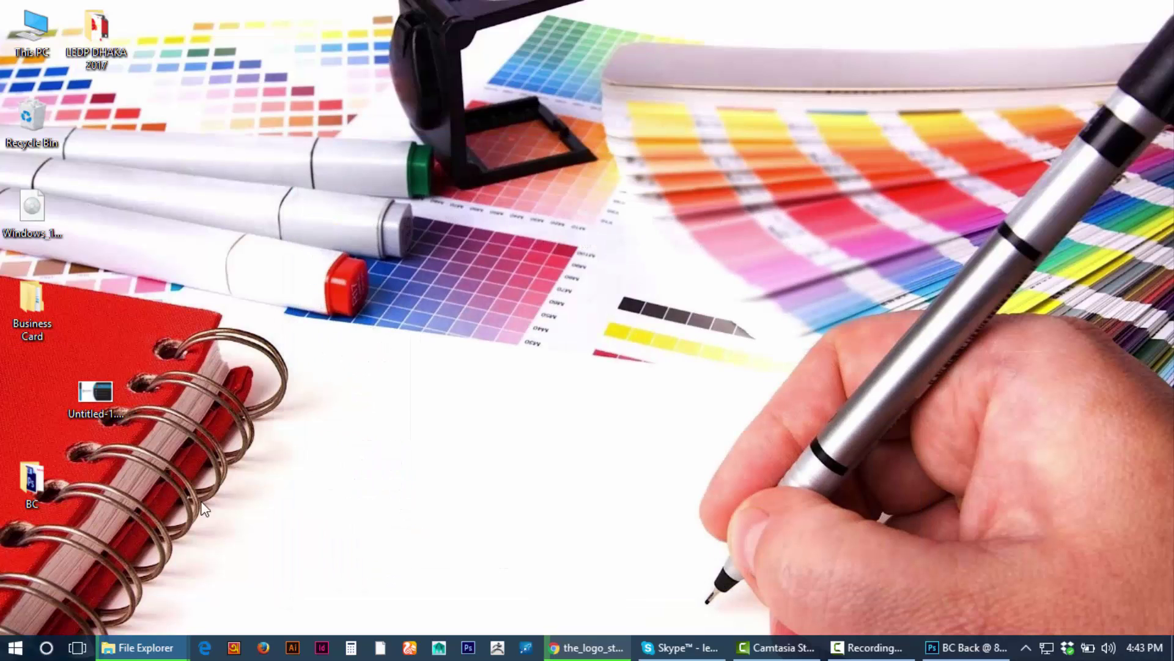
- Open Business Card > image and preview logo.jpg in Photos before closing the preview
double_click(43, 319)
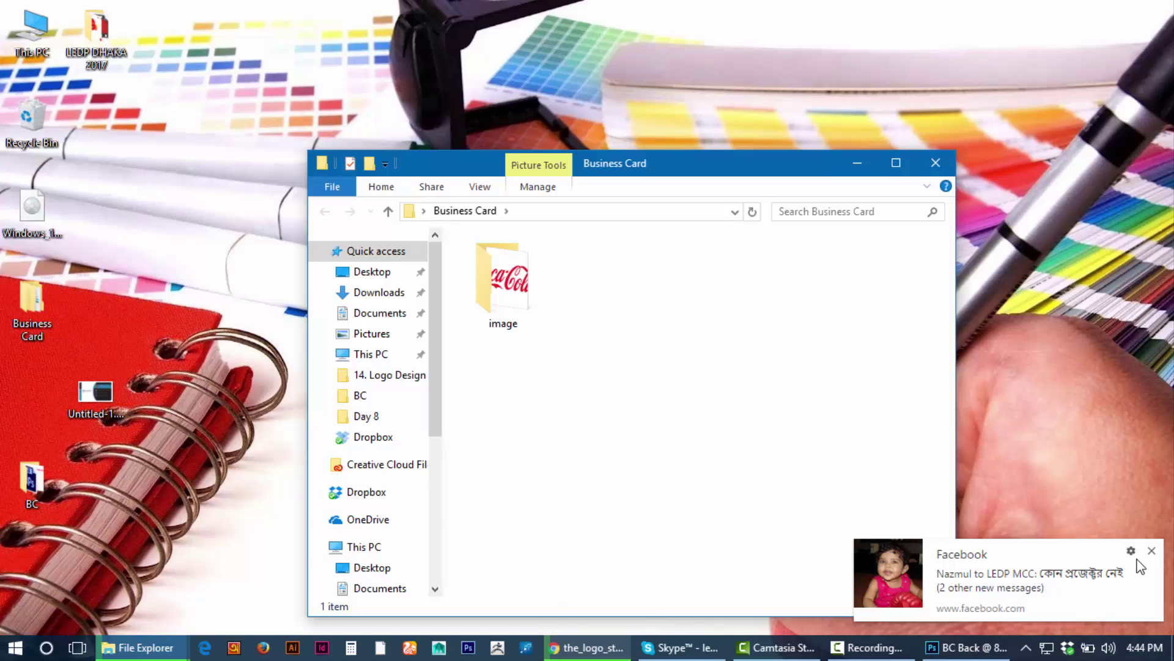
left_click(869, 647)
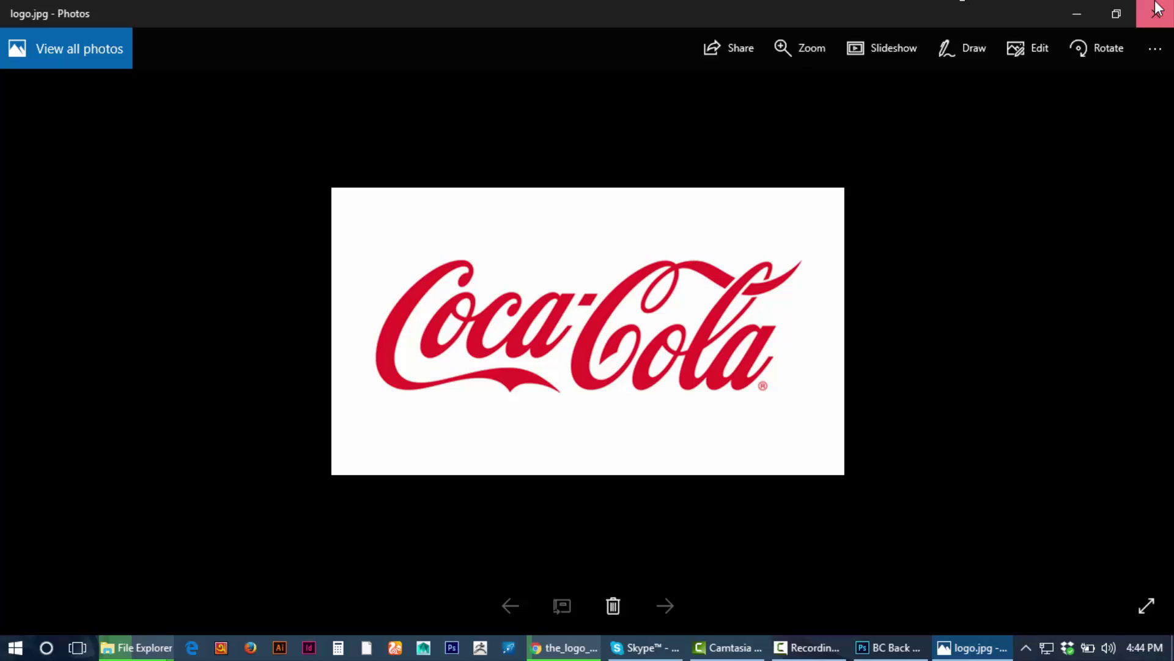
left_click(1158, 8)
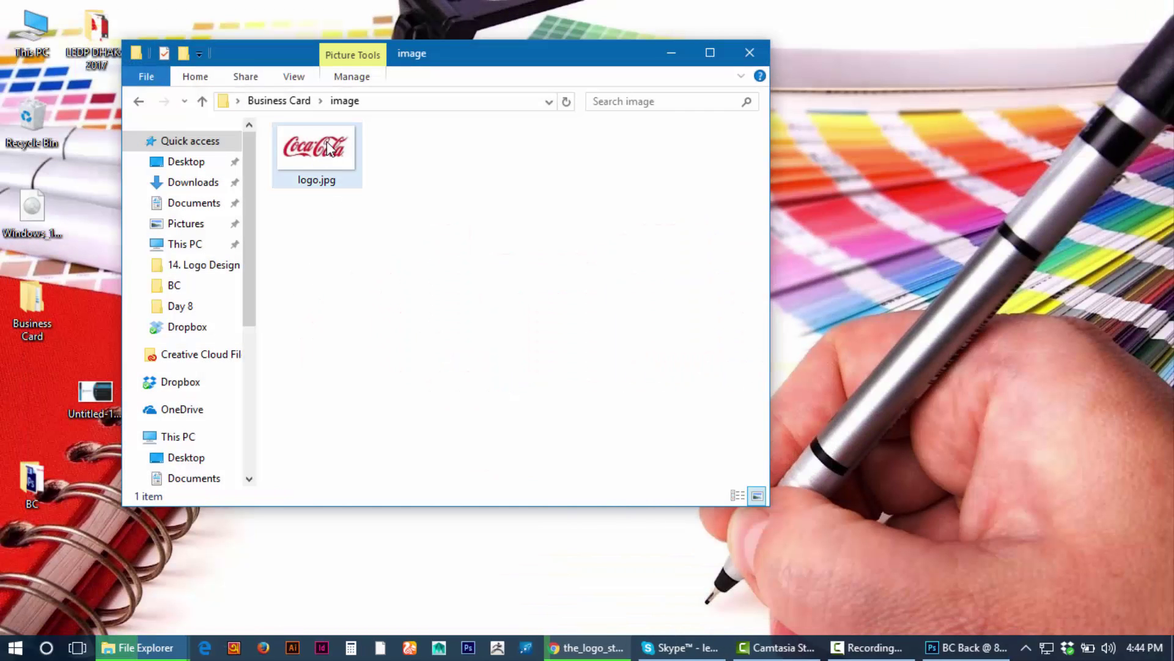
- Place logo.jpg on the BC Back canvas, commit it, then delete the placed logo layer
left_click_drag(328, 148, 515, 375)
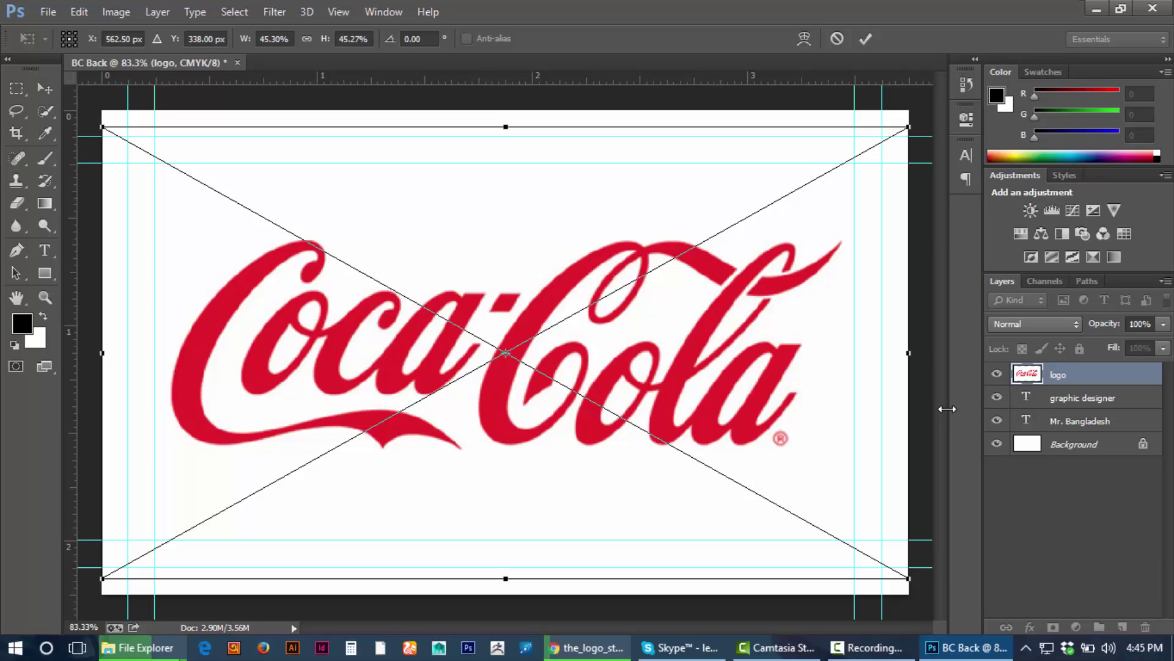
left_click(865, 41)
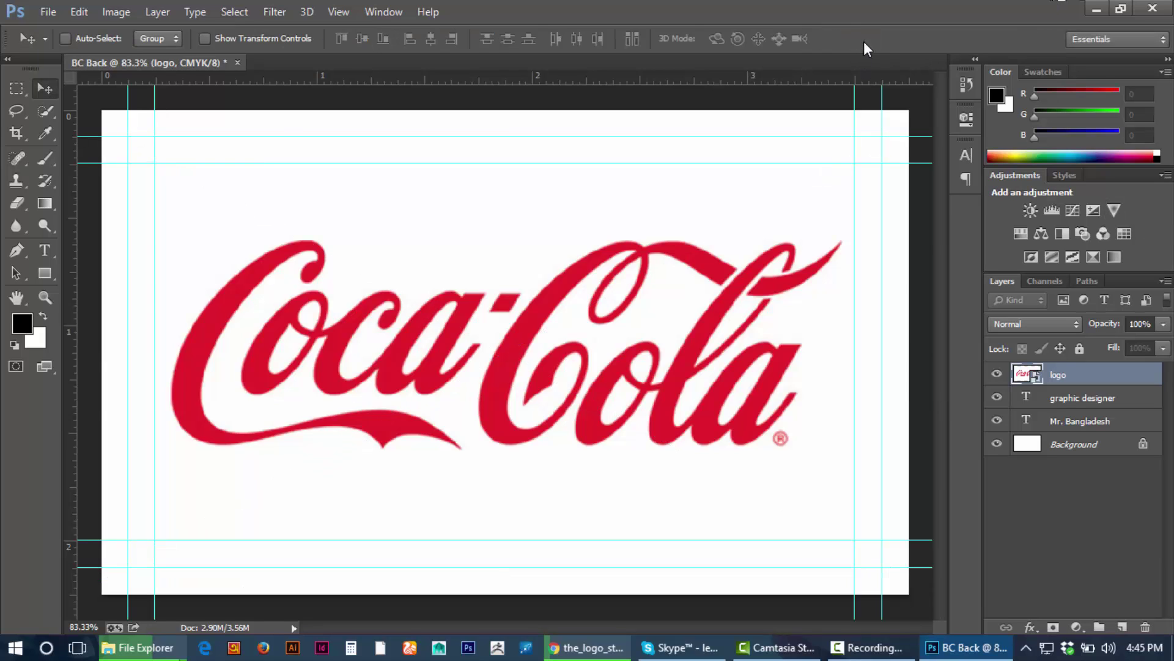
key("Delete")
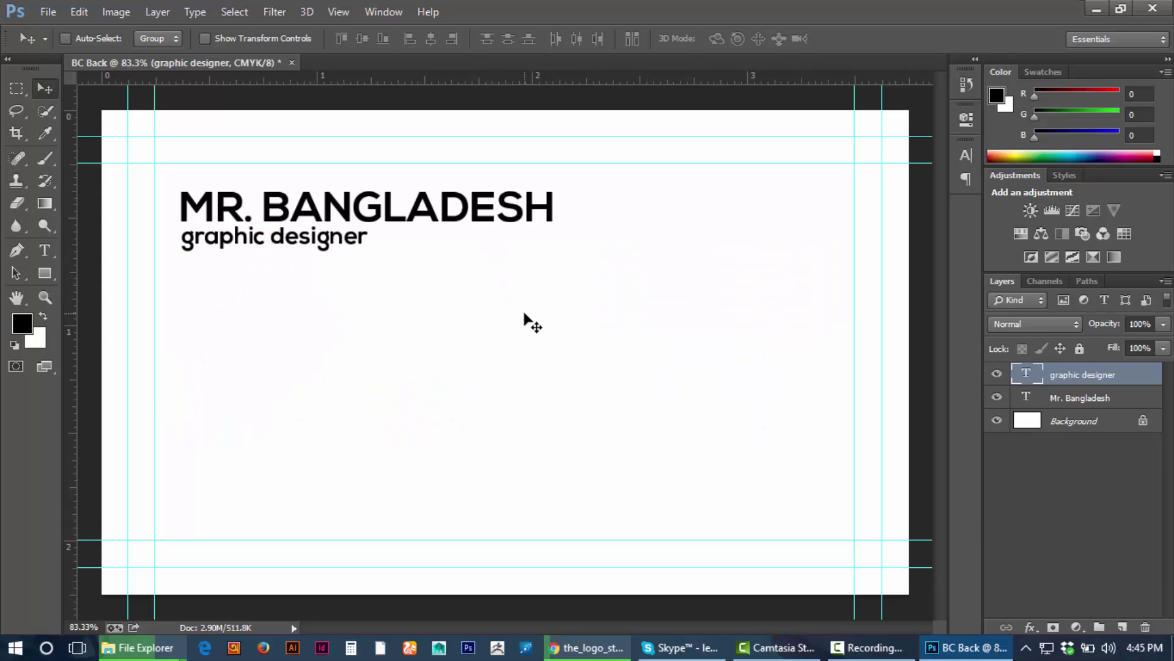
- Drag logo.jpg from the image folder over the Photoshop window
left_click(1099, 13)
left_click_drag(315, 164, 964, 611)
left_click_drag(963, 608, 373, 61)
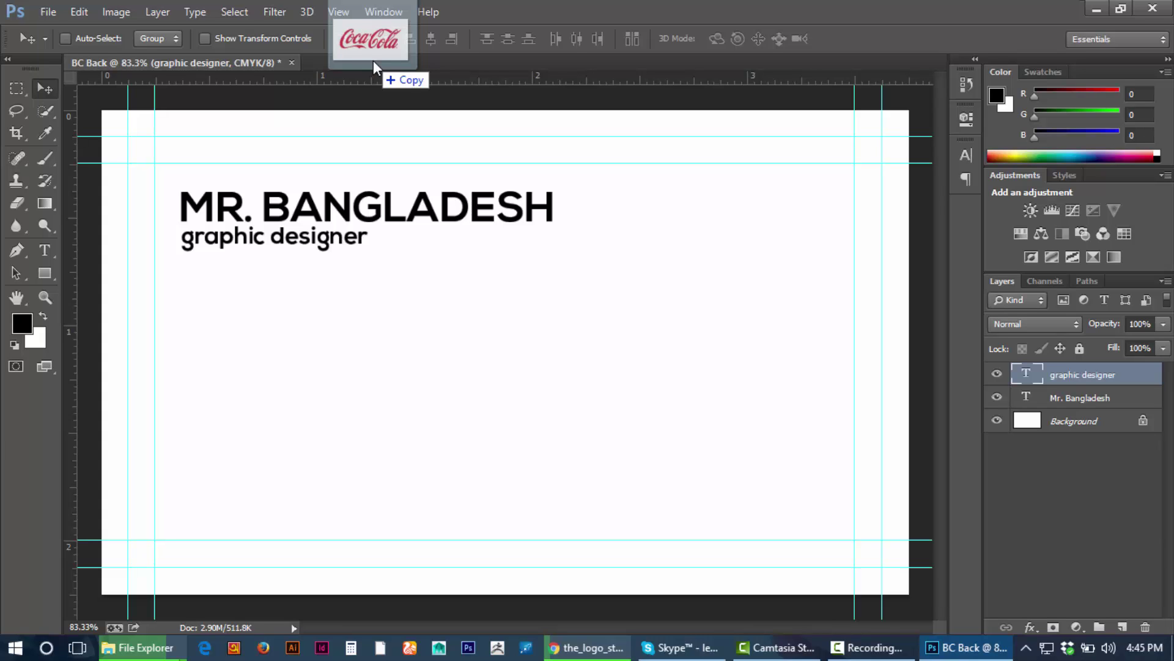
- Open logo.jpg as its own Photoshop document alongside the business card
left_click_drag(373, 61, 373, 61)
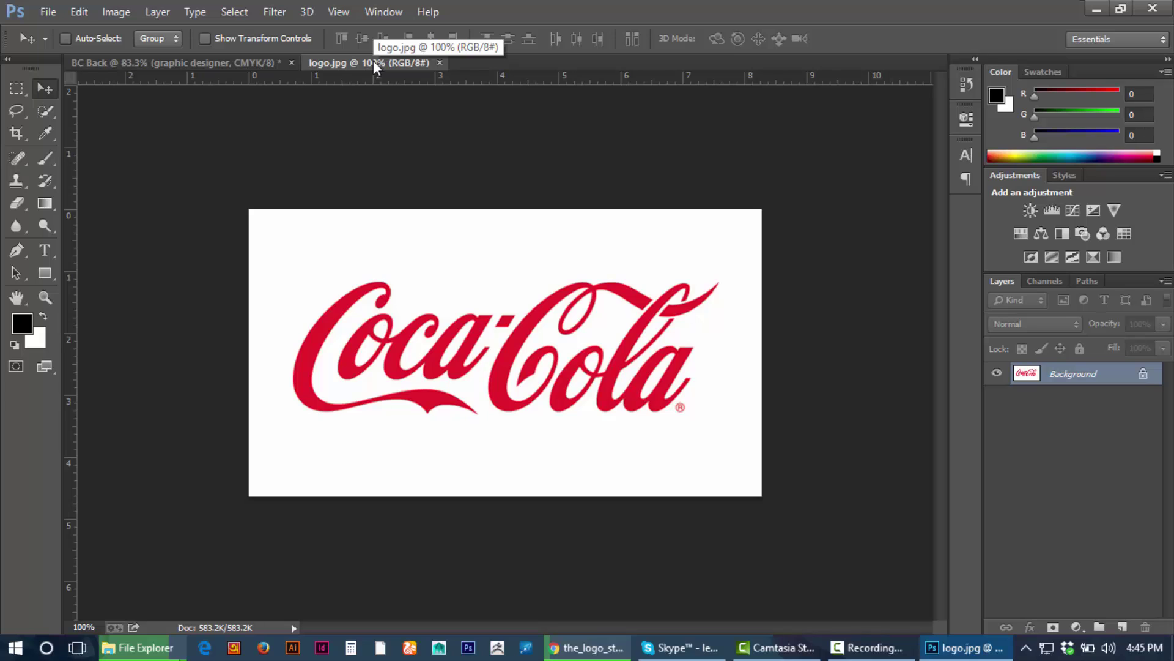
left_click(241, 60)
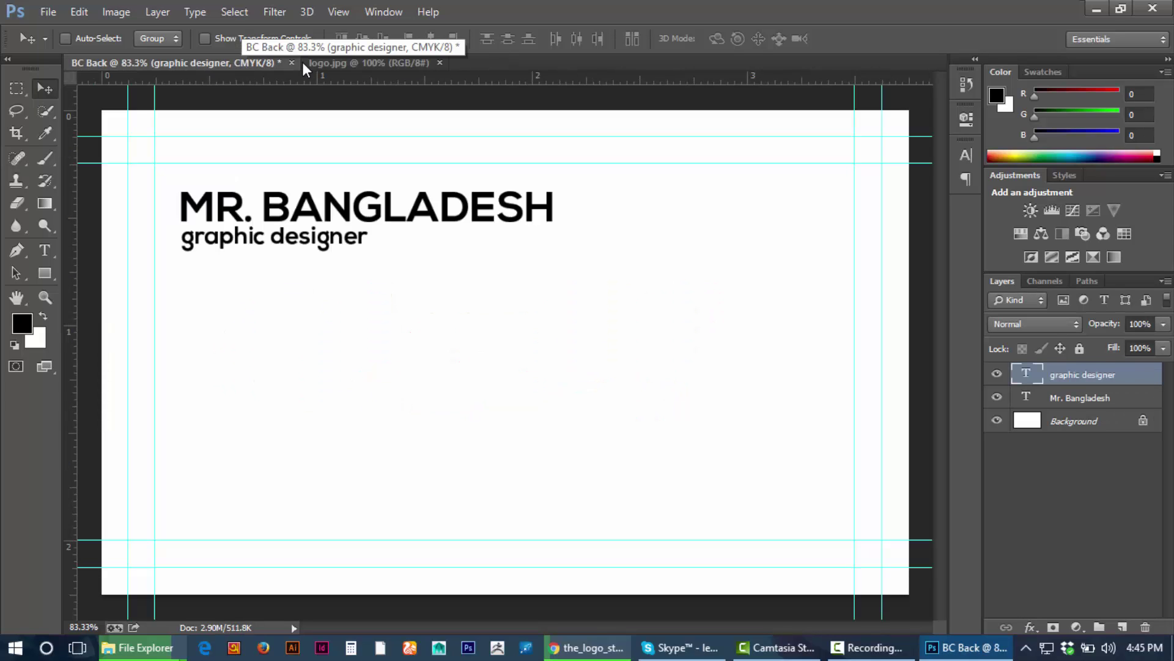
left_click(336, 61)
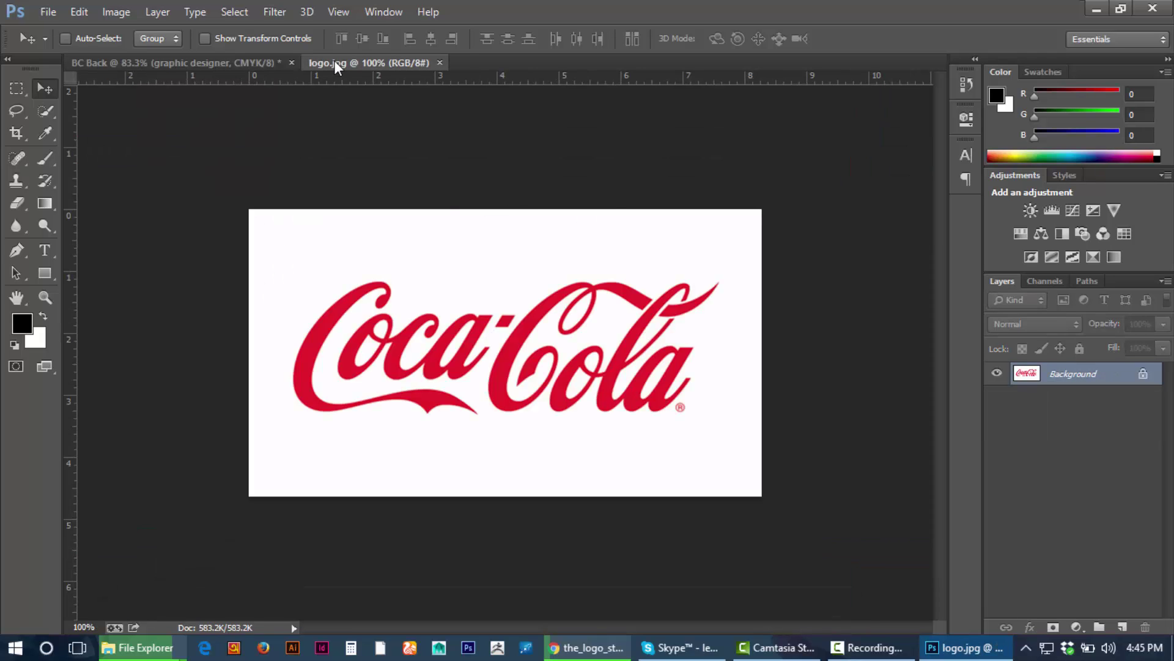
scroll(436, 156, "up", 3)
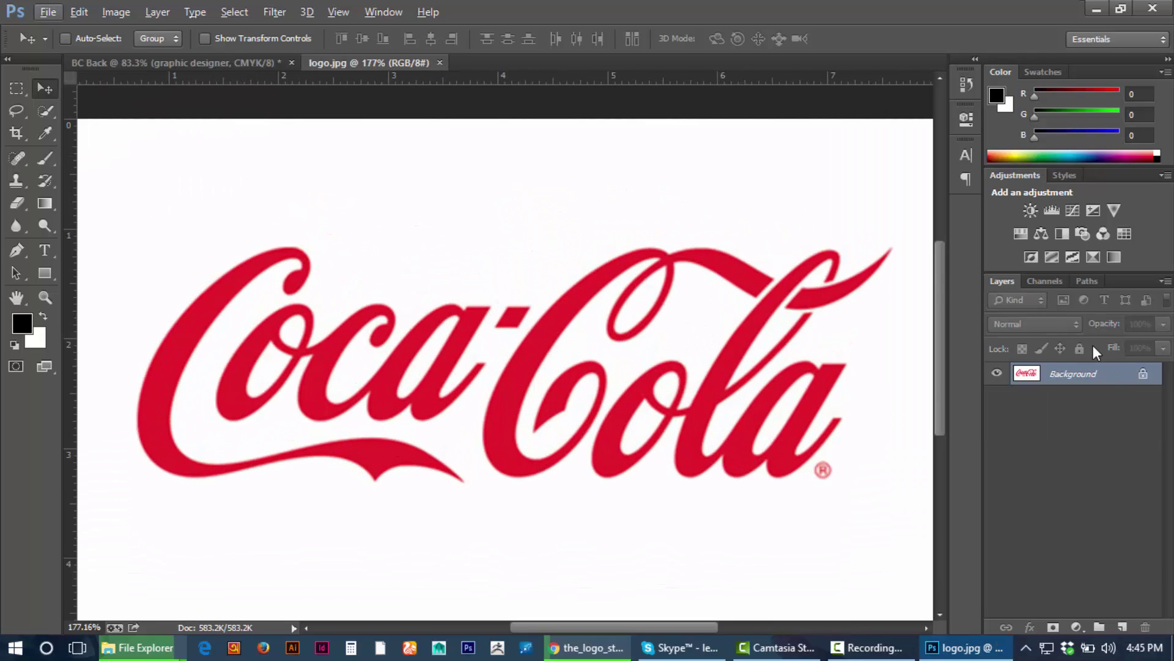
- Convert the logo's locked Background into an editable Layer 0
double_click(1138, 376)
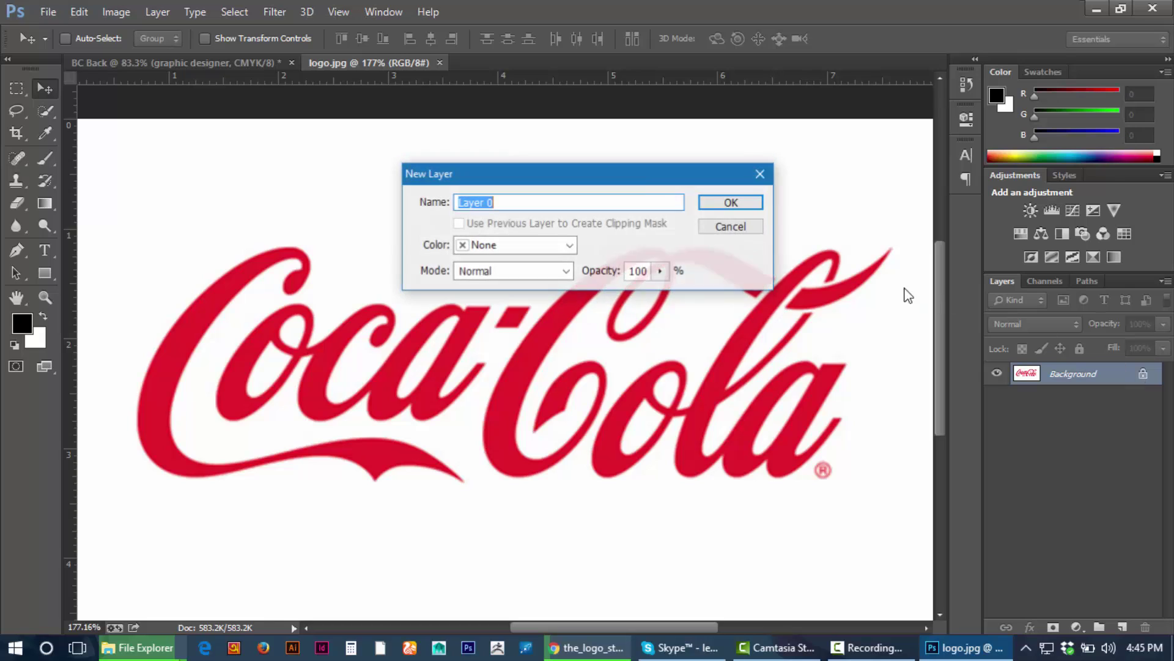
left_click(730, 202)
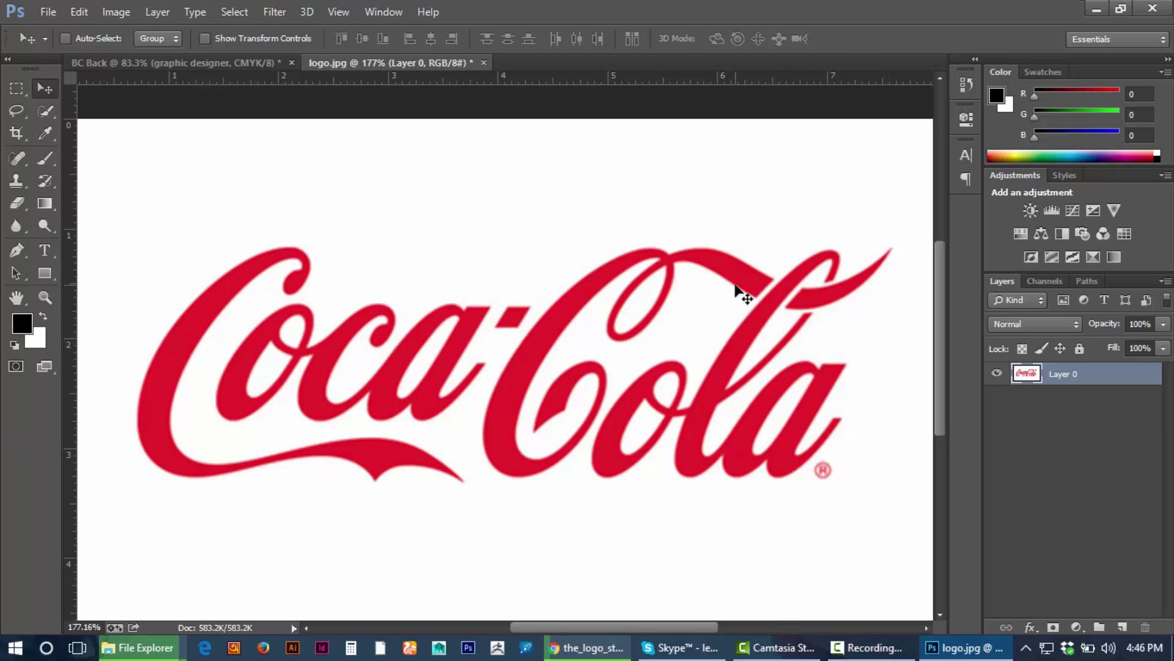
scroll(737, 287, "down", 2)
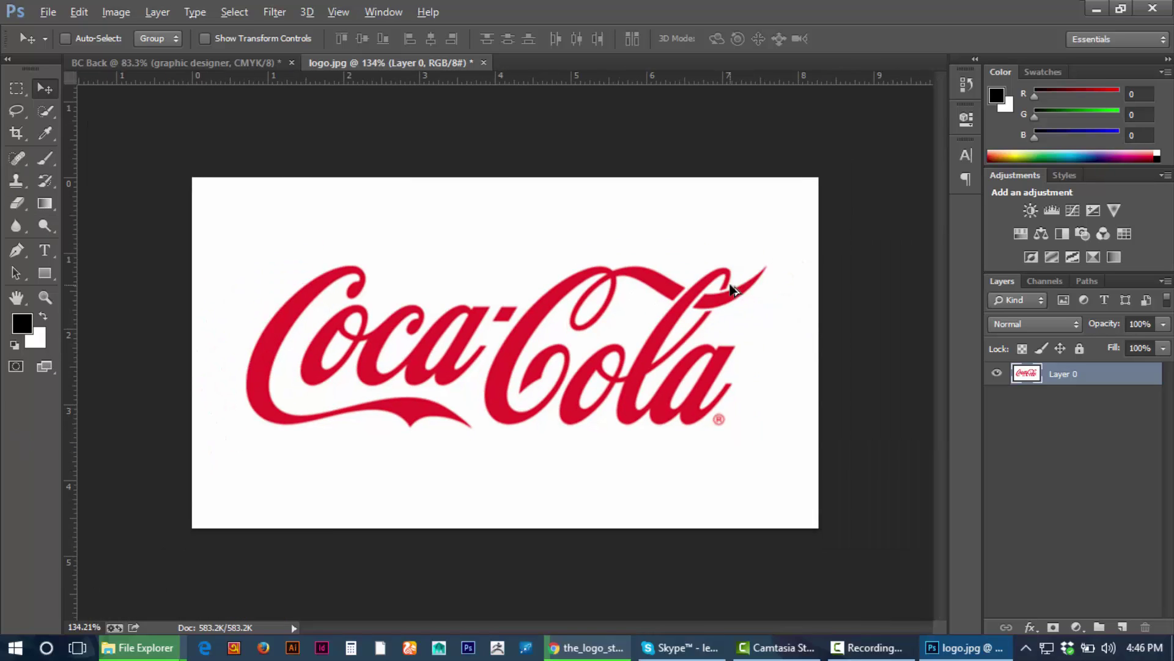
scroll(734, 288, "up", 1)
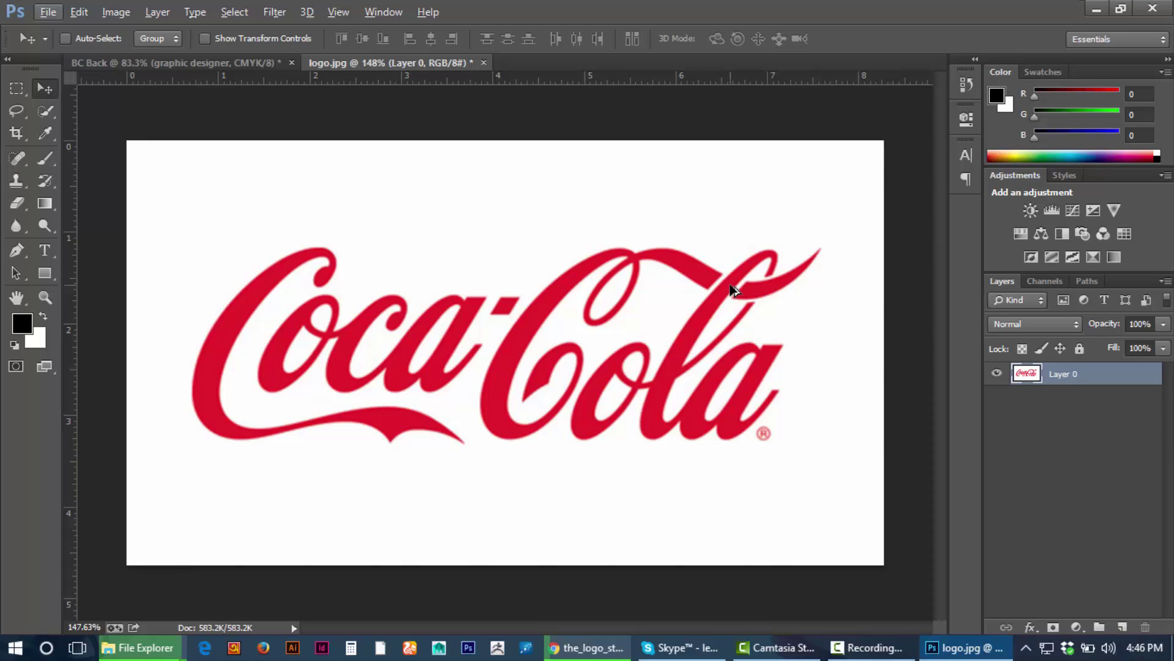
- Erase all white from the logo with the Magic Eraser, Contiguous unchecked
left_click(16, 209)
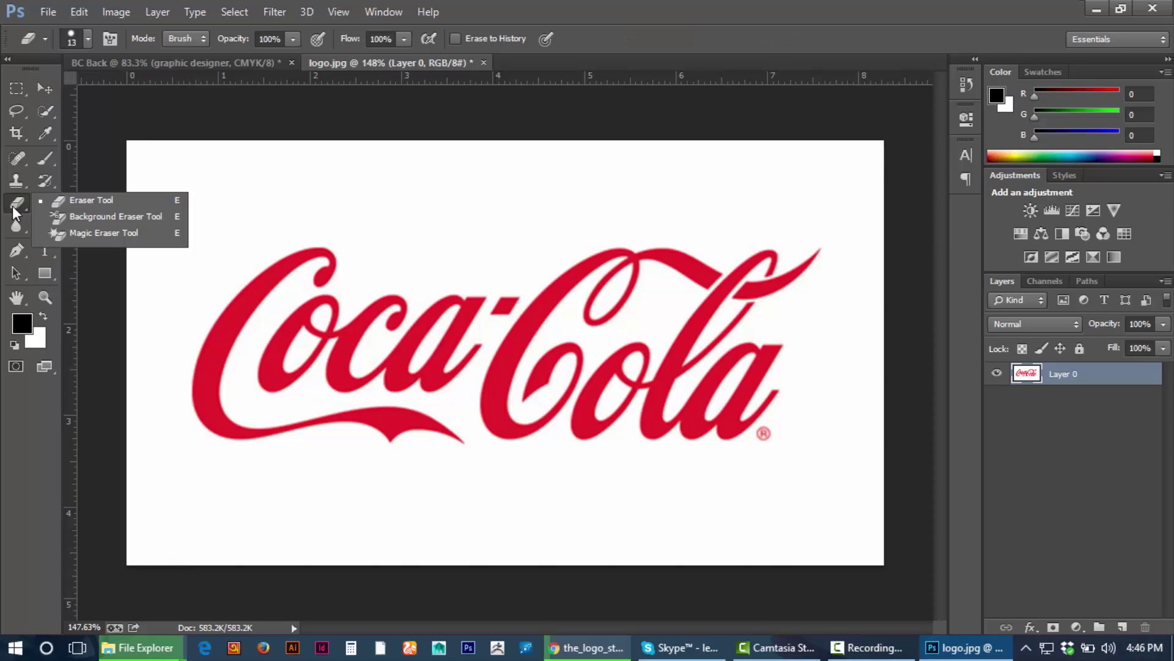
left_click(111, 234)
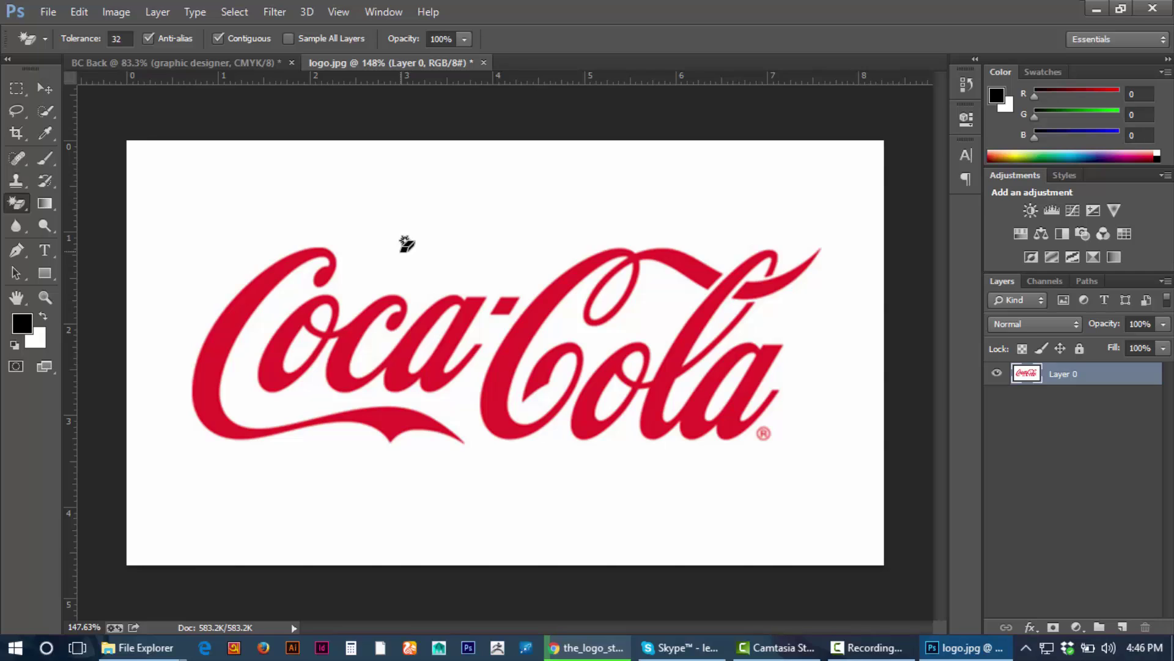
left_click(405, 244)
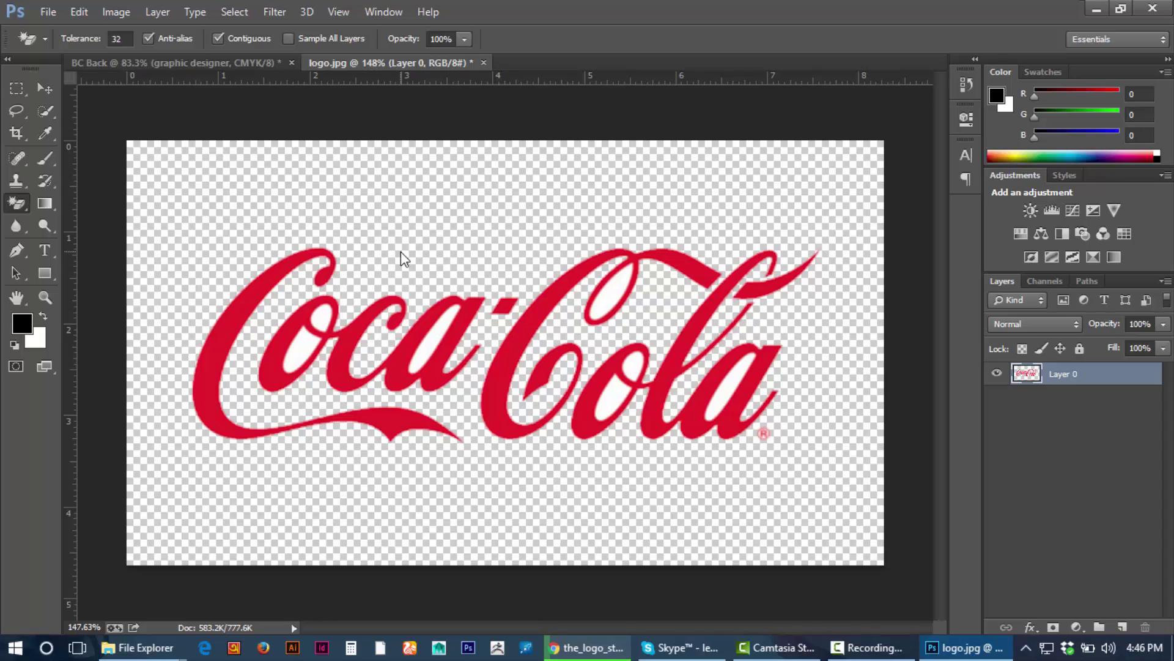
key("ctrl+z")
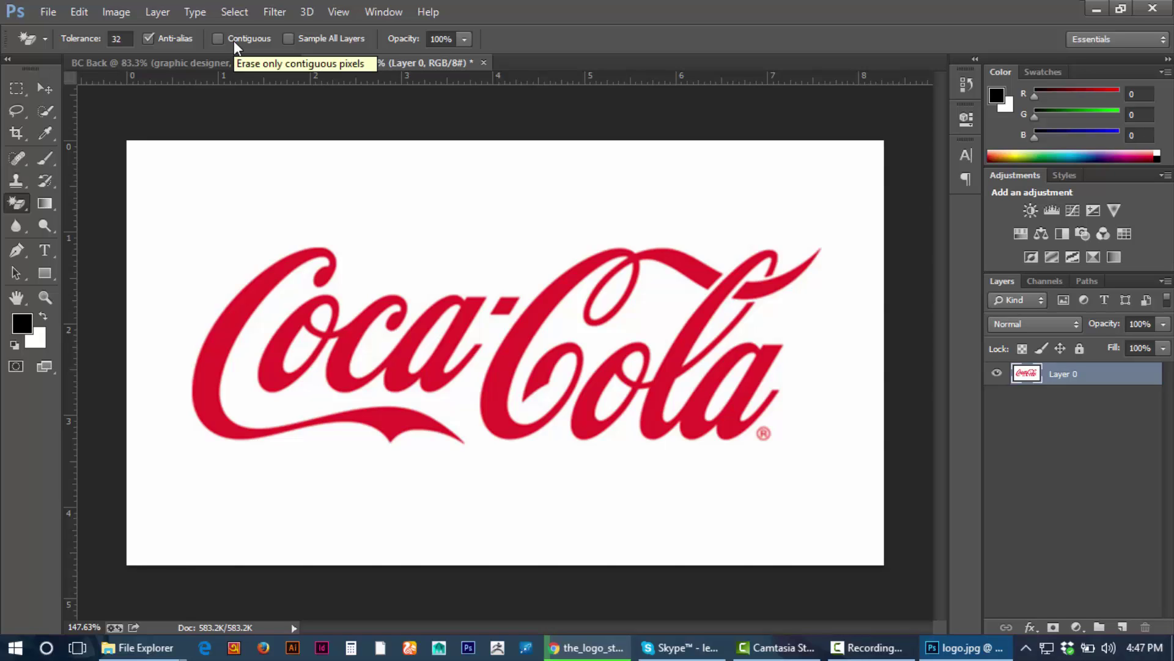
left_click(234, 40)
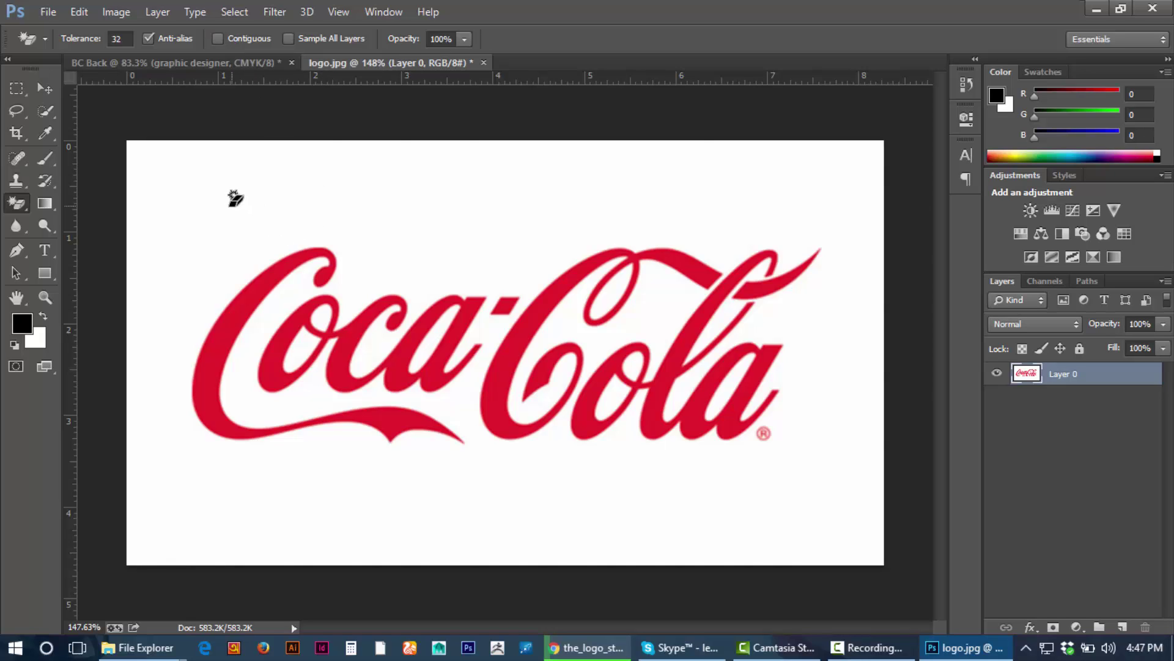
left_click(224, 211)
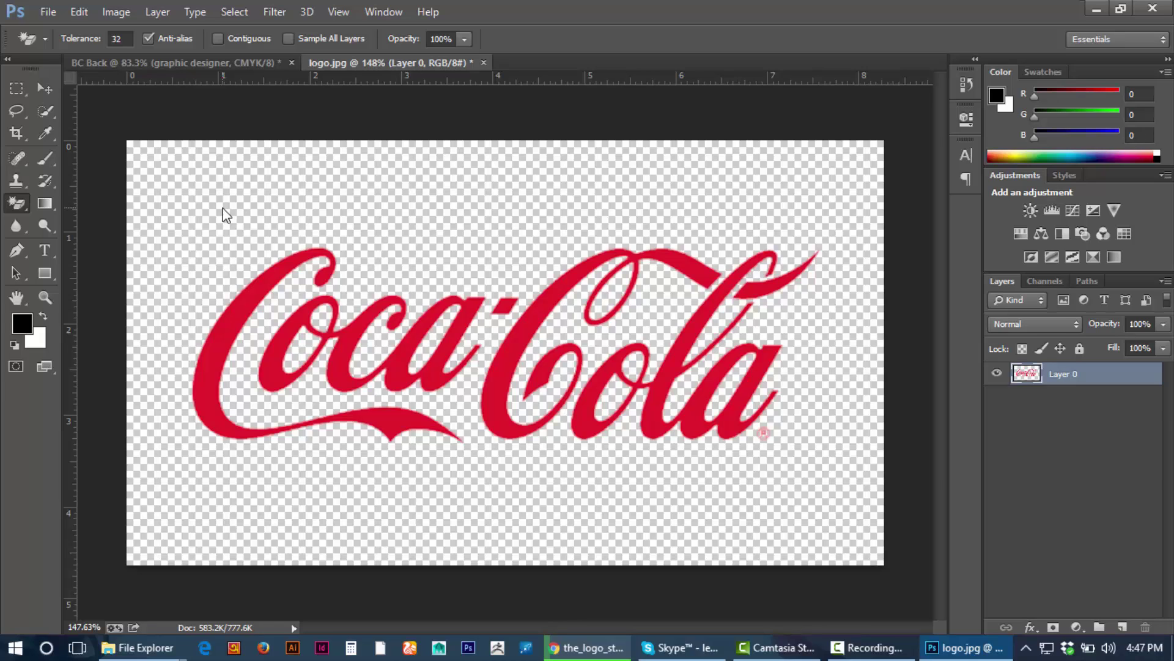
left_click(40, 87)
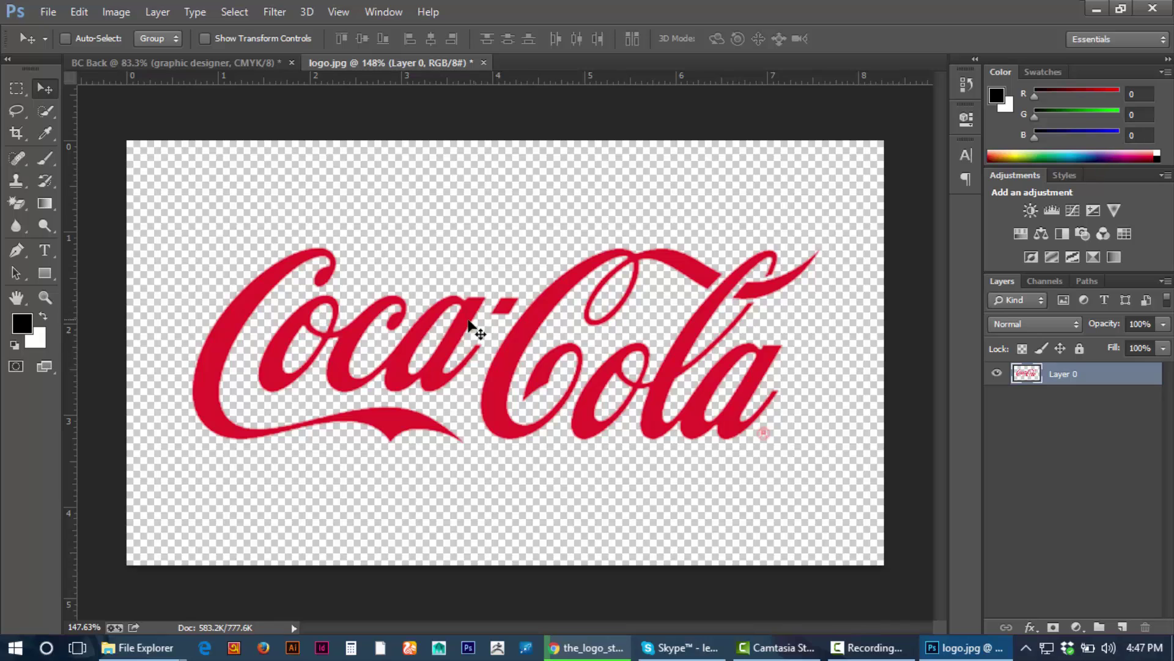
- Copy the transparent logo into the business card, cancelling a trial resize
left_click_drag(503, 339, 505, 379)
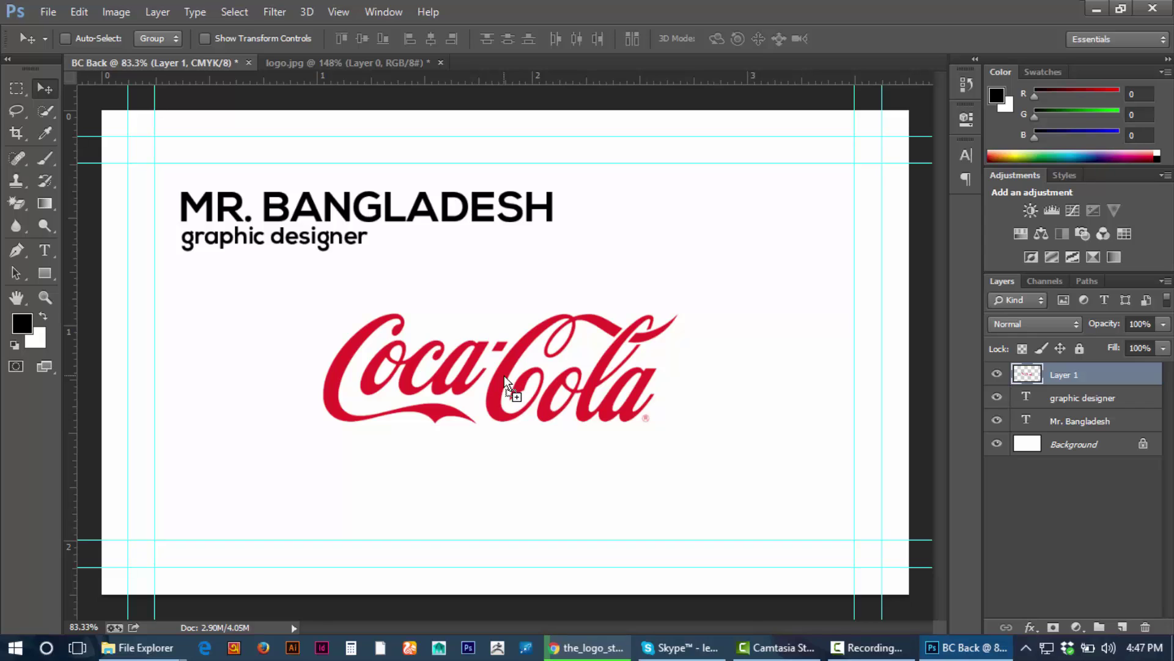
mouse_move(505, 381)
left_mouse_down()
mouse_move(528, 364)
mouse_move(480, 441)
mouse_move(566, 312)
mouse_move(523, 374)
left_mouse_up()
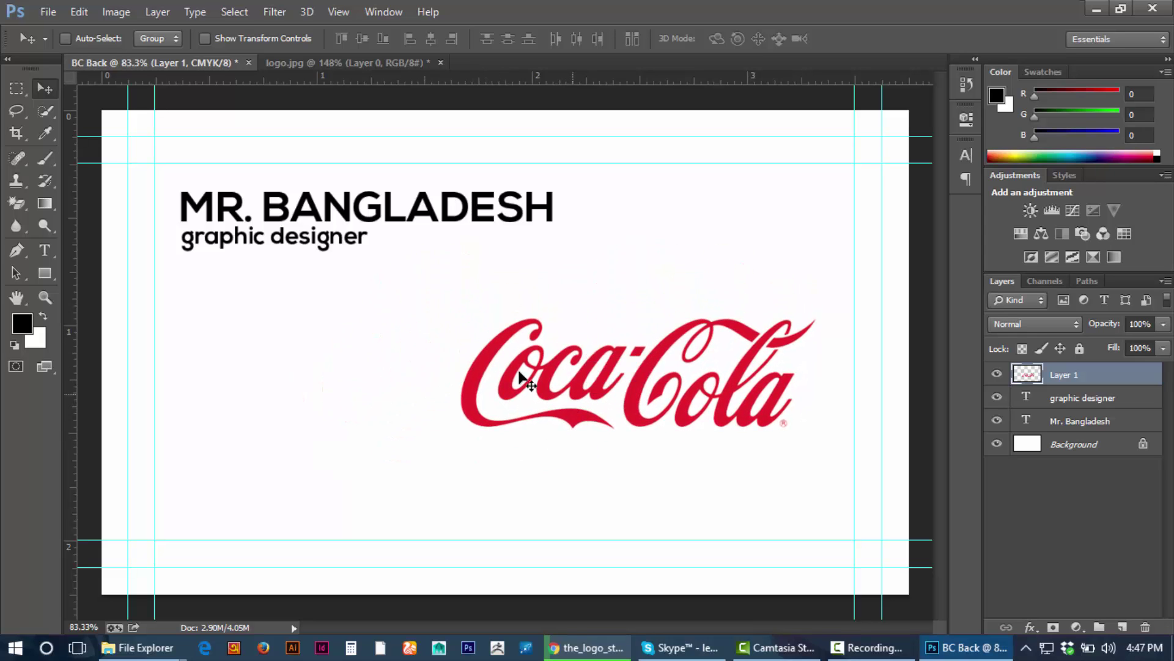
left_click(214, 35)
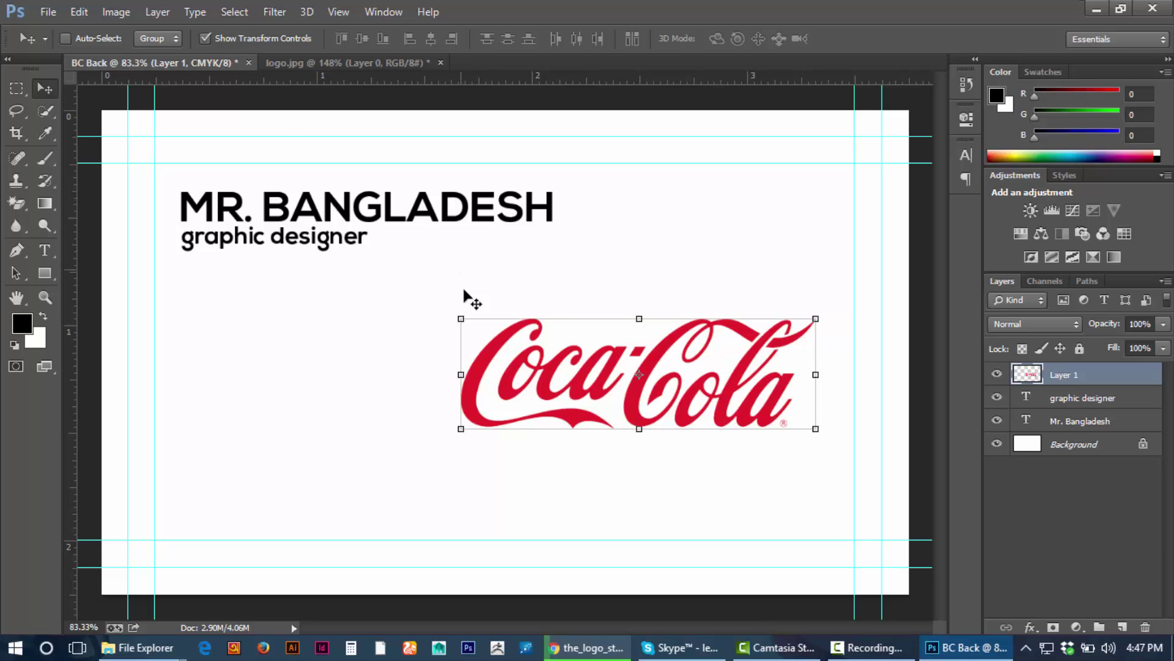
left_click(462, 318)
left_click_drag(465, 319, 361, 288)
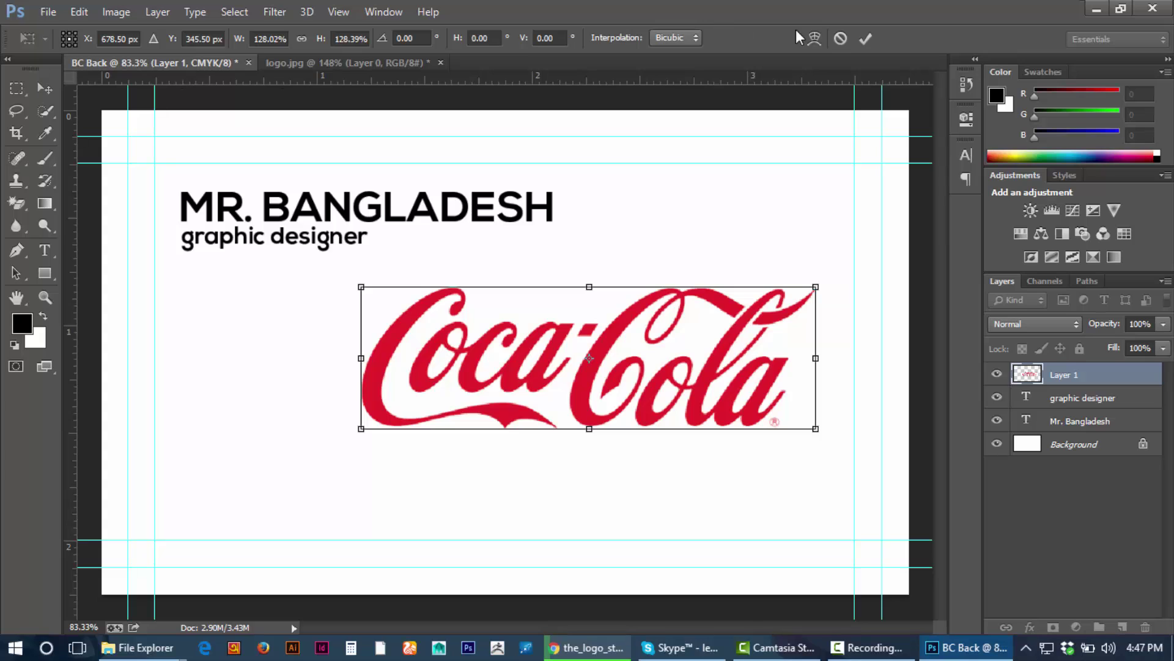
left_click(840, 38)
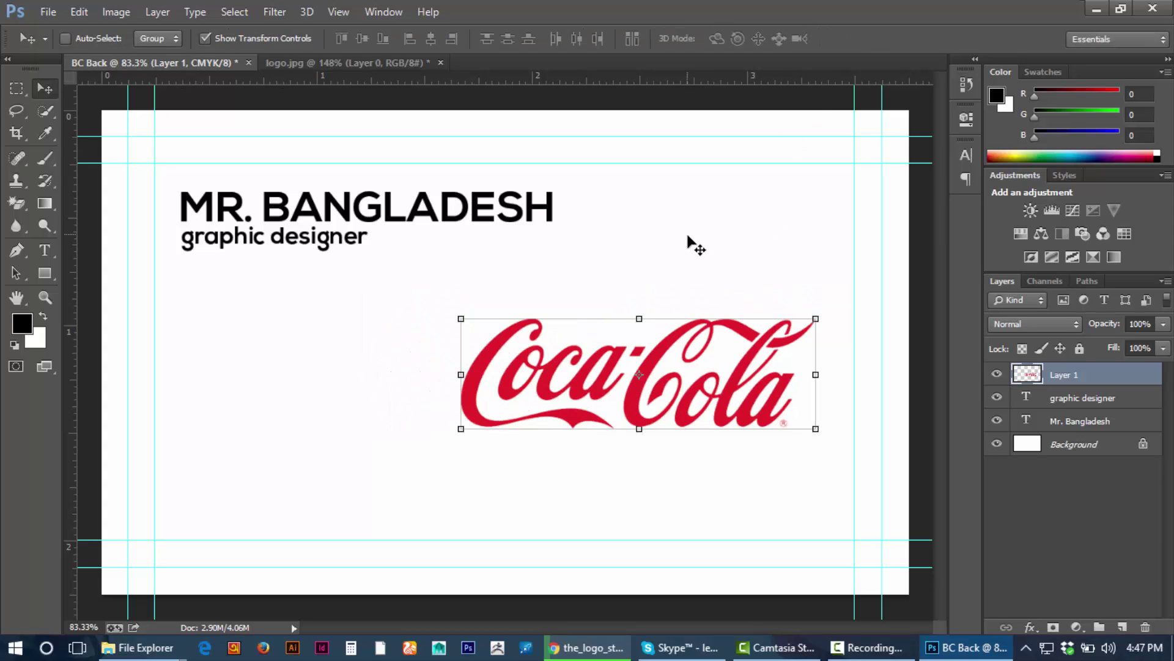
- Shrink the logo to about half size and move it top right, level with the name
key("ctrl+t")
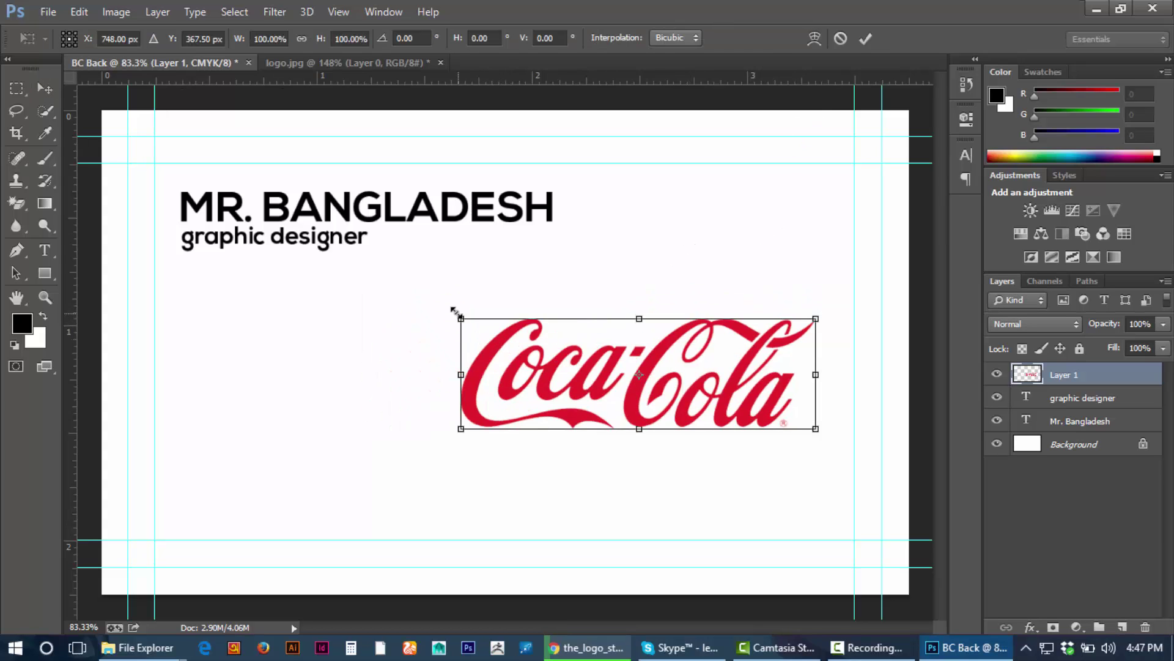
left_click_drag(461, 318, 632, 427)
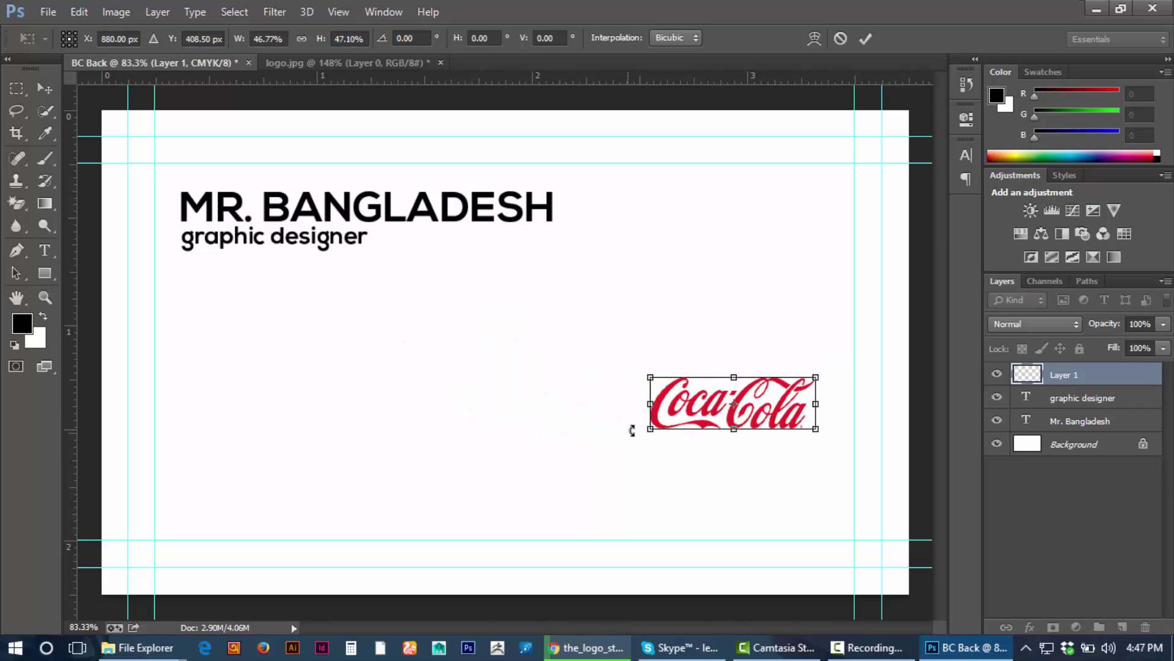
left_click_drag(762, 422, 793, 238)
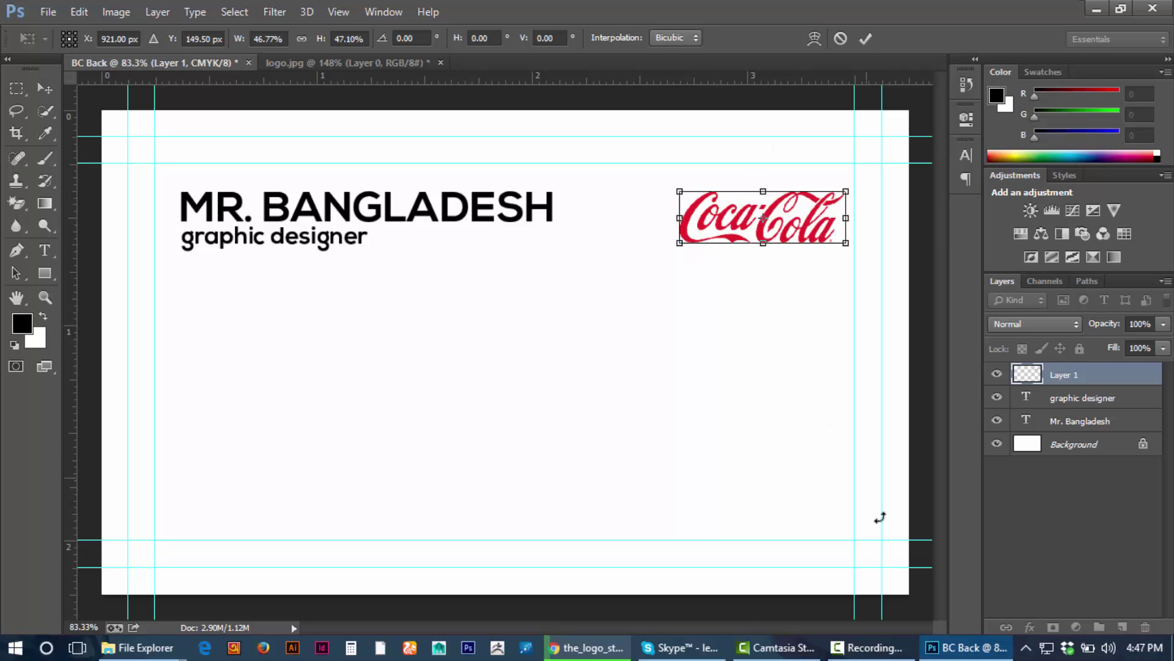
- Bring Chrome's Coca-Cola image search back to the front
left_click(873, 647)
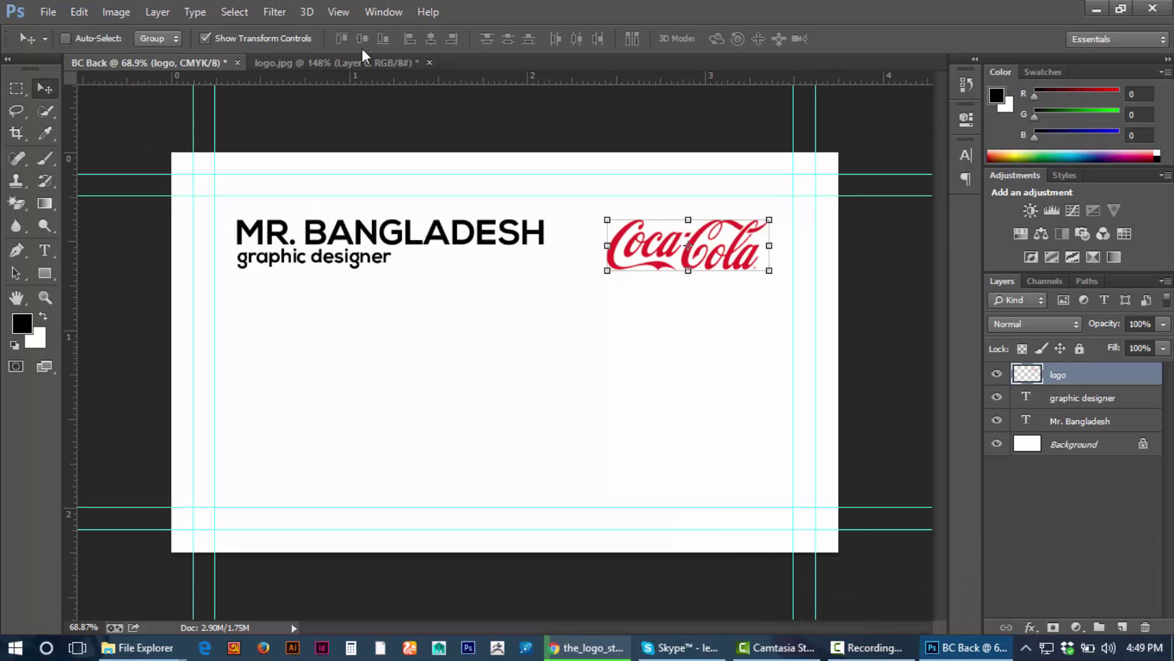
scroll(656, 338, "up", 2)
scroll(656, 338, "down", 2)
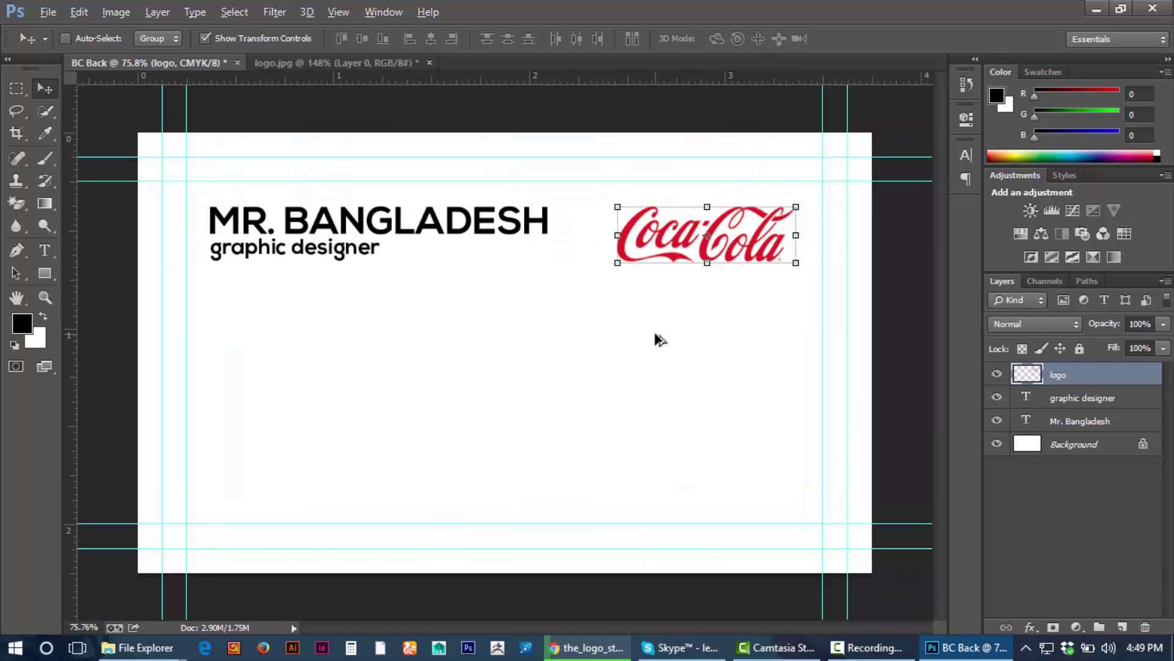
key("alt")
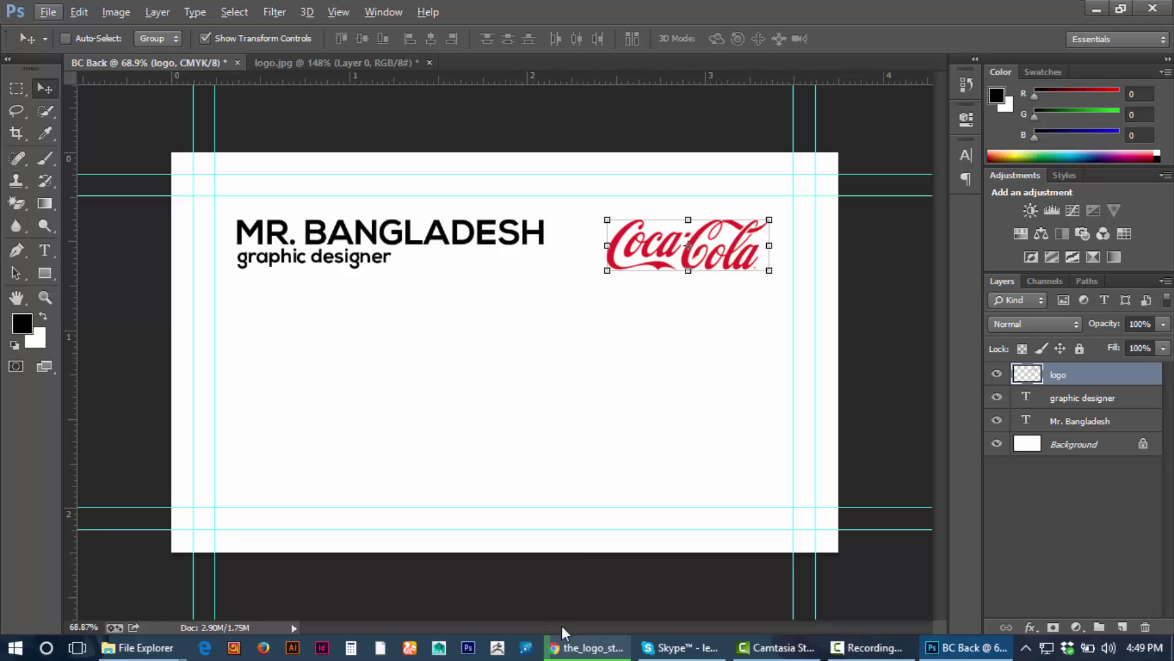
left_click(582, 647)
- Search Google for 'font awesome' and open the Font Awesome website
left_click(718, 8)
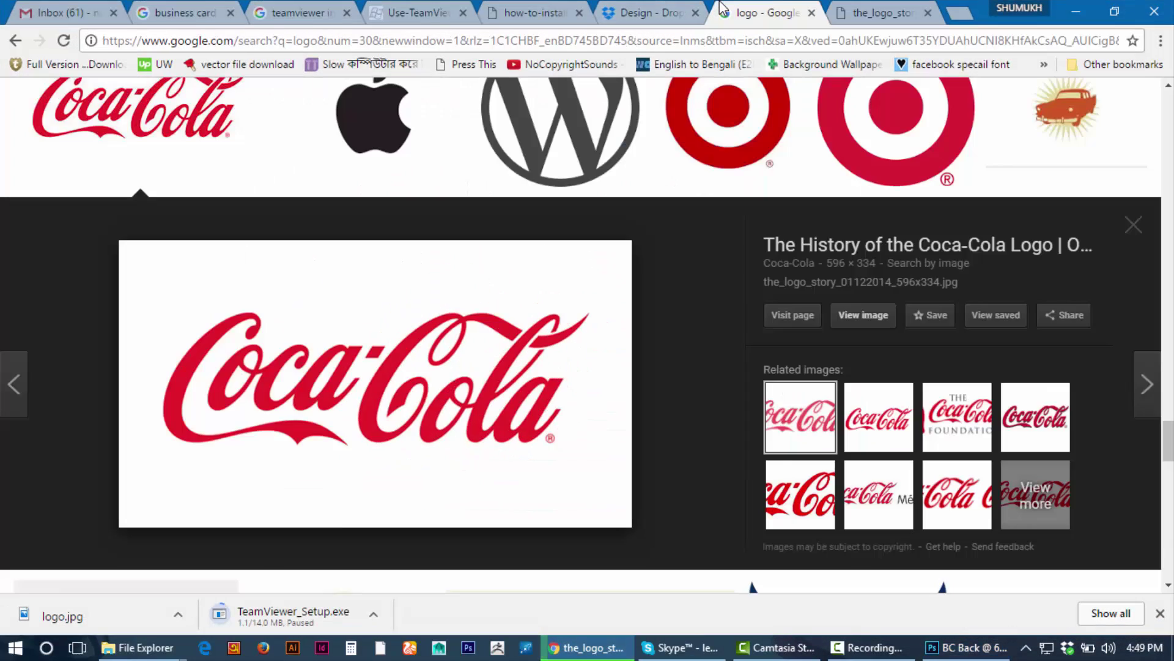
scroll(367, 177, "down", 10)
scroll(355, 167, "up", 15)
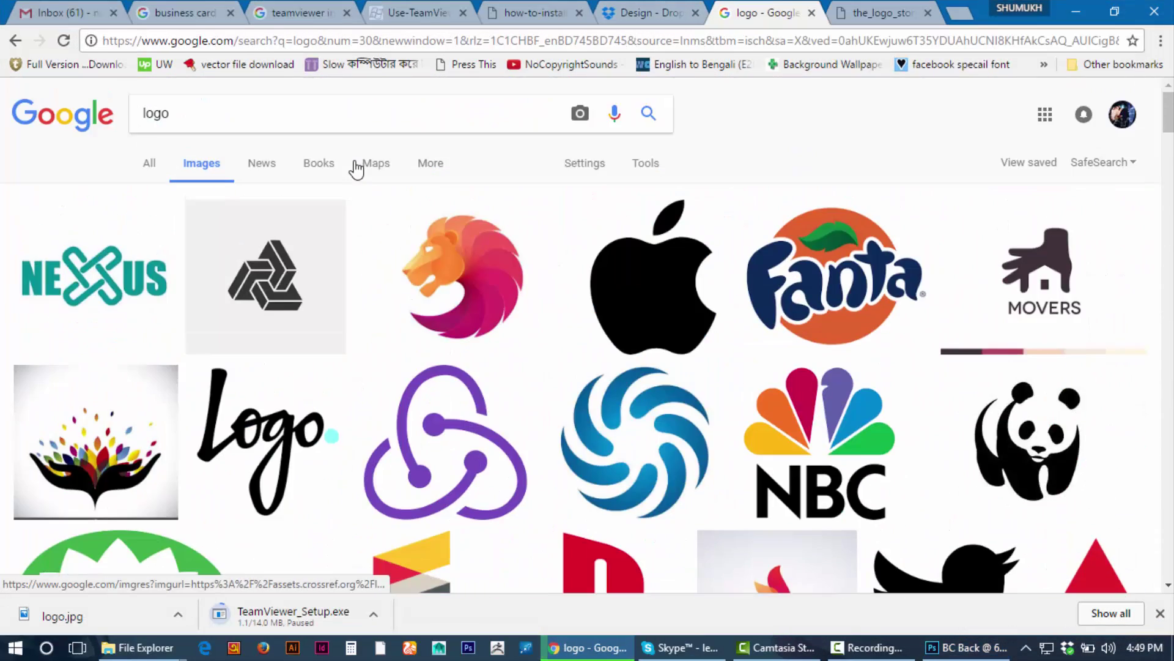
left_click(210, 107)
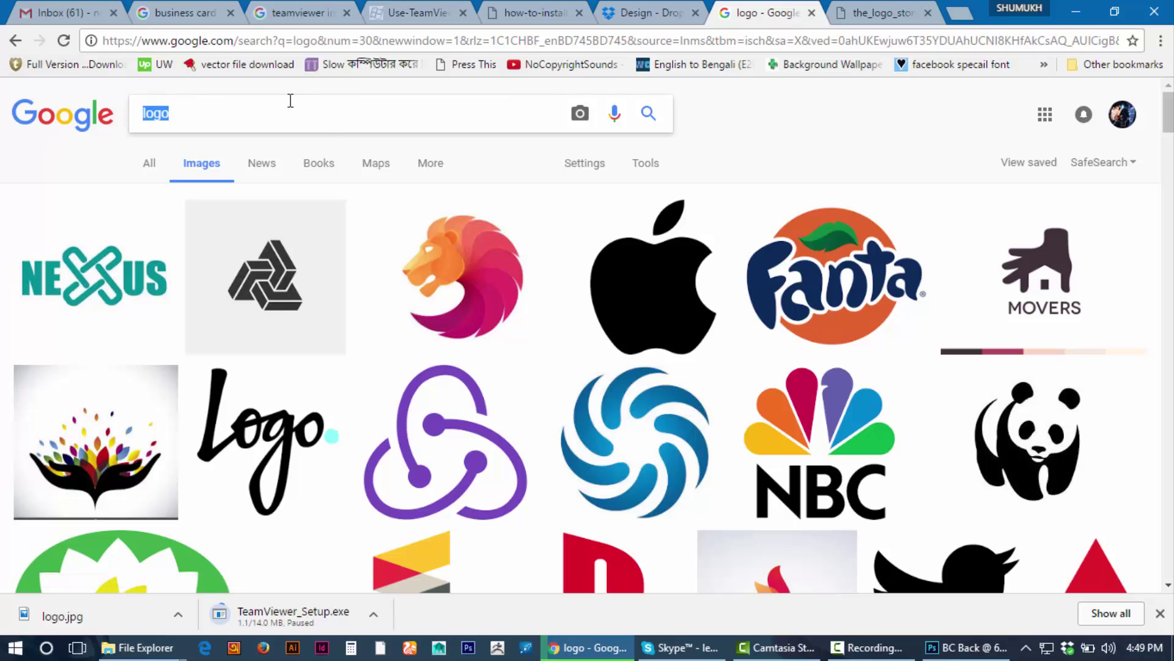
type("font")
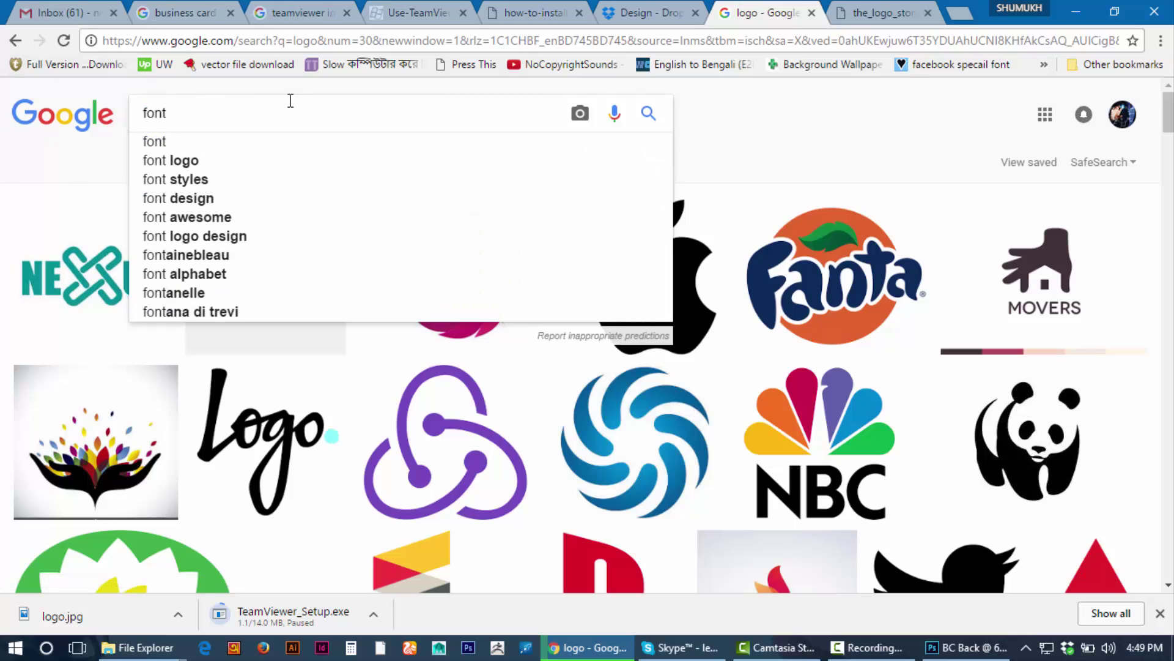
type(" awesome")
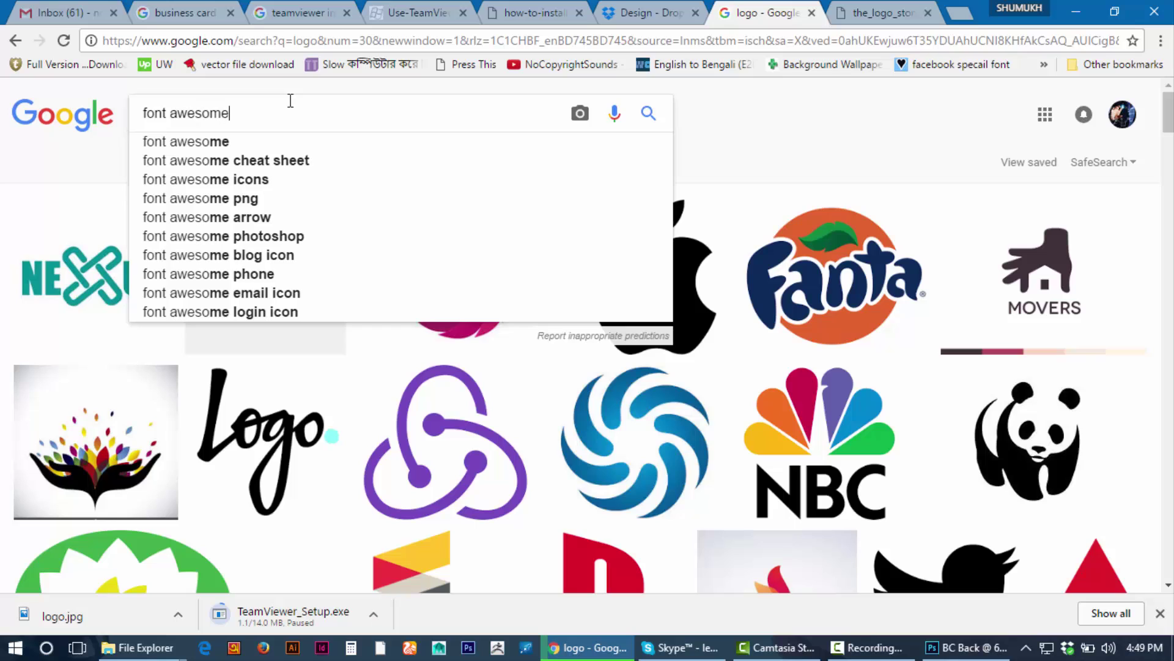
key("Return")
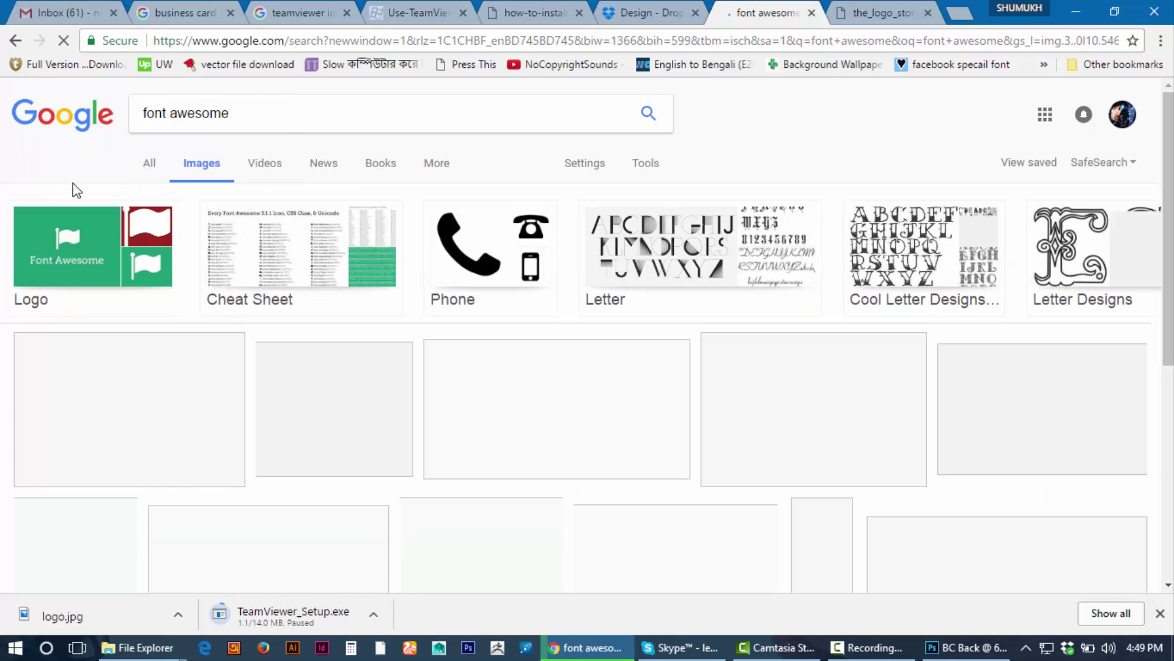
left_click(151, 164)
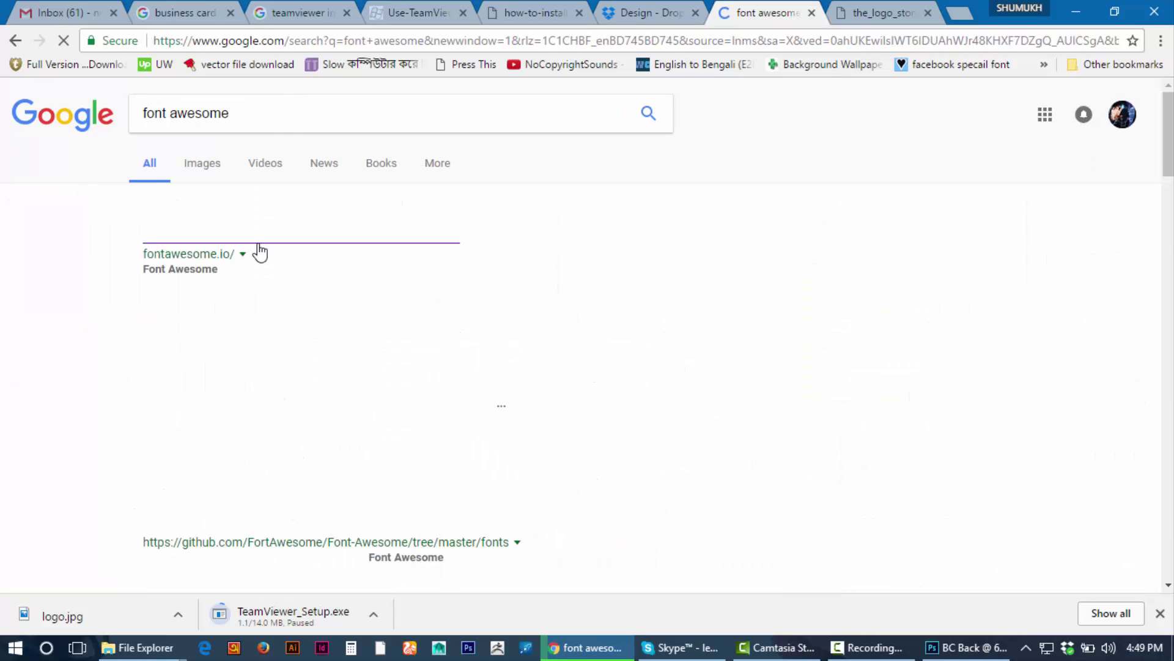
left_click(211, 233)
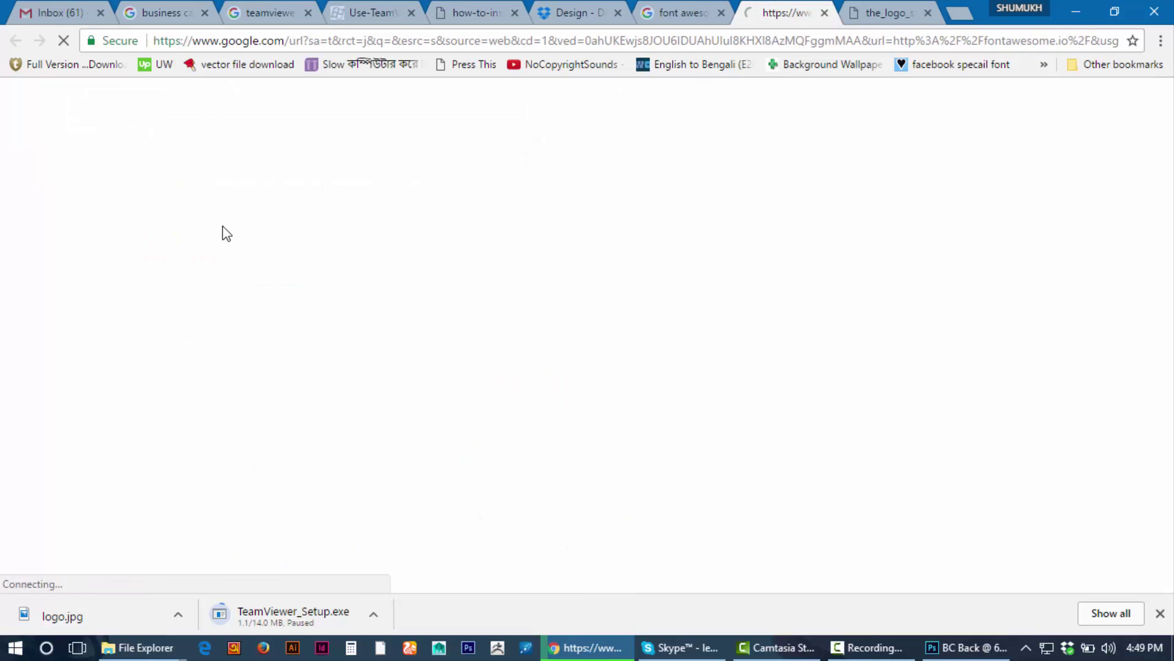
- Start the Font Awesome download, then return to the Photoshop business card
left_click(873, 10)
left_click(792, 10)
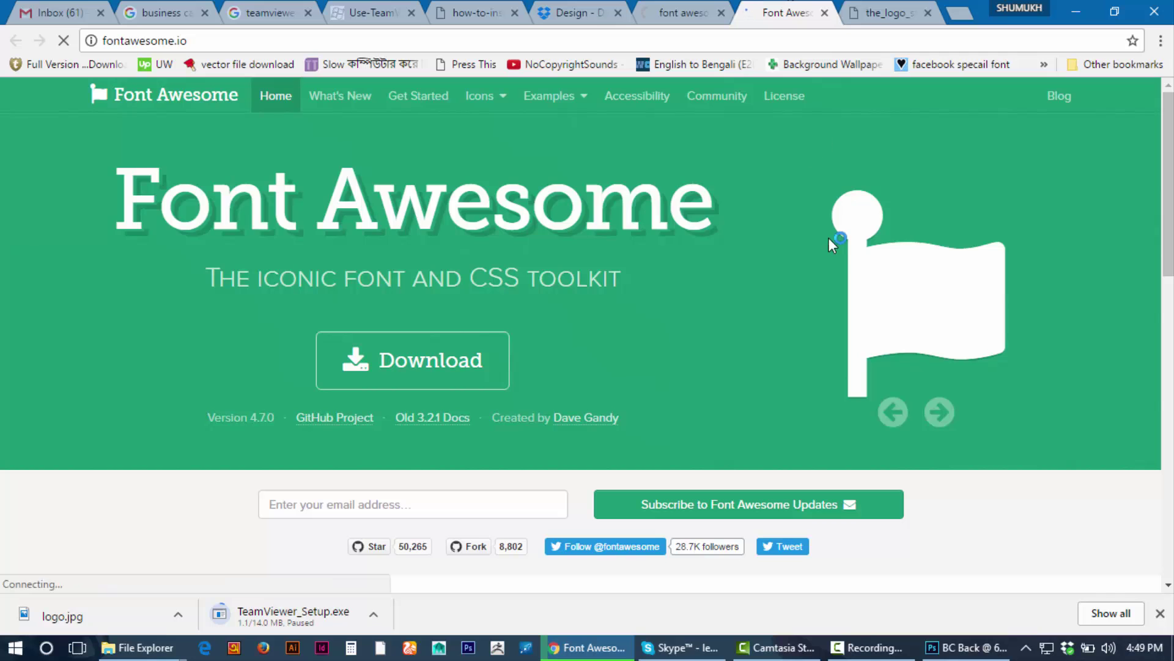
scroll(831, 247, "down", 2)
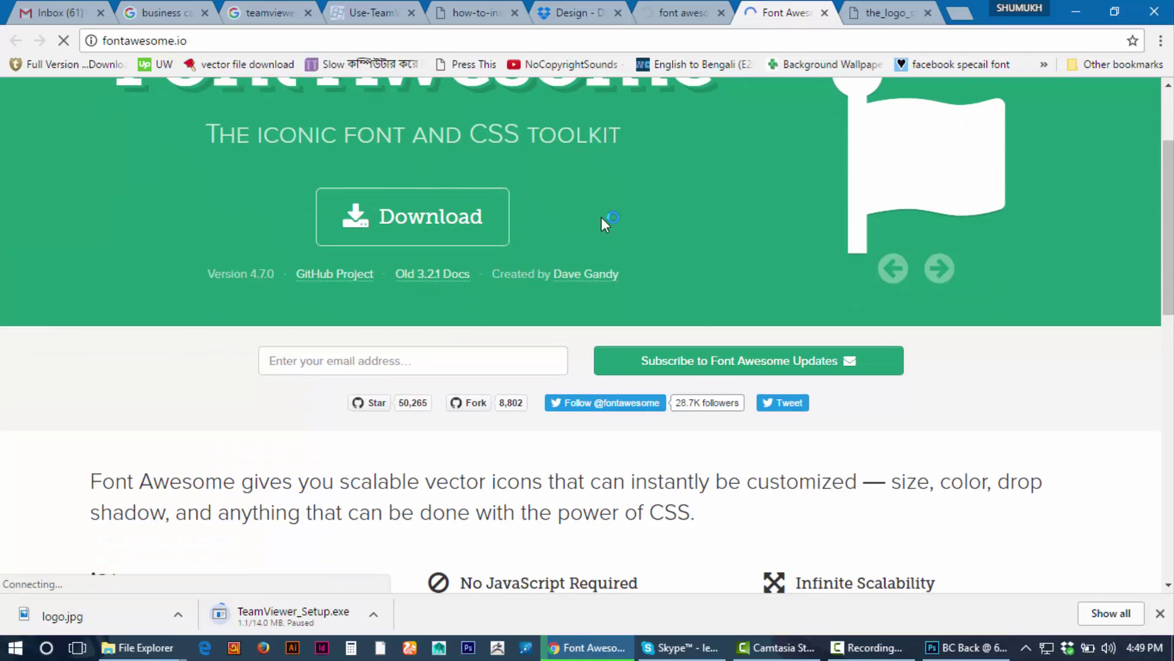
left_click(416, 220)
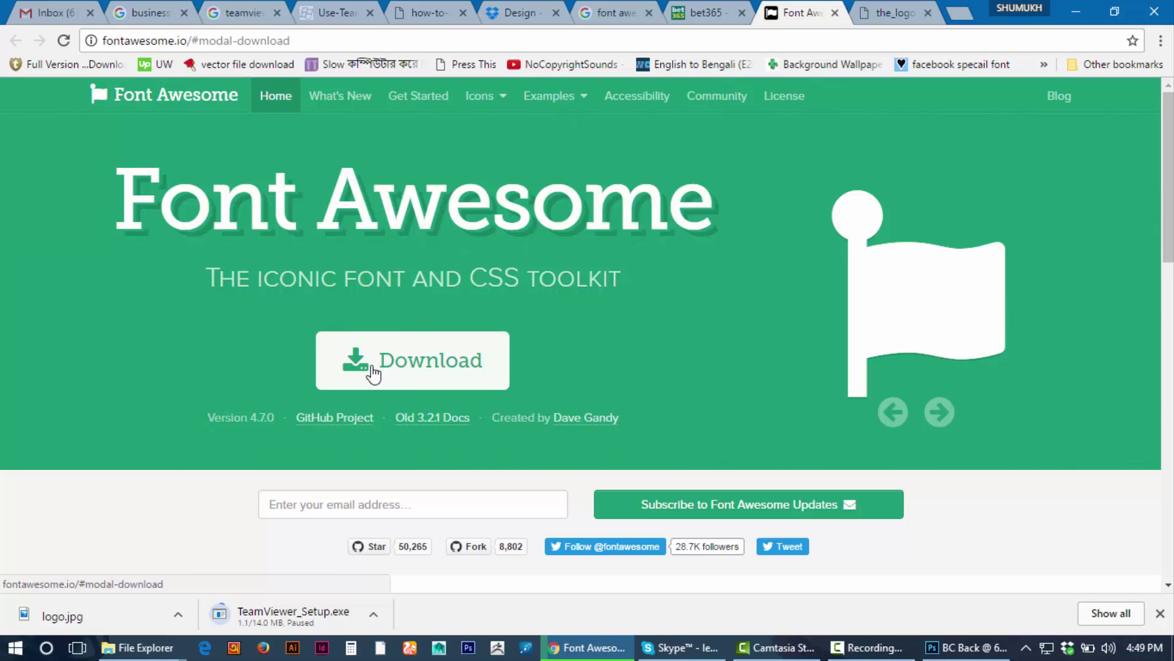
scroll(386, 373, "down", 10)
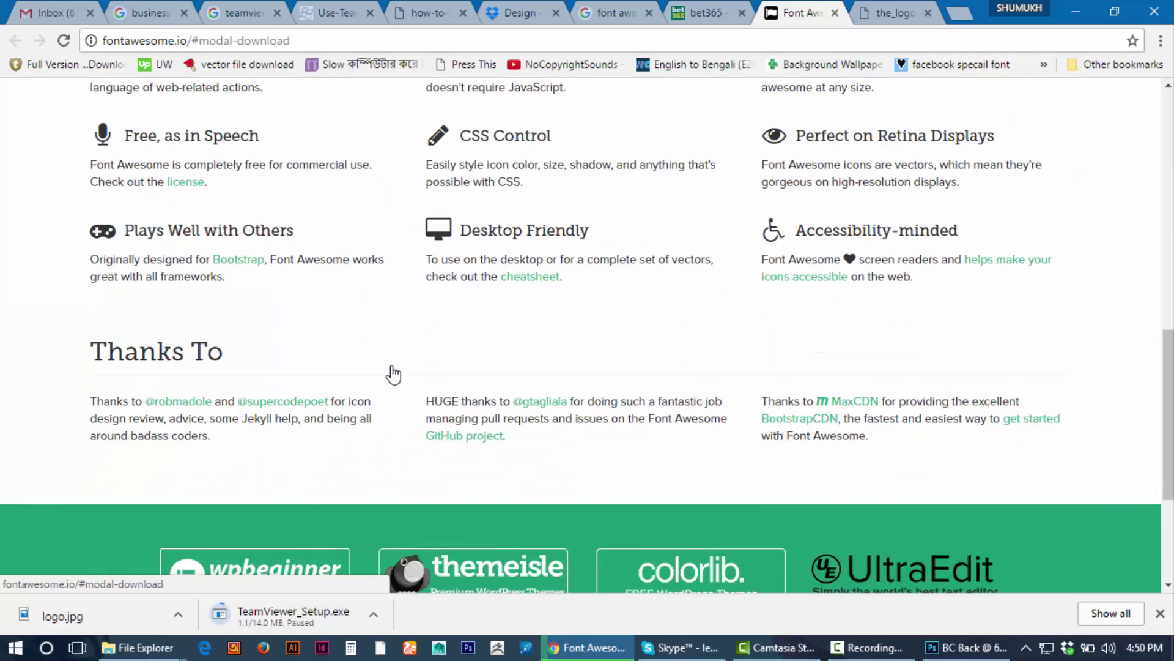
scroll(393, 373, "up", 10)
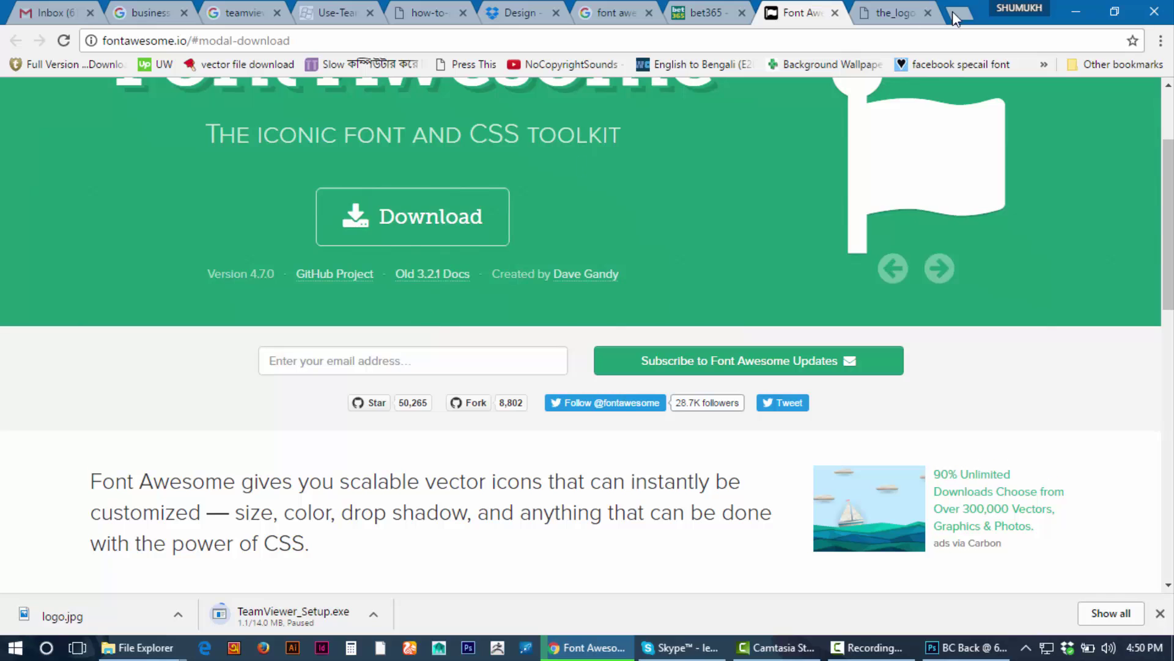
left_click(1076, 11)
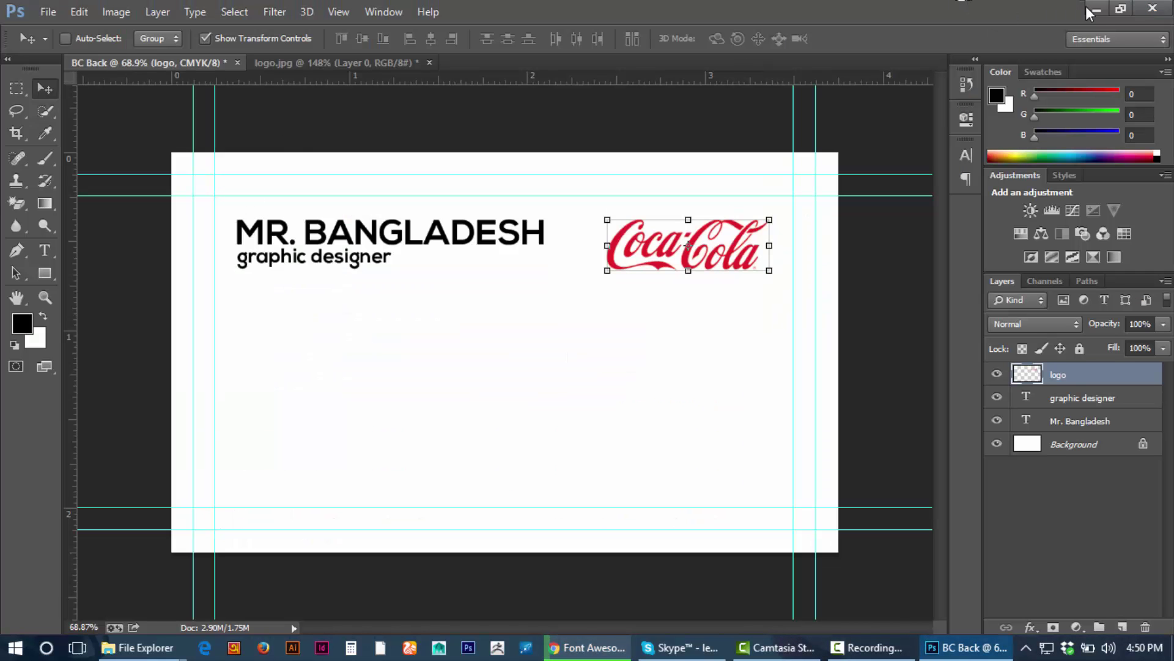
- Close the image folder window and browse This PC to D: > Softwares > Font
left_click(1096, 8)
left_click_drag(550, 47, 583, 173)
left_click(783, 179)
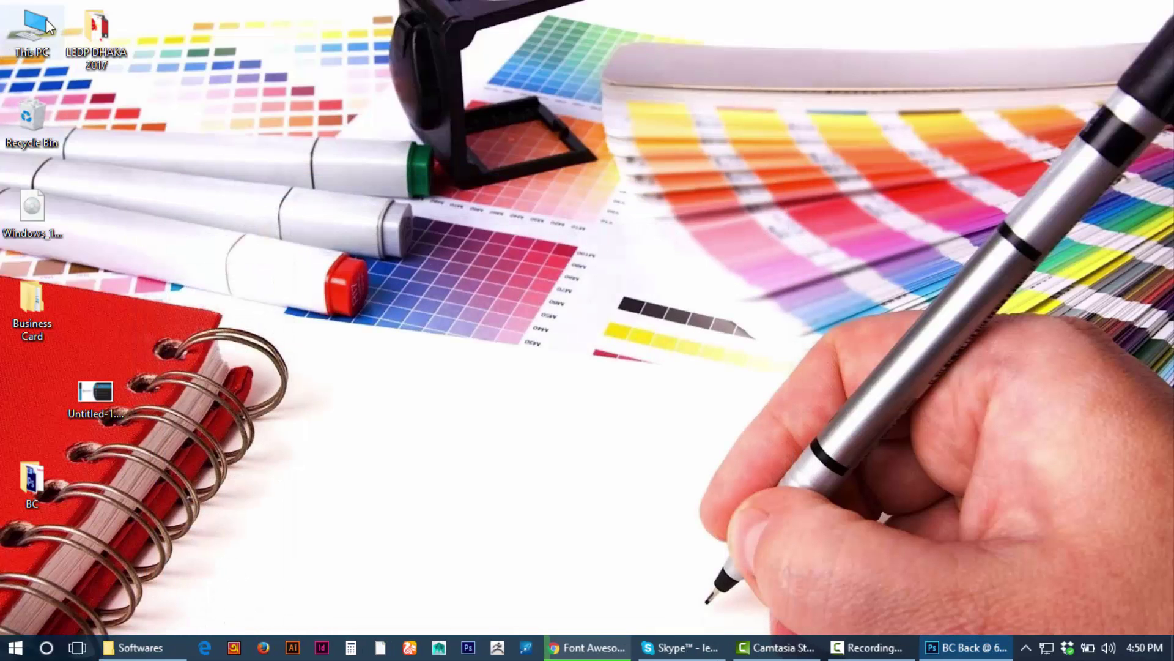
double_click(32, 30)
double_click(656, 464)
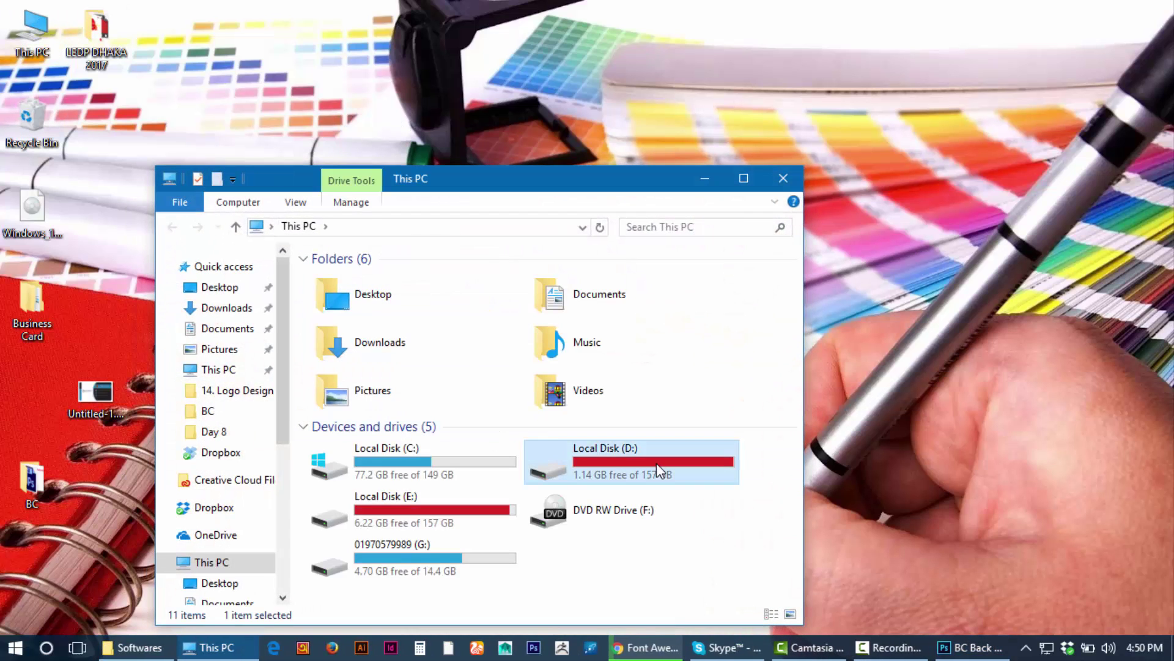
double_click(534, 182)
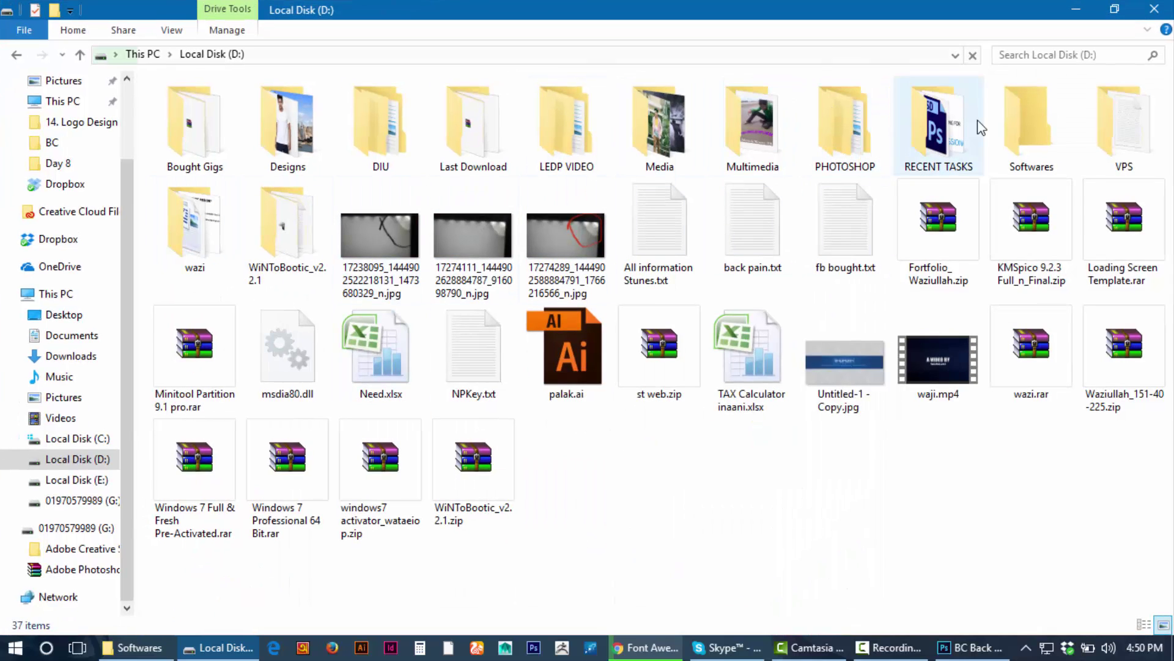
double_click(1031, 126)
double_click(196, 486)
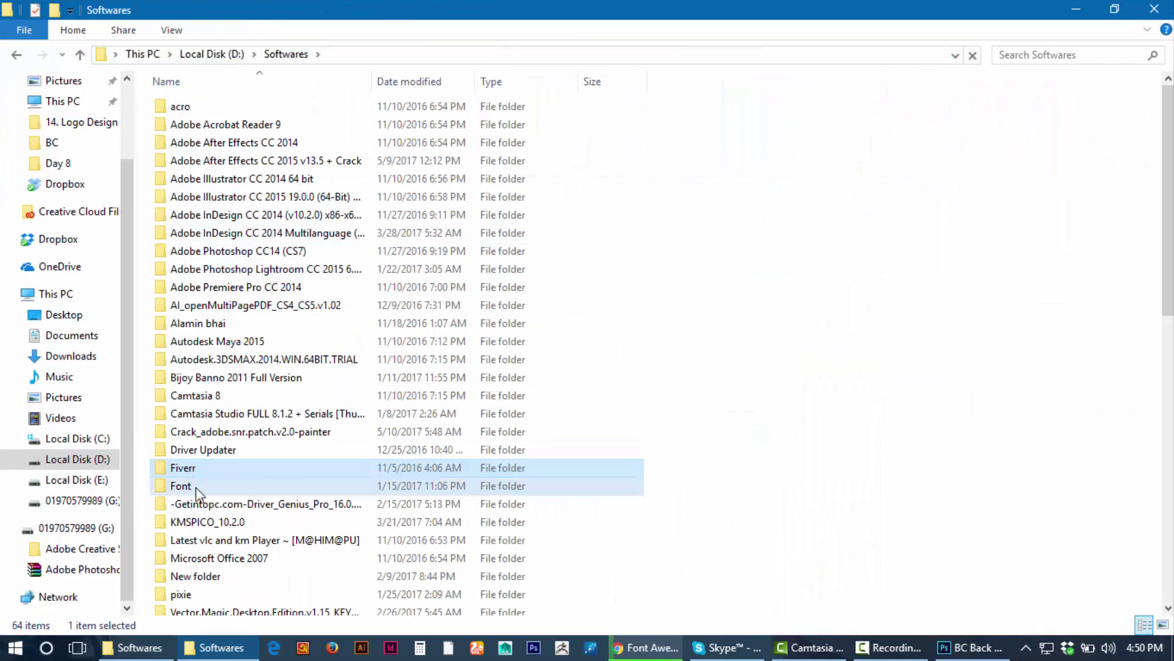
scroll(293, 367, "down", 5)
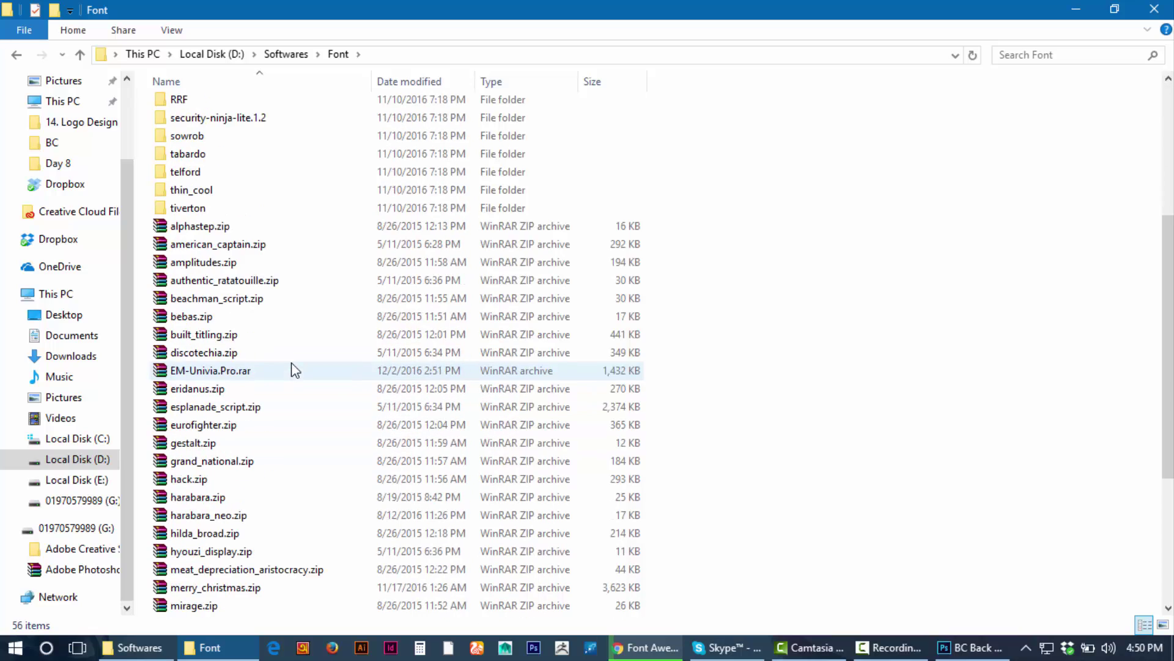
- Install the Alphastep font (ALPHASTE.TTF) from alphastep.zip and close the archive
left_click(202, 227)
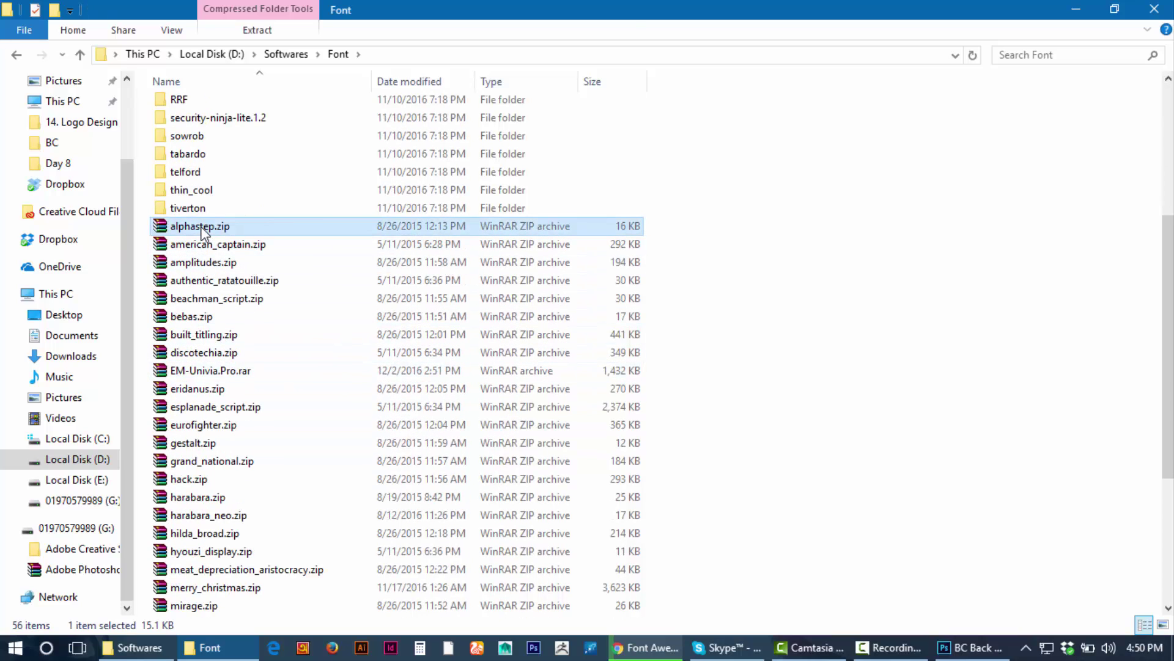
double_click(202, 227)
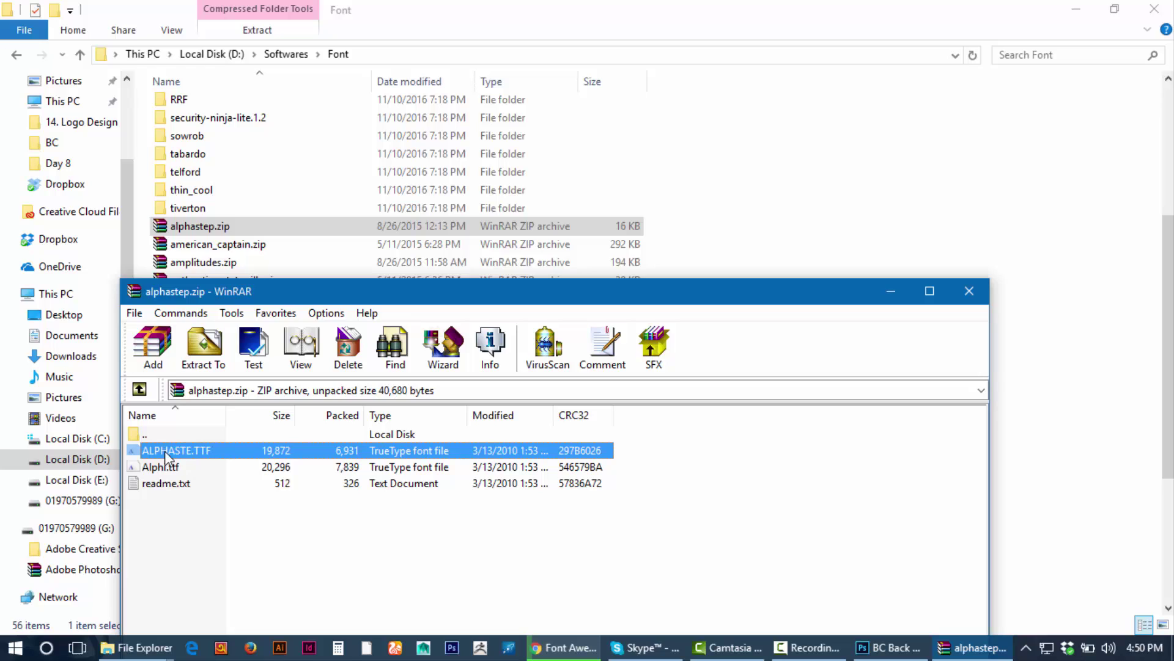
left_click(167, 467)
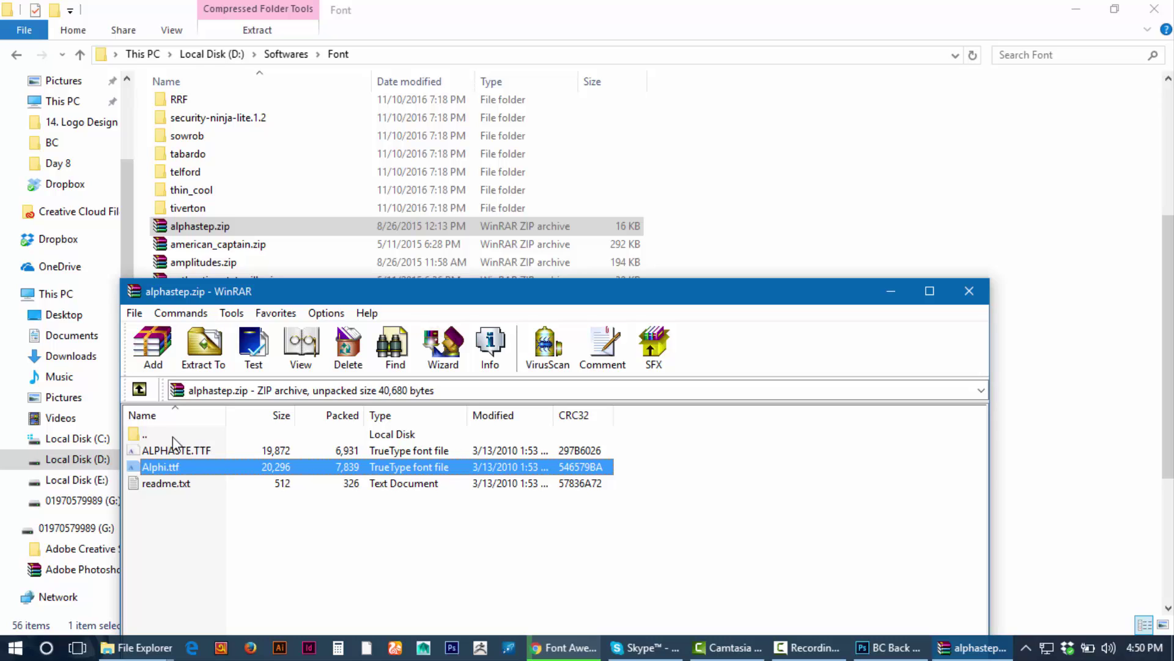
left_click(175, 450)
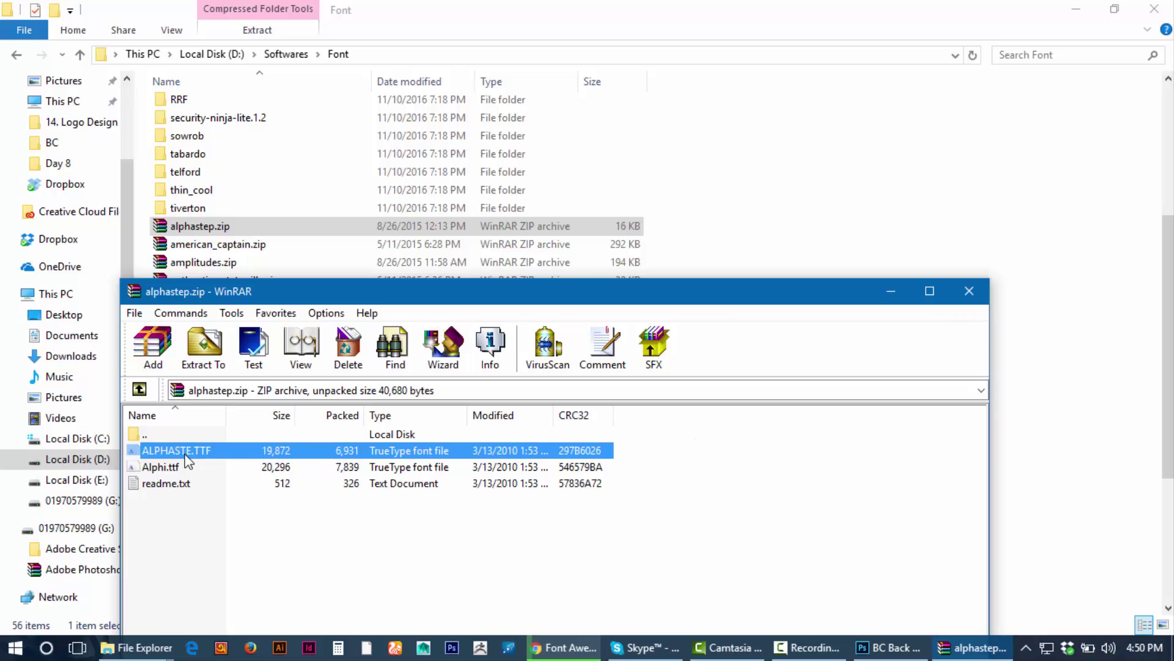
double_click(185, 455)
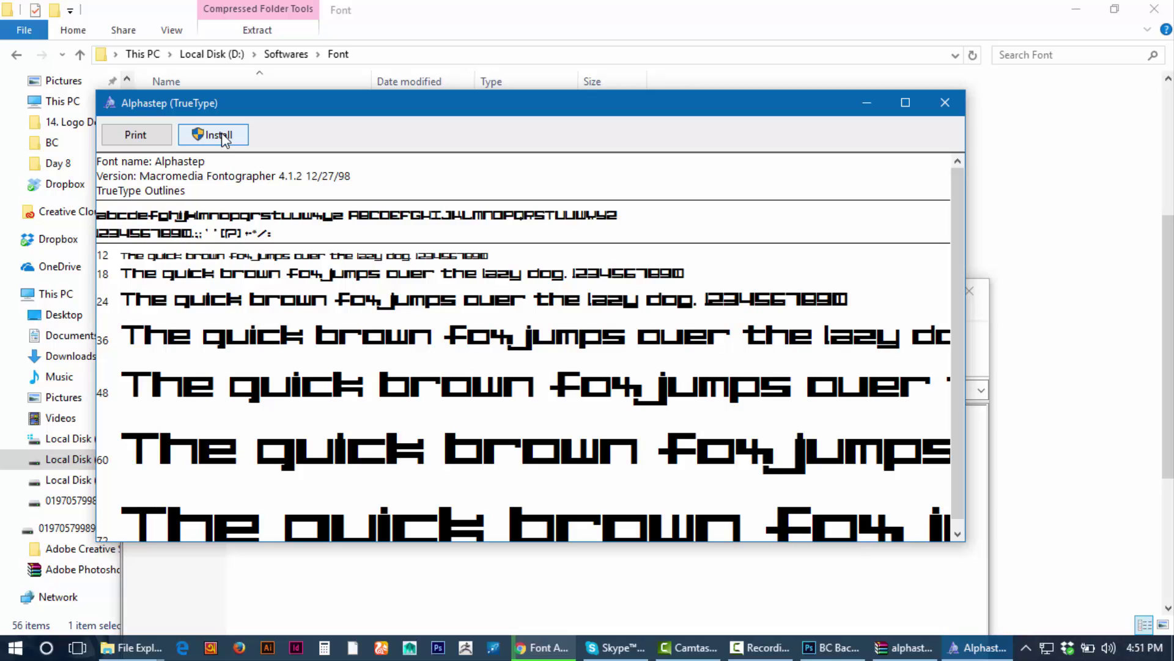
left_click(218, 134)
left_click(942, 102)
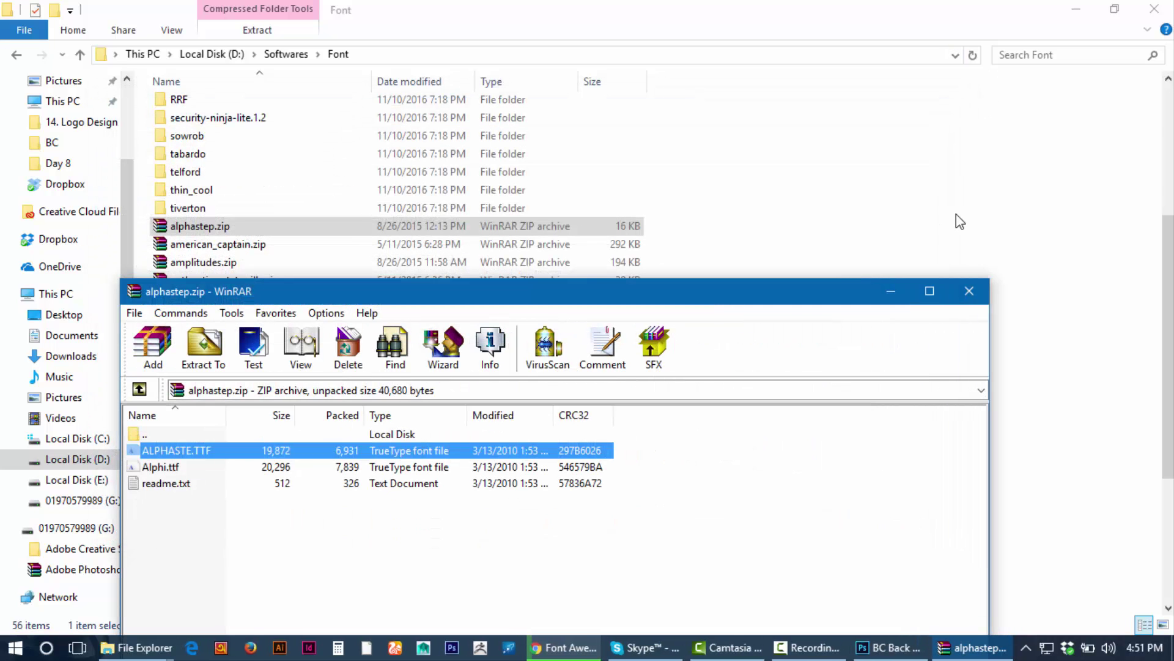
left_click(968, 291)
- Search Google for 'font awesome cheatsheet'
left_click(590, 647)
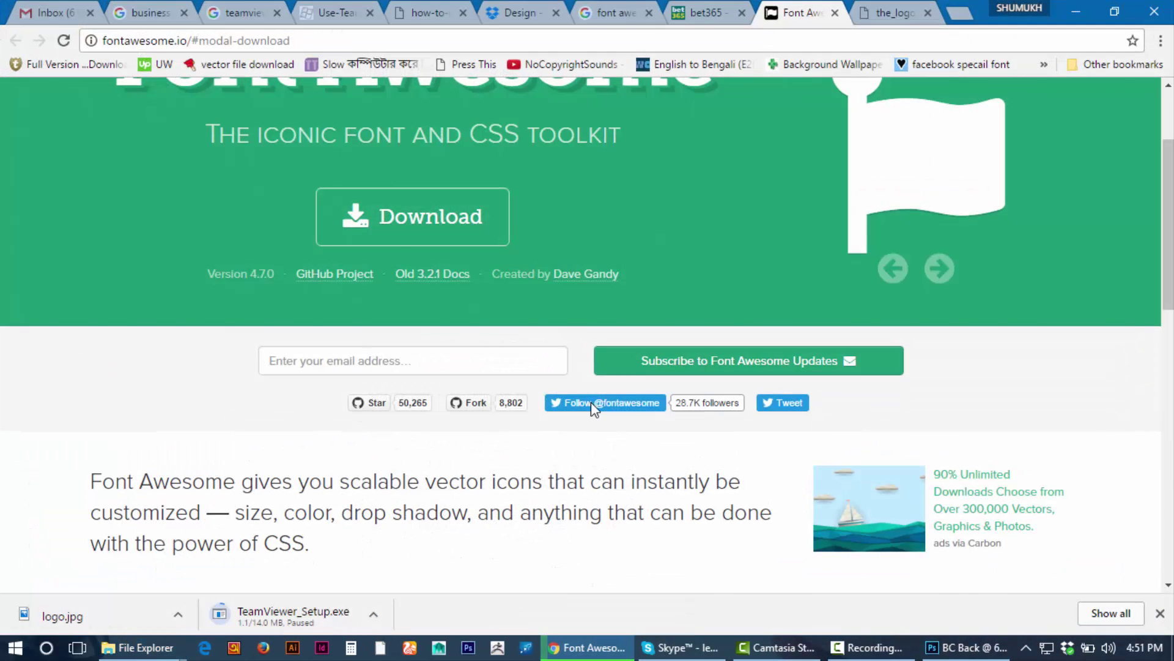
scroll(597, 407, "up", 3)
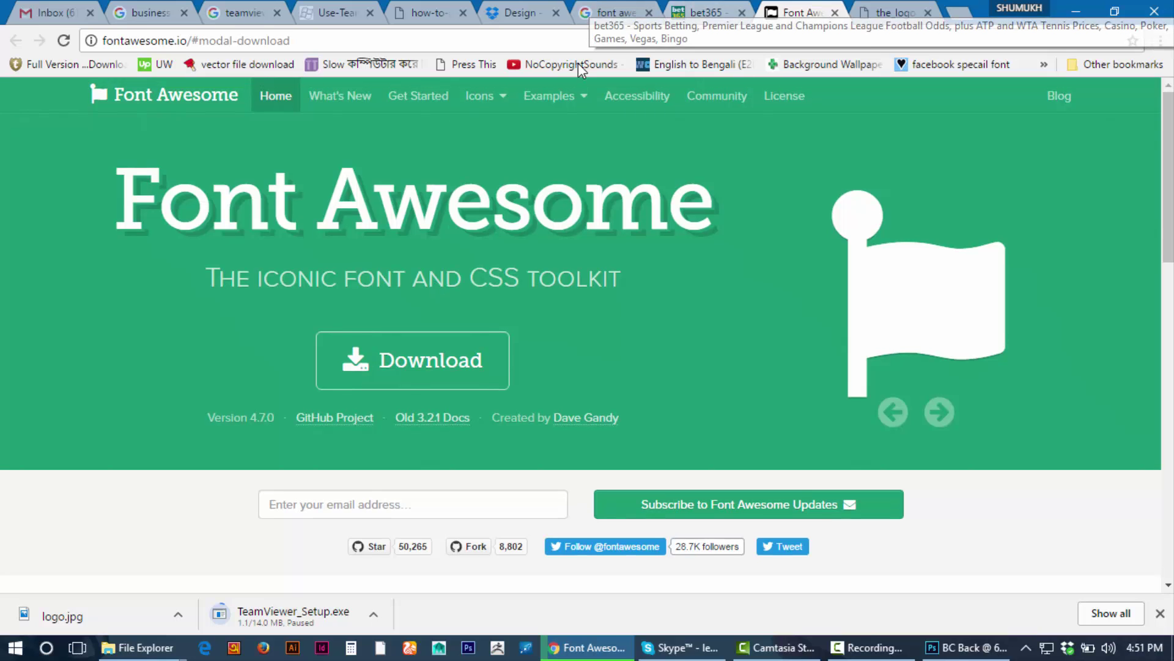
left_click(344, 41)
type("google.com")
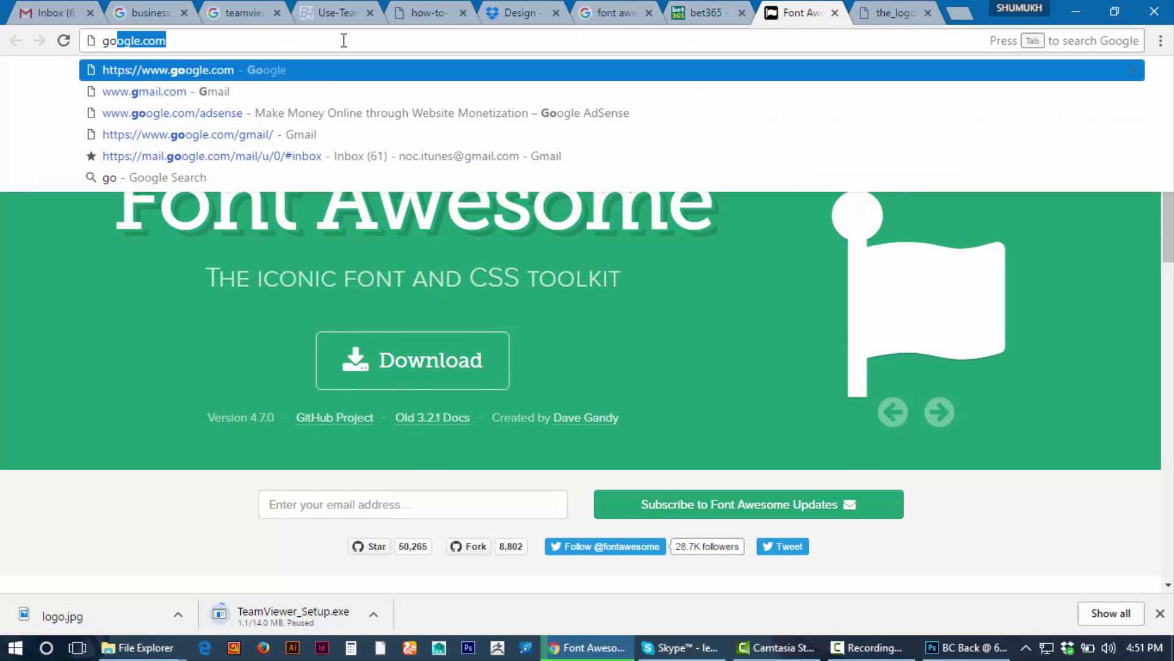
key("Return")
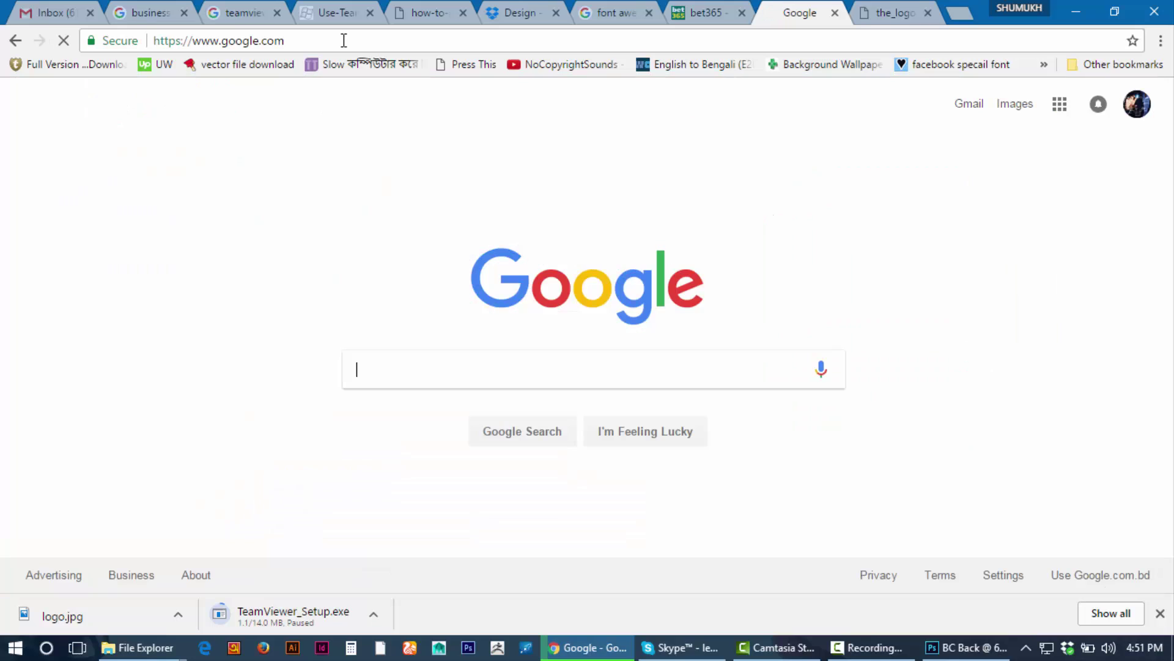
type("font")
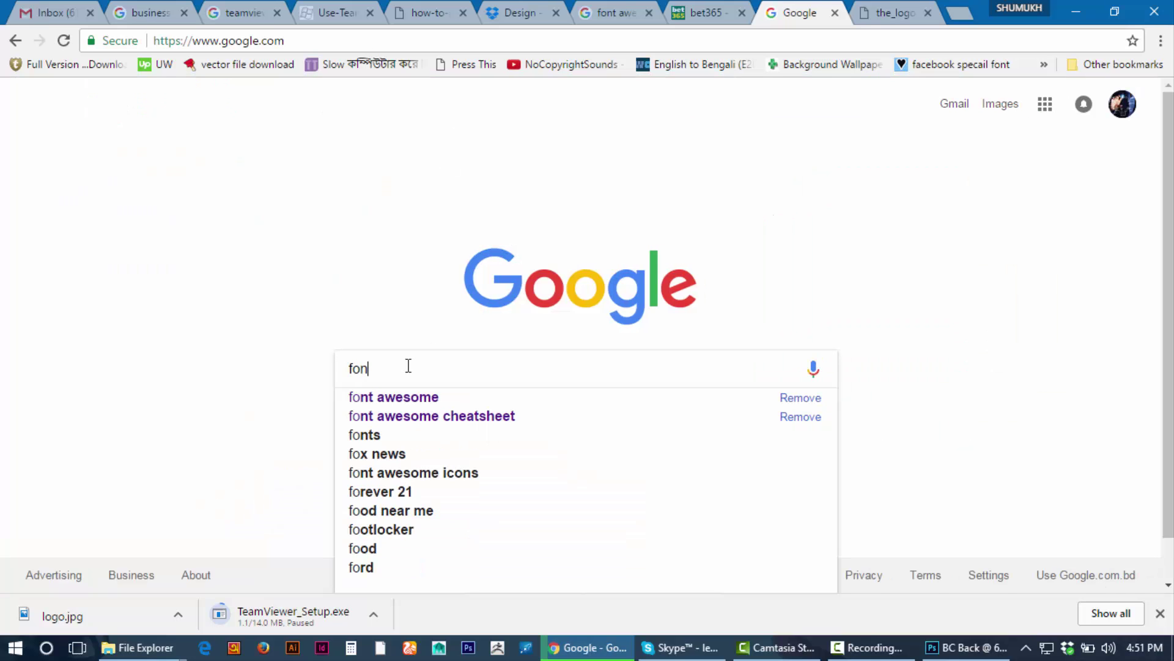
key("Down")
key("Down")
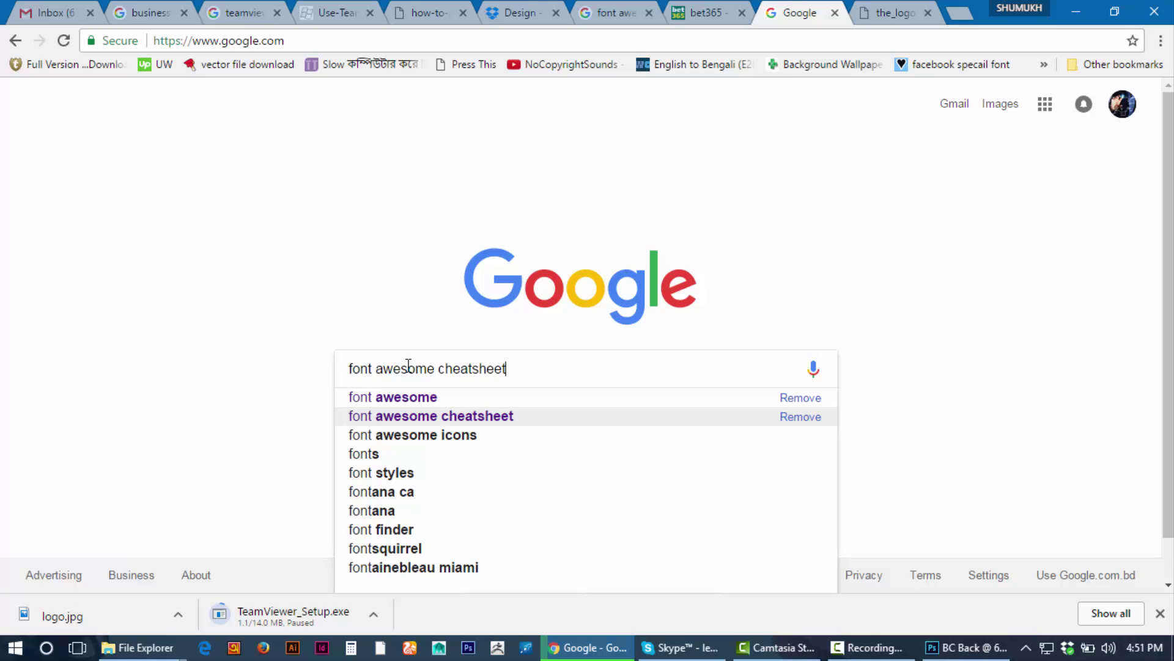
key("Return")
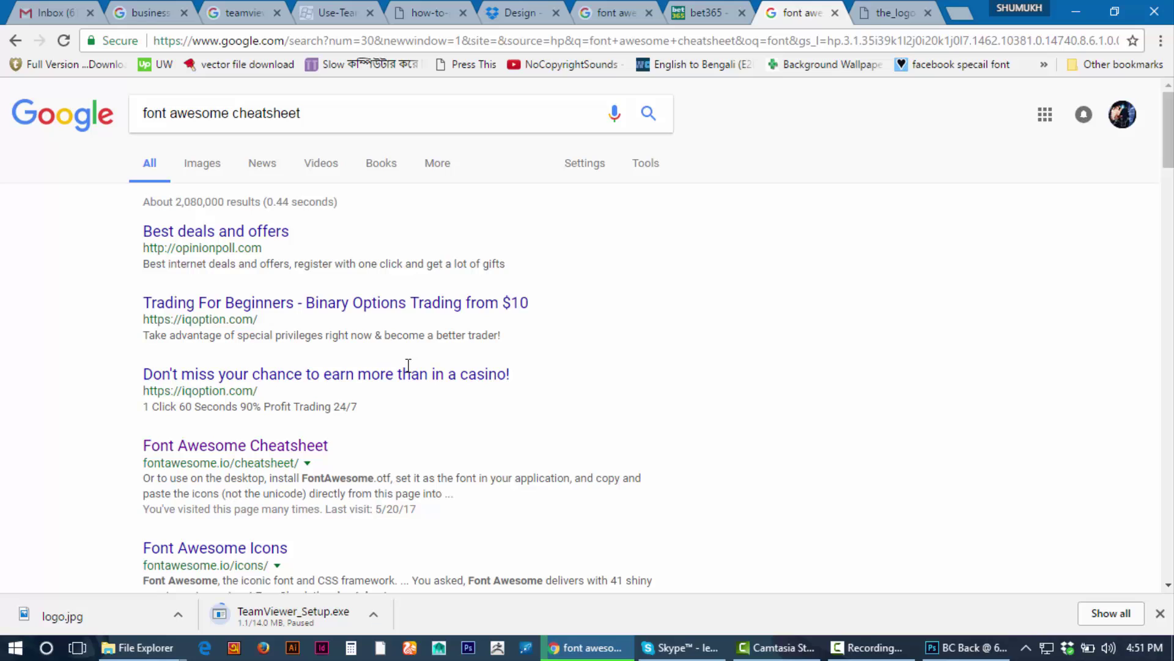
- Open fontawesome.io/cheatsheet, copy the fa-envelope character, and return to Photoshop
scroll(183, 318, "down", 2)
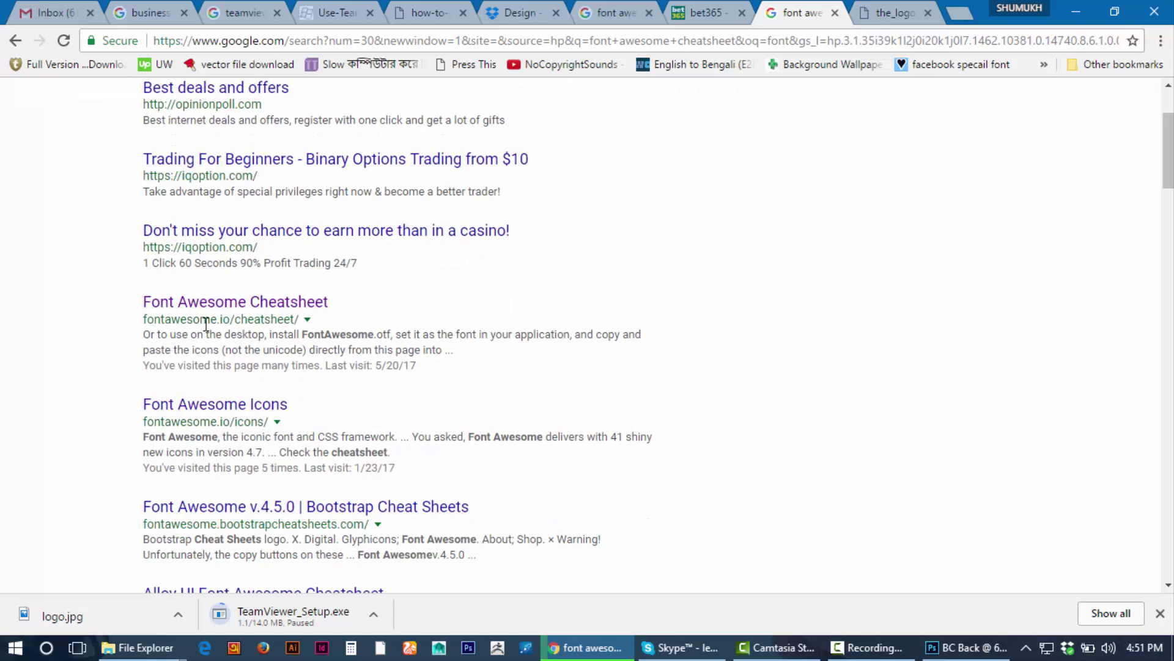
left_click(242, 310)
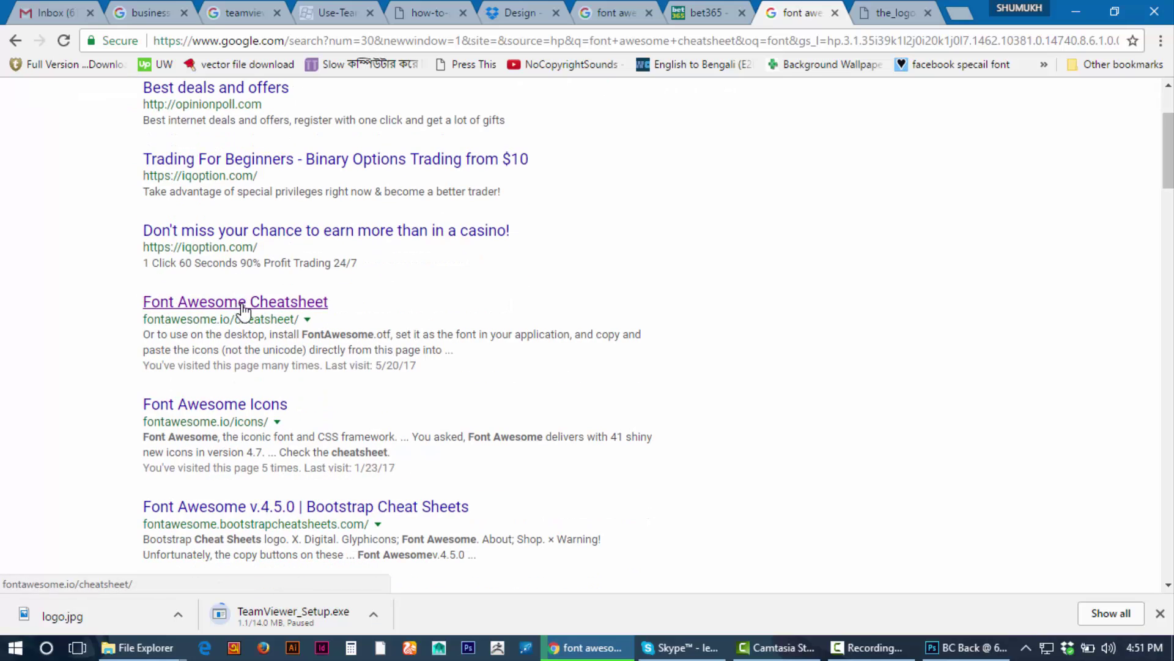
left_click(241, 309)
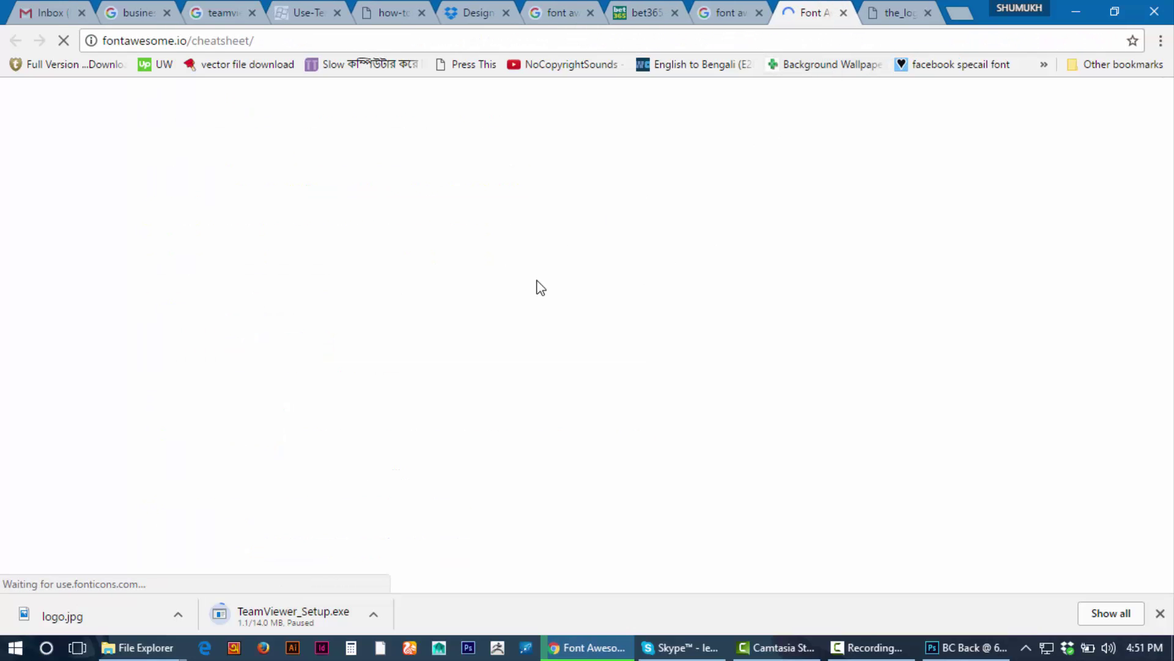
scroll(823, 231, "down", 15)
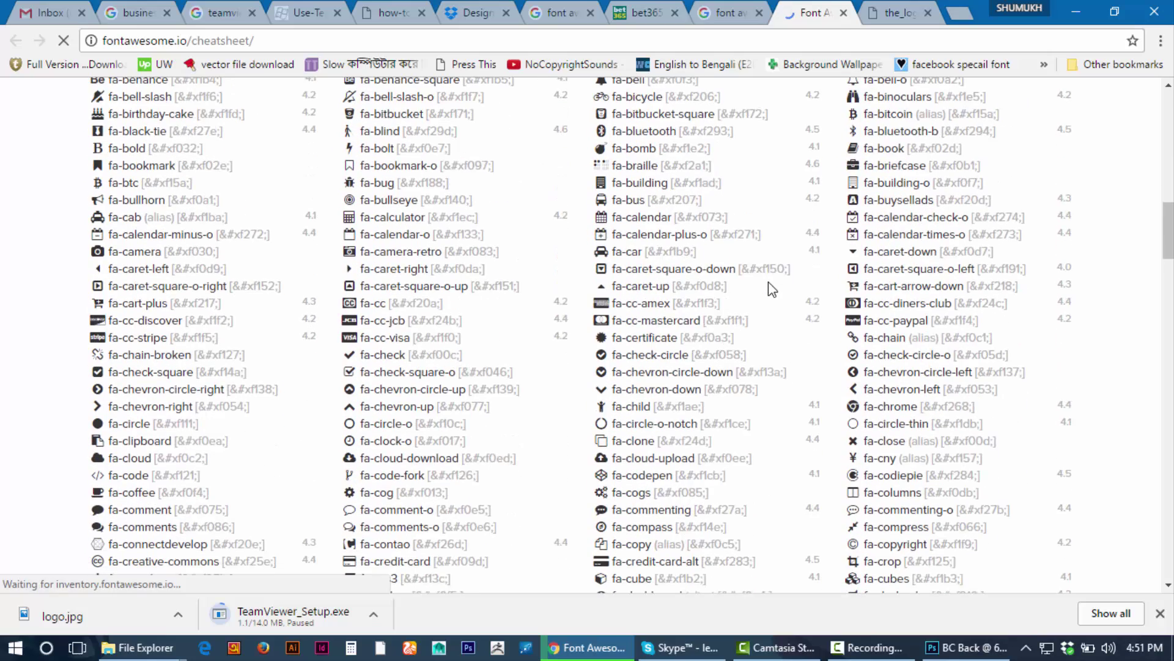
scroll(771, 289, "down", 10)
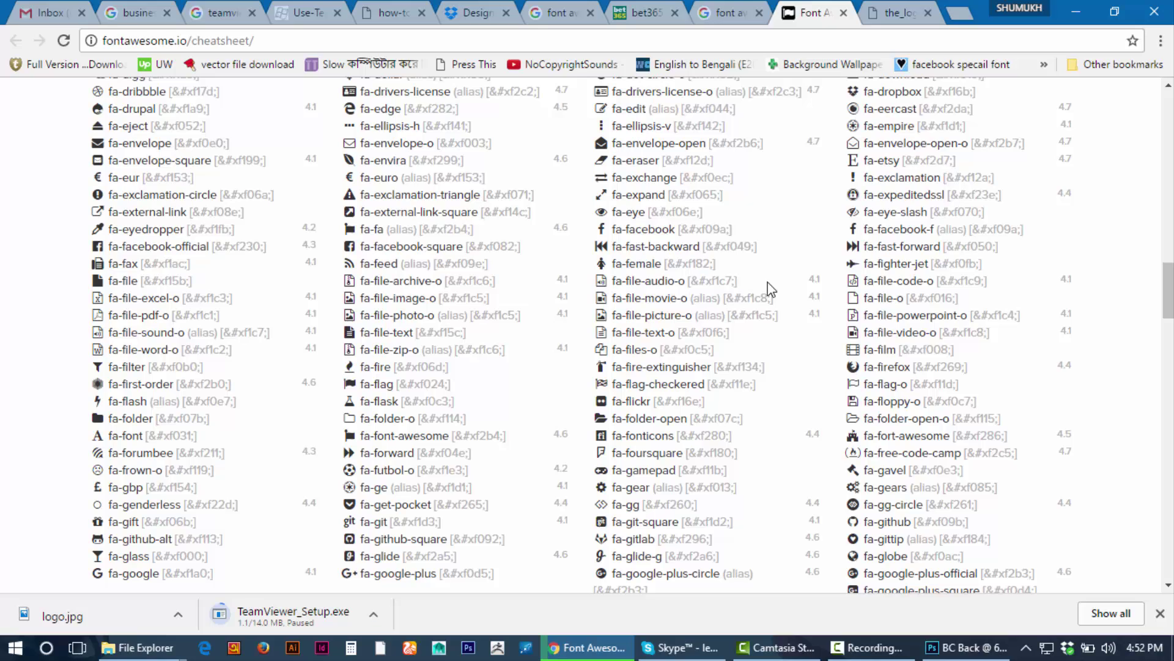
scroll(263, 187, "up", 6)
scroll(150, 214, "down", 3)
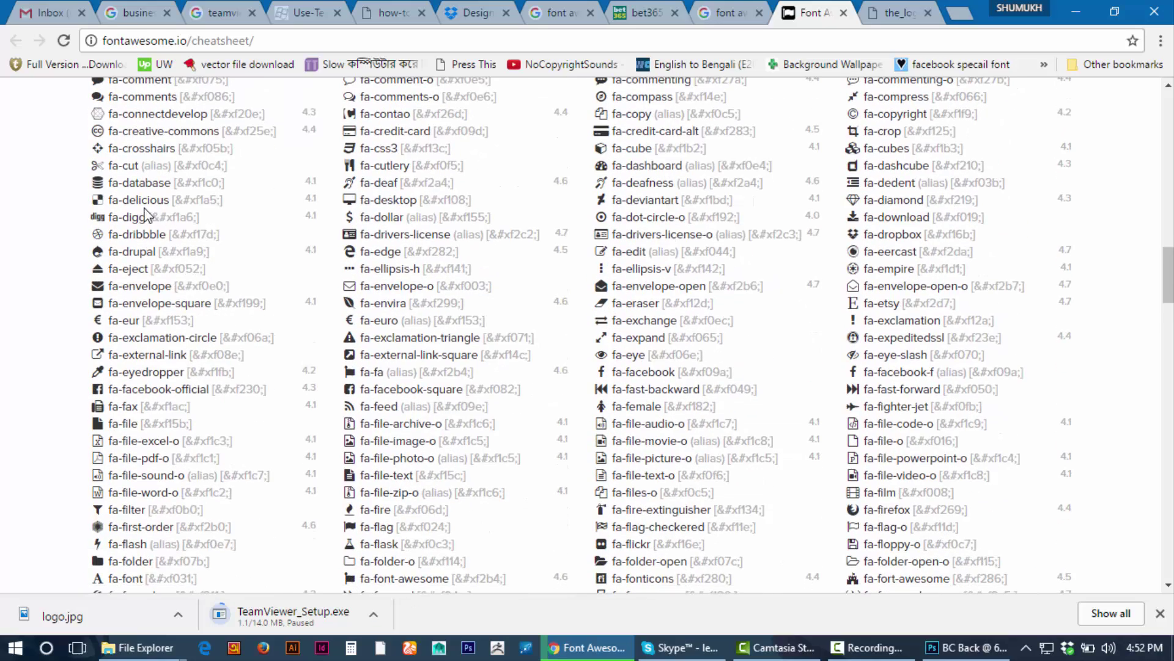
right_click(105, 290)
left_click(126, 296)
left_click(966, 647)
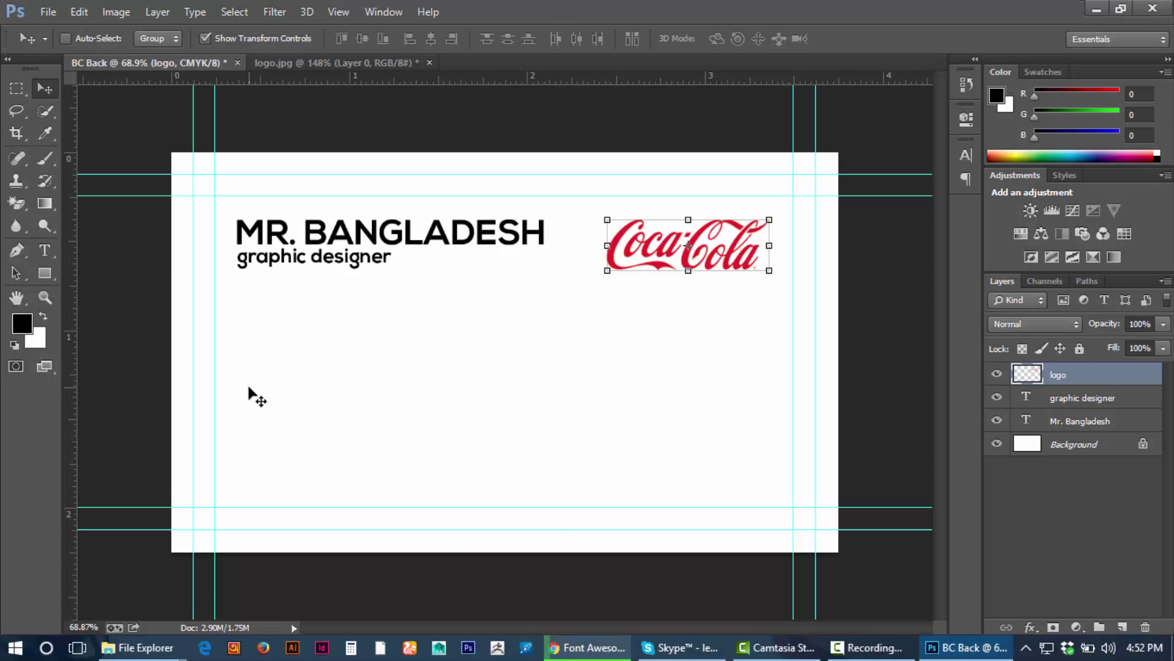
- Paste the envelope character as a new text layer below the title and commit it
left_click(997, 374)
left_click(997, 374)
left_click(45, 251)
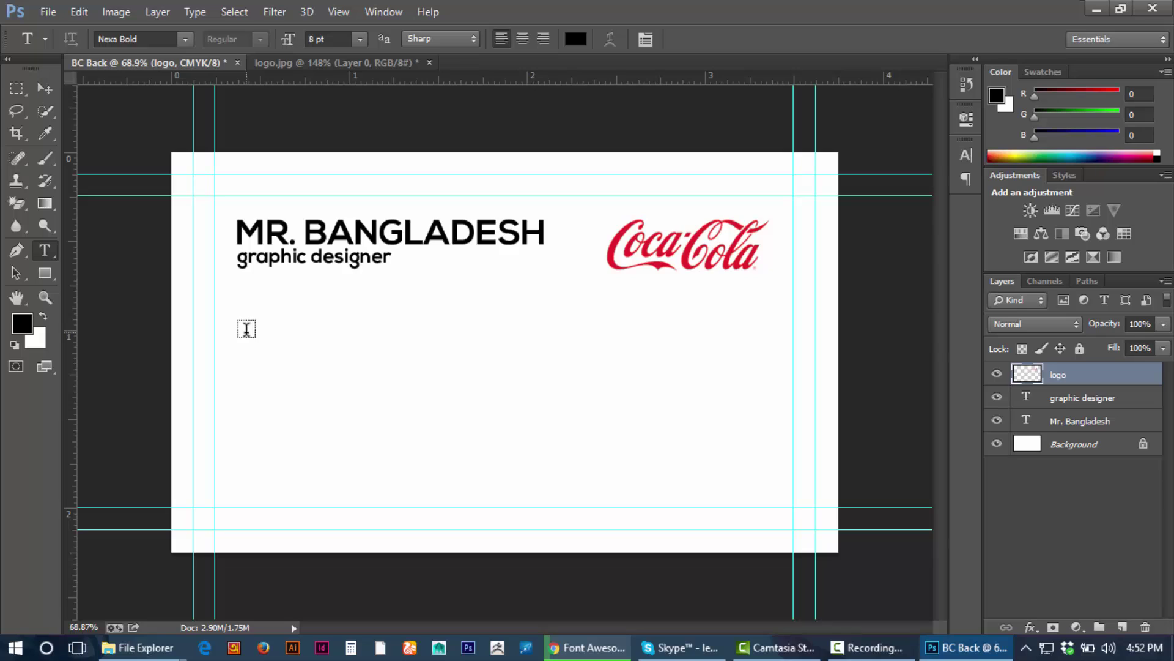
left_click(246, 322)
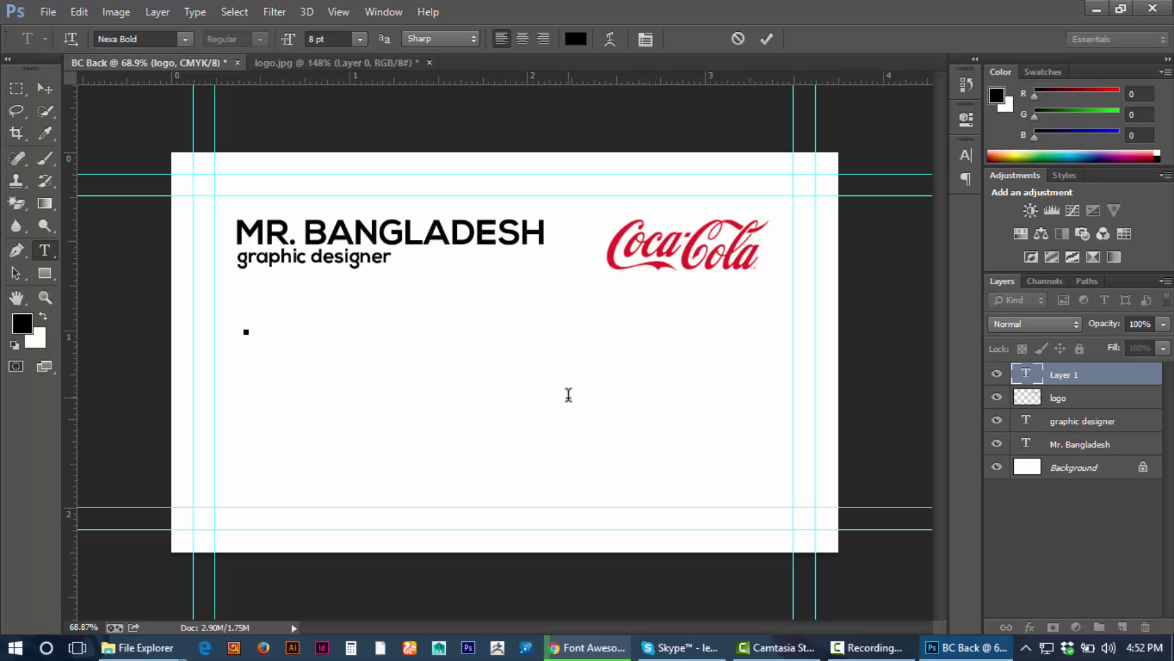
key("ctrl+v")
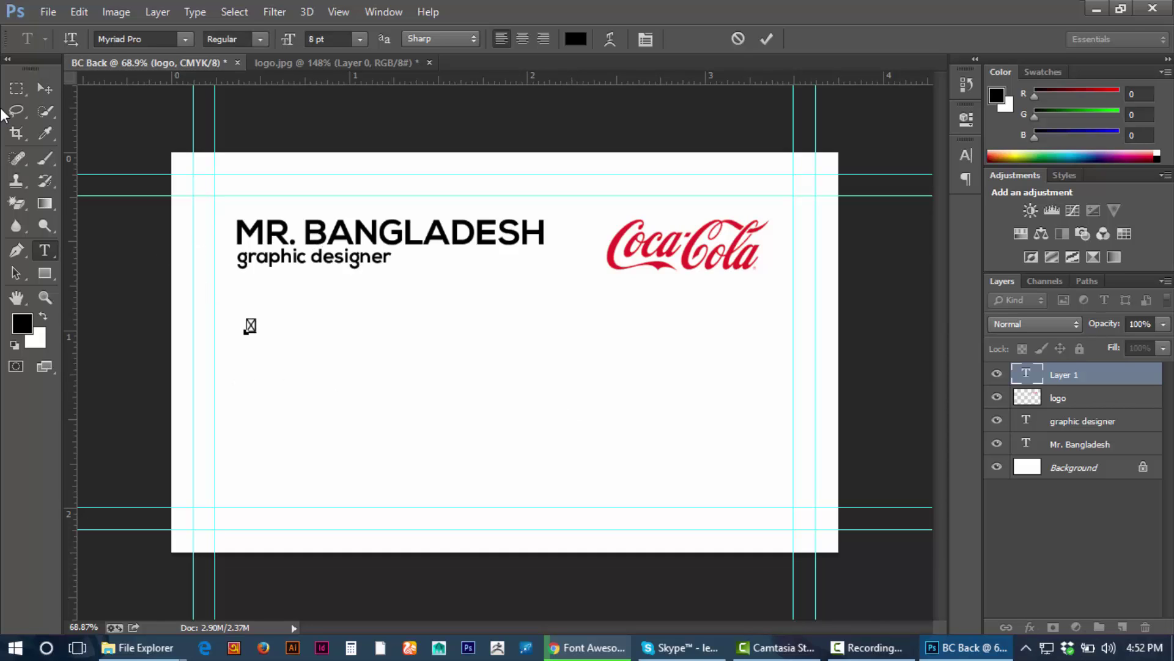
scroll(336, 312, "up", 2)
scroll(336, 312, "up", 3)
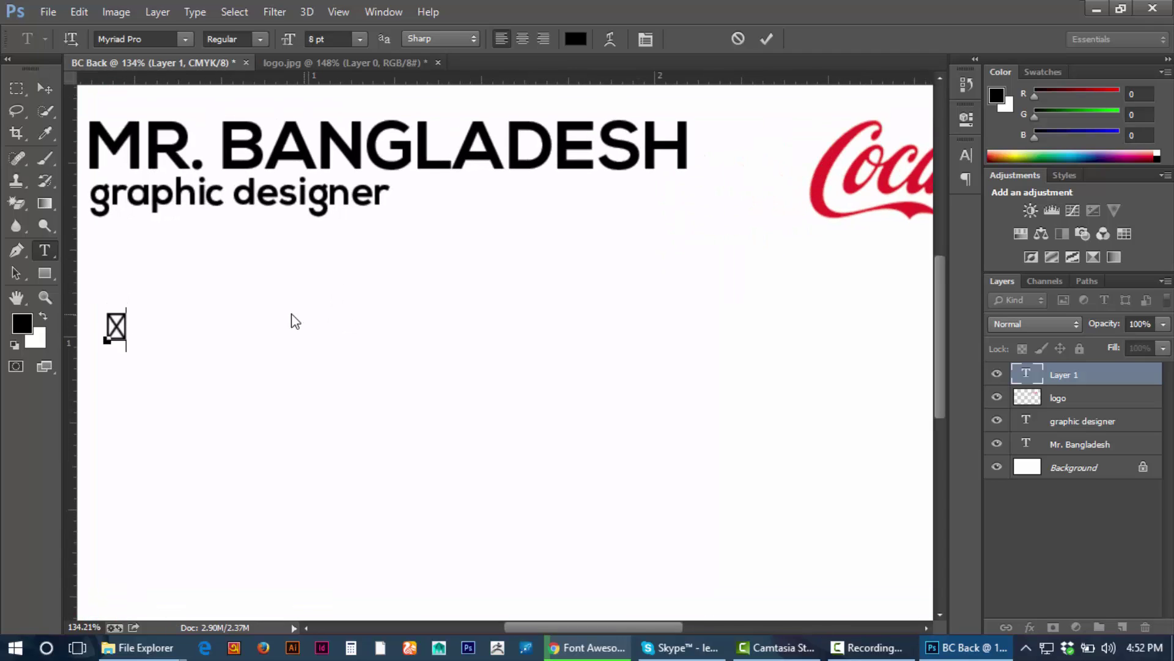
key("ctrl+Return")
key("v")
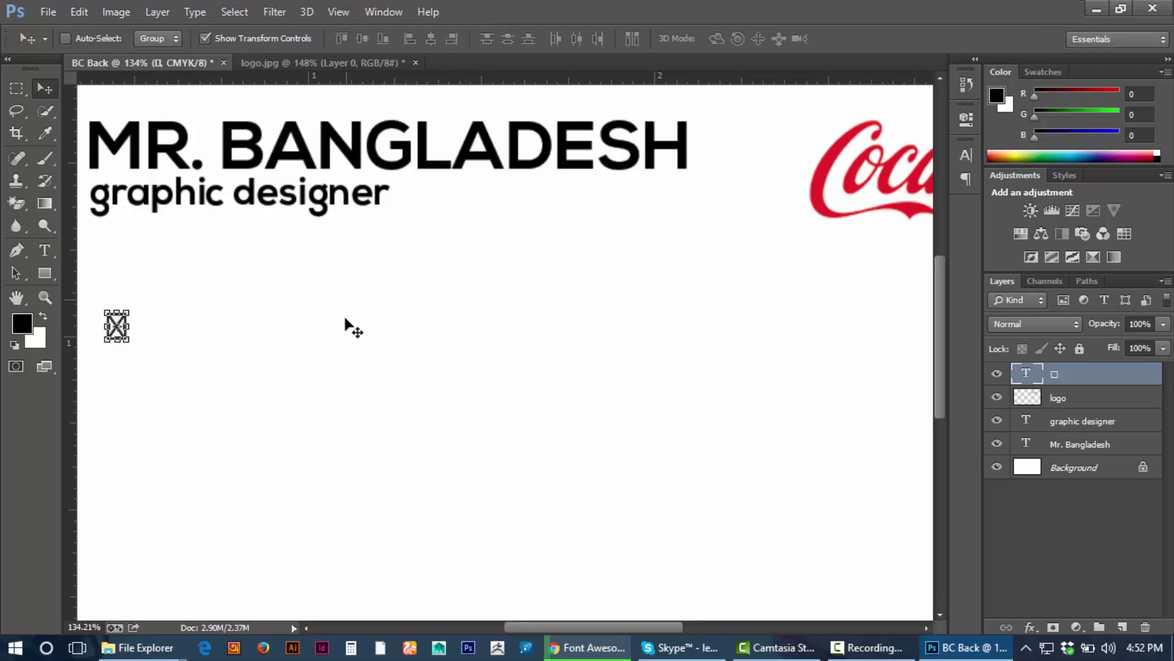
- Pan and zoom in on the pasted character
left_click_drag(375, 401, 690, 357)
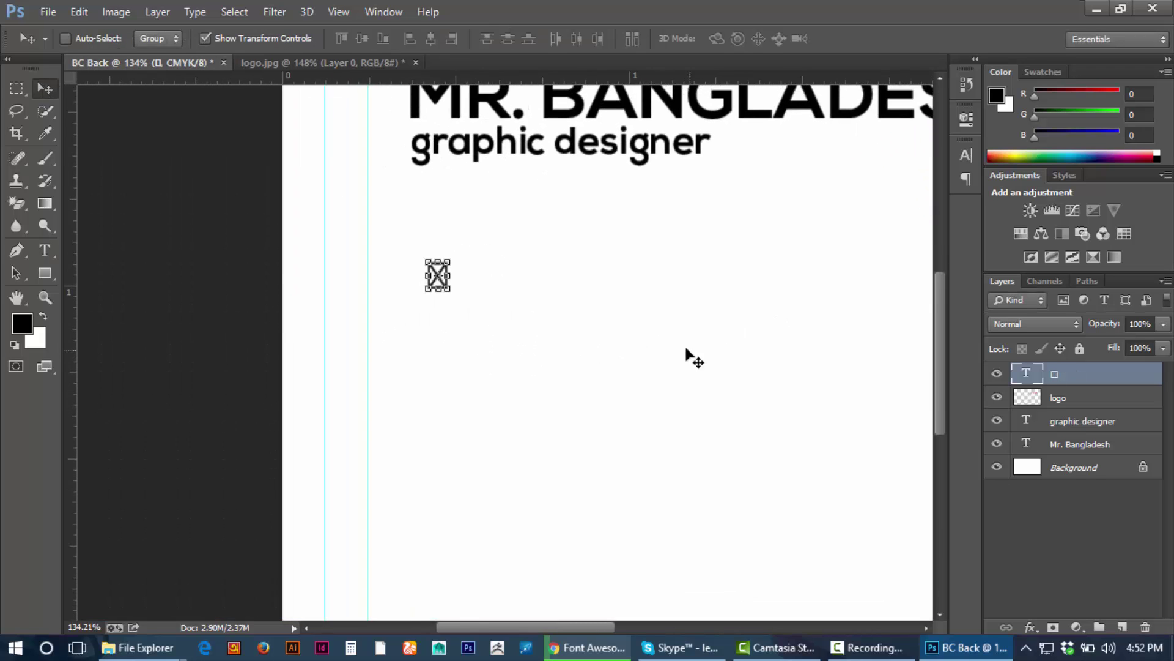
scroll(650, 325, "up", 6)
left_click_drag(687, 419, 703, 428)
scroll(699, 420, "up", 4)
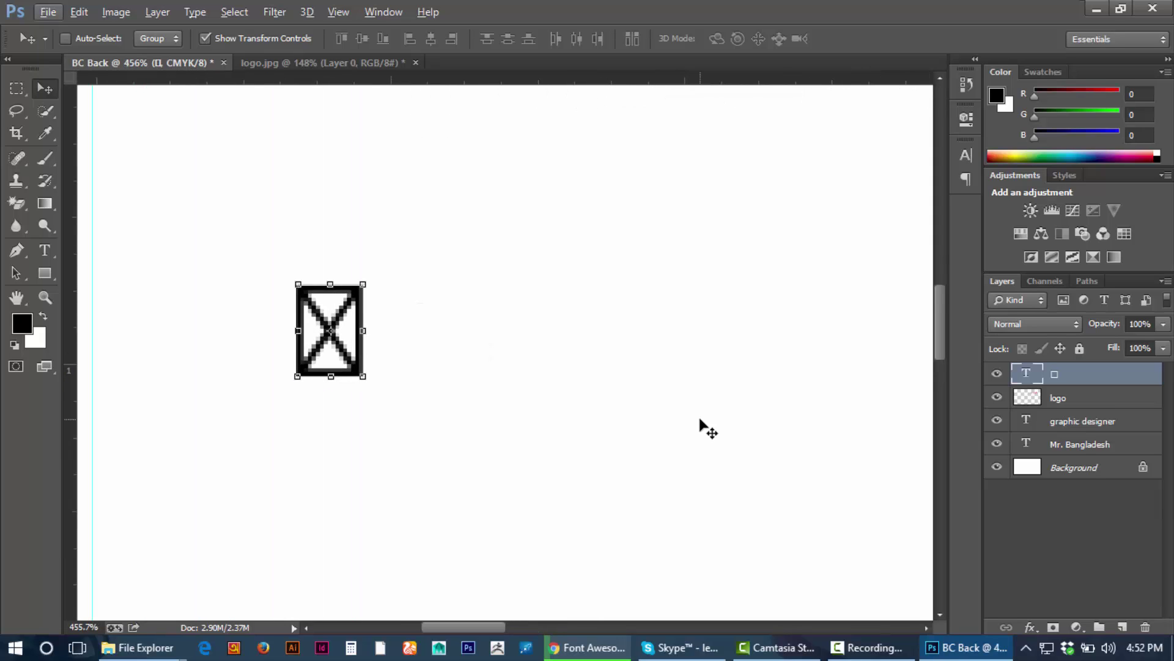
key("w")
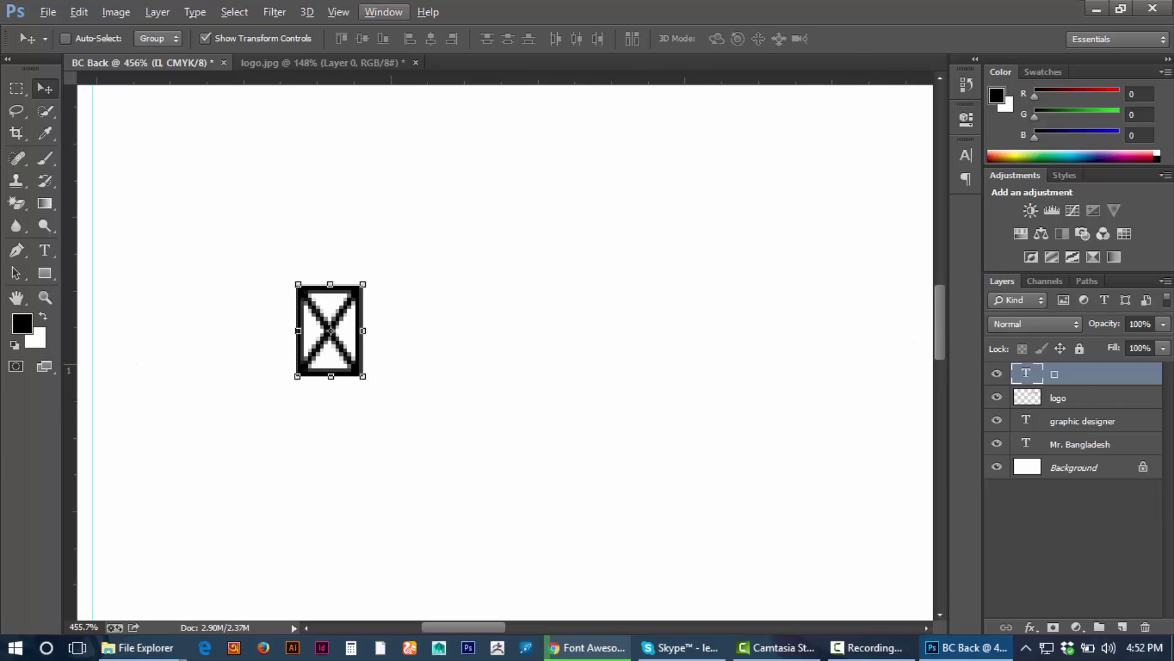
- Set the pasted character's font to FontAwesome so it renders as the envelope icon
double_click(1022, 375)
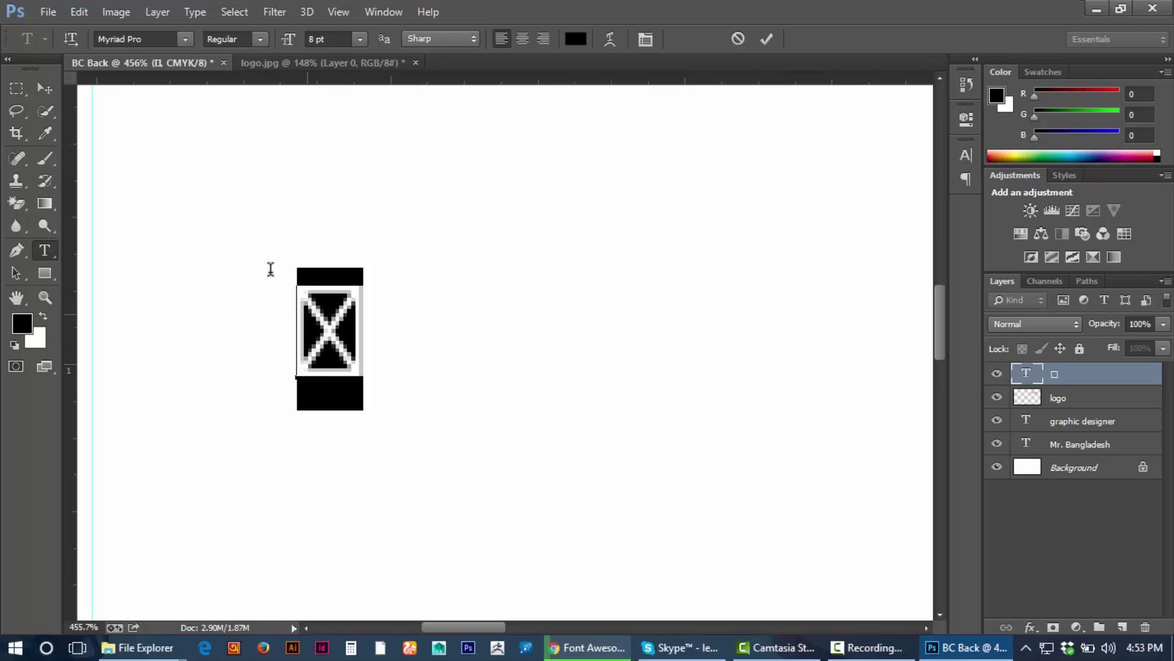
left_click(149, 38)
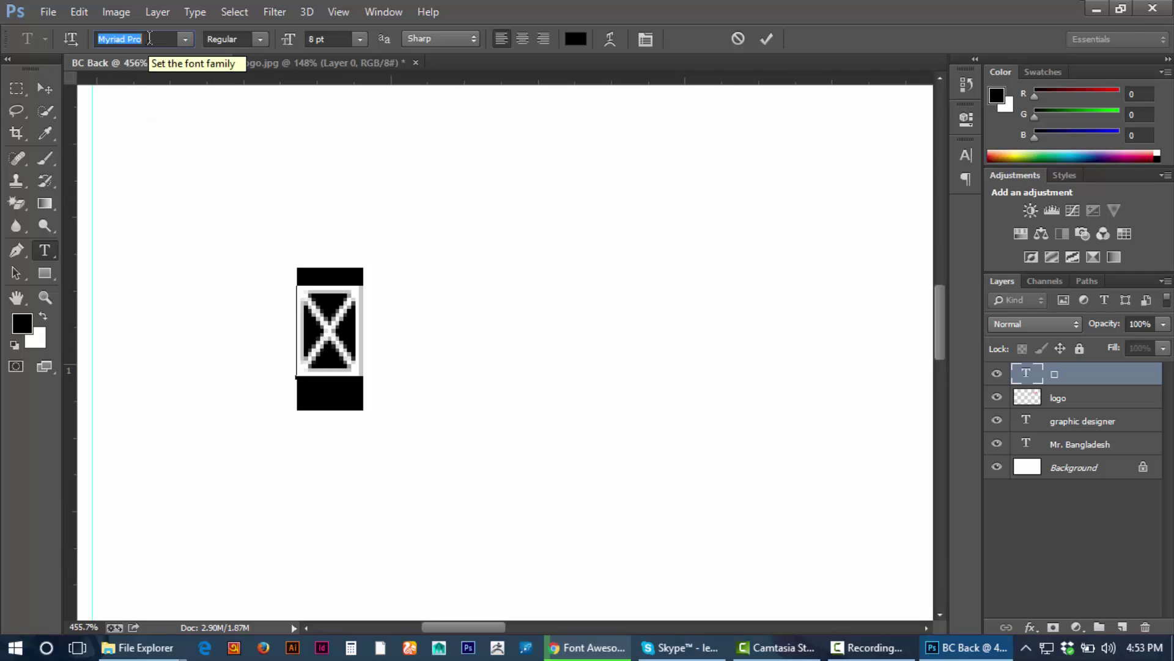
type("FontAwesome")
key("Return")
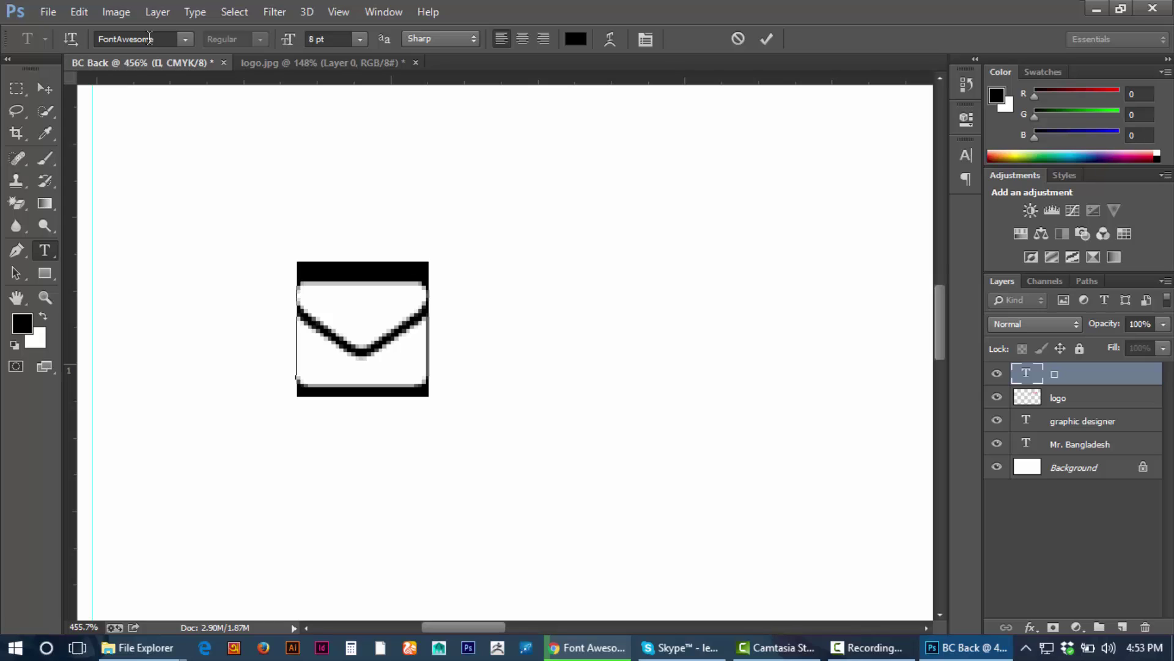
left_click(766, 38)
key("v")
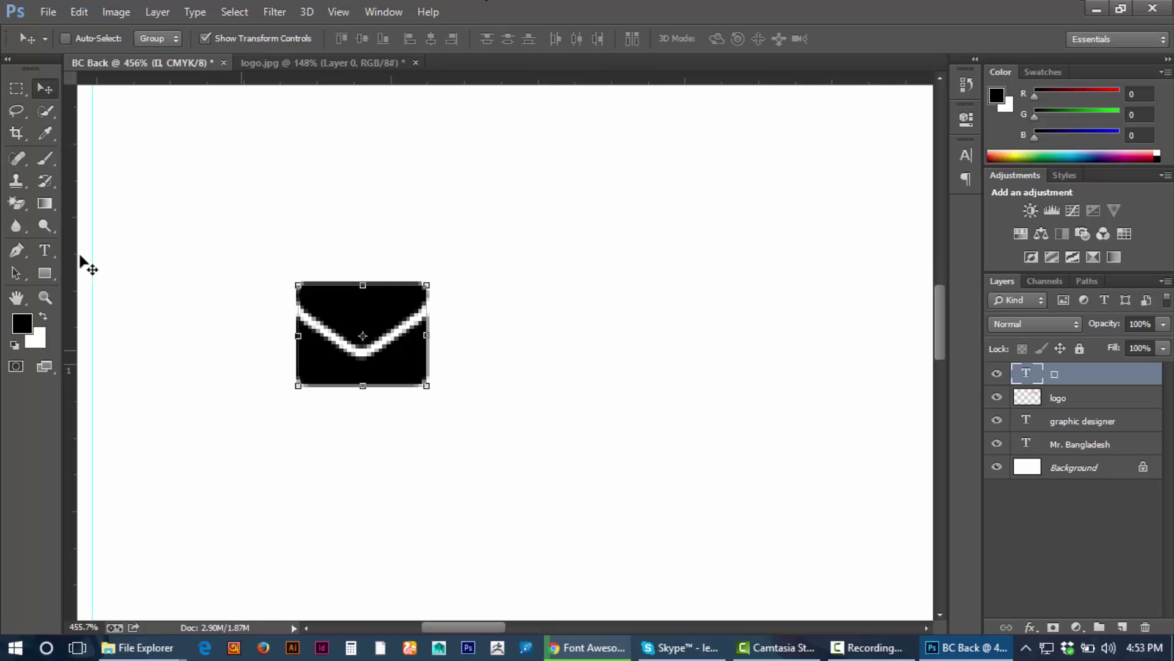
- Place the text cursor after the envelope icon, then return to the Chrome cheatsheet
scroll(236, 320, "down", 8)
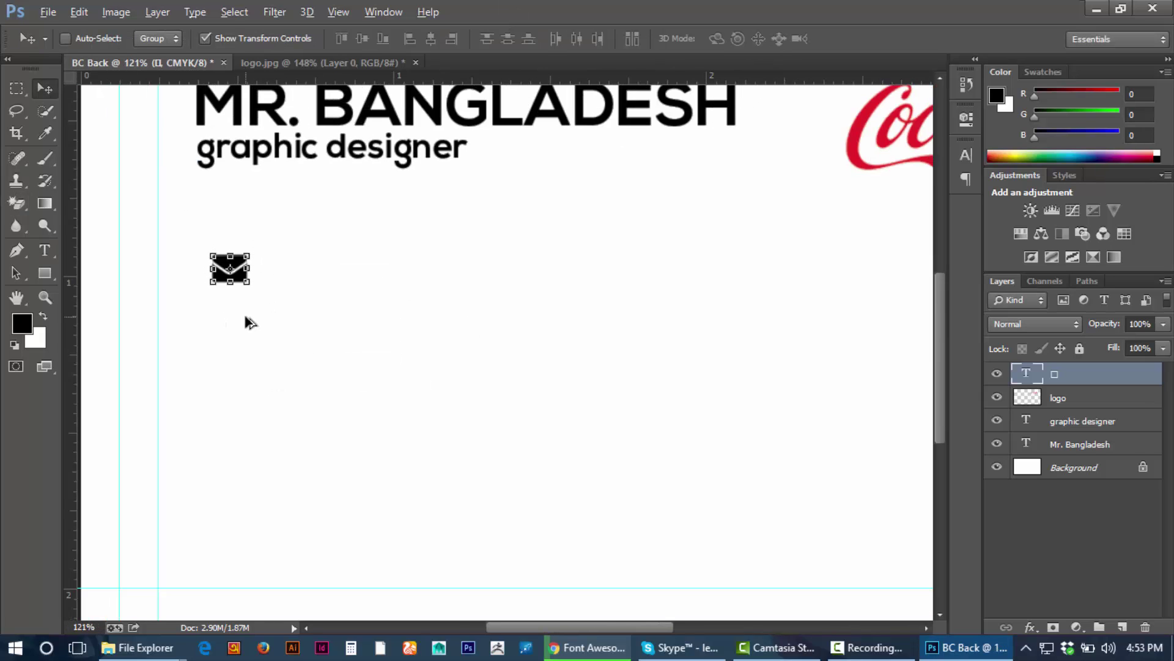
scroll(254, 321, "up", 6)
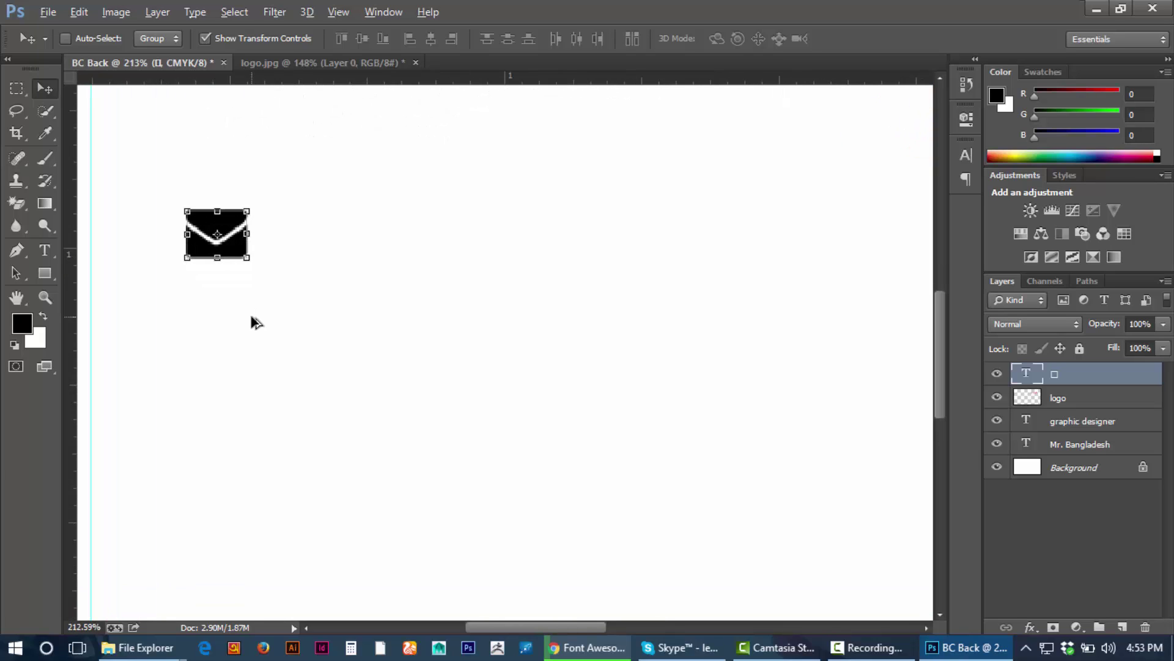
key("alt")
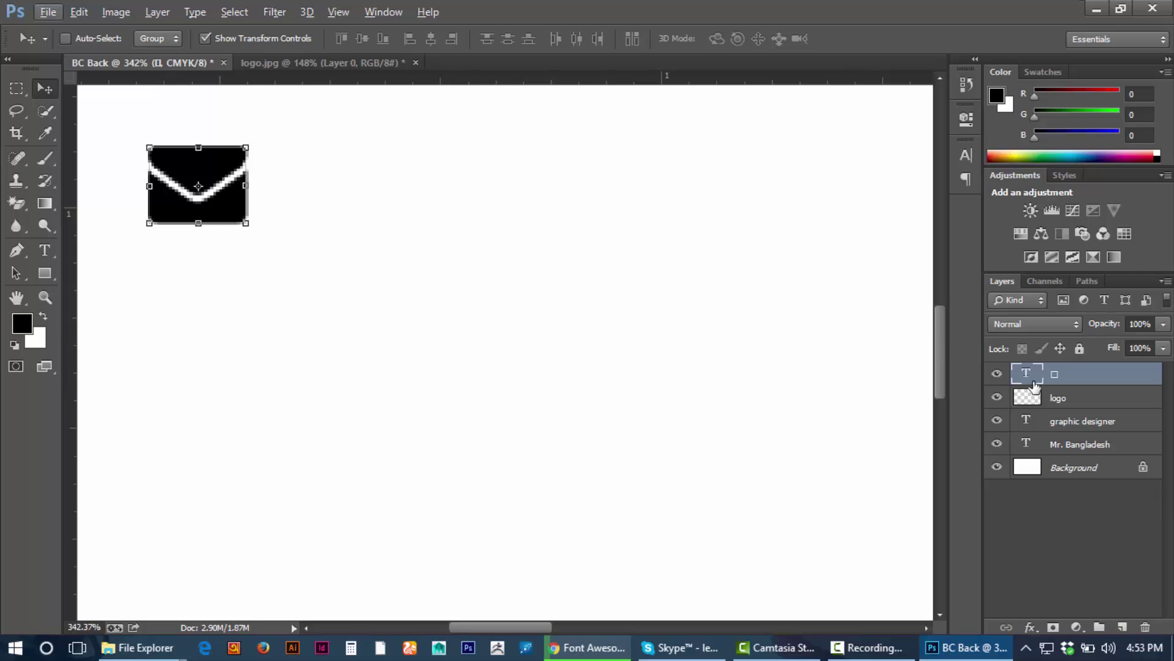
key("t")
key("Return")
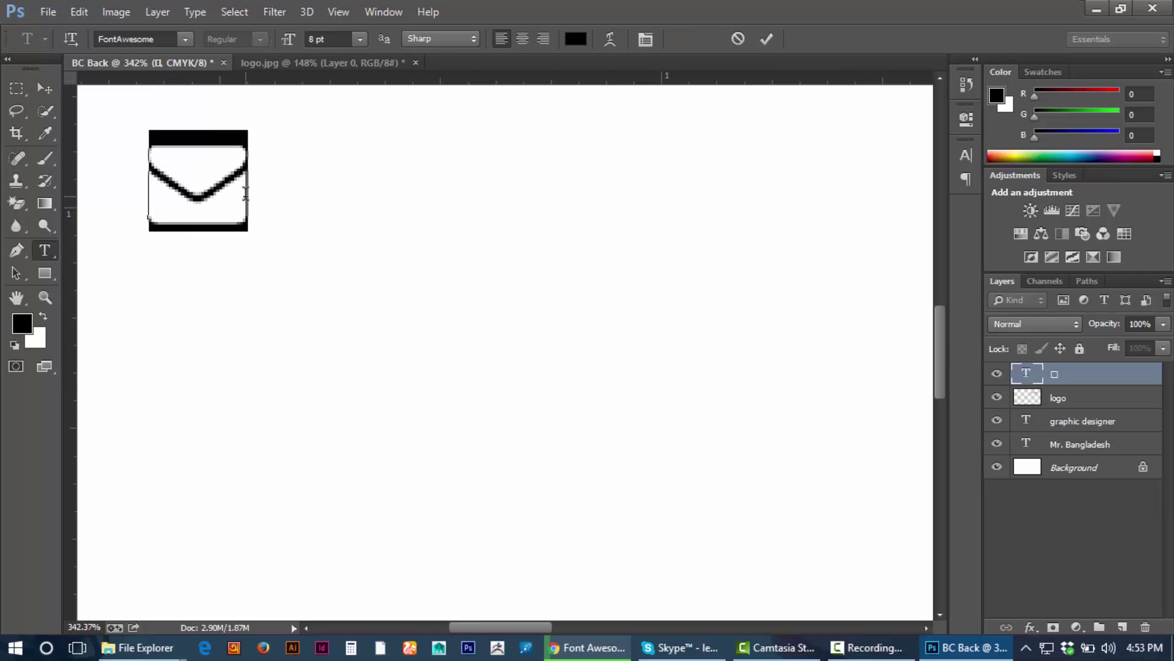
key("Right")
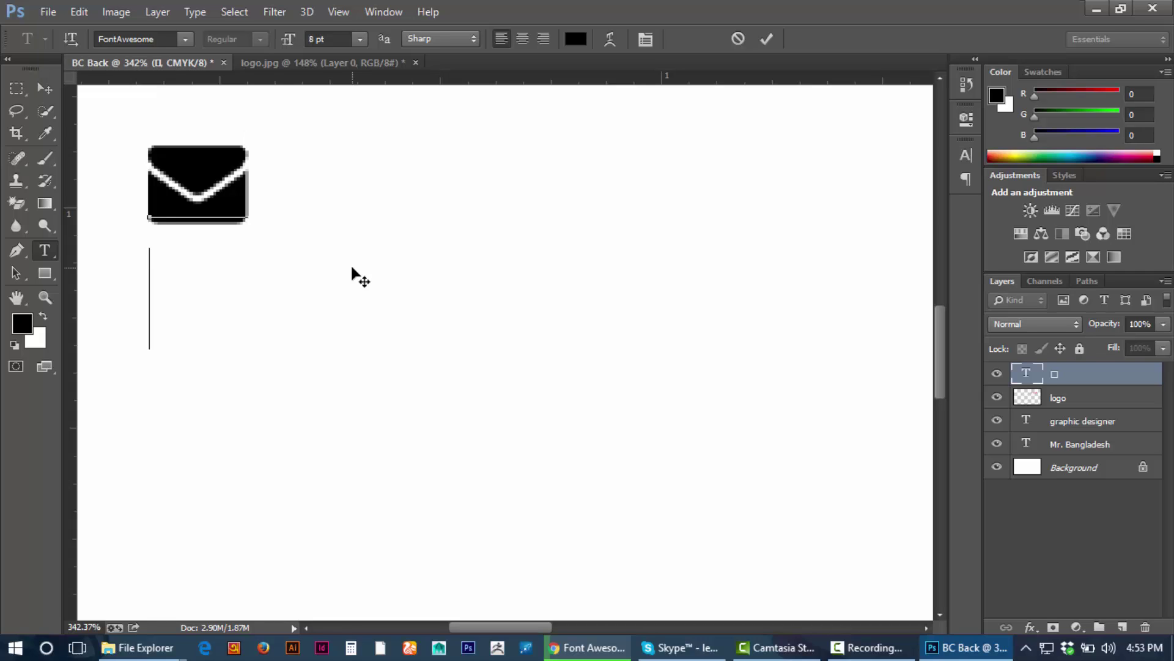
left_click(591, 650)
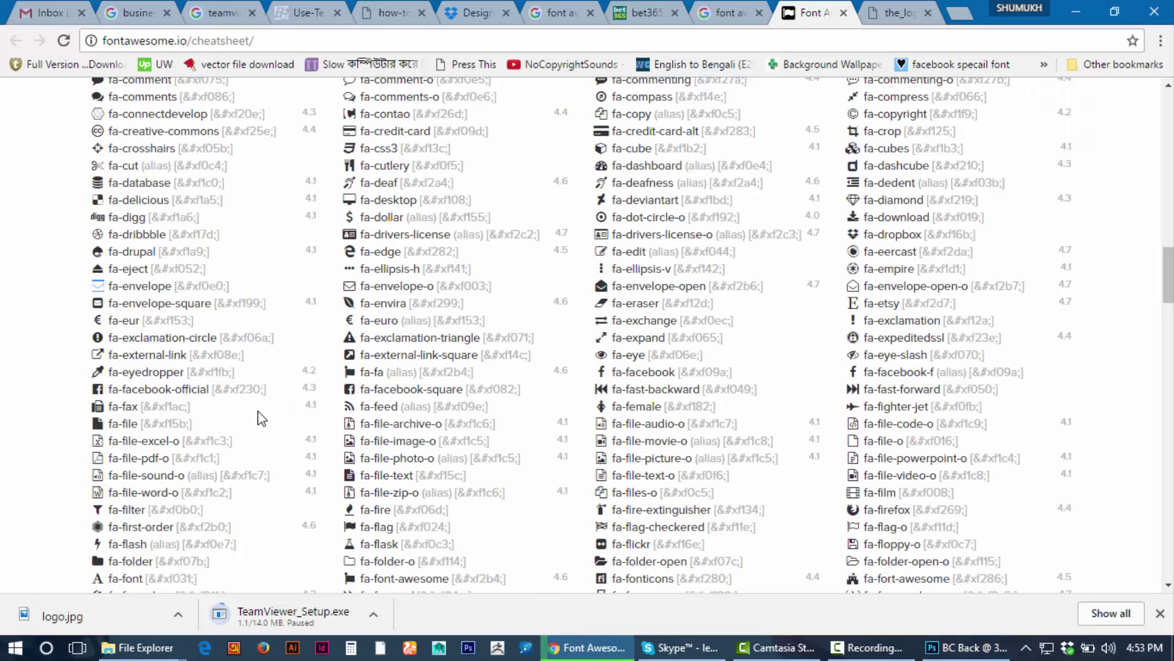
- Scroll the Font Awesome cheatsheet to fa-phone, copy its icon, and return to the BC Back card
scroll(259, 416, "down", 2)
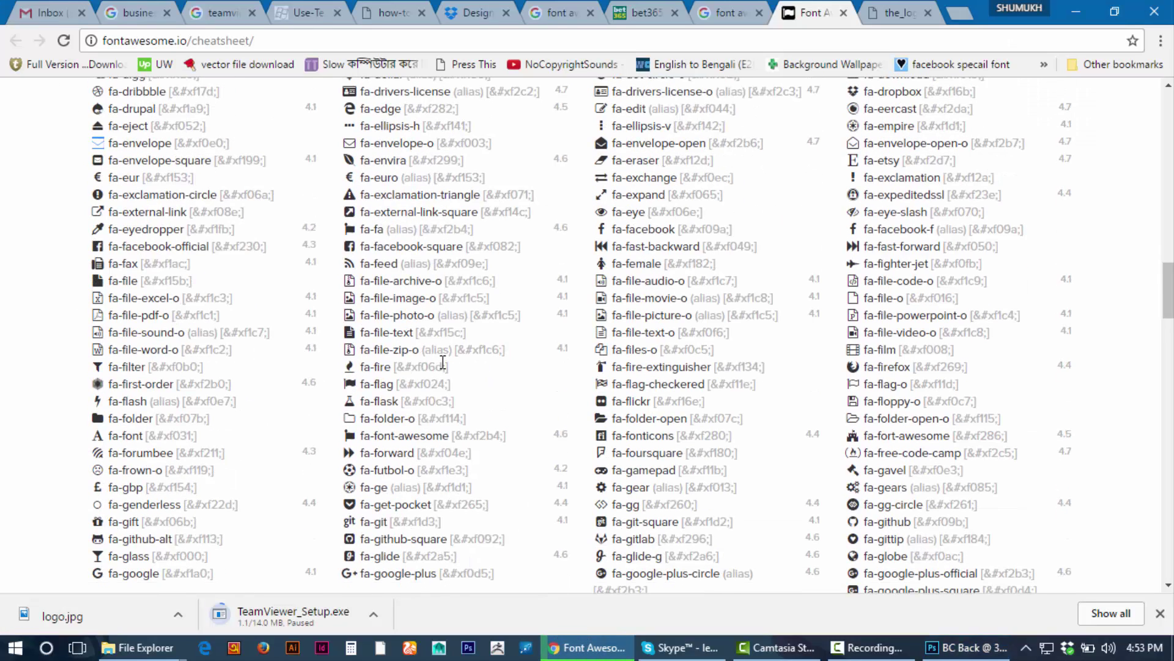
scroll(443, 363, "down", 6)
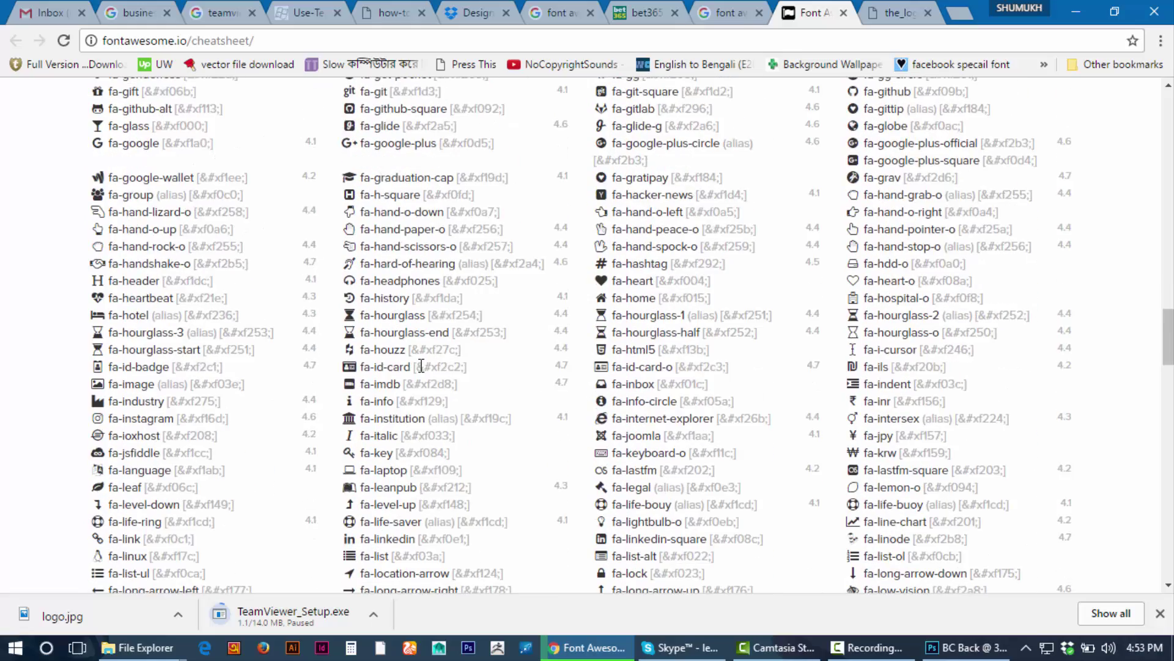
scroll(223, 373, "down", 6)
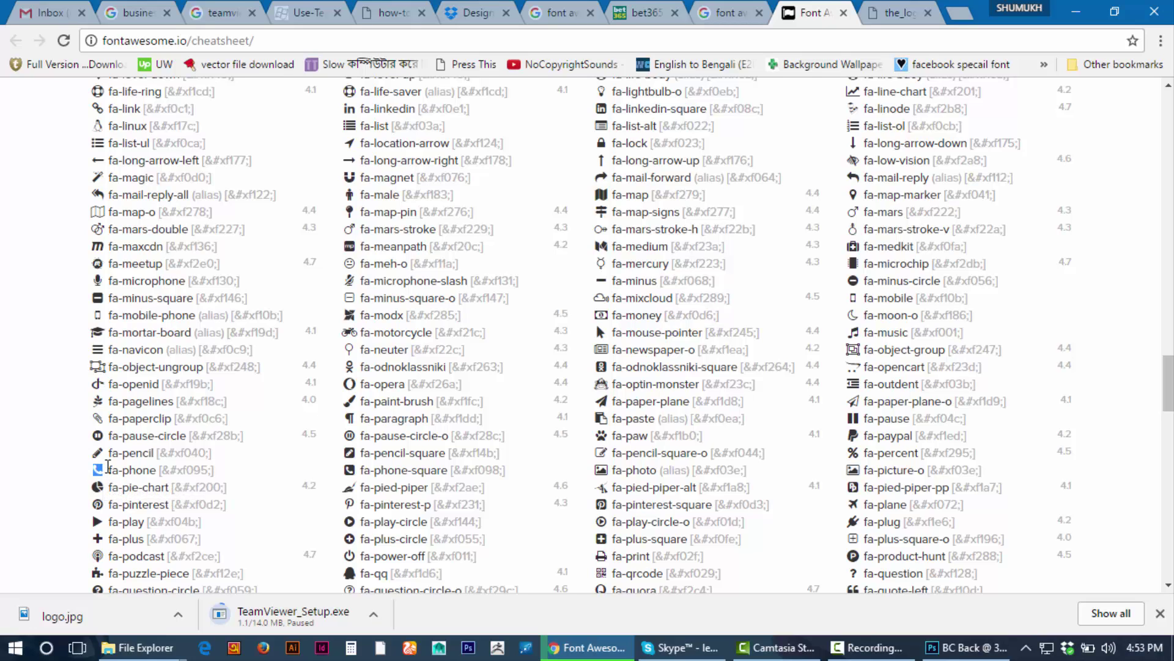
right_click(98, 469)
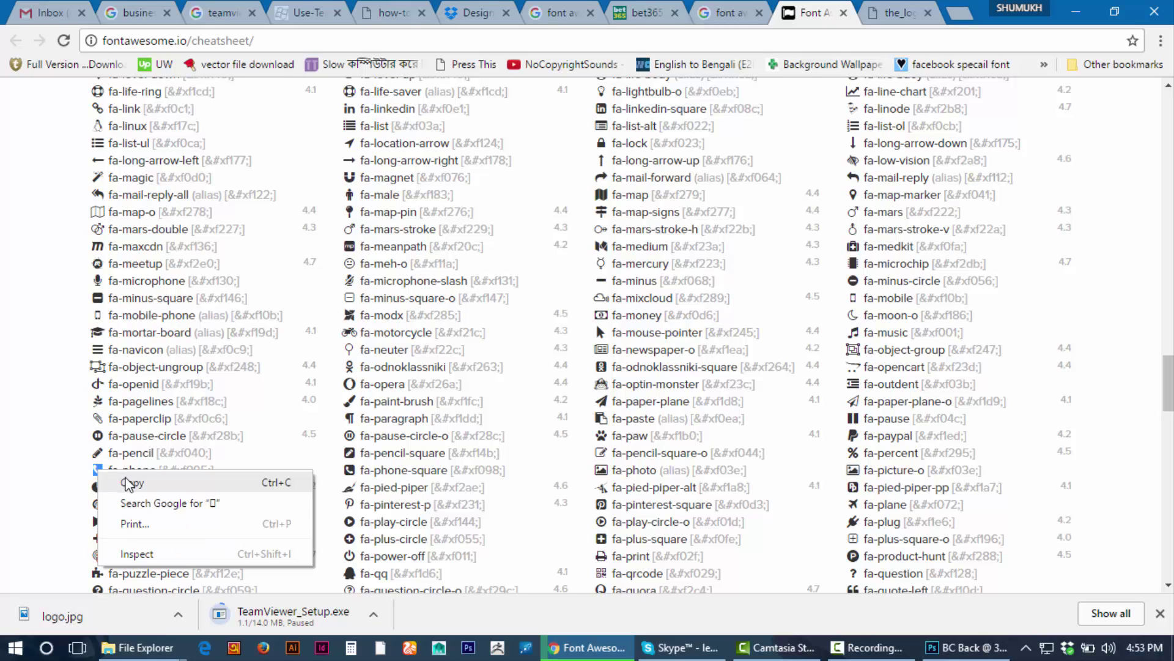
left_click(129, 483)
left_click(966, 647)
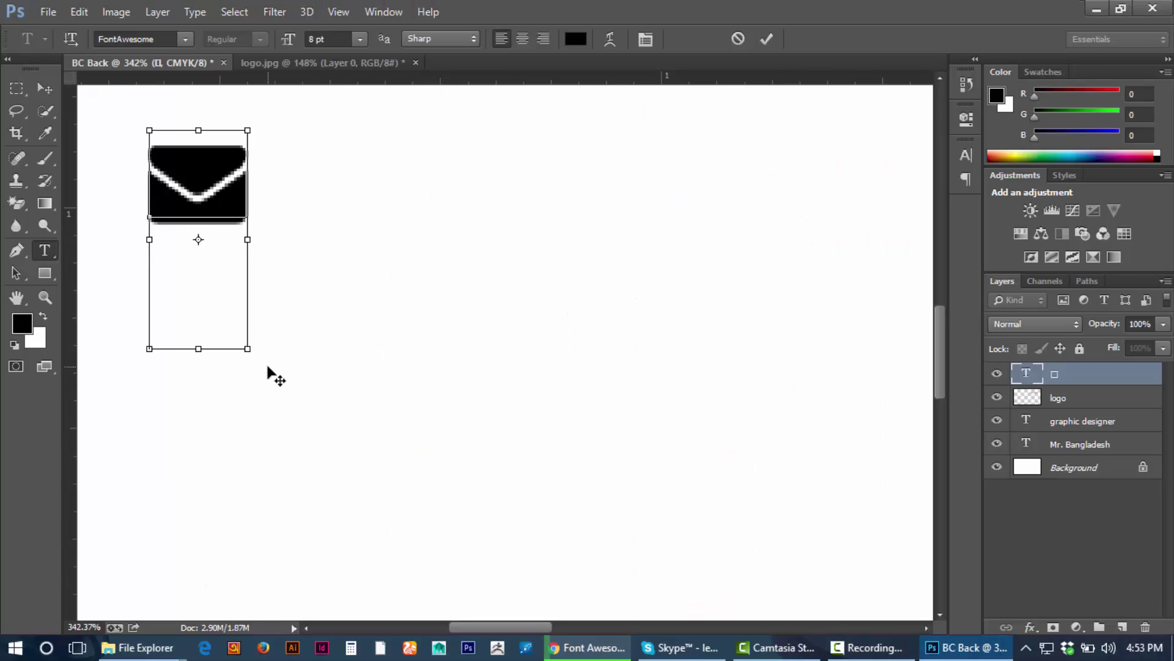
- Paste the phone glyph on a new line below the envelope icon, then return to the cheatsheet
key("ctrl+v")
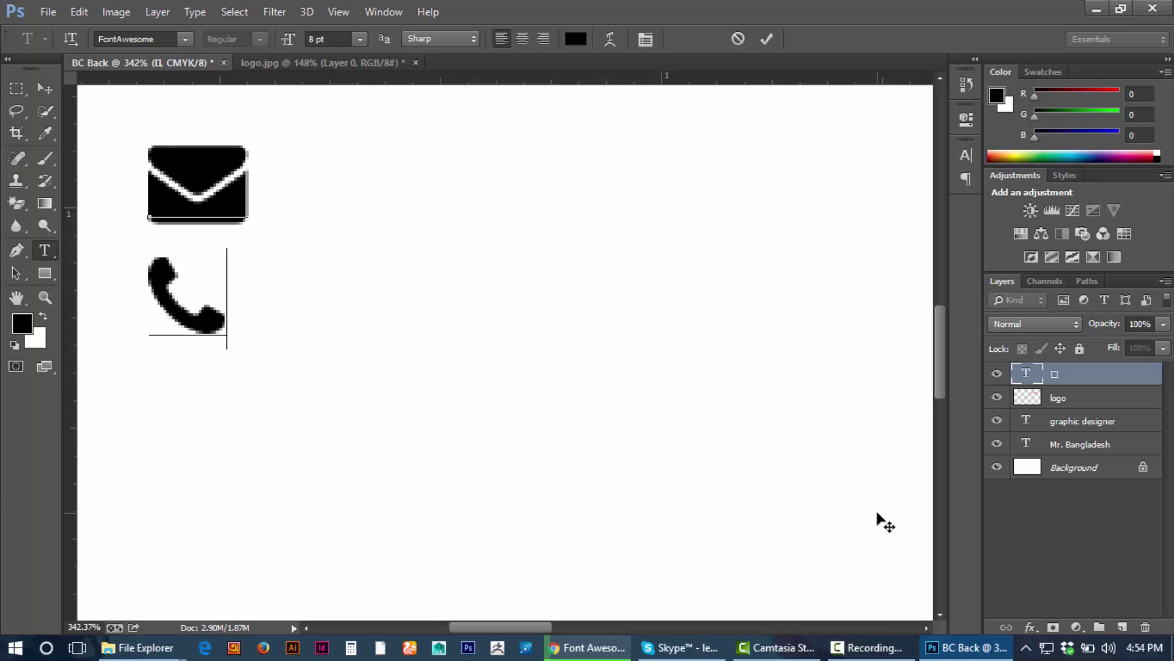
left_click(569, 647)
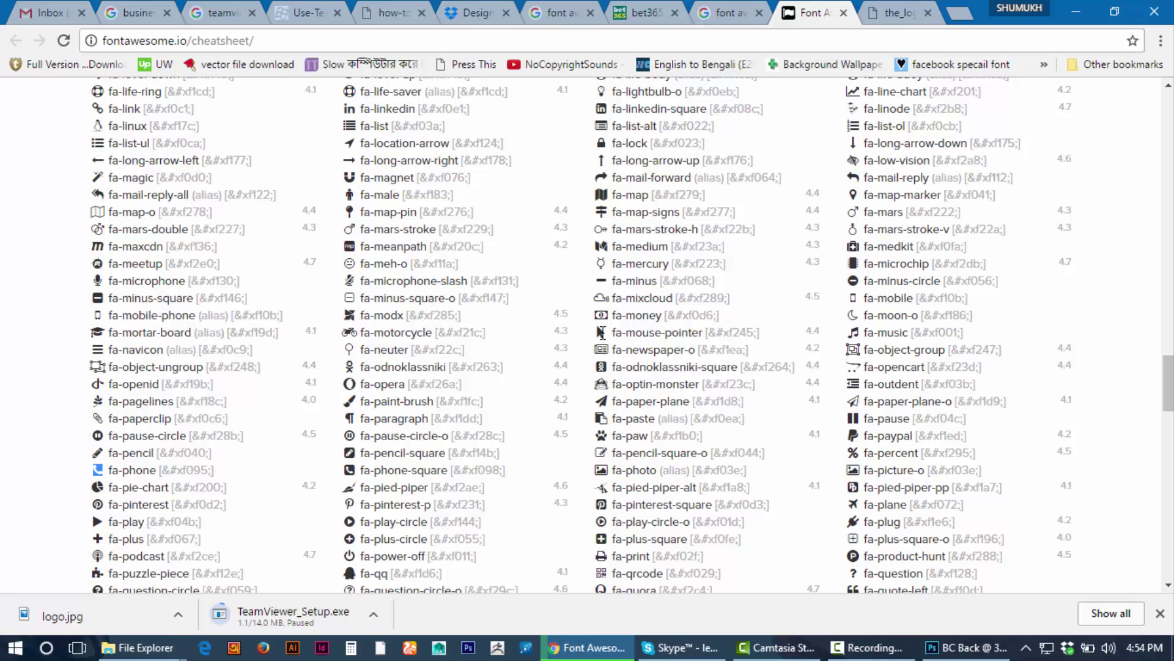
- Copy the fa-mouse-pointer glyph from the cheatsheet and return to the BC Back document
left_click(599, 332)
double_click(599, 332)
right_click(601, 333)
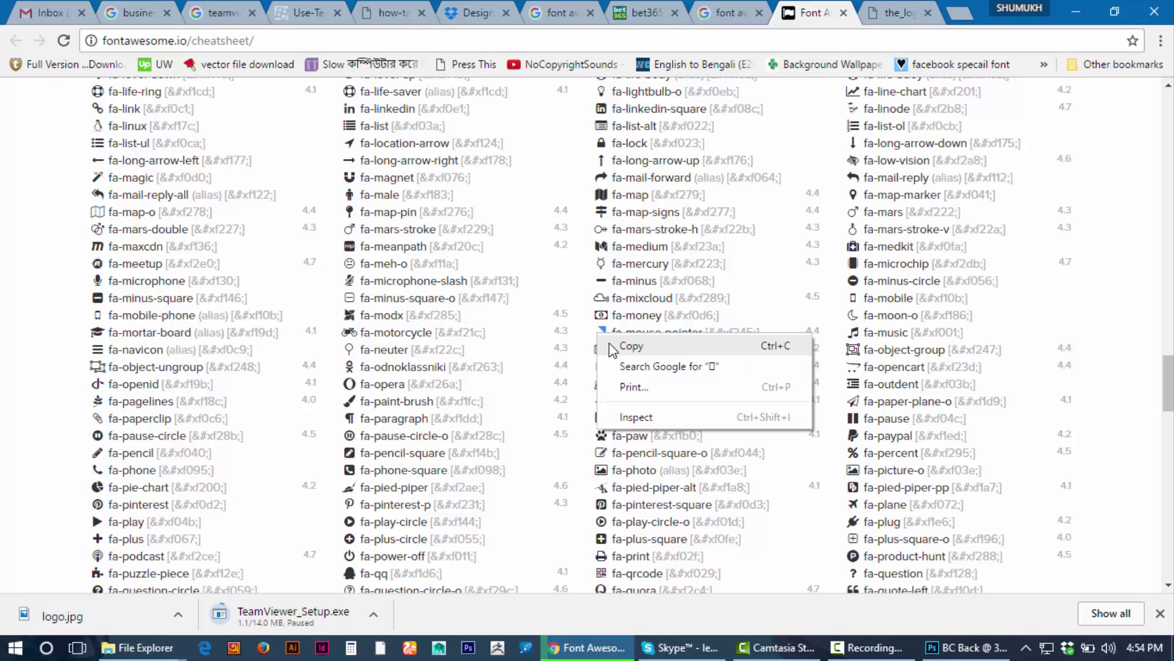
left_click(612, 345)
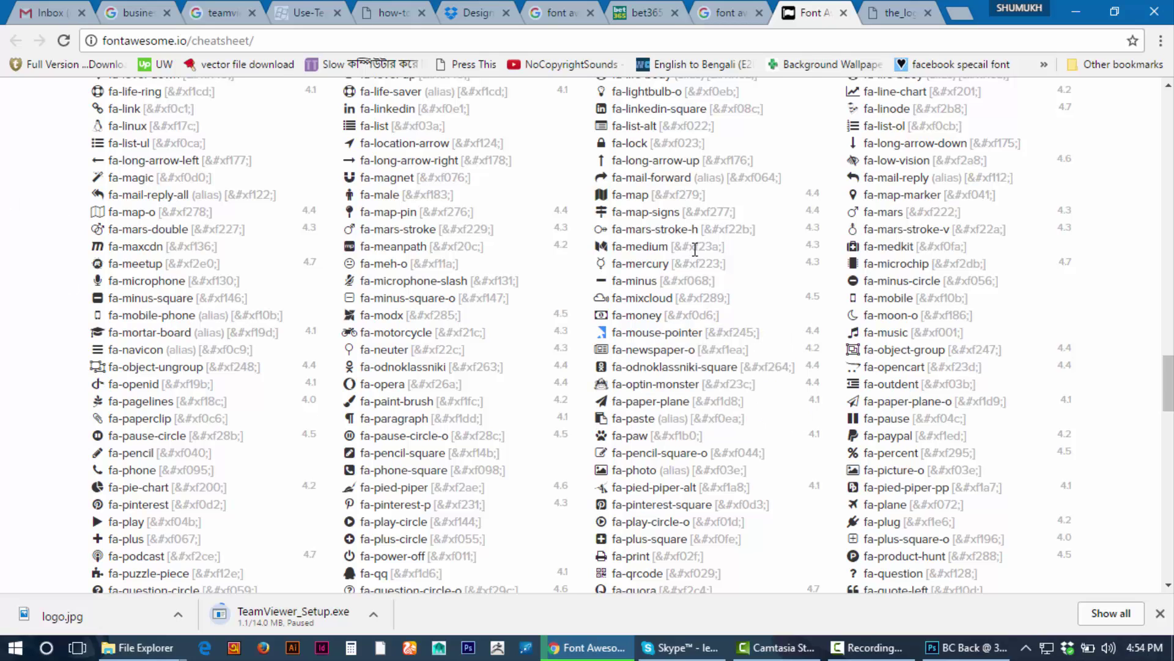
left_click(924, 647)
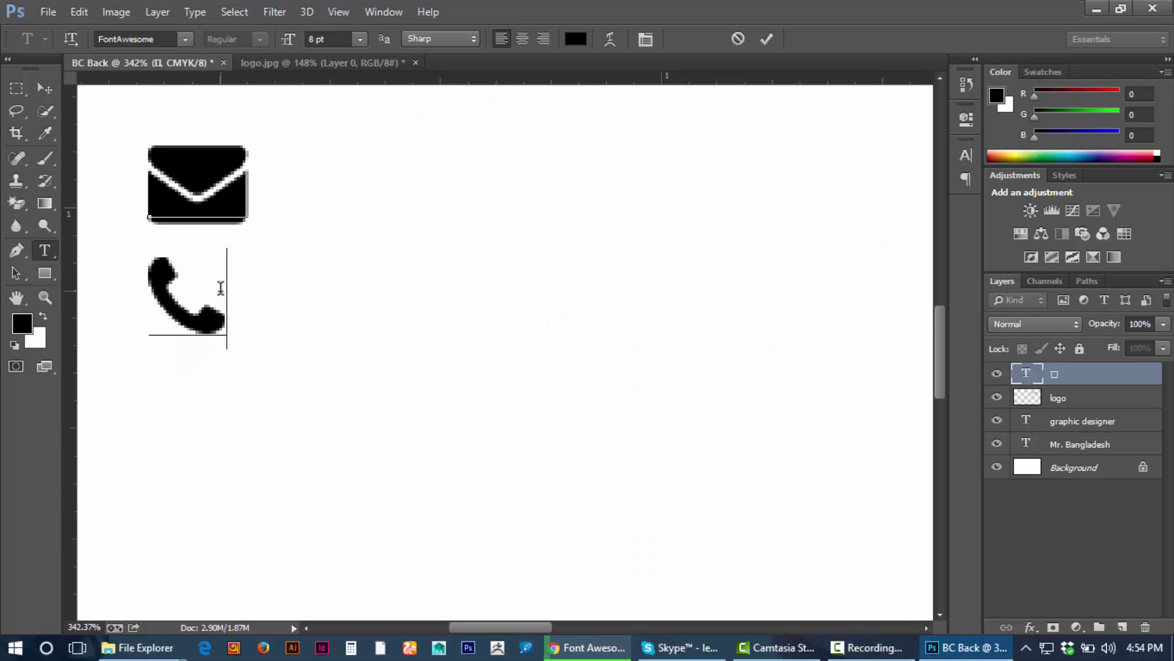
- Paste the mouse-pointer glyph as a third line under the phone icon, then start a fourth line
key("Return")
key("ctrl+v")
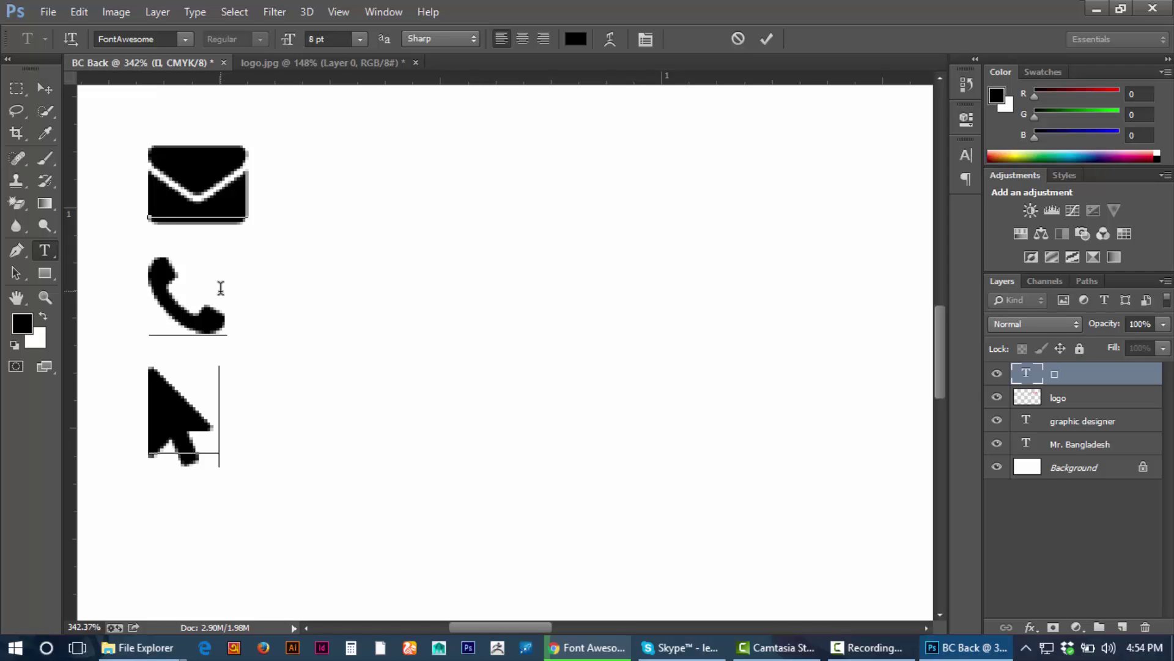
key("Return")
- Browse the cheatsheet's icon list, then minimize Chrome so the BC Back card shows
left_click(587, 647)
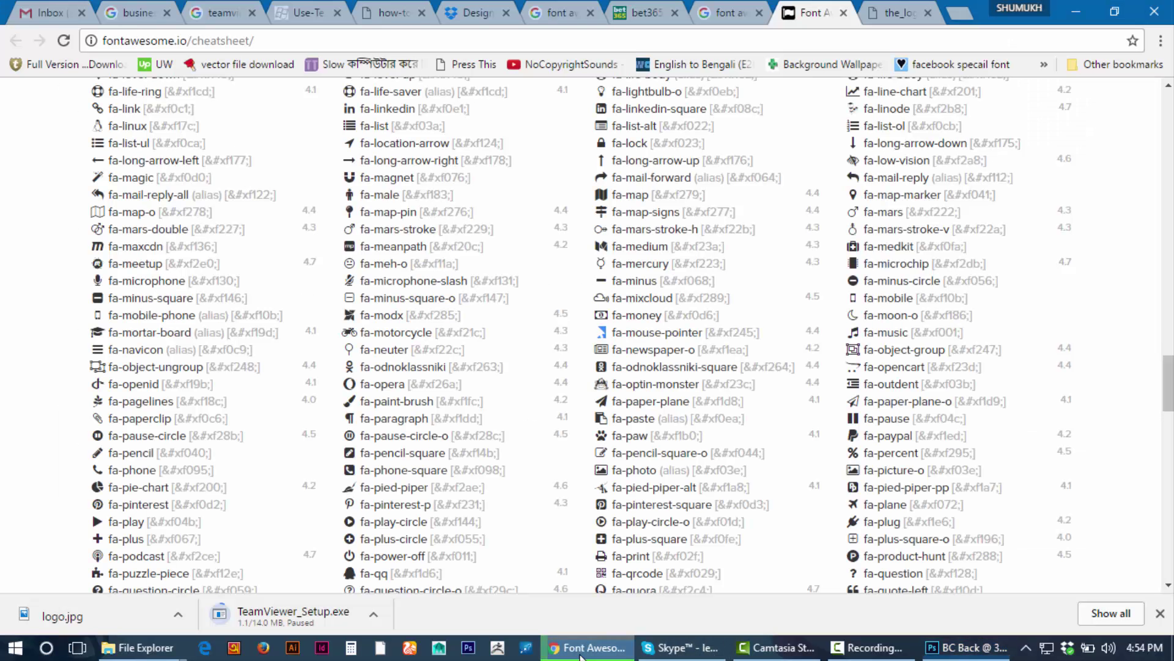
scroll(552, 346, "up", 10)
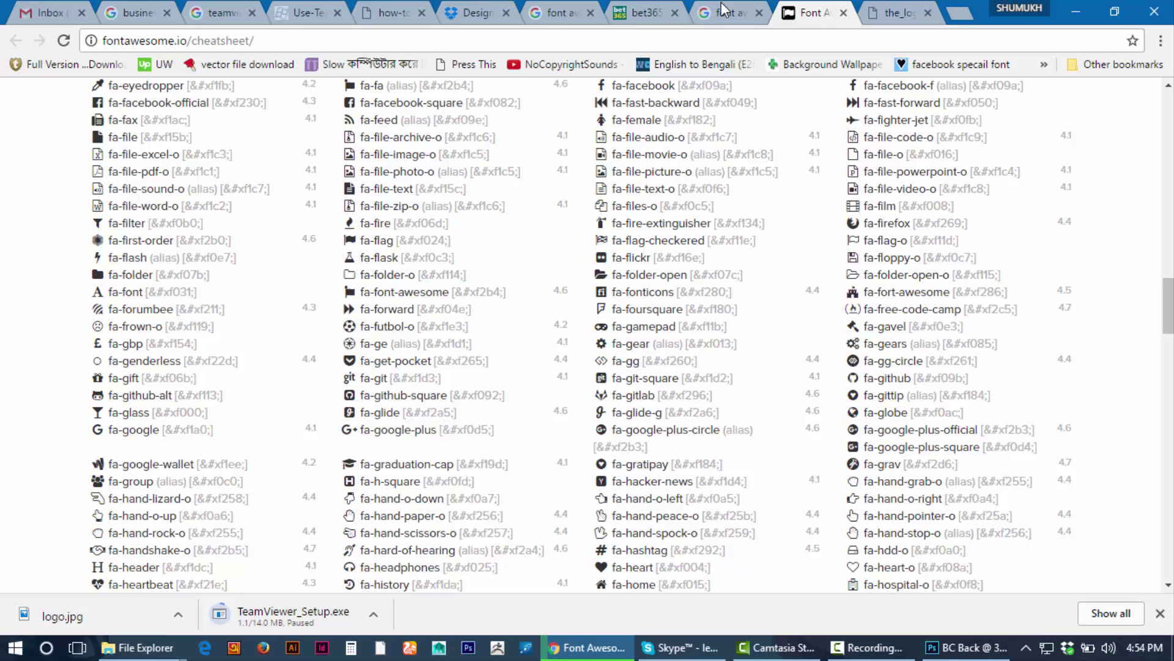
left_click(1066, 8)
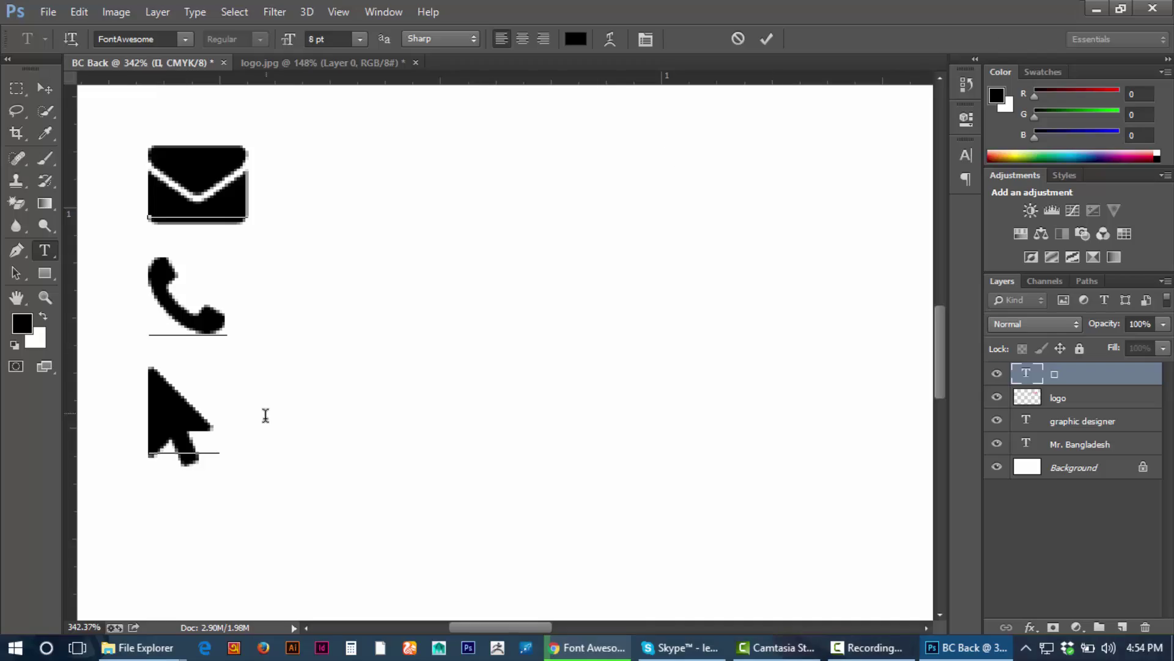
- Restore the Font Awesome cheatsheet in Chrome and scroll back up to its 4.7.0 heading
scroll(250, 431, "down", 1)
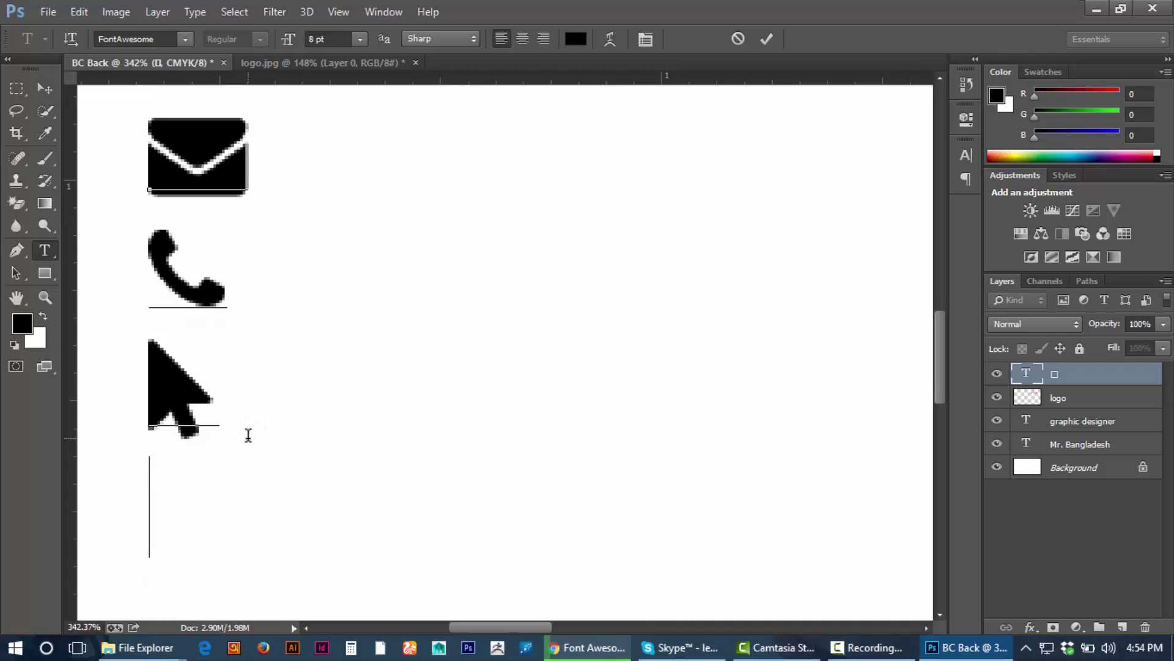
left_click(588, 647)
scroll(335, 385, "up", 10)
scroll(335, 386, "up", 5)
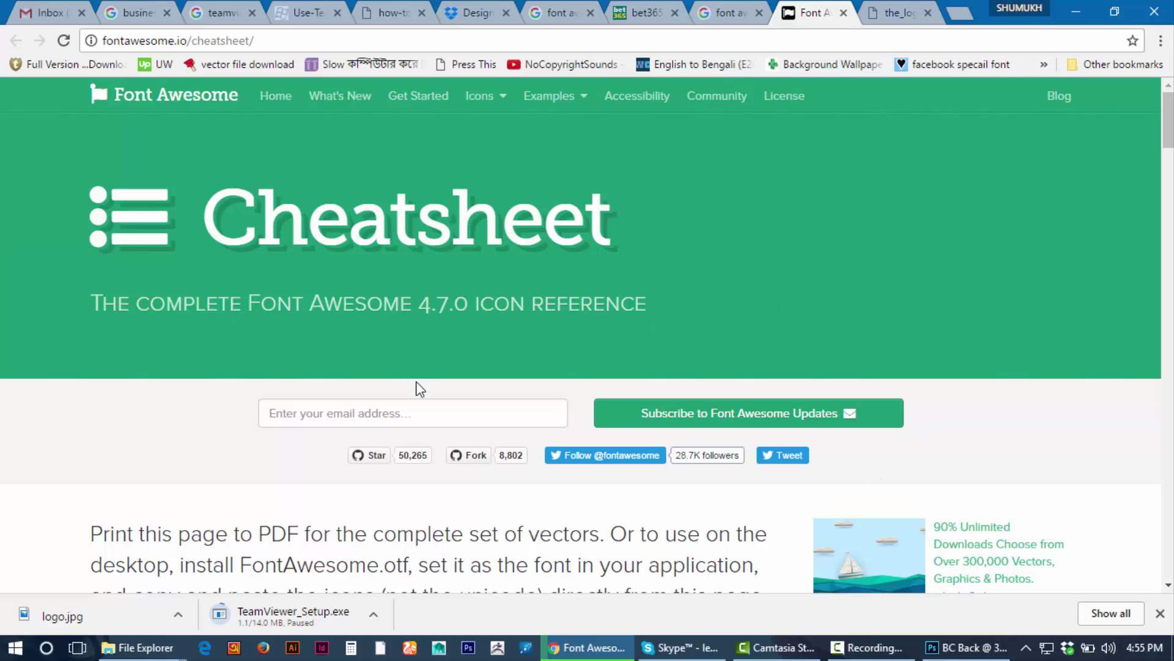
- Search the cheatsheet page for 'home' to locate the fa-home icon
left_click(397, 405)
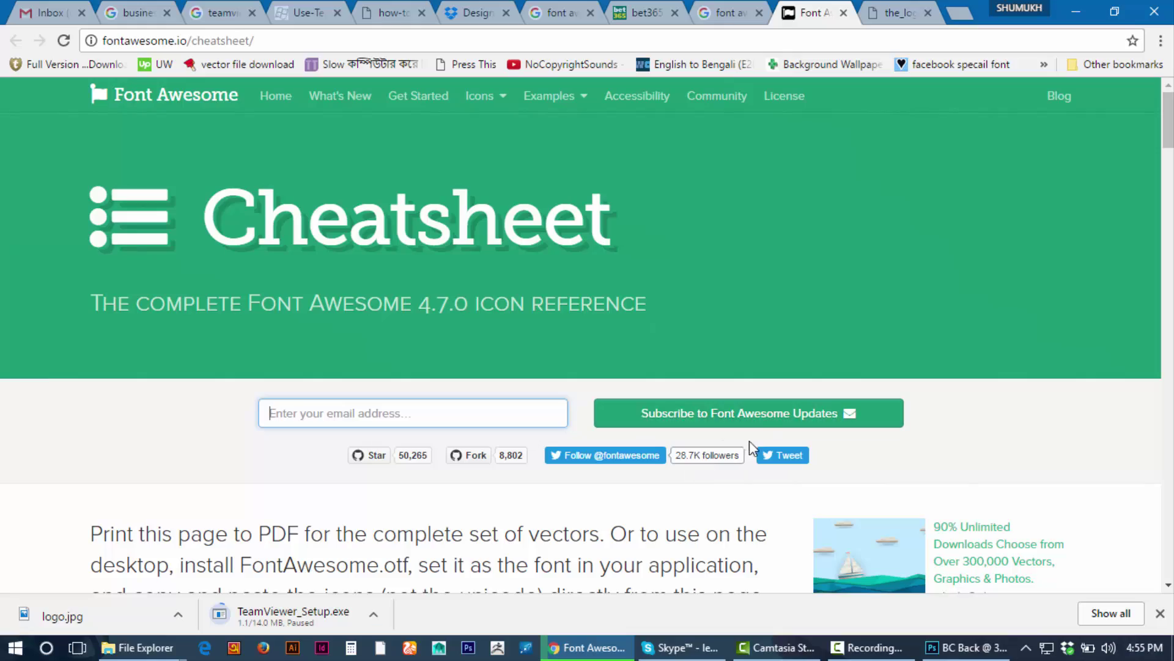
scroll(651, 376, "down", 8)
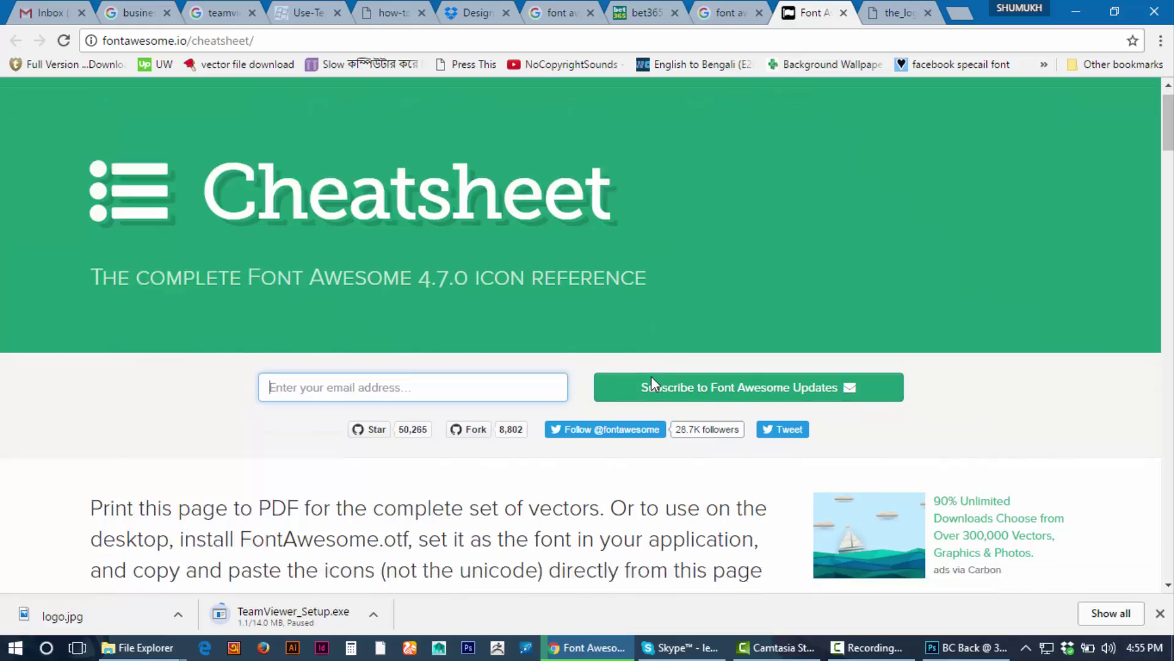
scroll(660, 331, "down", 20)
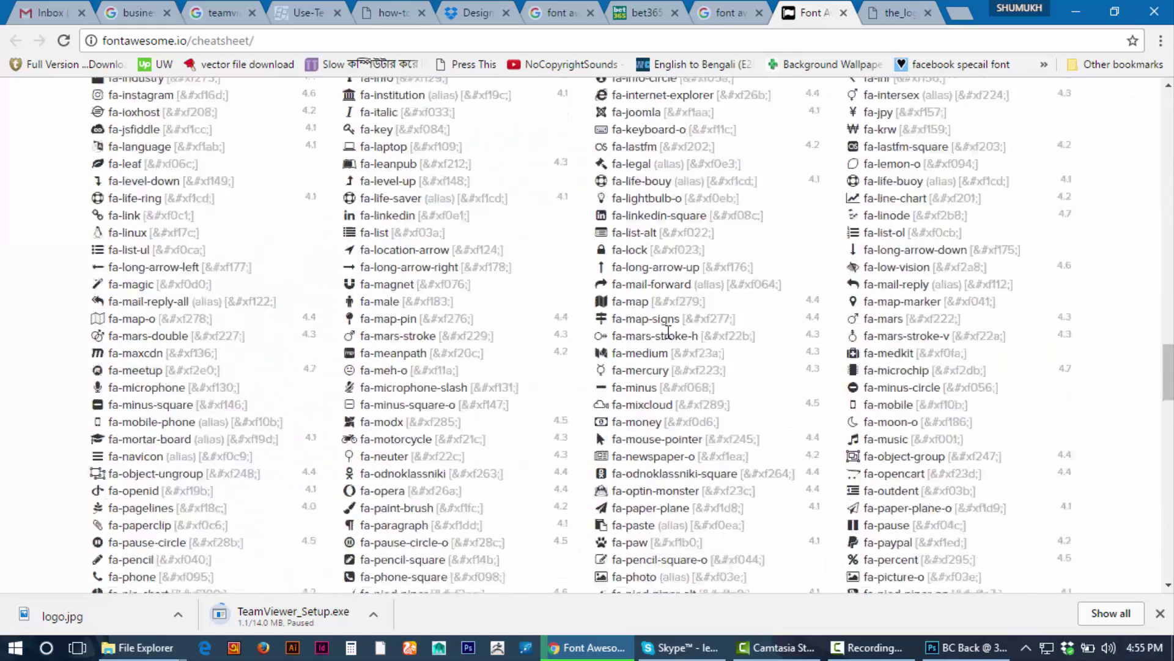
scroll(673, 335, "up", 15)
key("ctrl+f")
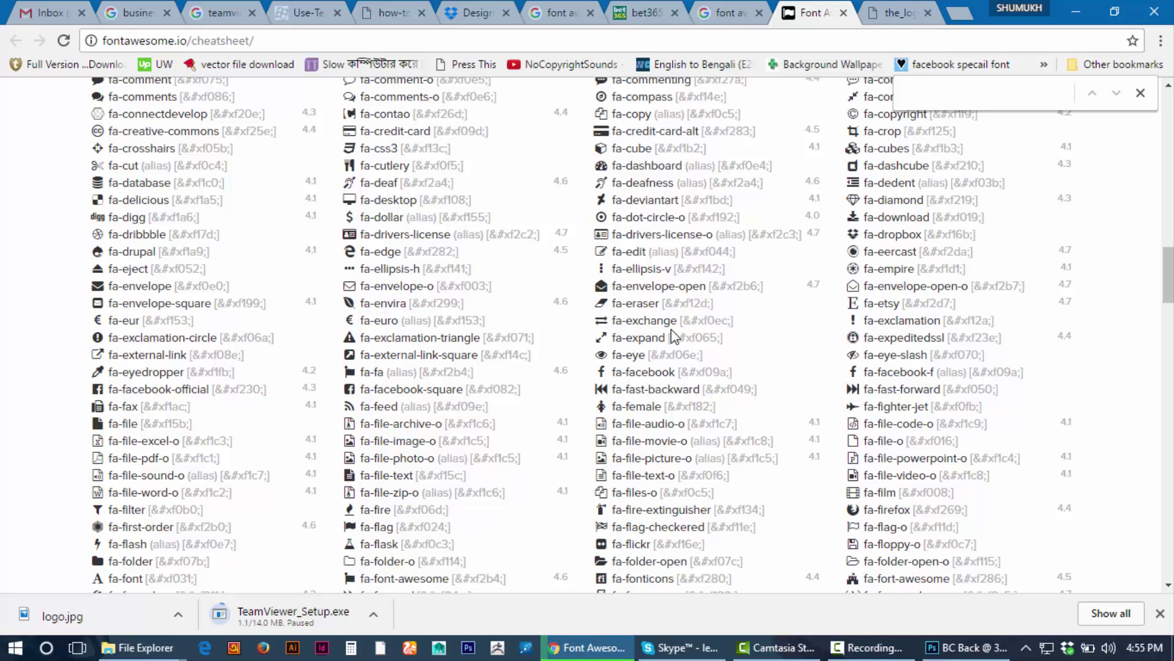
type("home")
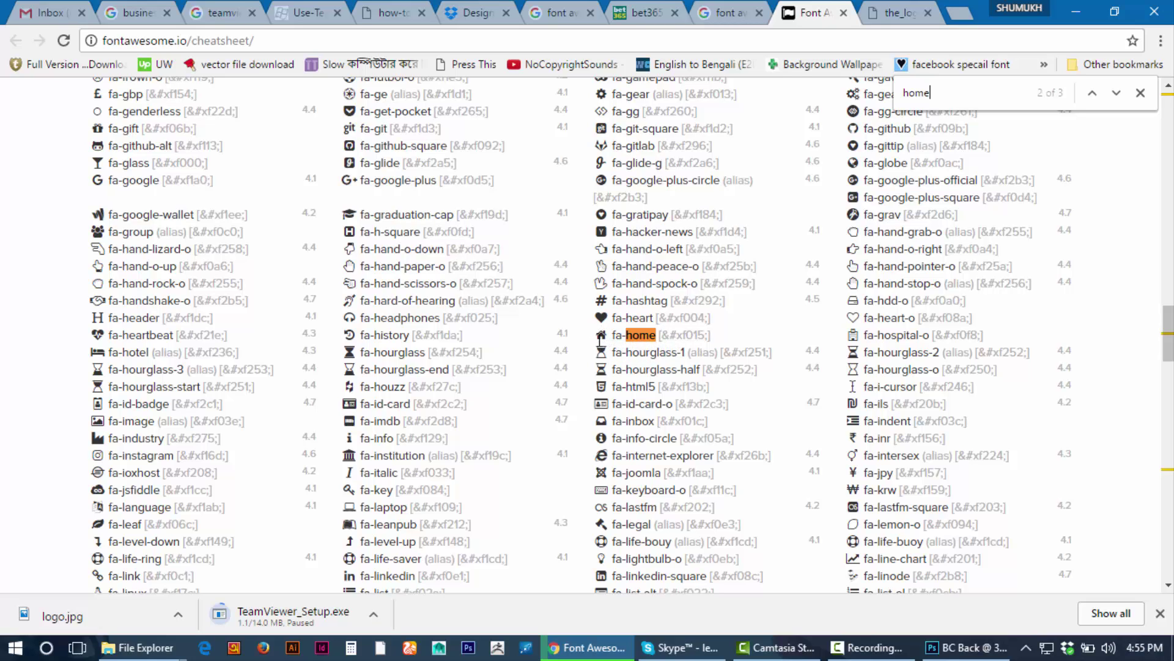
- Copy the fa-home glyph and return to the BC Back document
left_click(603, 335)
right_click(602, 335)
left_click(625, 346)
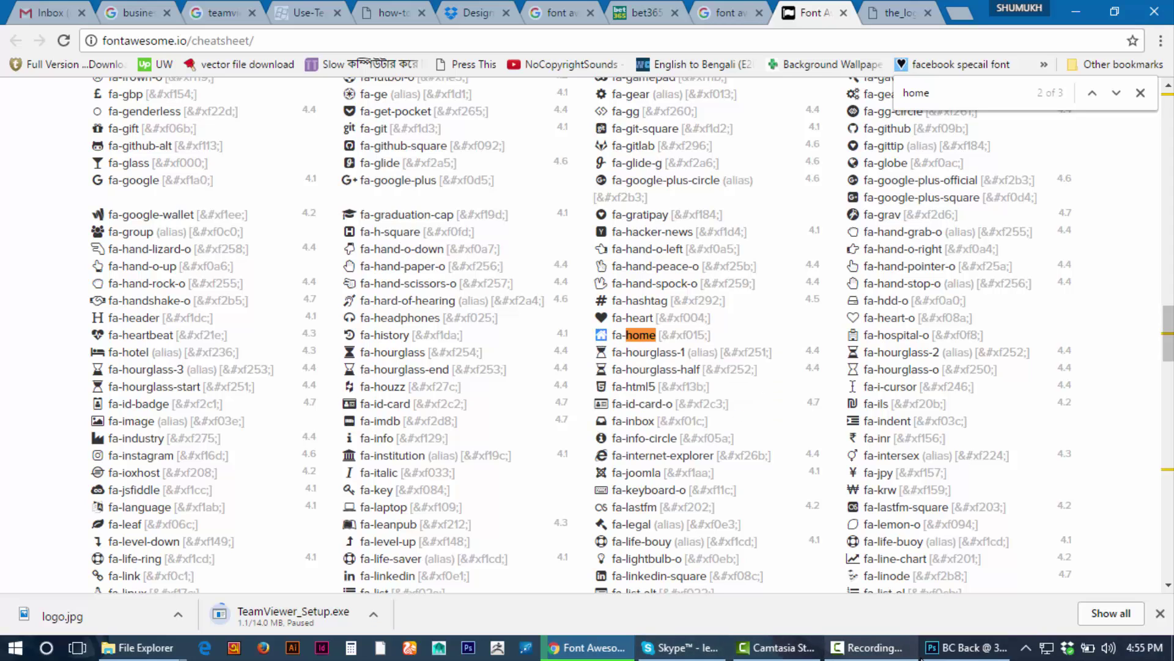
left_click(974, 647)
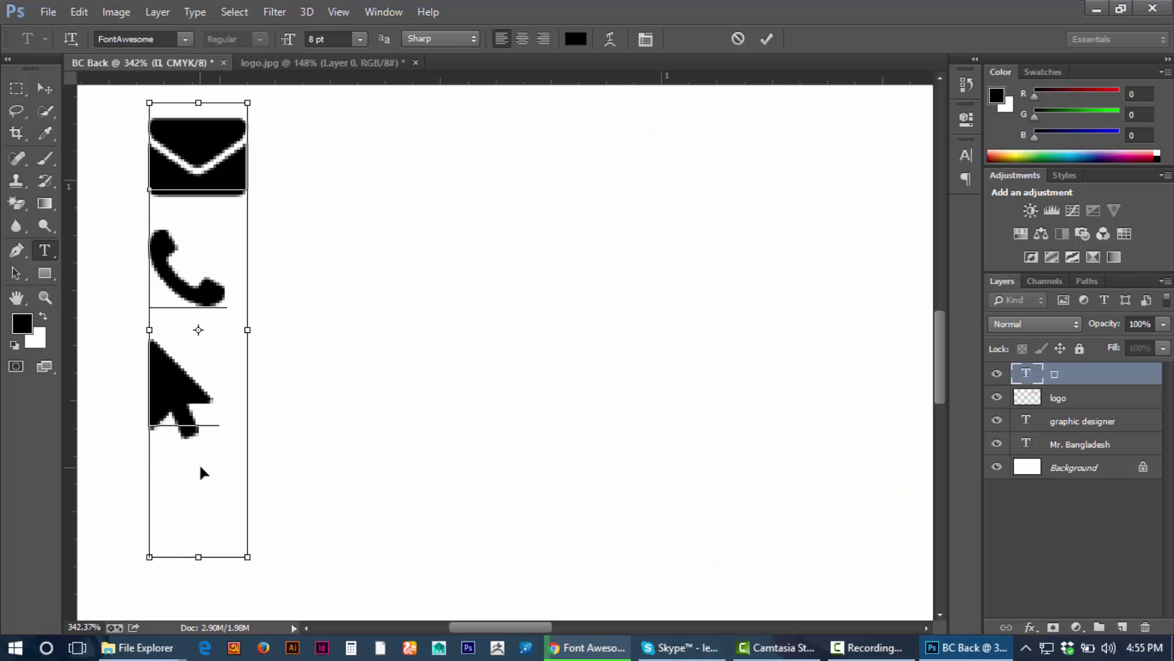
- Paste the home glyph as the fourth icon below the mouse pointer, then return to the cheatsheet
key("ctrl+v")
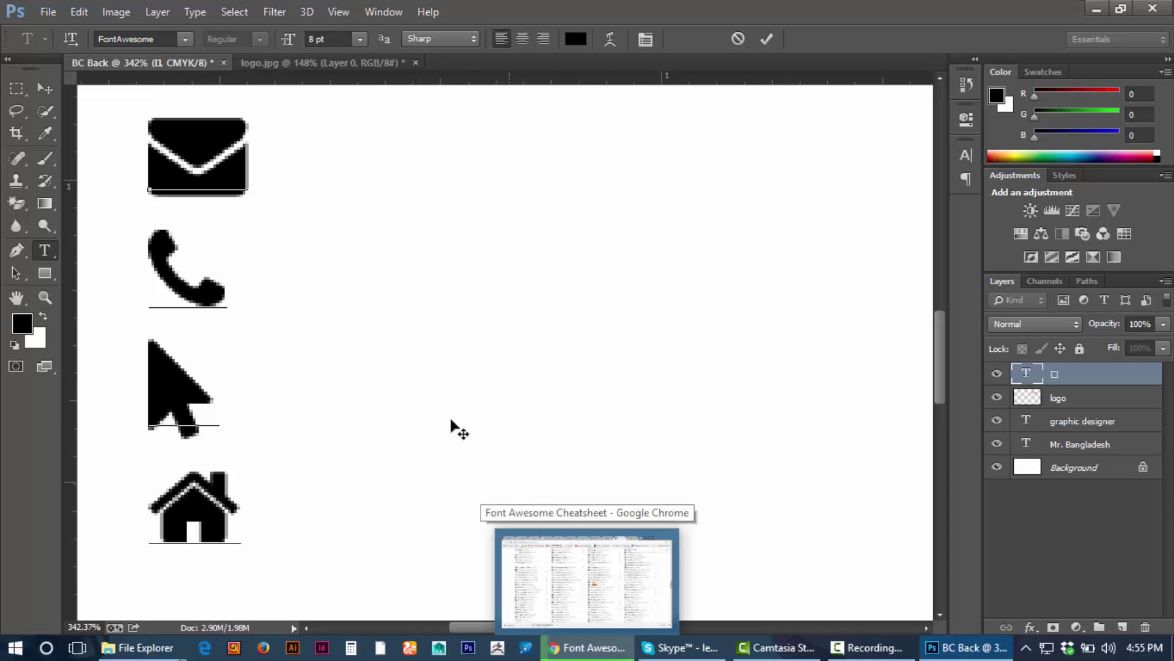
left_click(572, 645)
scroll(465, 422, "down", 7)
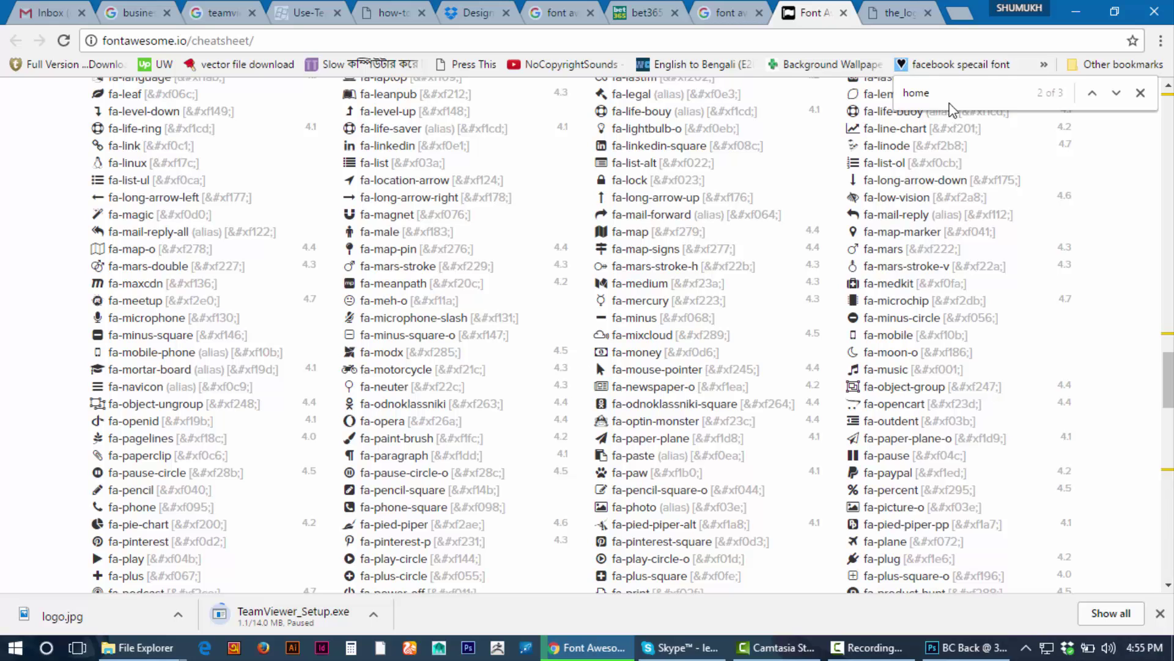
- Search the cheatsheet for 'skype' to find the fa-skype icon
key("ctrl+f")
type("sky")
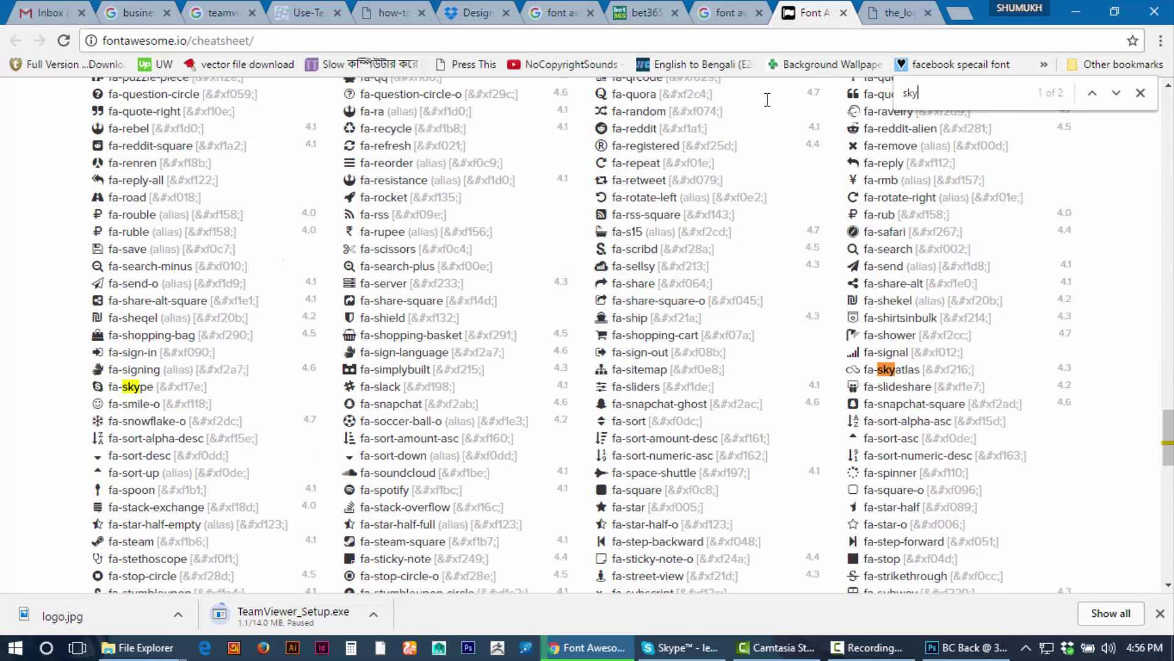
type("pe")
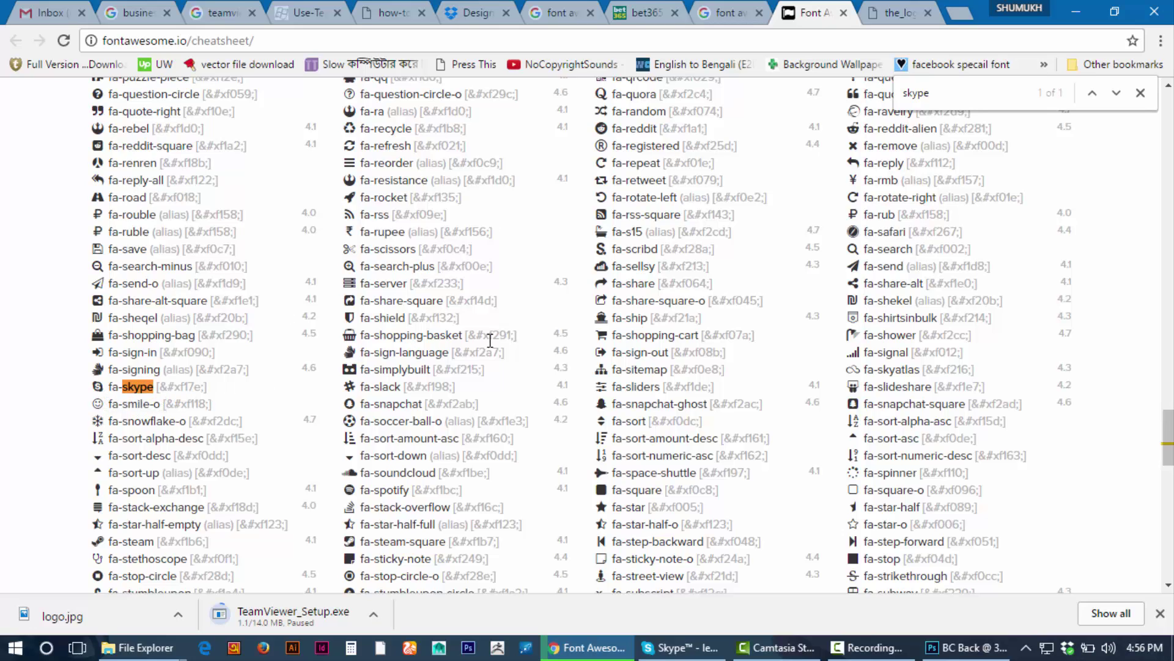
scroll(489, 341, "down", 2)
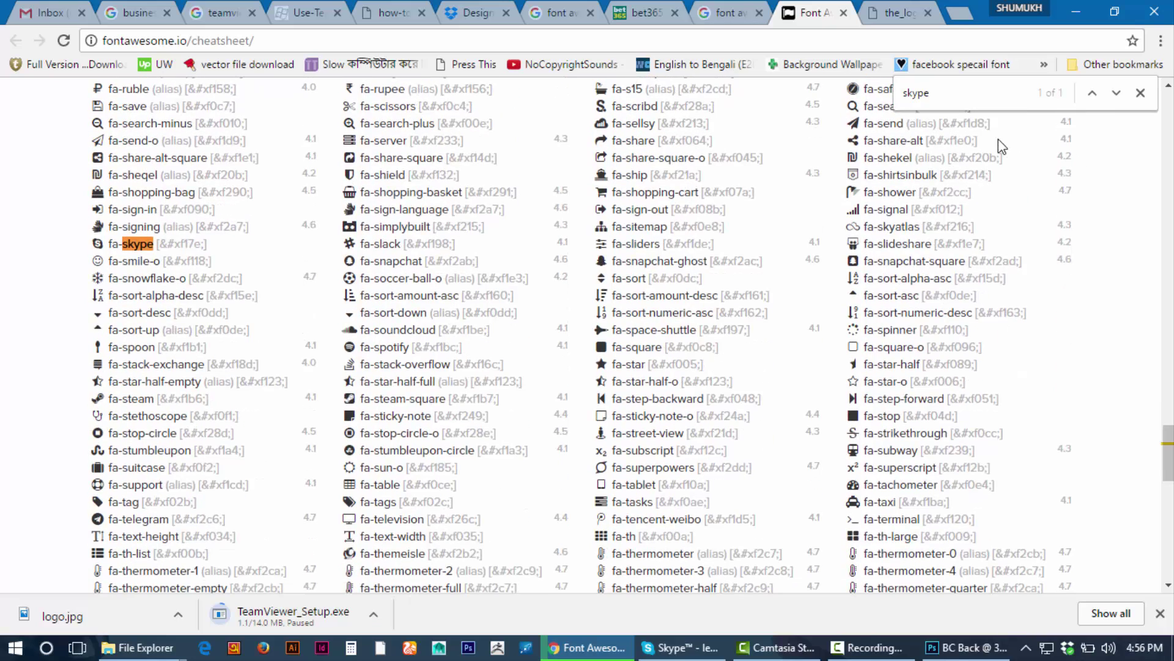
- Search 'facebook', copy the fa-facebook-square glyph, and return to the BC Back document
key("ctrl+f")
type("fac")
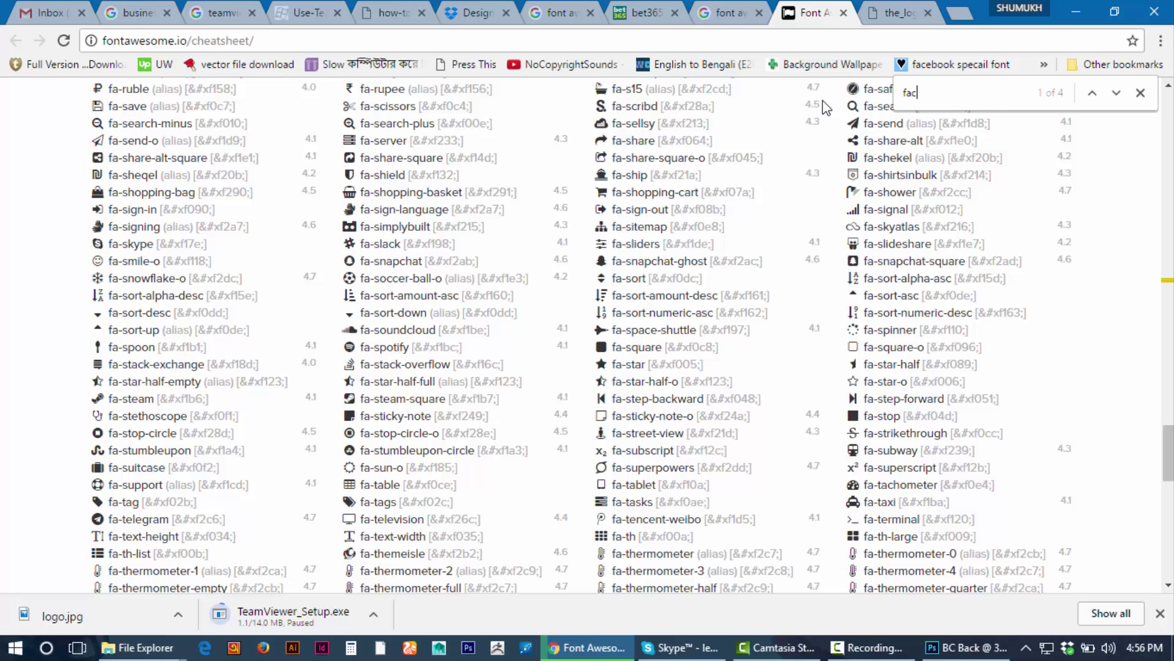
type("eboo")
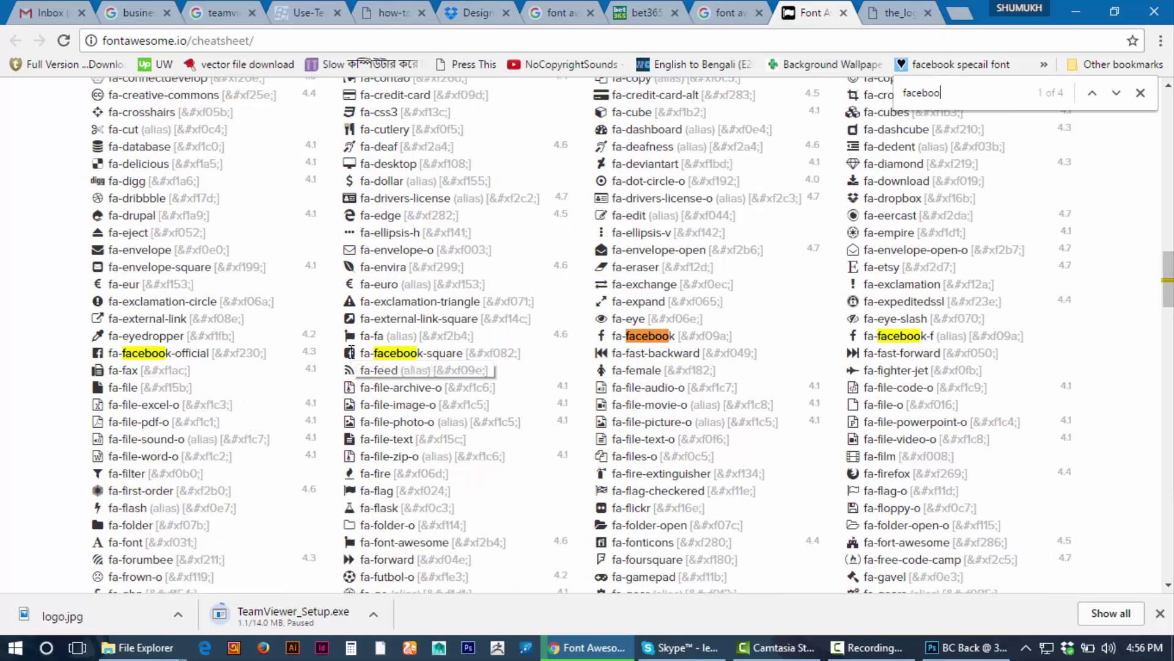
left_click(350, 353)
right_click(348, 353)
left_click(380, 367)
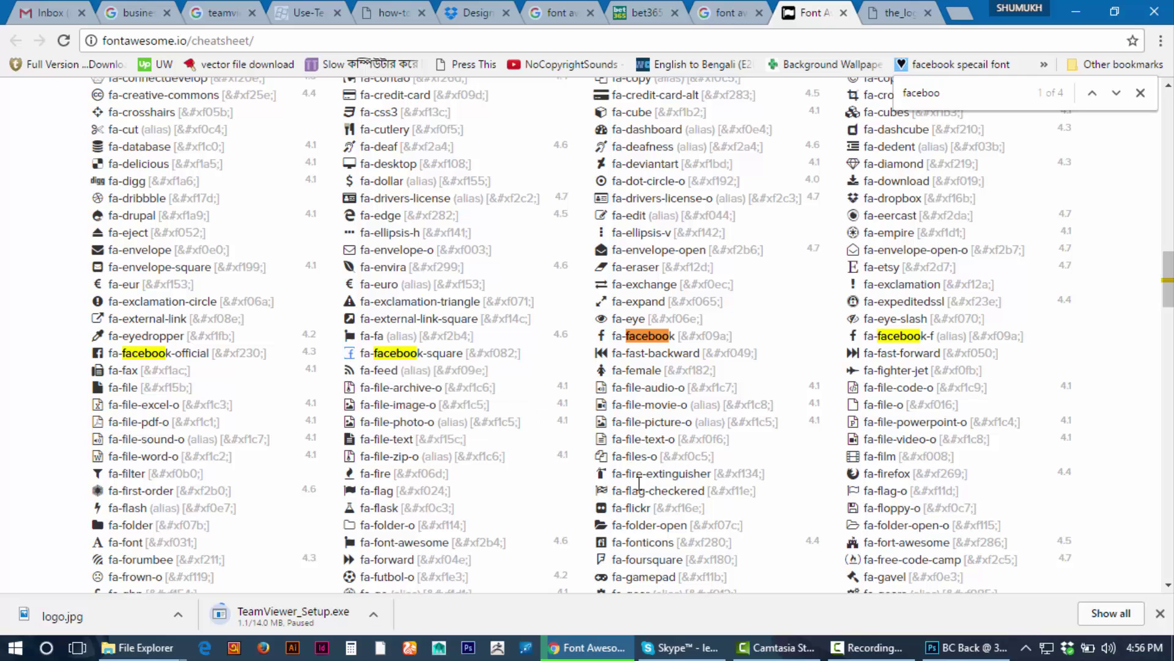
left_click(954, 646)
- Paste the facebook-square glyph as the fifth icon, close Notepad and the Character panel, and commit the text
key("Return")
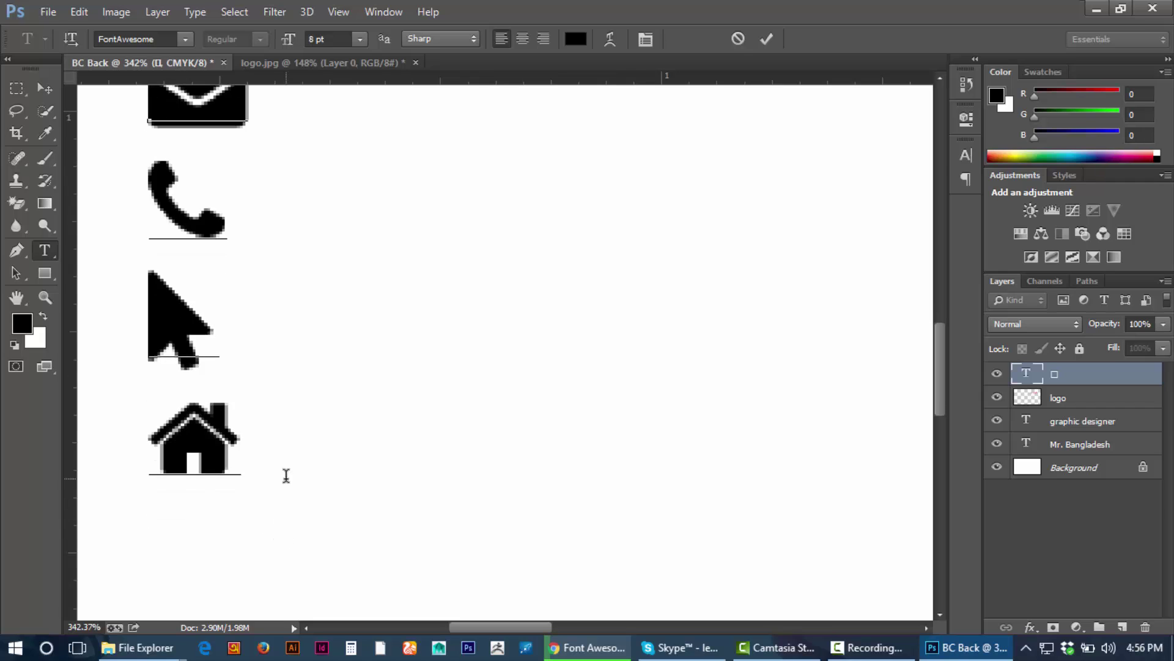
key("ctrl+v")
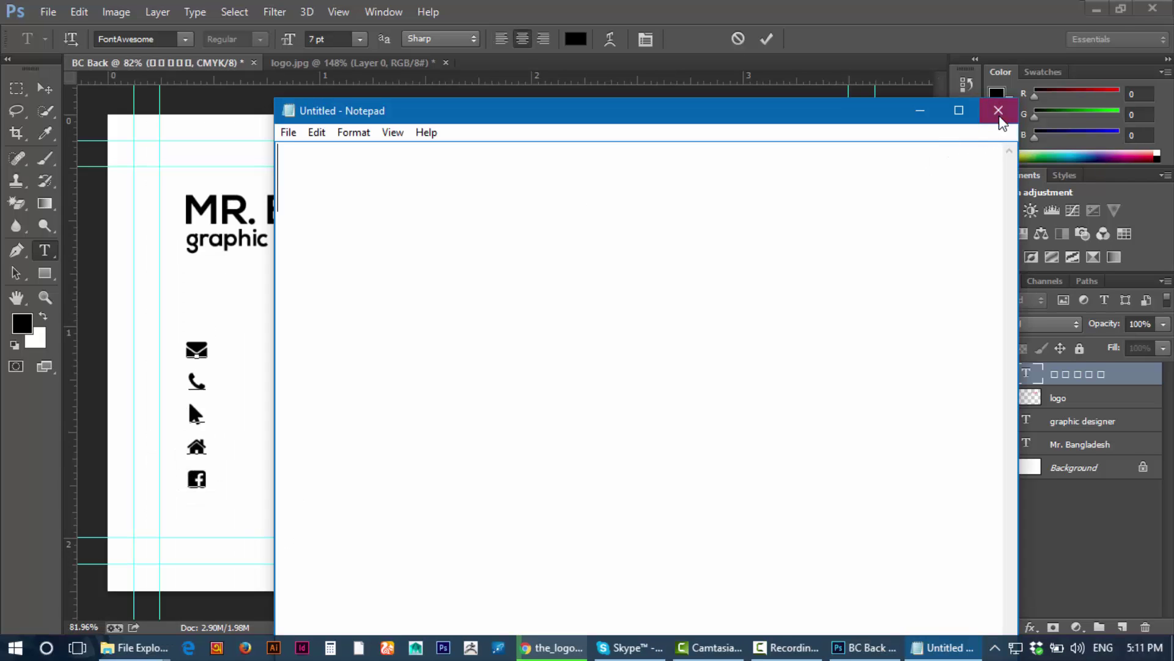
left_click(999, 108)
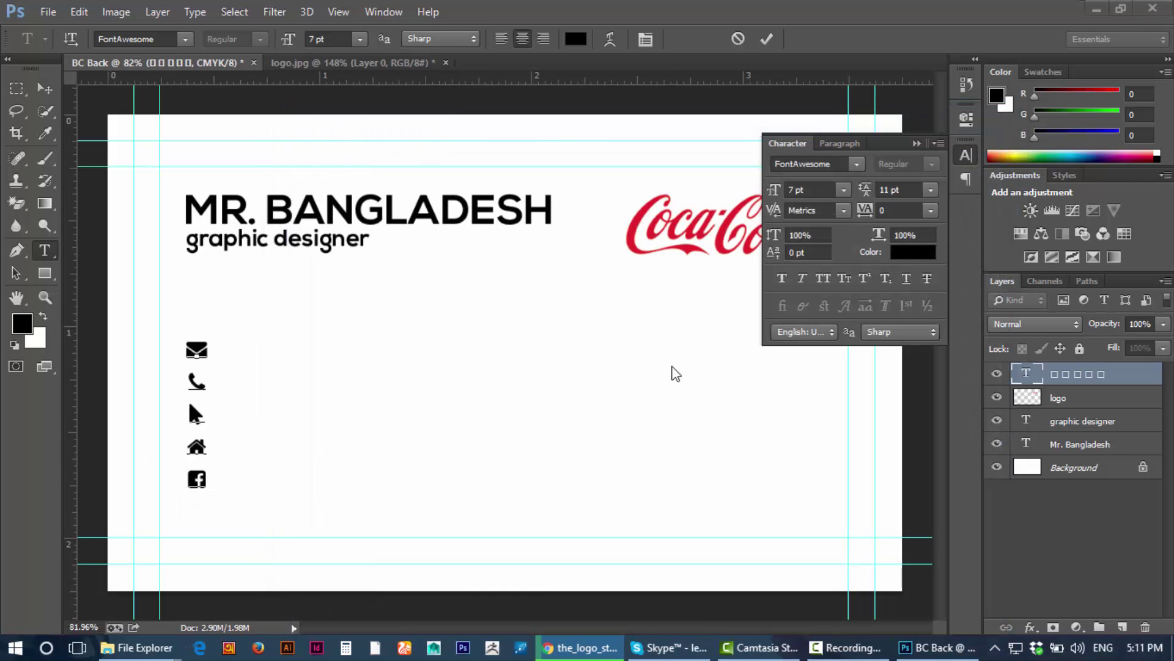
left_click(915, 143)
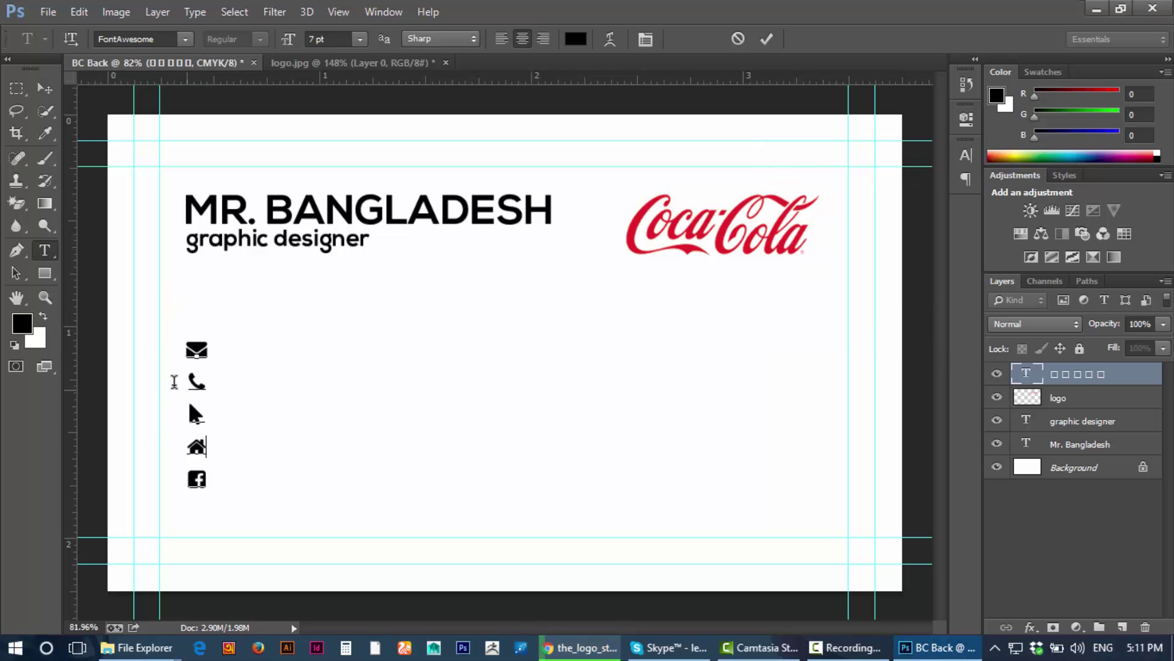
left_click(44, 88)
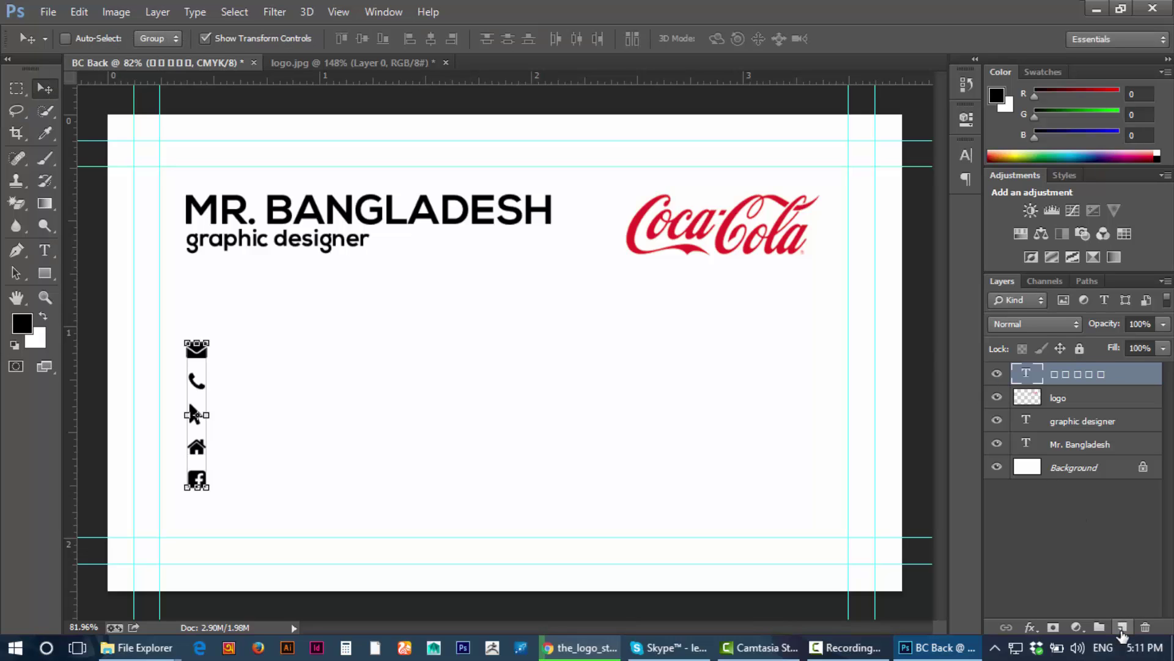
left_click(51, 251)
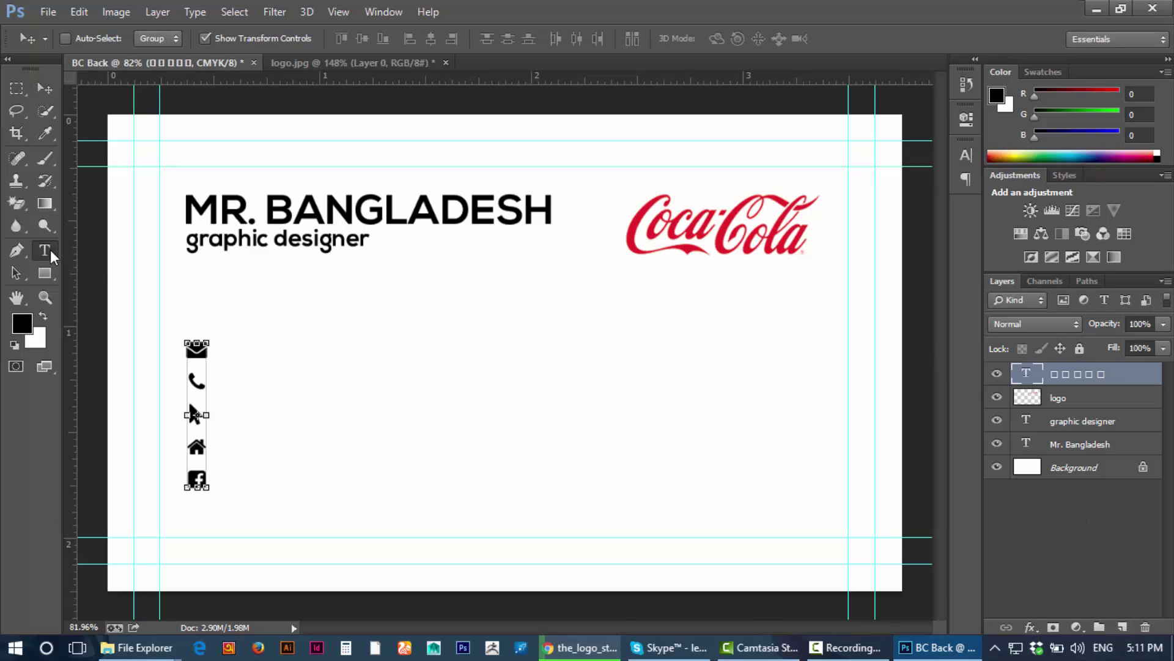
- Type the e-mail address beside the envelope icon and left-align the text
left_click(239, 349)
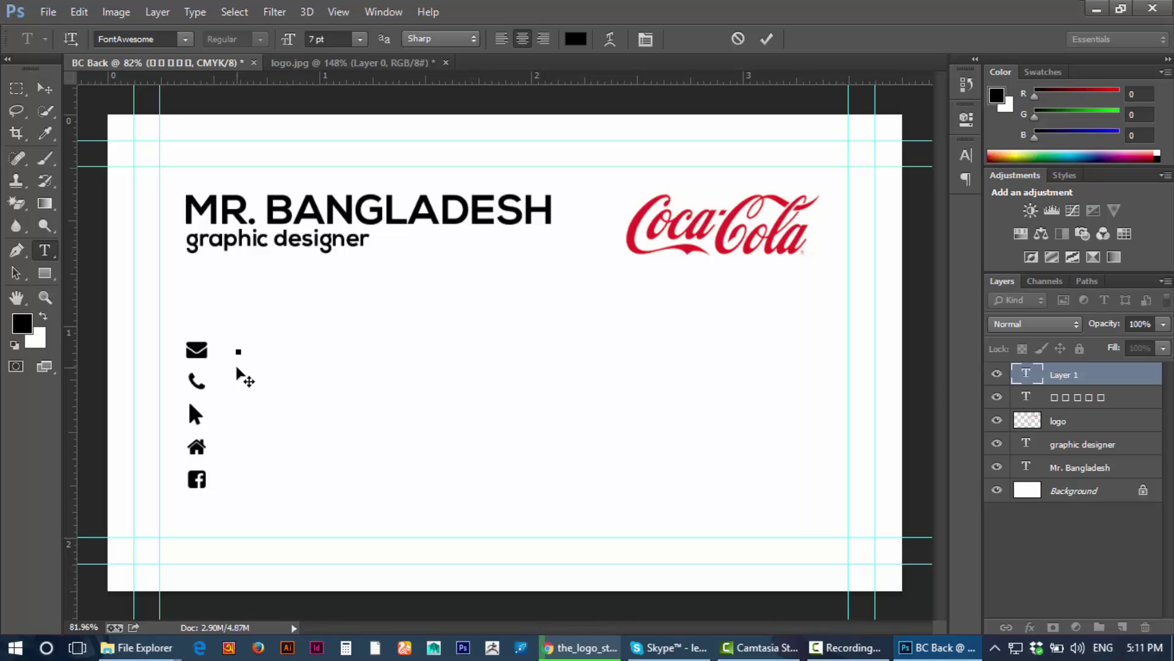
type("yo")
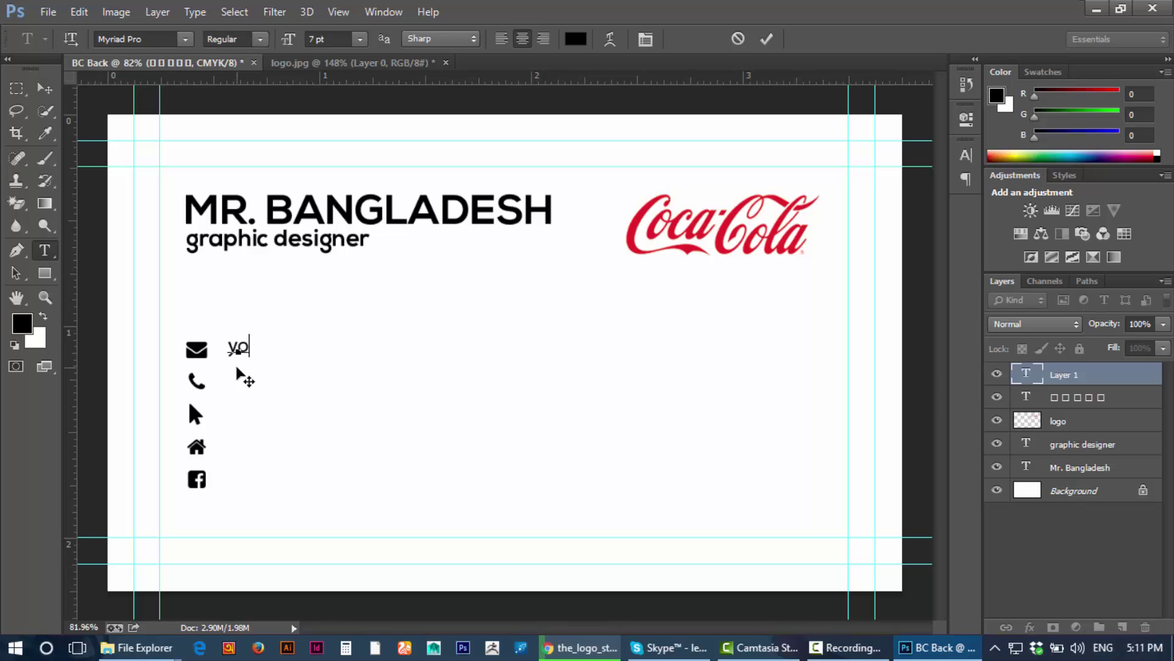
type("urmail@")
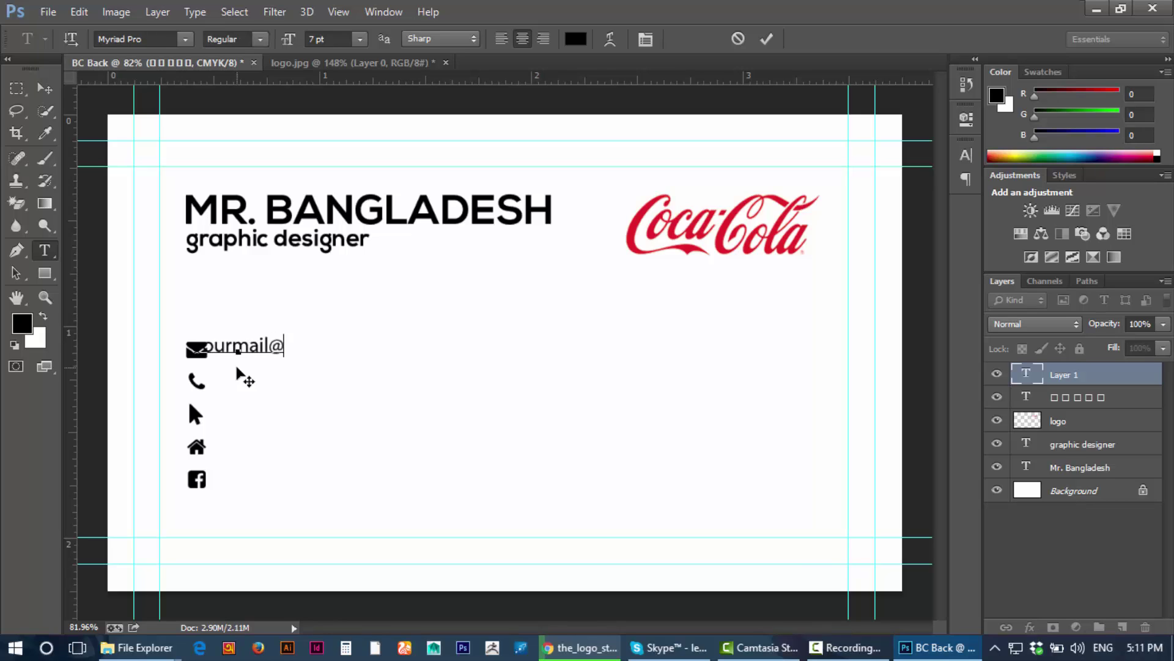
type("gmail.com")
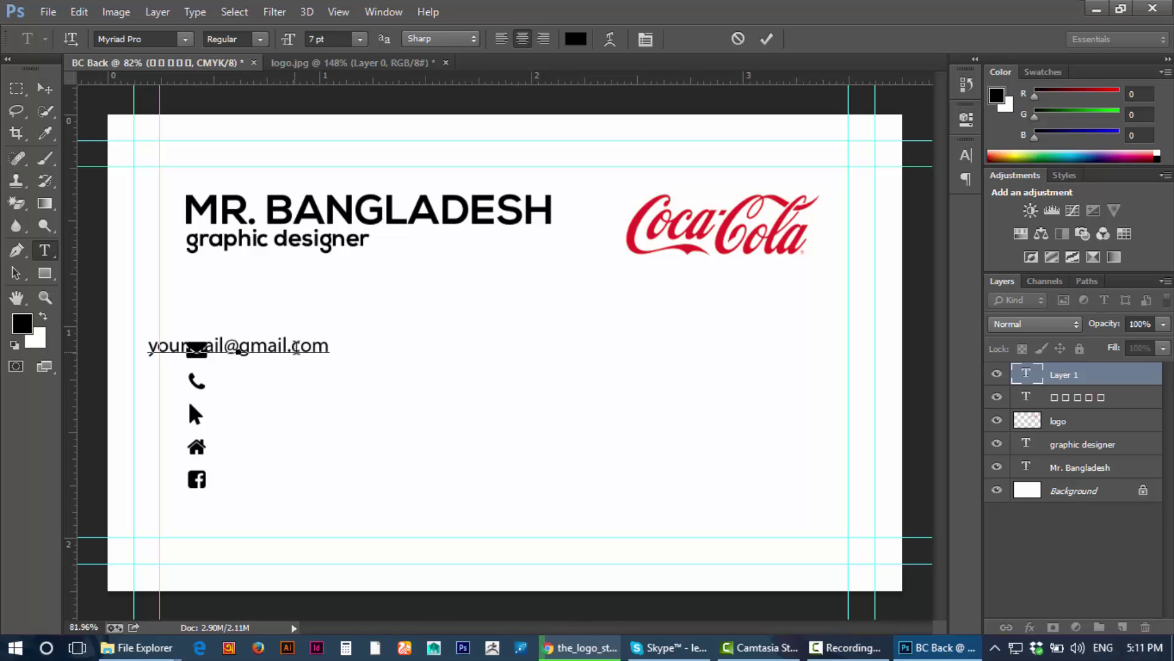
left_click_drag(335, 344, 191, 276)
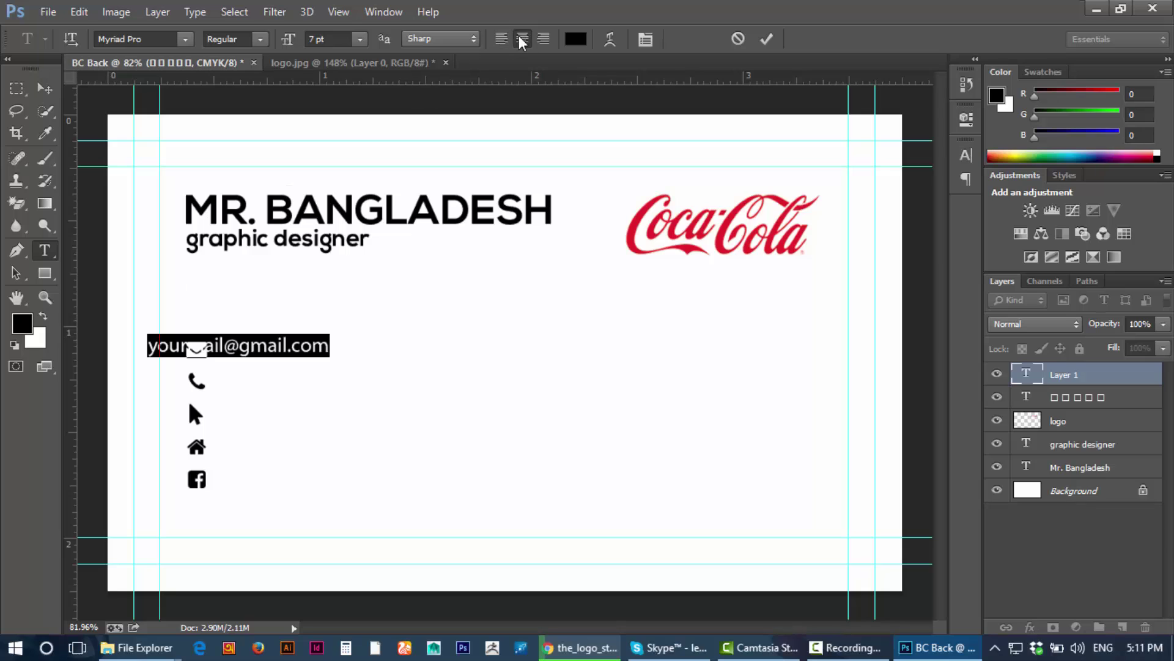
left_click(501, 38)
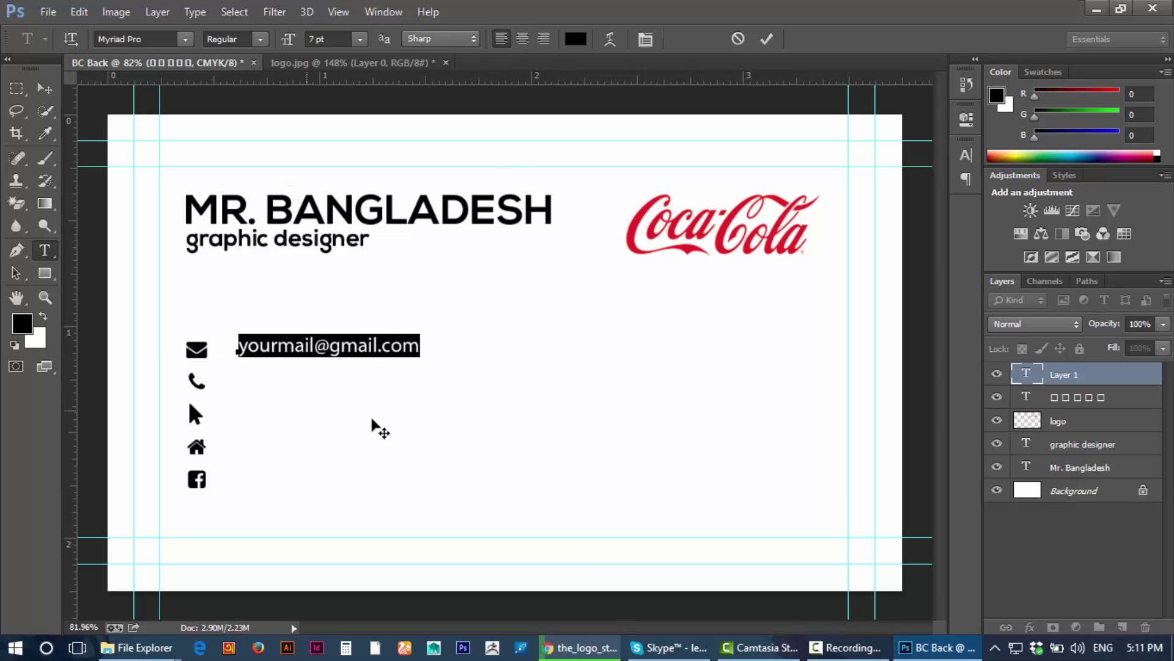
left_click(432, 340)
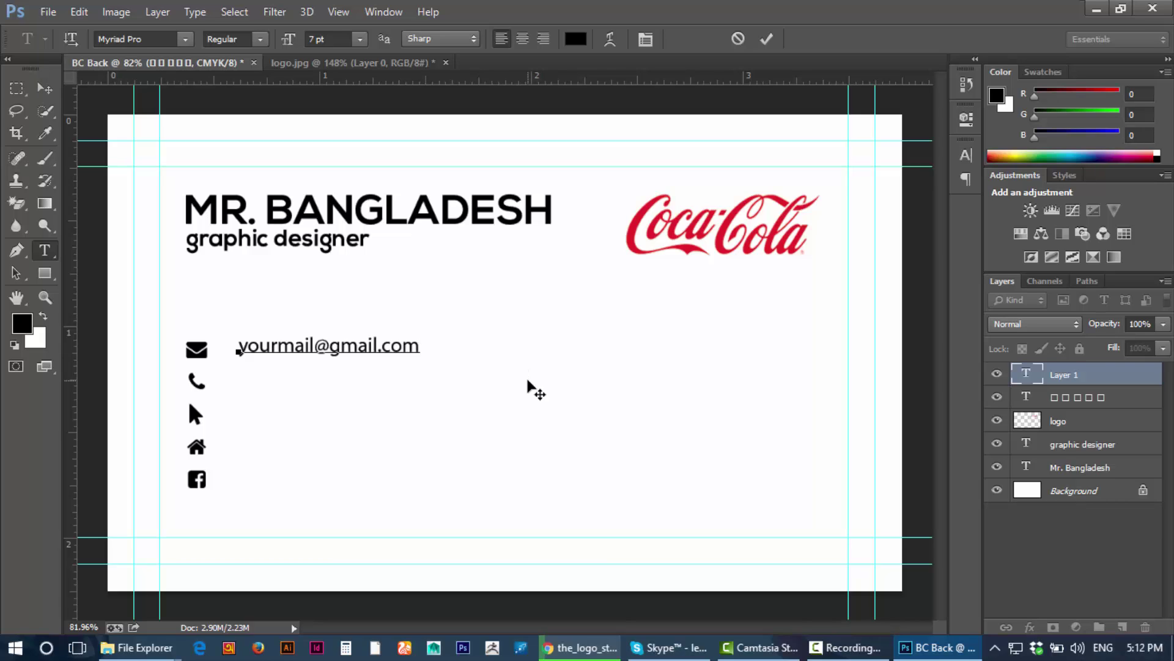
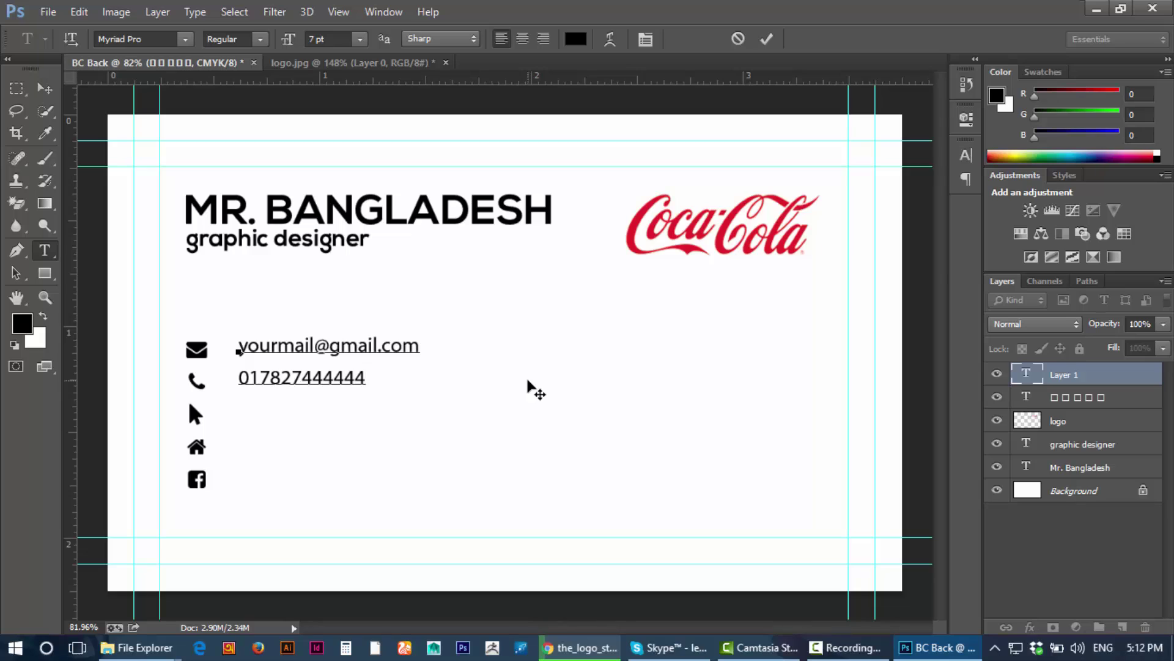
- Add the phone number and the website address as the next two contact lines
key("Return")
type("www.webs")
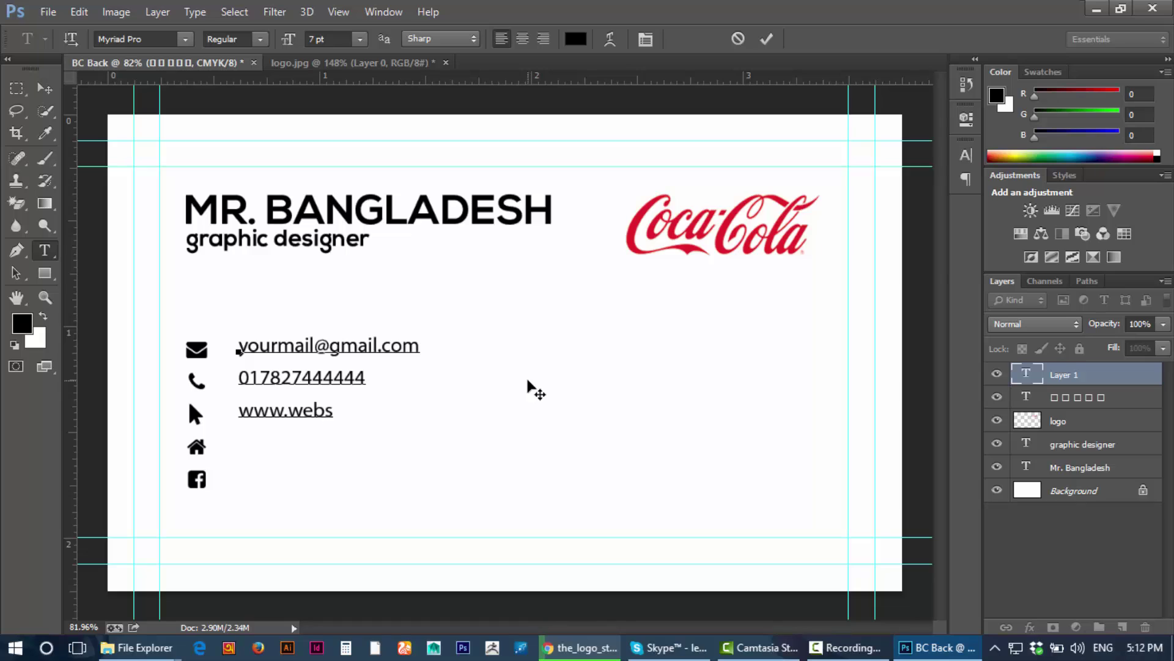
type("ite")
key("BackSpace")
key("BackSpace")
key("BackSpace")
key("BackSpace")
type("address")
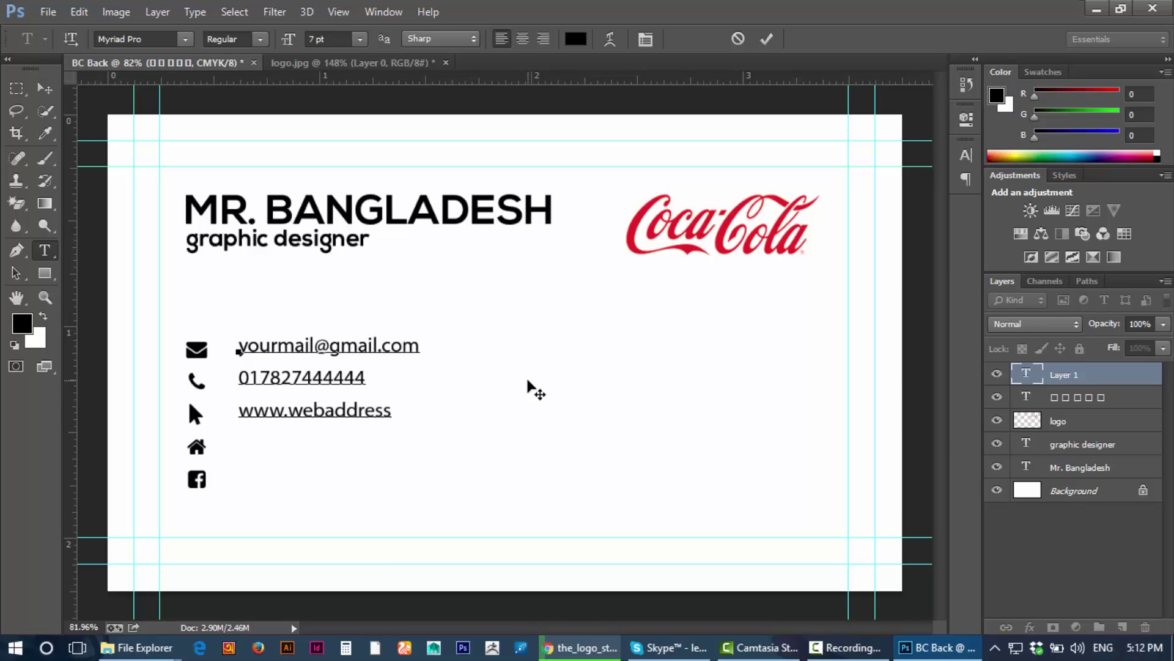
type(".com")
- Add the street address and the Facebook page URL as the last two lines
key("Return")
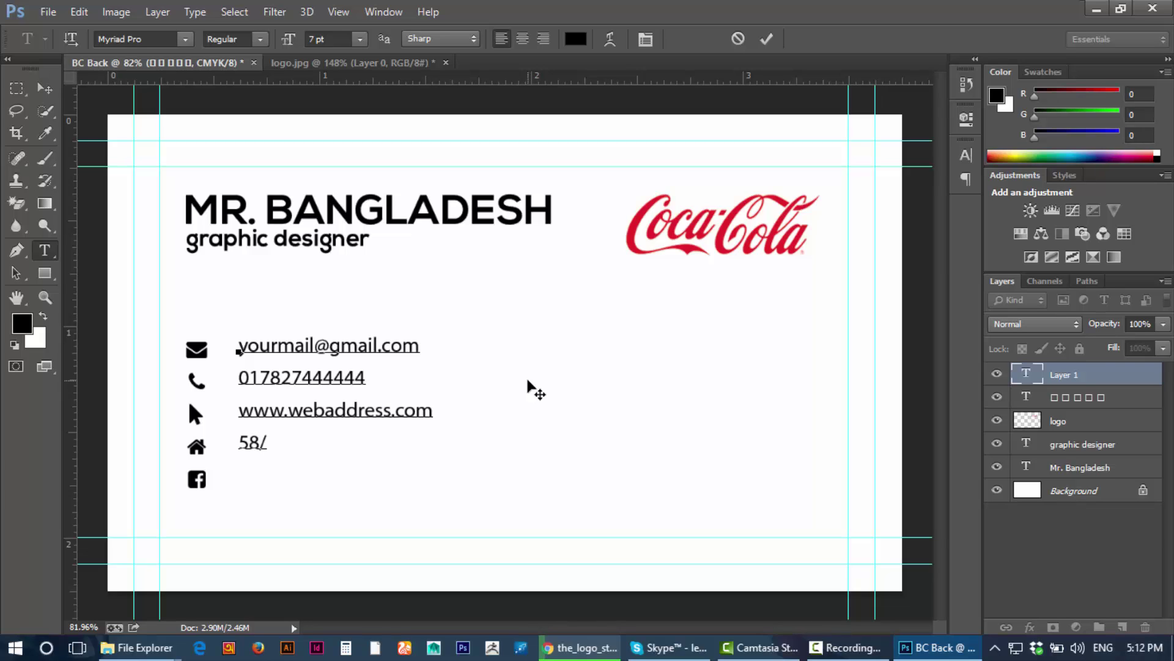
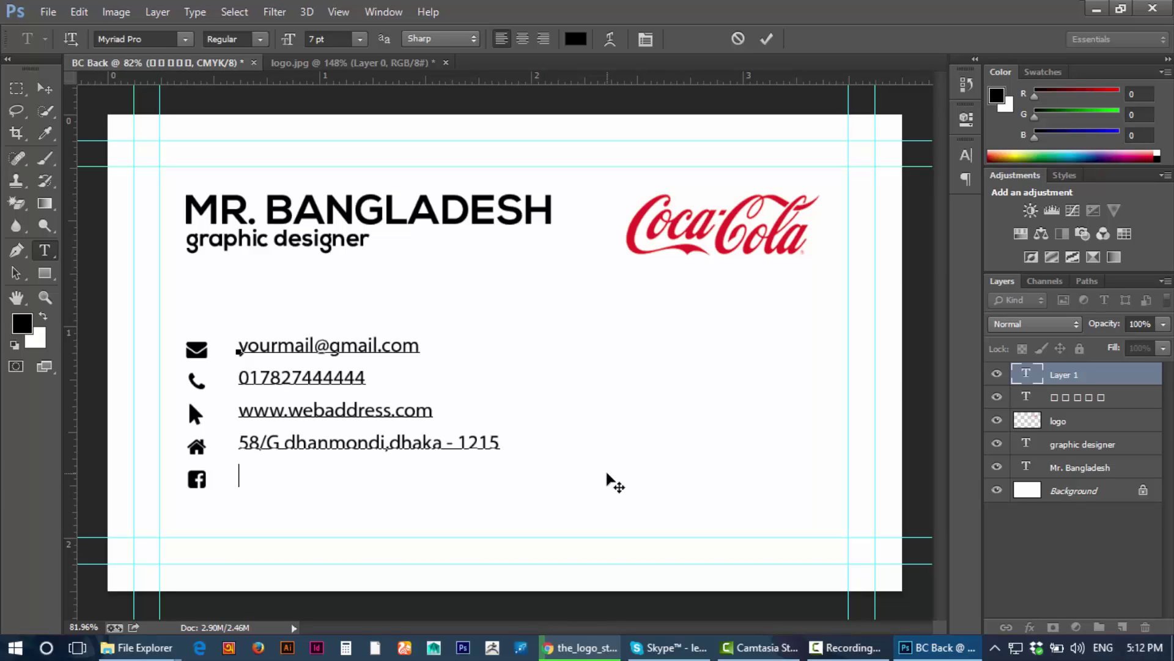
type("/")
key("BackSpace")
type("www.fb.co")
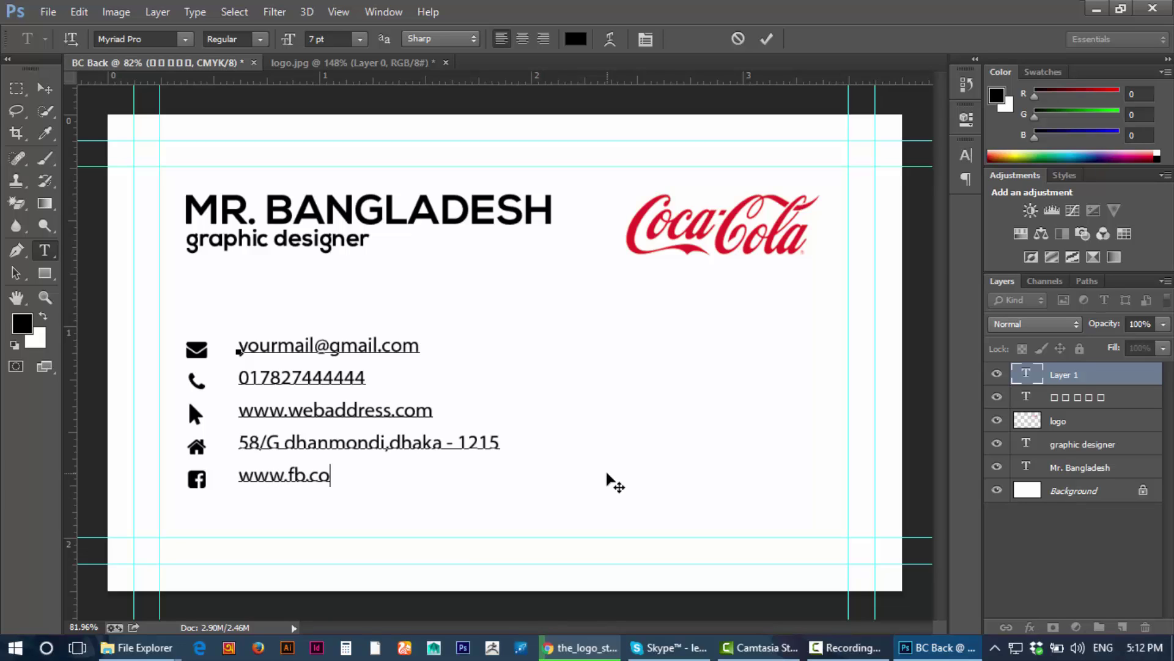
type("m/mobileworm")
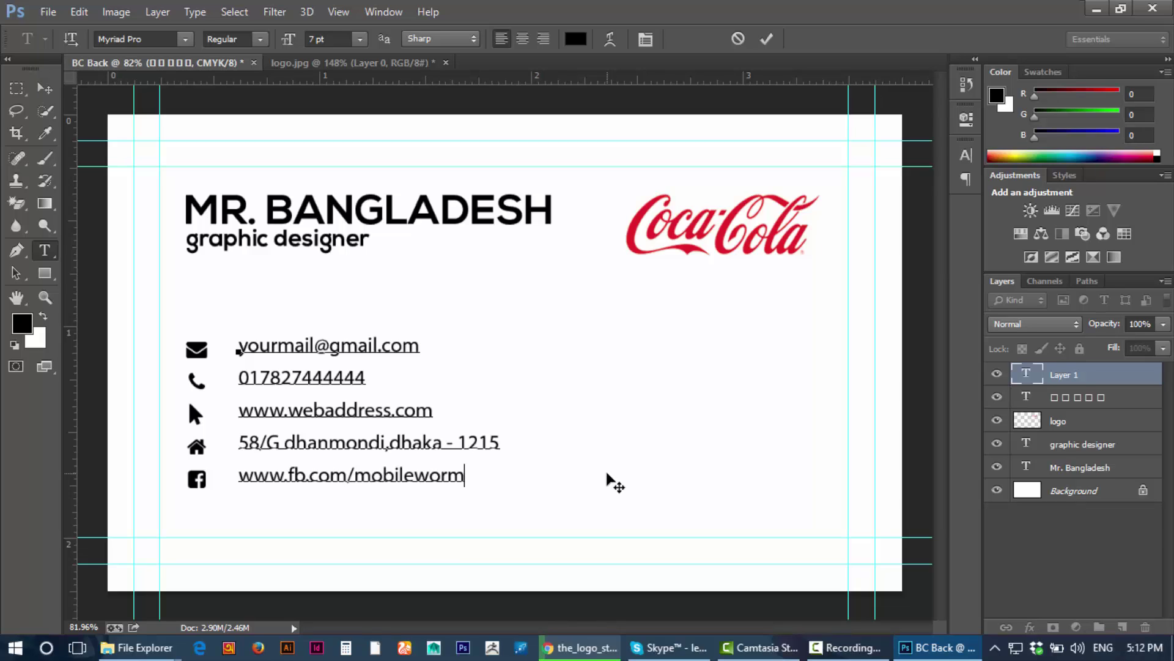
left_click(44, 88)
- Move the contact text beside the icons and set it to 12 pt
mouse_move(306, 348)
left_mouse_down()
mouse_move(307, 369)
mouse_move(287, 321)
mouse_move(308, 348)
mouse_move(292, 350)
left_mouse_up()
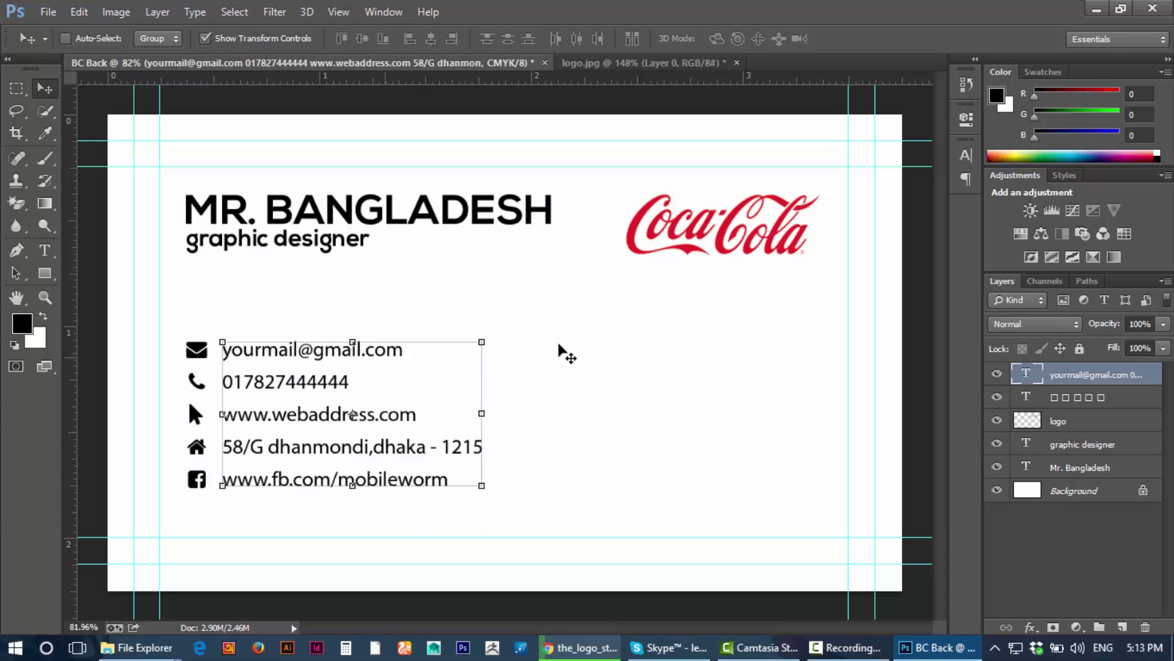
double_click(1027, 373)
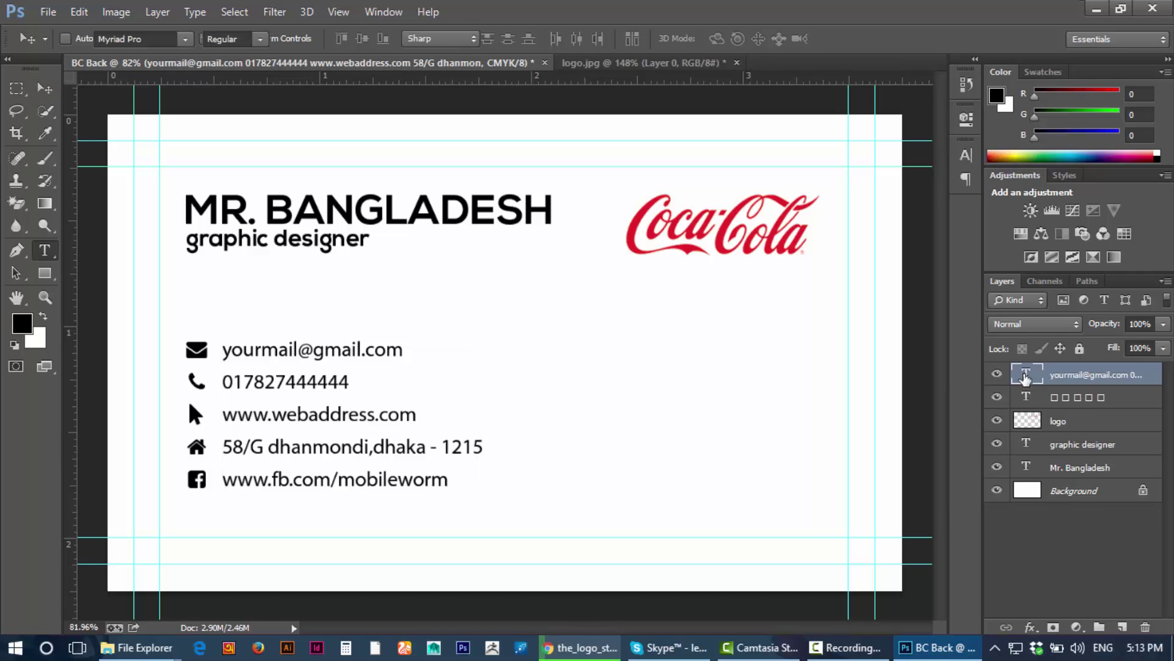
left_click(359, 38)
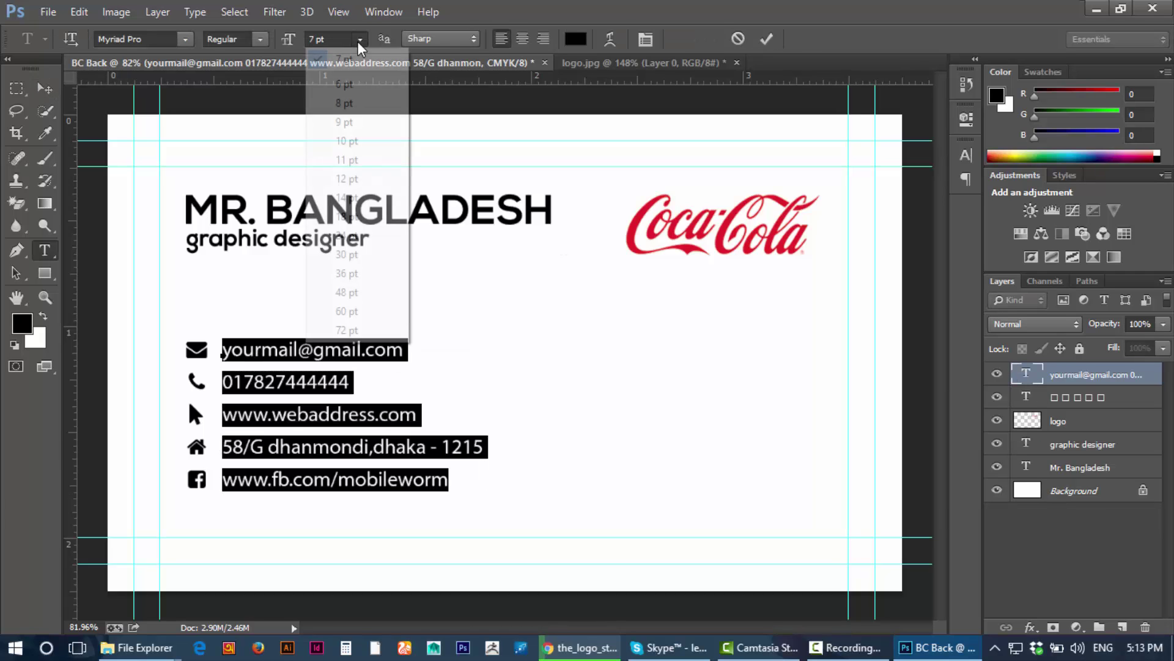
left_click(352, 177)
left_click(452, 376)
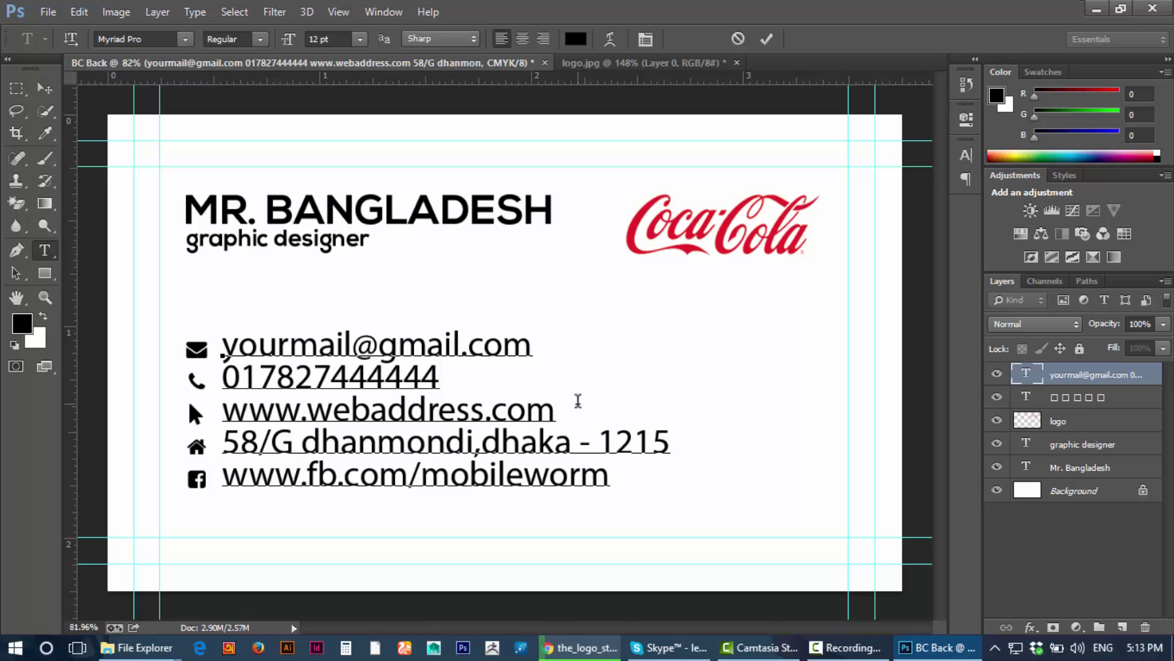
- Change the contact lines' font to Nexa Light in the Character panel
left_click_drag(609, 480, 157, 335)
left_click(967, 156)
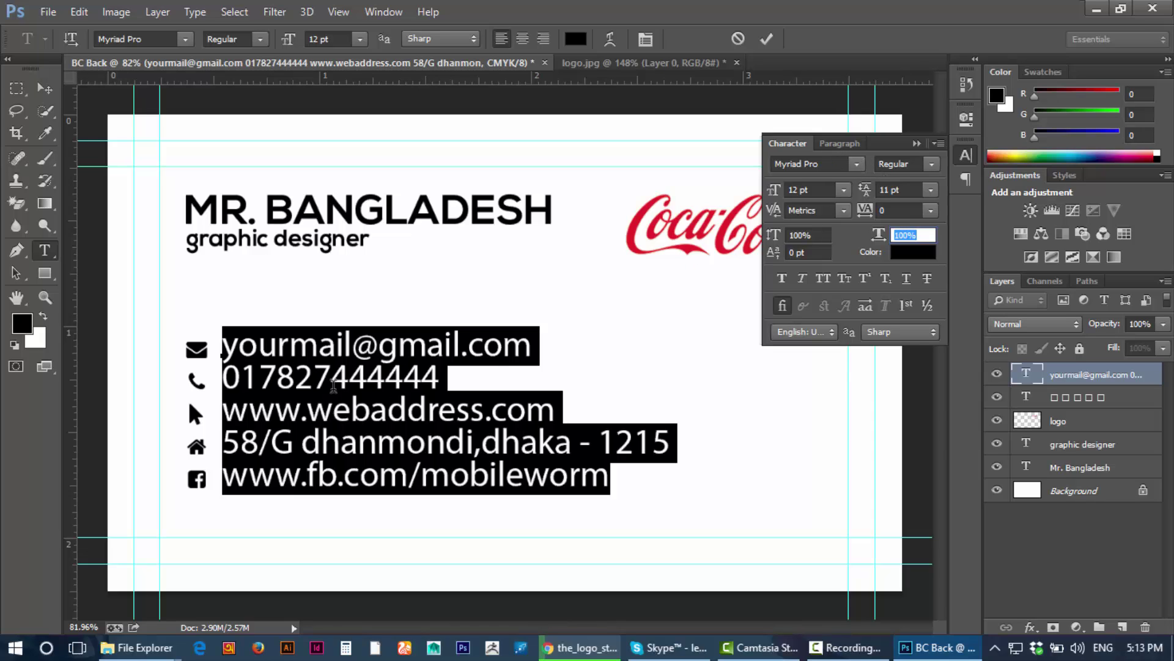
left_click(830, 164)
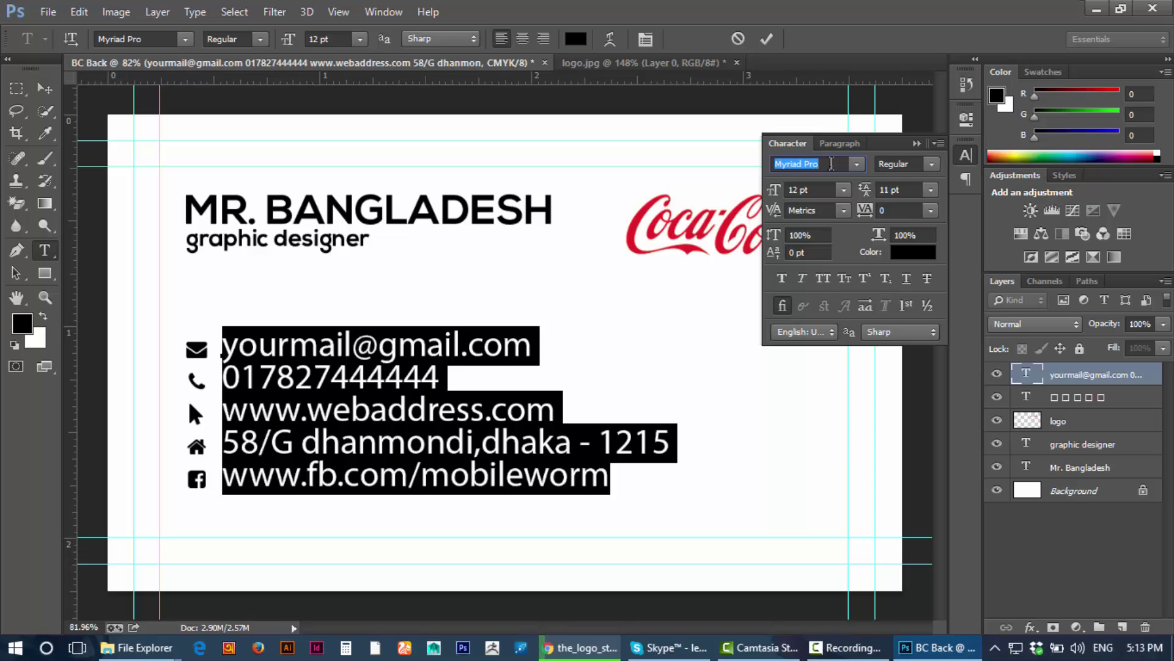
type("Nexa Light")
left_click(857, 161)
left_click(846, 197)
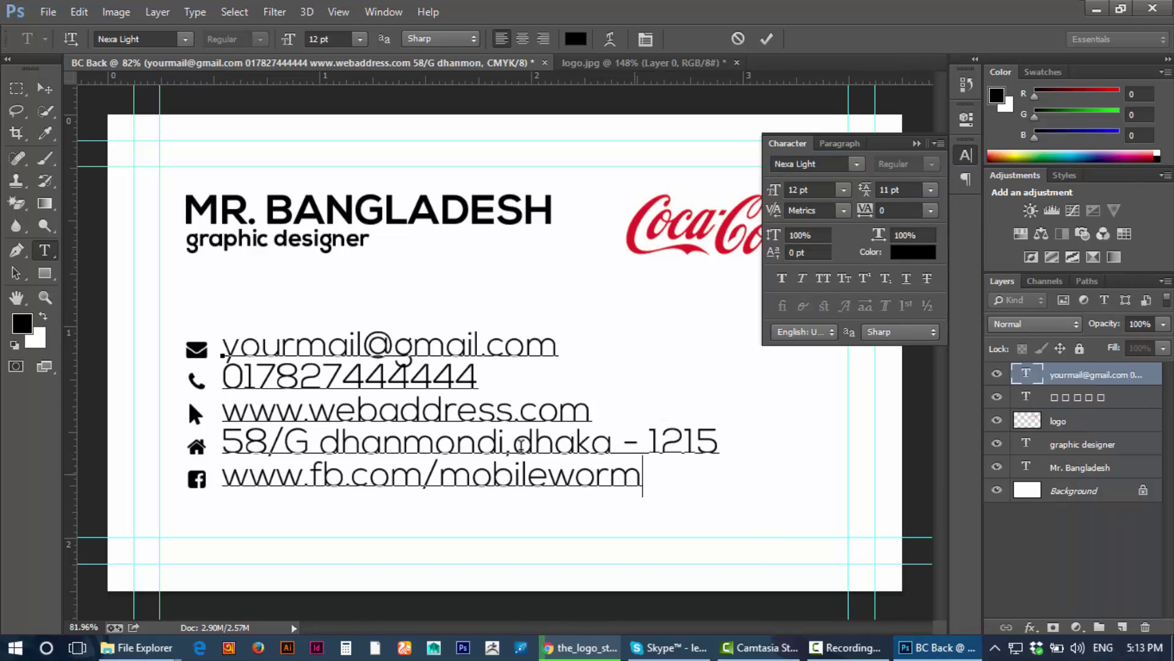
- Shrink the contact lines to 9 pt
left_click_drag(644, 476, 162, 341)
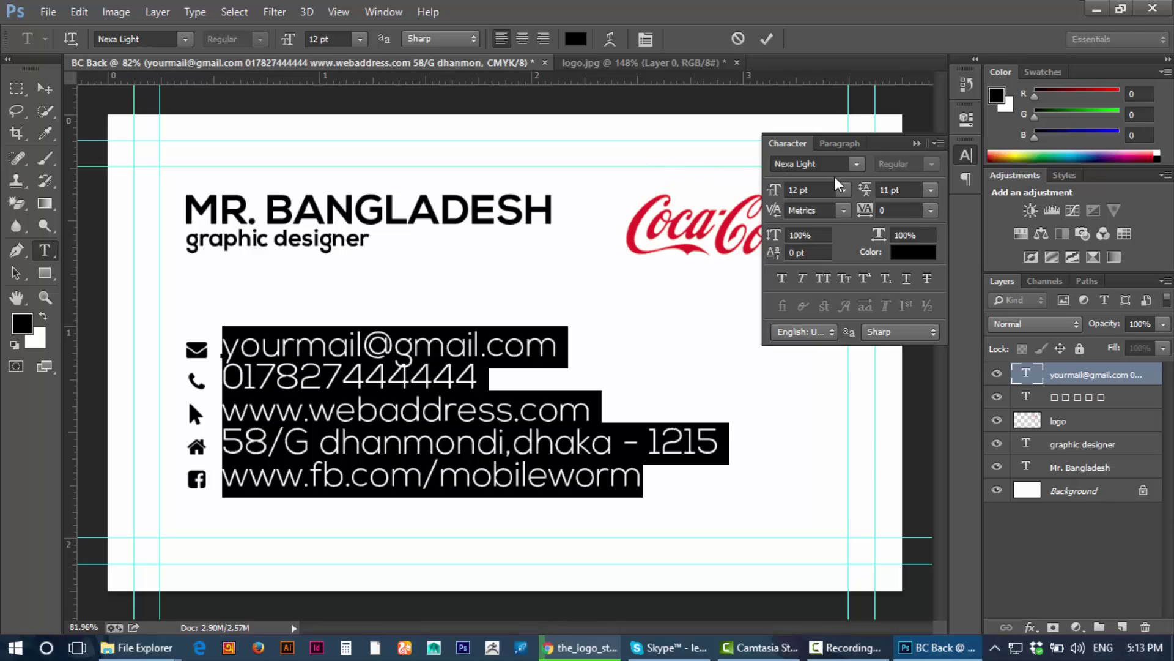
left_click(842, 190)
left_click(795, 270)
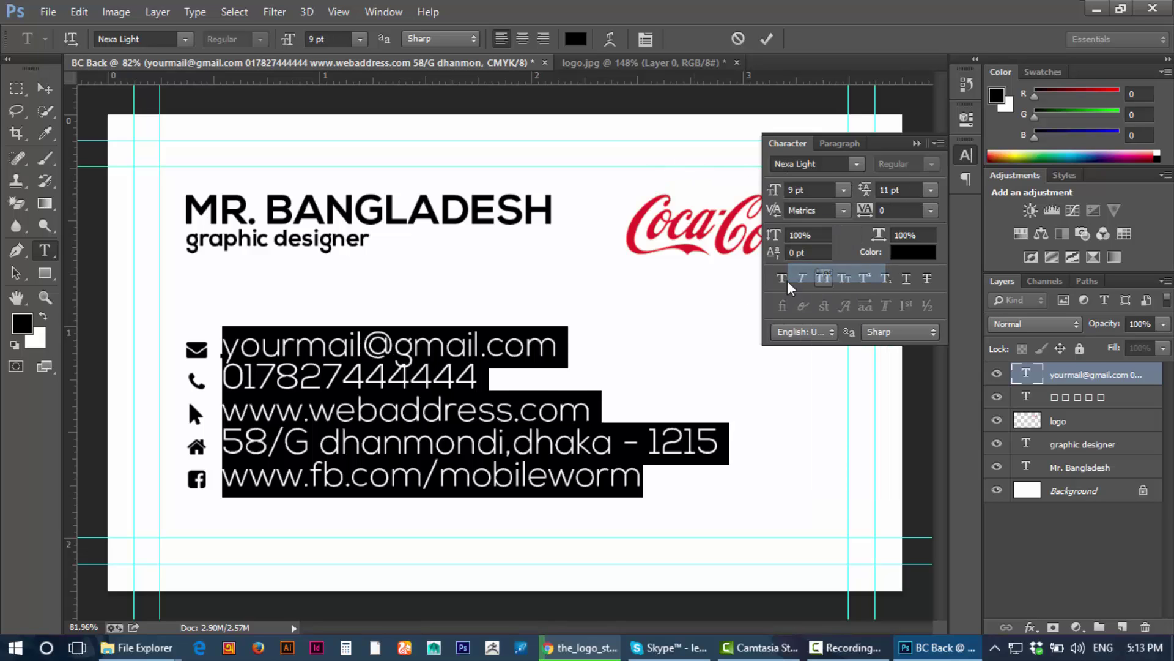
left_click(476, 420)
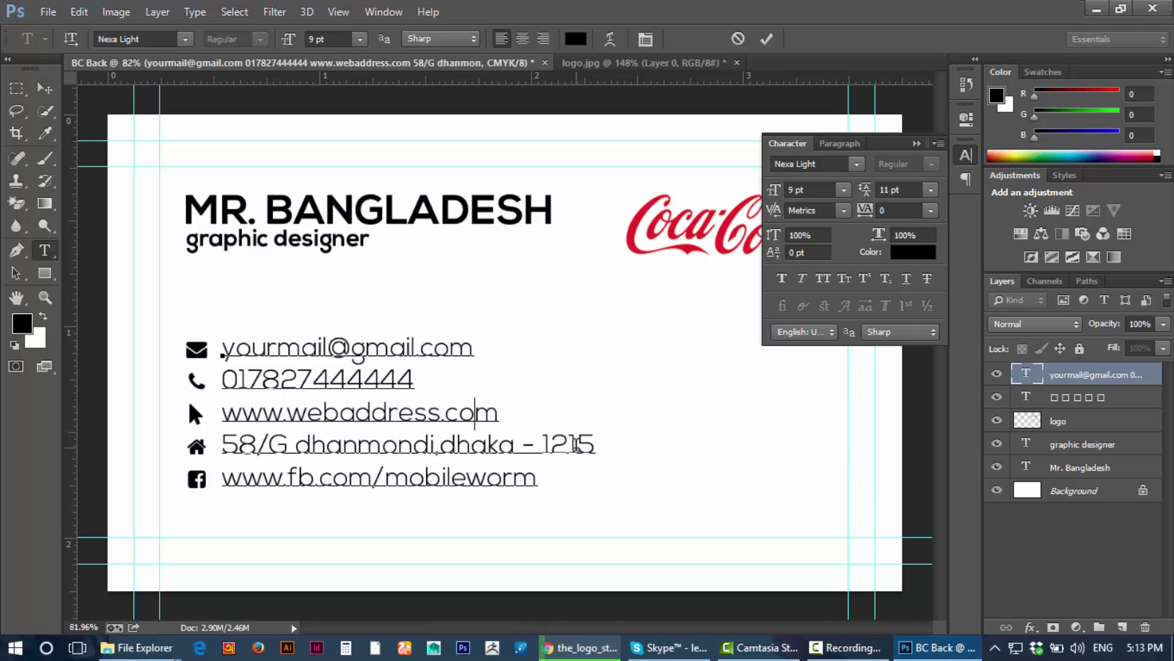
left_click_drag(538, 478, 196, 328)
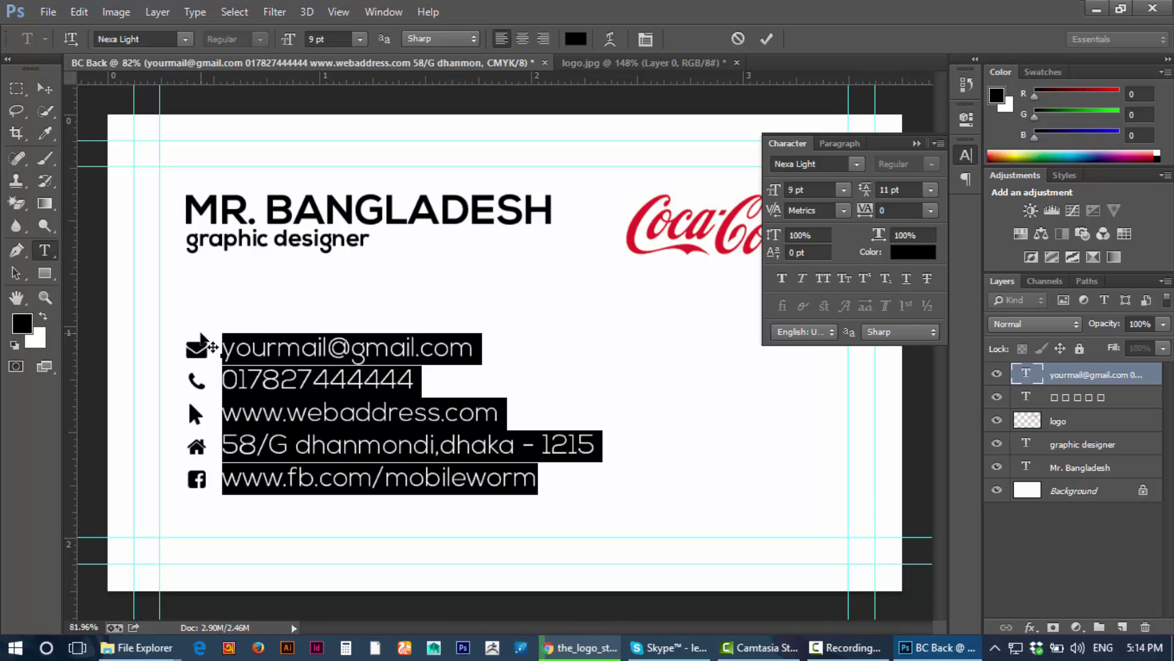
- Set the contact lines' leading to 12 pt
left_click(471, 474)
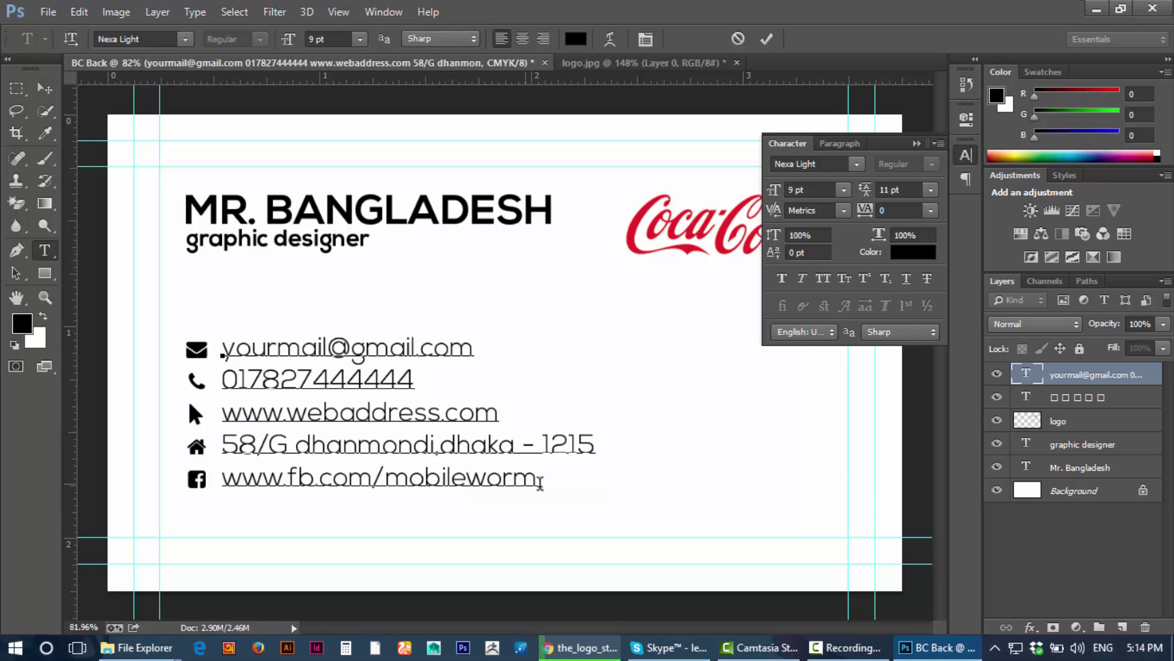
key("ctrl+a")
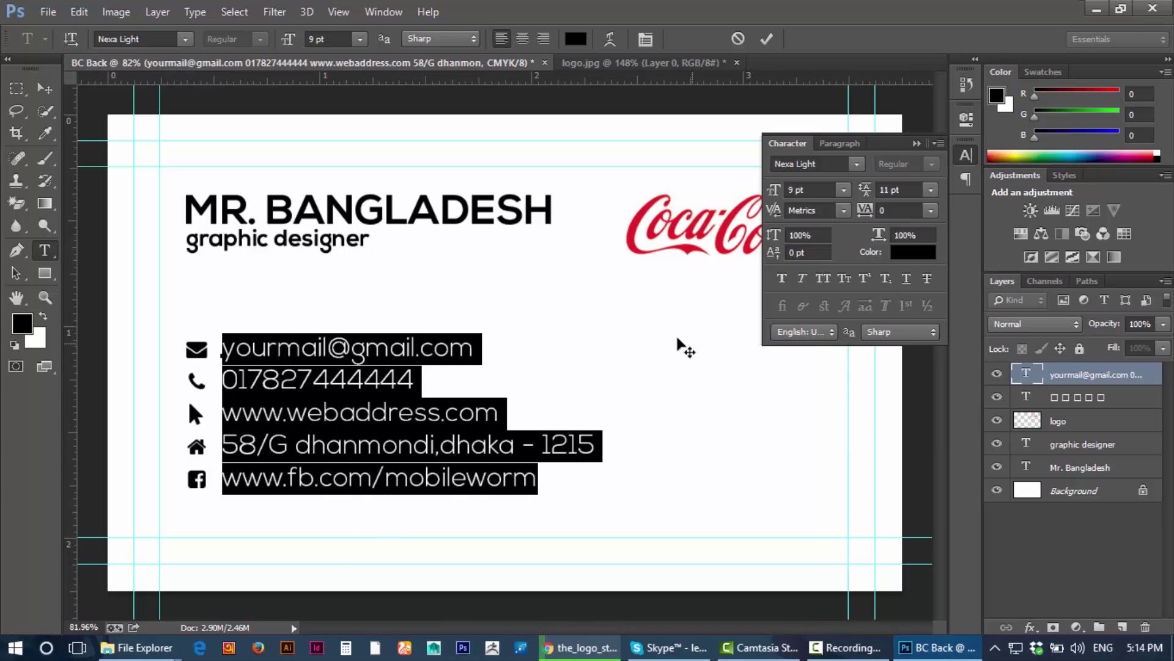
left_click(929, 189)
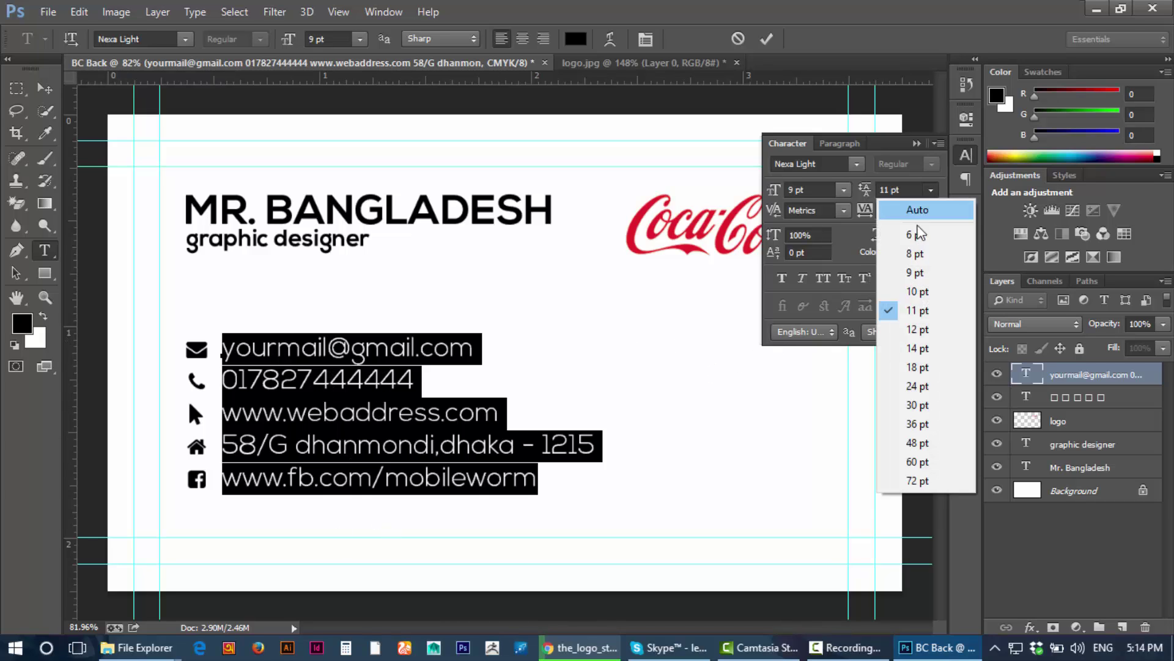
left_click(918, 329)
left_click(456, 394)
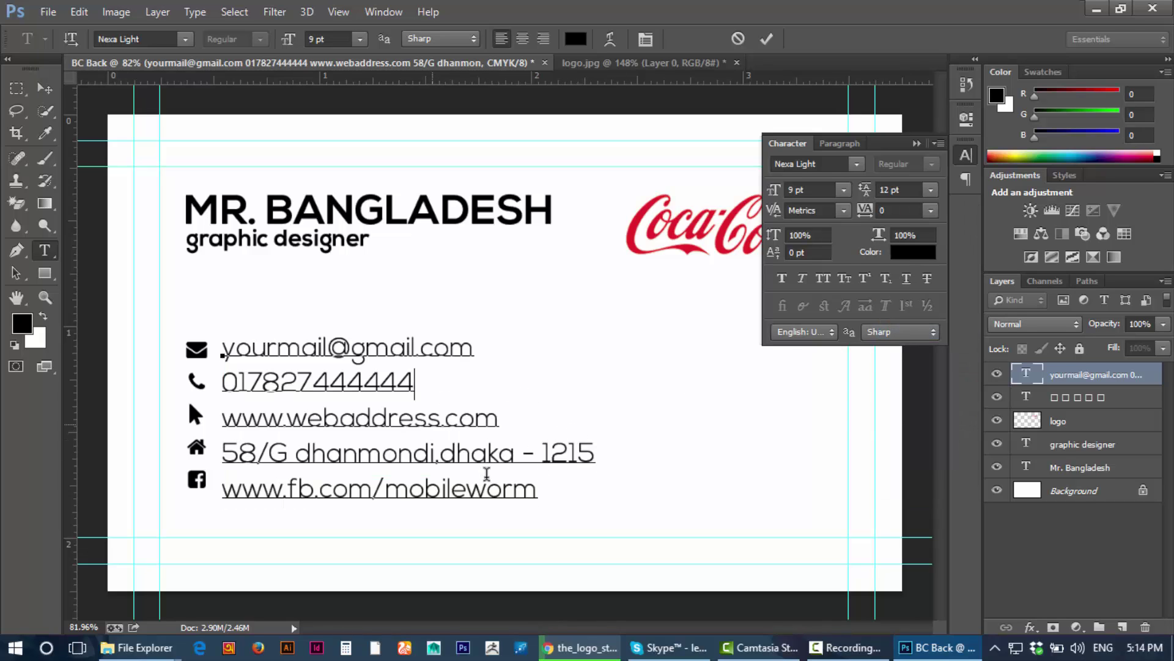
- Commit the contact text with the Move tool and zoom in on the icon area
key("Down")
left_click(766, 38)
key("v")
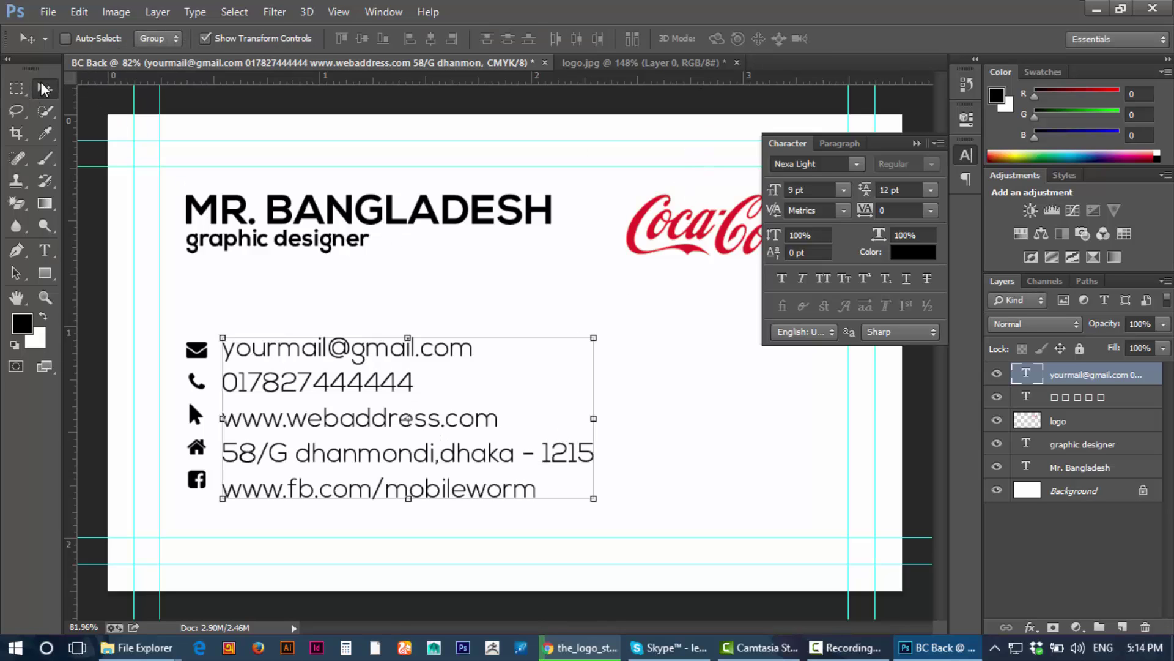
scroll(639, 498, "up", 2)
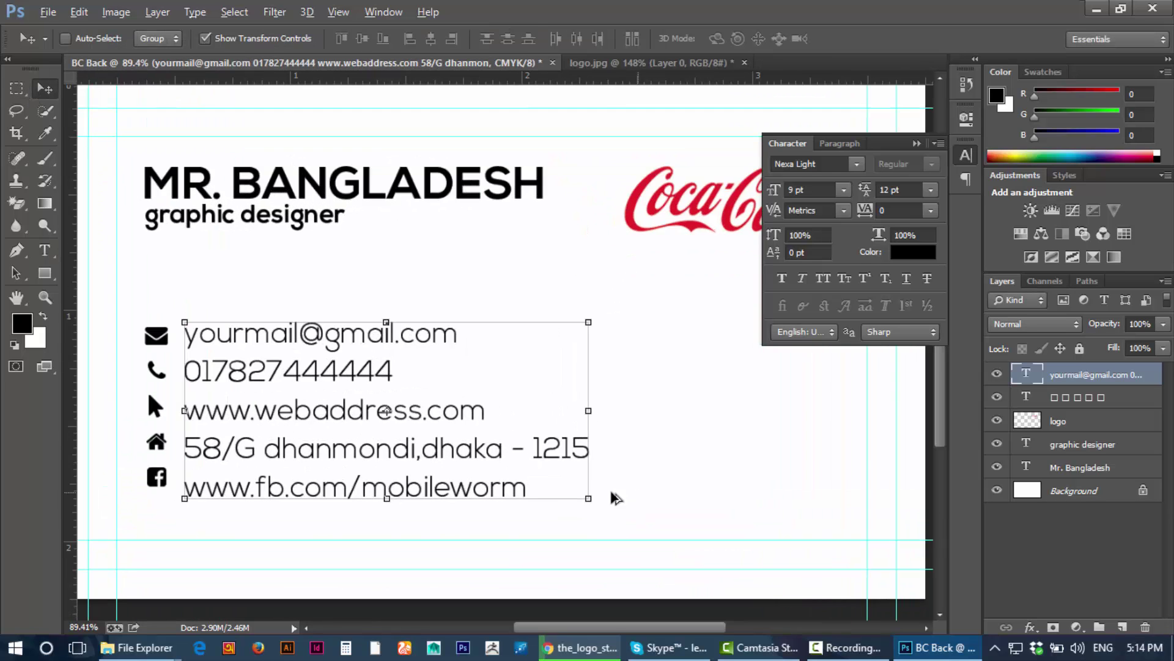
scroll(167, 487, "up", 5)
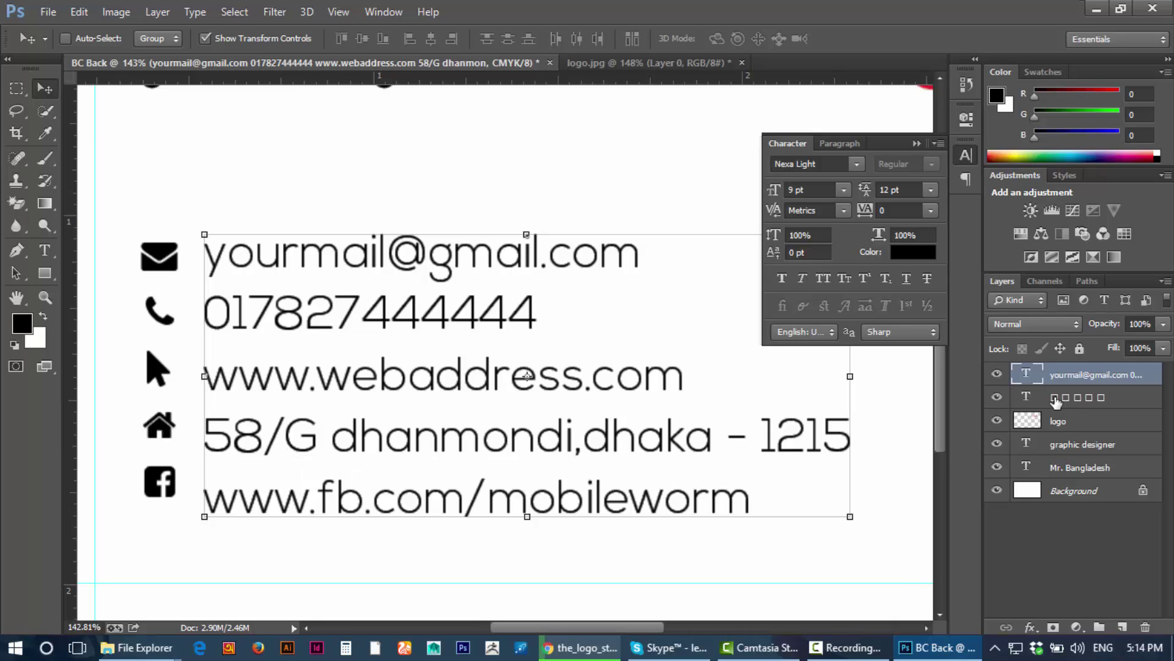
- Give the icon glyph column 12 pt leading and commit the edit
double_click(1033, 399)
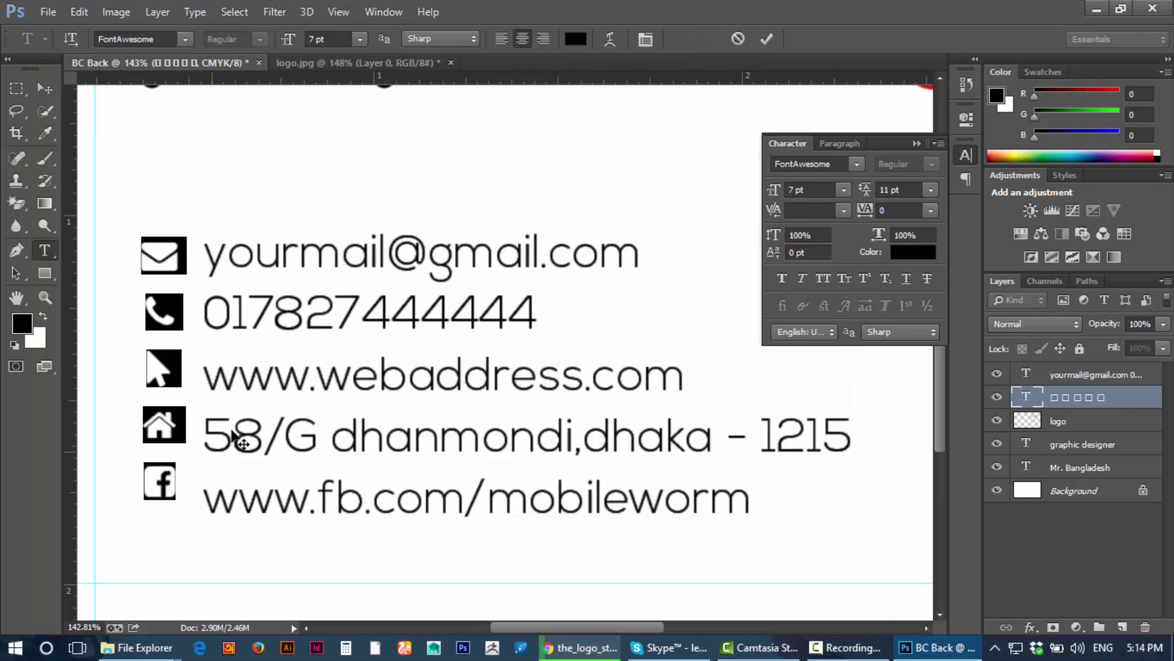
left_click(931, 194)
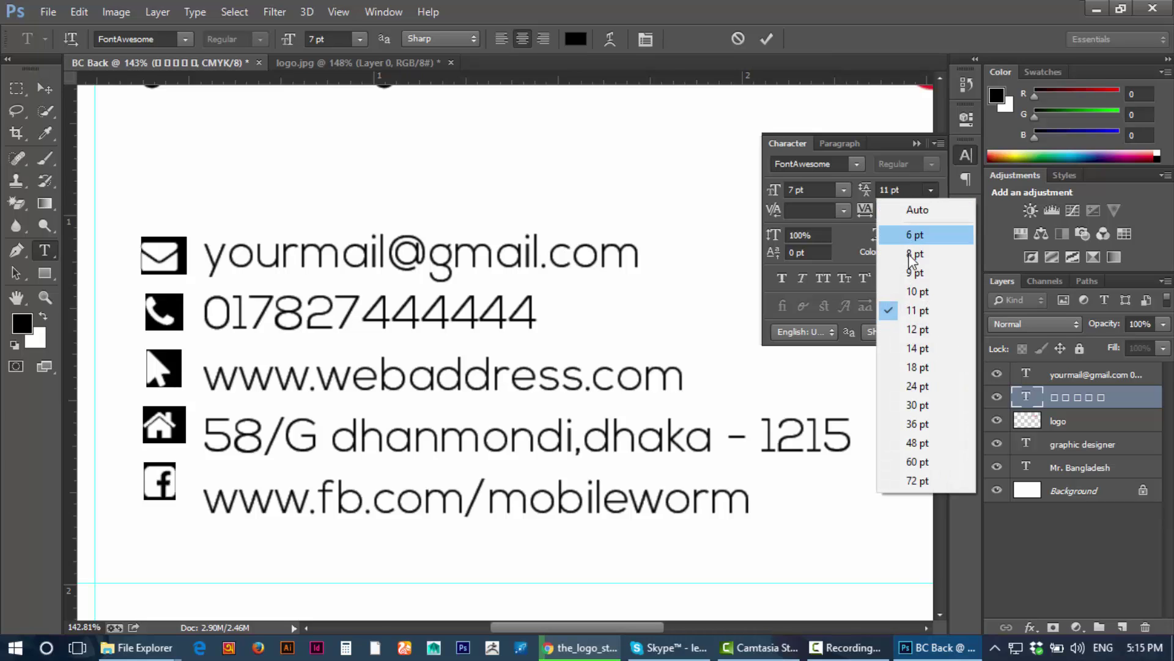
left_click(922, 328)
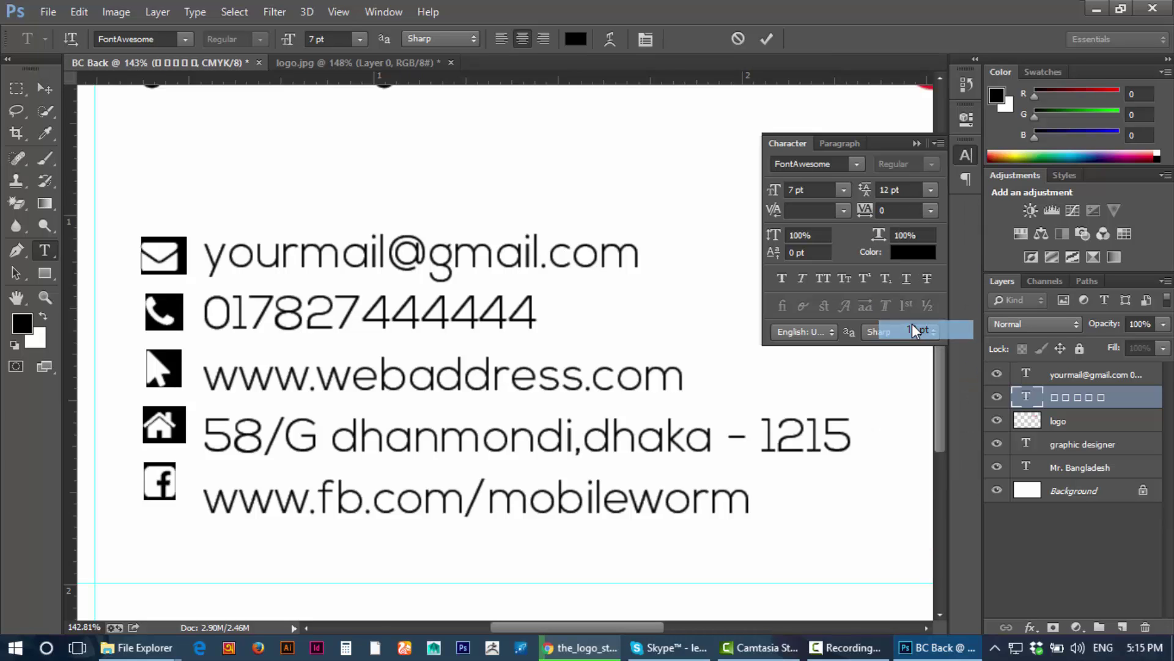
left_click(157, 490)
left_click(45, 88)
scroll(369, 189, "down", 4)
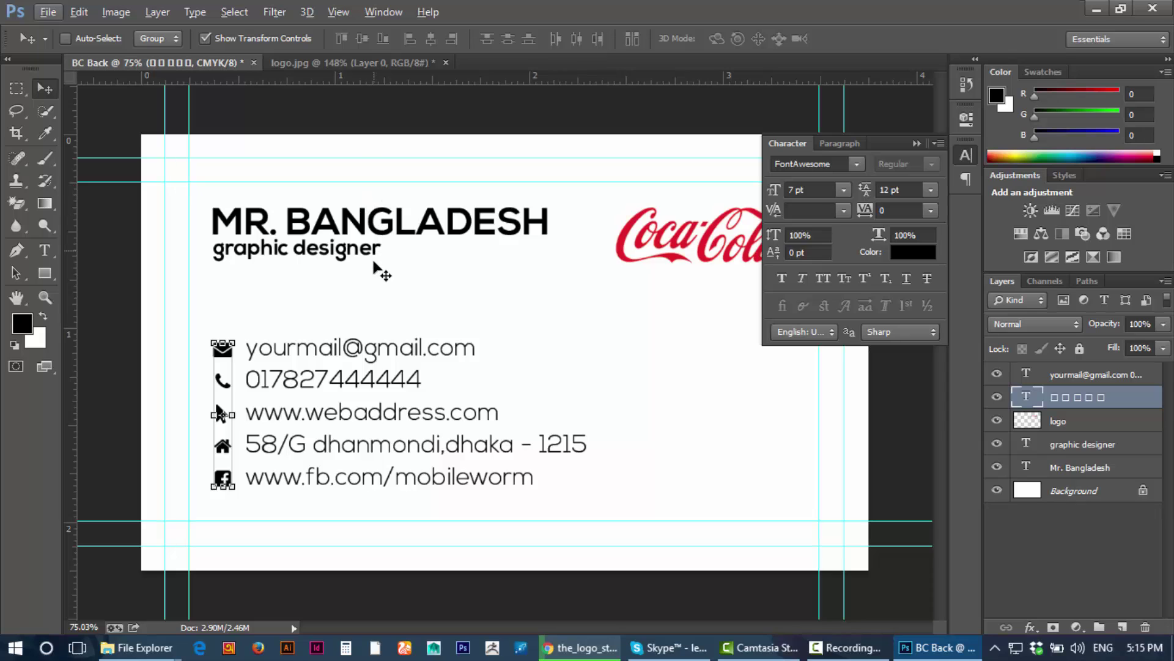
scroll(380, 269, "up", 2)
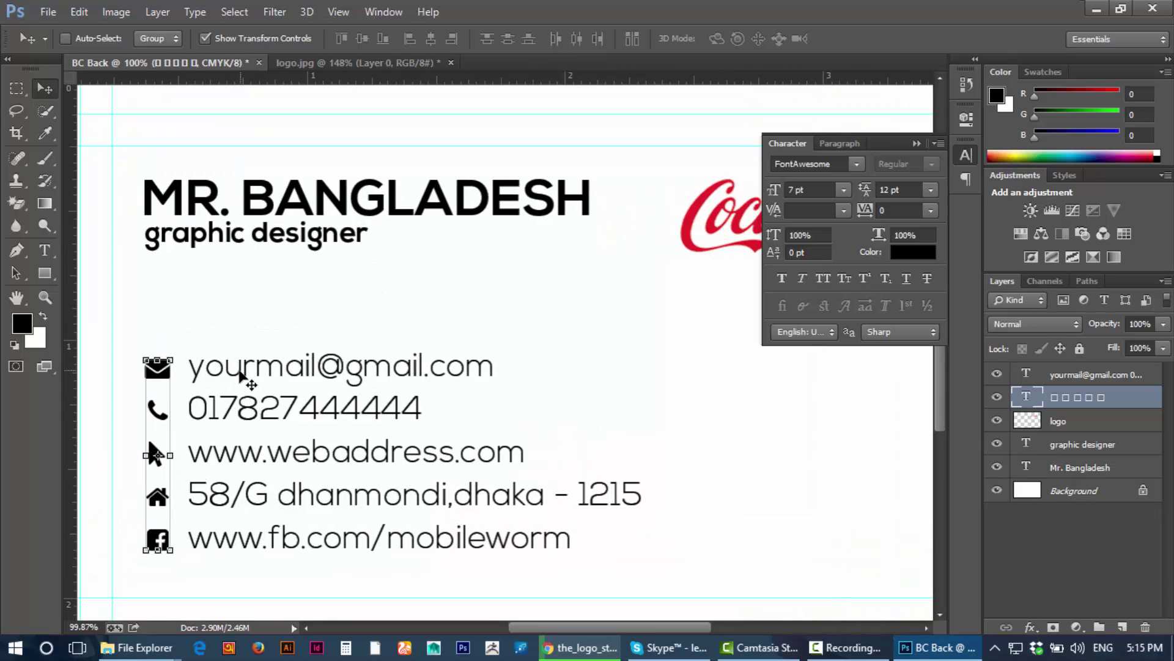
- Nudge the icon column and contact lines left and up until they line up
mouse_move(242, 372)
left_mouse_down()
mouse_move(268, 366)
mouse_move(245, 368)
left_mouse_up()
left_click(297, 366, "ctrl")
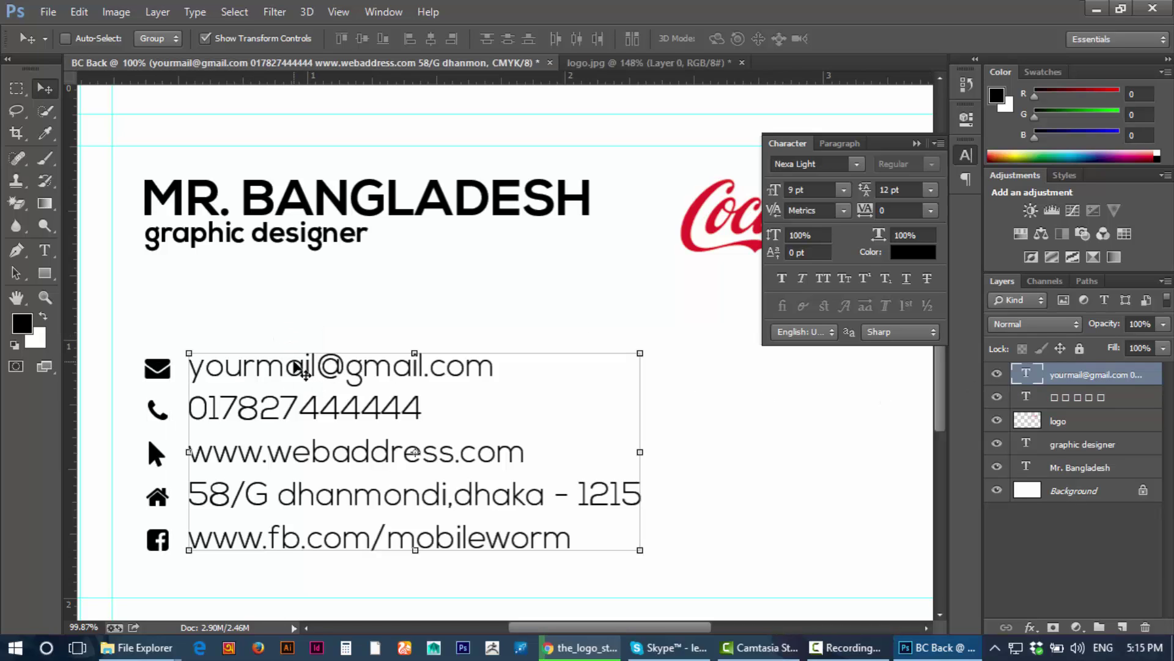
mouse_move(297, 366)
left_mouse_down()
mouse_move(303, 325)
mouse_move(293, 388)
mouse_move(288, 356)
mouse_move(296, 366)
left_mouse_up()
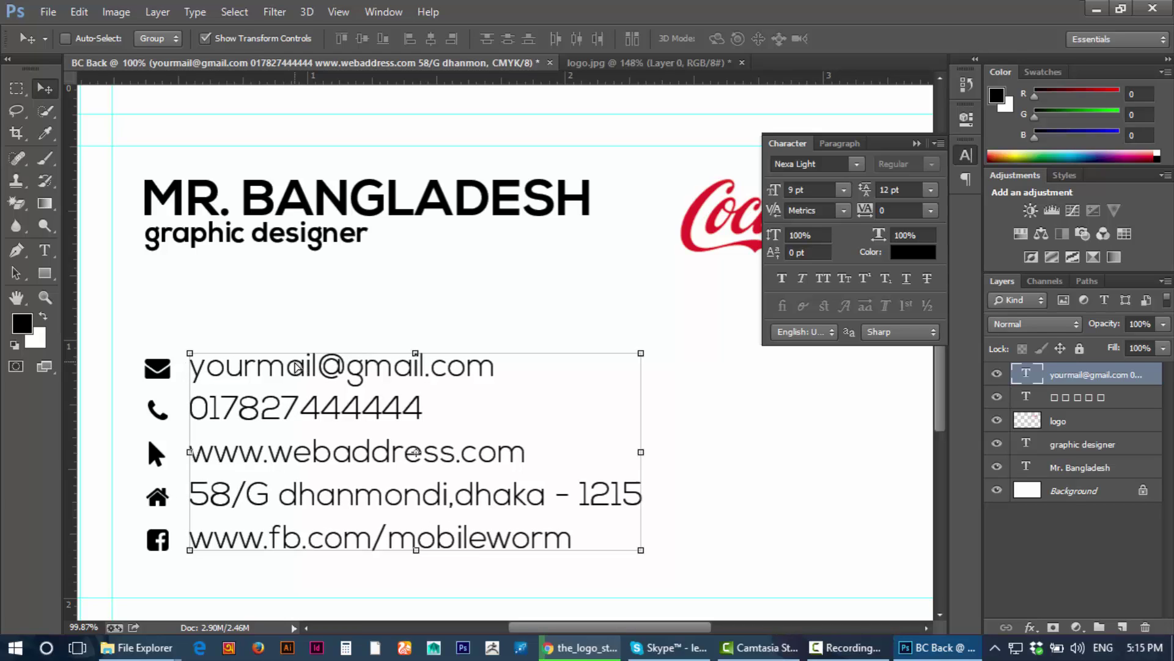
key("Left")
key("Left")
key("Left")
key("Up")
key("Up")
key("Up")
key("Up")
key("Up")
key("Up")
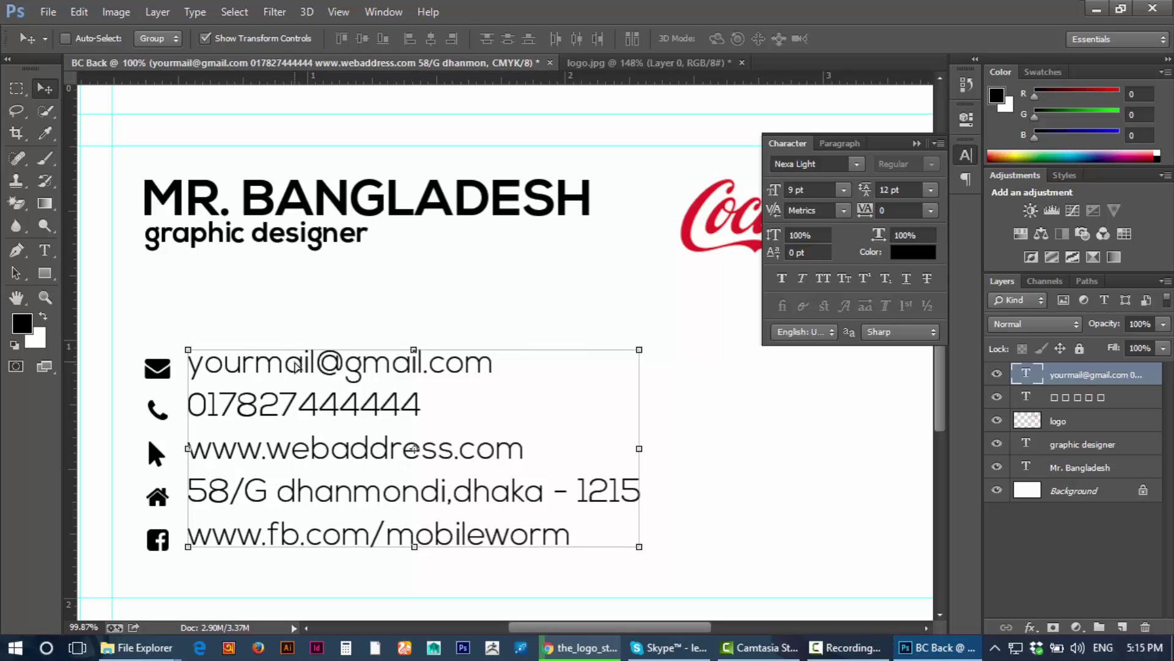
scroll(296, 366, "up", 3)
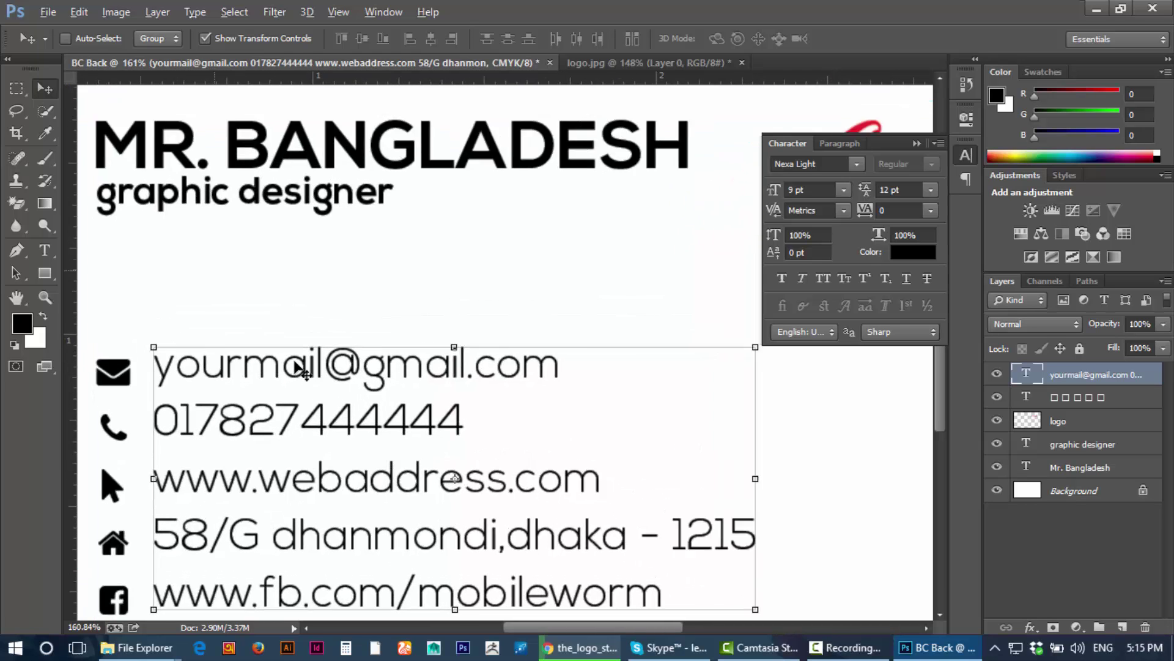
scroll(296, 365, "down", 2)
- Nudge the contact lines down slightly and collapse the Character panel
key("alt+f")
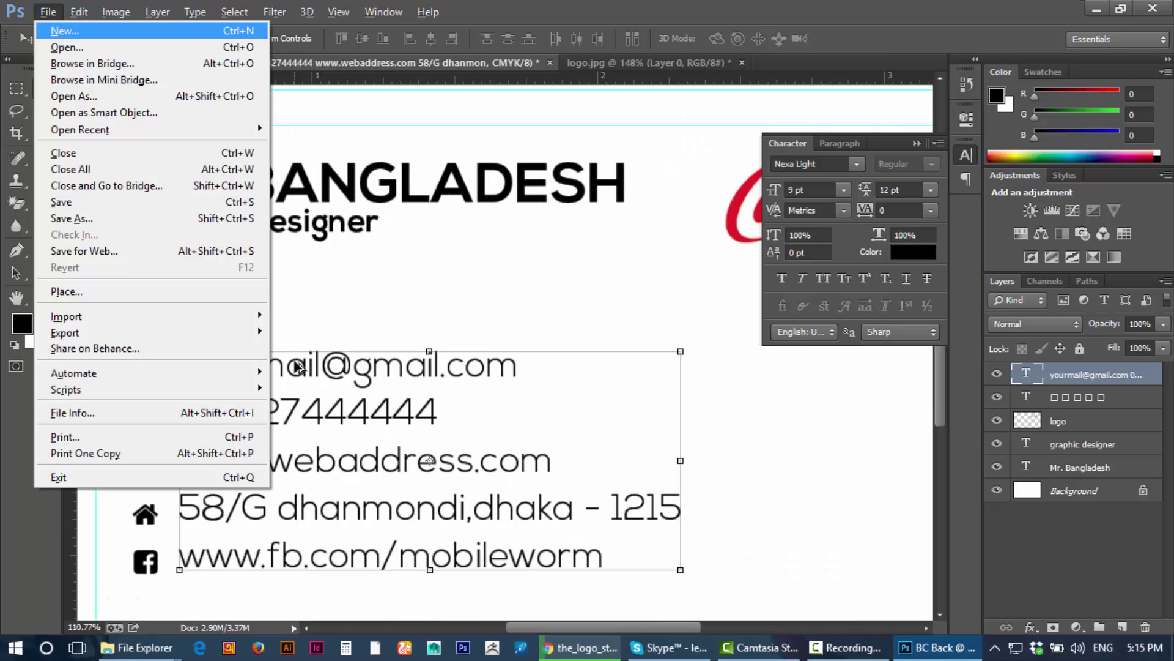
key("Escape")
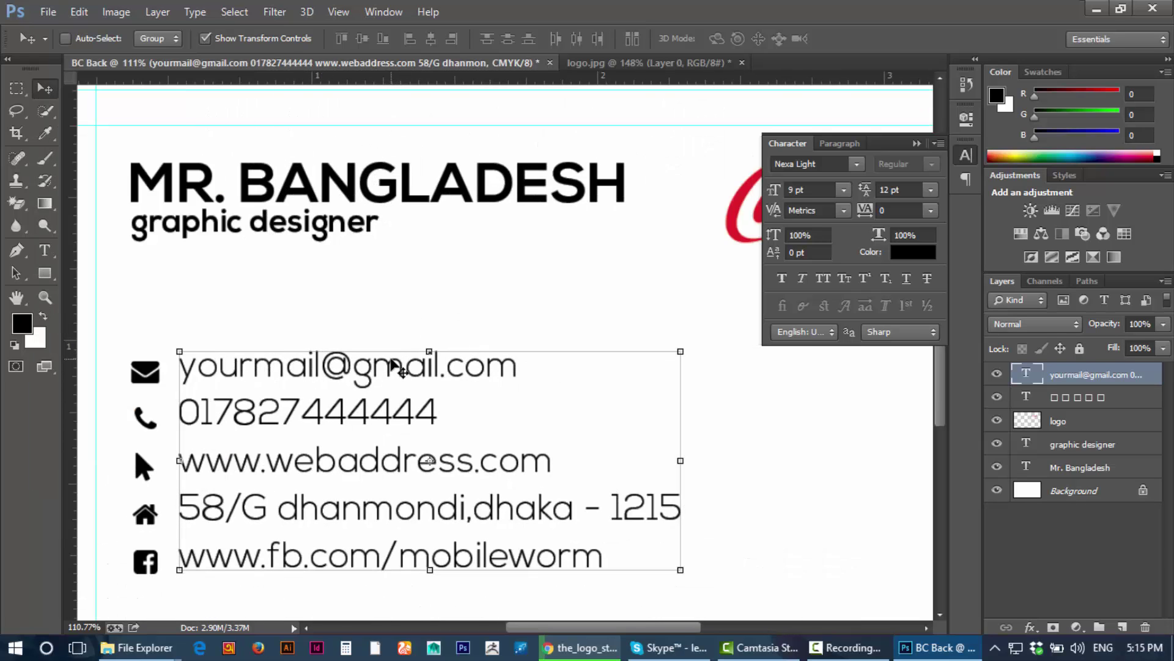
key("Down")
key("Down")
key("Down")
key("Down")
key("Down")
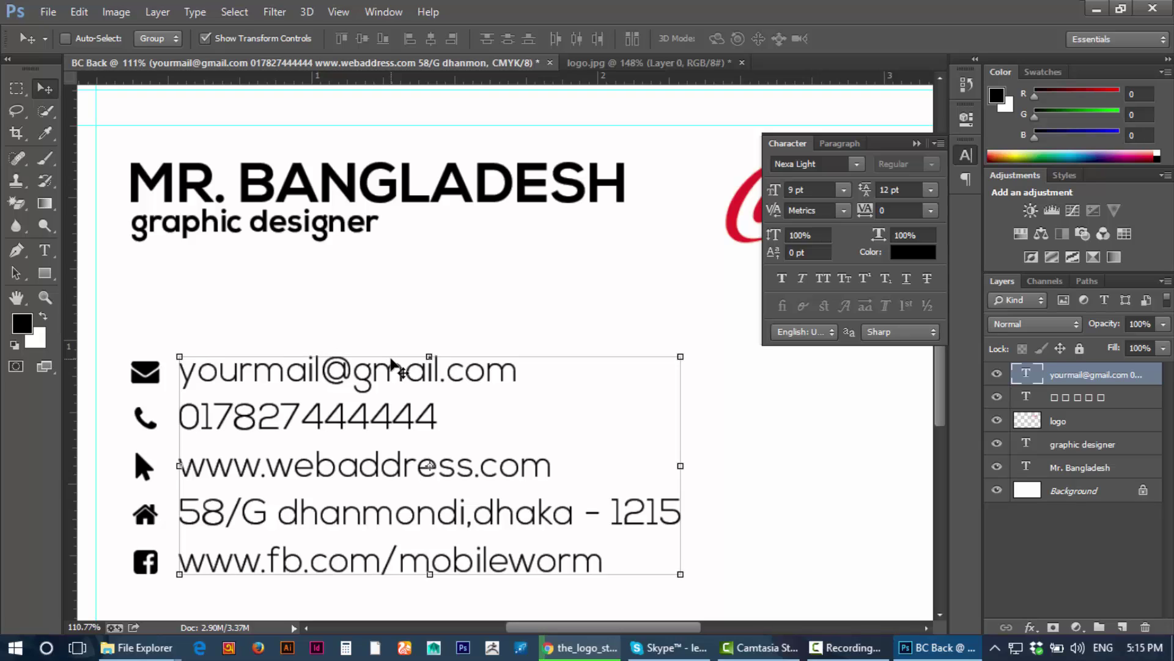
scroll(391, 366, "down", 5)
scroll(501, 367, "up", 3)
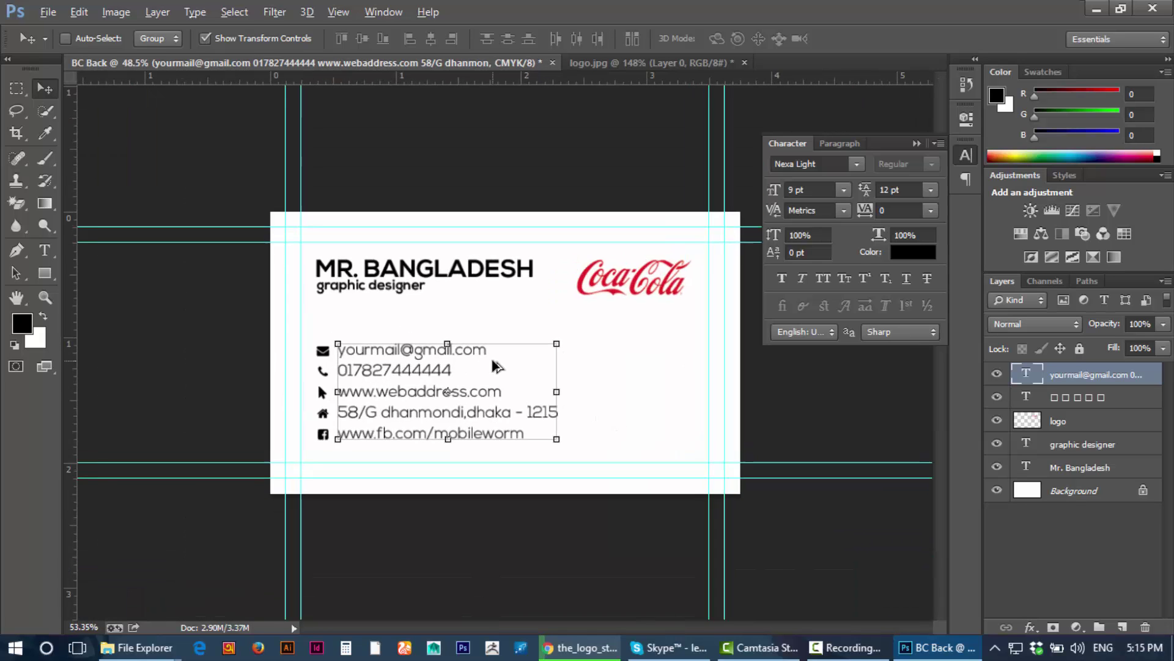
left_click(917, 144)
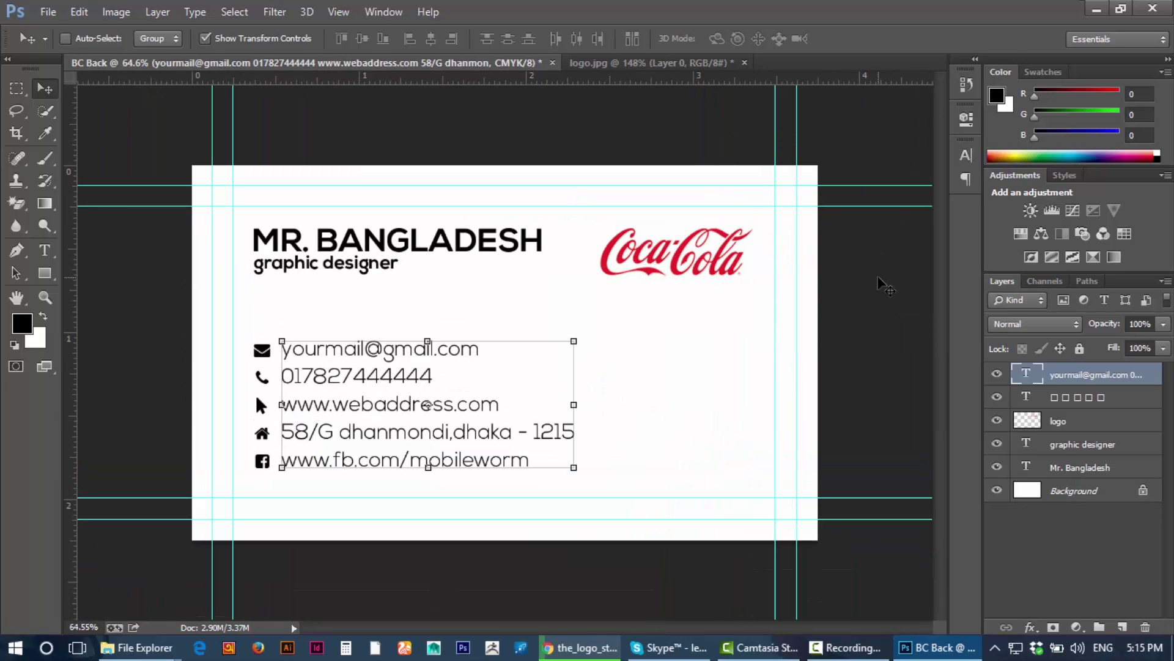
scroll(880, 283, "down", 1)
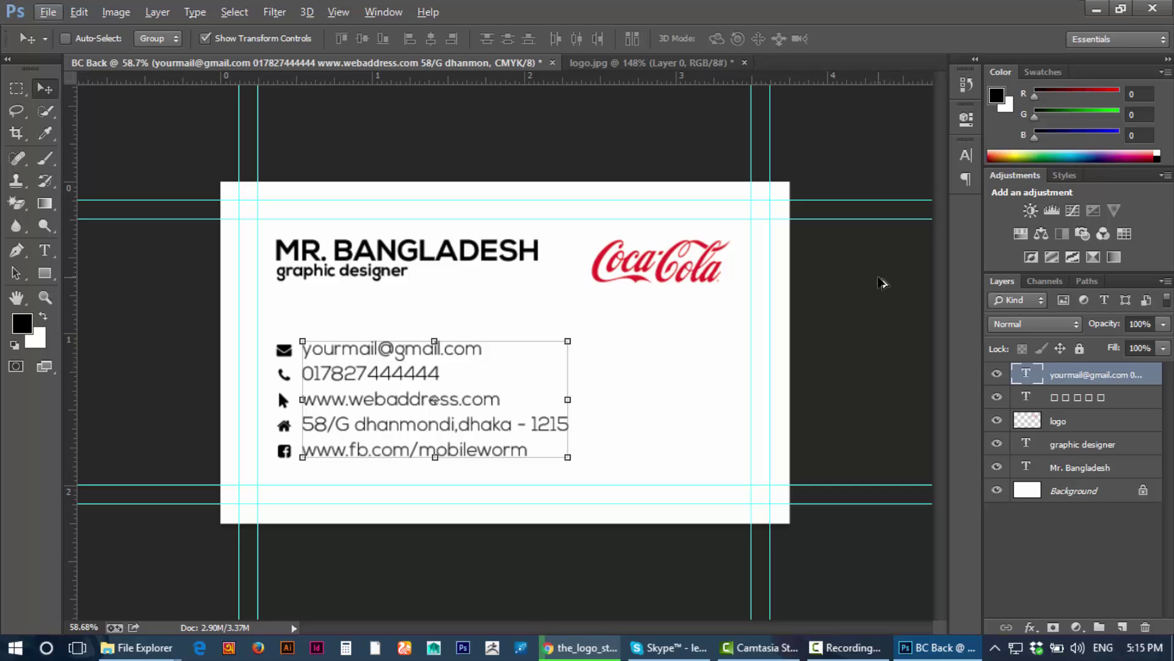
left_click(1053, 422)
- Colour the MR. BANGLADESH heading with the red sampled from the Coca-Cola logo
left_click(1053, 445)
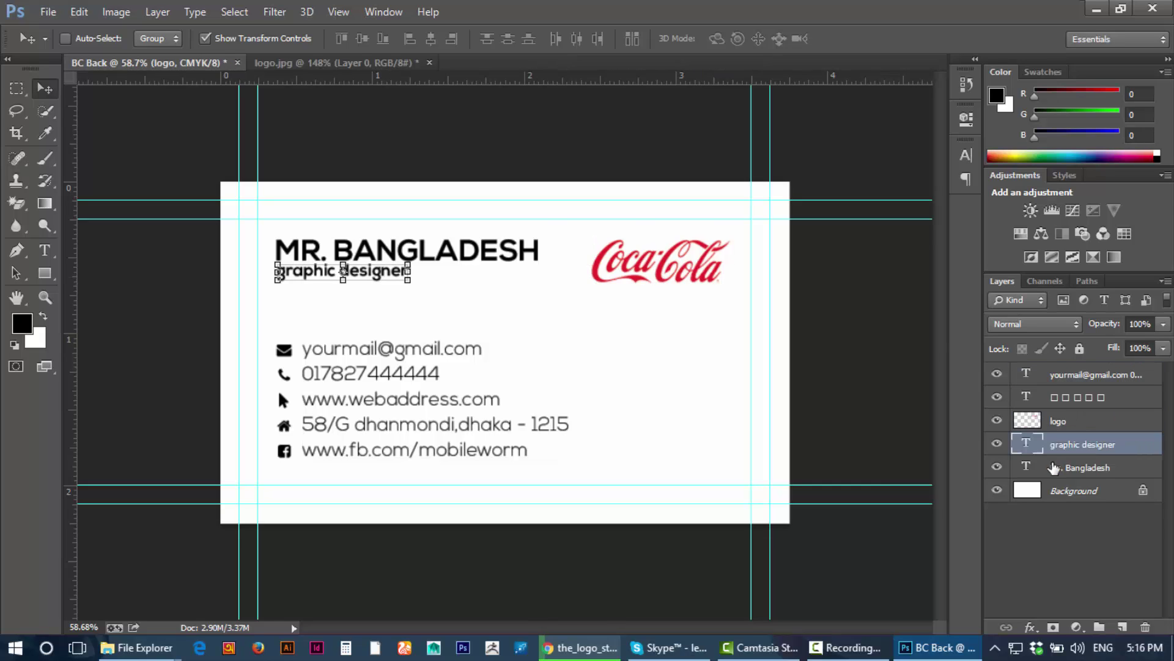
left_click(1053, 469)
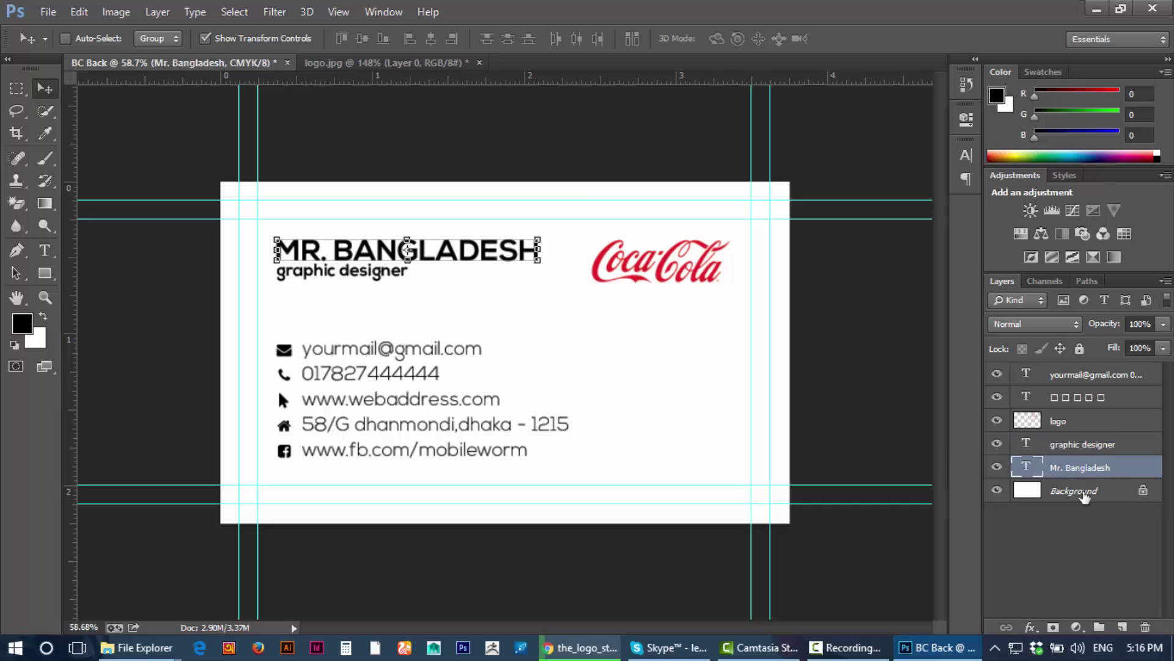
double_click(1027, 471)
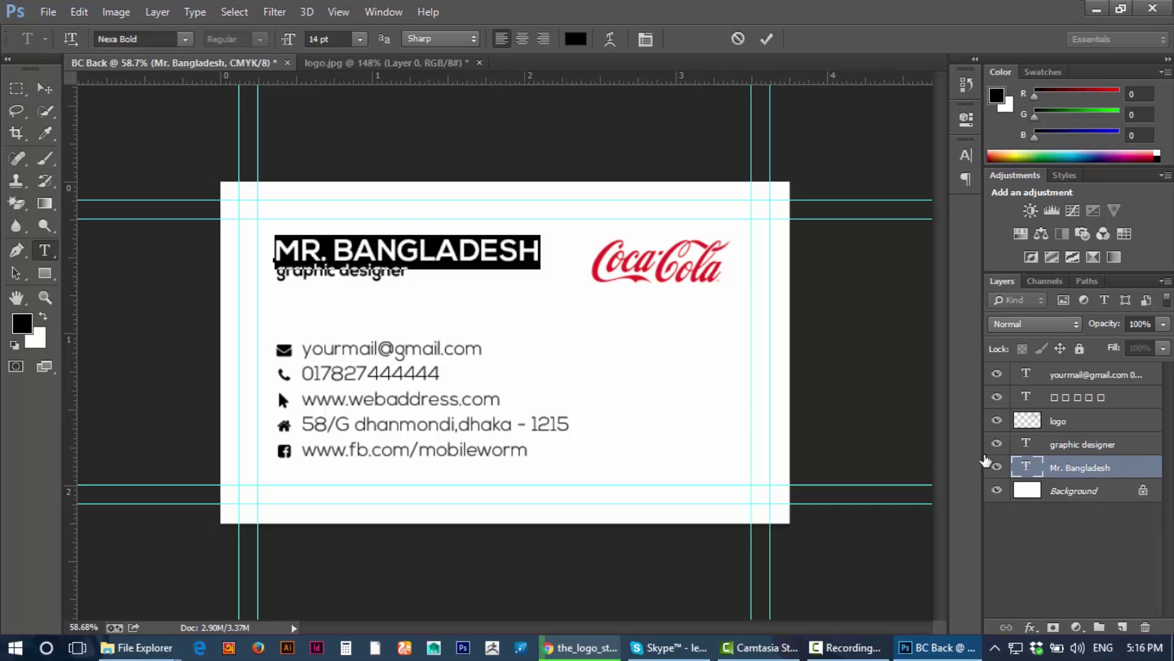
left_click(576, 38)
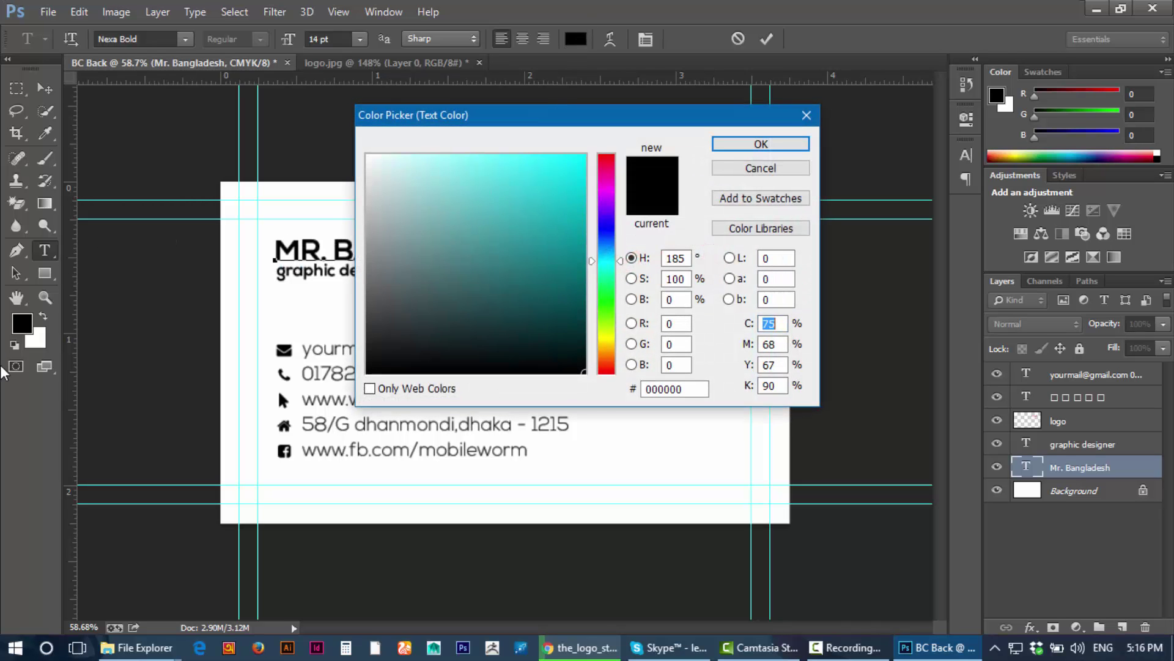
left_click_drag(572, 110, 440, 364)
key("alt")
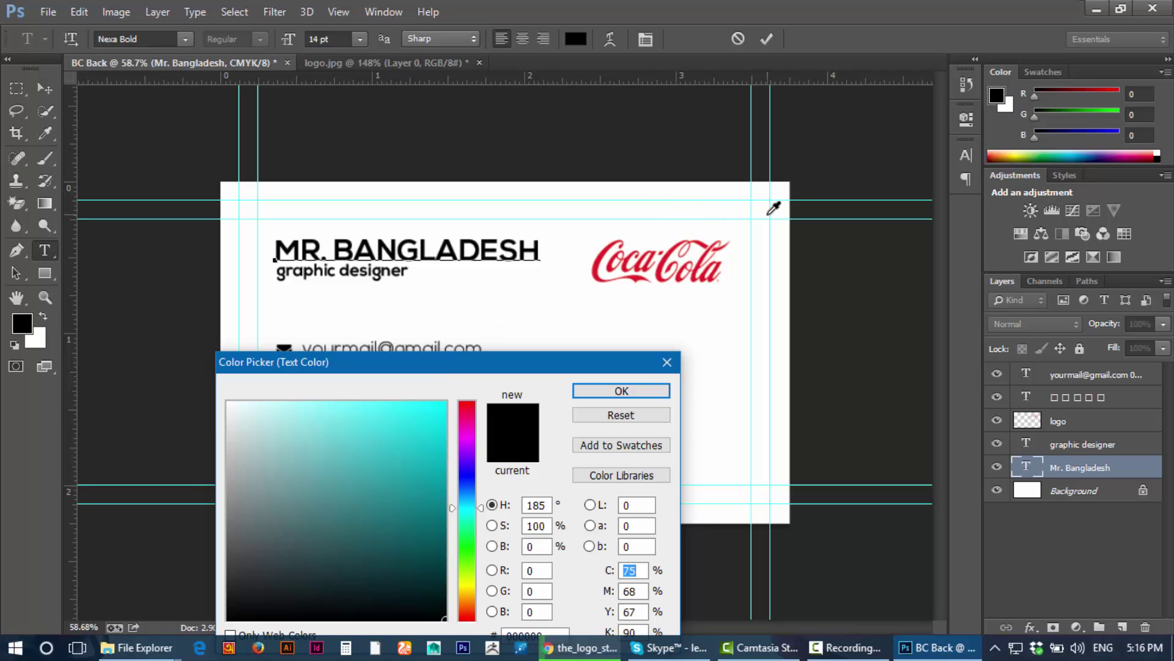
left_click(659, 270)
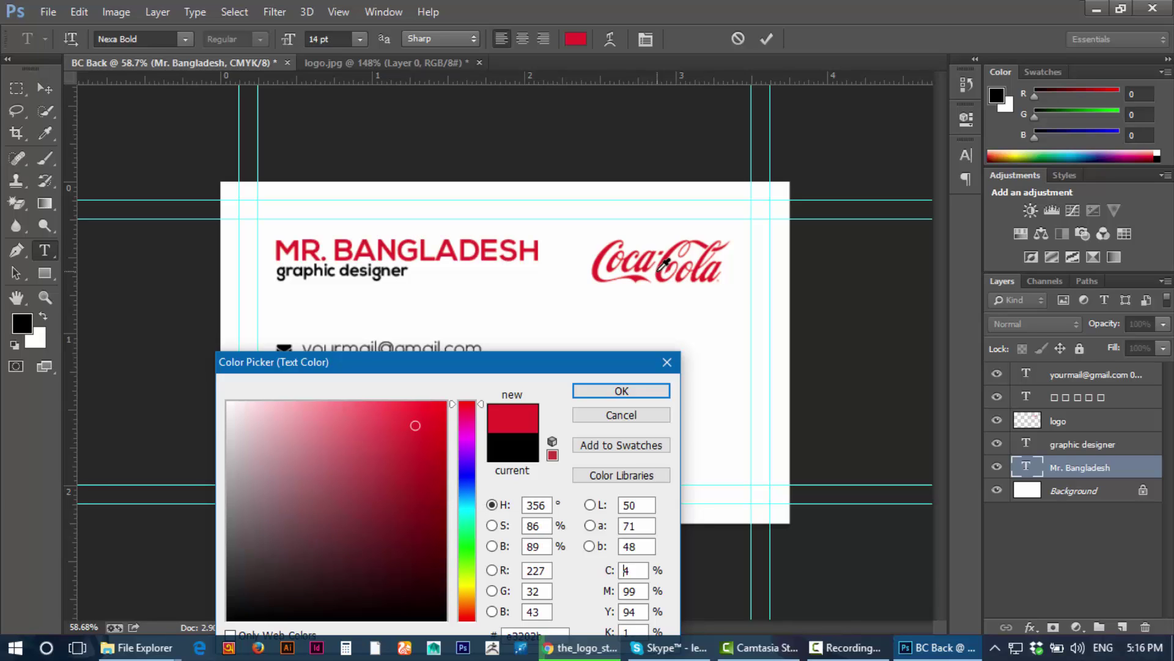
left_click(633, 391)
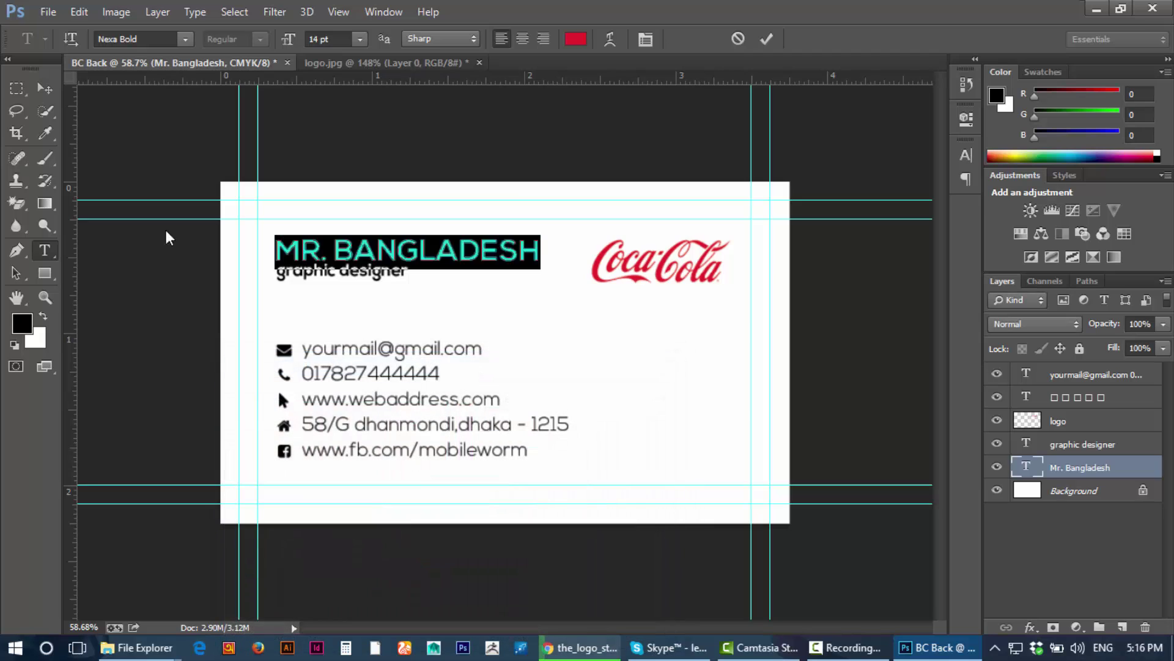
left_click(351, 247)
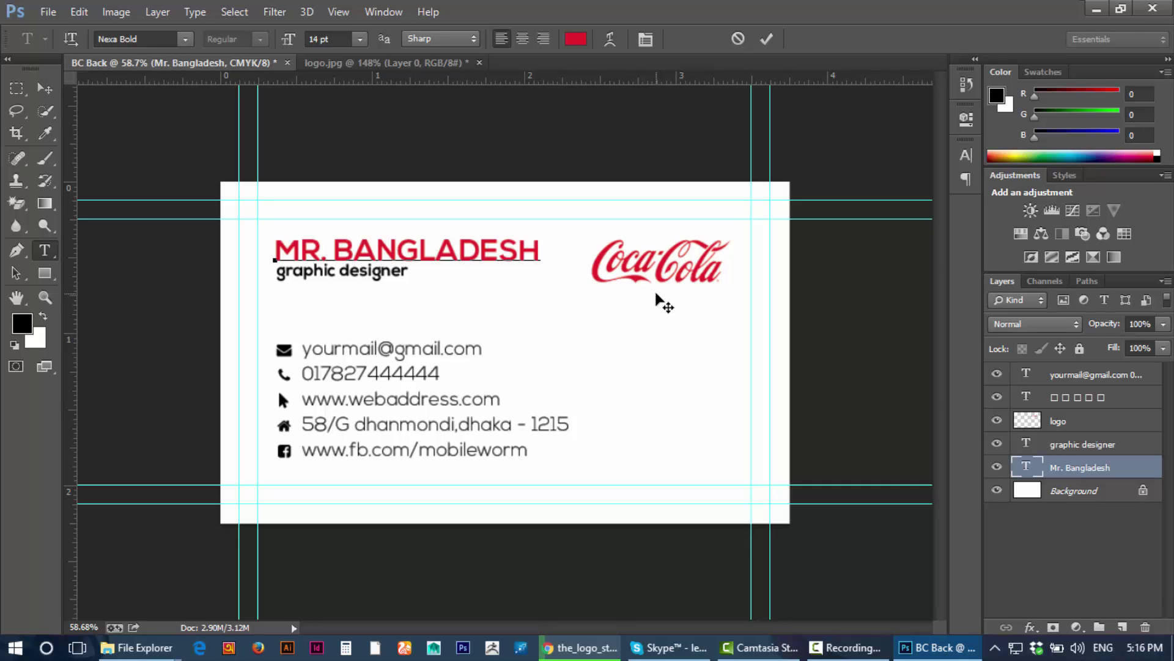
- Commit the heading edit and zoom in on the card
key("ctrl+Return")
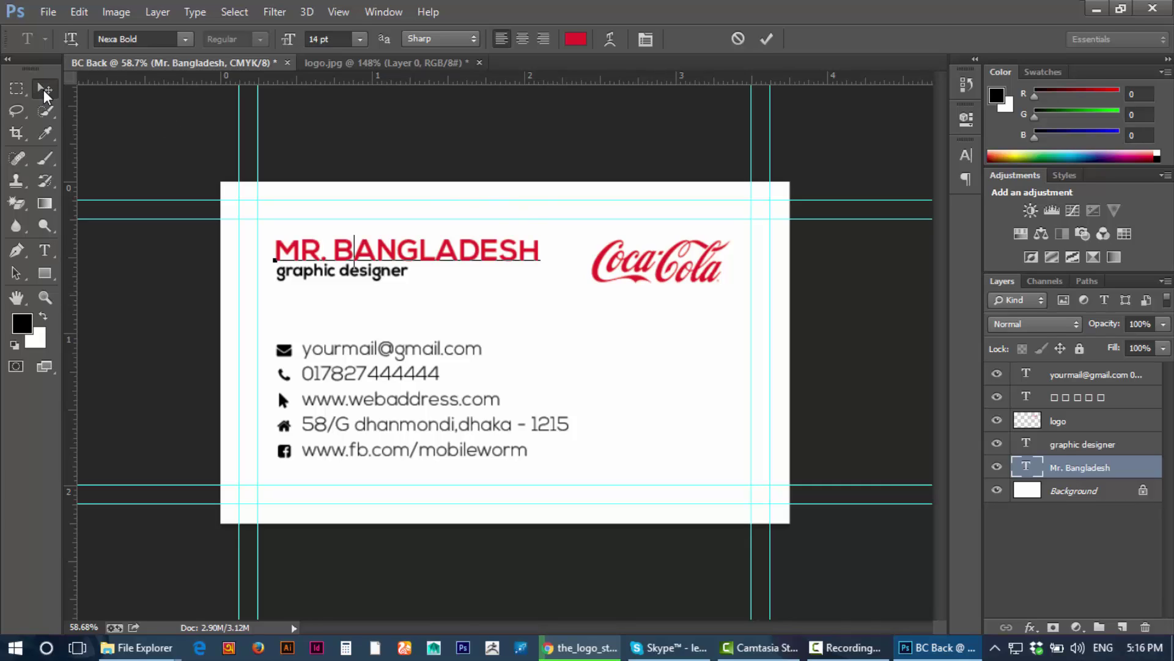
key("v")
key("ctrl+plus")
scroll(612, 314, "down", 1)
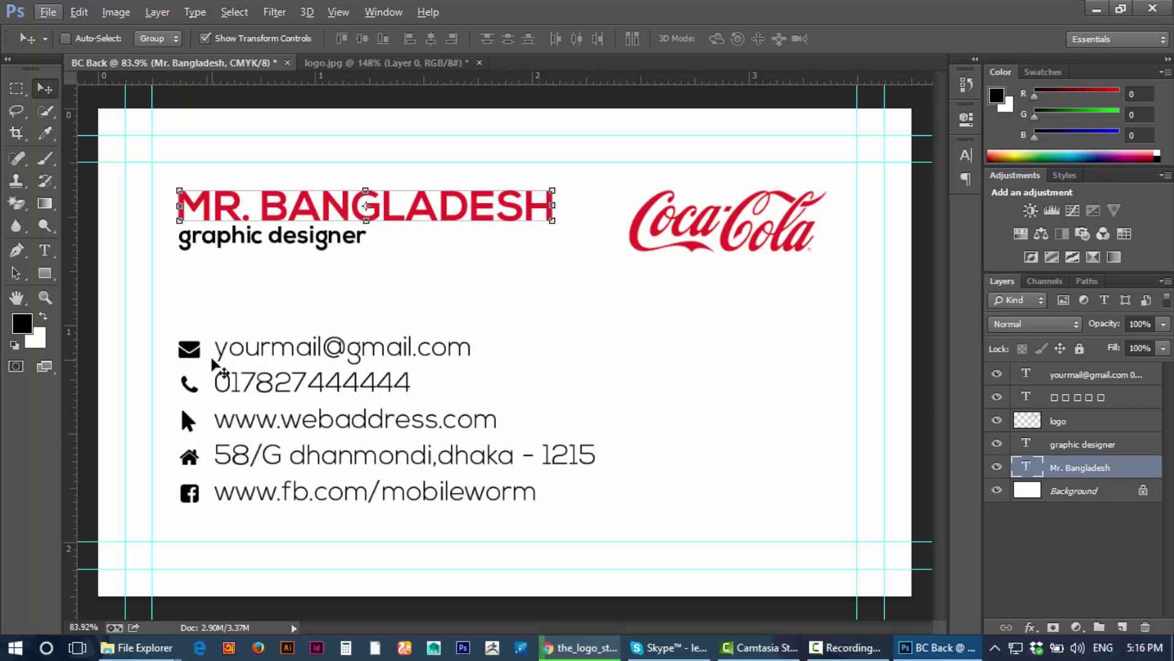
- Change the icon glyphs' text colour to red and commit the edit
left_click(1063, 446)
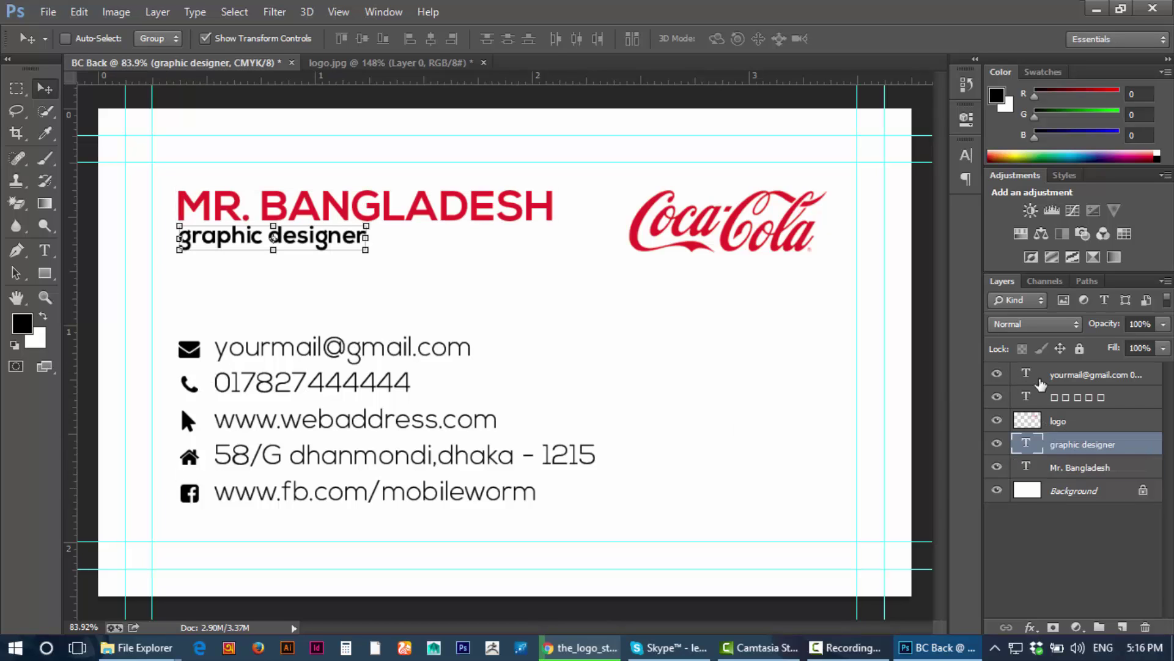
left_click(1019, 374)
left_click(1025, 398)
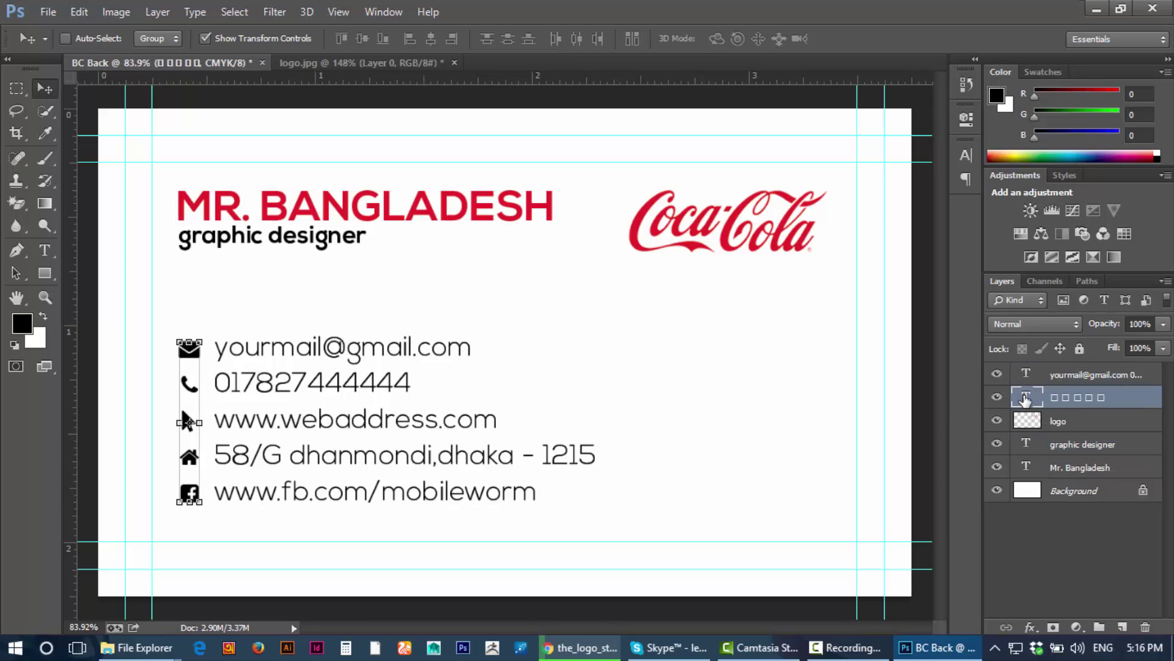
double_click(1025, 398)
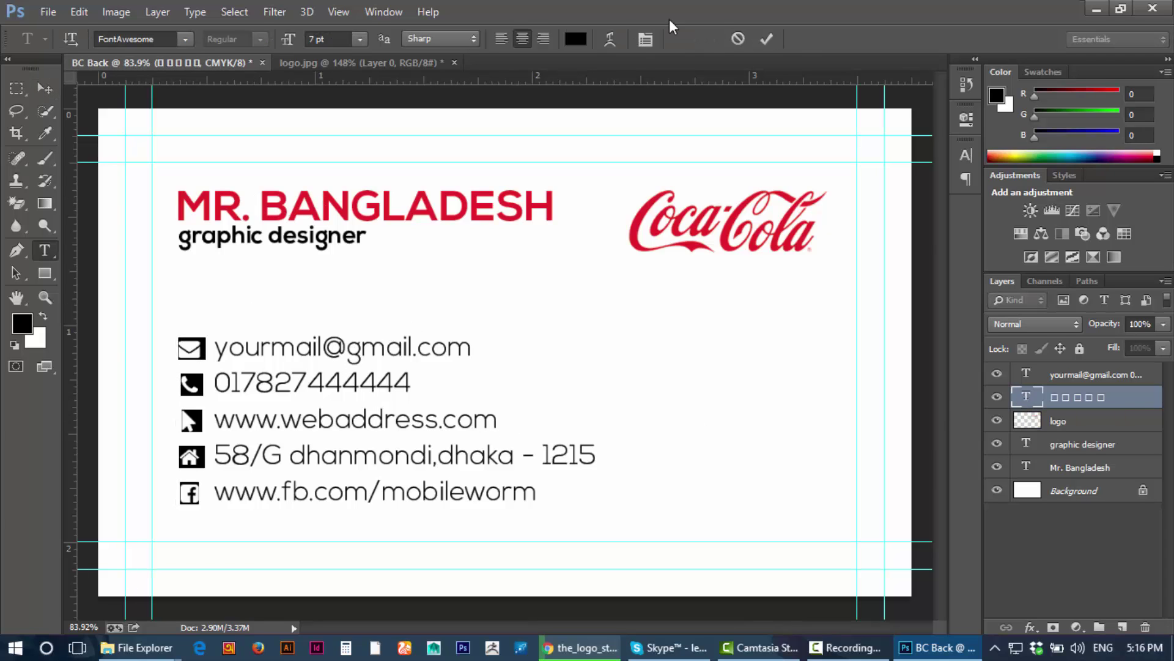
left_click(576, 39)
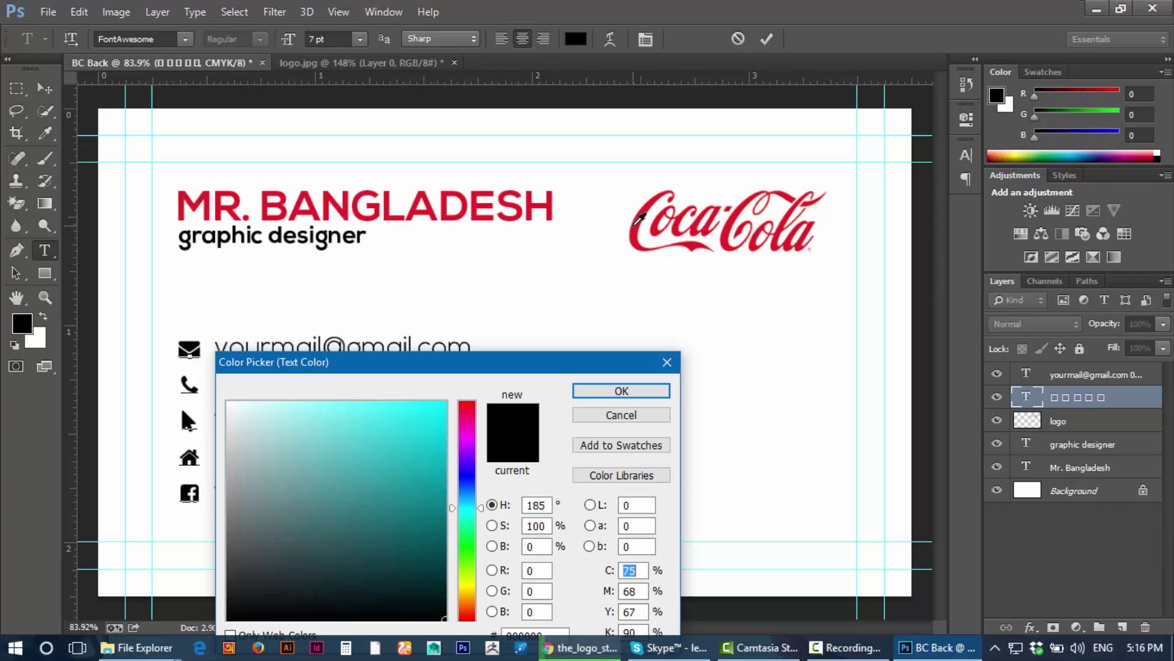
left_click(637, 221)
left_click(620, 390)
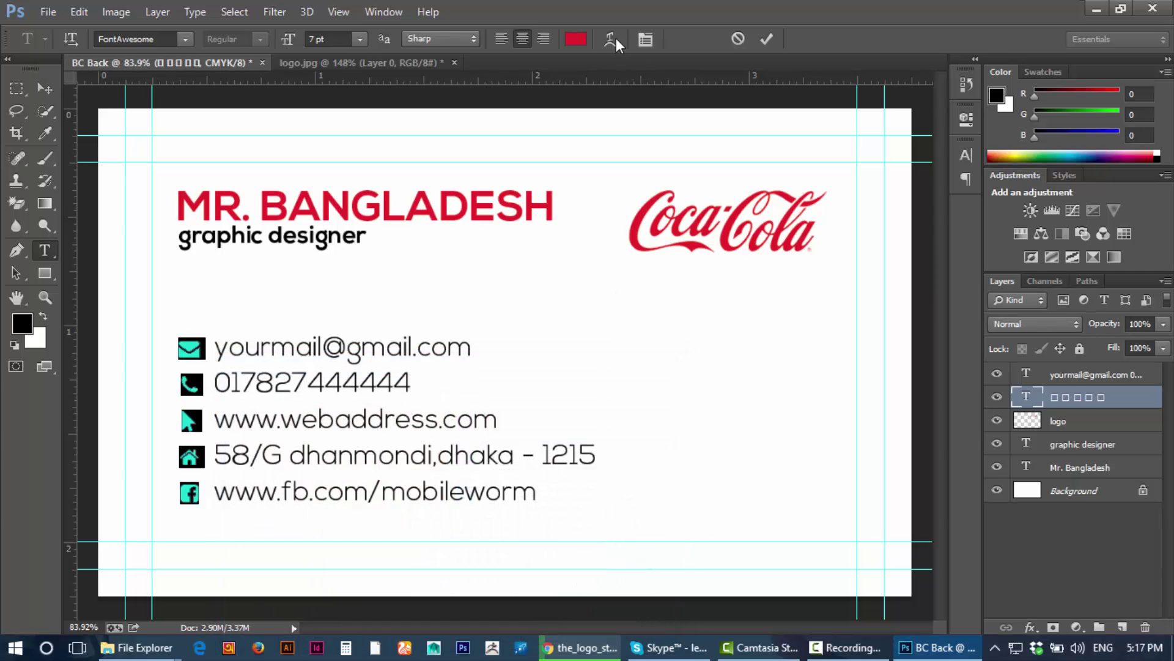
left_click(41, 85)
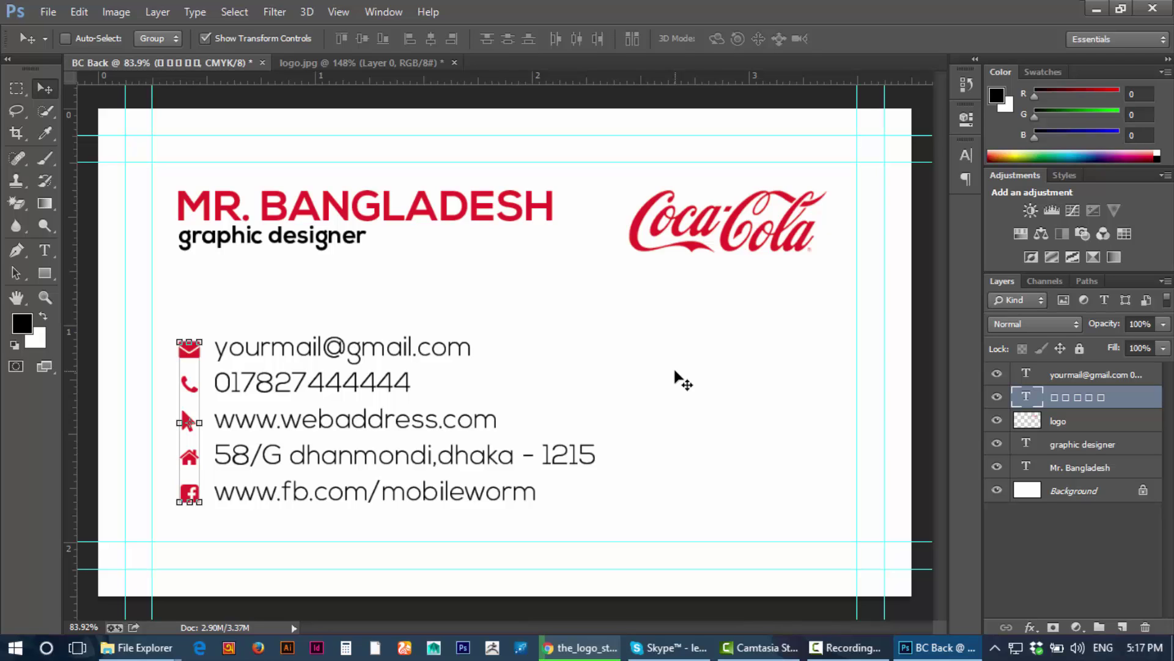
- Zoom around the card to check the red icons, then select the contact text layer
scroll(590, 379, "up", 2)
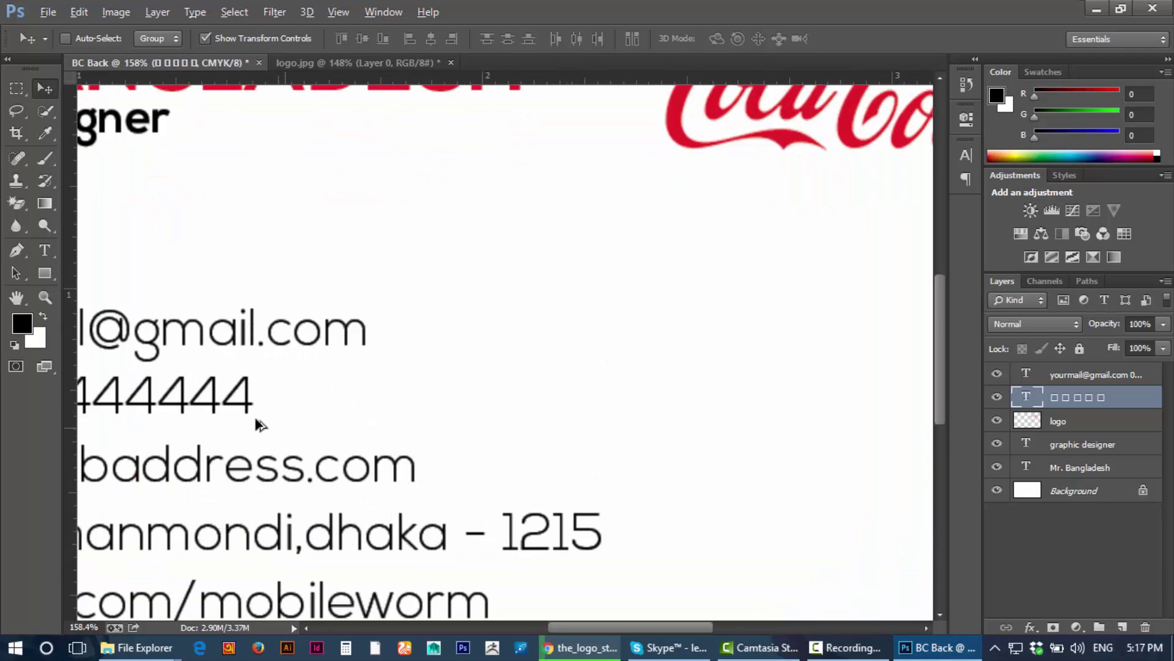
scroll(272, 350, "down", 1)
scroll(355, 288, "down", 2)
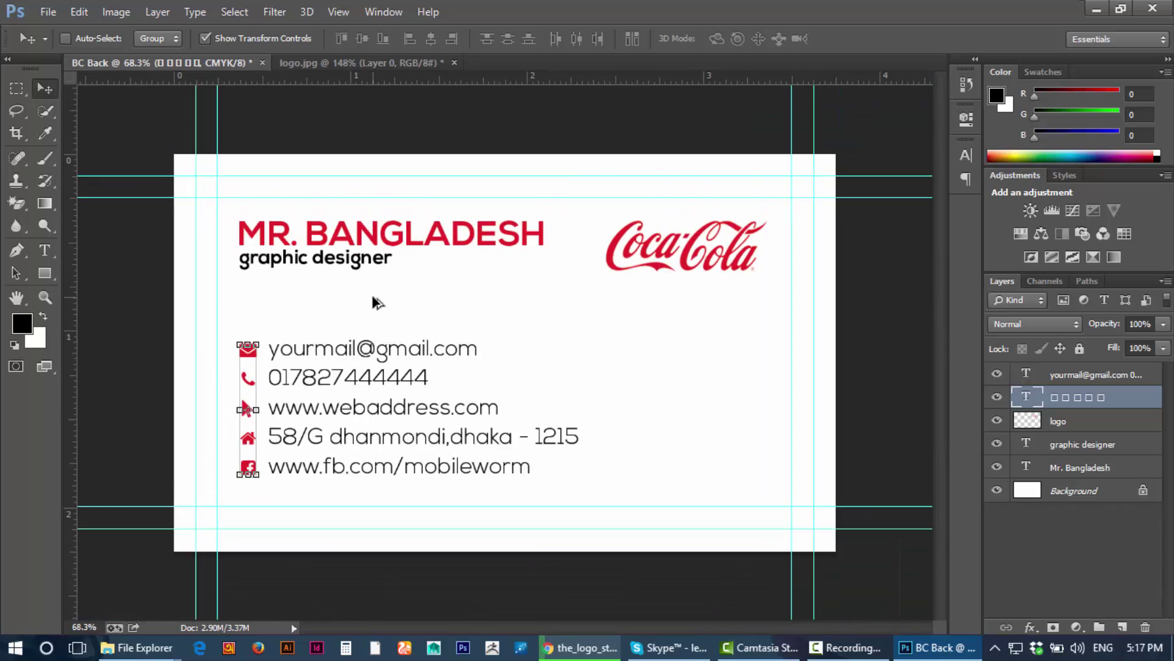
scroll(375, 302, "up", 1)
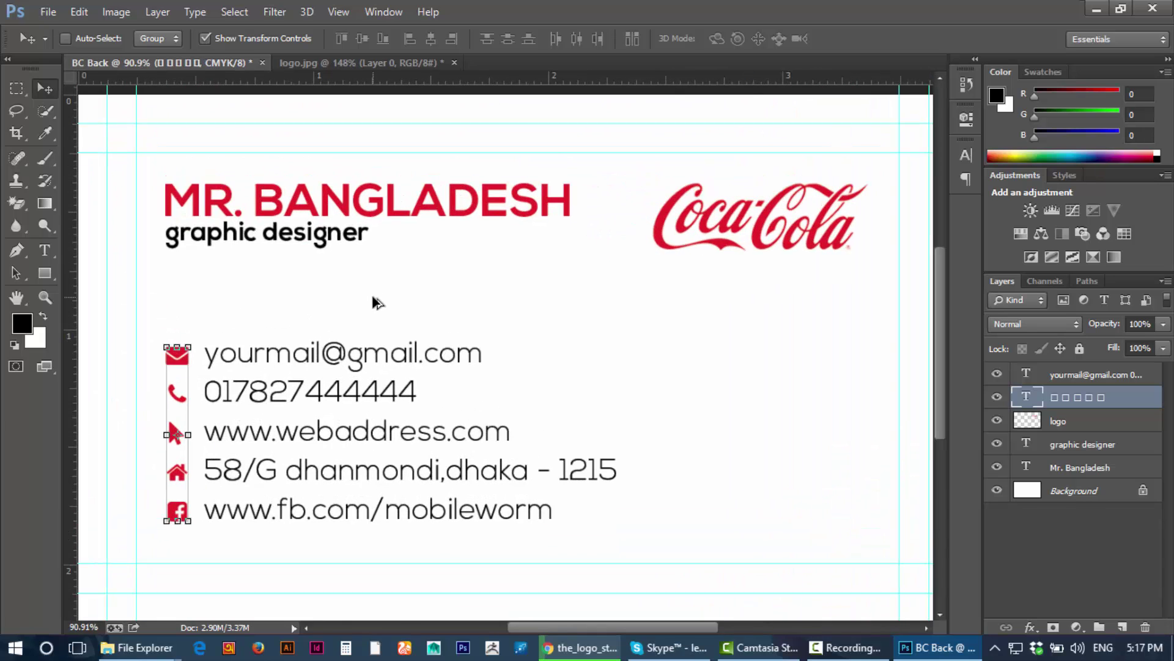
scroll(446, 333, "down", 1)
scroll(296, 440, "up", 1)
scroll(631, 400, "up", 1)
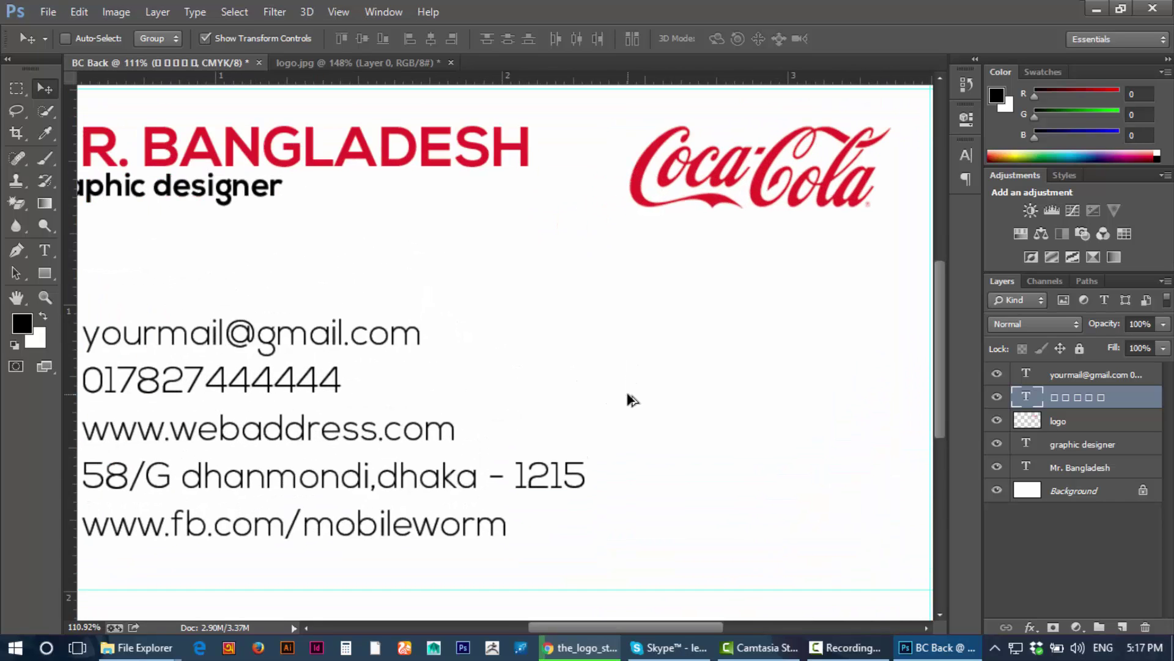
scroll(631, 400, "down", 1)
left_click(1051, 375)
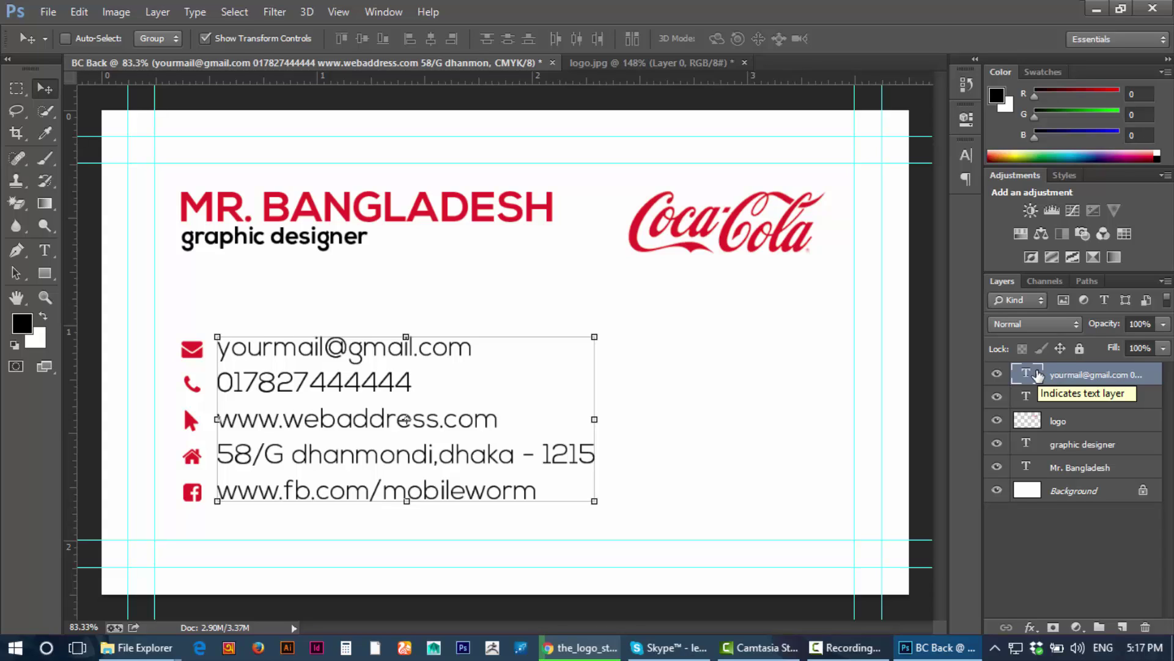
- Recolour the contact lines to light gray c0c0c0 and apply it
double_click(1038, 376)
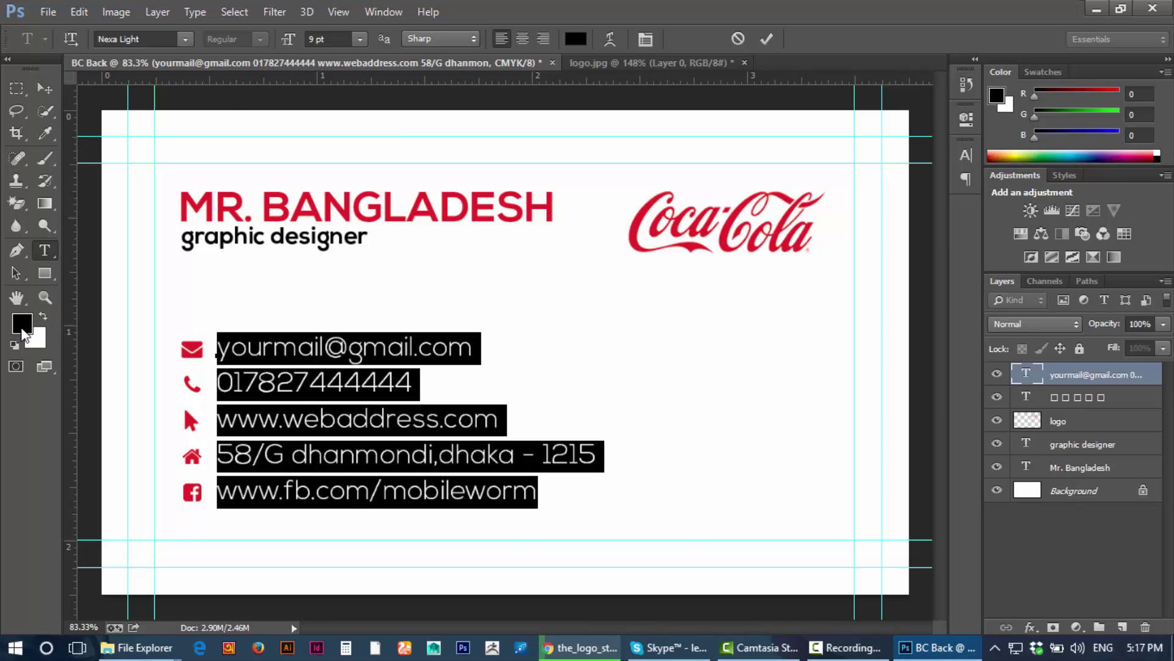
left_click(23, 332)
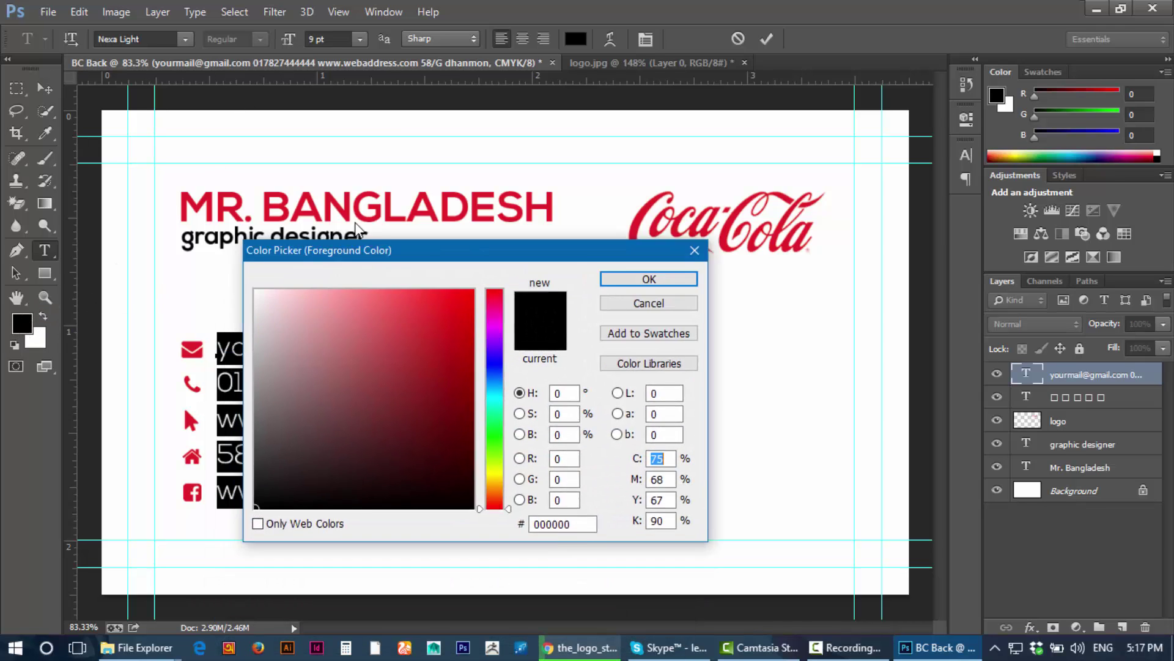
left_click_drag(358, 250, 397, 141)
left_click(296, 218)
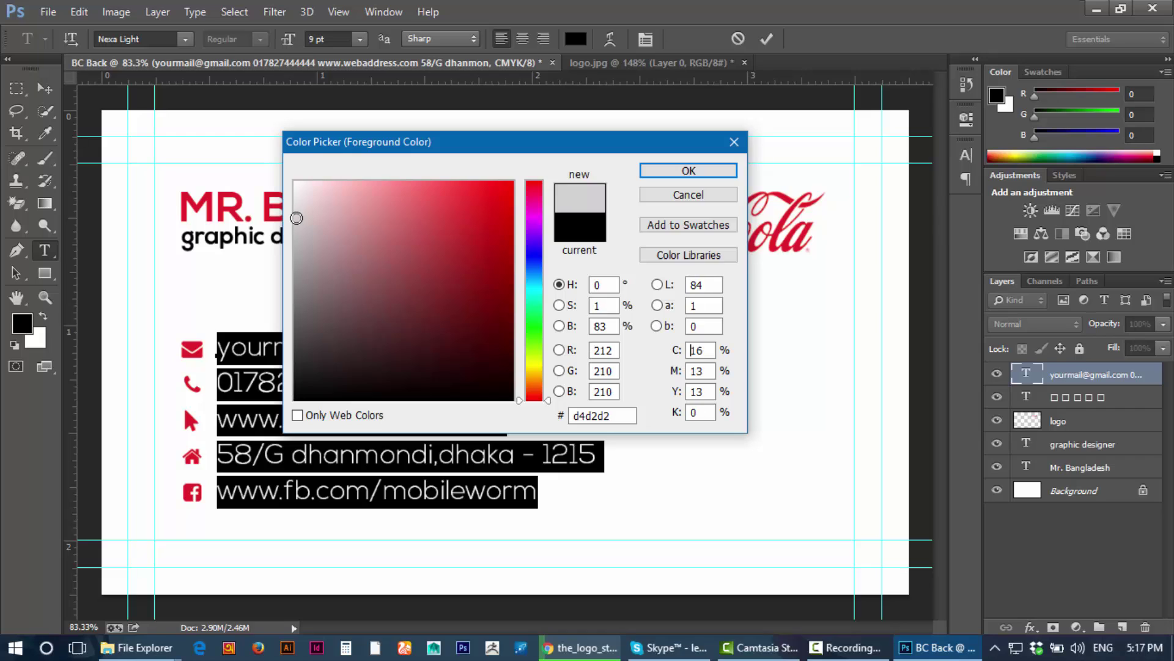
left_click(295, 222)
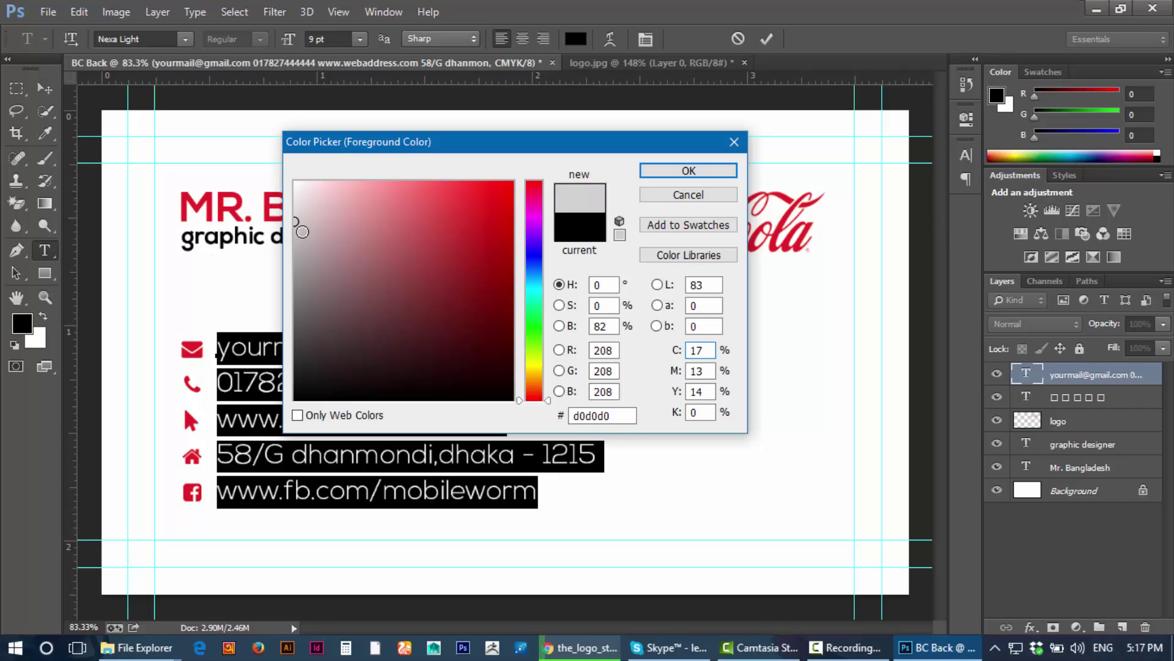
left_click(295, 249)
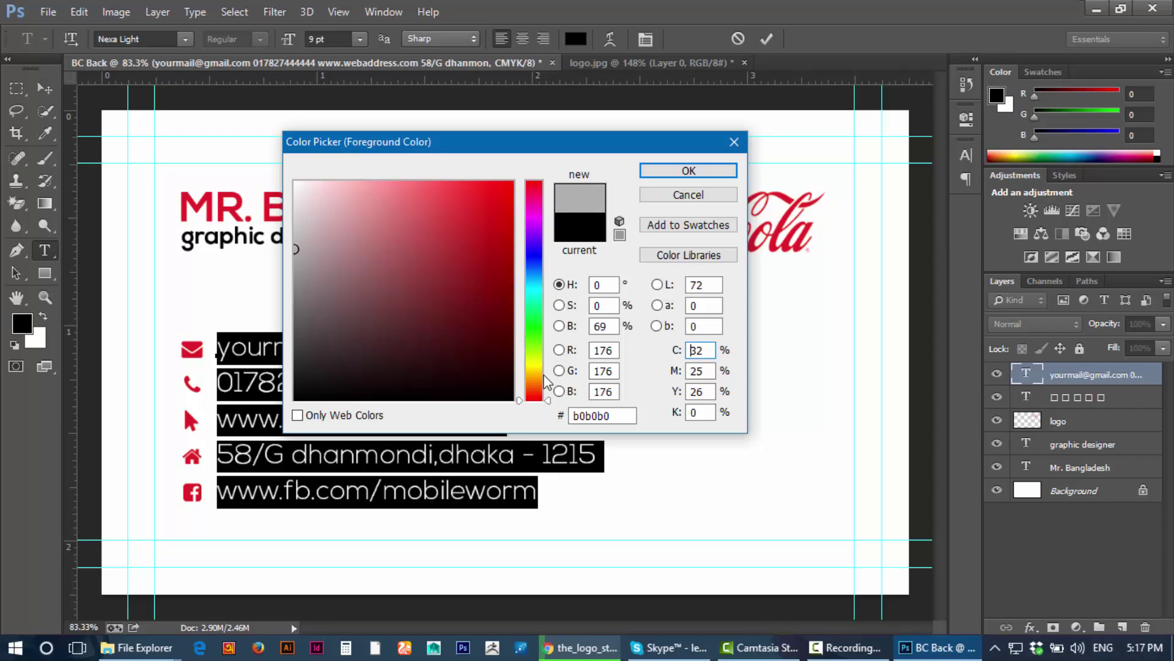
left_click(613, 416)
left_click(300, 262)
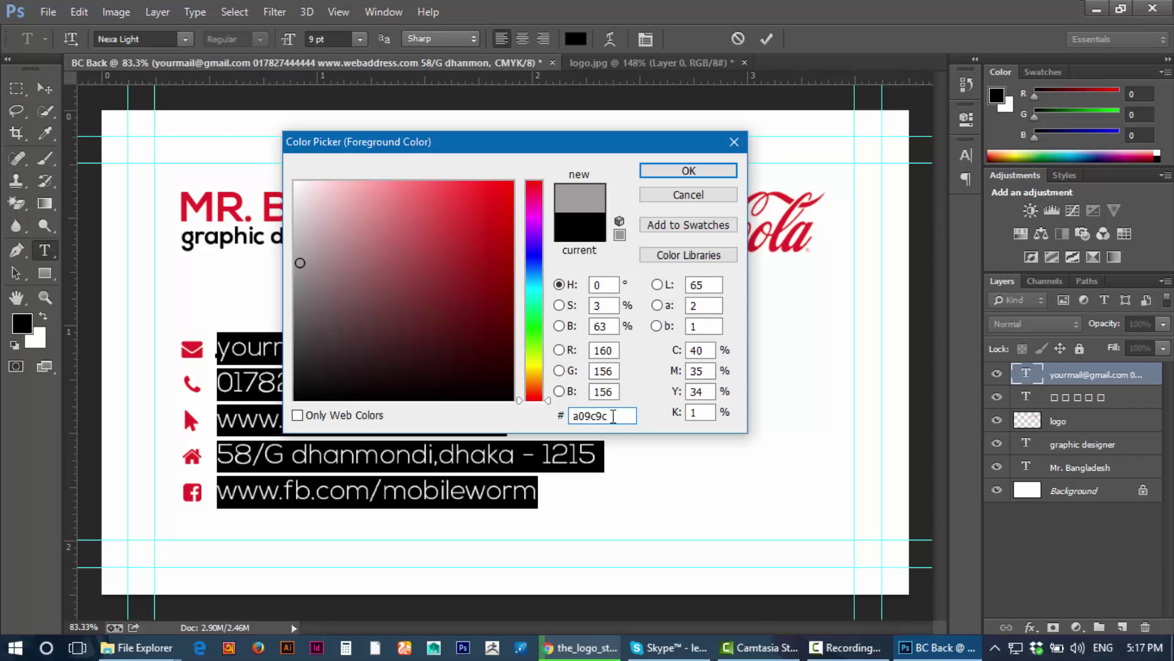
left_click_drag(296, 252, 291, 235)
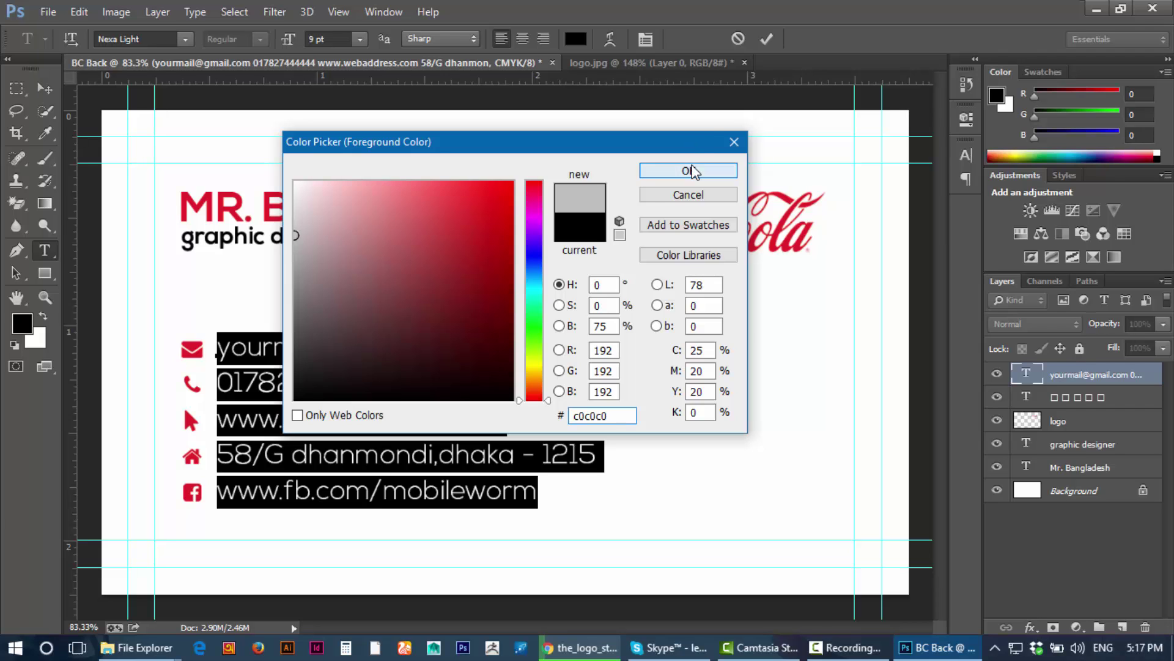
left_click(725, 169)
left_click(767, 39)
- Commit the contact text and zoom the view in on the card
key("ctrl+t")
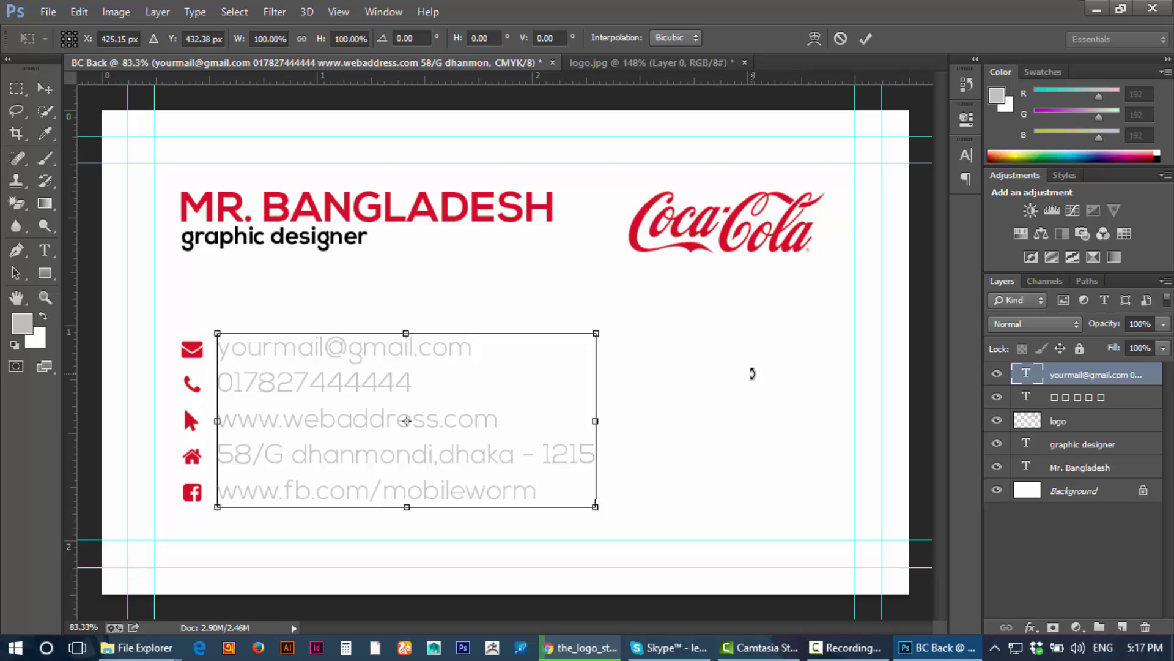
key("ctrl+0")
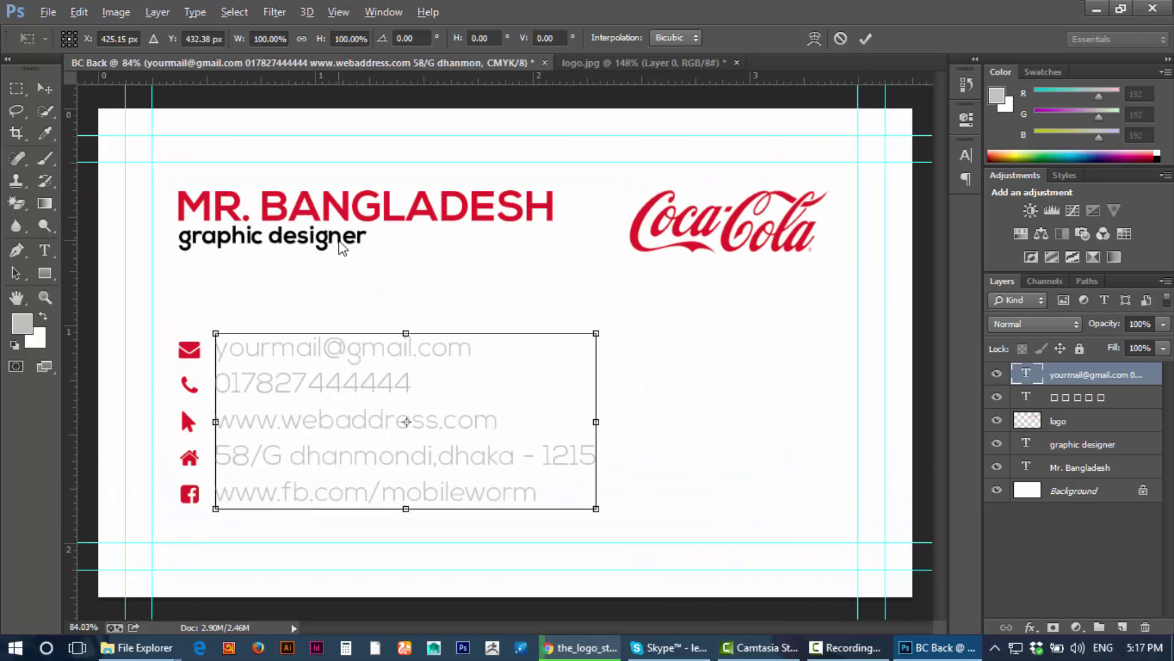
scroll(342, 246, "up", 1)
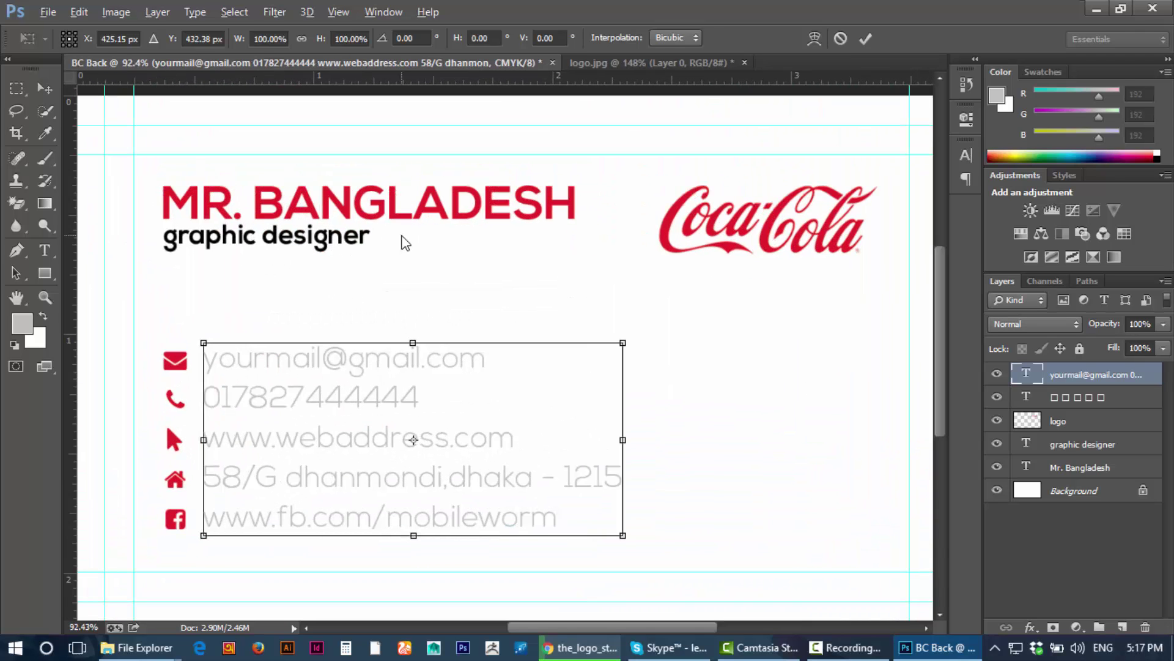
left_click(863, 40)
- Colour the graphic designer title with the gray sampled from the contact lines
left_click(1022, 439)
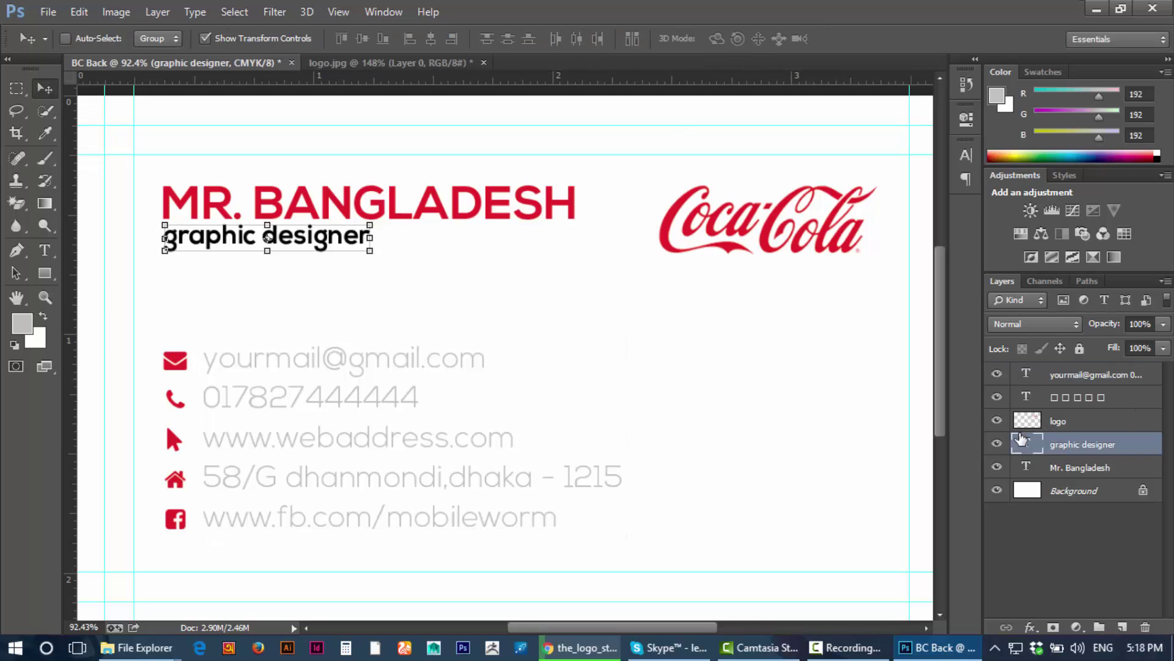
double_click(1025, 443)
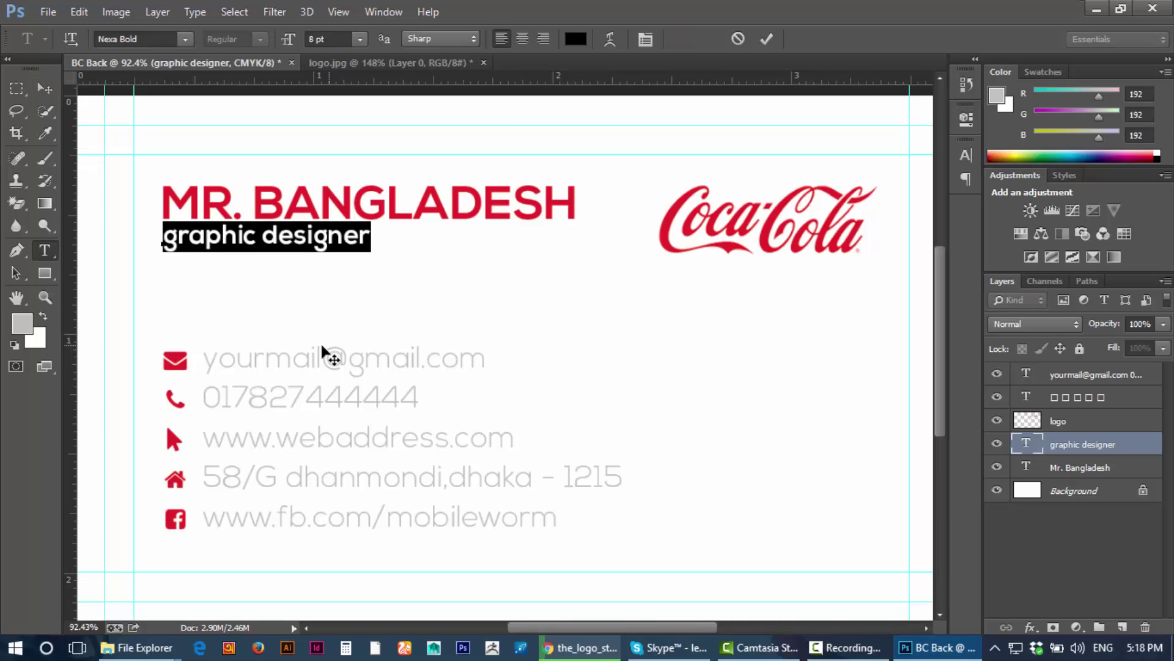
left_click(576, 38)
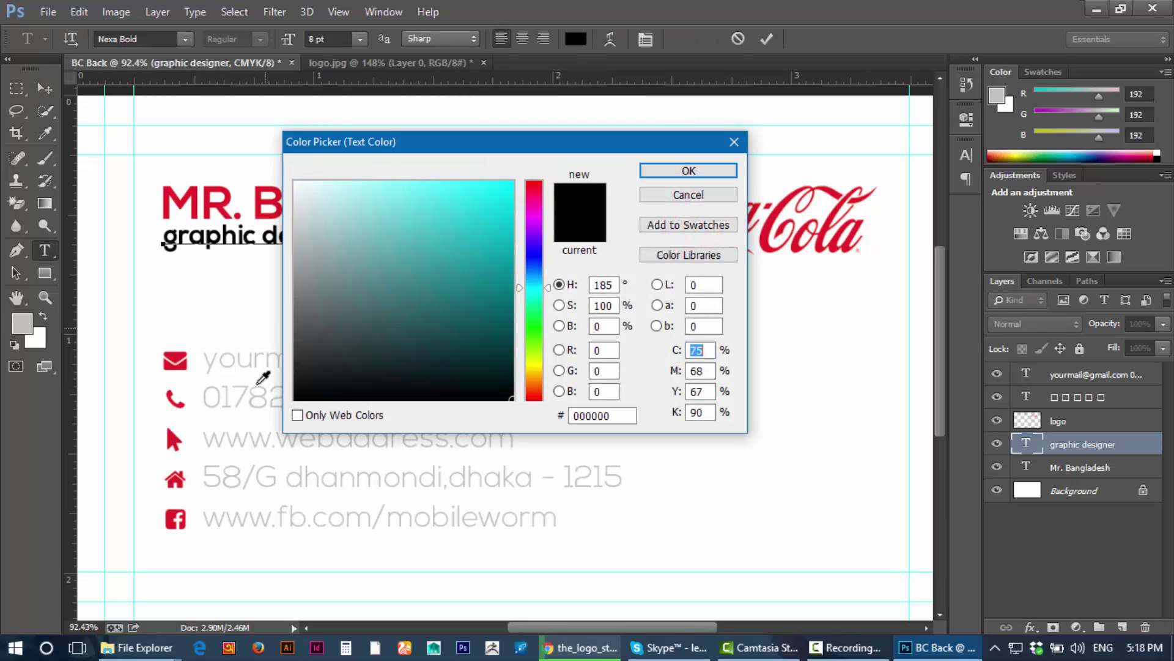
left_click(219, 391)
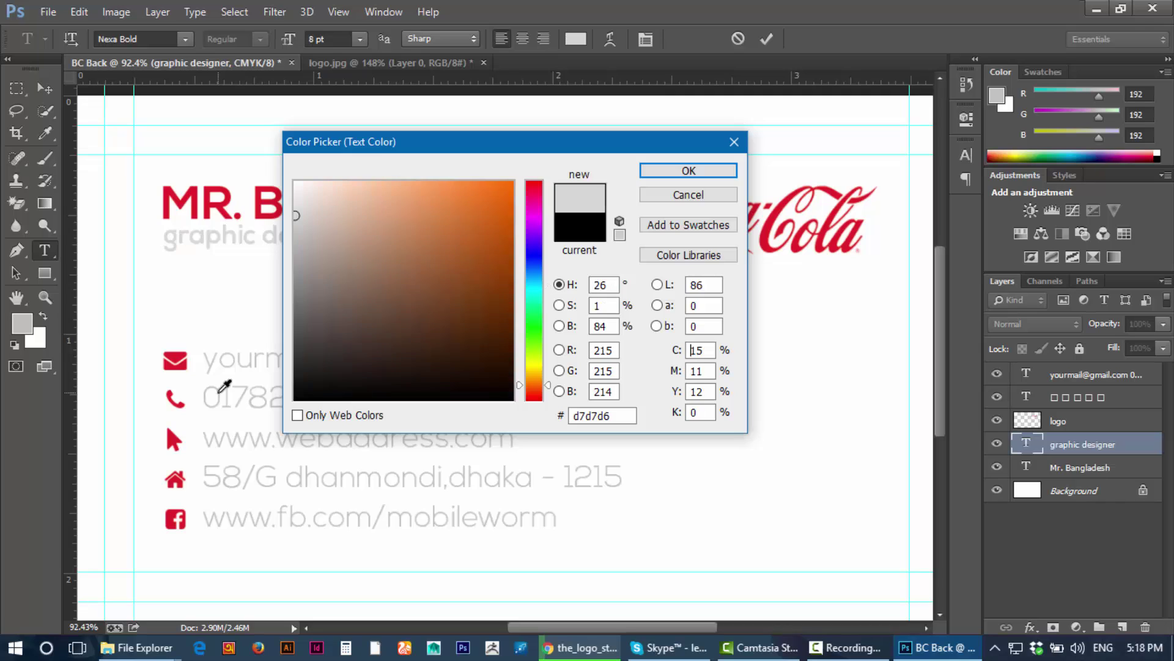
left_click(668, 176)
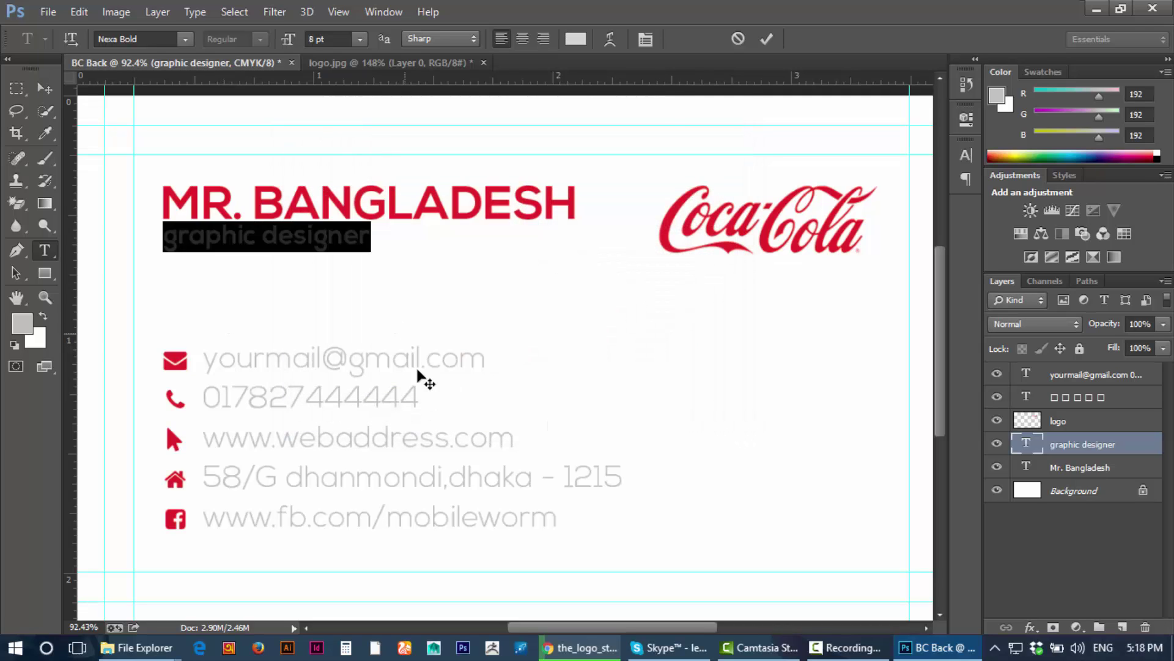
left_click(393, 231)
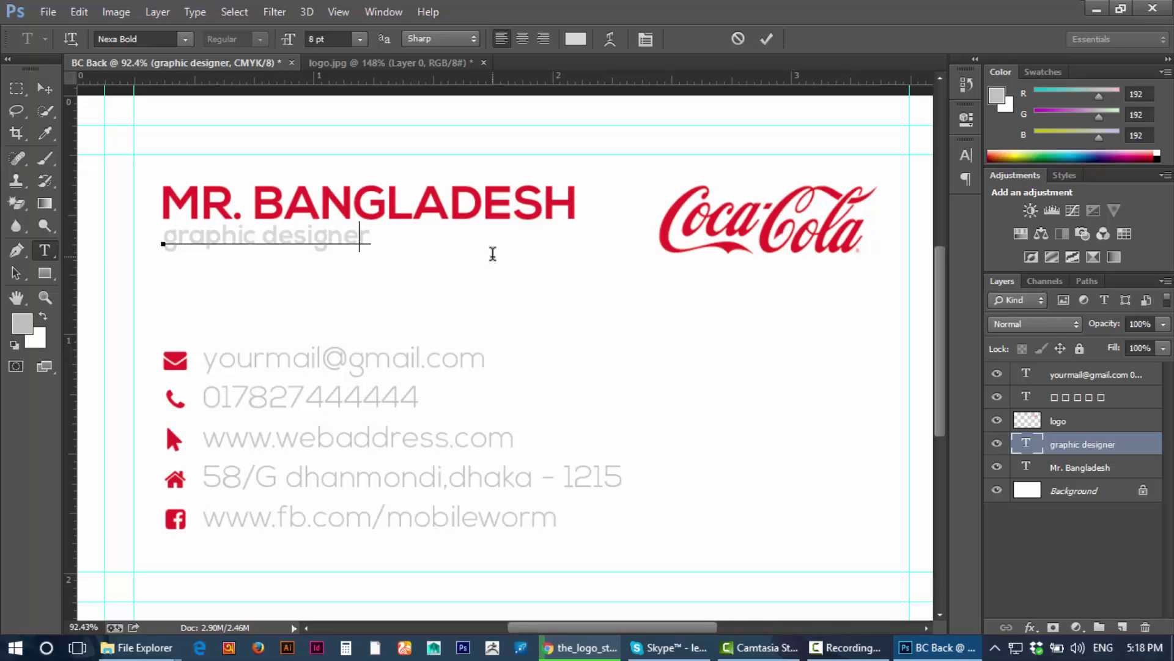
- Set the graphic designer title in Nexa Light and commit the edit
left_click_drag(370, 236, 137, 234)
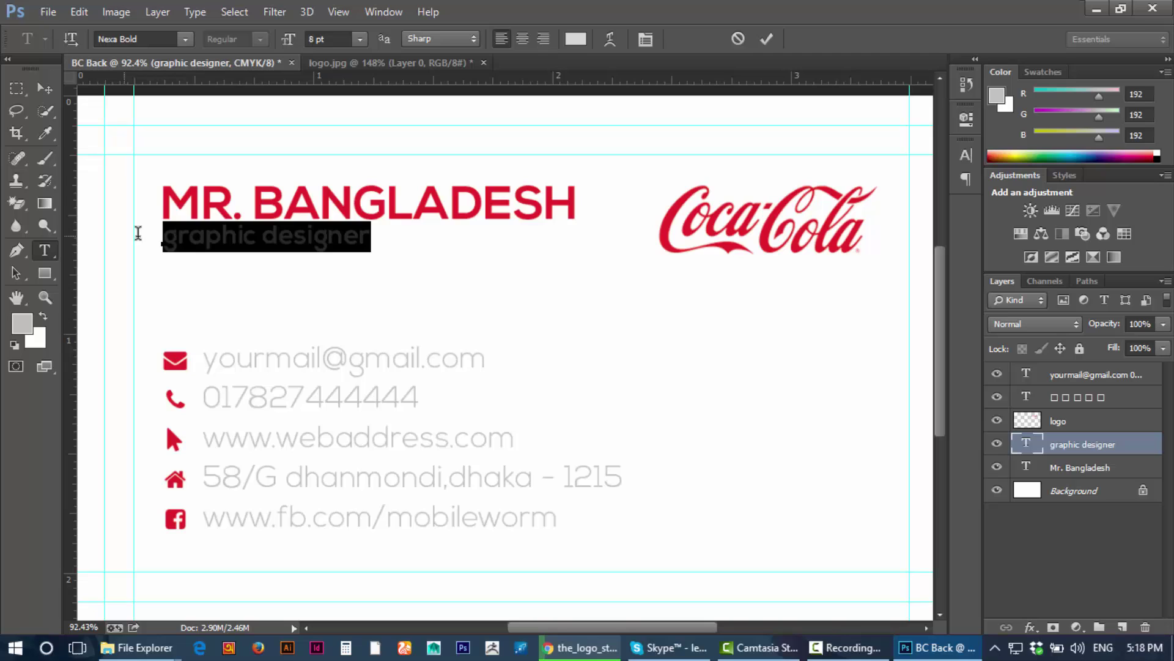
left_click(185, 38)
left_click(131, 74)
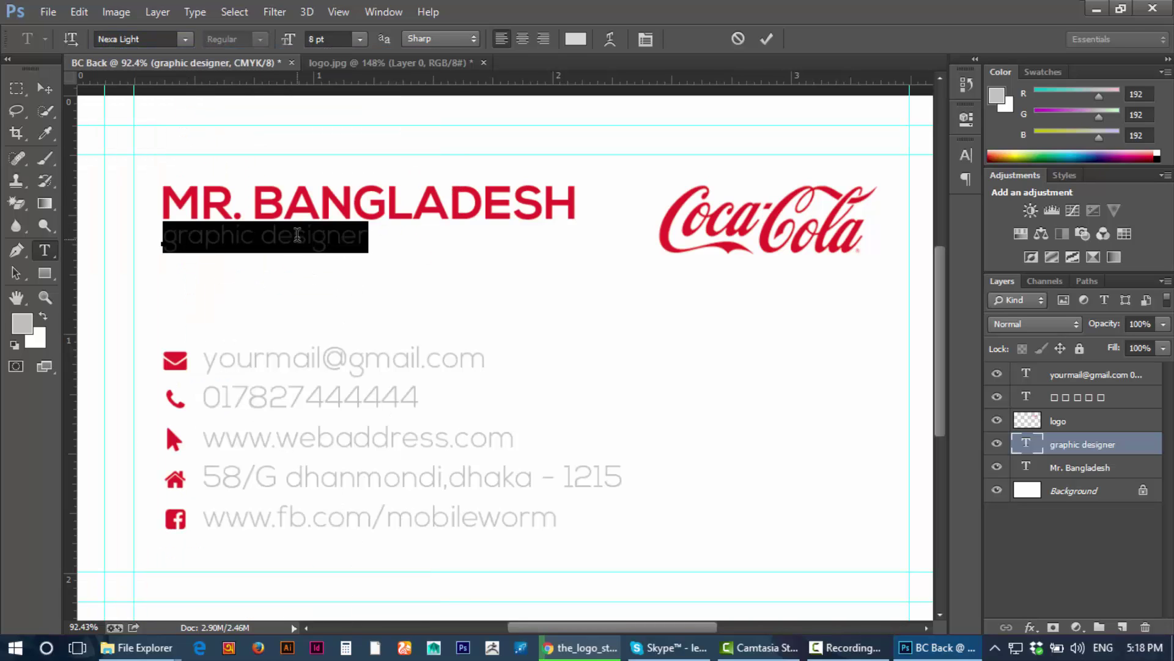
left_click(297, 235)
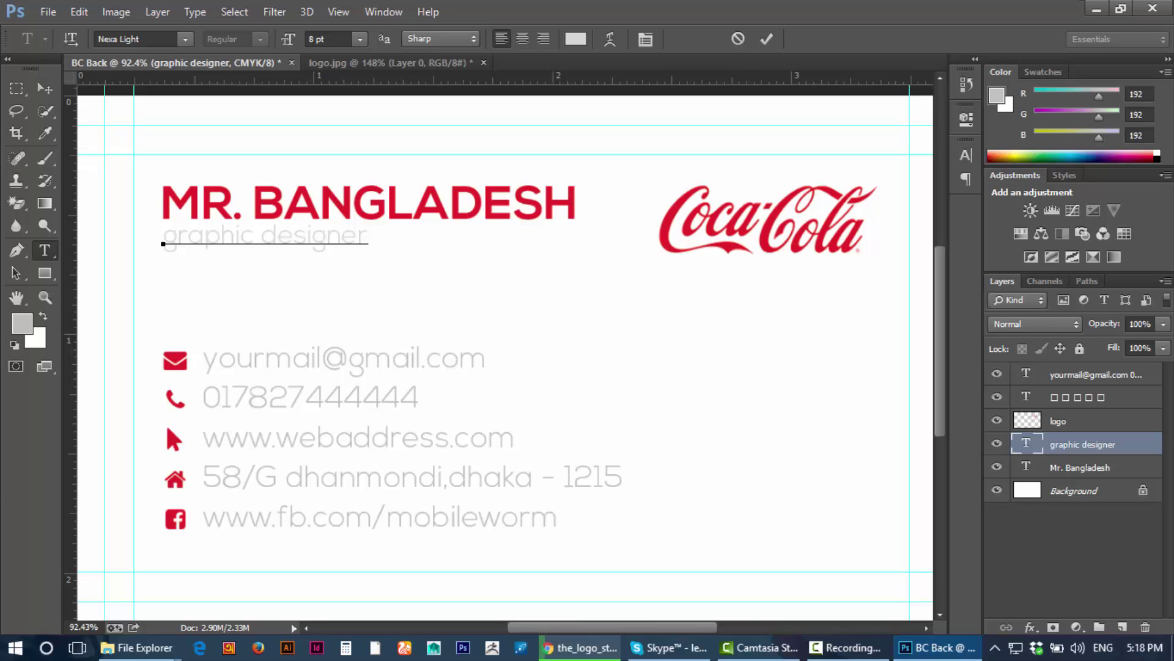
left_click(765, 39)
key("v")
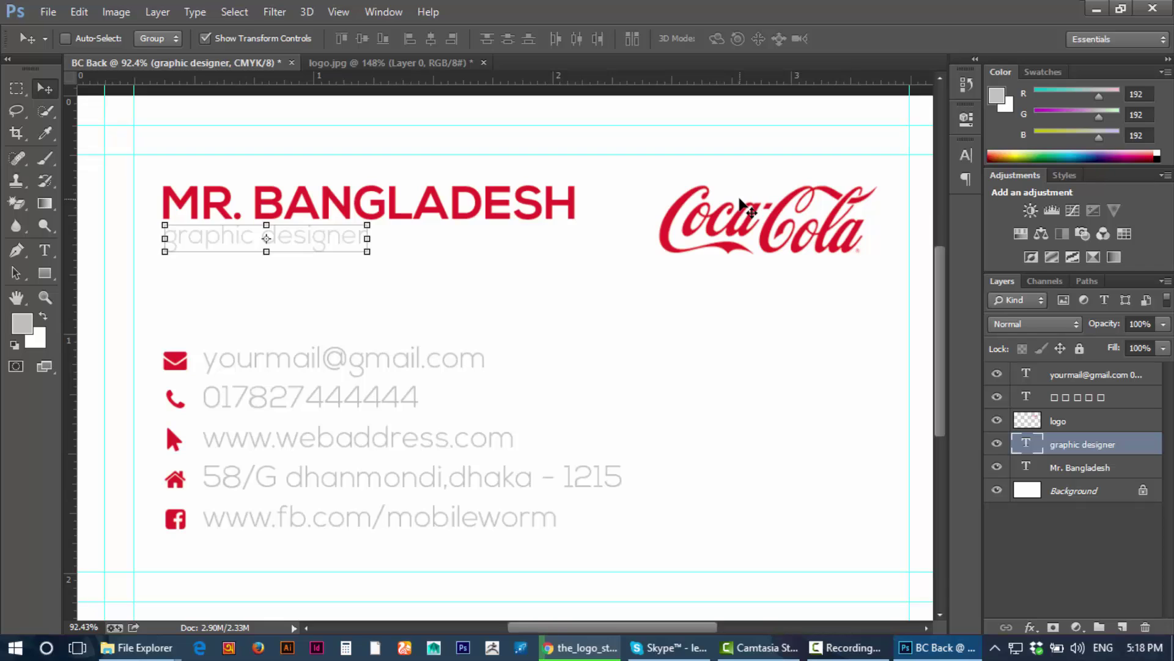
- Sample the name's red in the foreground colour picker, then close it without applying
scroll(609, 249, "down", 3)
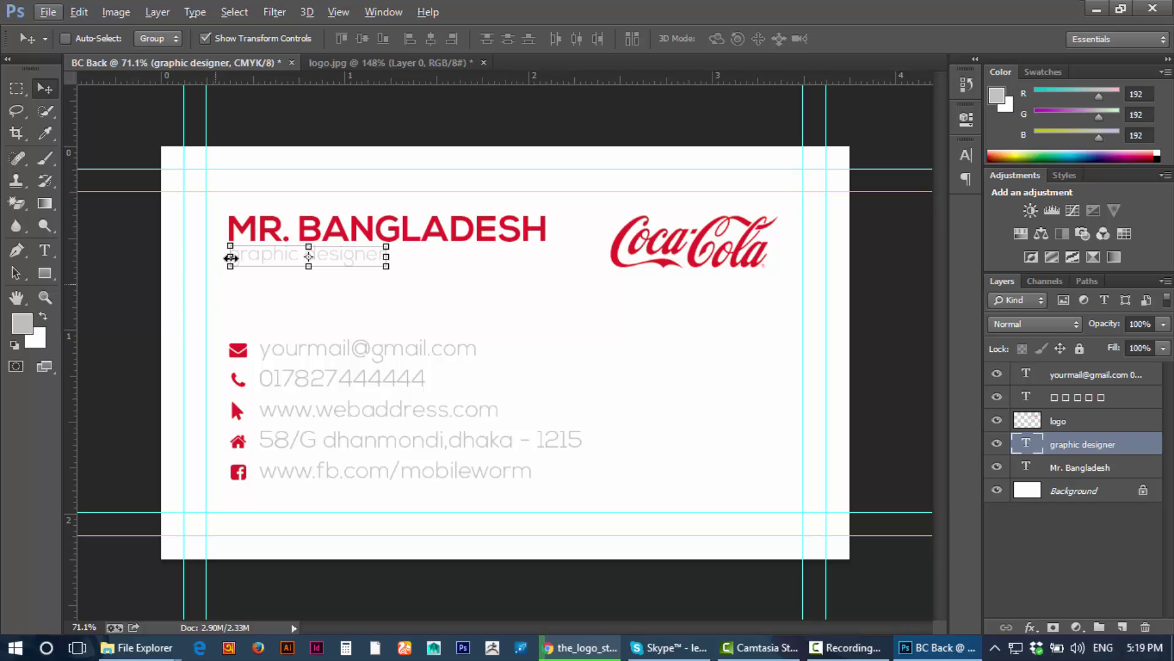
left_click(25, 325)
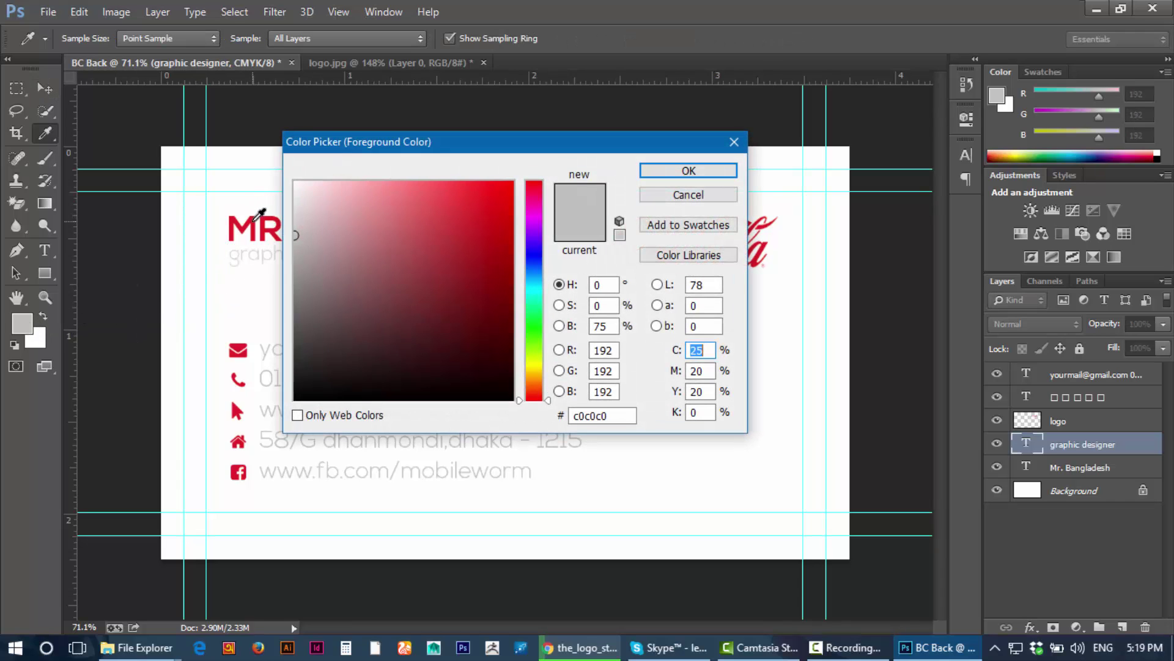
left_click(256, 220)
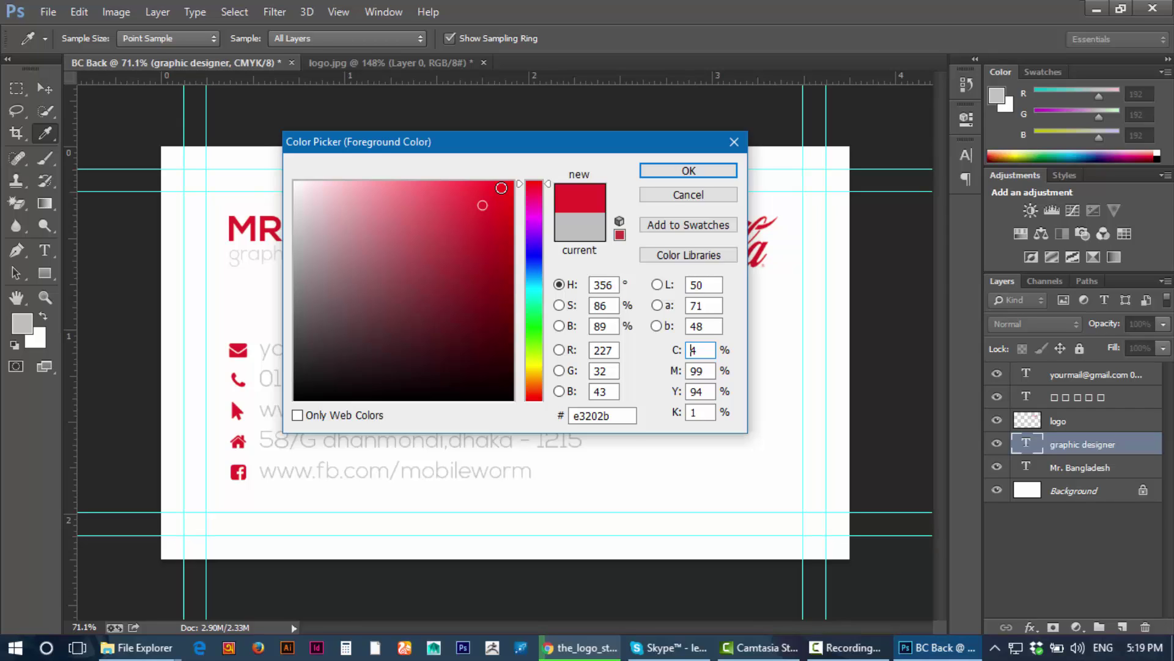
left_click_drag(549, 182, 537, 167)
left_click_drag(487, 205, 519, 174)
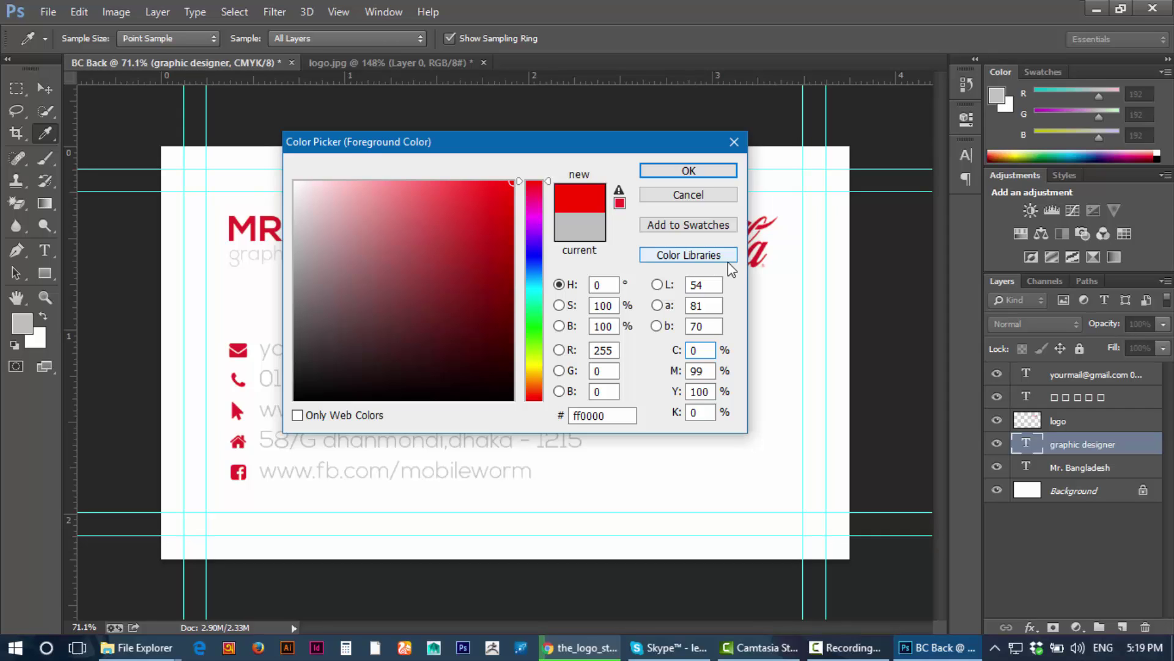
left_click(740, 145)
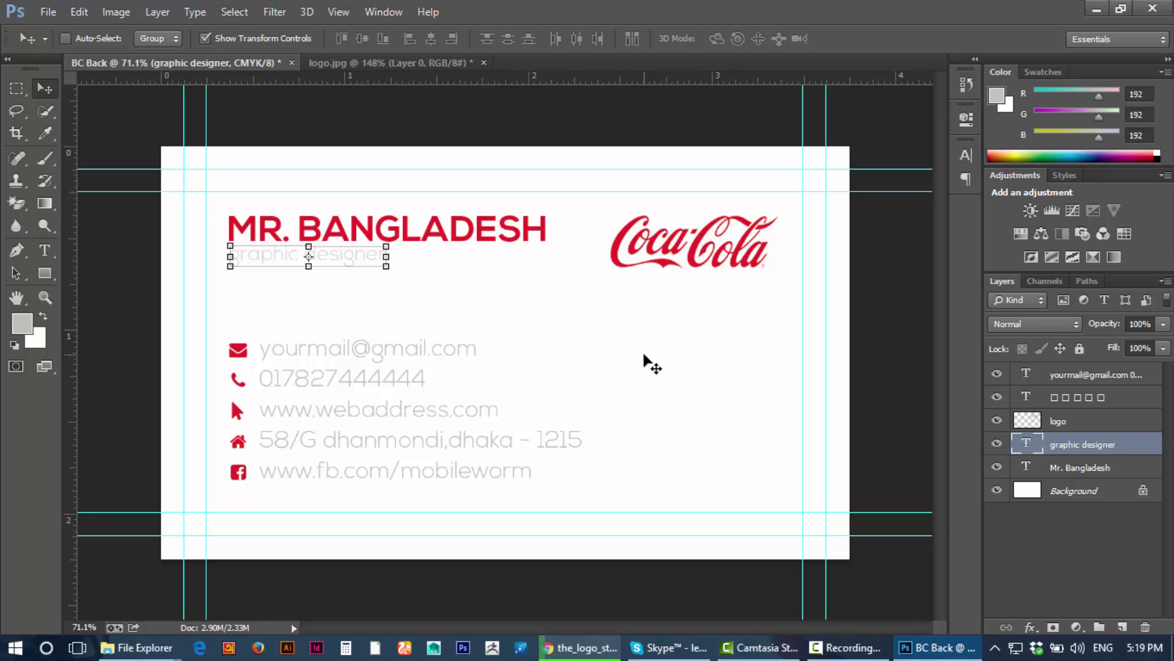
- Drag the Coca-Cola logo to the card's top left over the name, then hide its layer
scroll(652, 364, "up", 1)
scroll(649, 362, "down", 1)
scroll(650, 362, "up", 1)
scroll(648, 360, "down", 1)
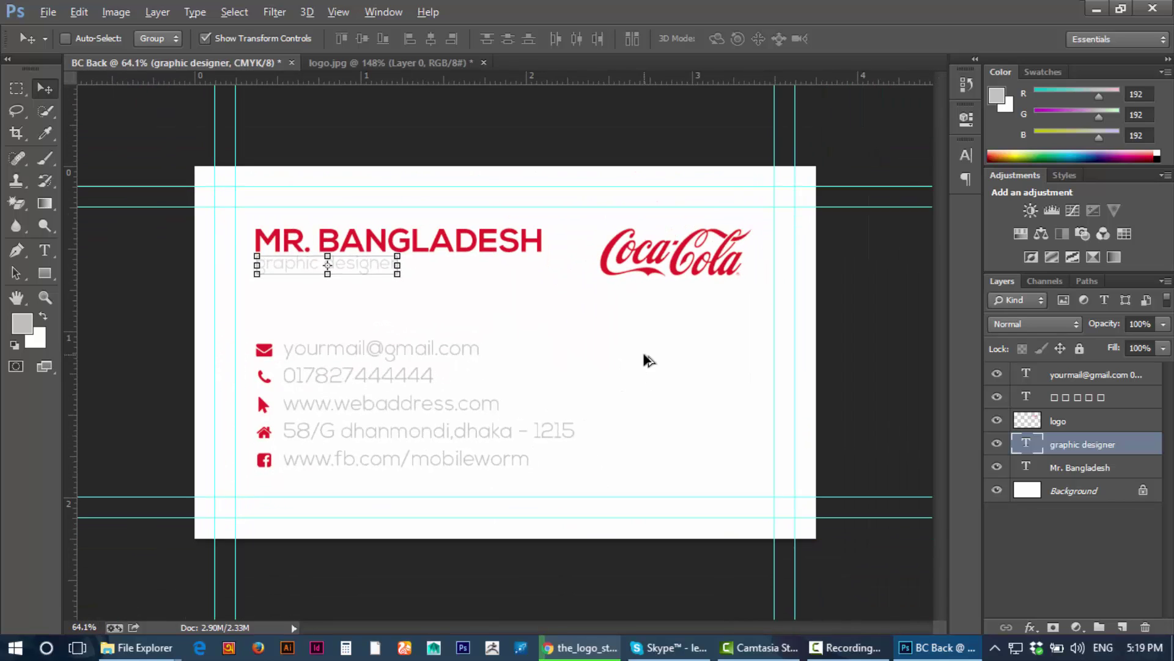
scroll(648, 360, "up", 1)
scroll(649, 360, "down", 1)
scroll(648, 360, "up", 1)
scroll(648, 359, "down", 1)
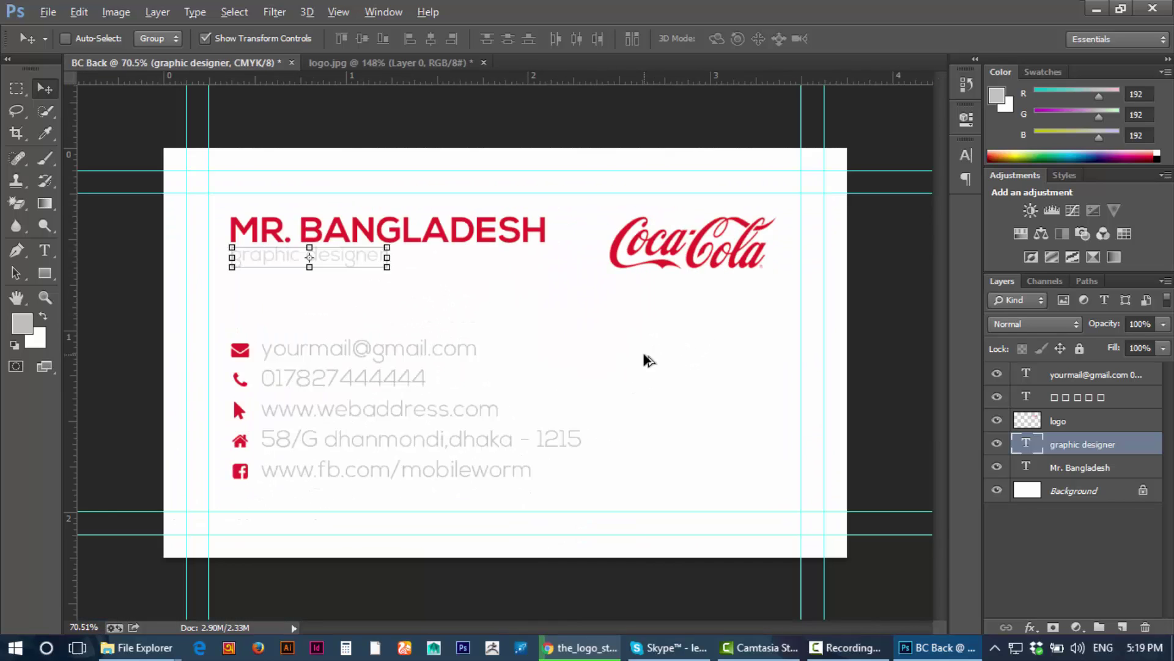
scroll(645, 356, "up", 1)
scroll(646, 356, "down", 1)
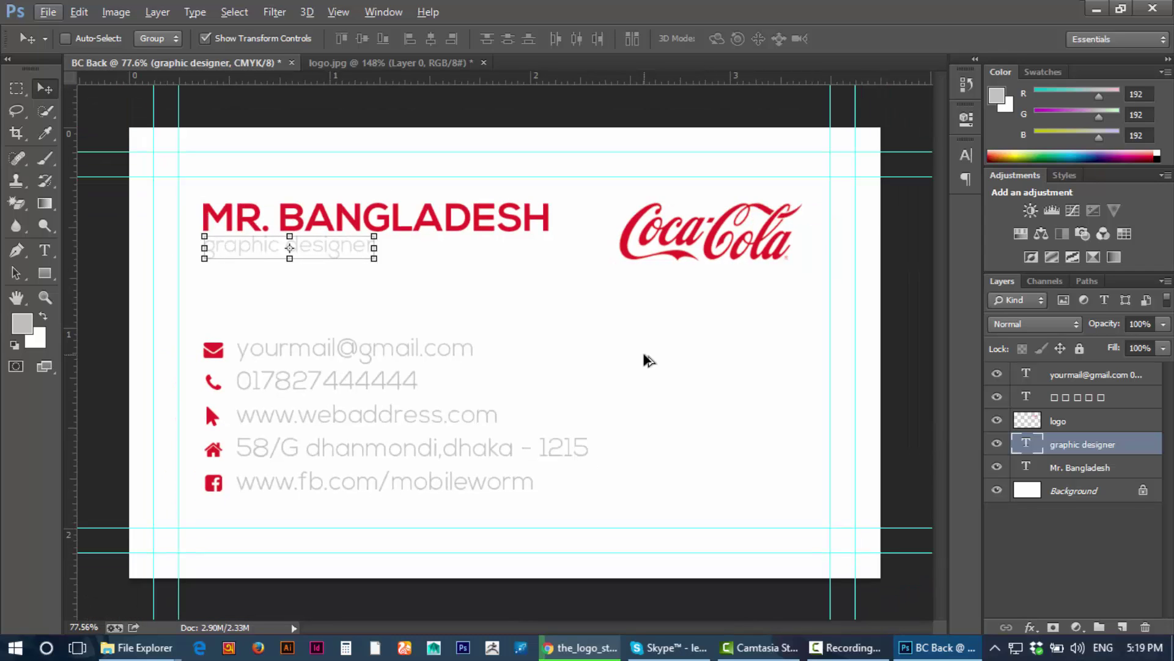
scroll(649, 360, "up", 1)
scroll(648, 360, "down", 1)
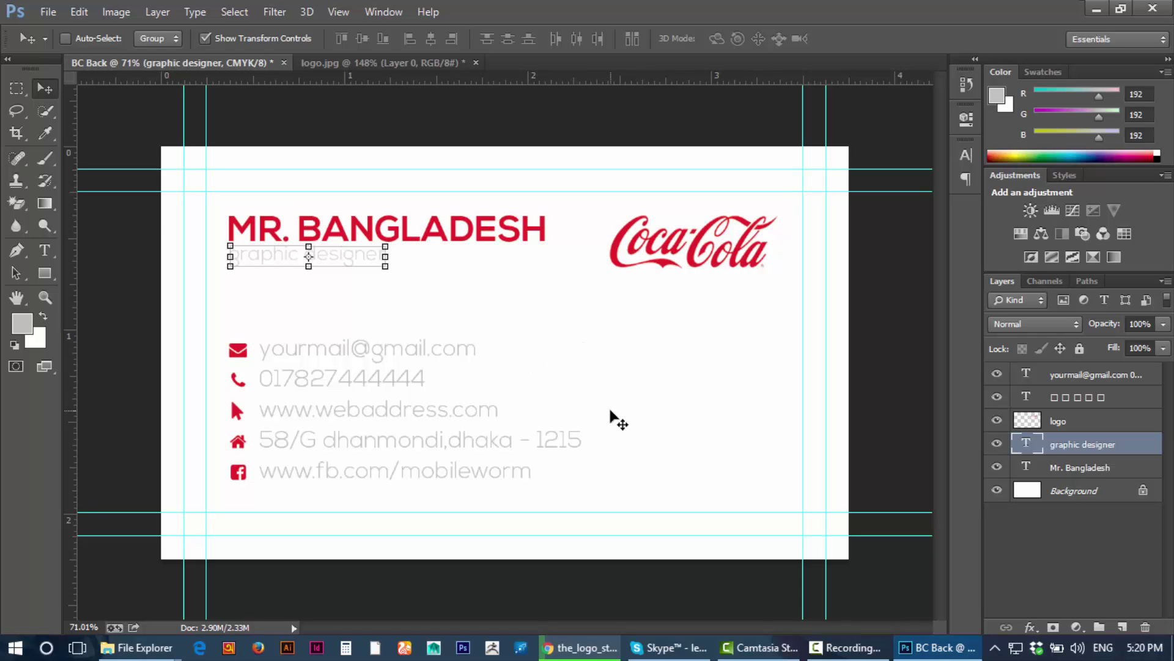
scroll(612, 415, "up", 1)
scroll(614, 416, "down", 1)
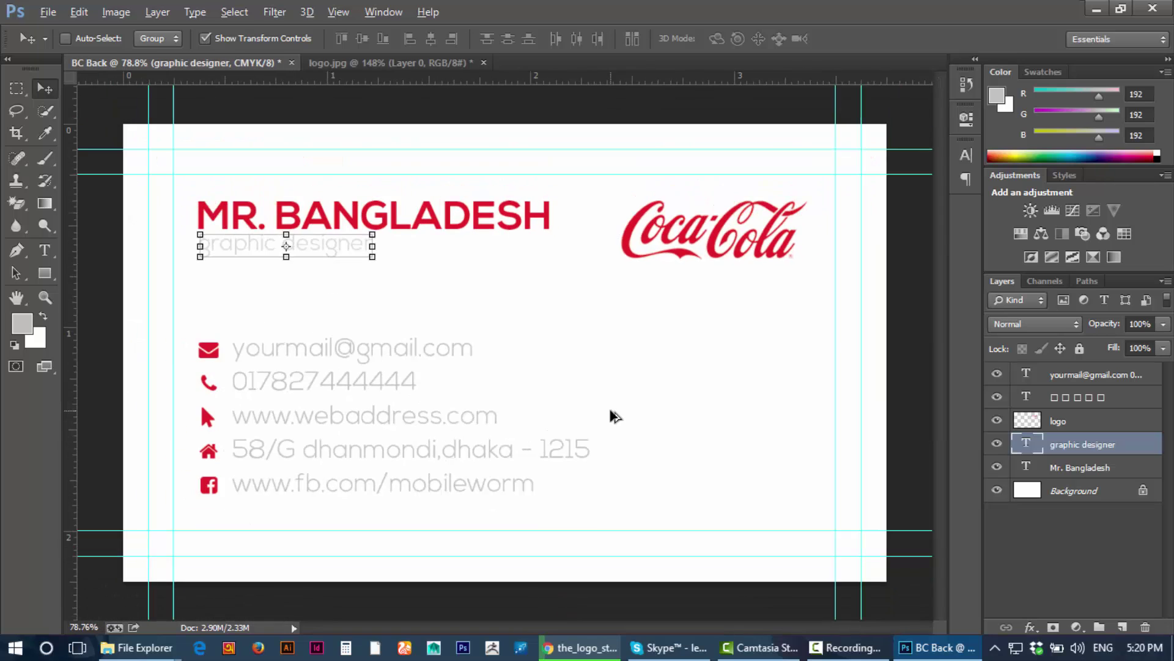
left_click(1082, 493)
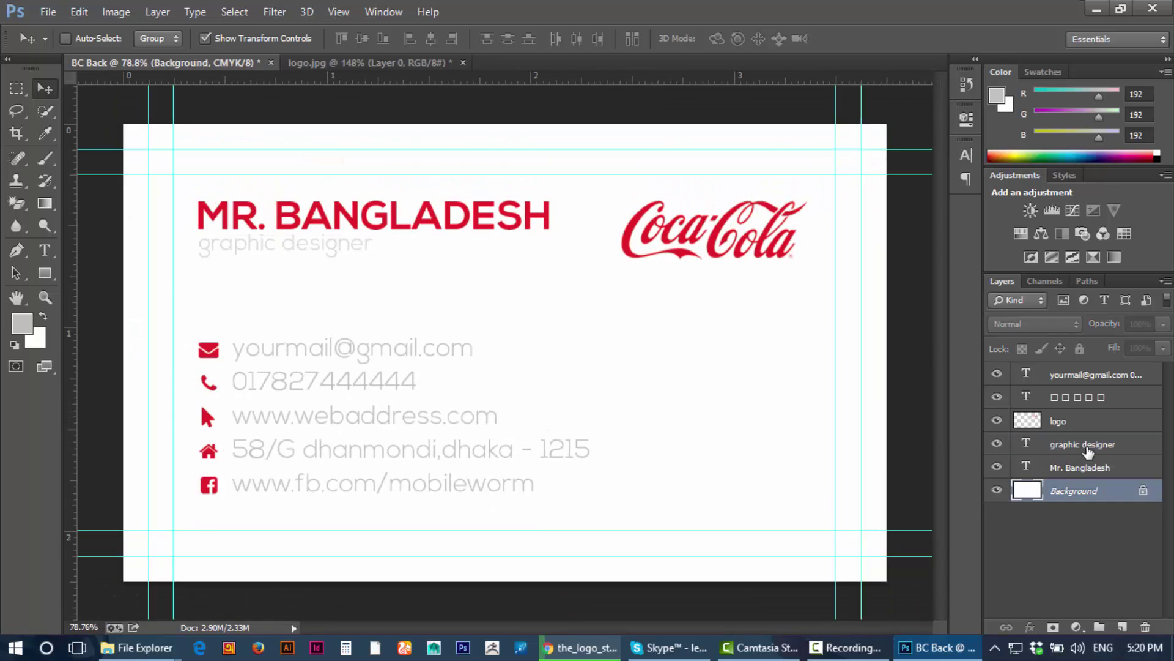
left_click(1087, 446)
left_click(1074, 419)
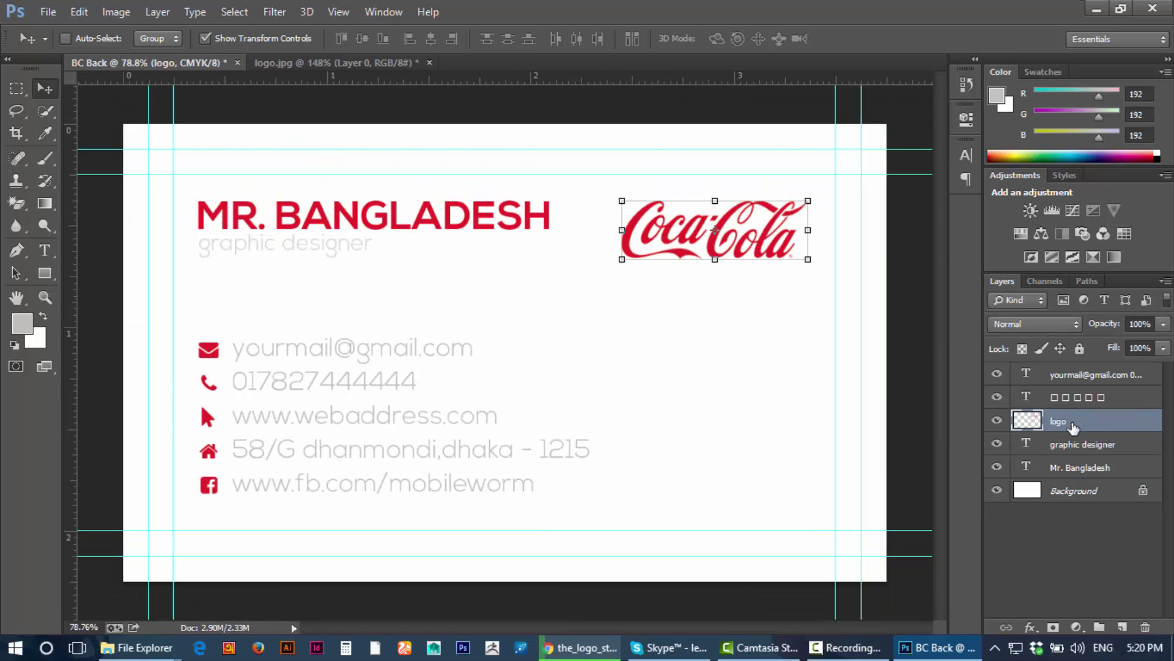
left_click(1069, 446)
left_click(1073, 398)
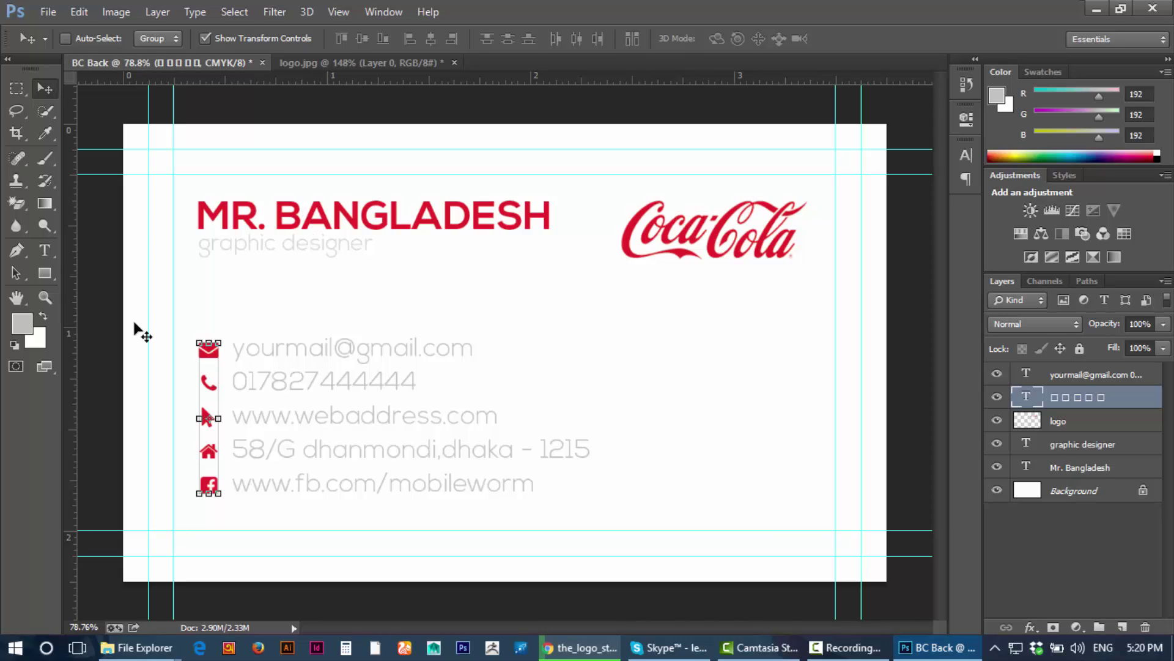
left_click(1081, 378)
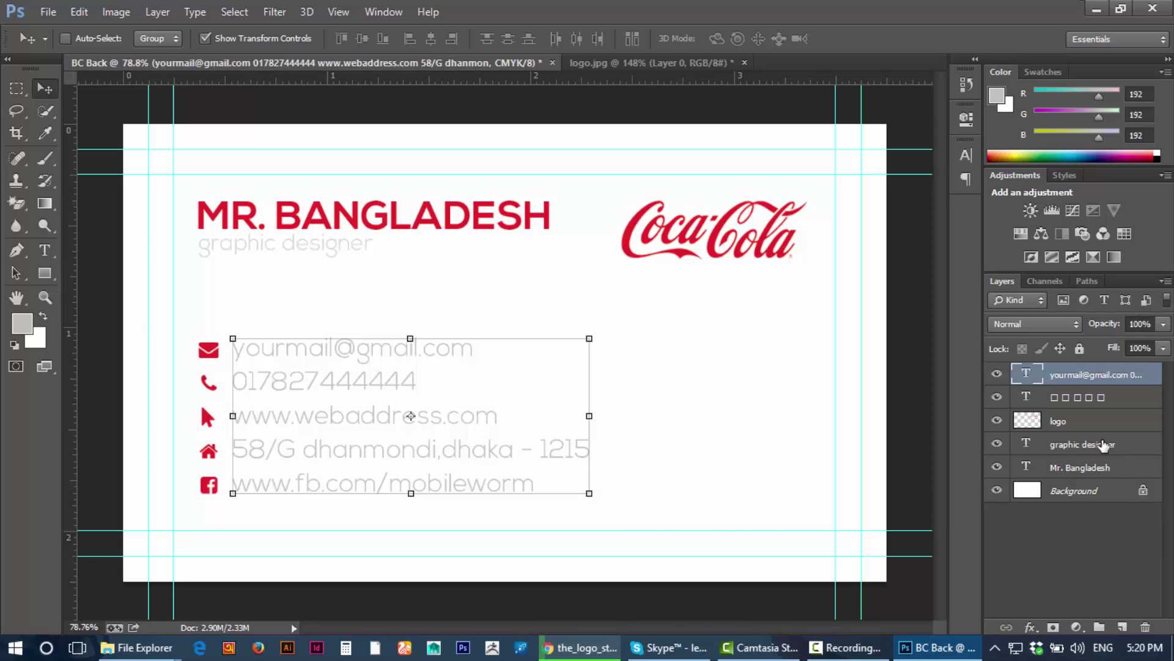
left_click(1075, 421)
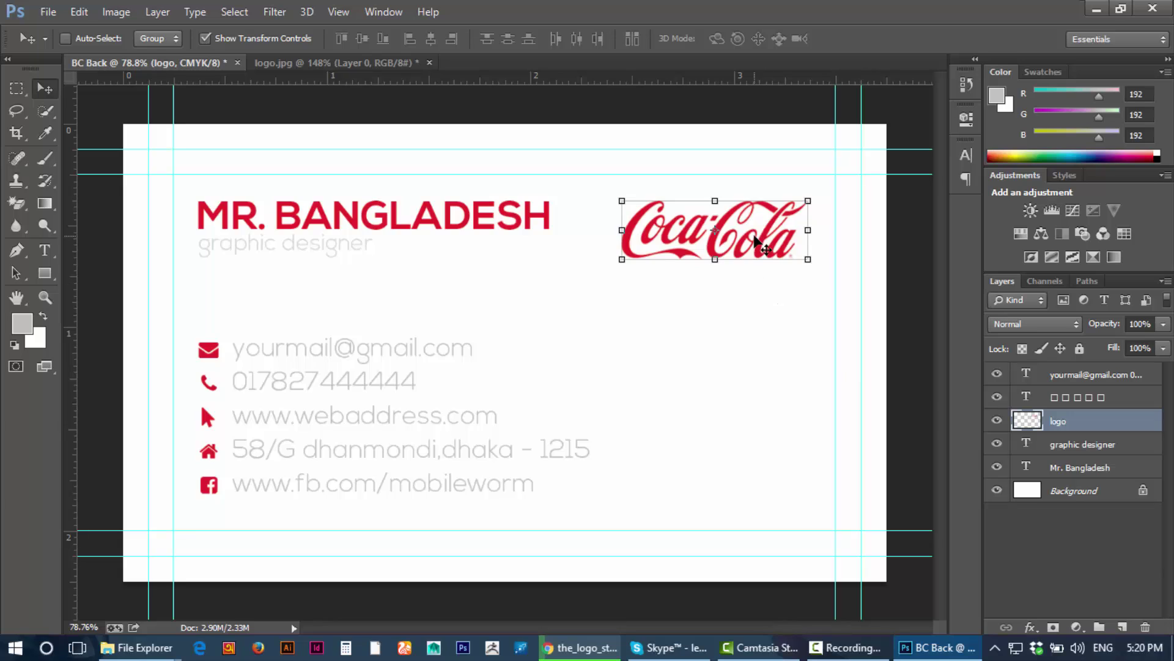
left_click_drag(758, 229, 330, 230)
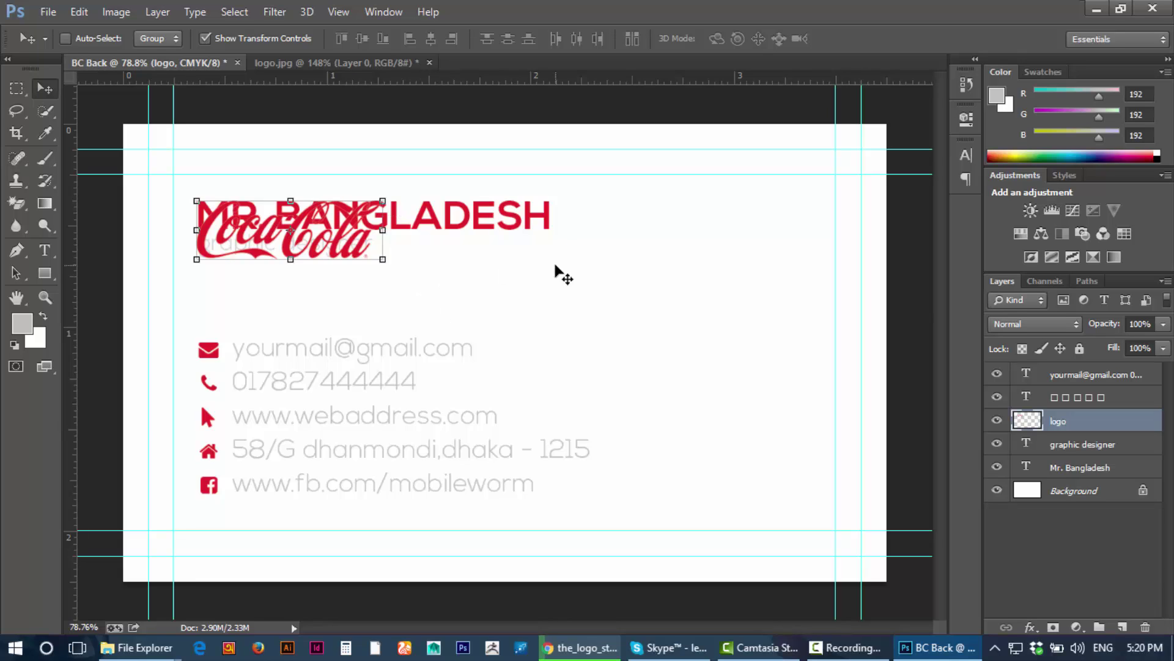
left_click(997, 420)
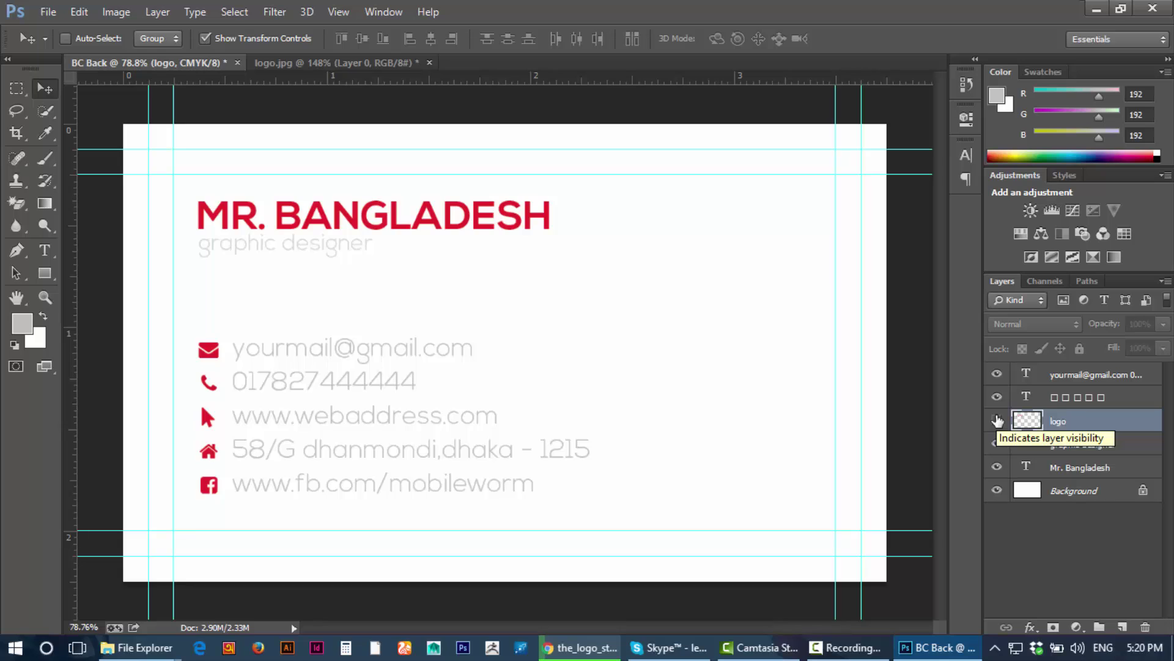
- Move the name and job title to the top right and align their right edges
left_click(1081, 448)
left_click(1081, 468)
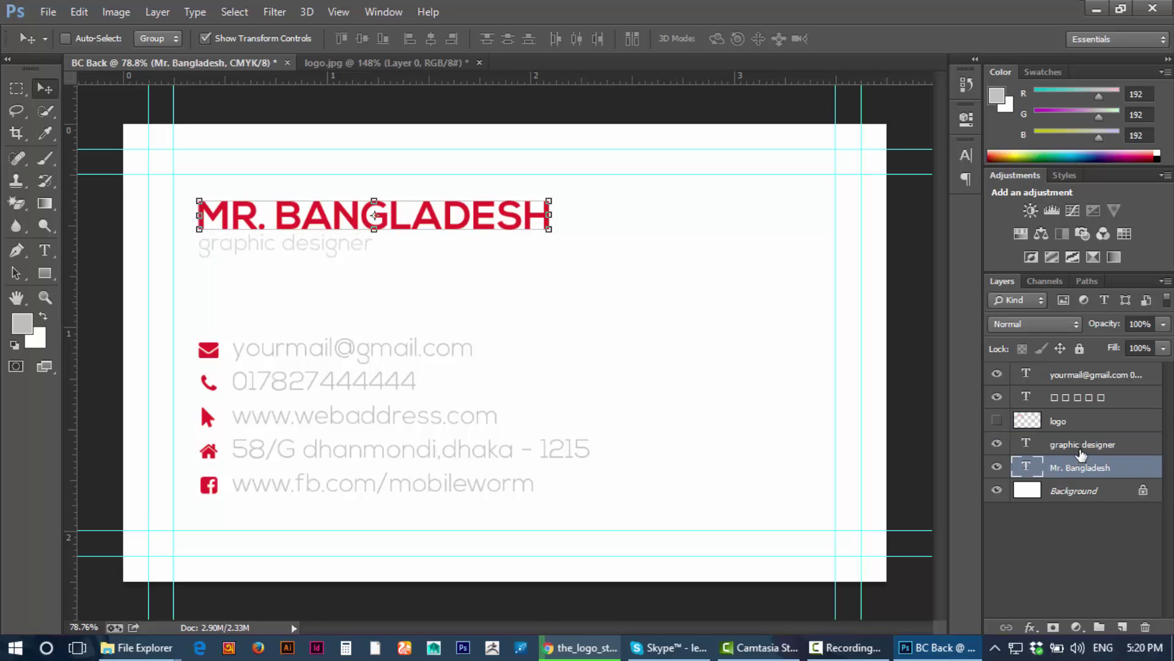
left_click(1082, 450)
left_click(1080, 468, "shift")
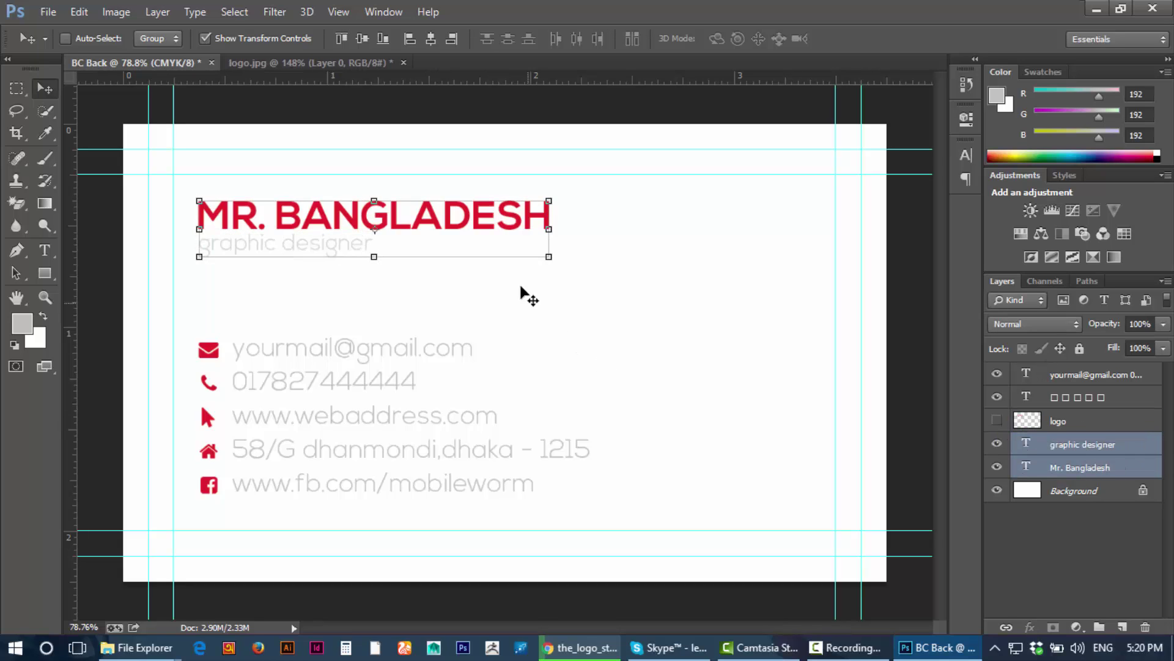
left_click_drag(480, 225, 742, 221)
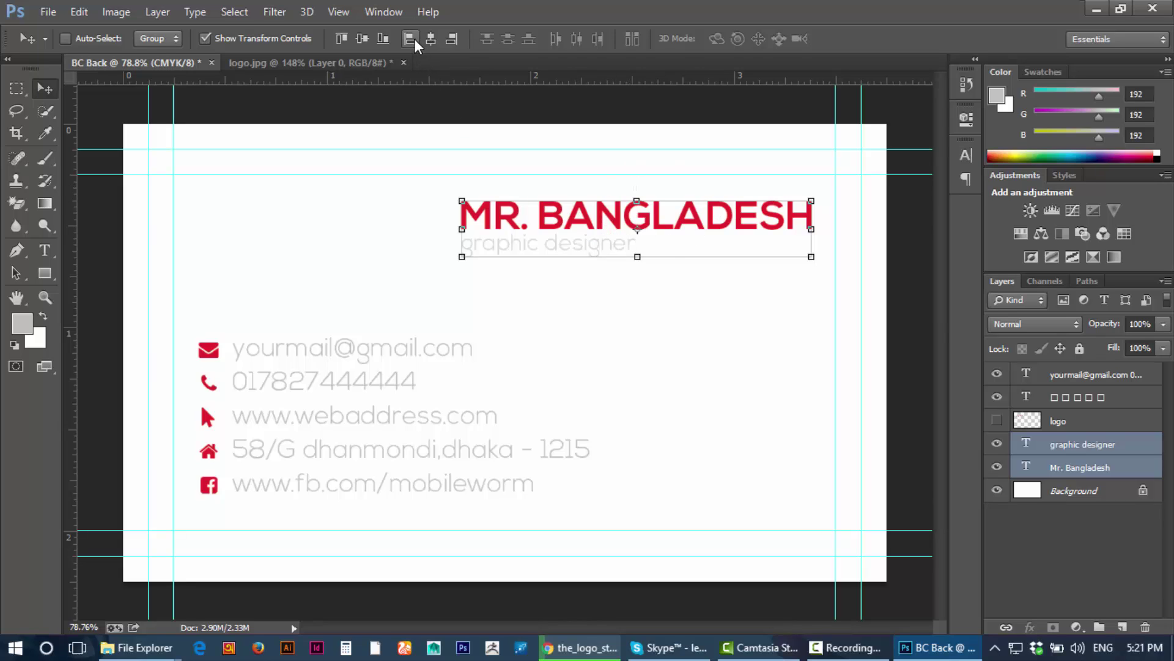
left_click(456, 36)
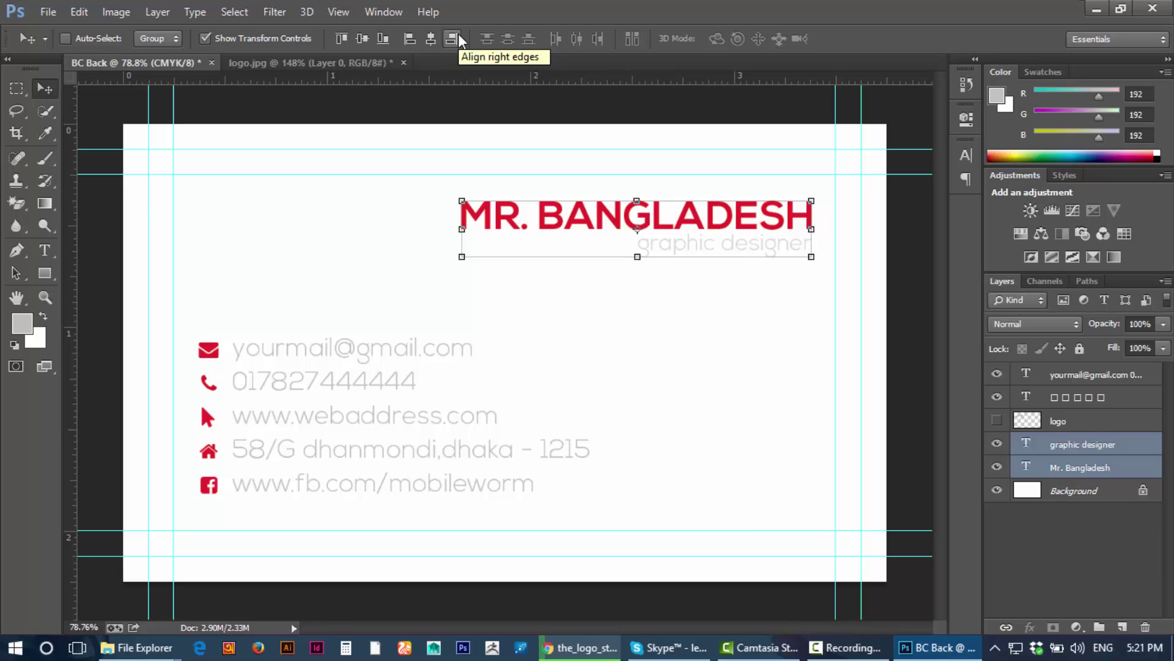
- Make the Coca-Cola logo layer visible again
left_click(1074, 398)
left_click(1010, 422)
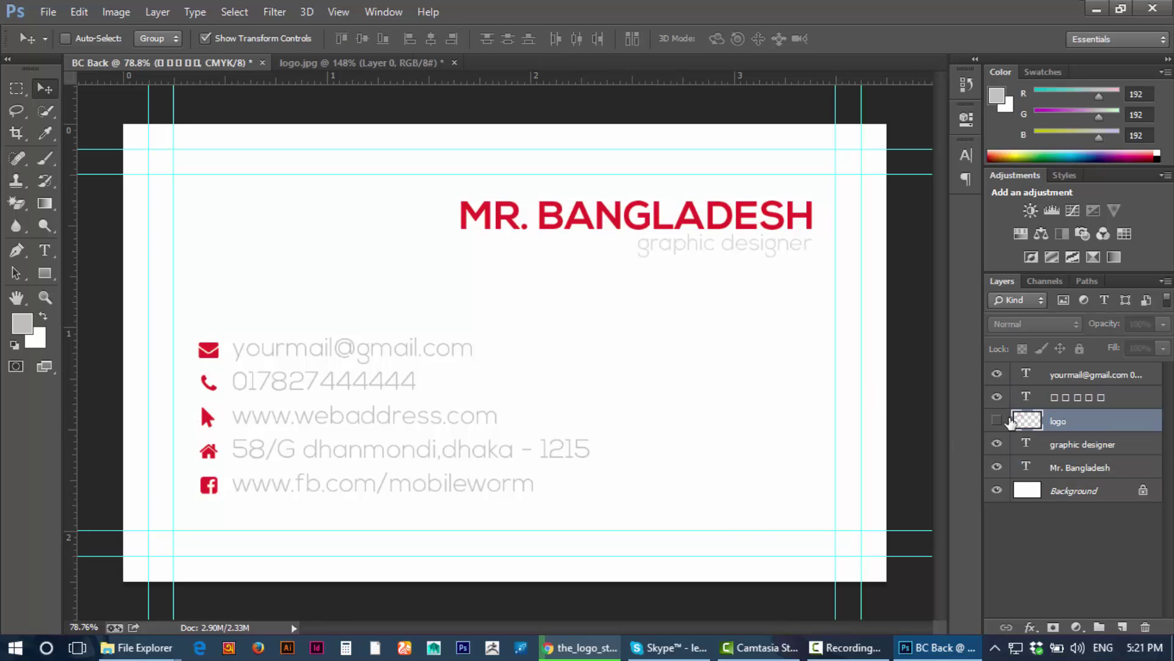
left_click(997, 421)
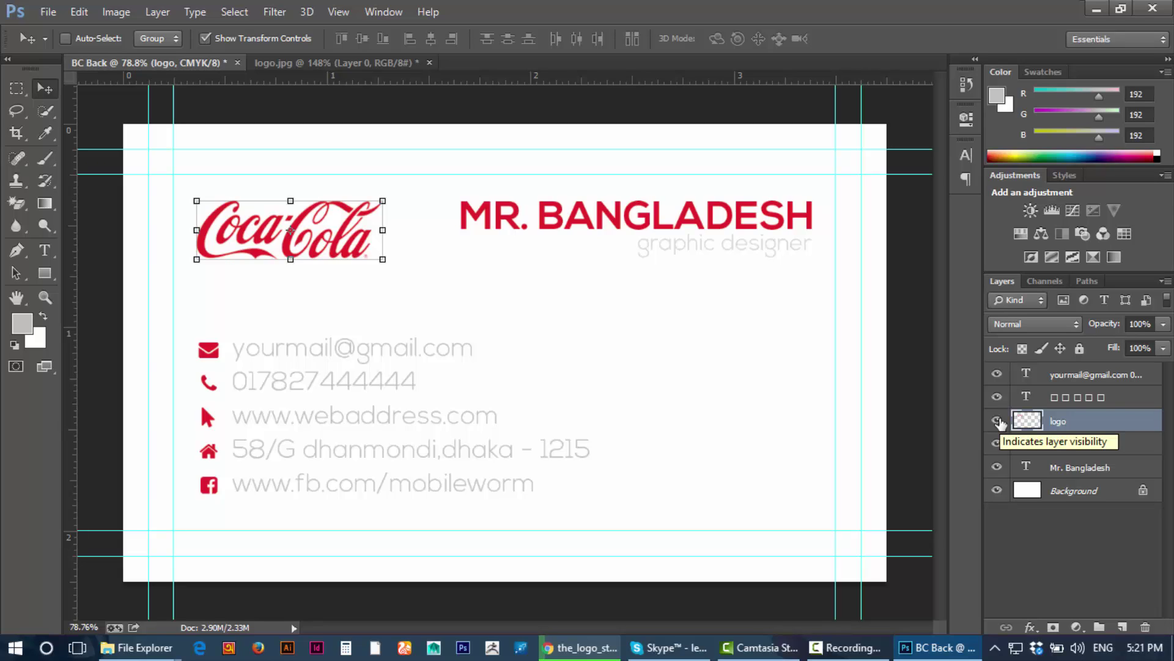
- Add a vertical guide at 0.393 in and nudge the logo slightly right
scroll(483, 428, "up", 2)
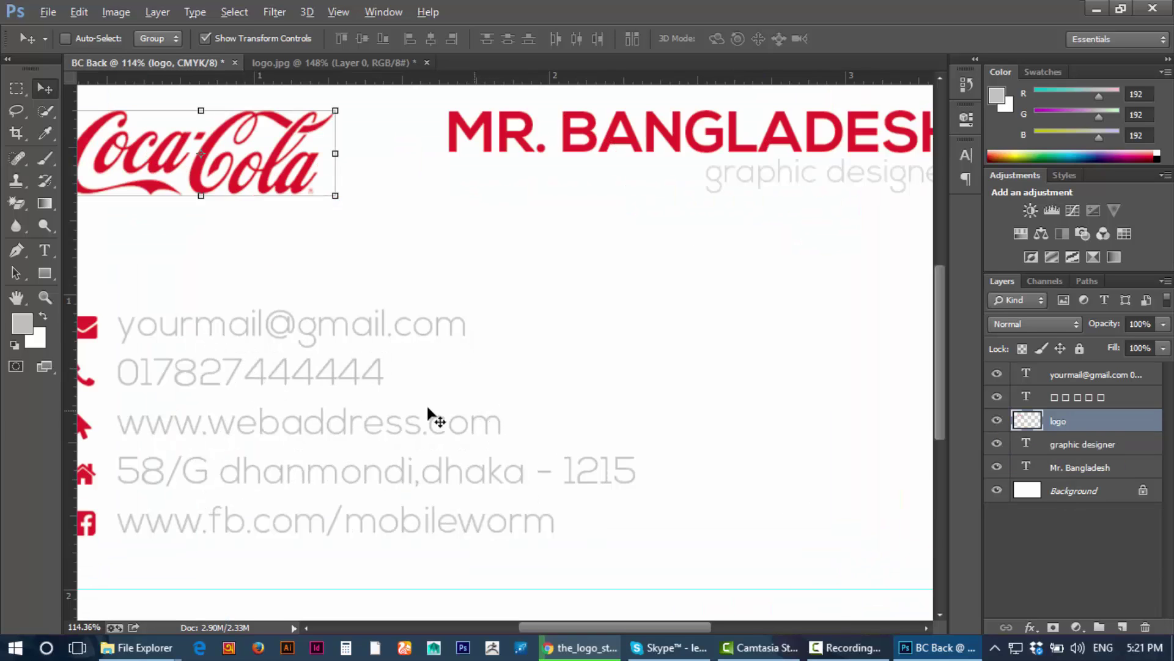
left_click_drag(425, 336, 663, 372)
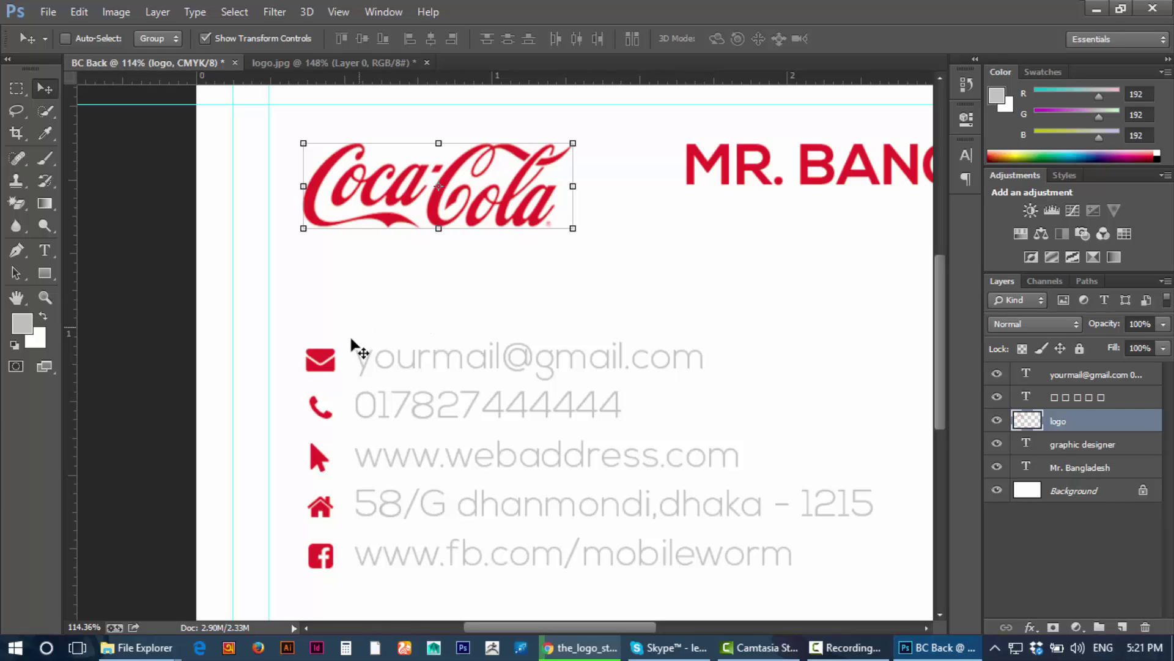
left_click_drag(68, 512, 310, 480)
scroll(354, 341, "up", 4)
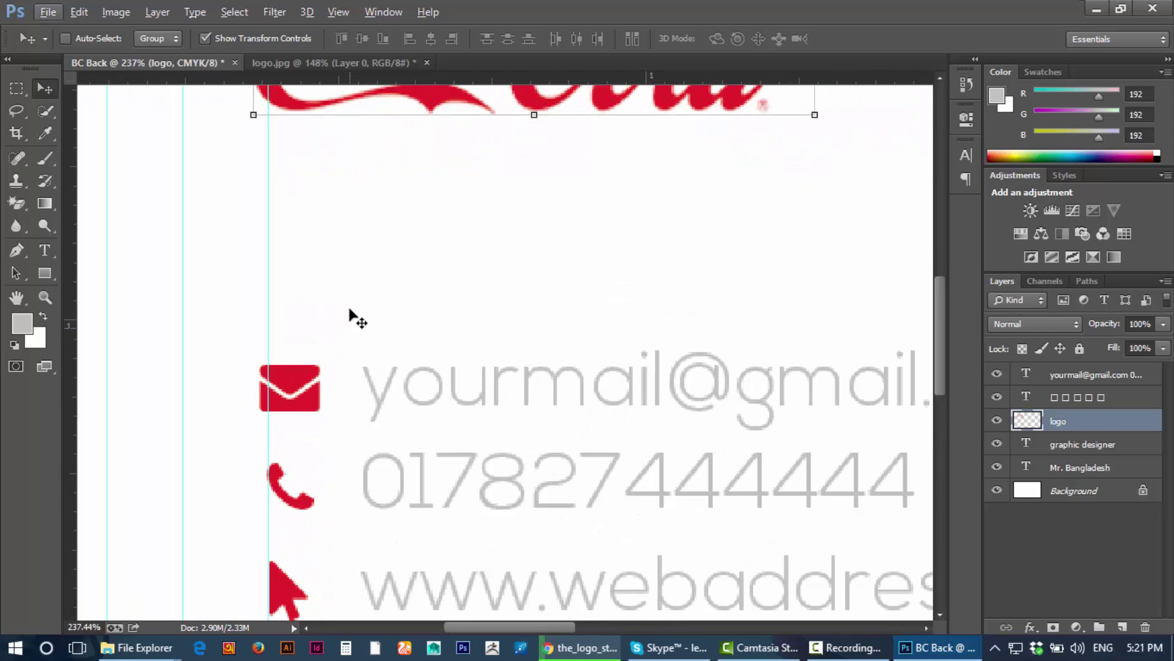
left_click_drag(434, 250, 461, 150)
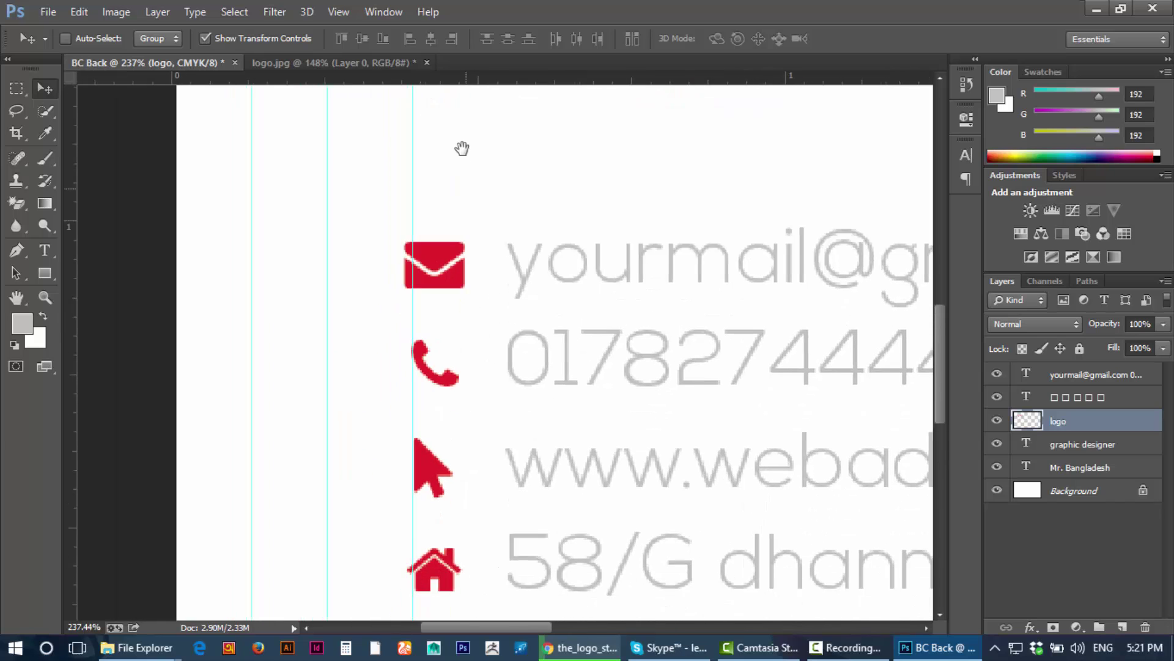
left_click_drag(461, 301, 446, 498)
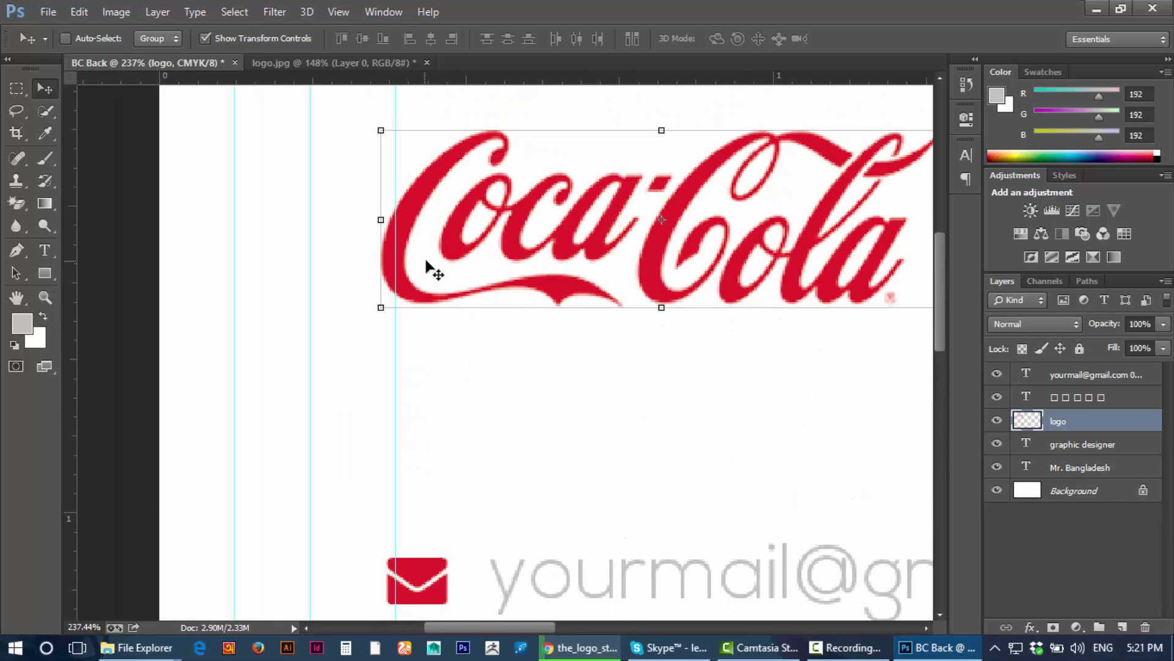
left_click_drag(454, 232, 468, 234)
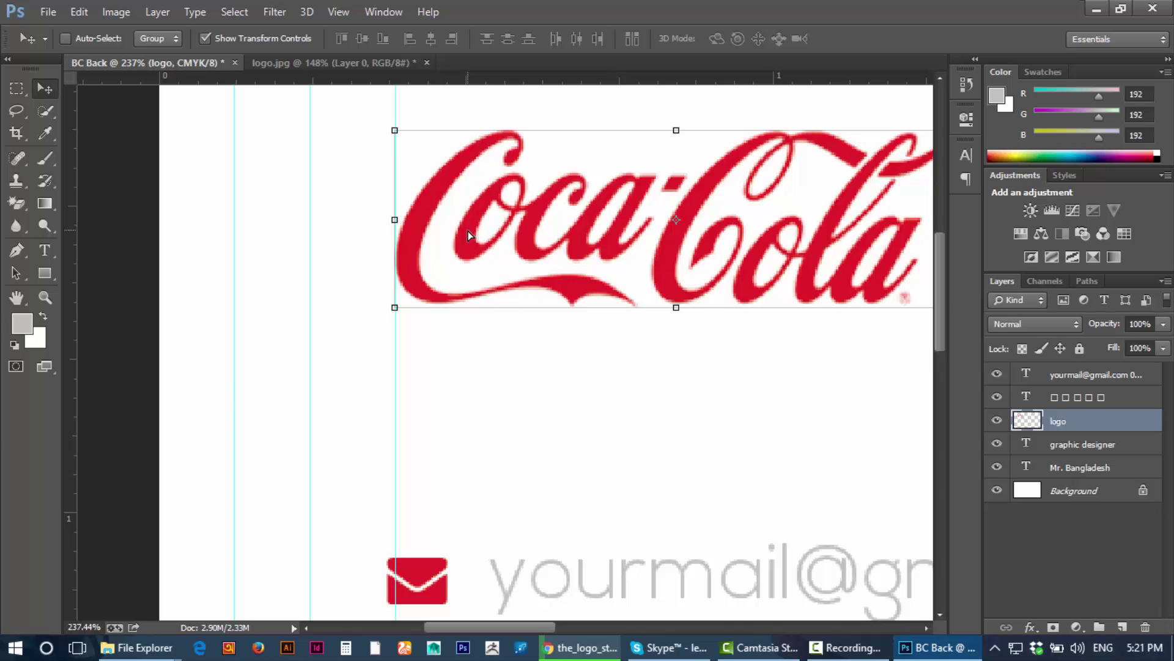
- Shift the guide slightly left and snap the logo's left edge onto it
scroll(417, 236, "down", 7)
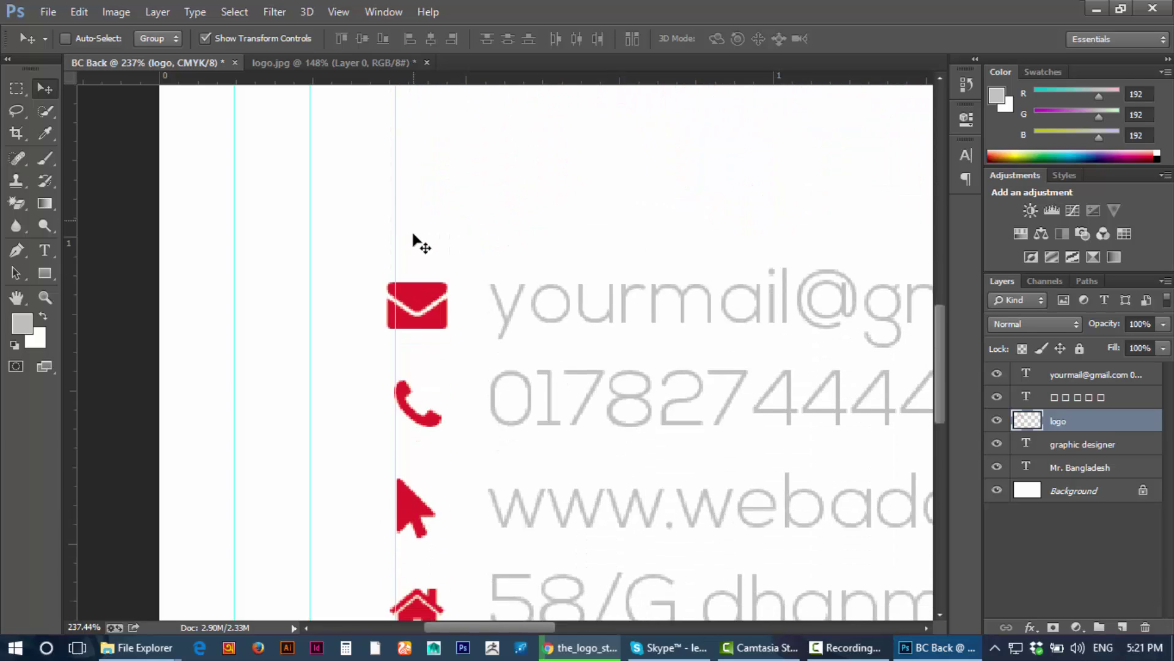
scroll(419, 245, "down", 1)
scroll(414, 238, "up", 2)
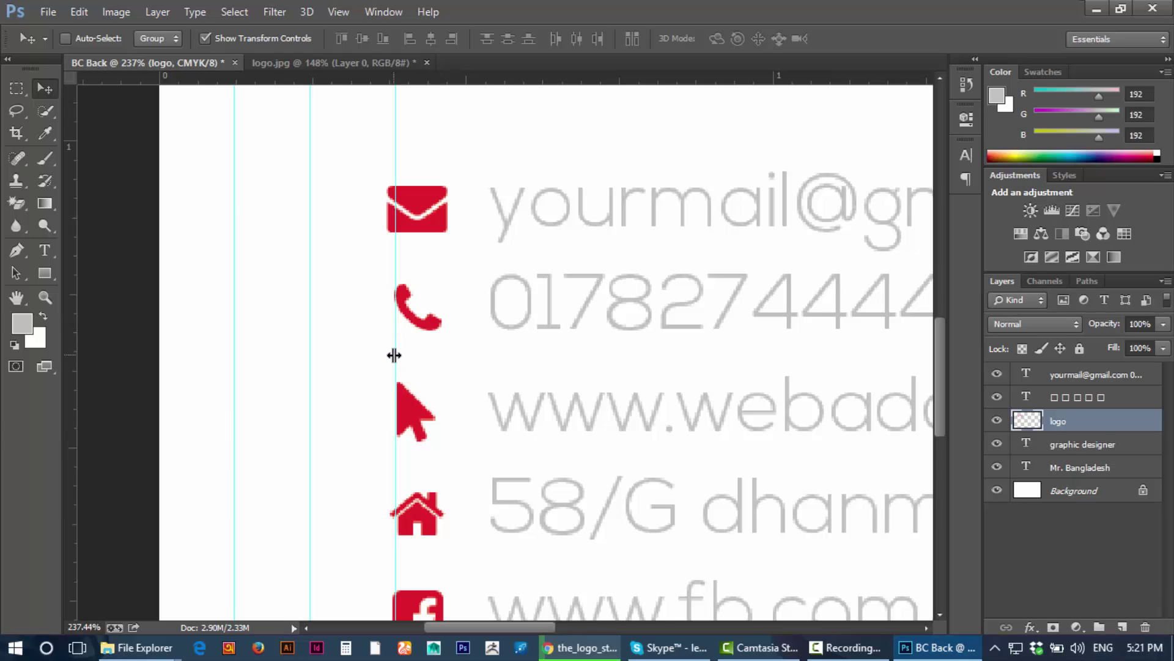
left_click_drag(394, 355, 388, 356)
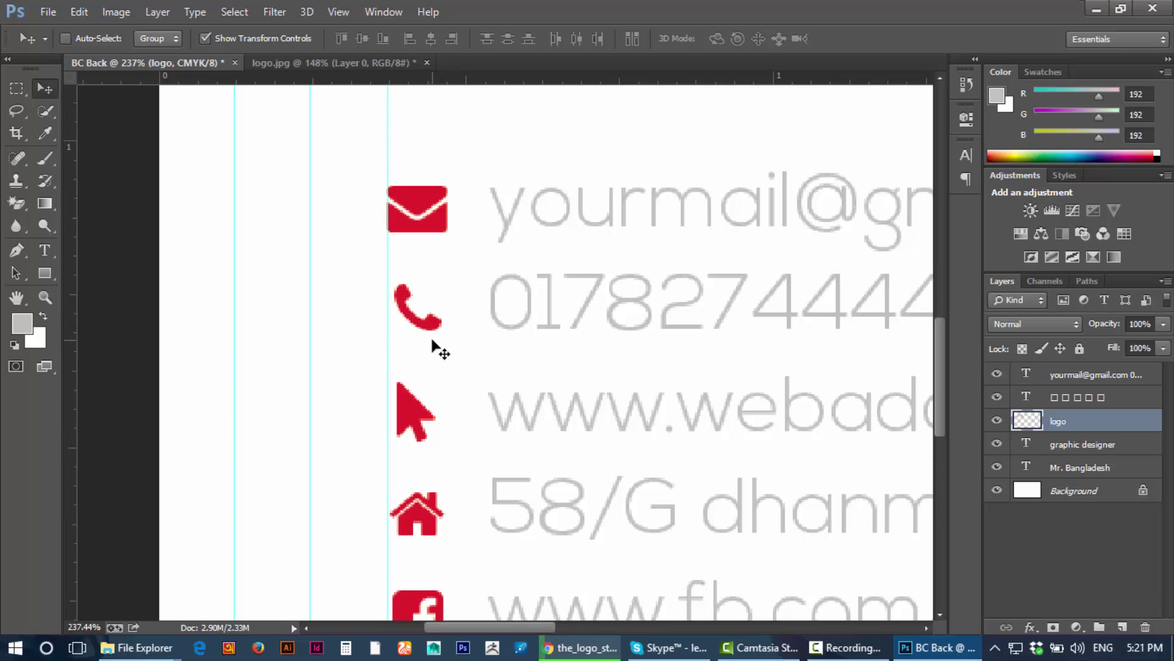
scroll(440, 349, "up", 6)
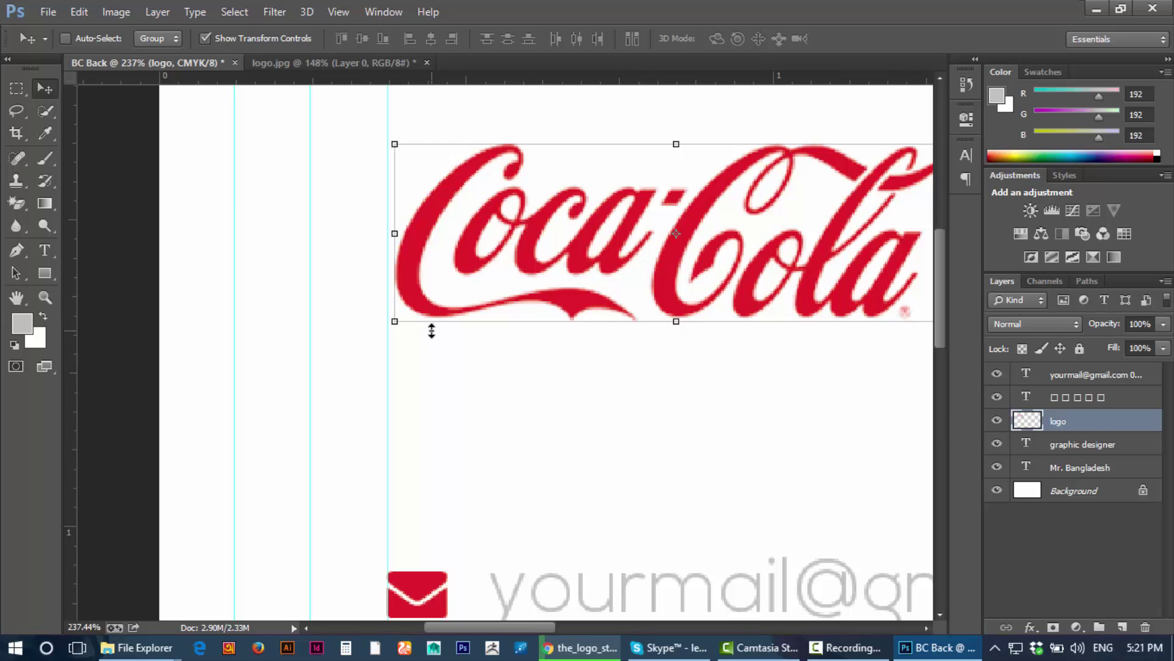
scroll(432, 330, "up", 6)
left_click_drag(385, 273, 376, 266)
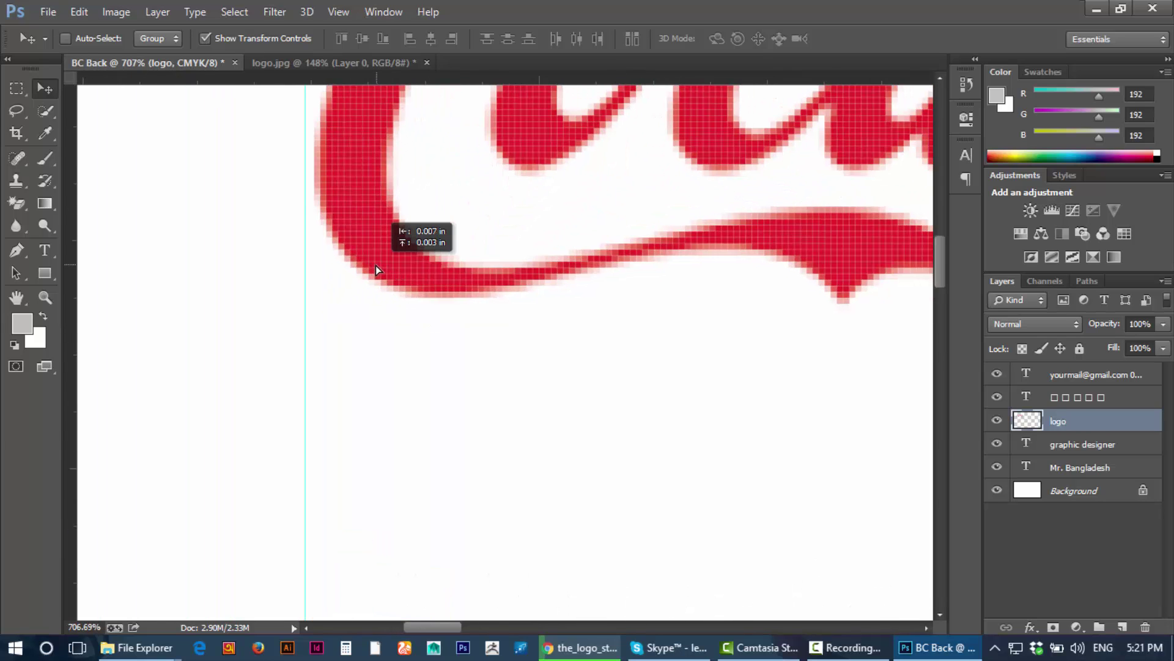
scroll(375, 266, "down", 5)
scroll(428, 332, "left", 3)
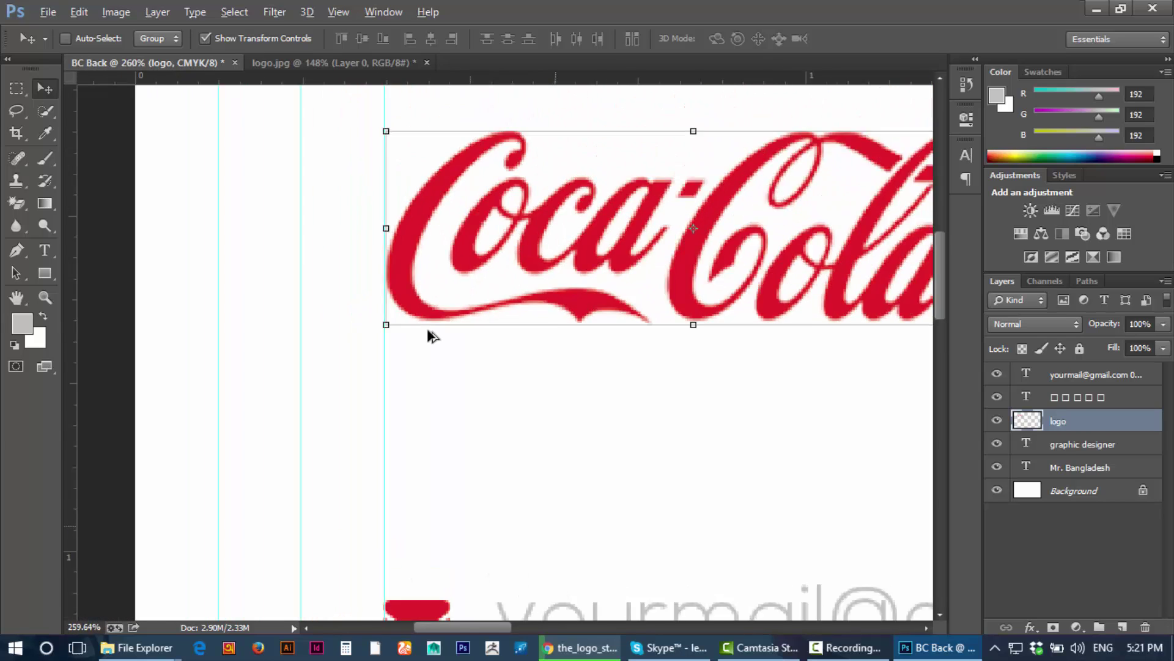
scroll(427, 331, "down", 3)
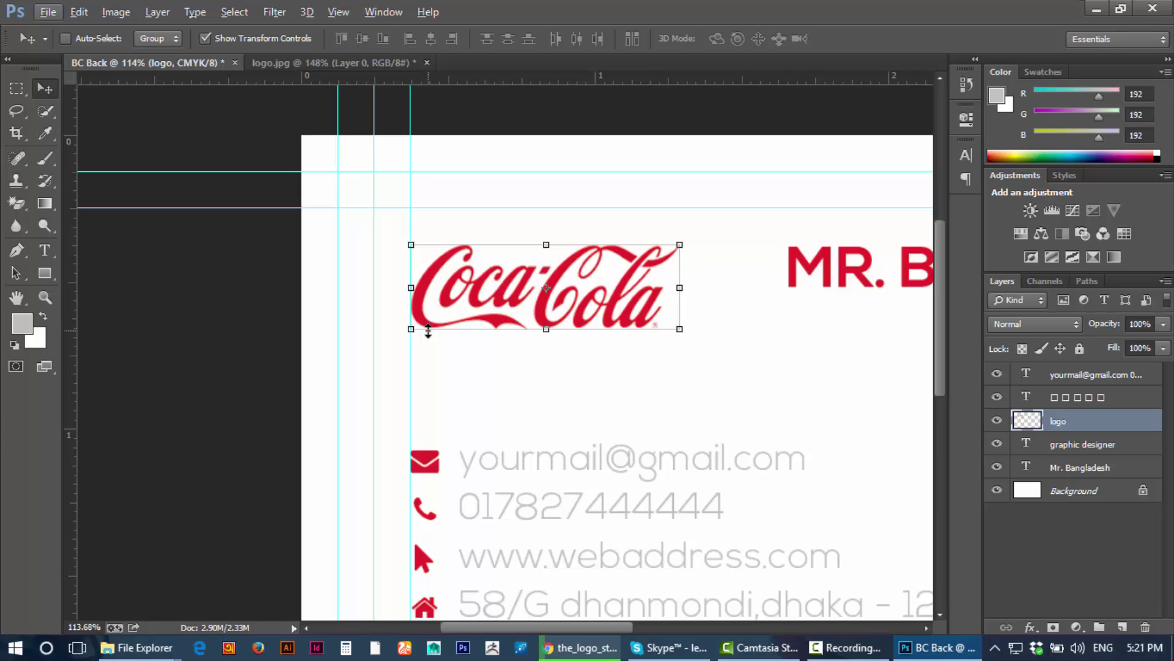
scroll(593, 332, "down", 2)
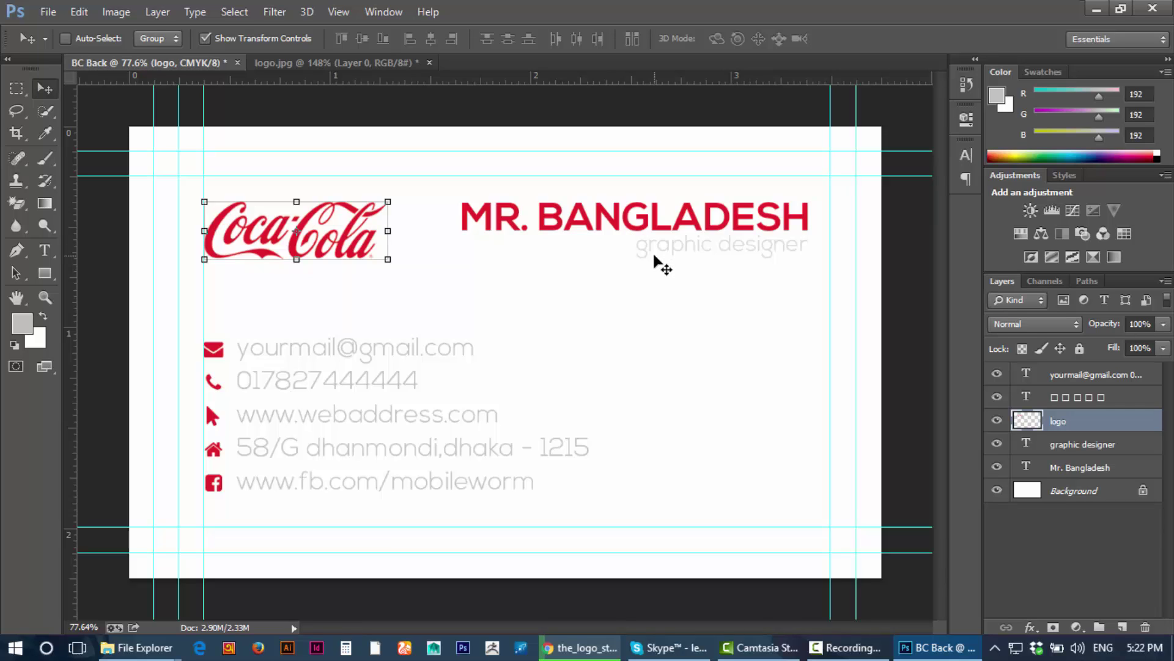
- Group the name and job title layers into a group named 'title'
left_click(1101, 379)
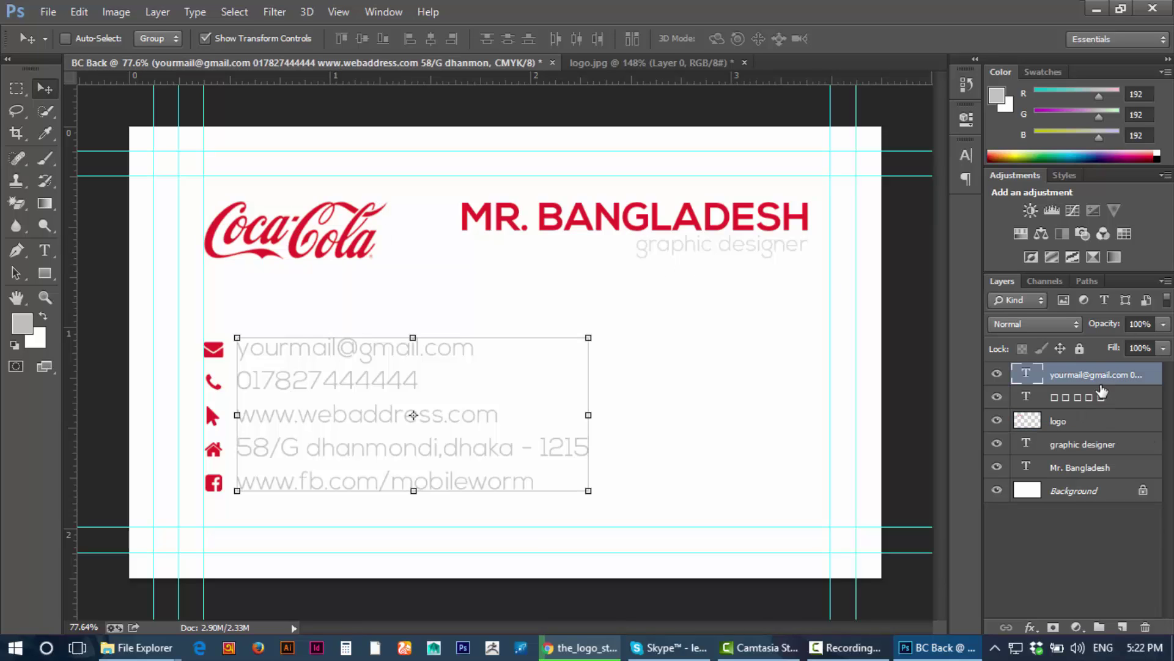
left_click(1078, 445)
left_click(1086, 467, "shift")
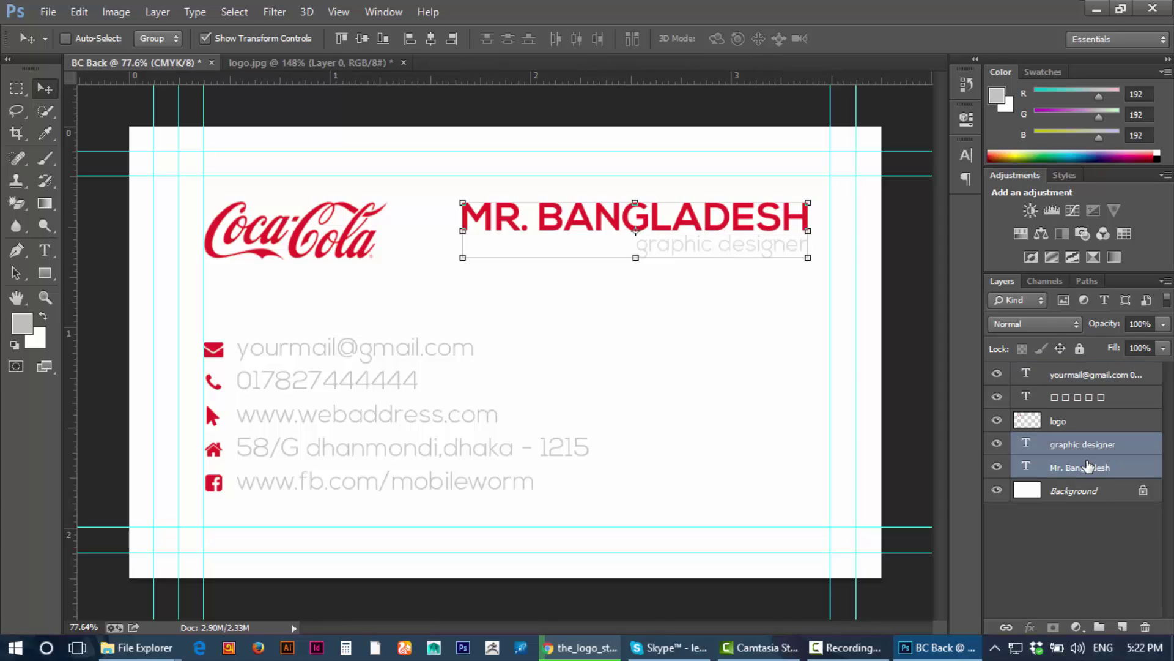
key("ctrl+g")
double_click(1064, 442)
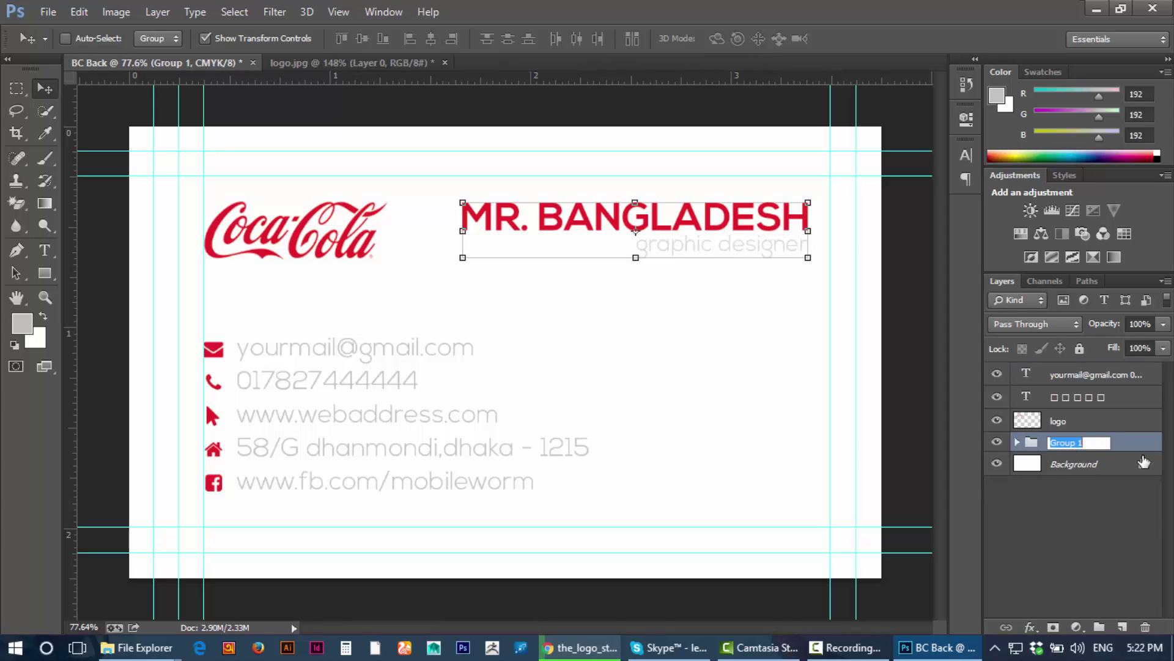
type("title")
key("Return")
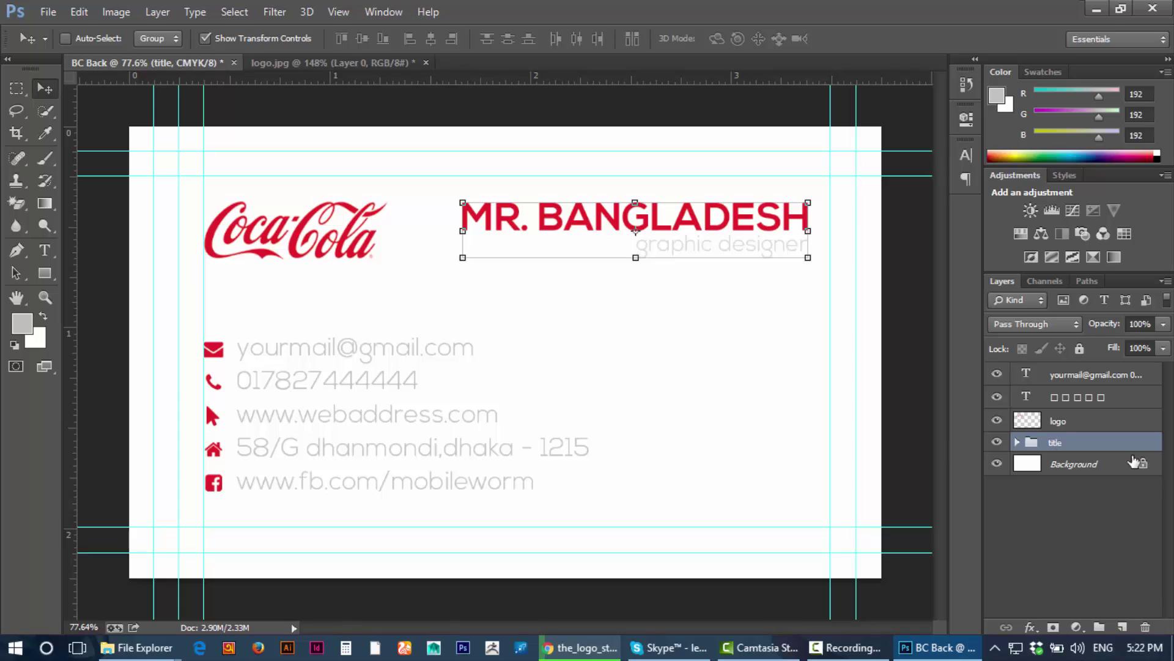
- Align the logo and the title group by their vertical centres
left_click(1096, 383)
left_click(1060, 421)
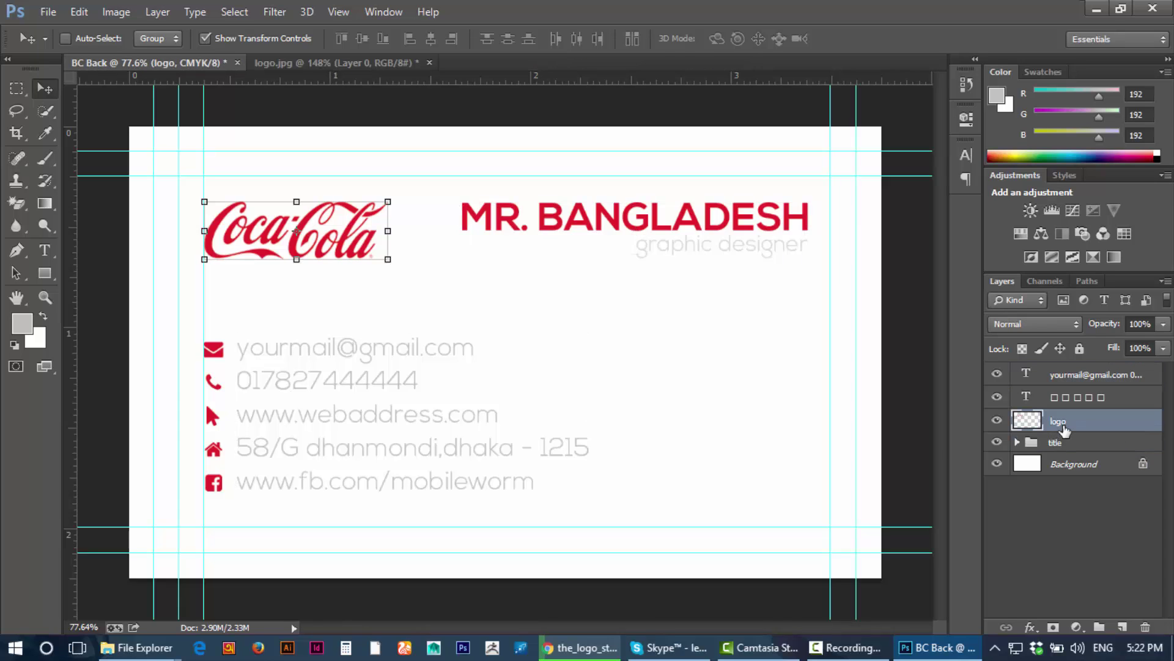
left_click(1054, 445, "shift")
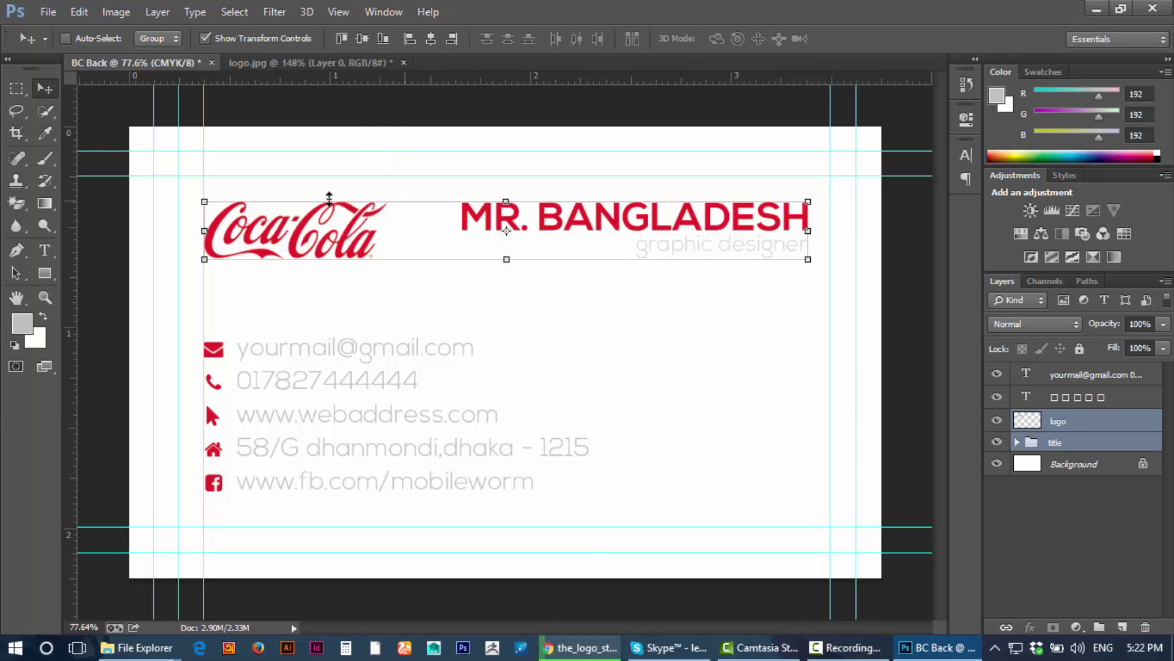
left_click(338, 38)
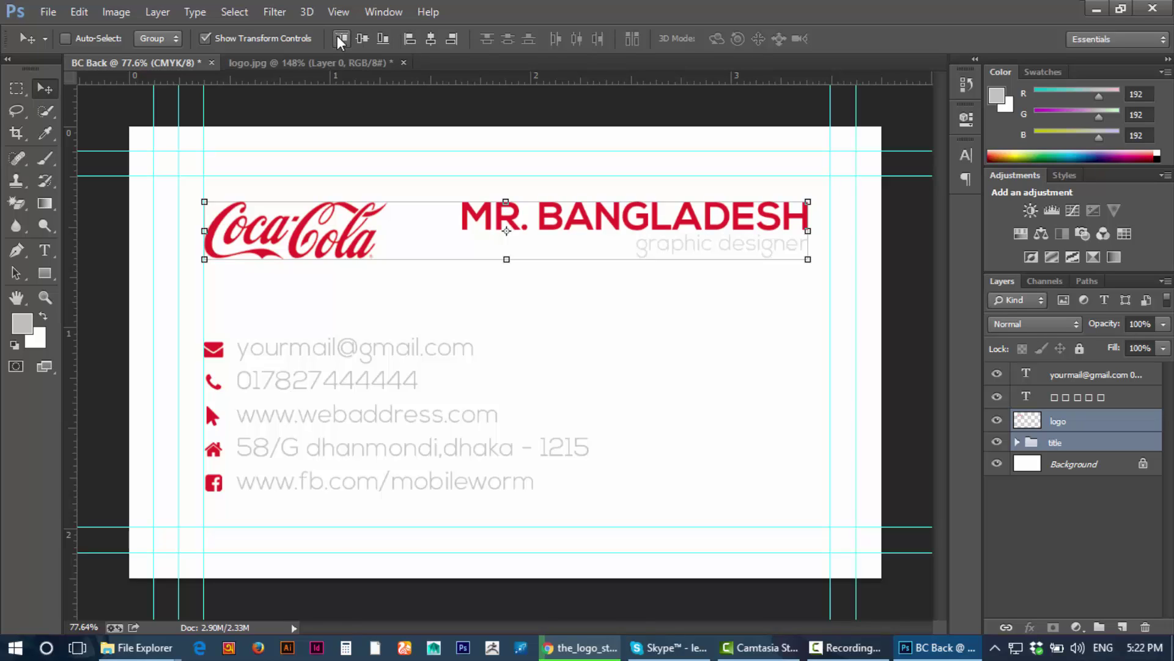
left_click(380, 40)
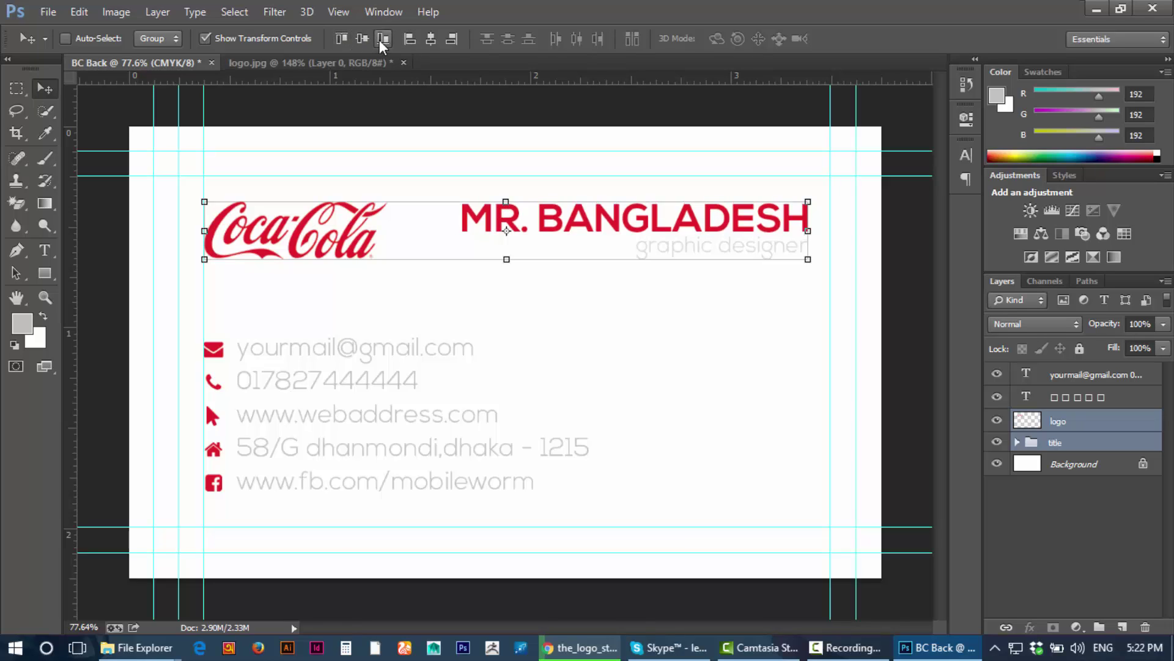
left_click(356, 38)
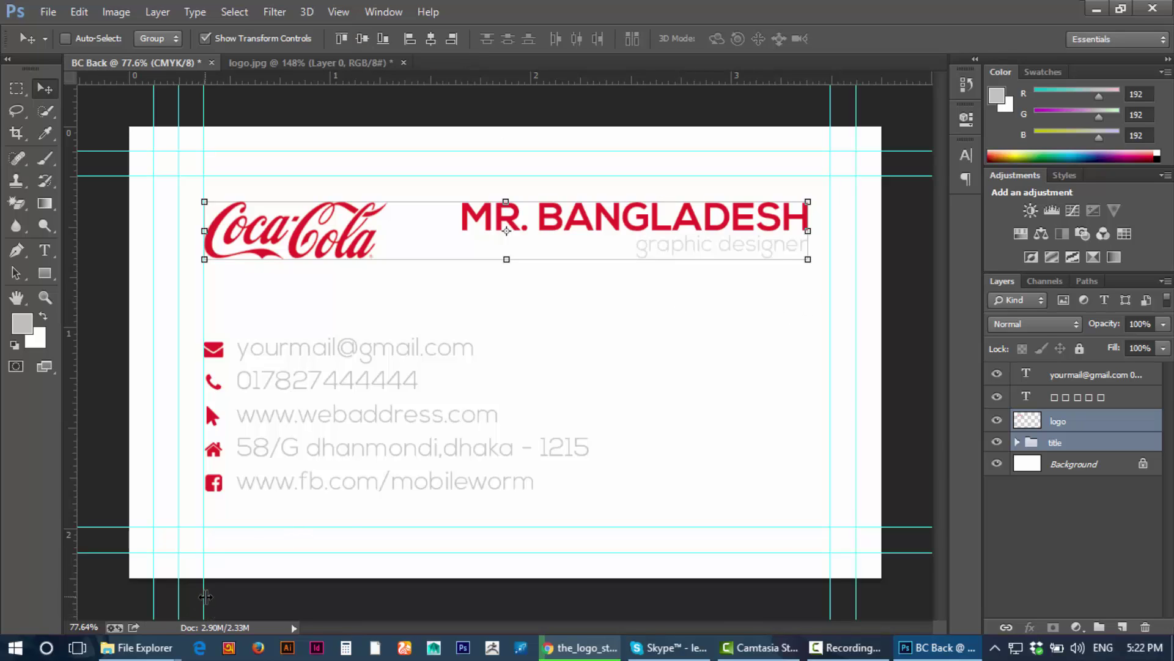
- Remove the vertical guide beside the contact icons
left_click_drag(202, 596, 11, 612)
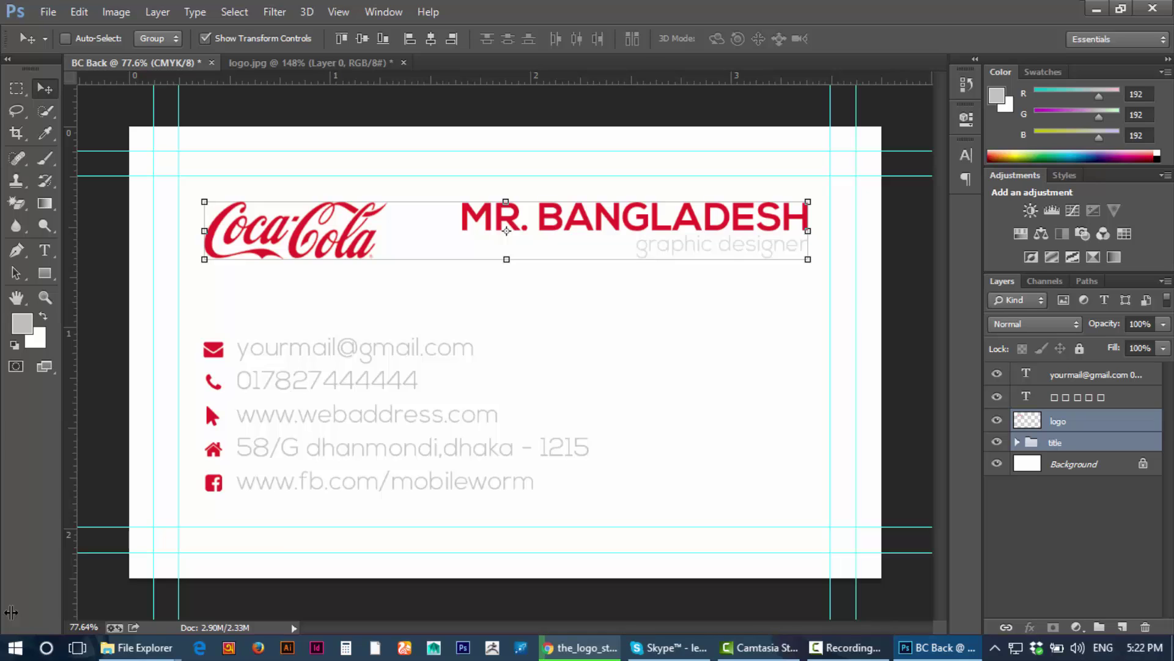
scroll(278, 569, "down", 5)
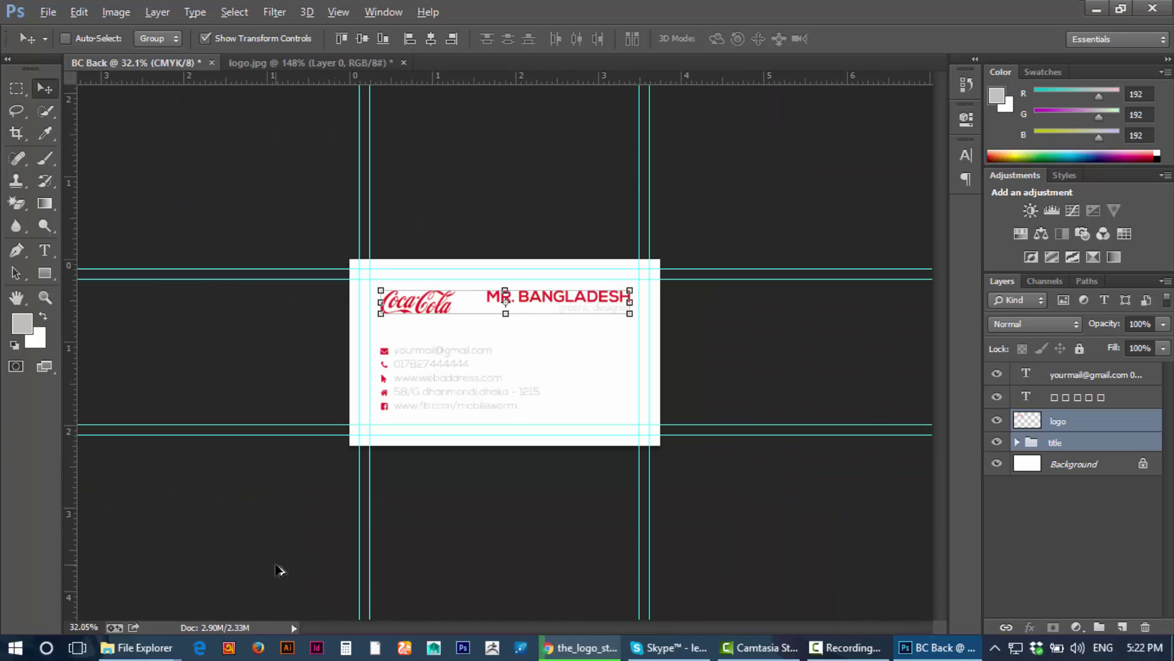
scroll(279, 568, "up", 3)
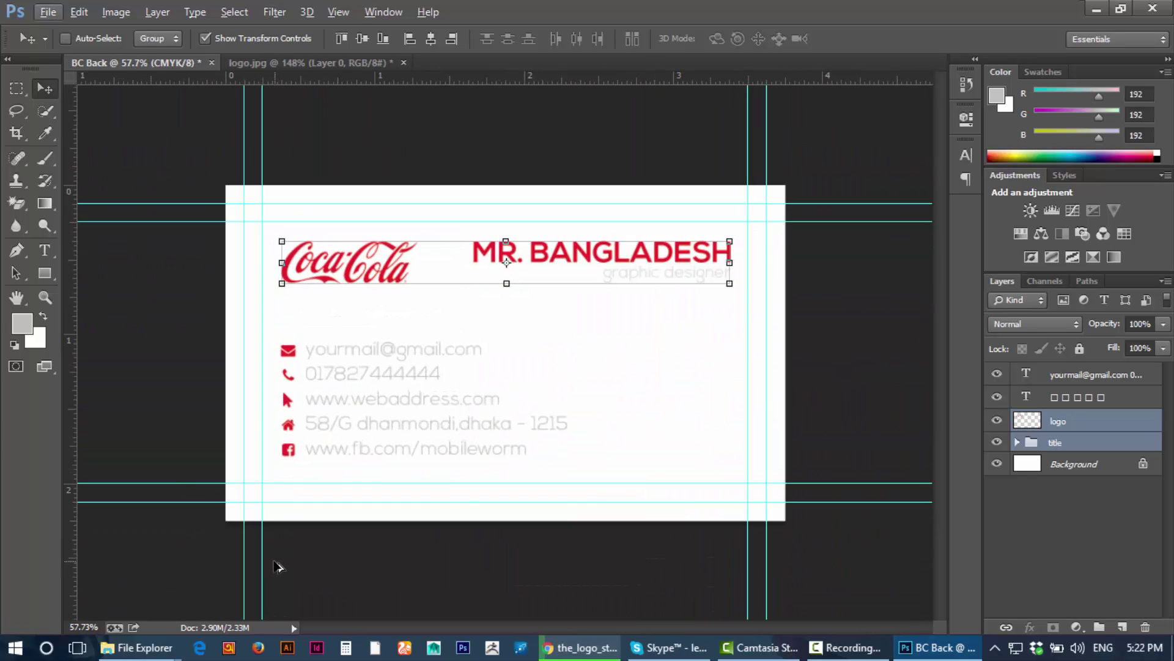
scroll(451, 495, "up", 2)
scroll(456, 494, "down", 2)
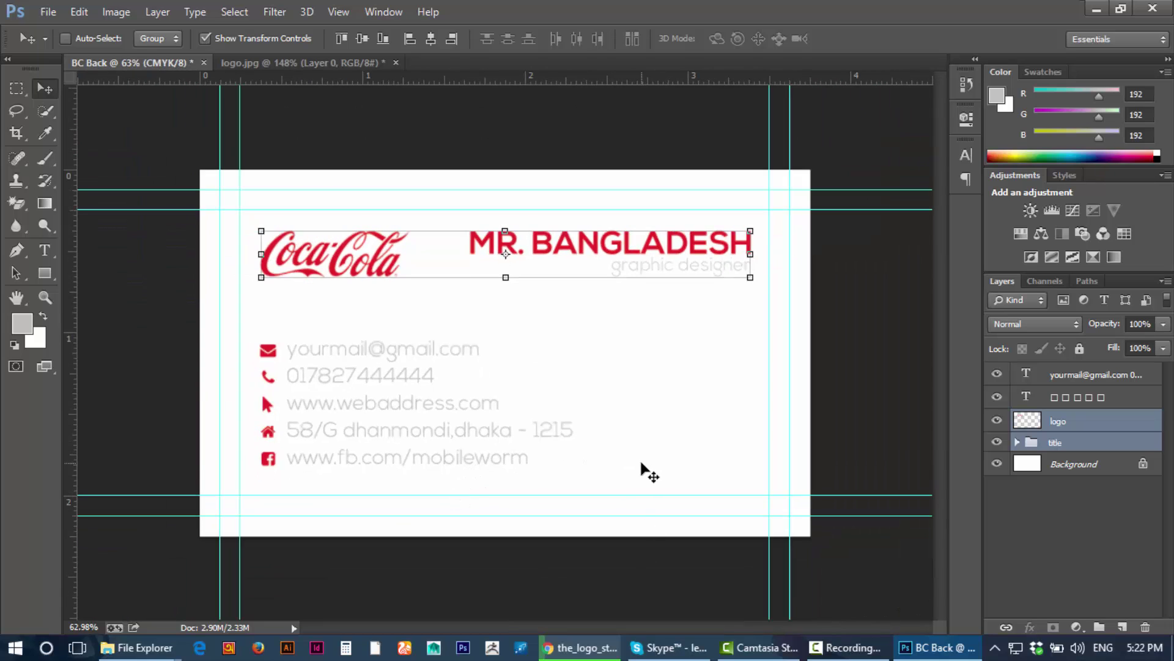
left_click(1080, 375)
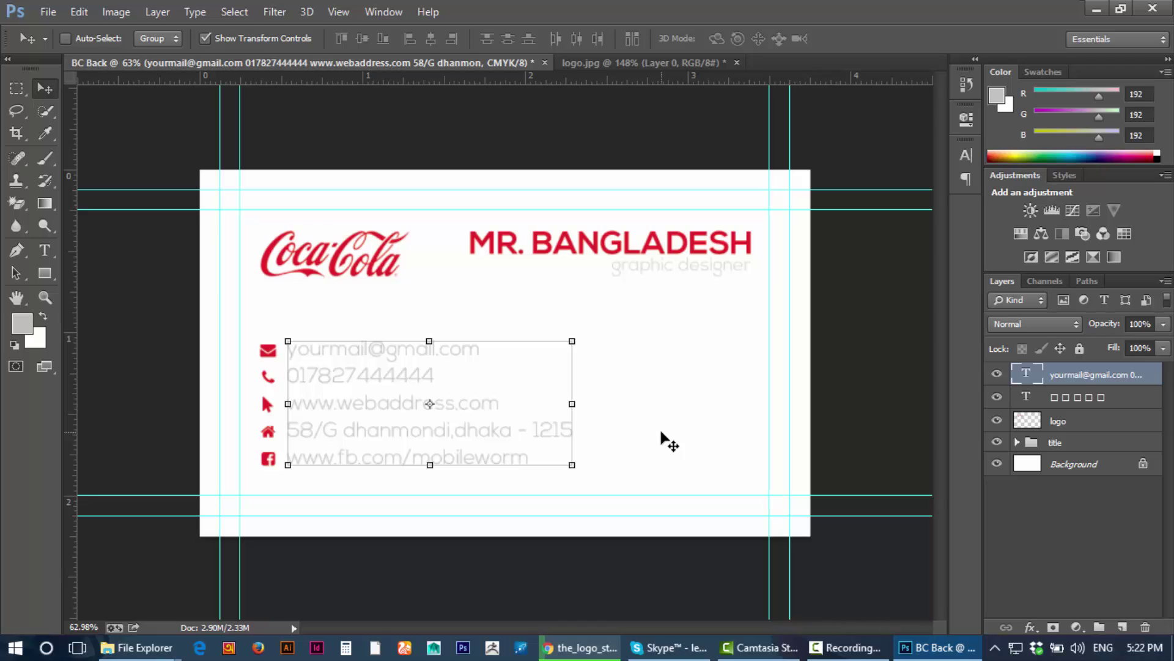
key("alt")
scroll(570, 403, "up", 1)
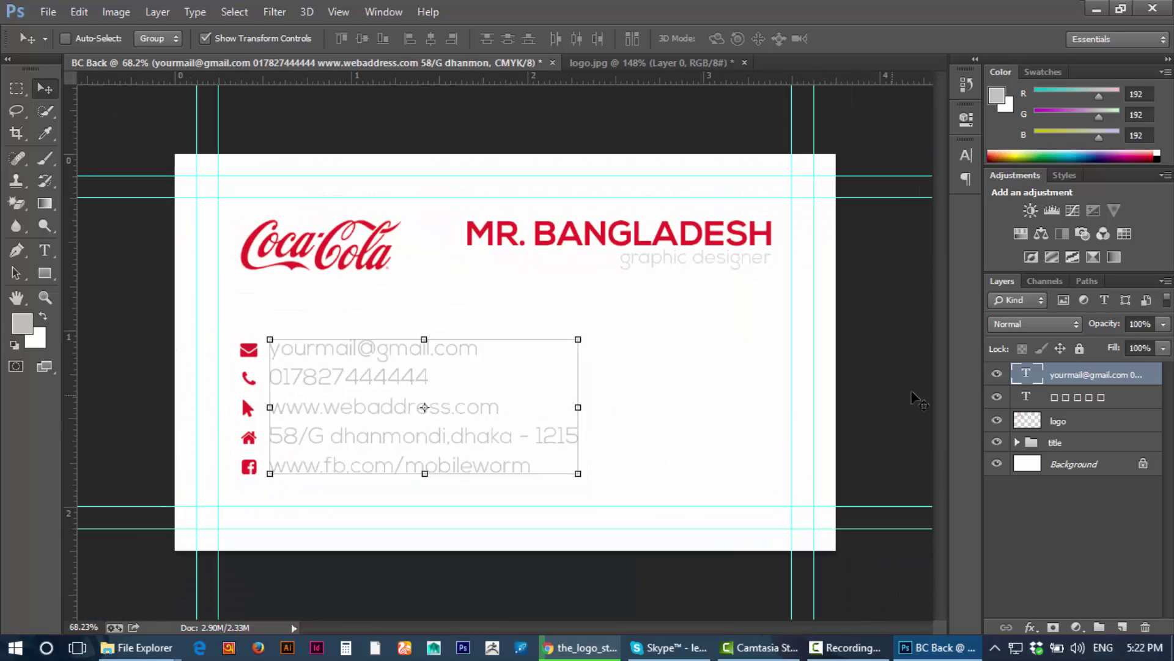
- Draw a tall rectangle shape layer along the card's left edge
left_click(44, 273)
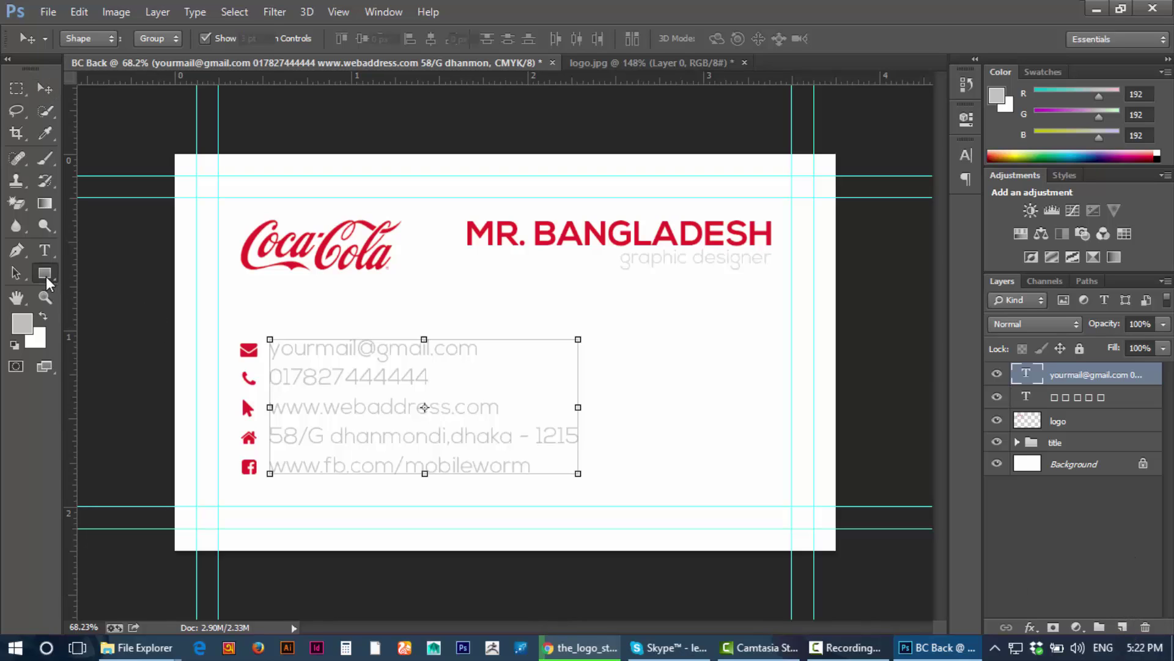
left_click(96, 276)
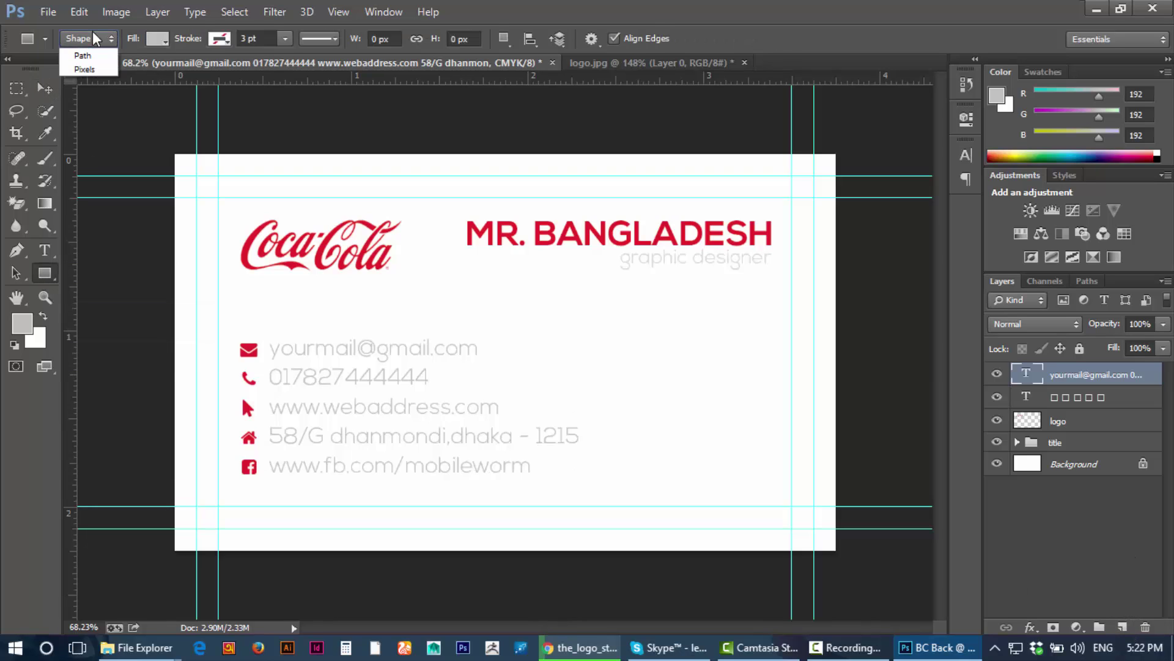
left_click(95, 38)
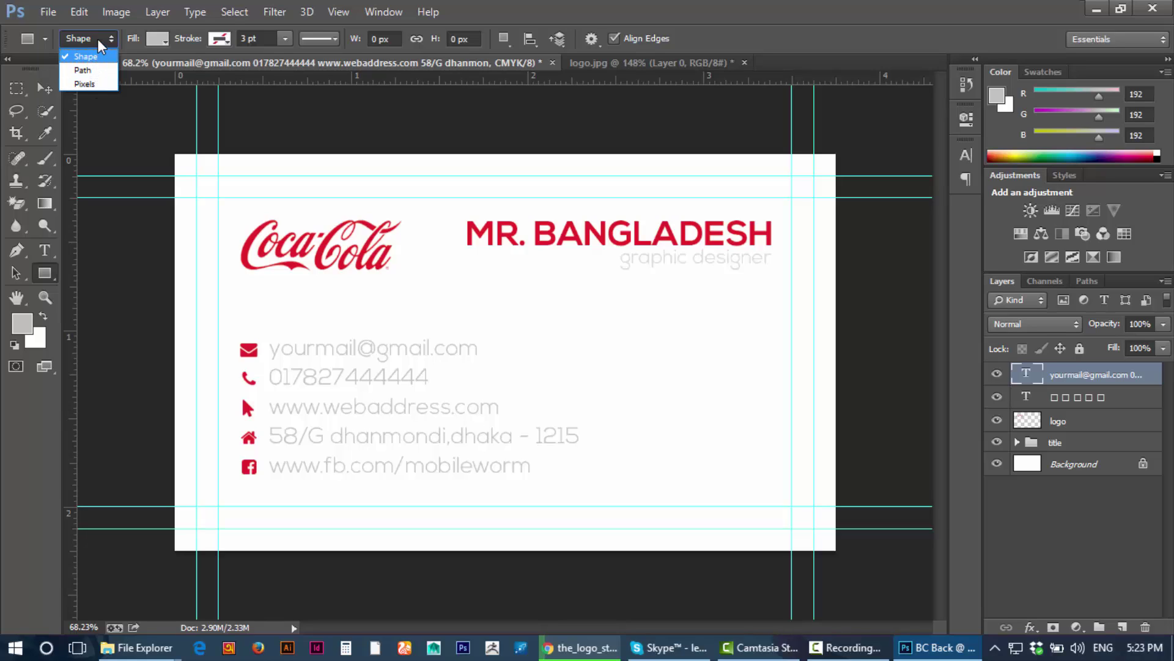
left_click(95, 39)
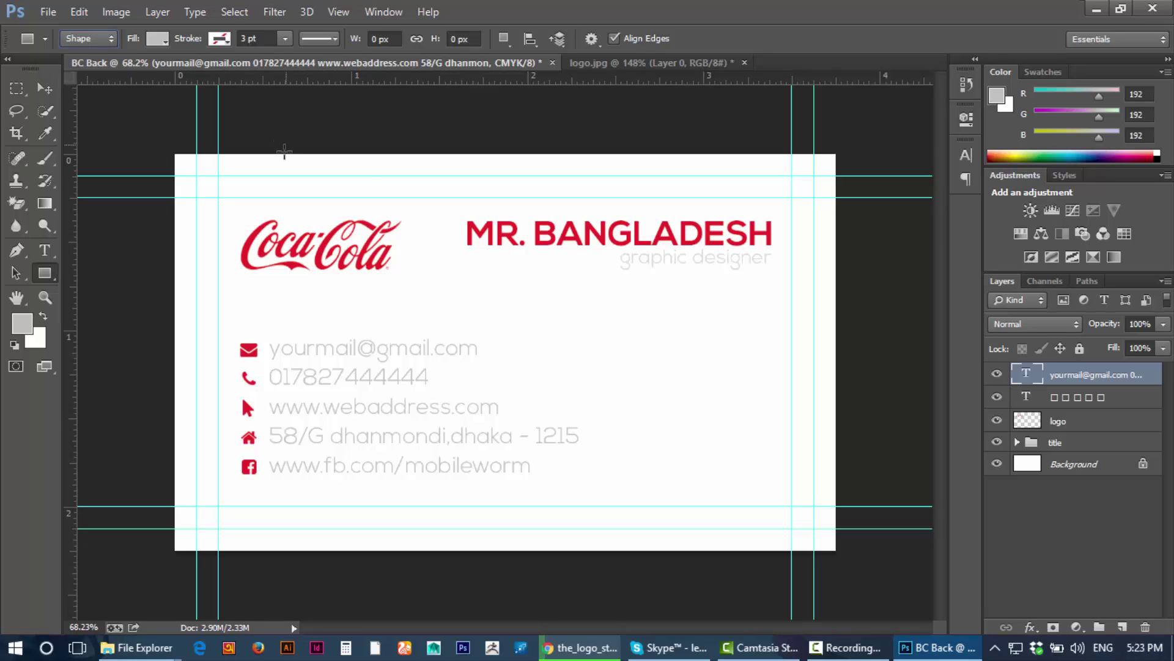
left_click_drag(171, 326, 262, 487)
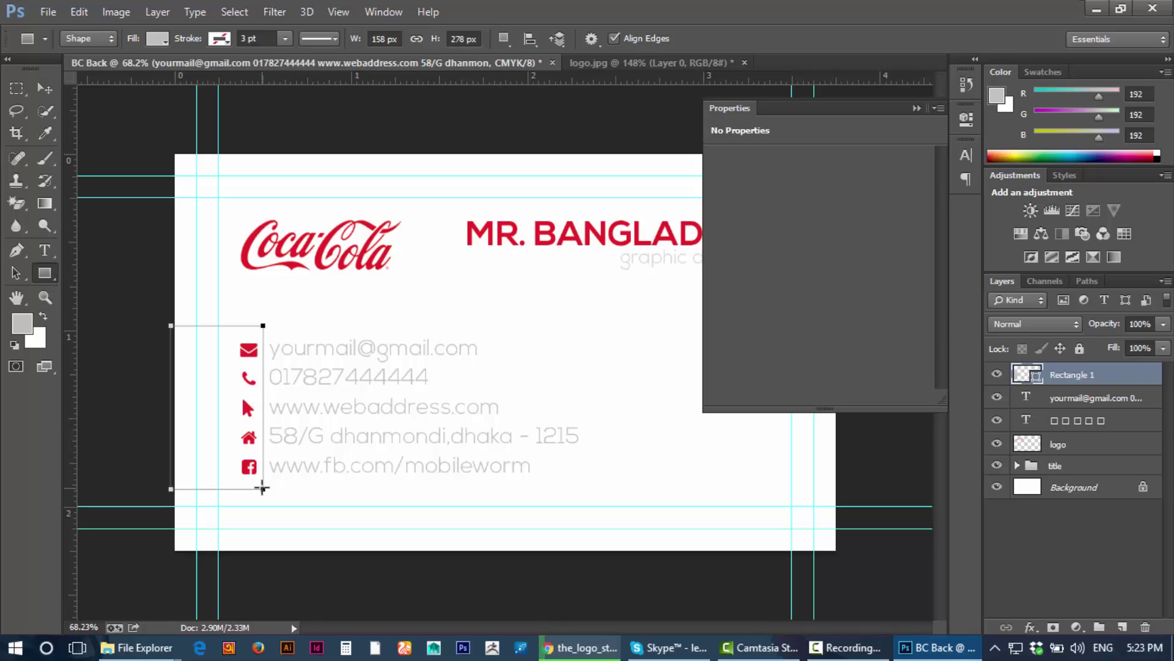
left_click(916, 107)
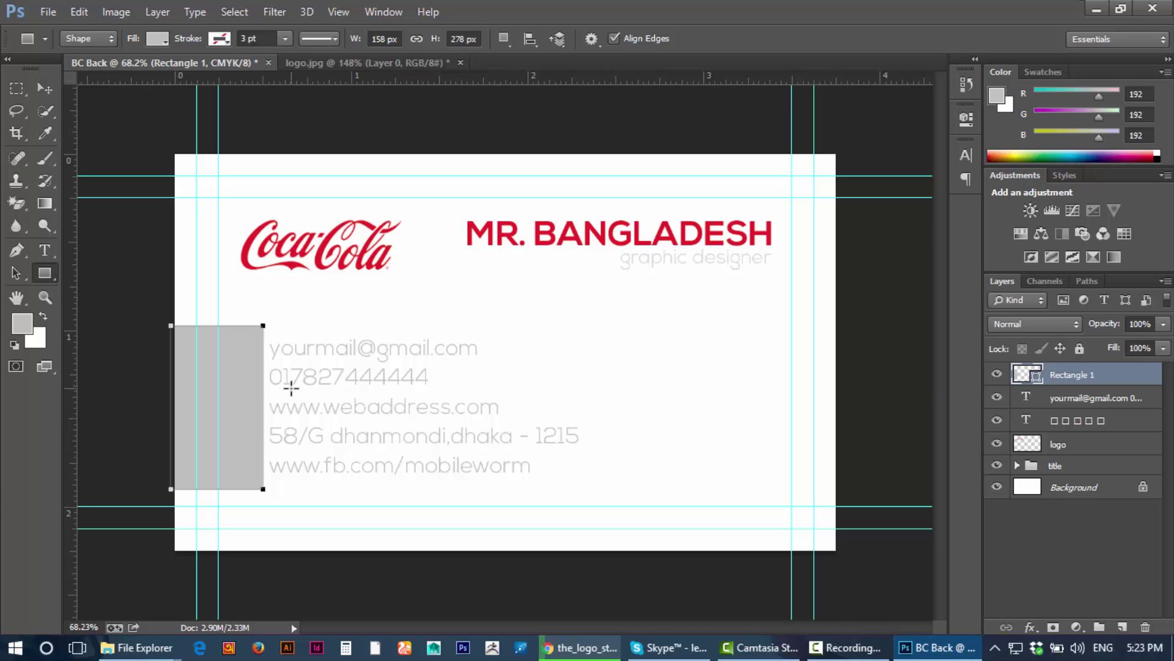
- Fill the rectangle with the Coca-Cola red sampled from the logo
double_click(1037, 376)
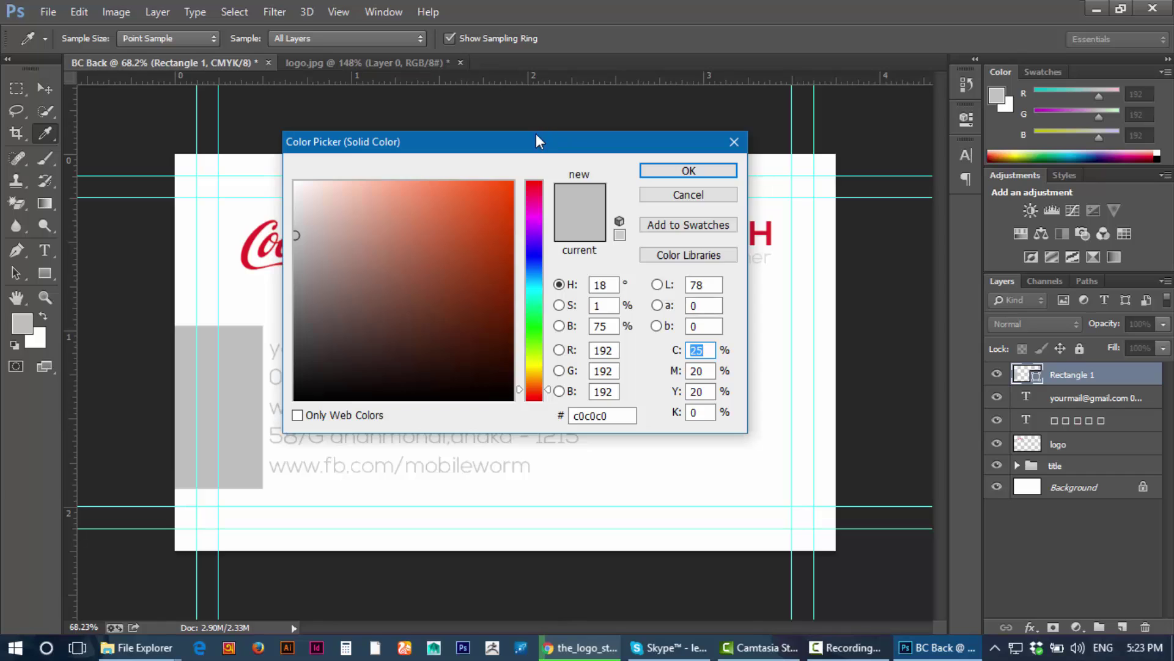
left_click_drag(537, 142, 734, 230)
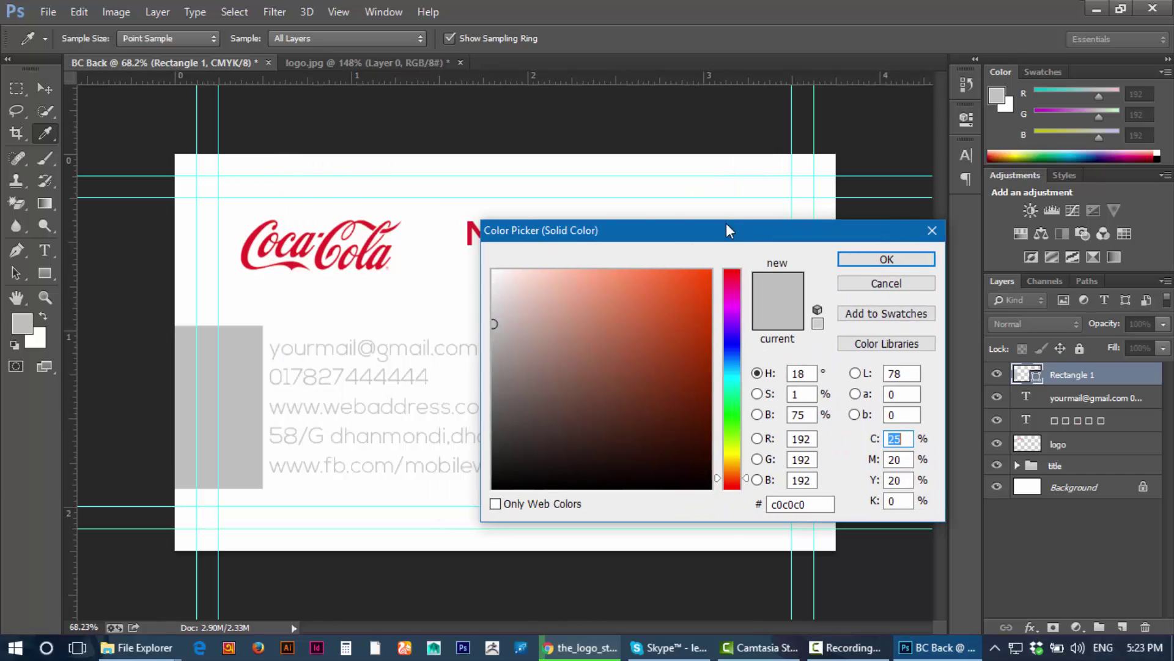
left_click(294, 263)
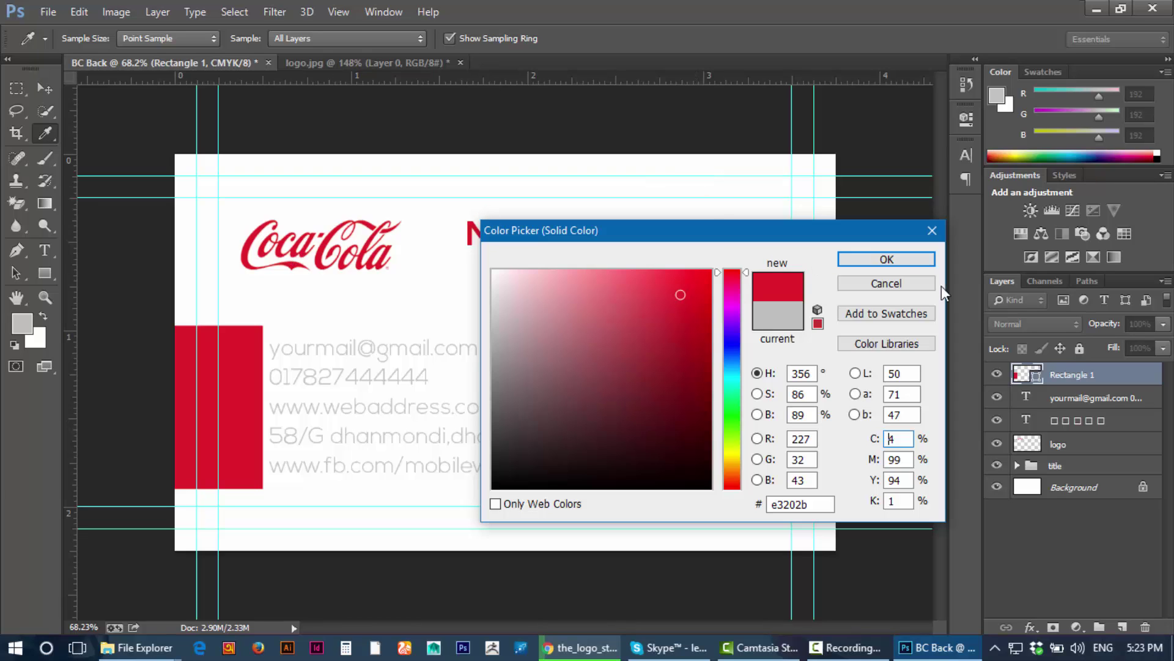
left_click(871, 257)
key("v")
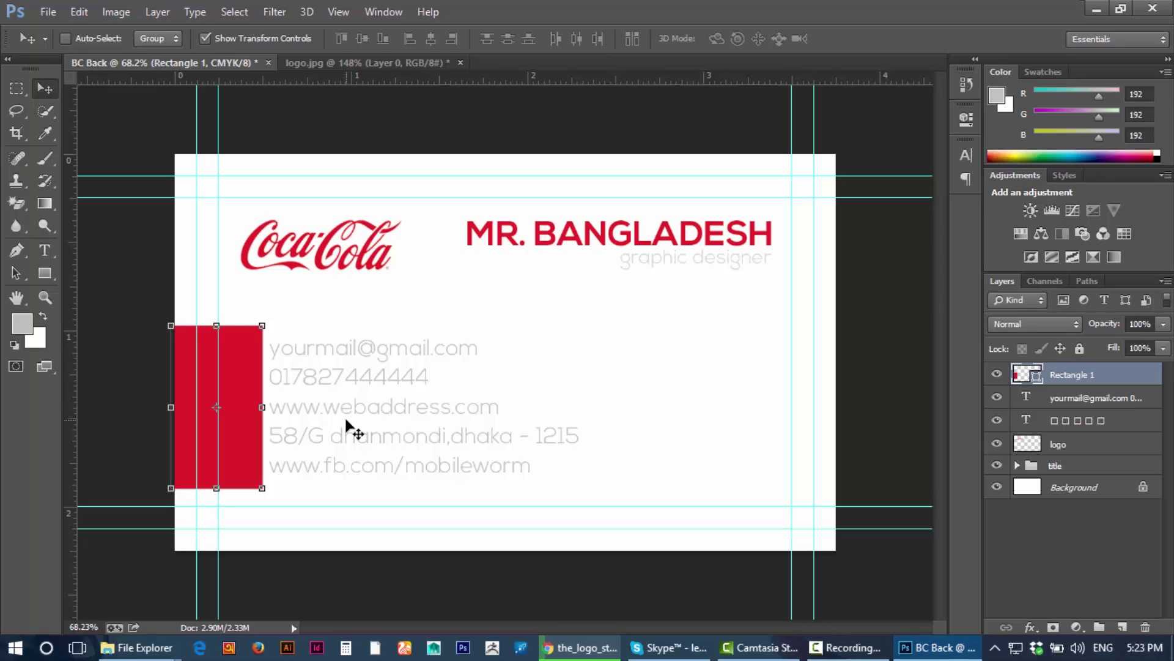
left_click(1064, 421)
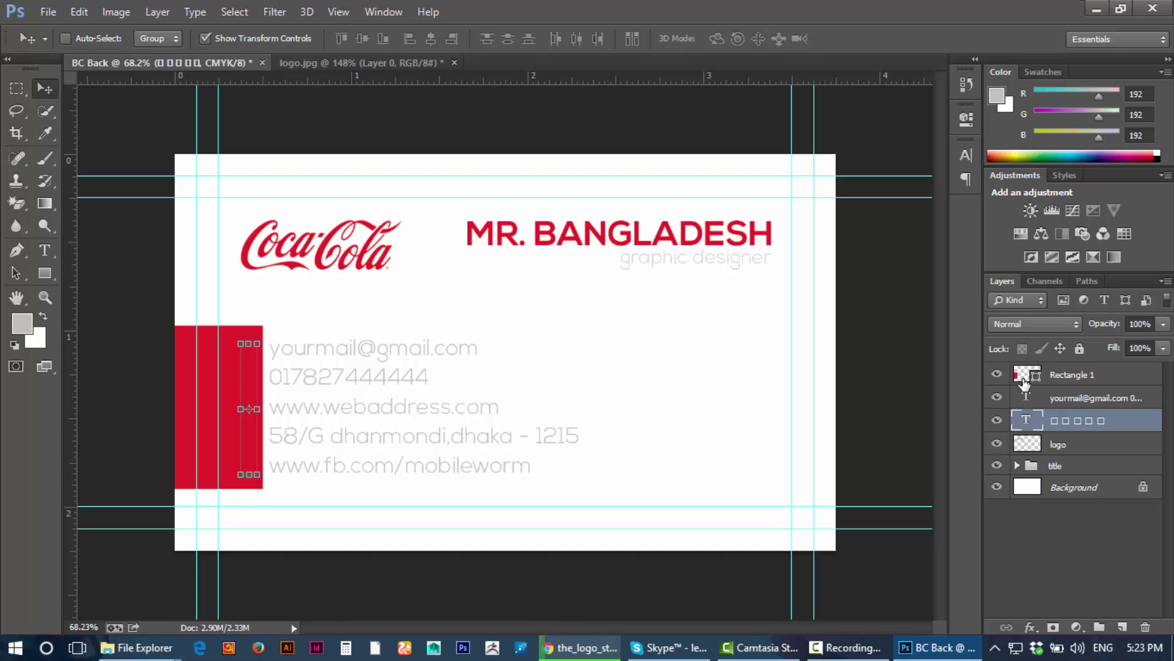
- Stack the contact icons above the red bar and colour them white
left_click_drag(1024, 384, 1064, 371)
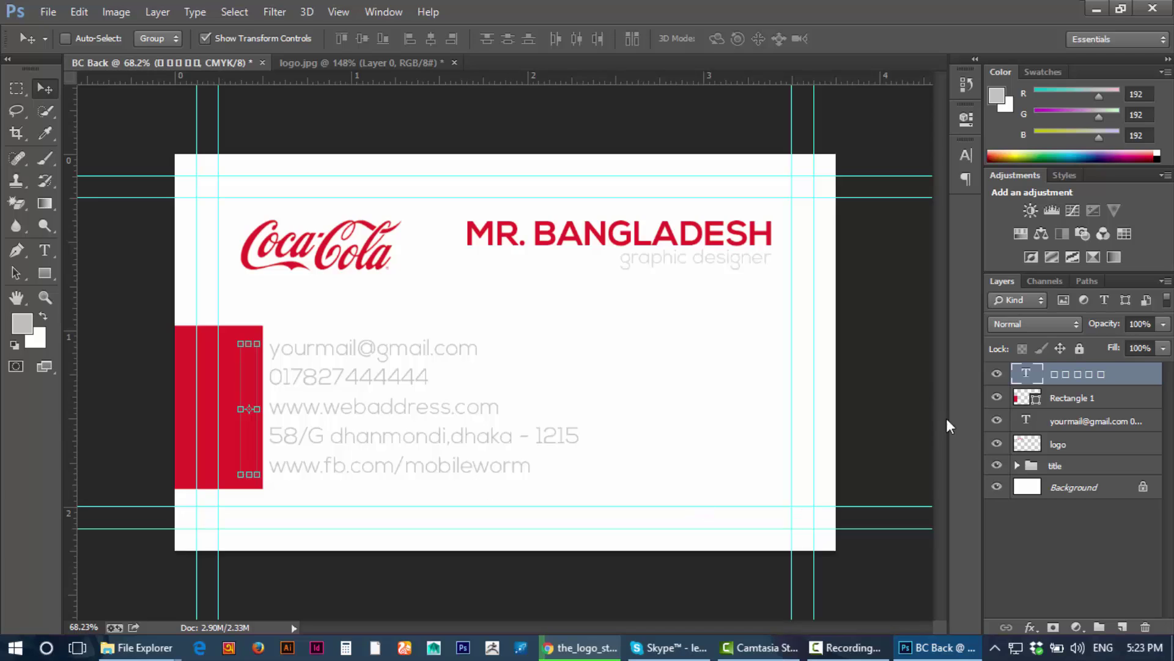
double_click(1034, 374)
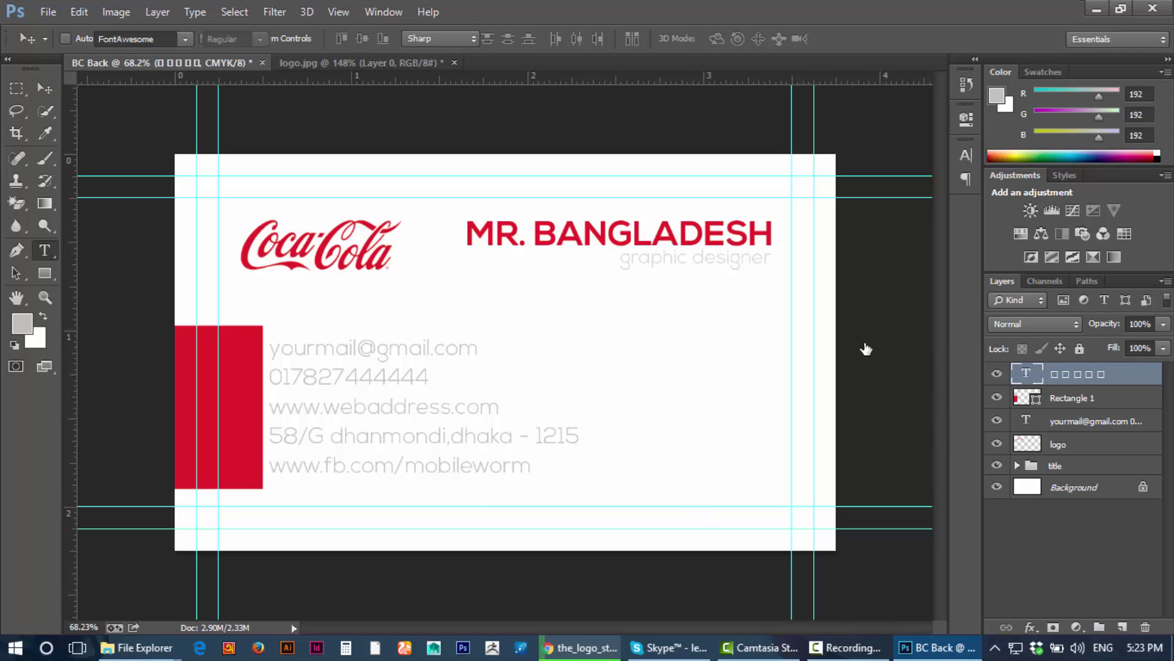
left_click(575, 39)
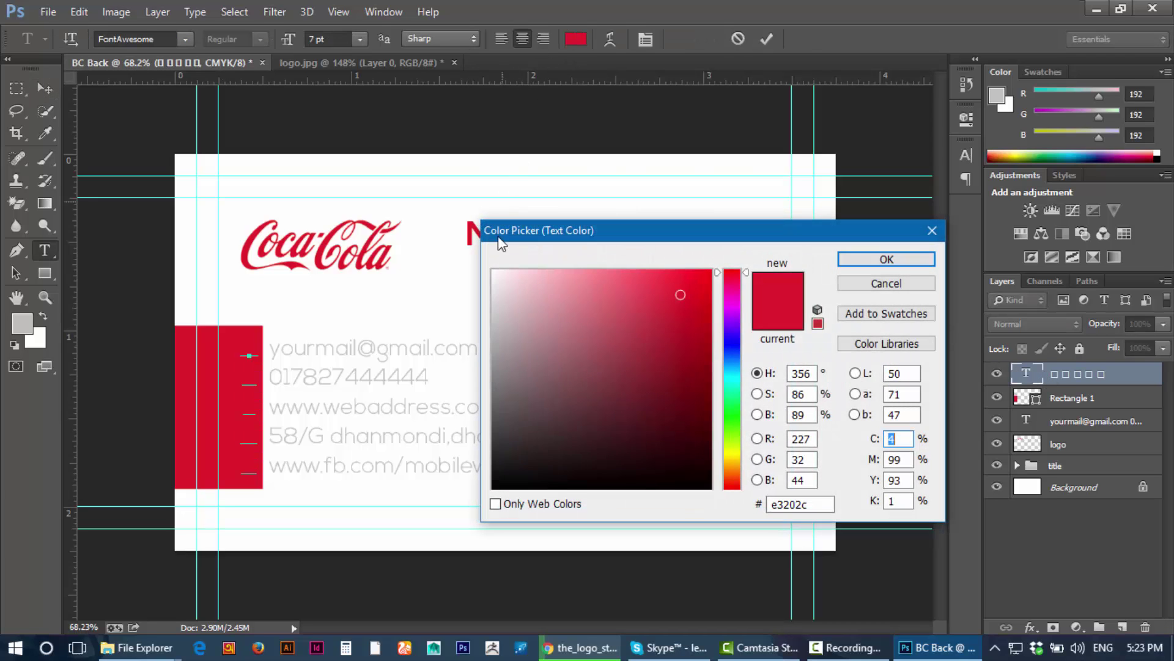
left_click_drag(502, 277, 491, 252)
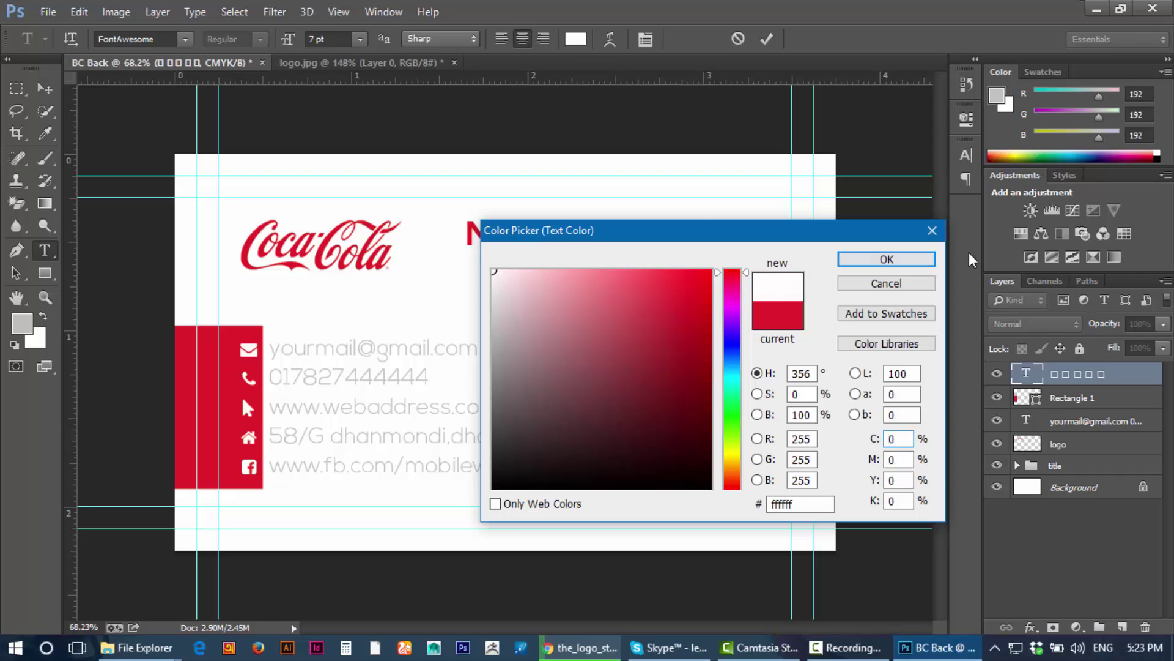
left_click(856, 258)
left_click(766, 39)
key("v")
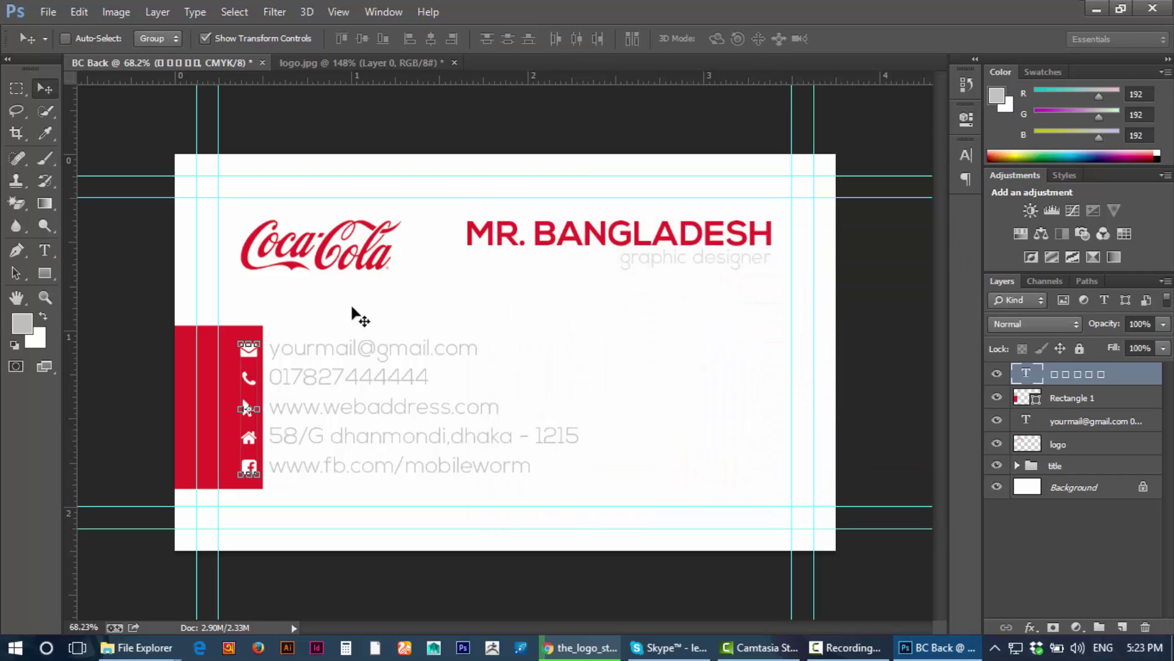
- Pick the Rectangular Marquee tool and adjust the zoom
left_click(18, 89)
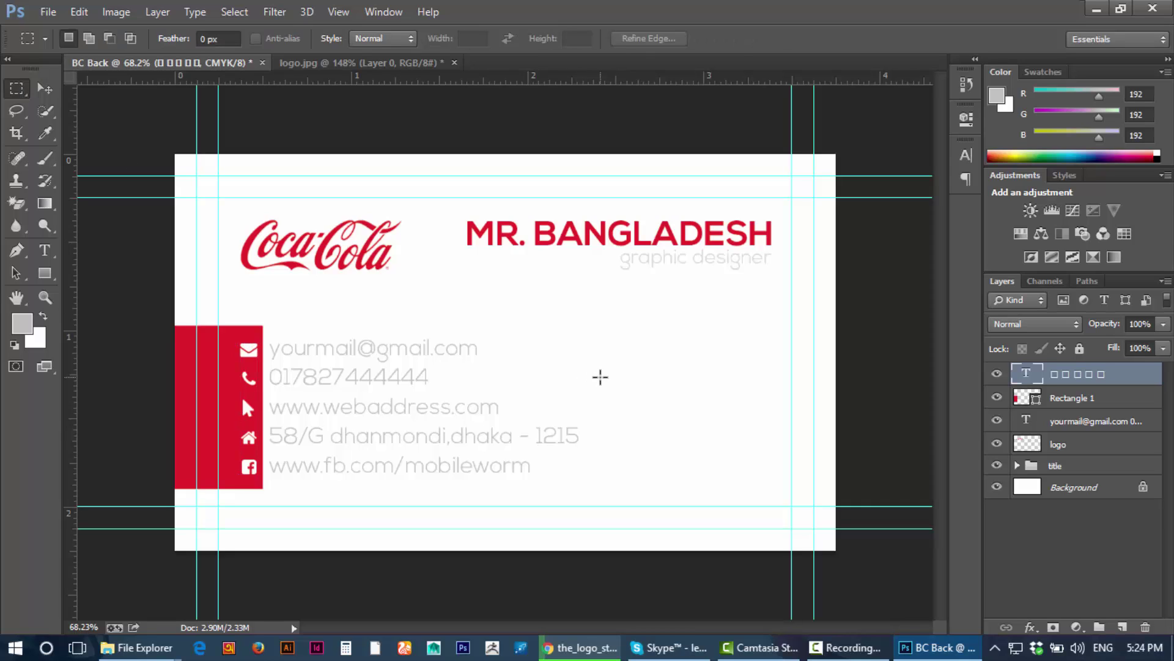
scroll(600, 377, "up", 5)
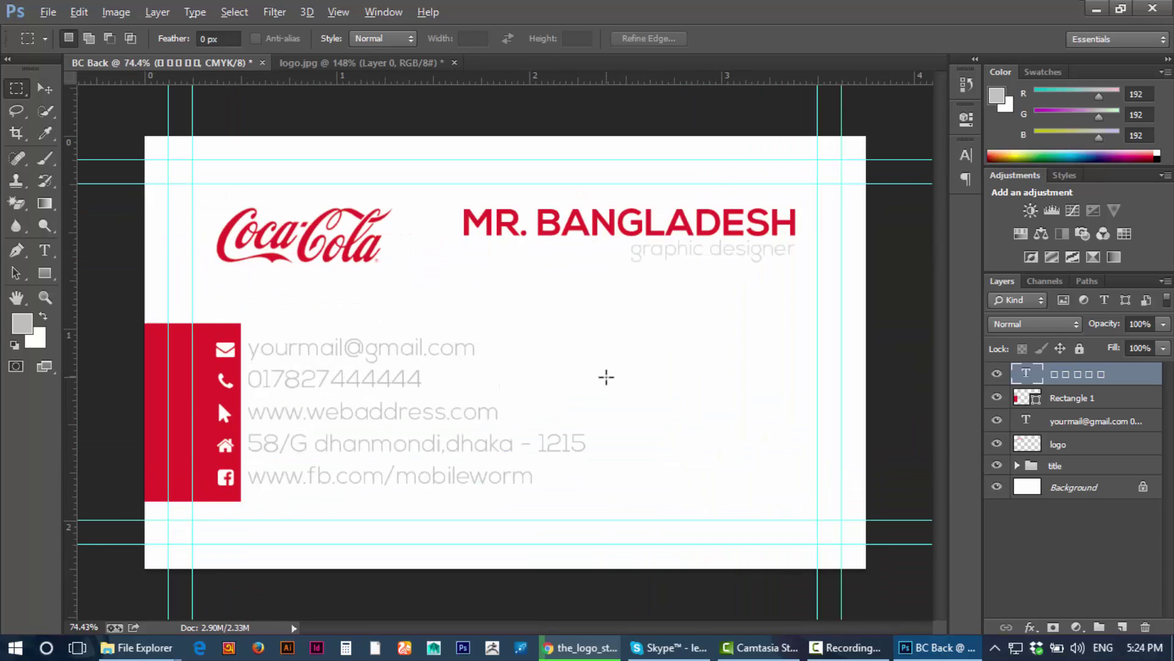
scroll(705, 204, "down", 5)
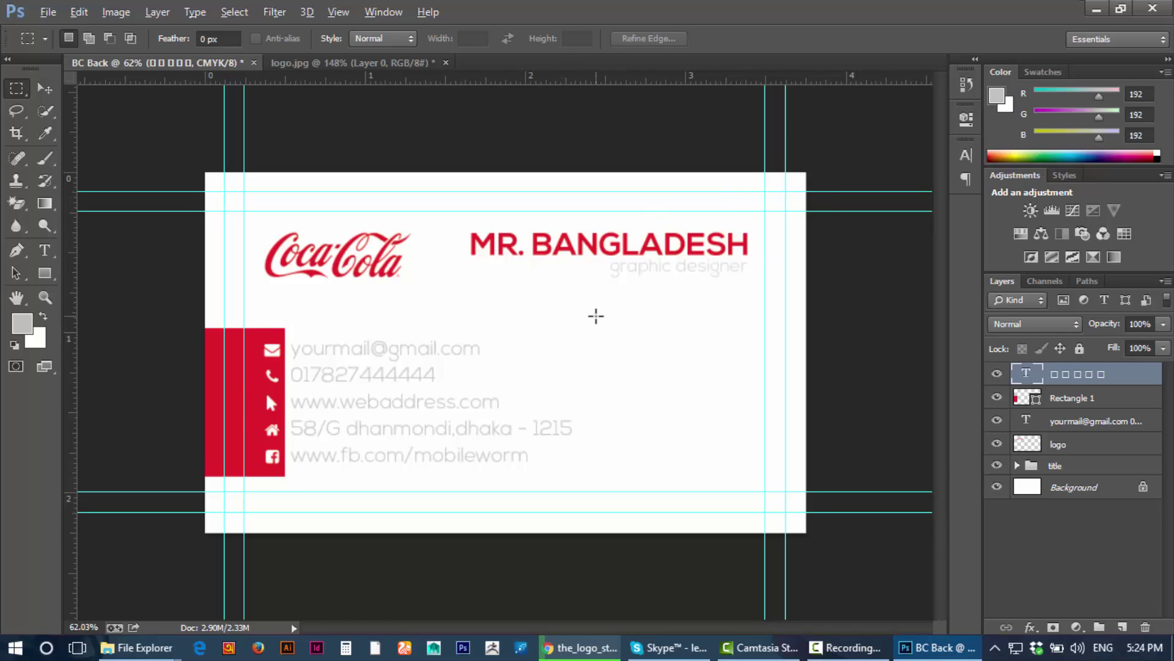
scroll(595, 314, "up", 1)
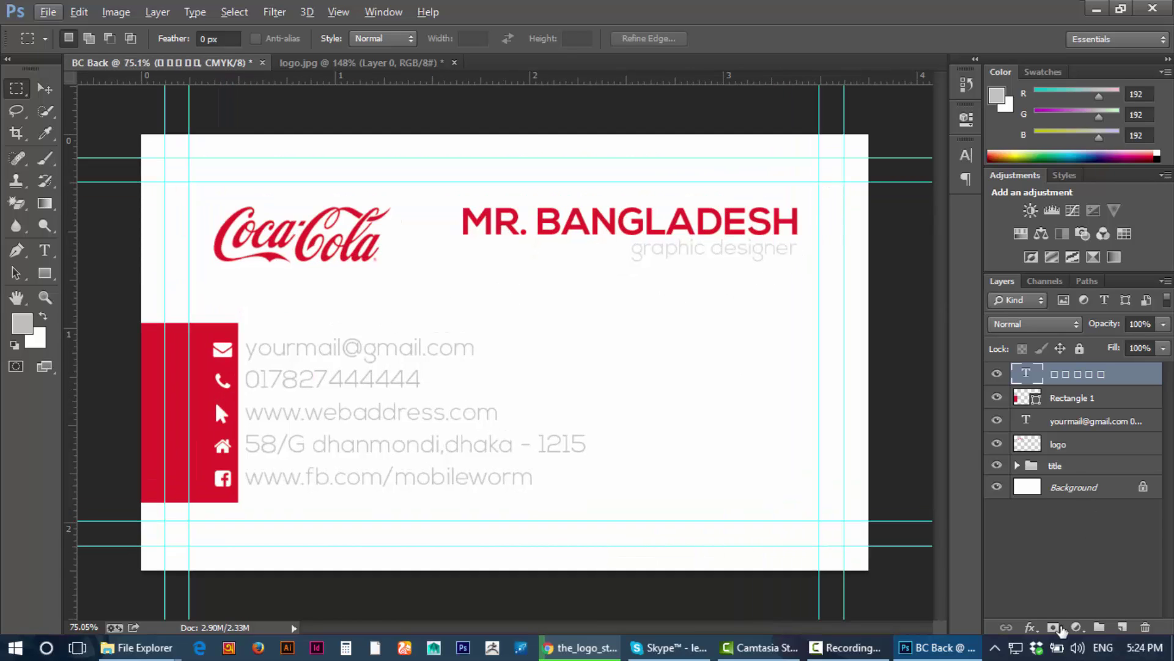
- Draw a 203 × 712 px rectangle (Rectangle 2) over the card's right edge
key("u")
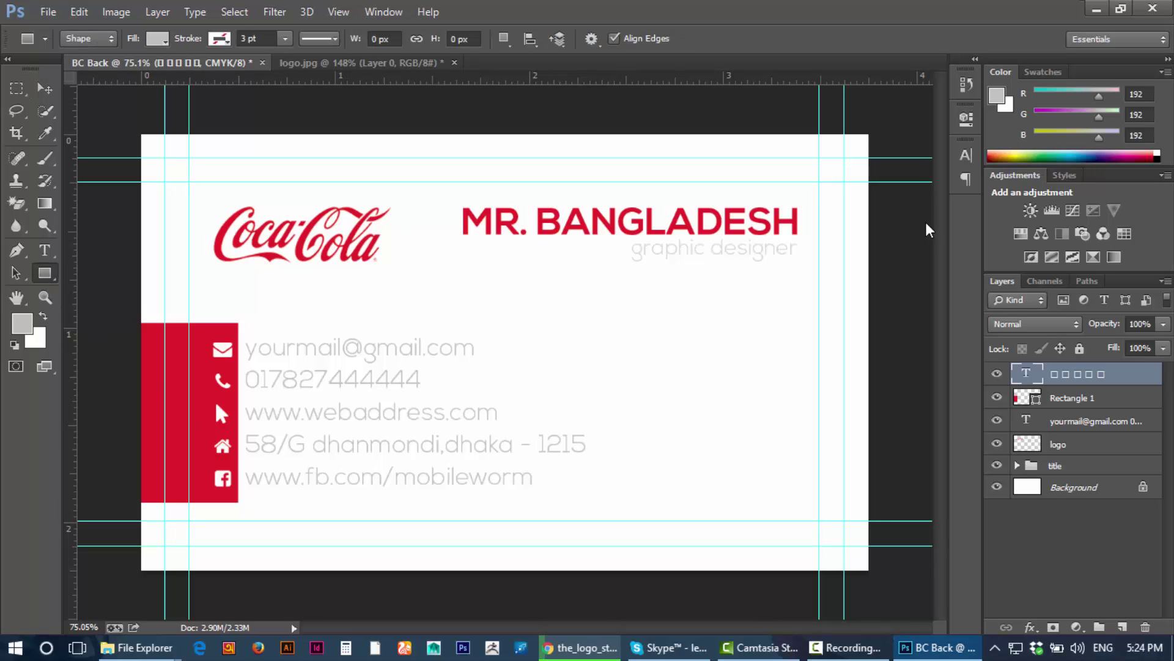
left_click_drag(804, 126, 933, 584)
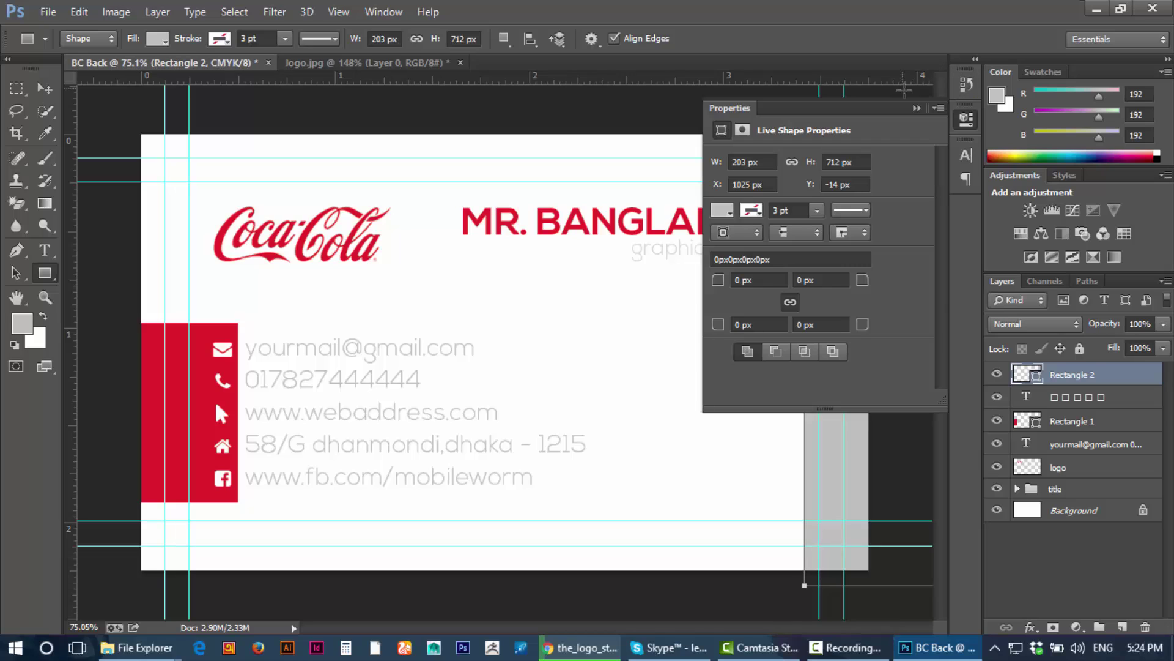
left_click(920, 105)
scroll(506, 435, "down", 3)
scroll(519, 435, "up", 2)
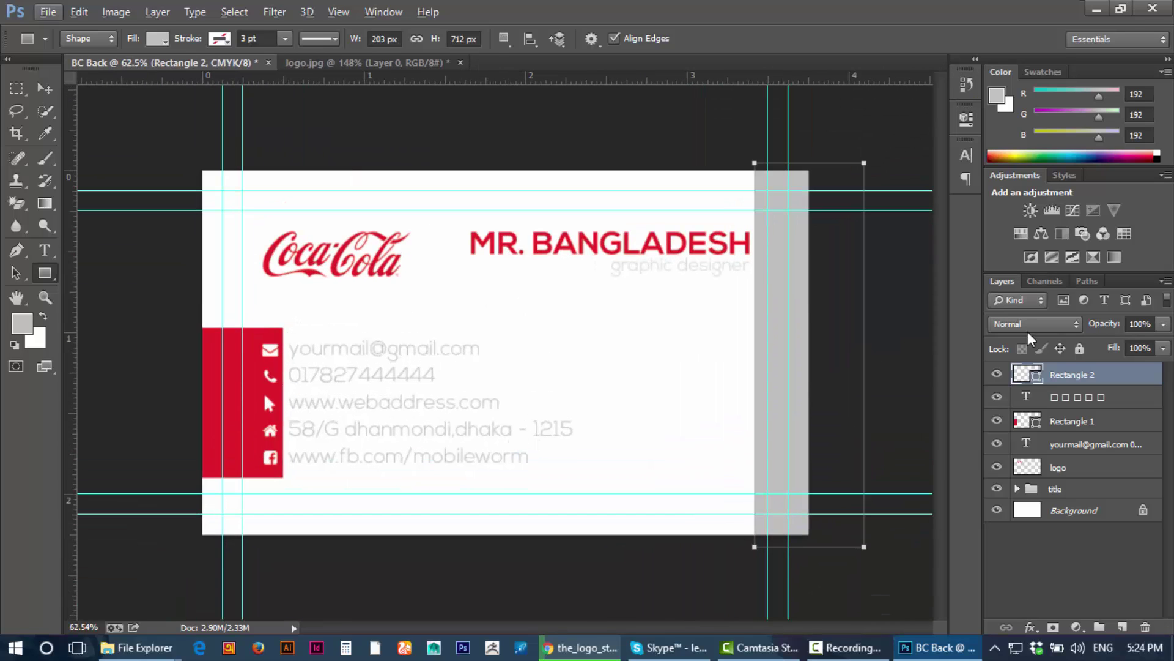
- Fill Rectangle 2 with the red sampled from the left bar
double_click(1040, 382)
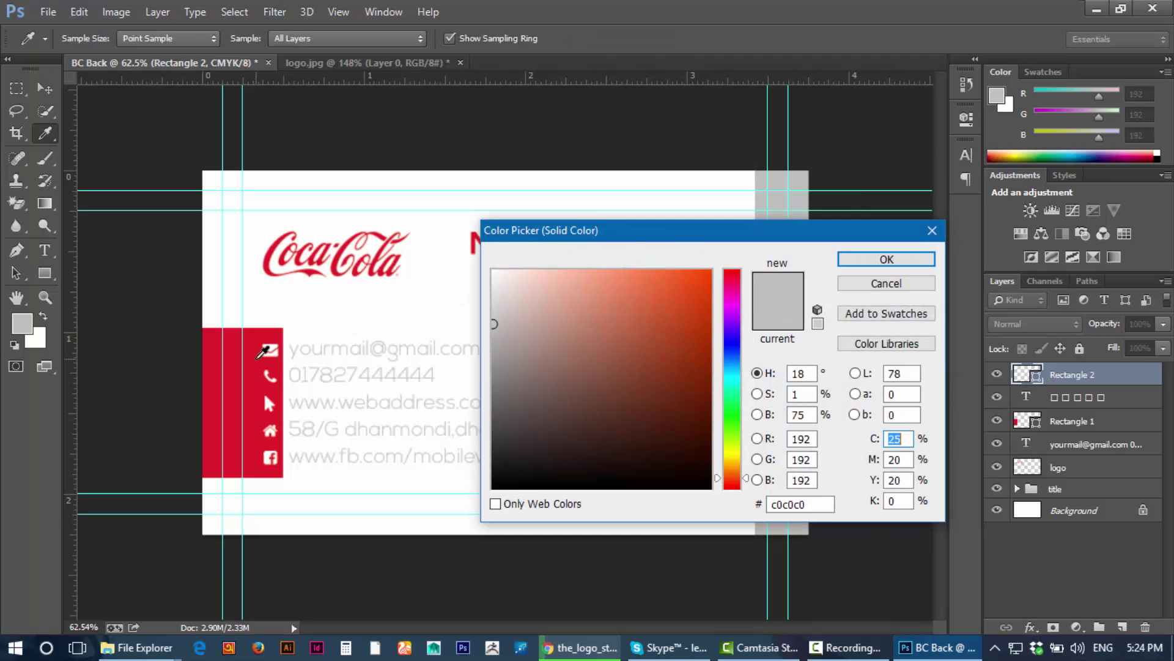
left_click(263, 392)
left_click(895, 262)
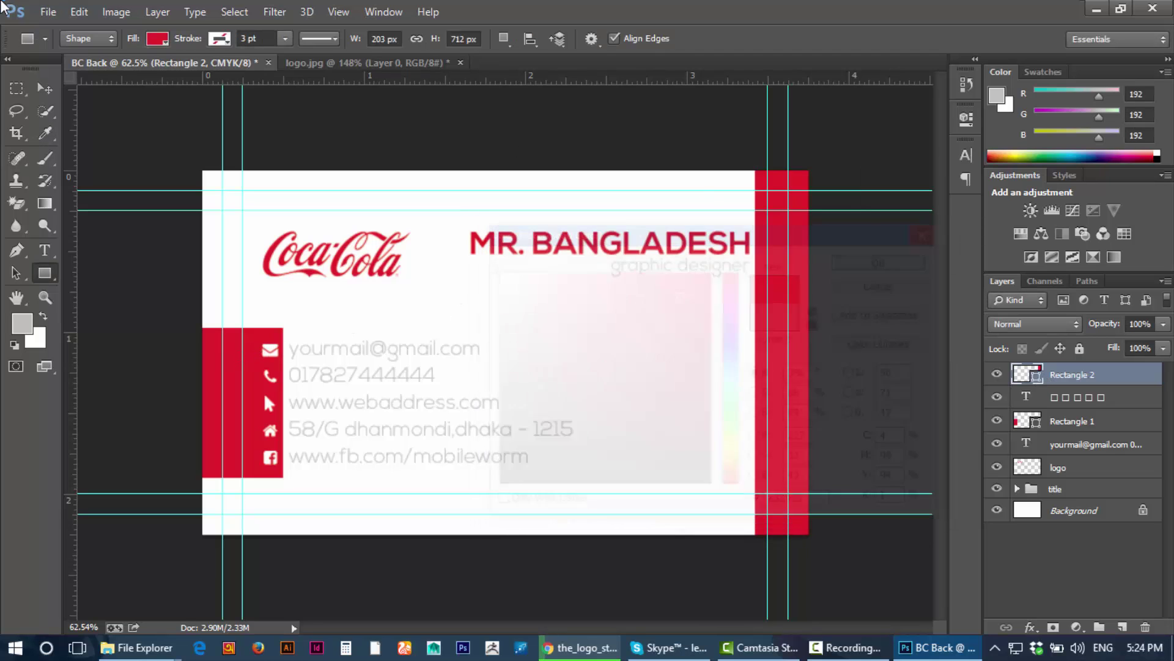
key("v")
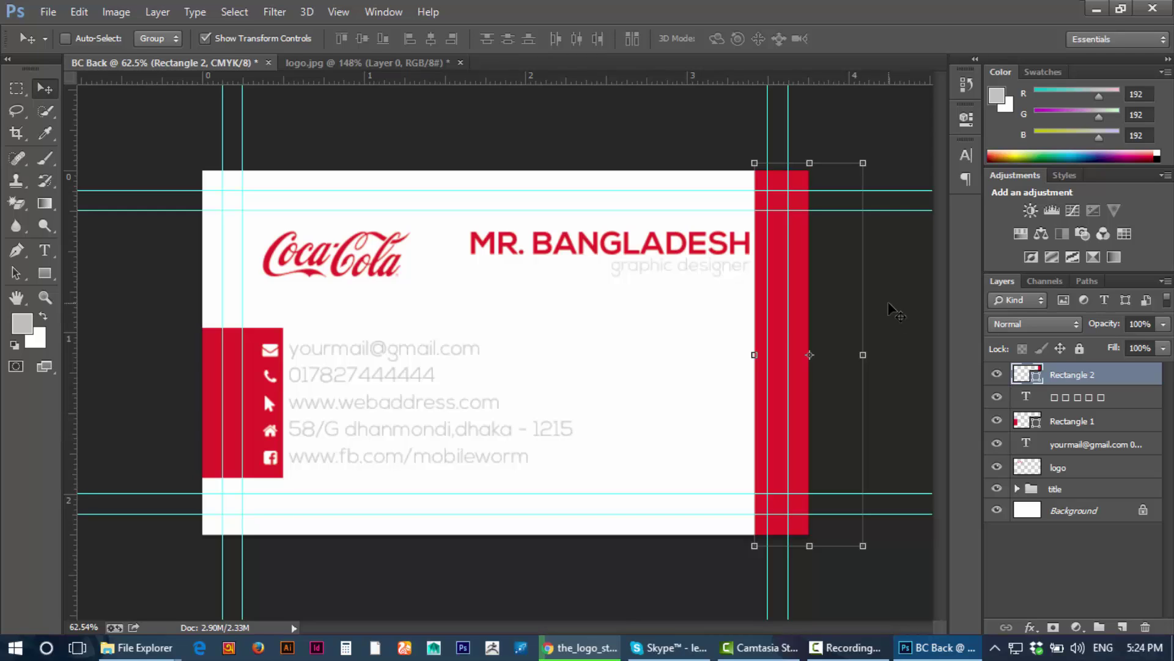
- Resize Rectangle 2 from bottom and top into a short block beside the name
left_click_drag(809, 545, 791, 278)
left_click_drag(810, 162, 810, 216)
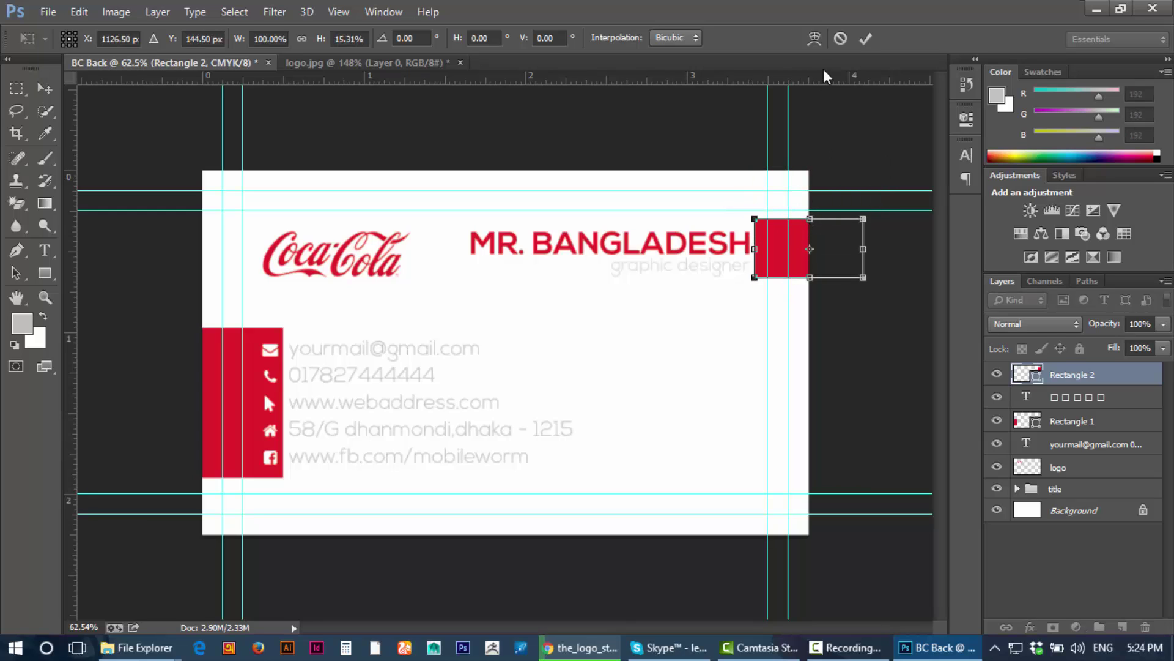
left_click(865, 38)
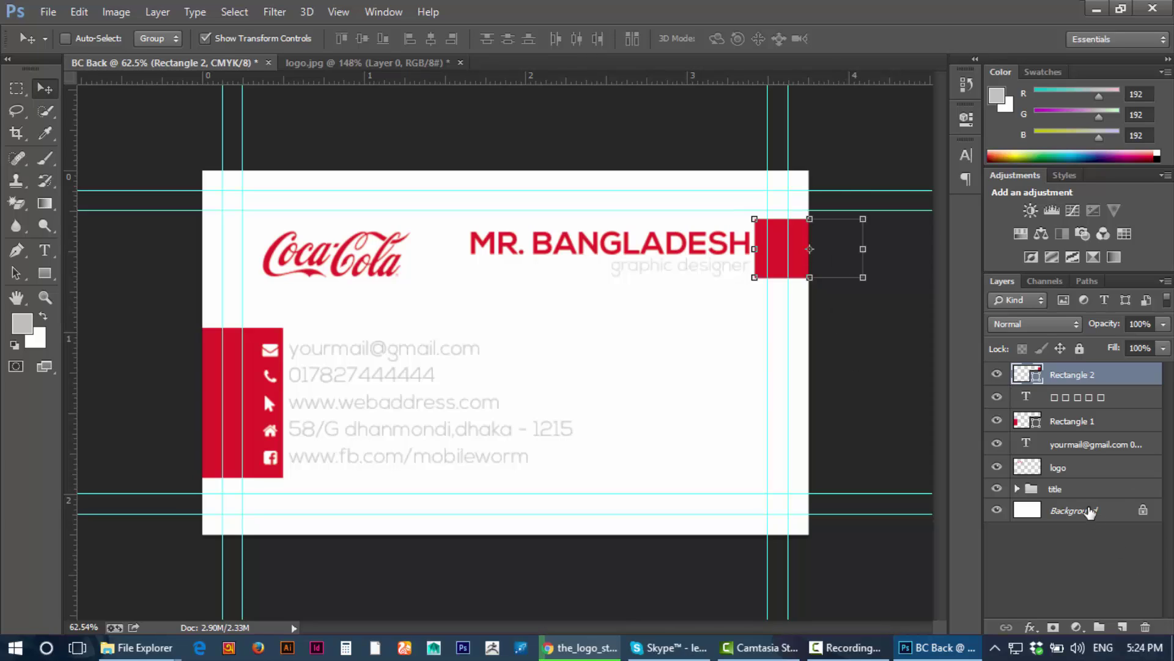
- Nudge the red block right so it sits flush with the card's edge
left_click(1090, 511)
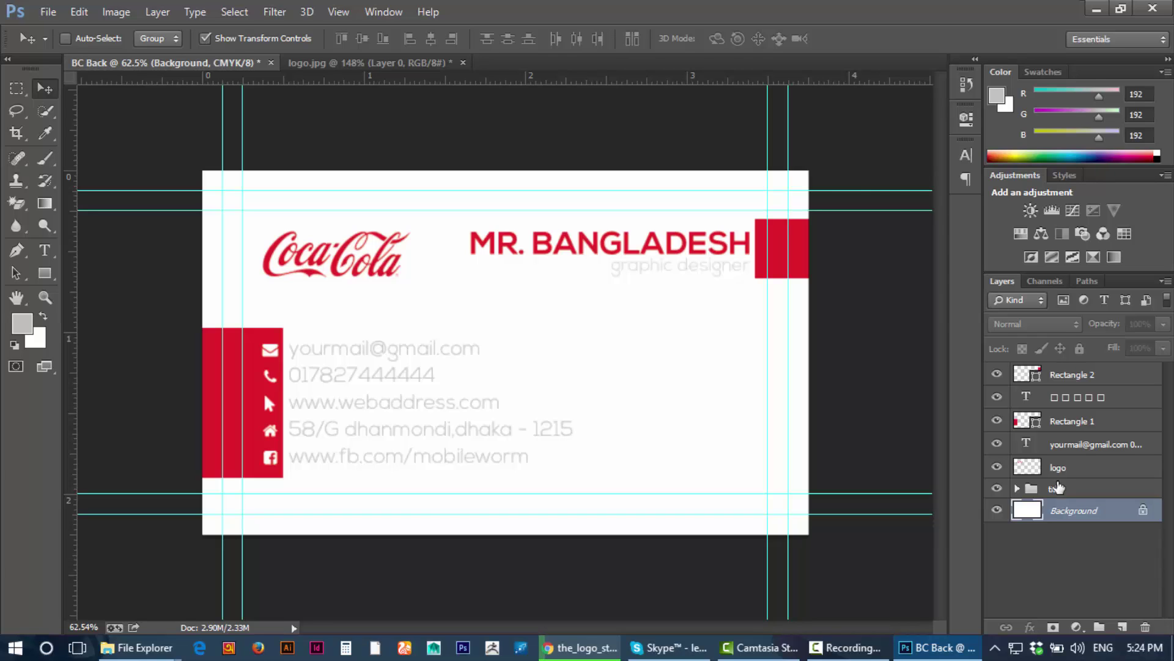
scroll(836, 320, "up", 3)
left_click_drag(696, 314, 371, 386)
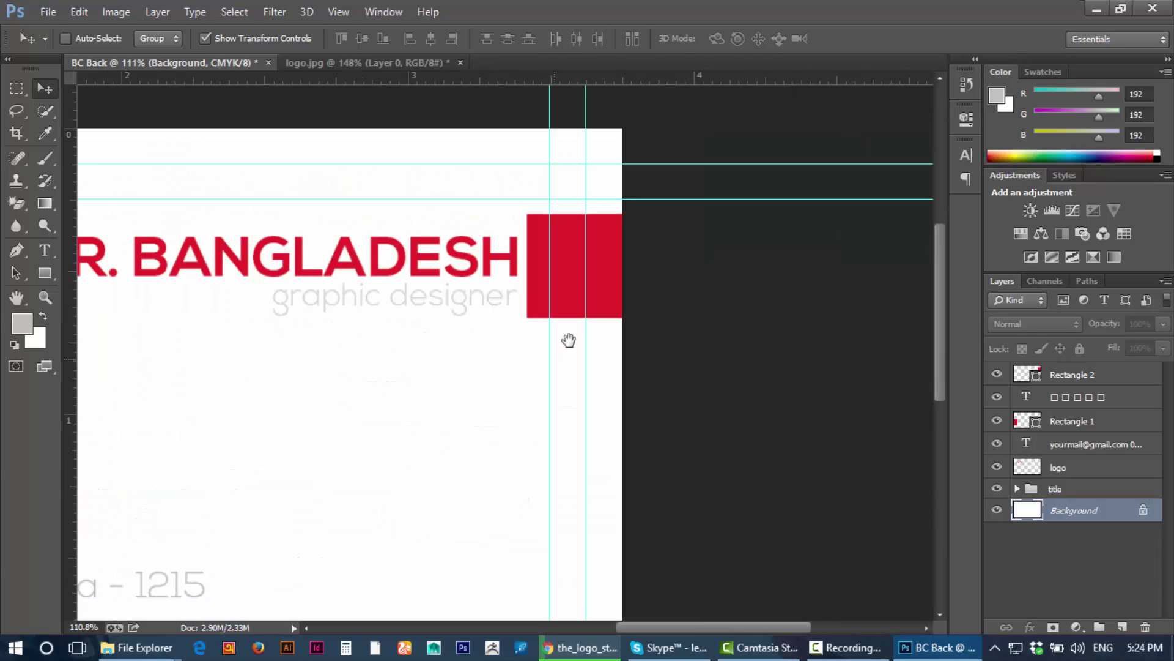
left_click(625, 291)
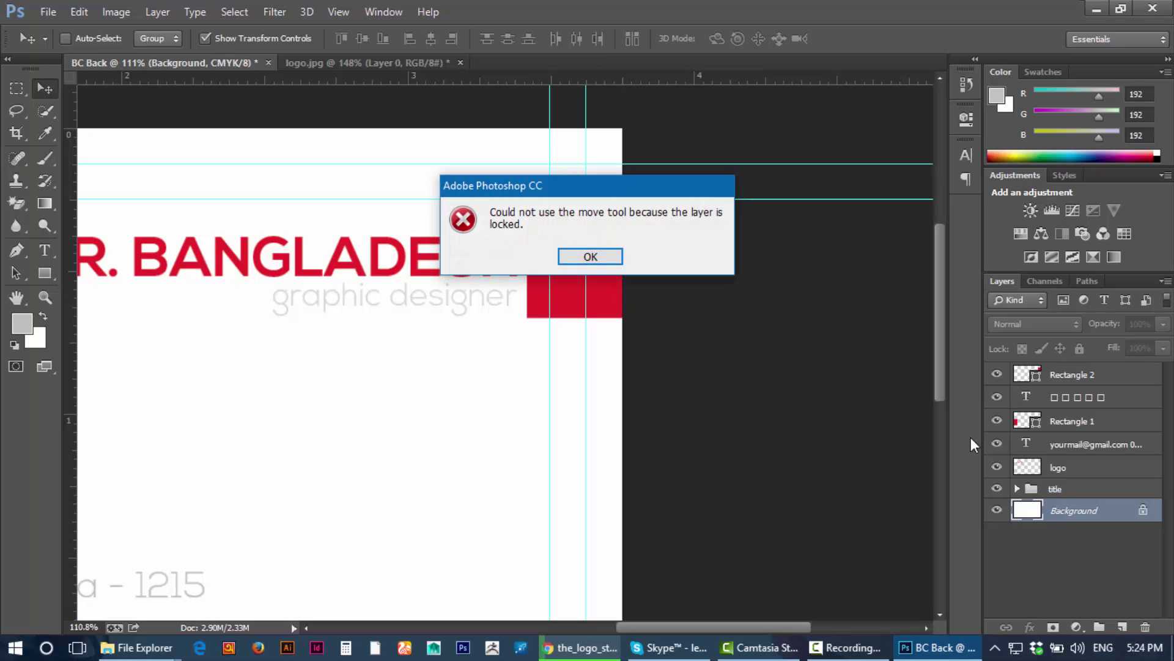
left_click(591, 260)
left_click(1092, 378)
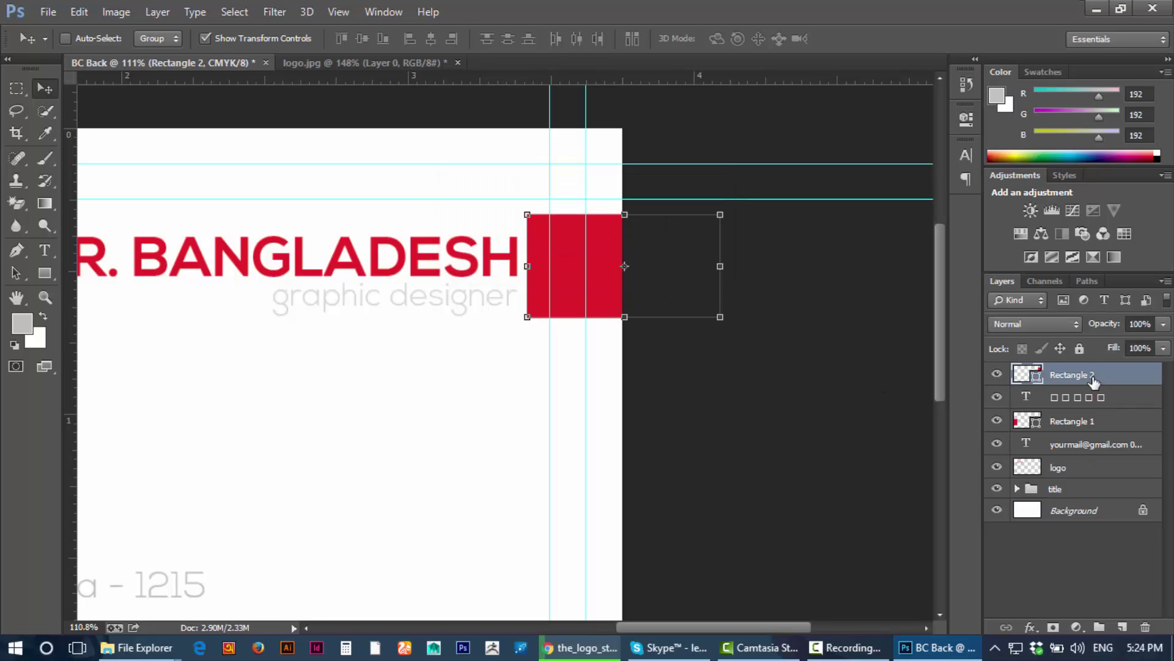
left_click_drag(596, 297, 610, 302)
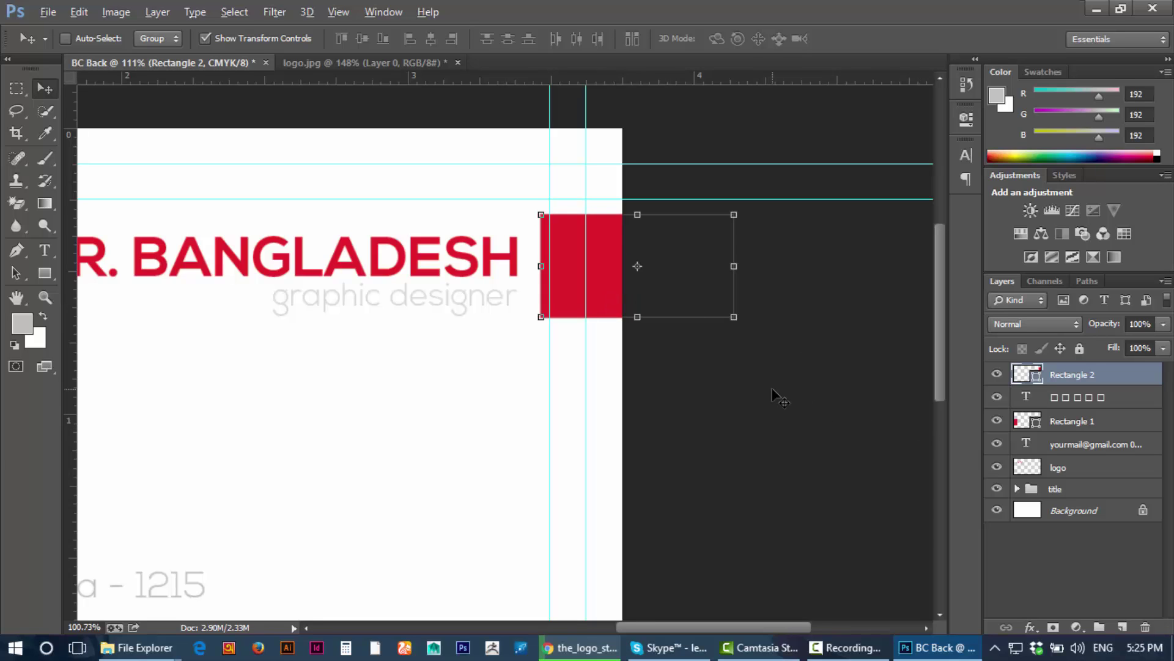
scroll(772, 397, "down", 5)
scroll(795, 397, "up", 2)
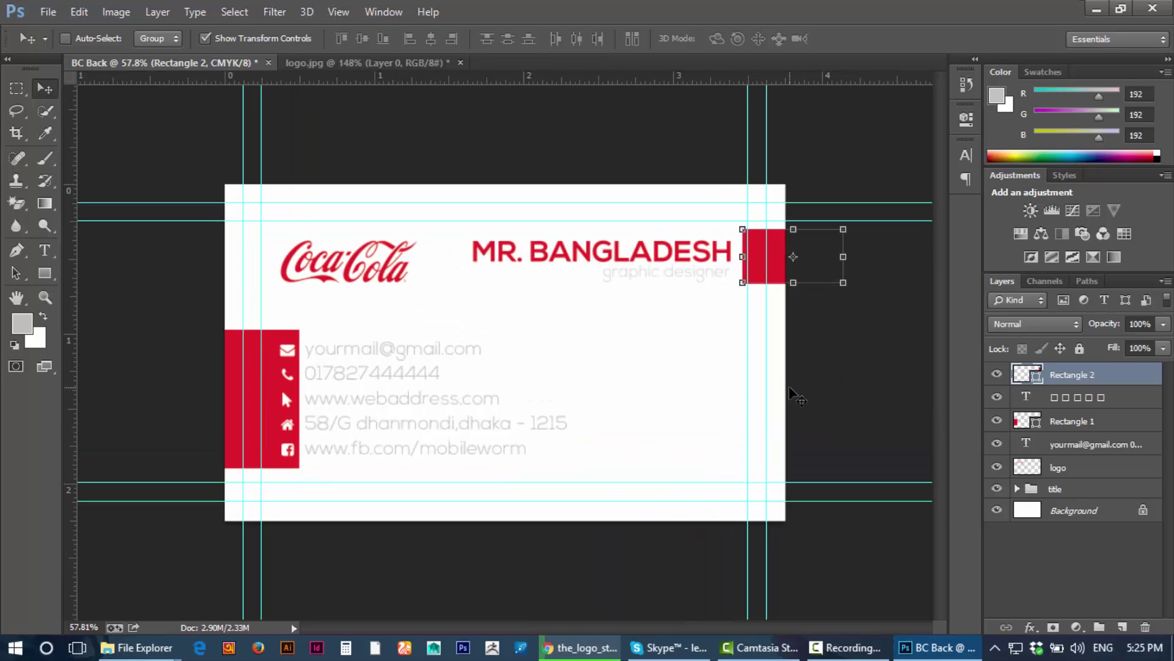
left_click(1078, 580)
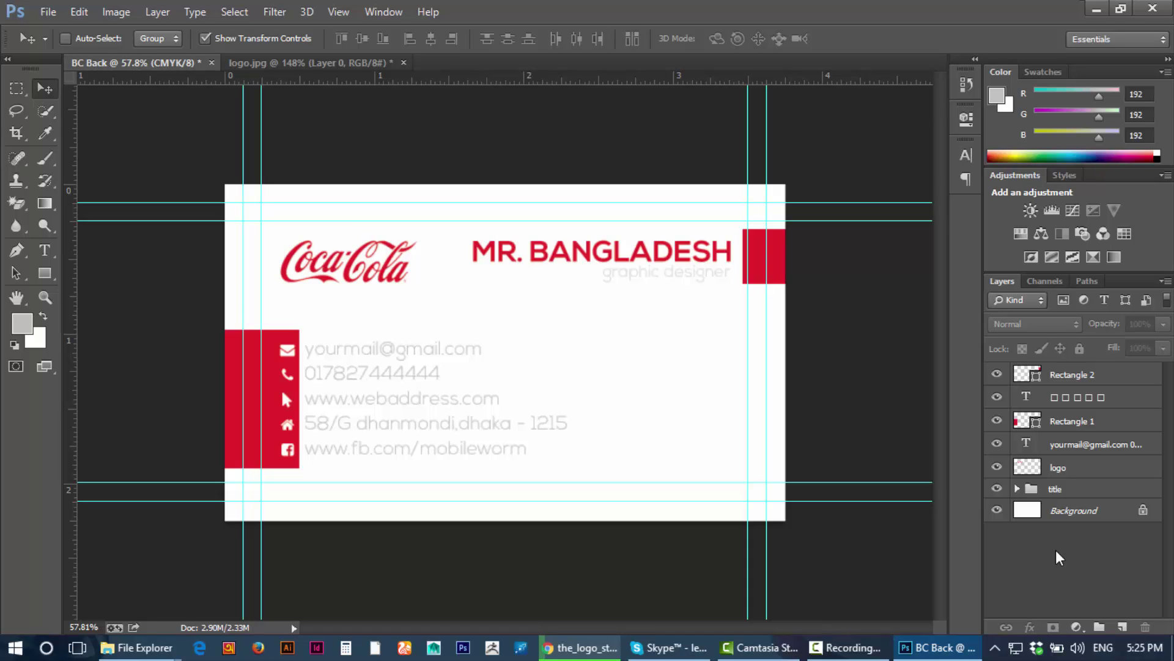
scroll(787, 460, "down", 2)
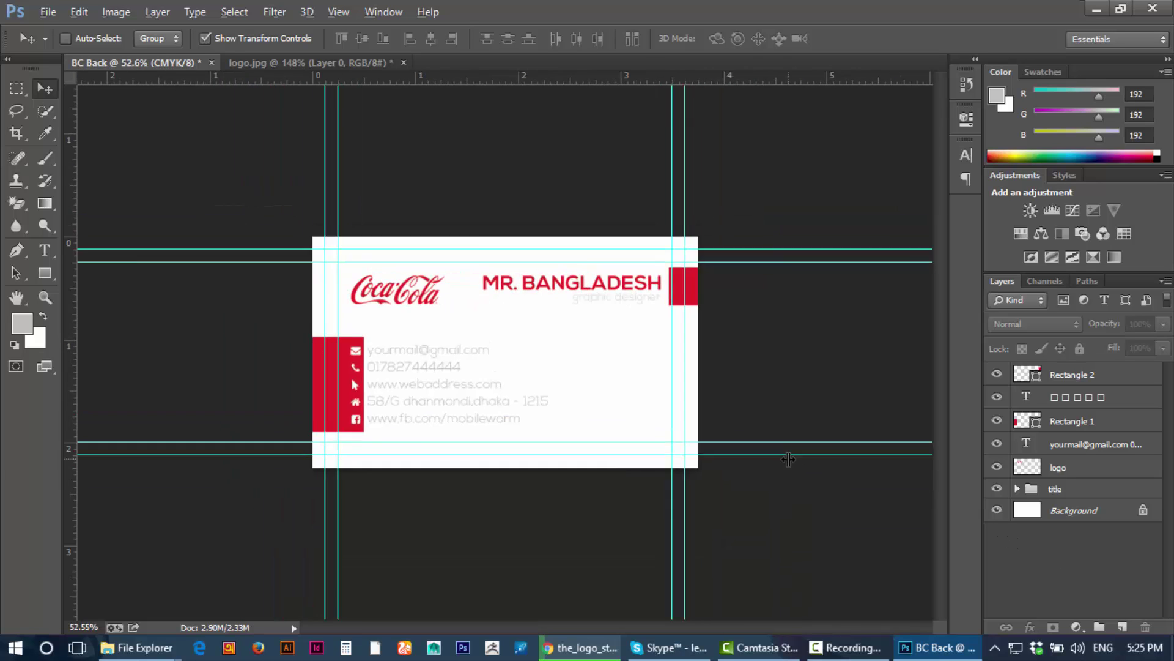
scroll(789, 467, "up", 3)
scroll(795, 468, "down", 2)
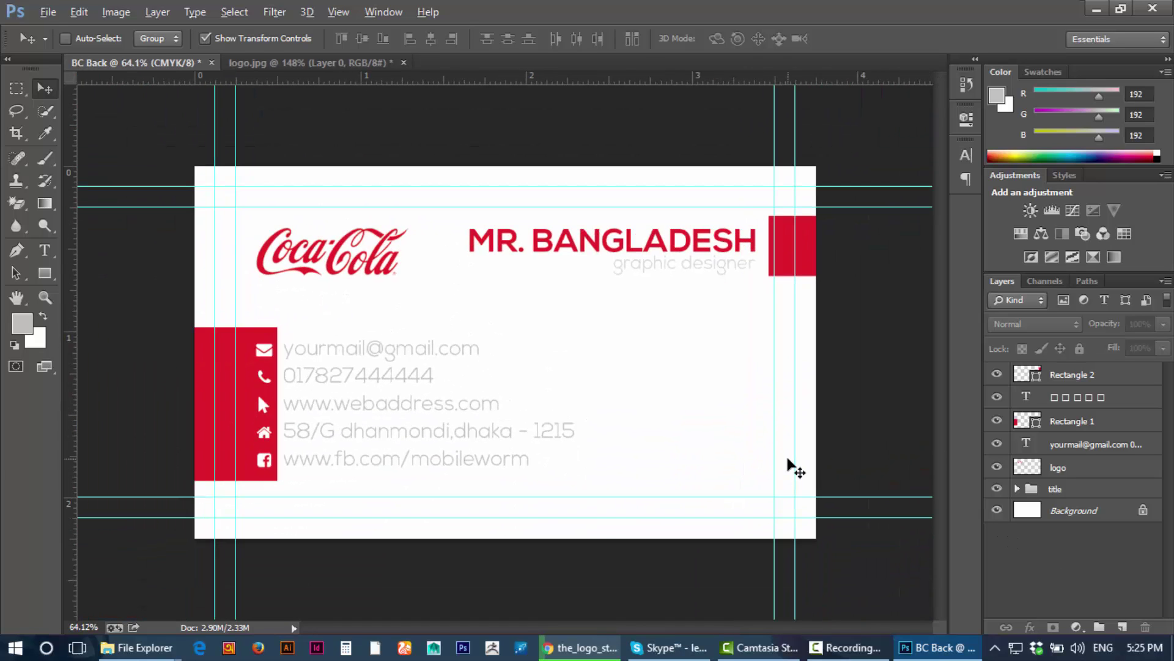
- Save as BC Back.psd in Desktop's Business Card folder with Maximize Compatibility on
left_click(48, 12)
left_click(63, 224)
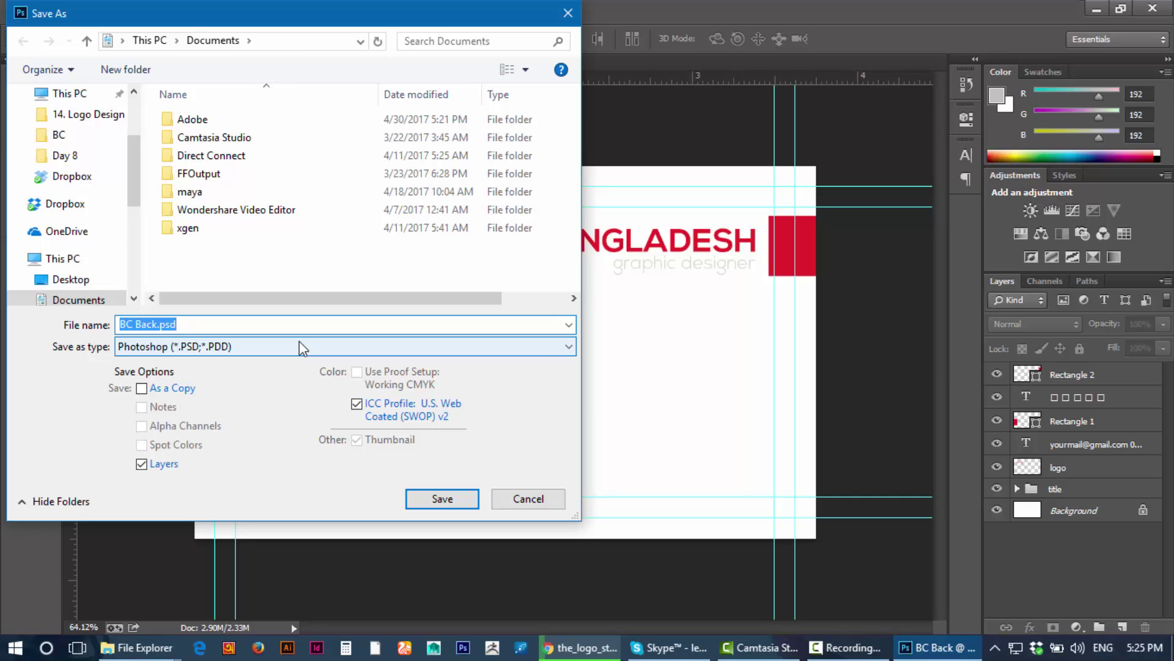
scroll(74, 104, "up", 2)
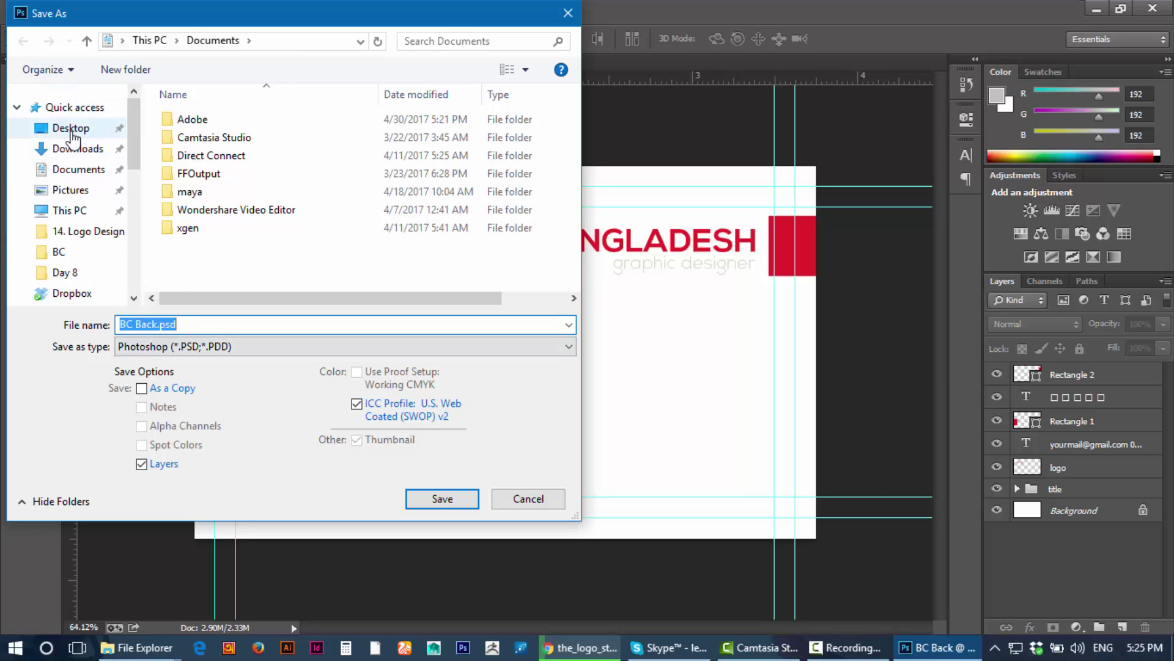
left_click(71, 136)
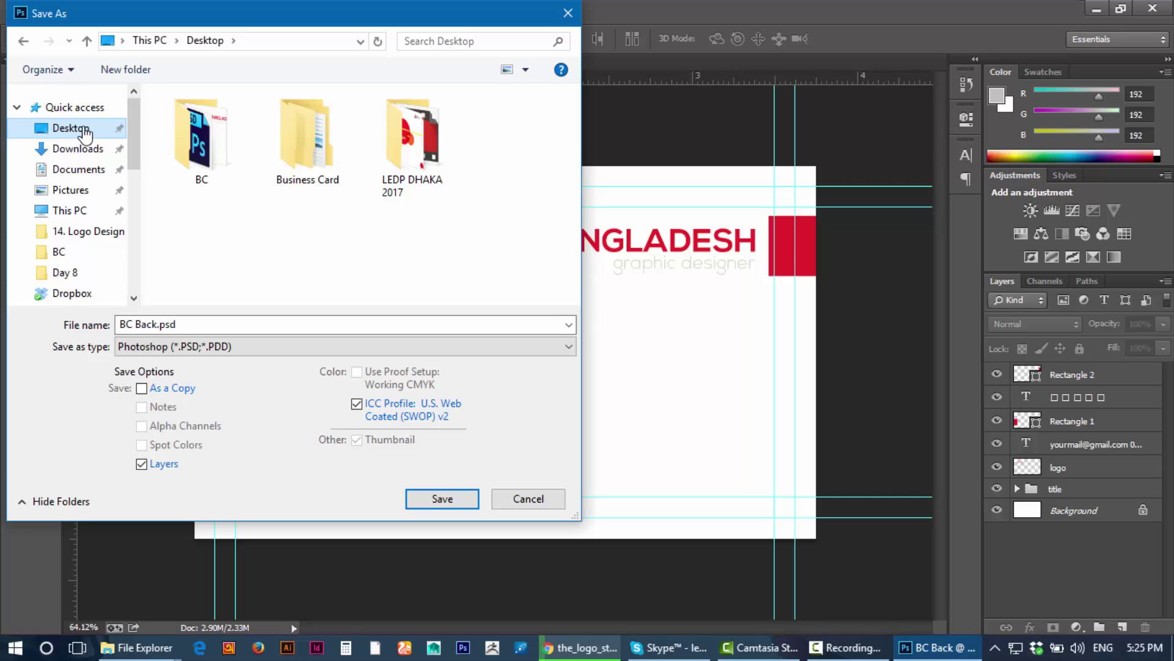
double_click(306, 139)
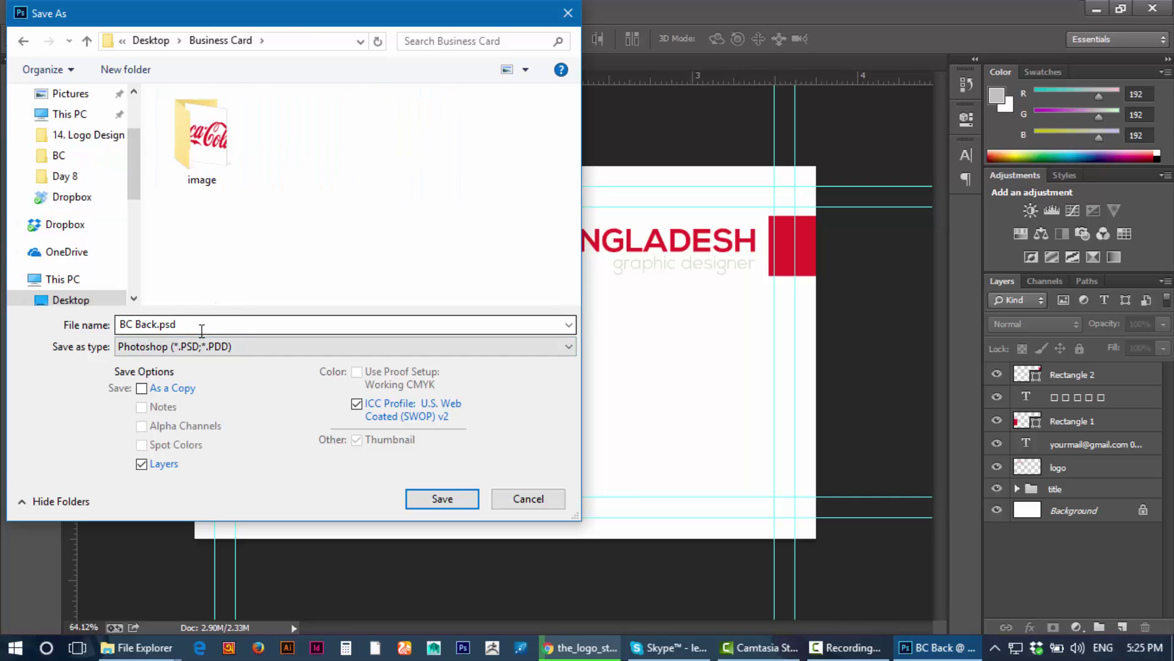
triple_click(208, 329)
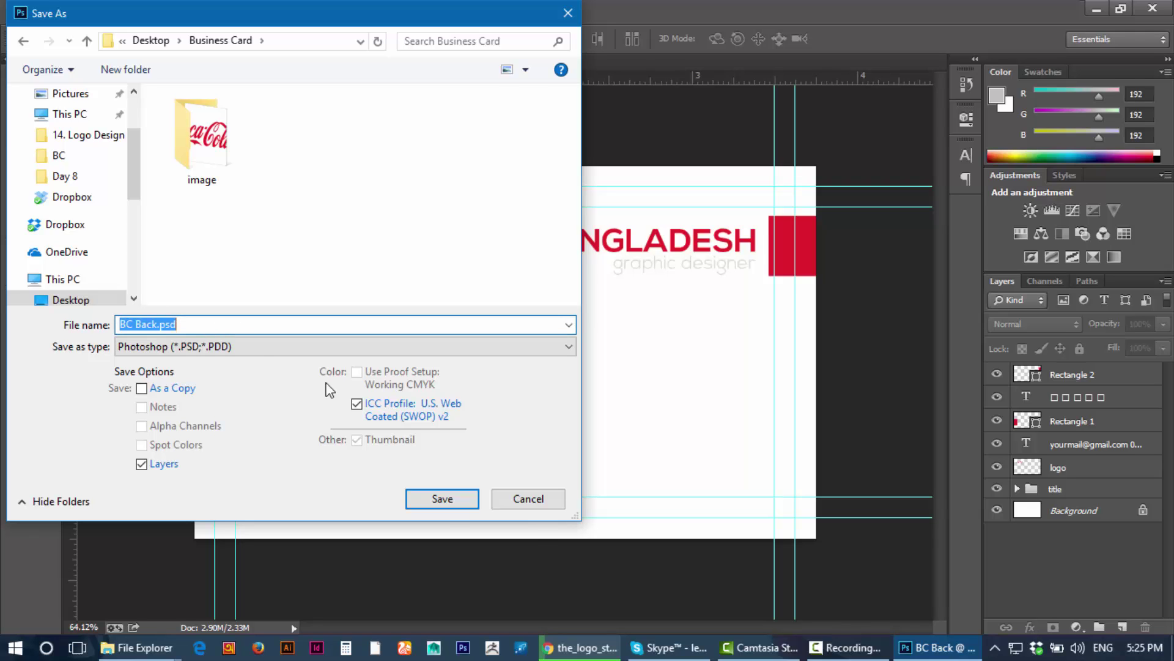
left_click(441, 508)
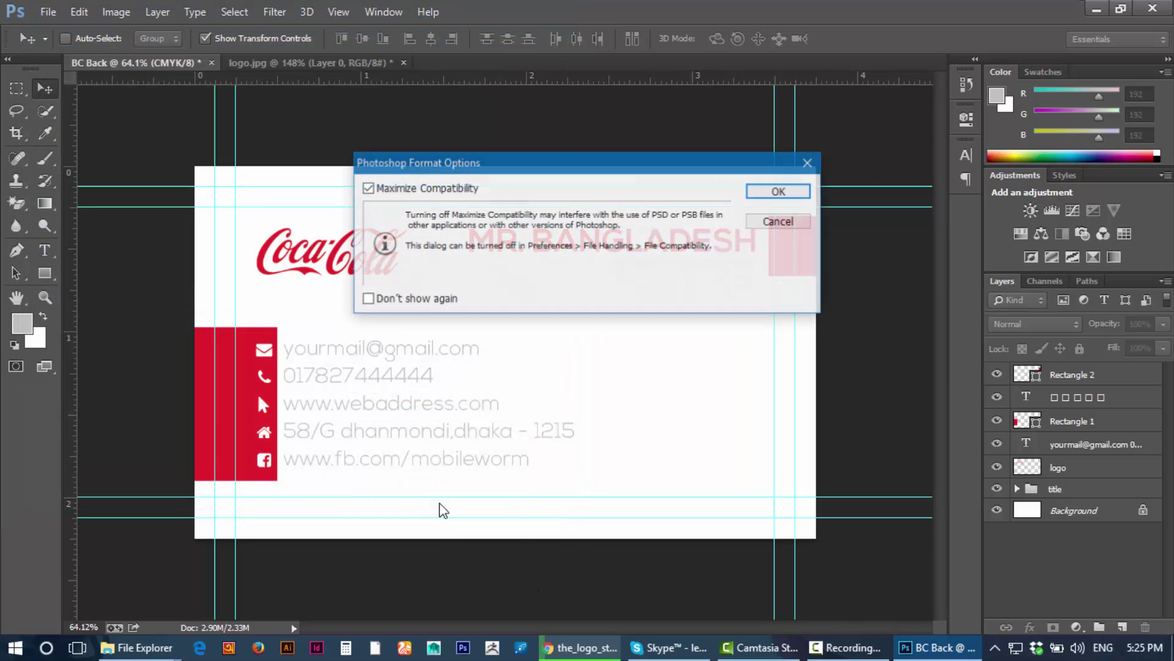
left_click(767, 193)
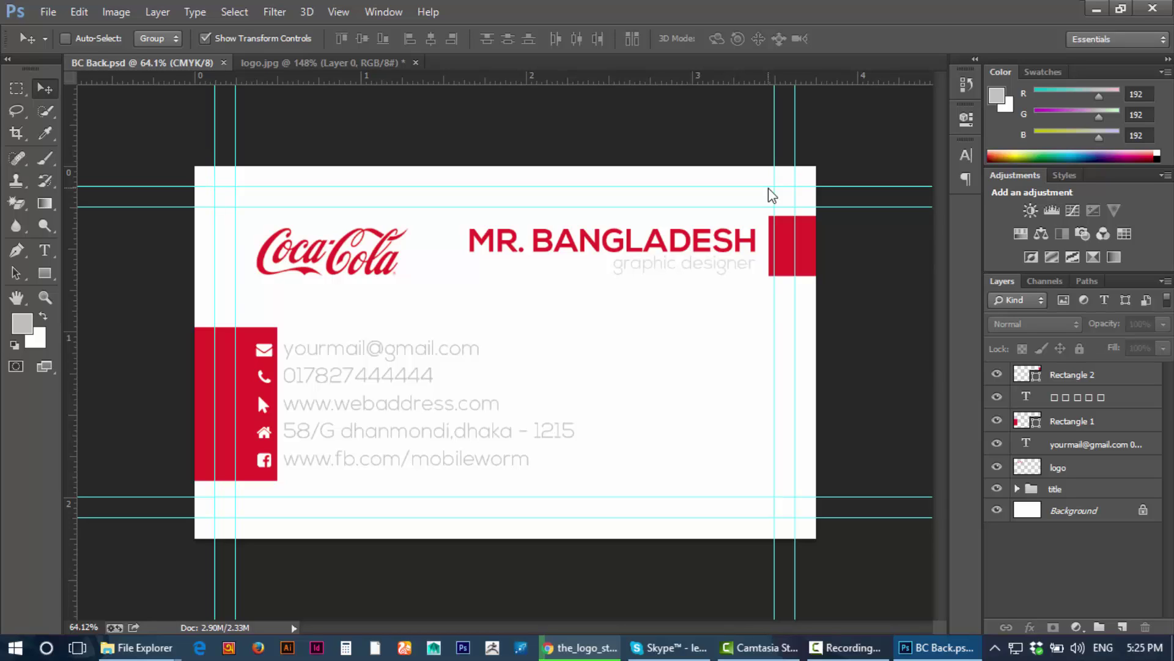
scroll(772, 196, "down", 1)
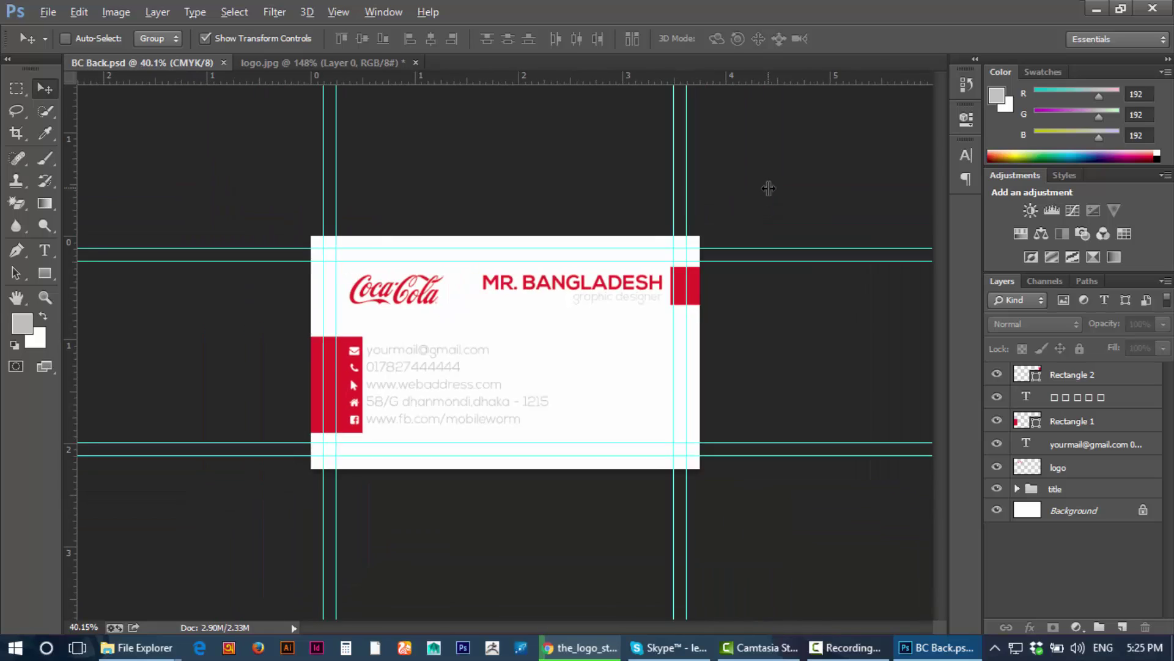
scroll(772, 195, "up", 3)
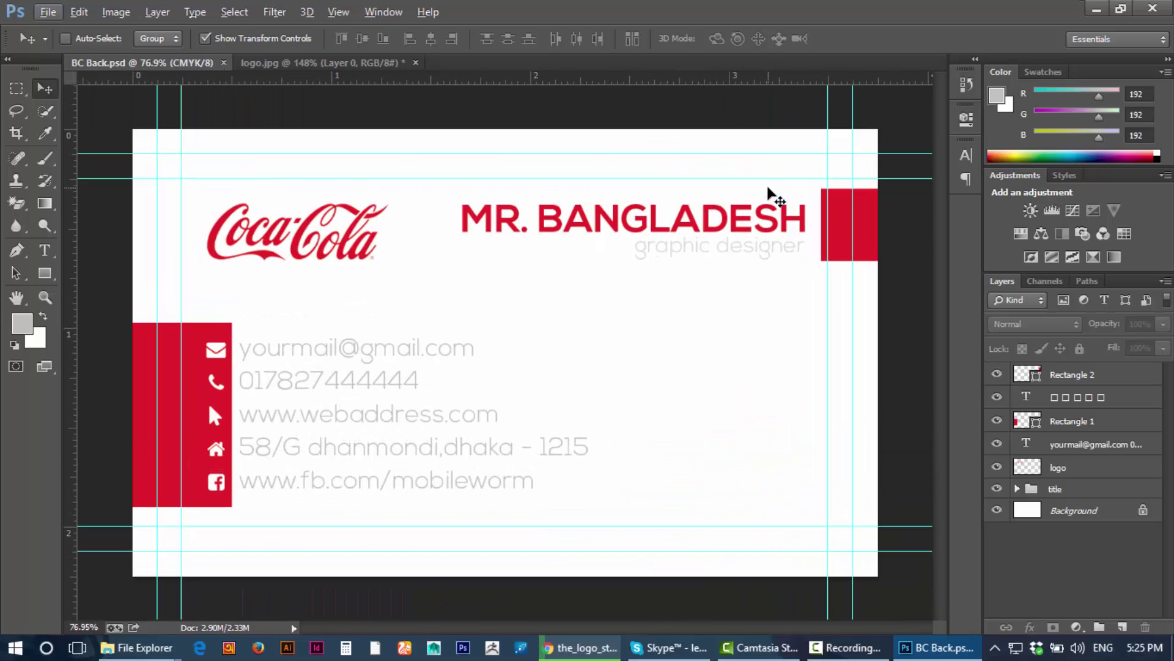
scroll(772, 195, "down", 1)
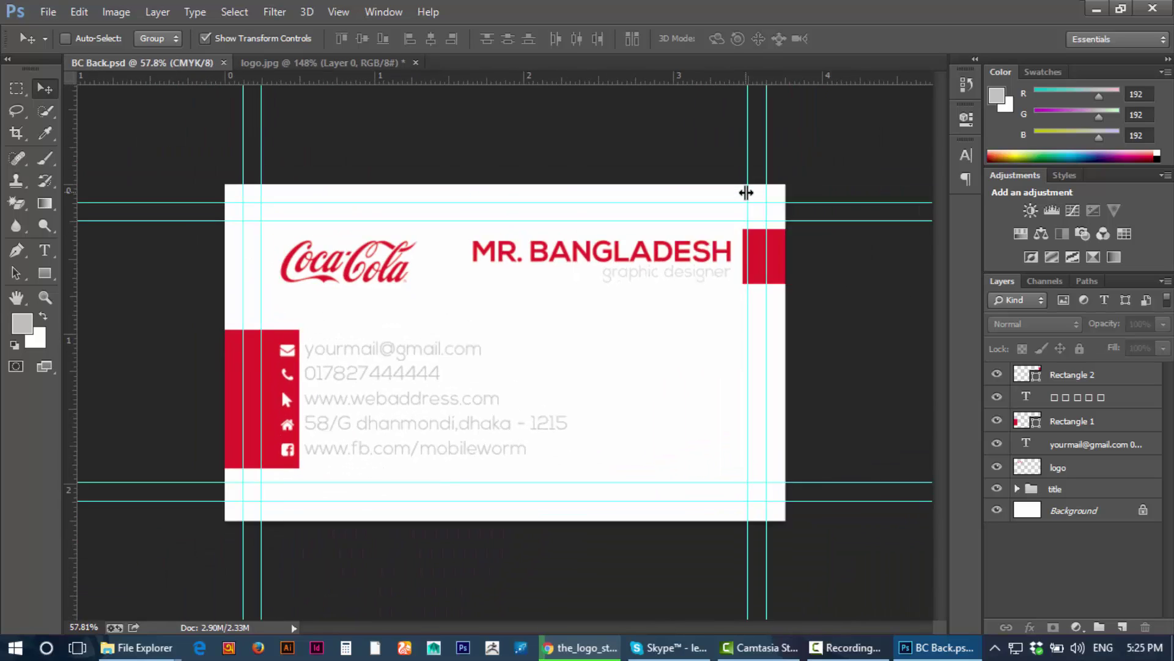
scroll(750, 199, "up", 2)
- Save a JPEG copy of the card as BC Back.jpg at quality 12 (Maximum)
left_click(54, 25)
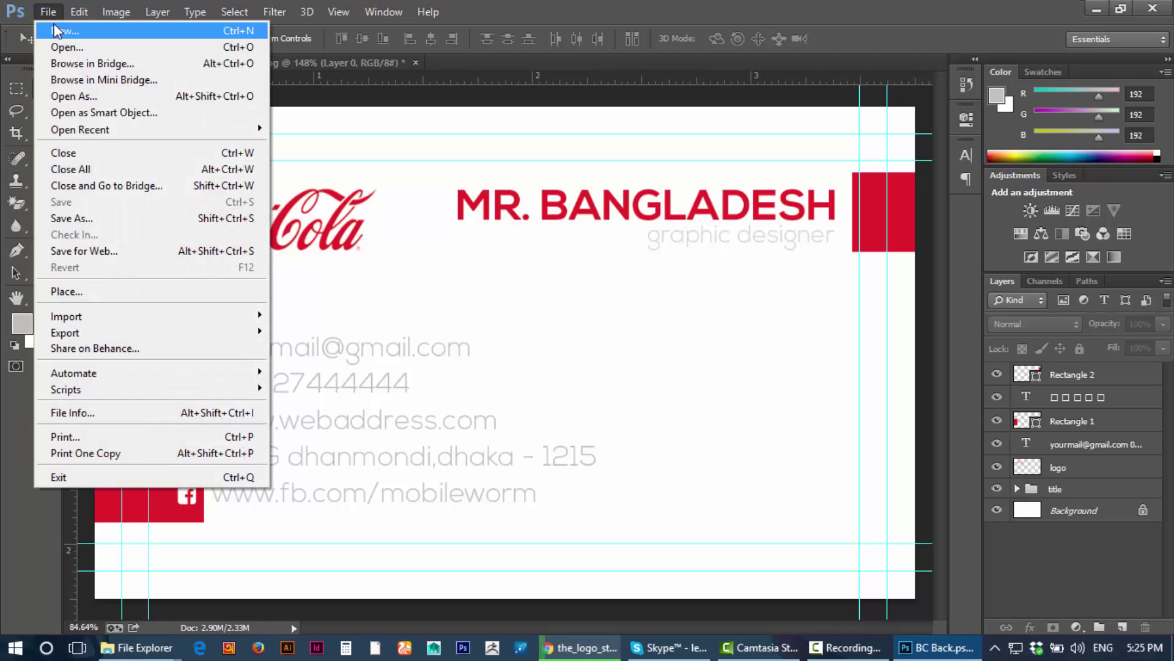
left_click(87, 220)
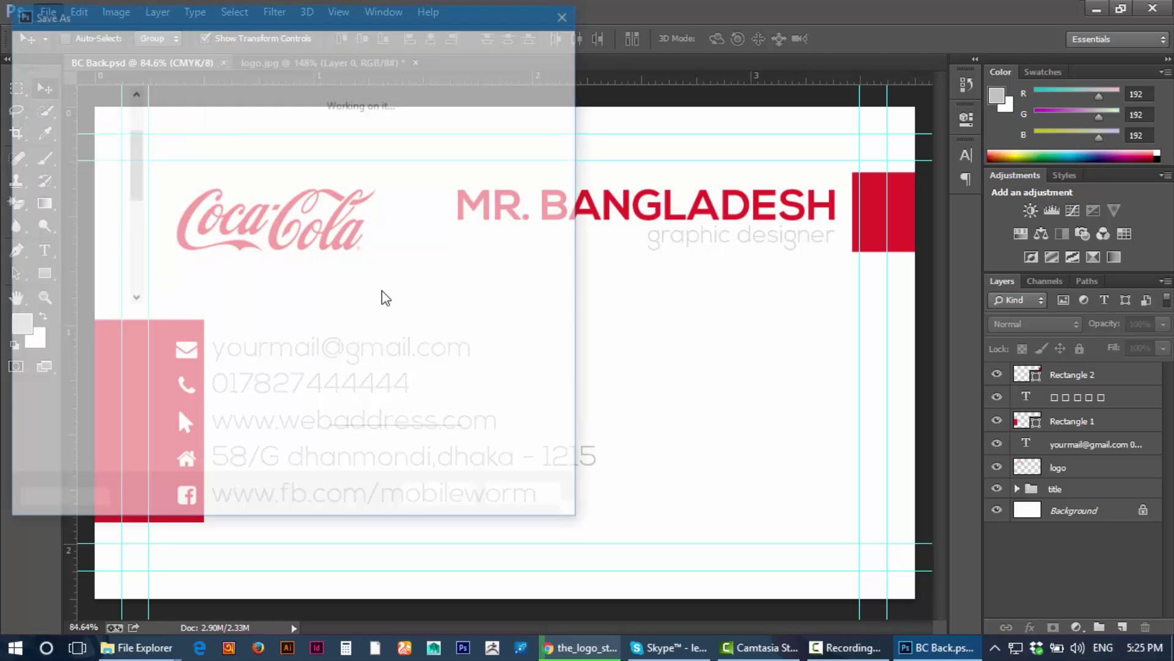
left_click(215, 347)
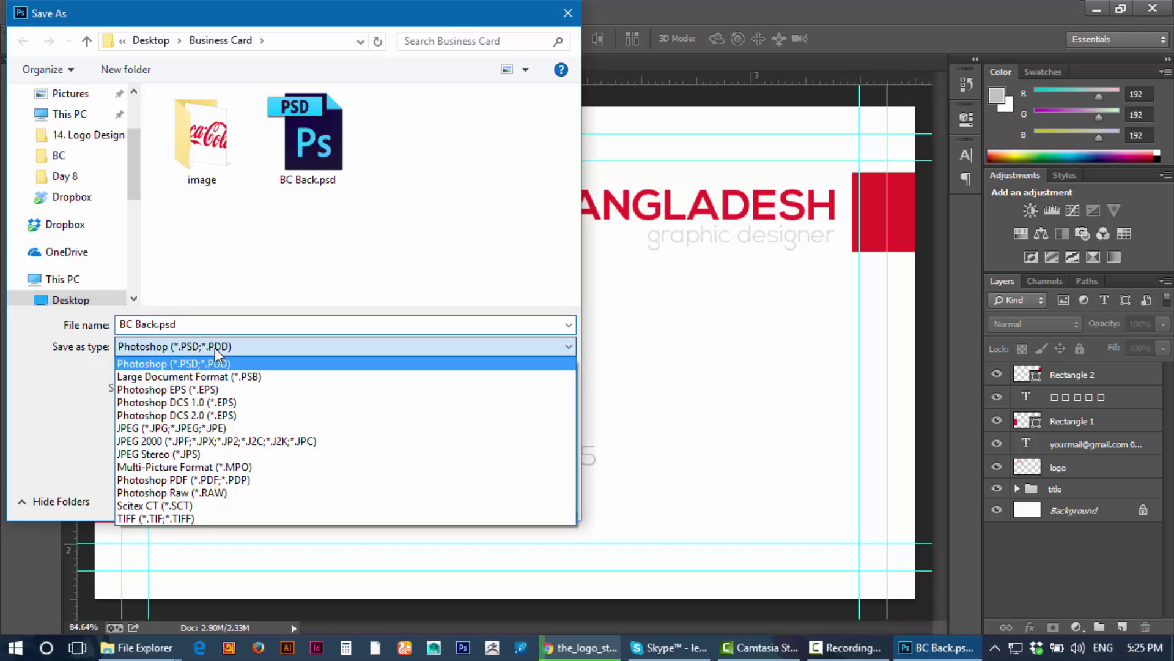
left_click(227, 428)
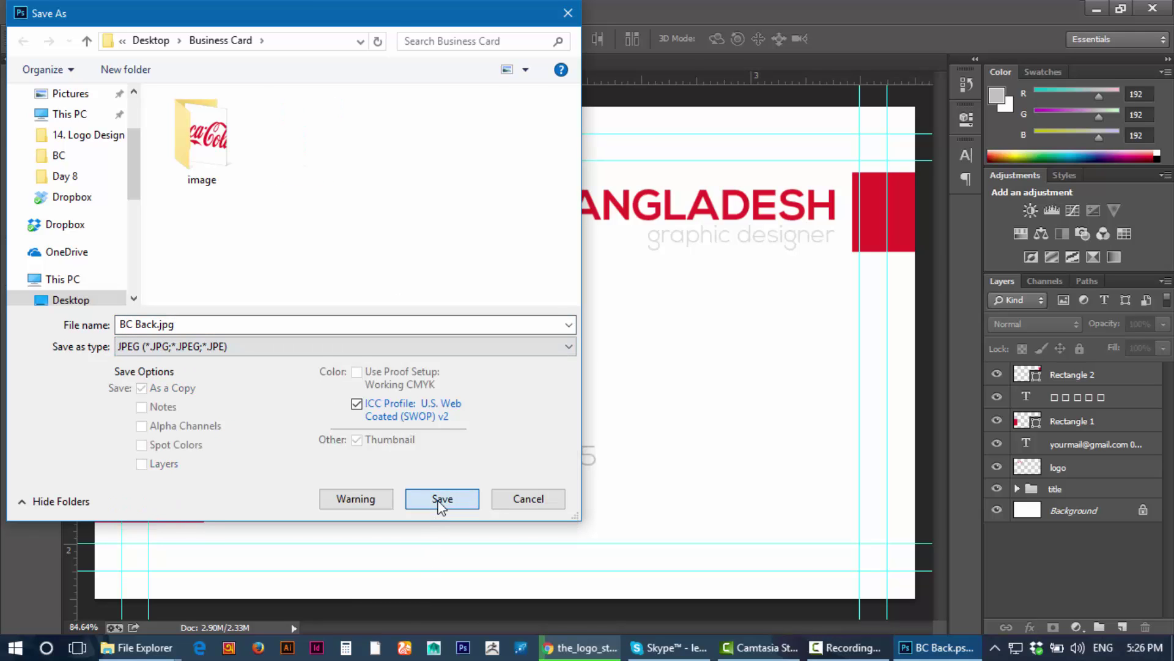
left_click(441, 498)
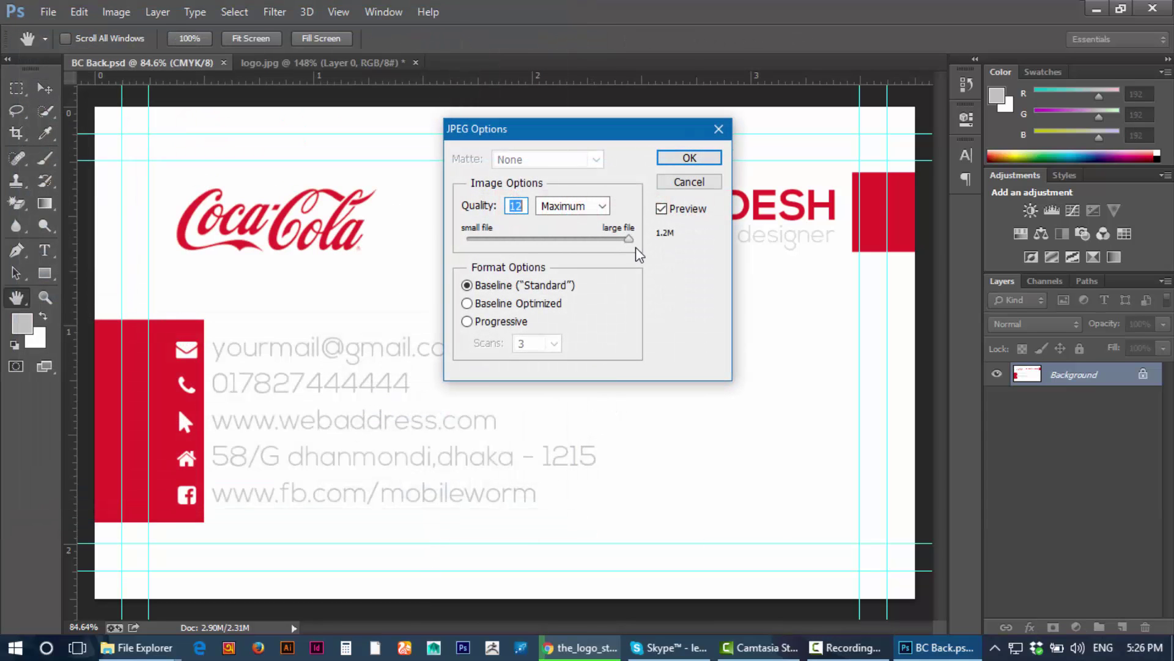
left_click_drag(627, 238, 711, 250)
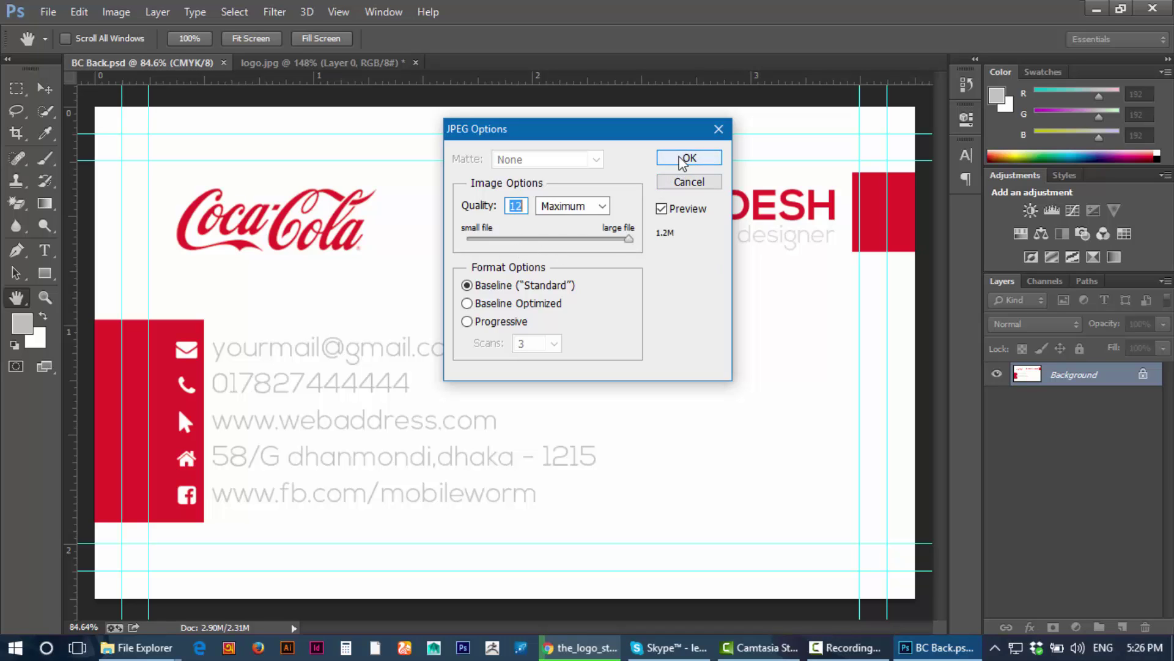
left_click(683, 159)
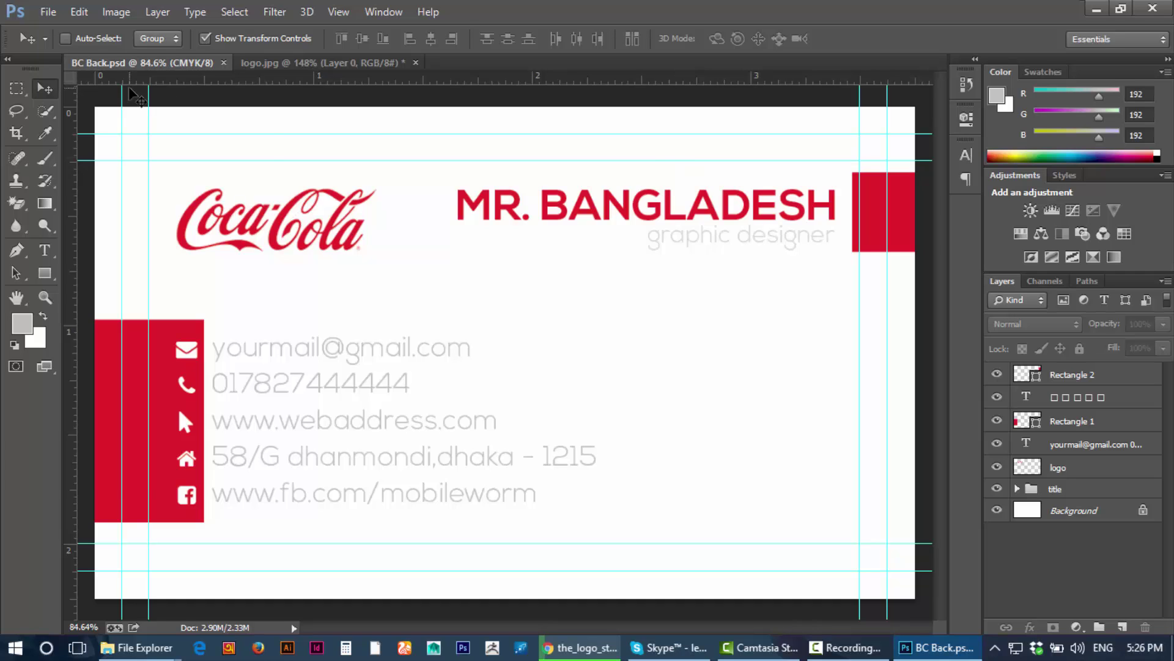
- Save the card as BC Back.pdf in Photoshop PDF format, dismissing the settings notice permanently
left_click(48, 12)
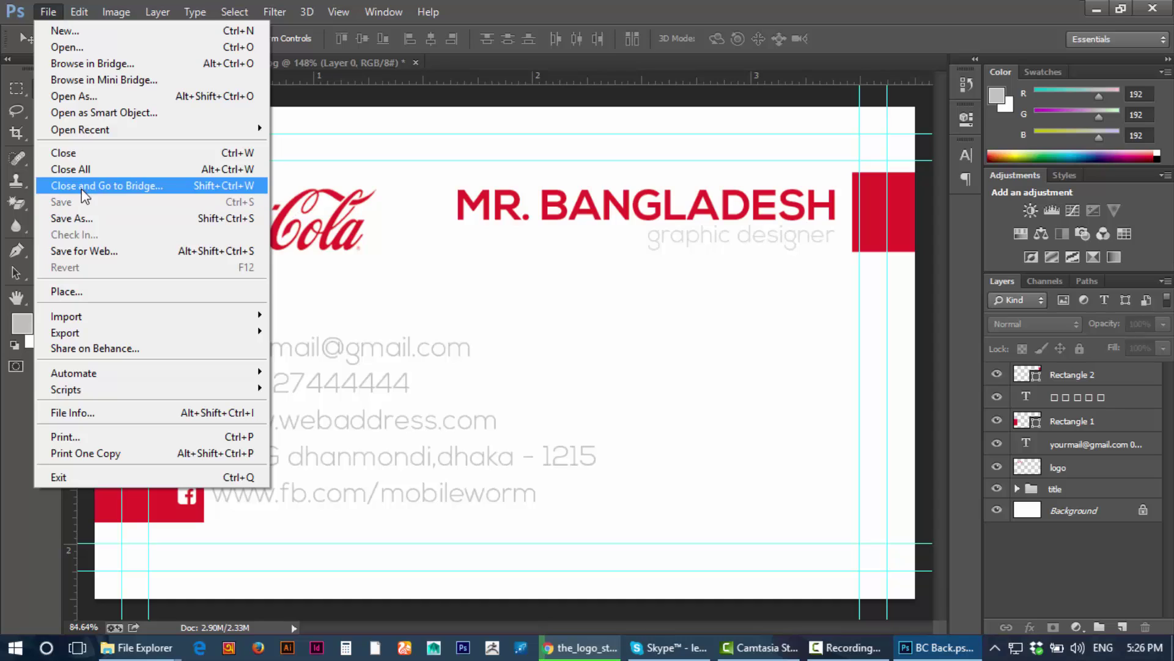
left_click(83, 218)
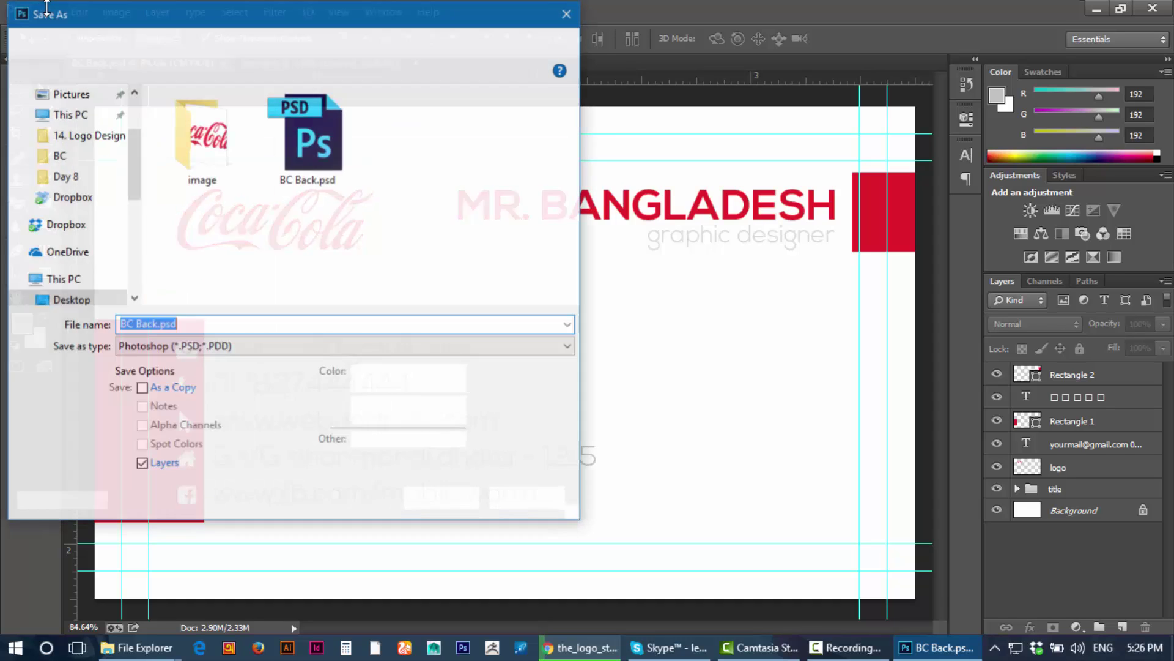
left_click(215, 346)
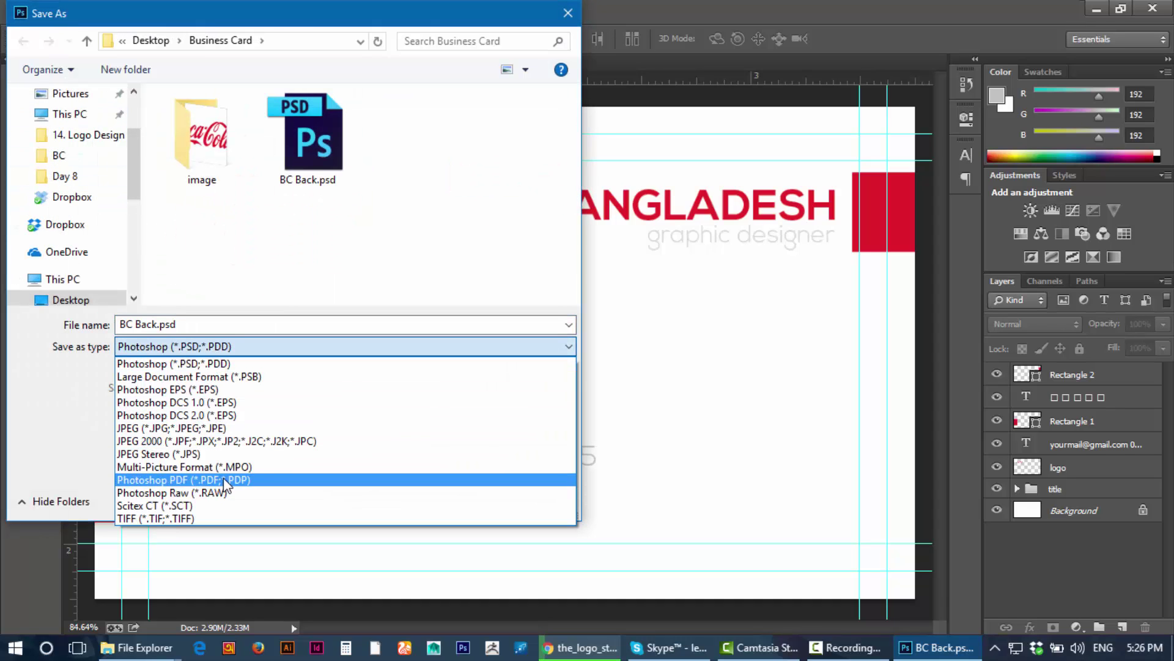
left_click(232, 480)
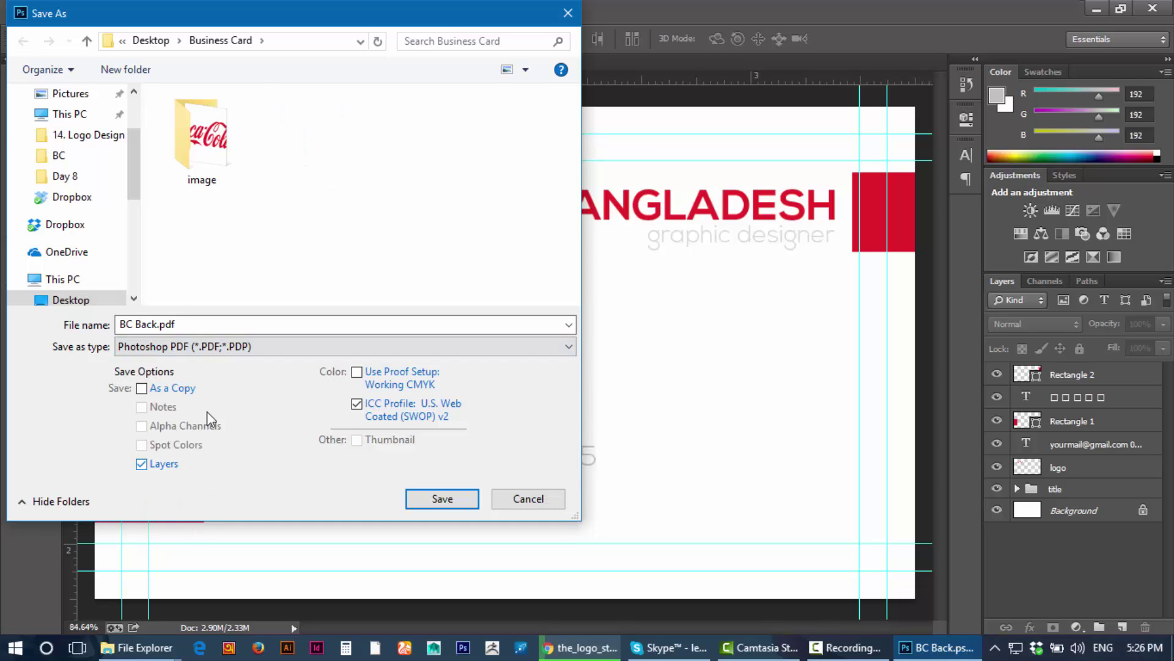
left_click(435, 498)
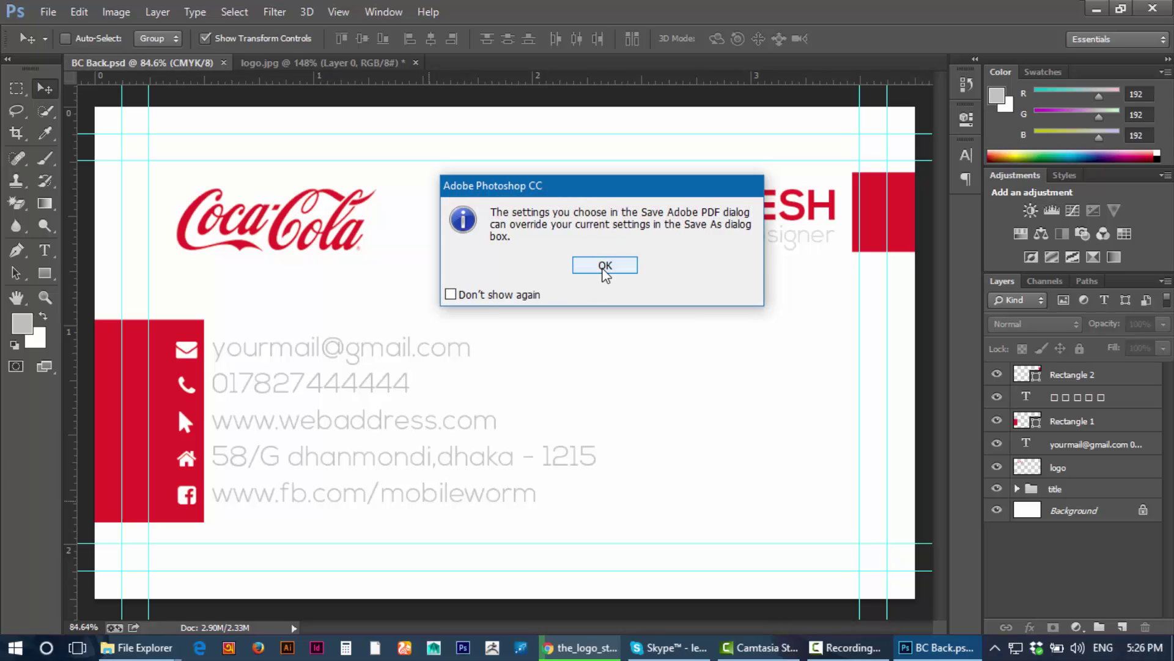
left_click(454, 295)
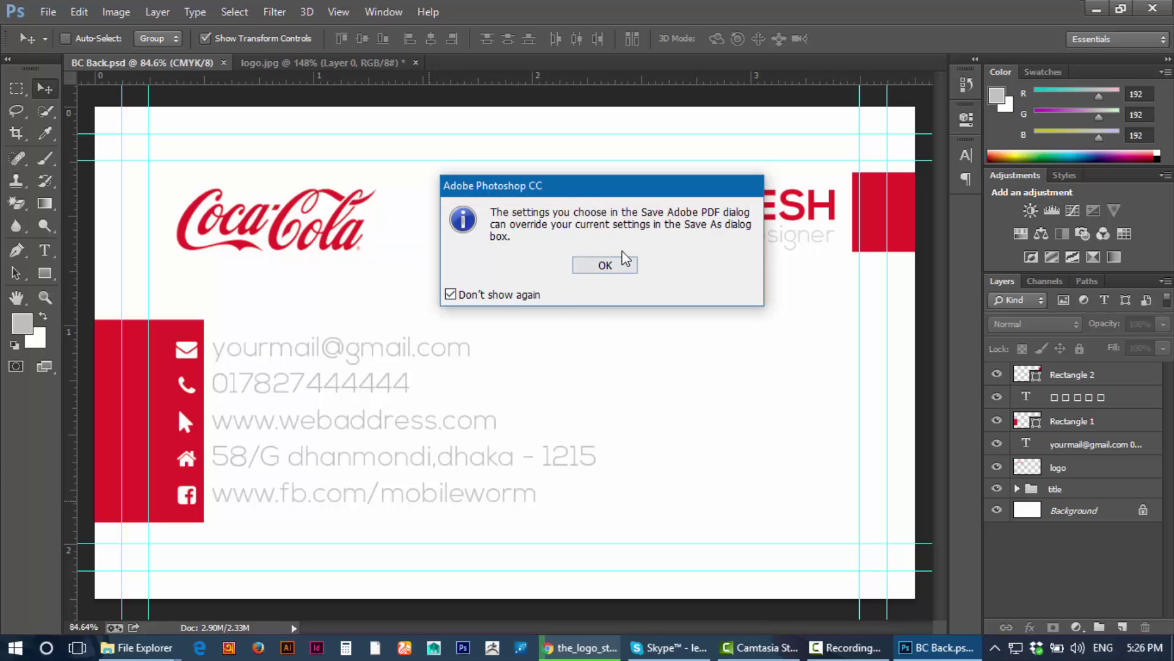
left_click(612, 266)
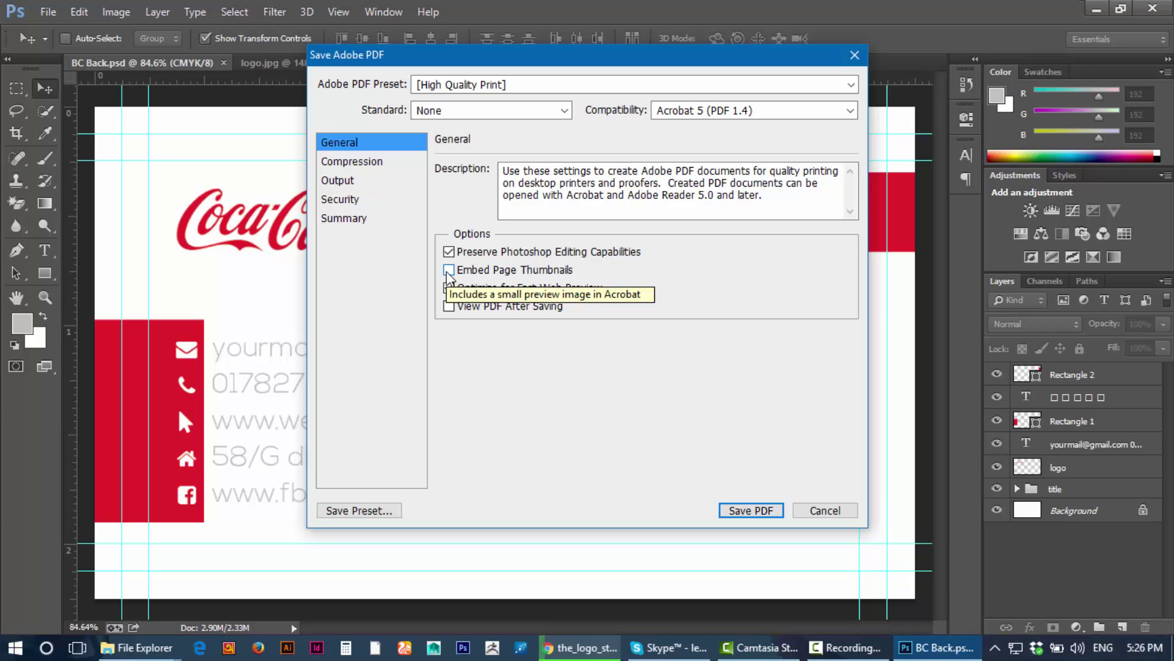
- Embed page thumbnails, set compression to Do Not Downsample, and save the PDF
left_click(448, 270)
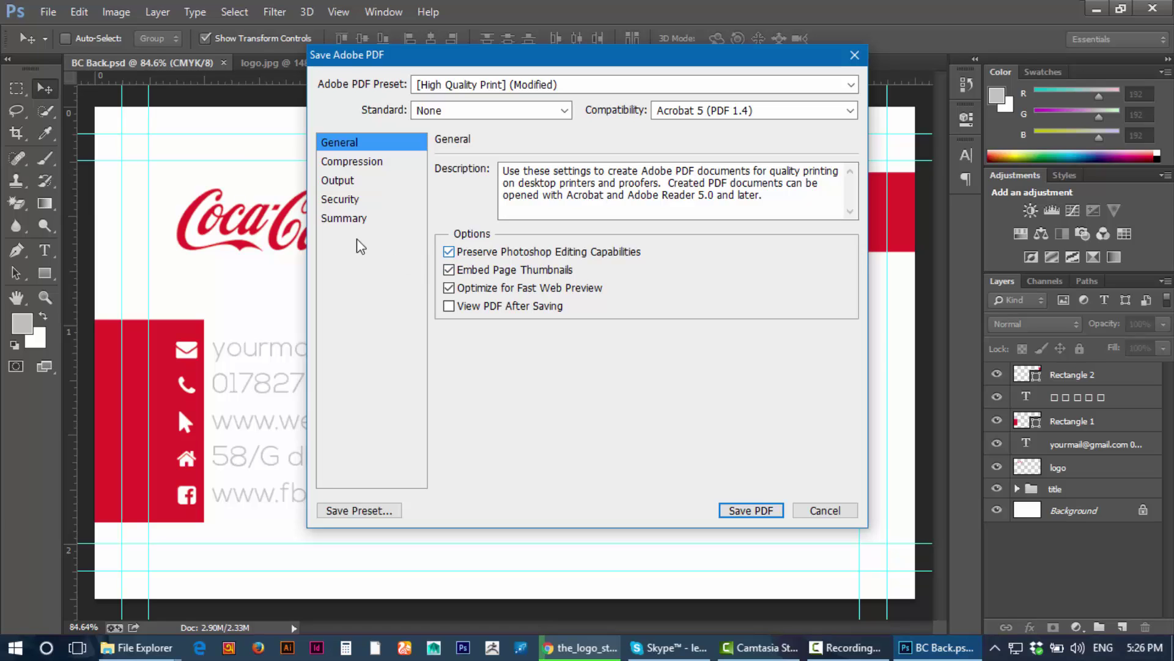
left_click(351, 163)
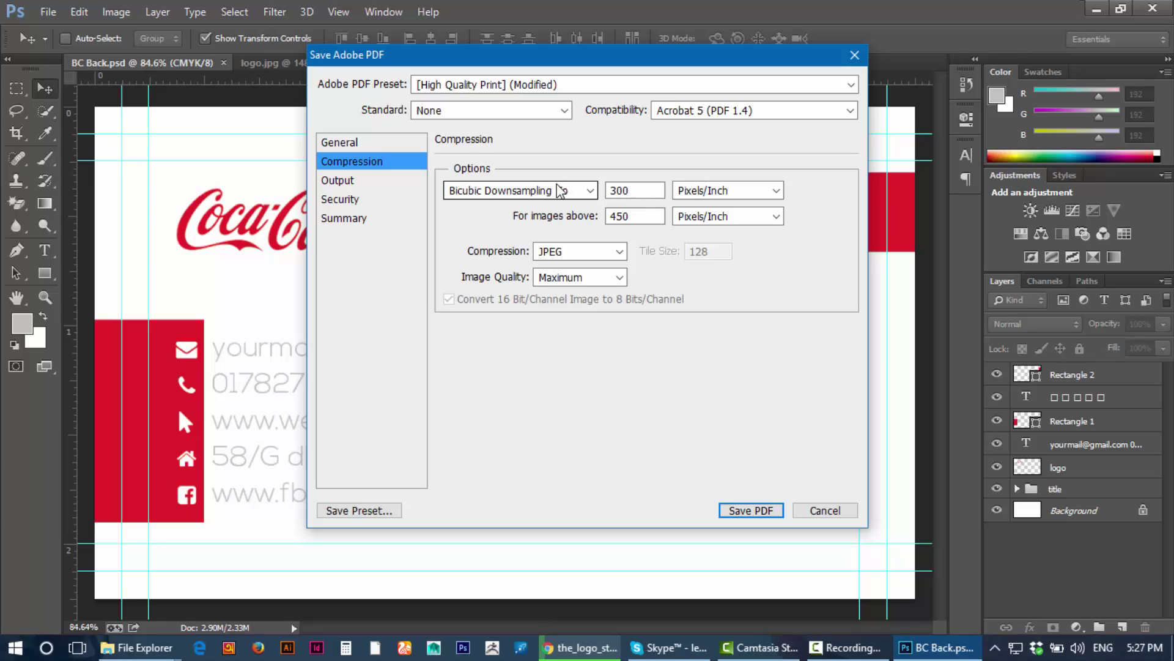
left_click(481, 193)
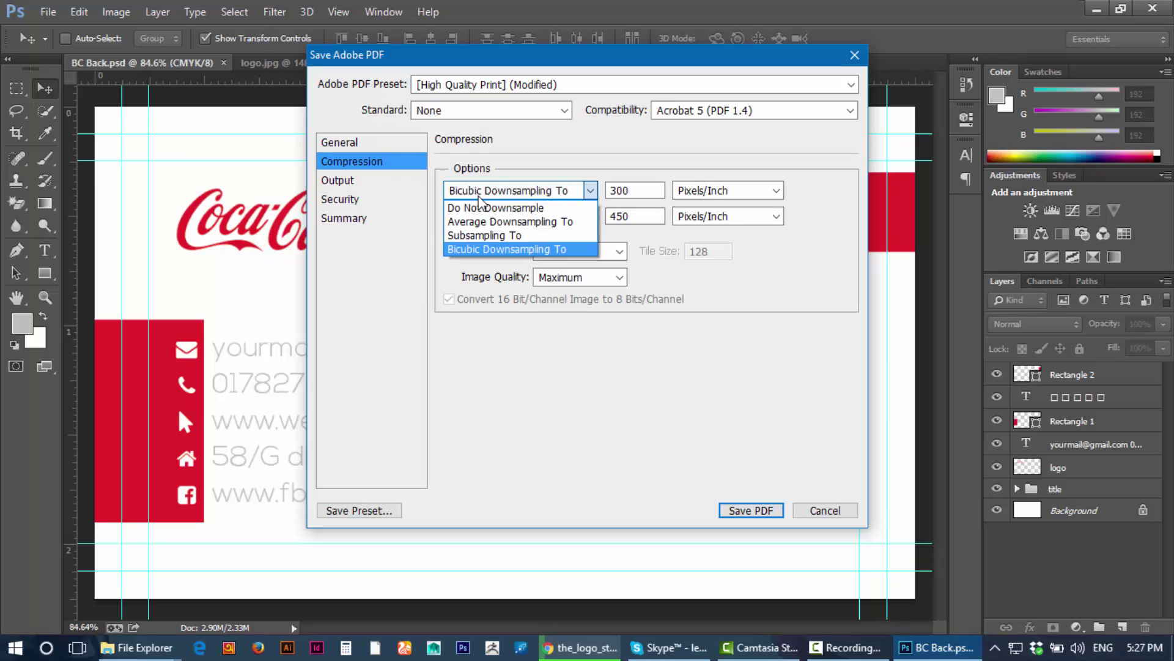
left_click(480, 209)
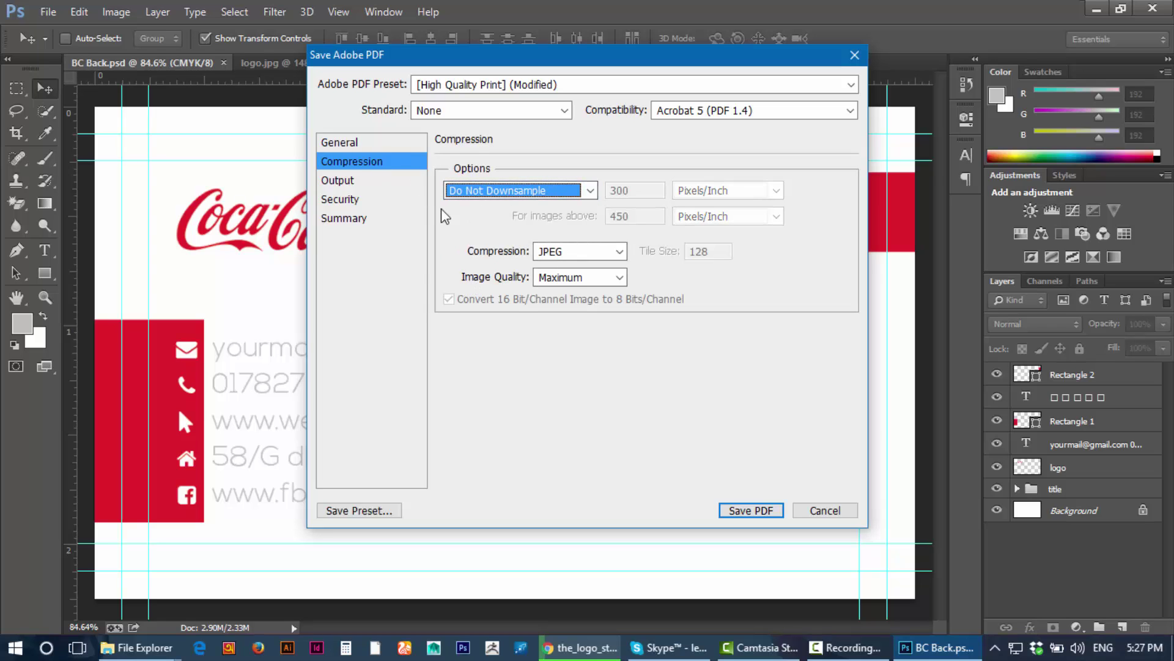
left_click(759, 514)
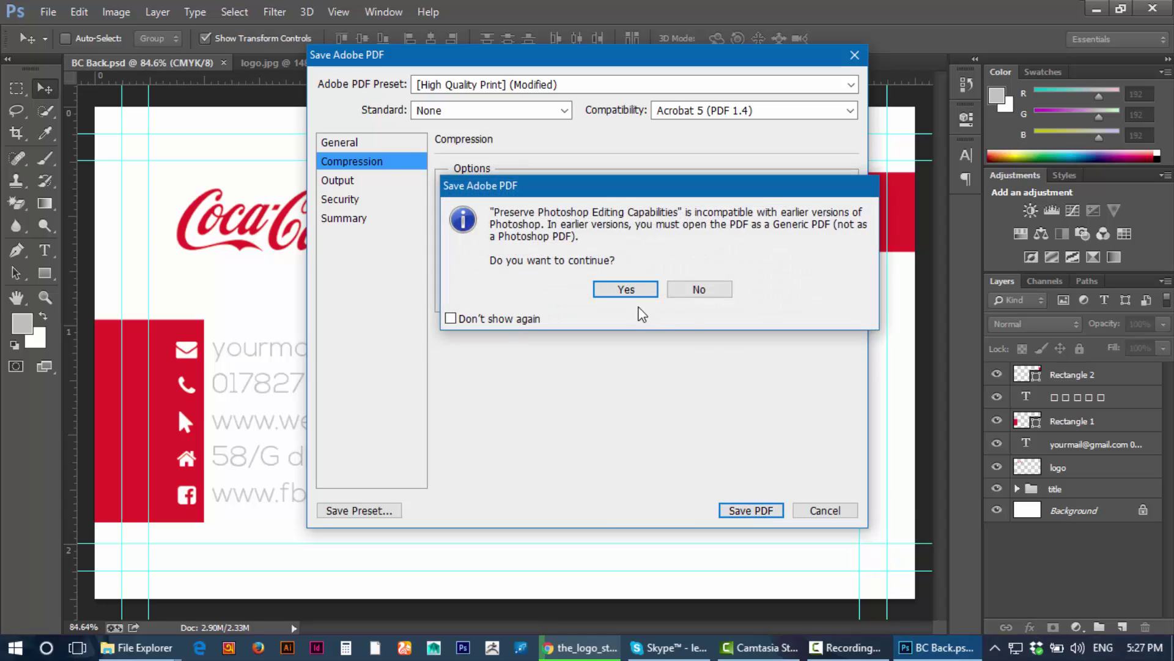
- Accept the PDF compatibility warning, close BC Back.pdf and logo.jpg unsaved, and minimize Photoshop
left_click(626, 290)
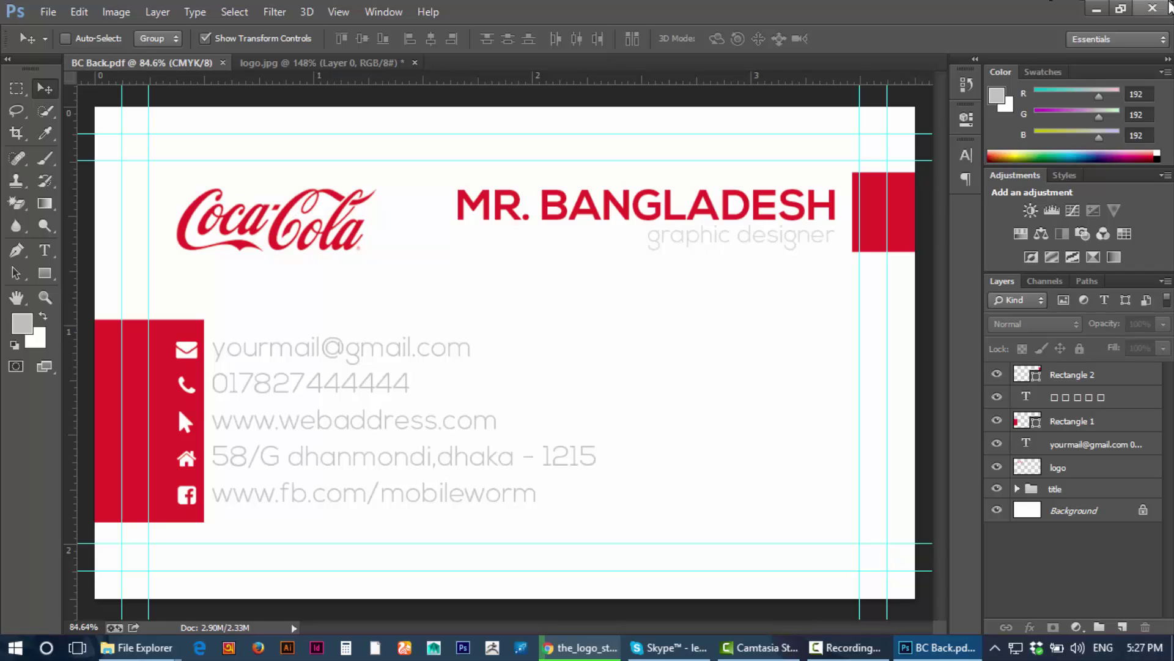
left_click(223, 63)
left_click(247, 63)
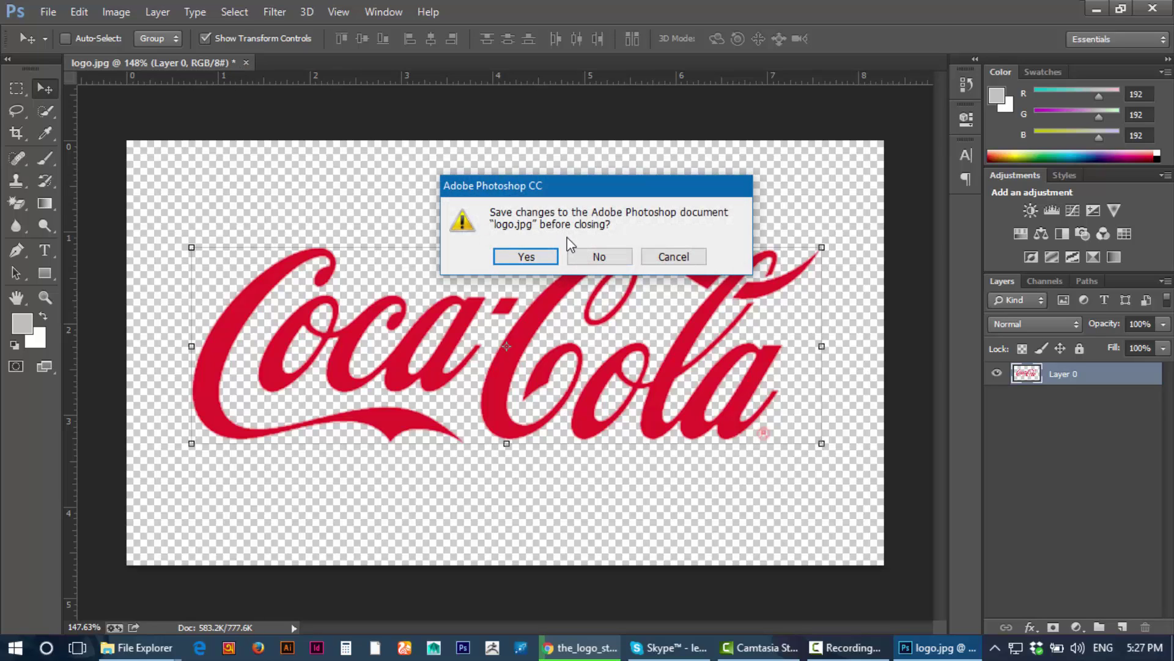
left_click(580, 259)
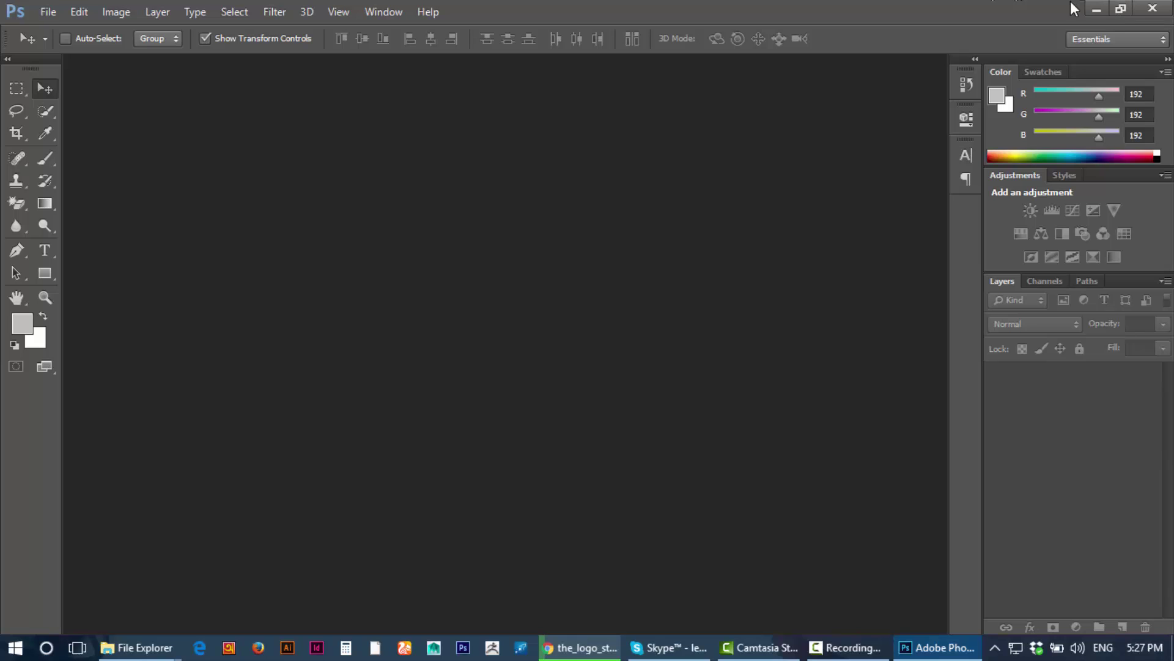
left_click(1095, 8)
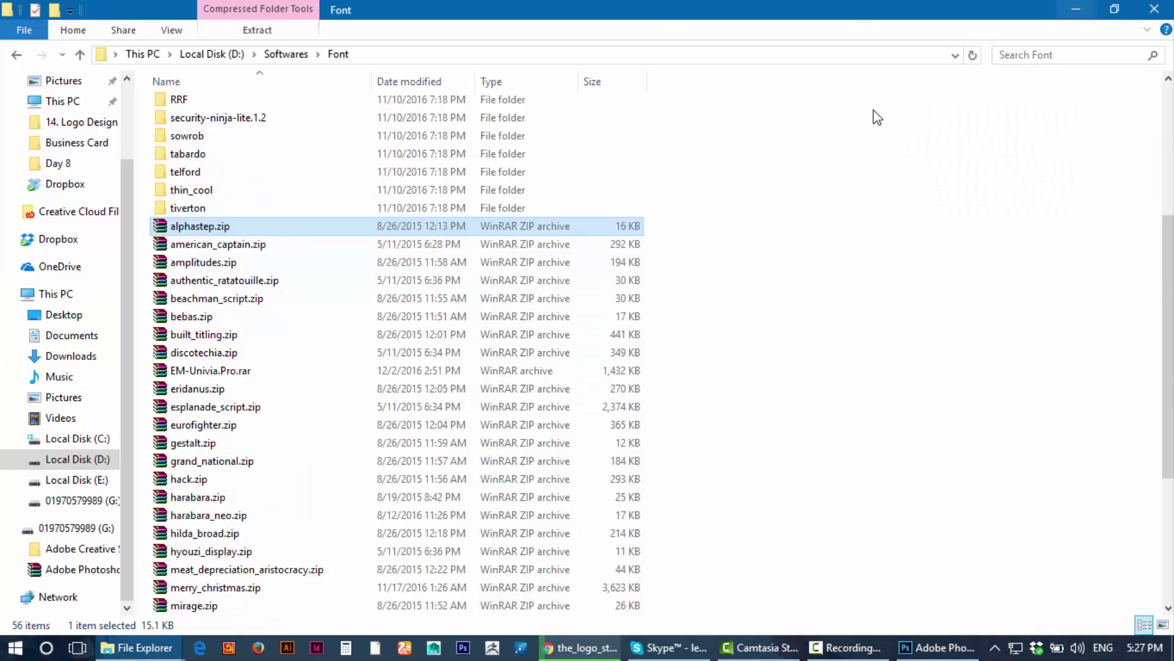
- Close the Font folder window and open BC Back.jpg from the Business Card folder to check it
left_click(1168, 8)
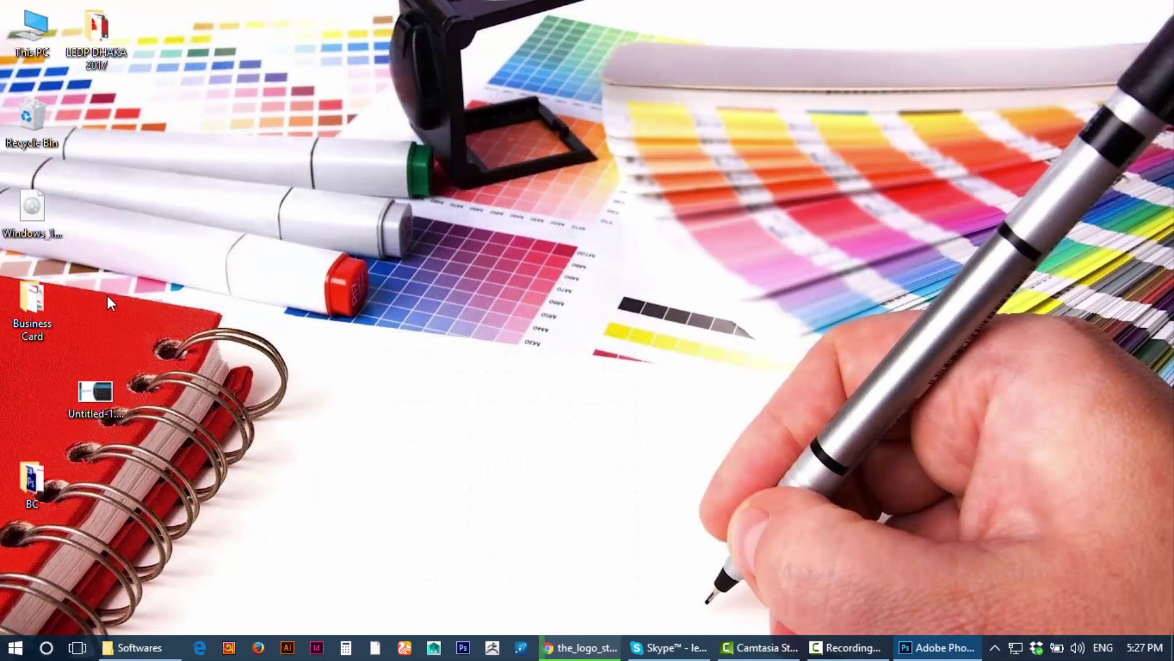
double_click(30, 310)
double_click(294, 141)
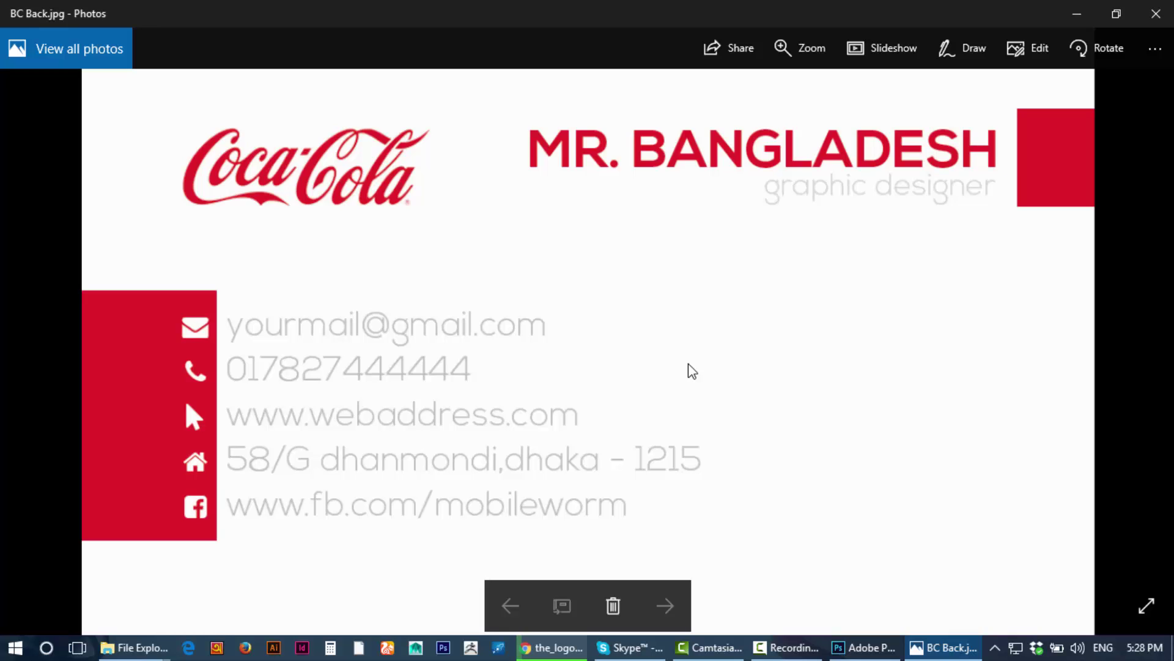
- Close the photo preview and switch back to Photoshop from the taskbar
left_click(1156, 14)
scroll(85, 520, "down", 2)
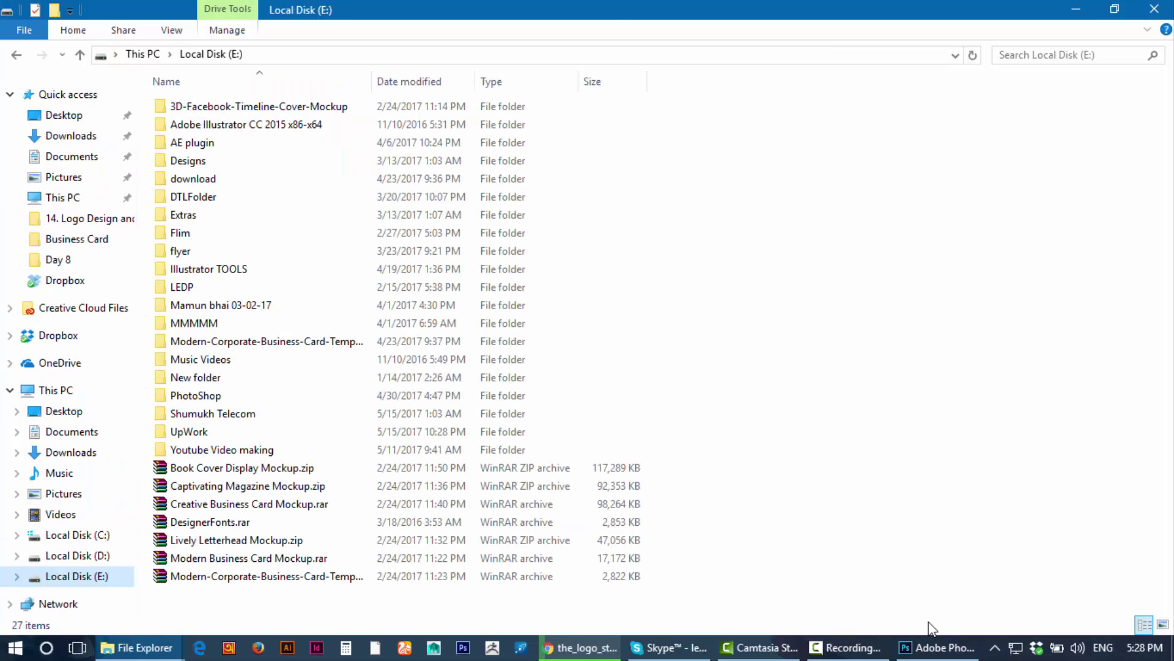
left_click(847, 647)
- Open the mockup's 'front' layer smart object as Layer 12 1.psb, acknowledging the save notice
left_click(1121, 525)
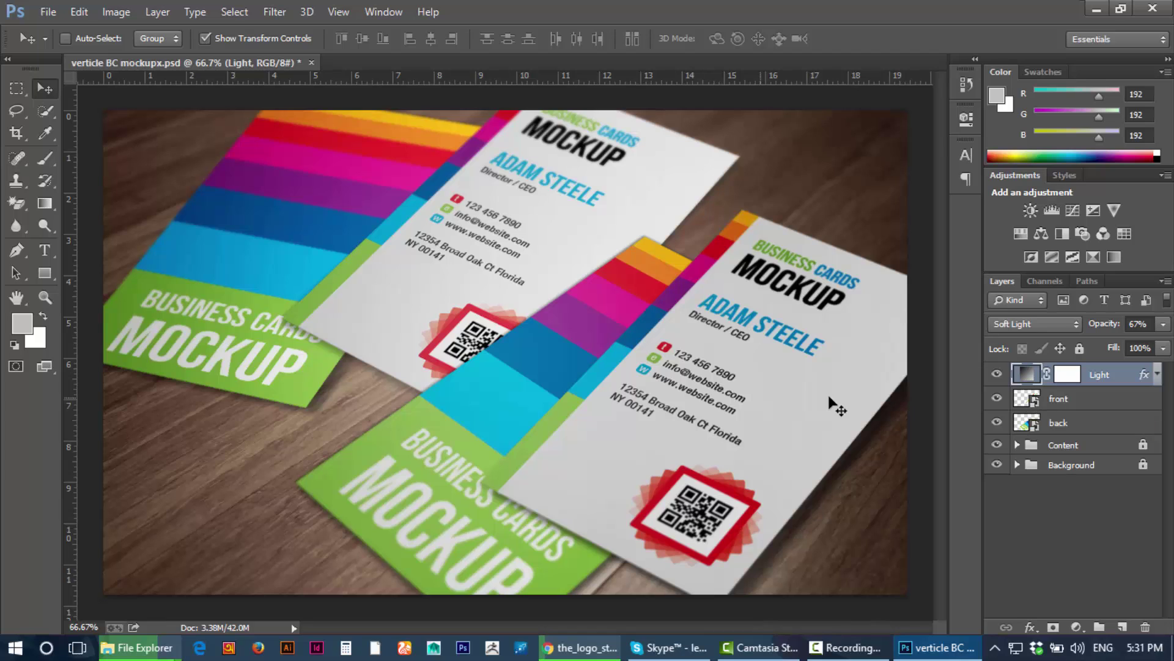
double_click(1033, 399)
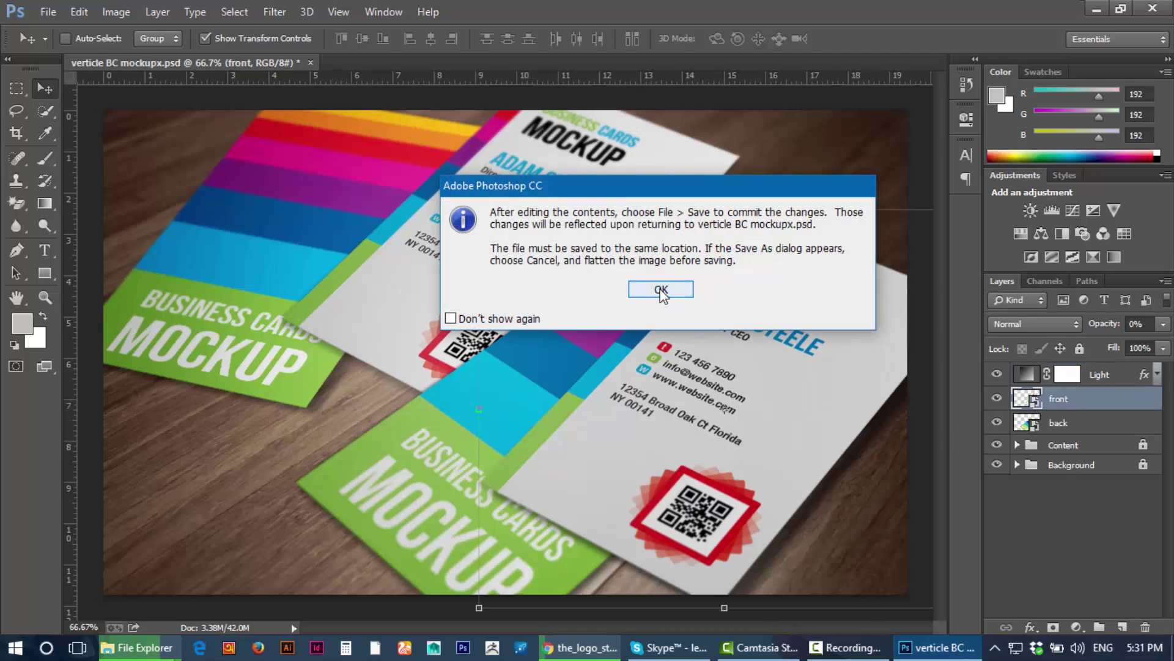
left_click(660, 290)
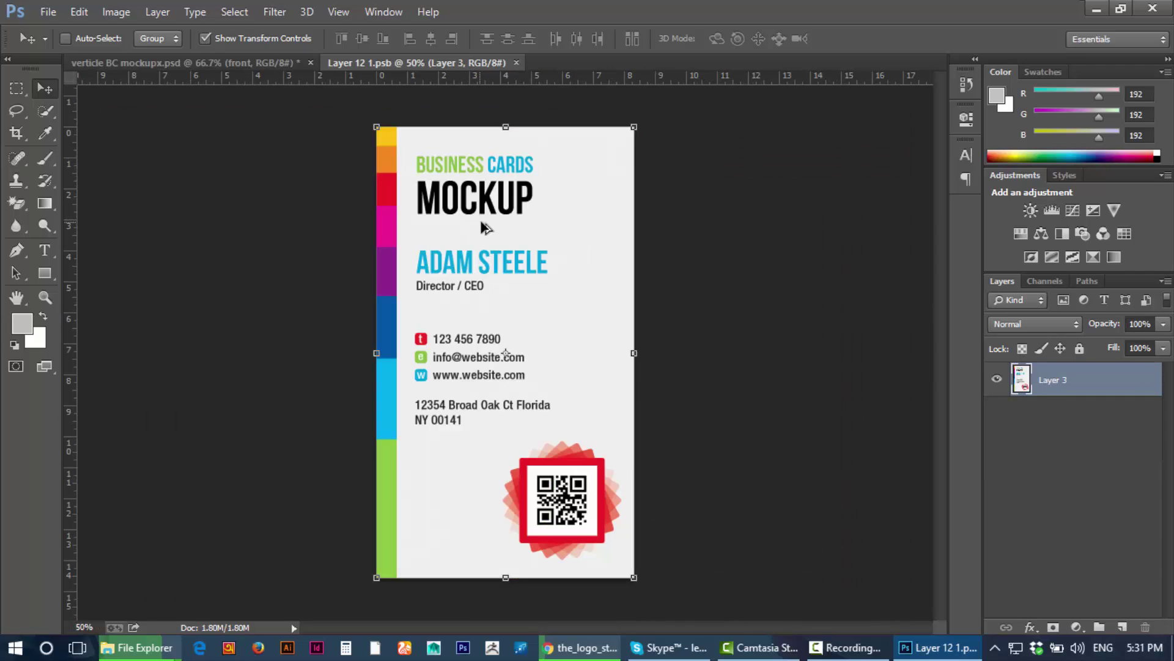
scroll(550, 232, "down", 2)
scroll(514, 230, "up", 2)
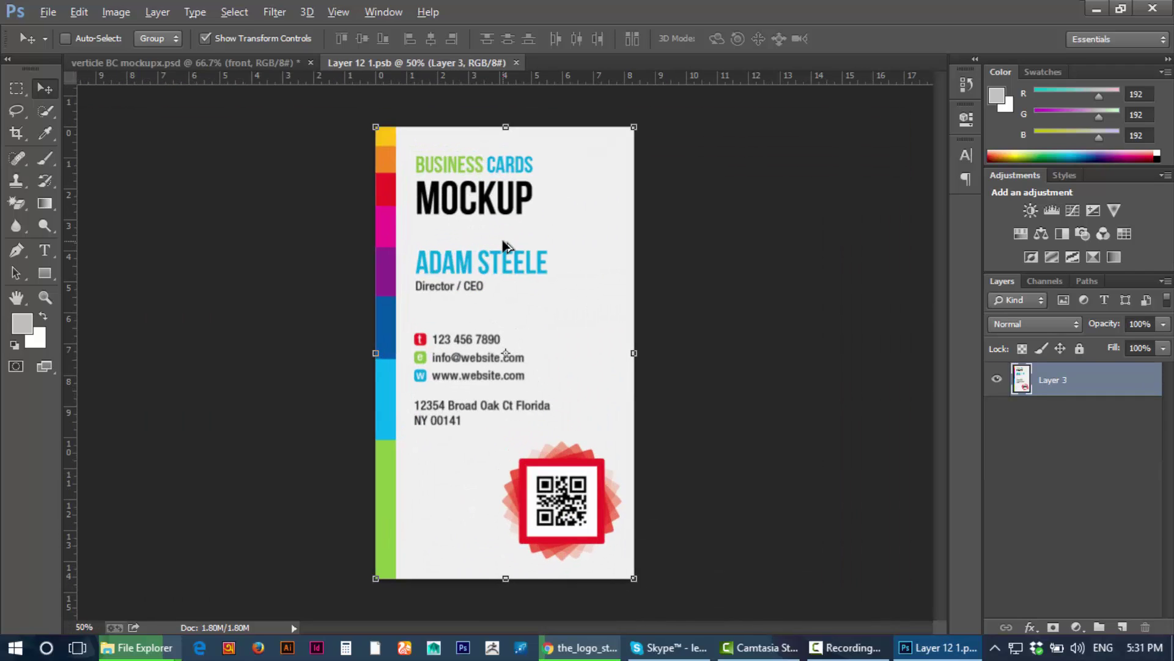
scroll(506, 246, "up", 1)
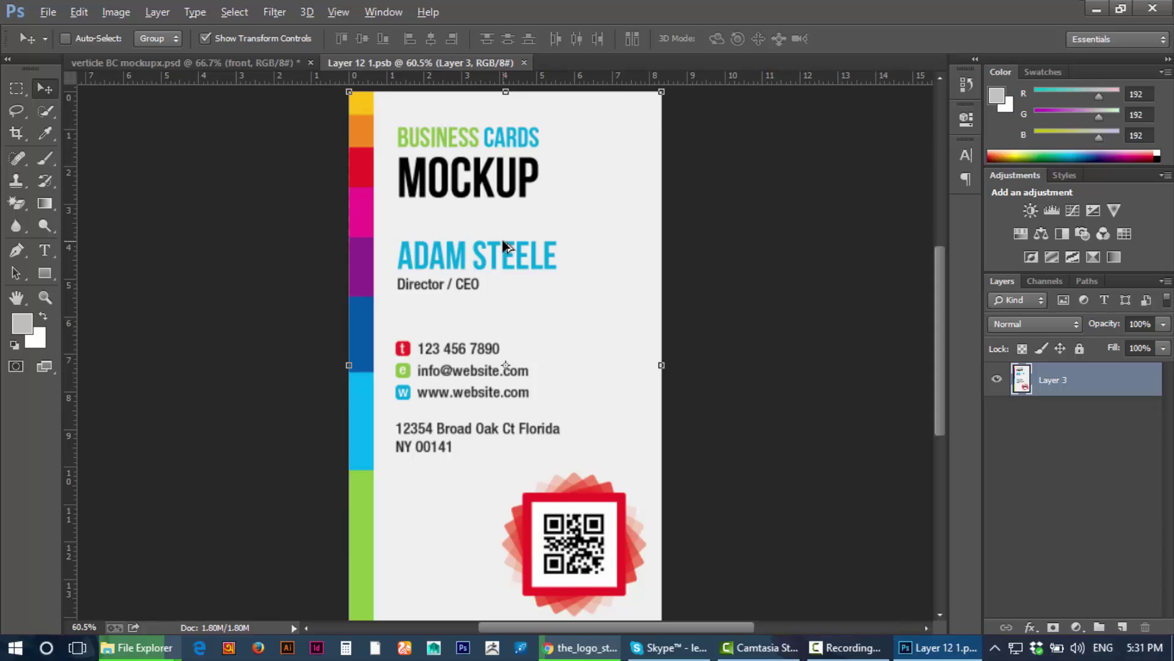
scroll(504, 245, "down", 1)
- Drag BC Back.jpg from the Business Card folder into the front card document
left_click(1096, 10)
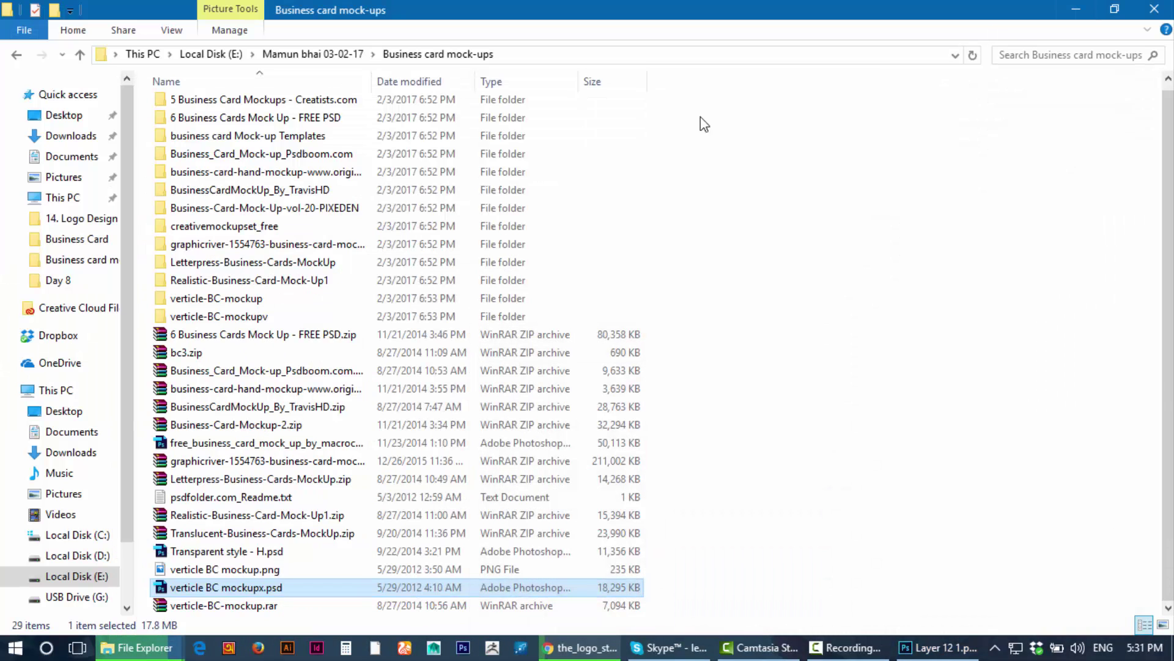
left_click(1154, 9)
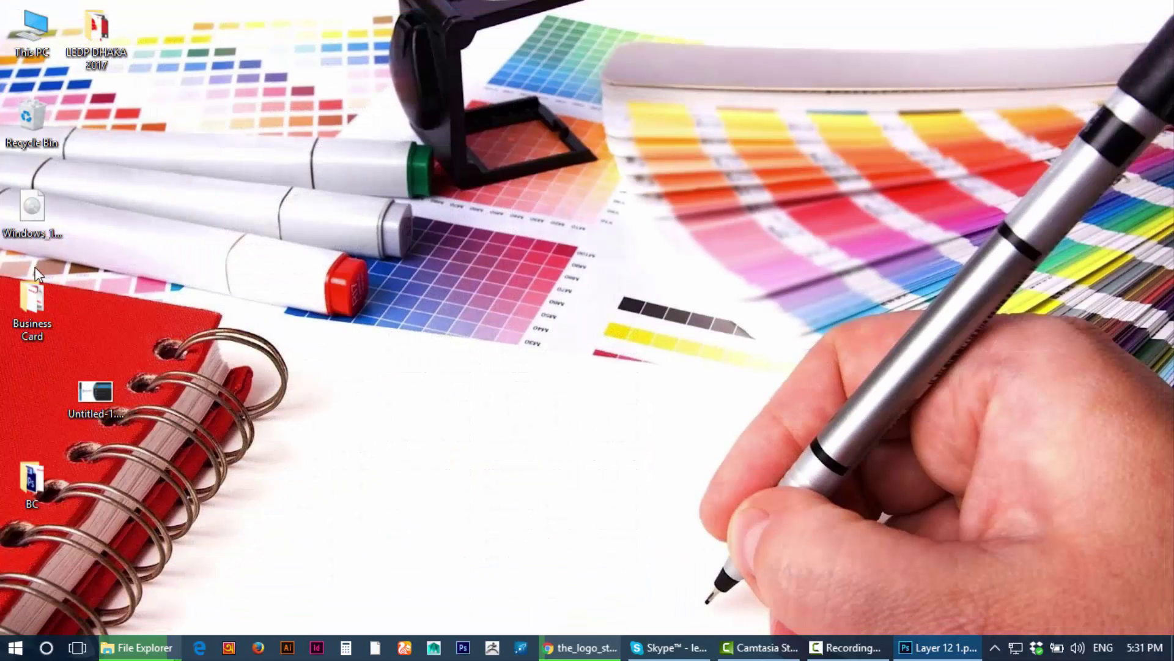
double_click(41, 302)
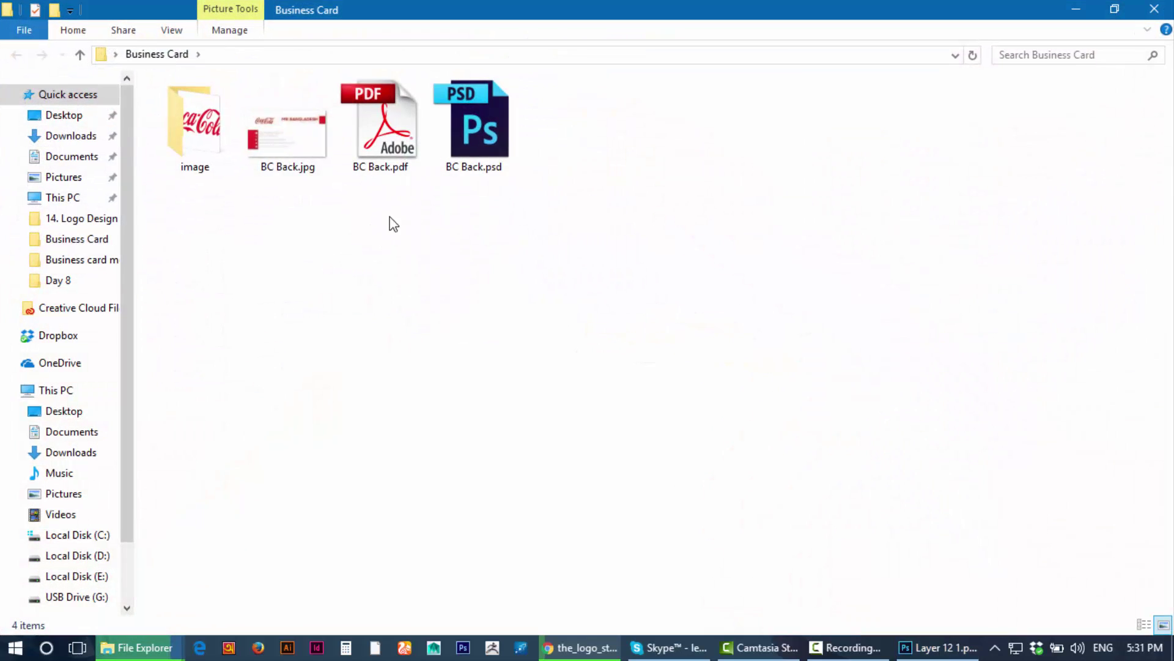
double_click(299, 145)
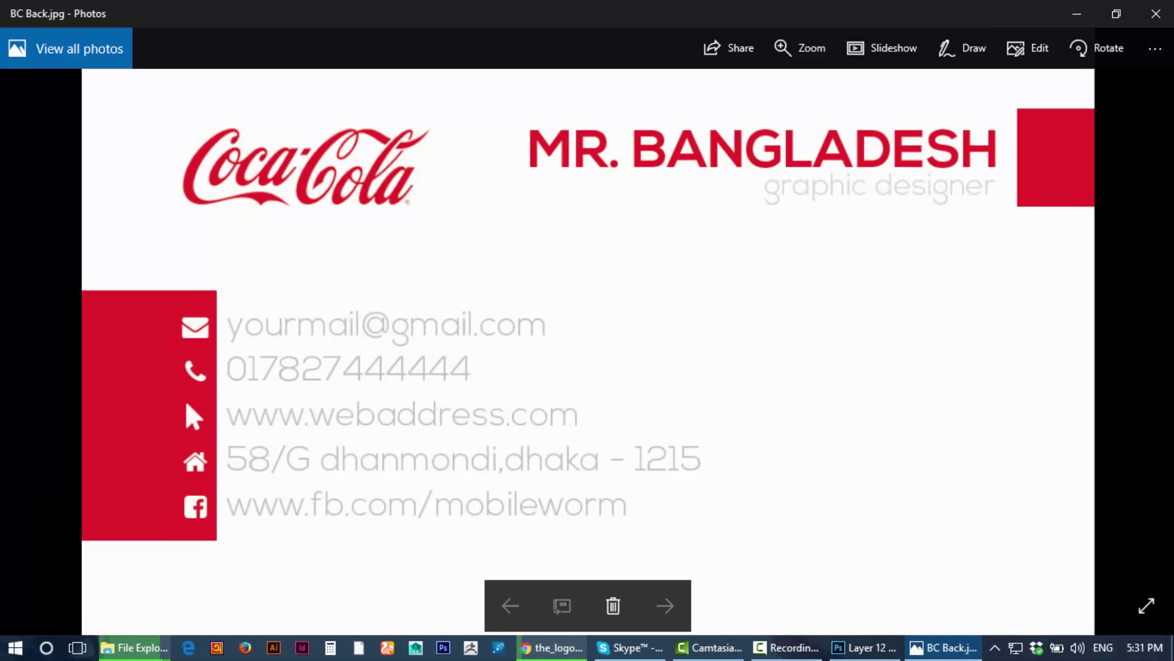
left_click(1155, 13)
left_click_drag(283, 147, 656, 479)
left_click_drag(565, 393, 565, 393)
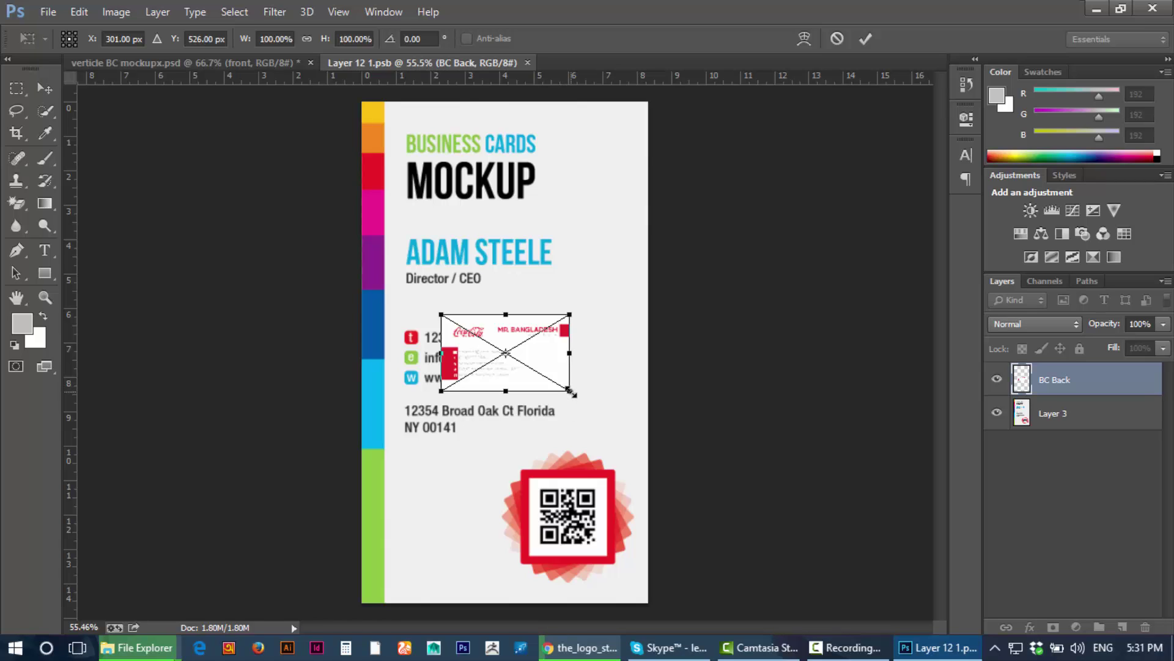
- Enlarge the placed design, rotate it -90°, stretch it to cover the card, and commit
left_click_drag(570, 392, 680, 539)
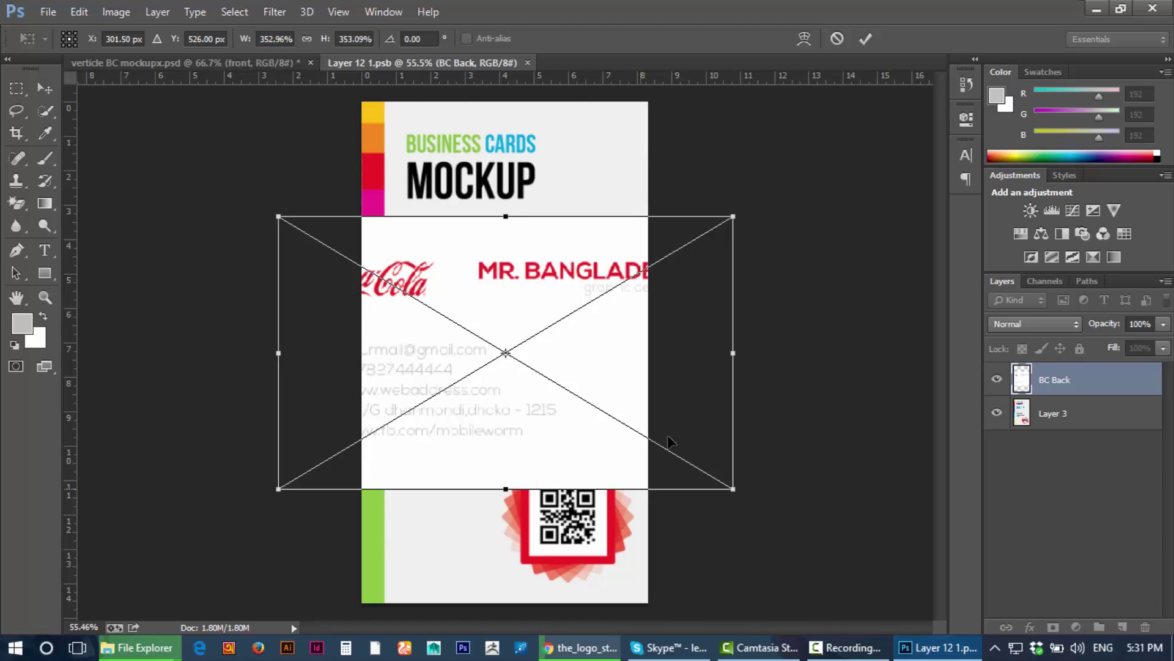
left_click_drag(766, 205, 353, 122)
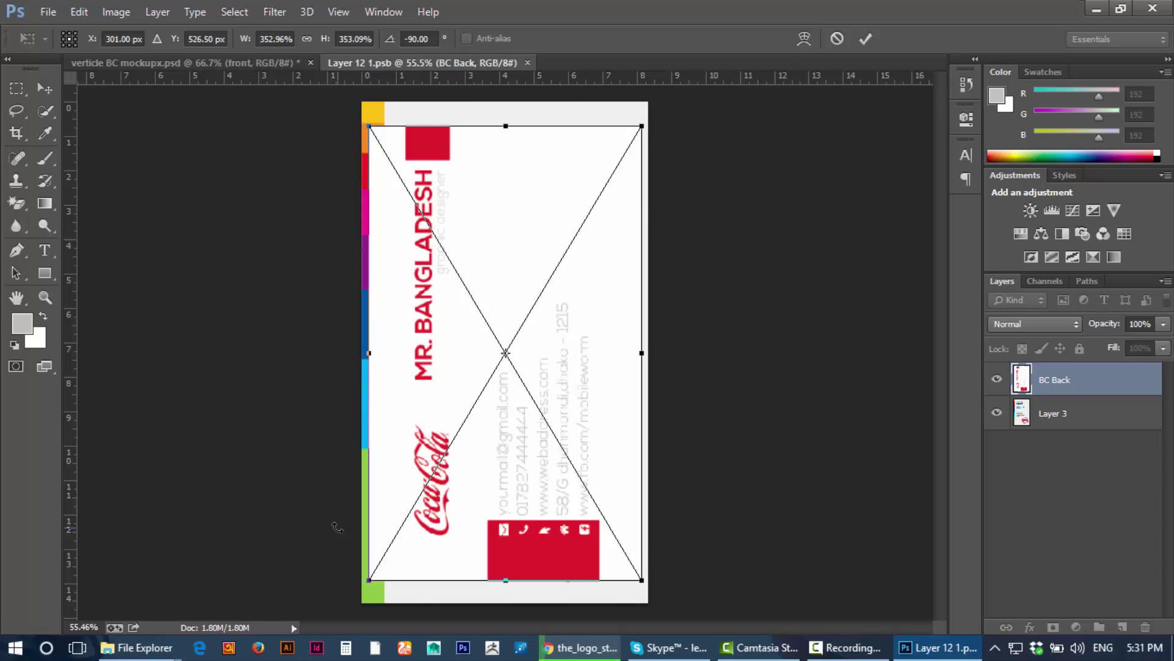
left_click_drag(374, 126, 330, 88)
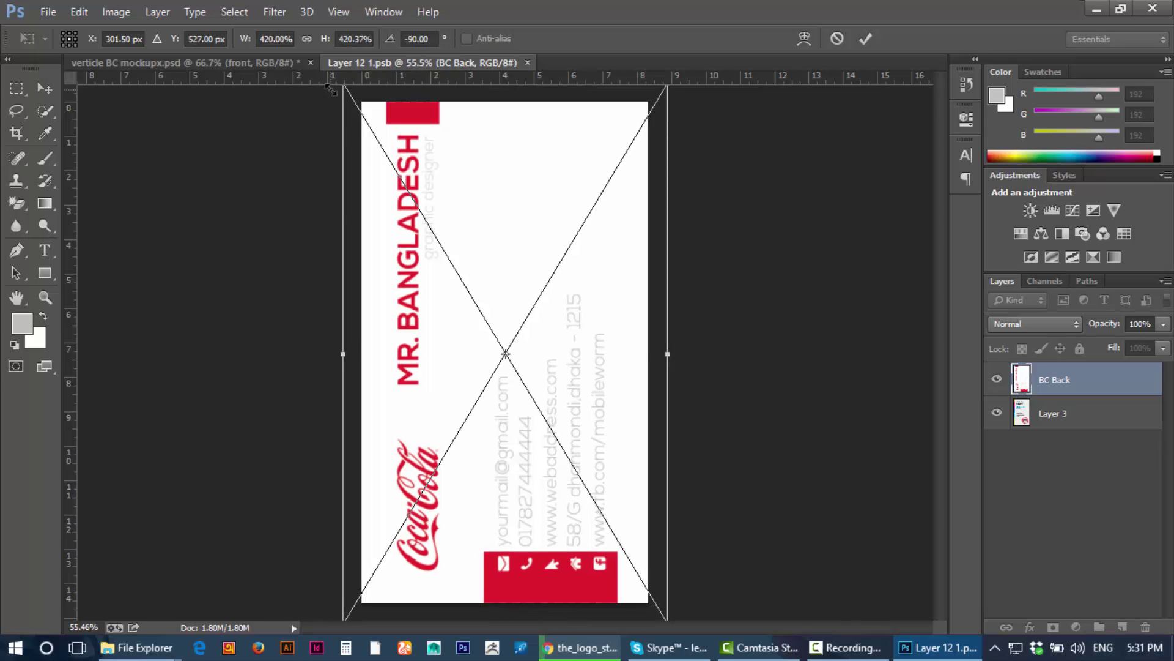
scroll(464, 346, "down", 1)
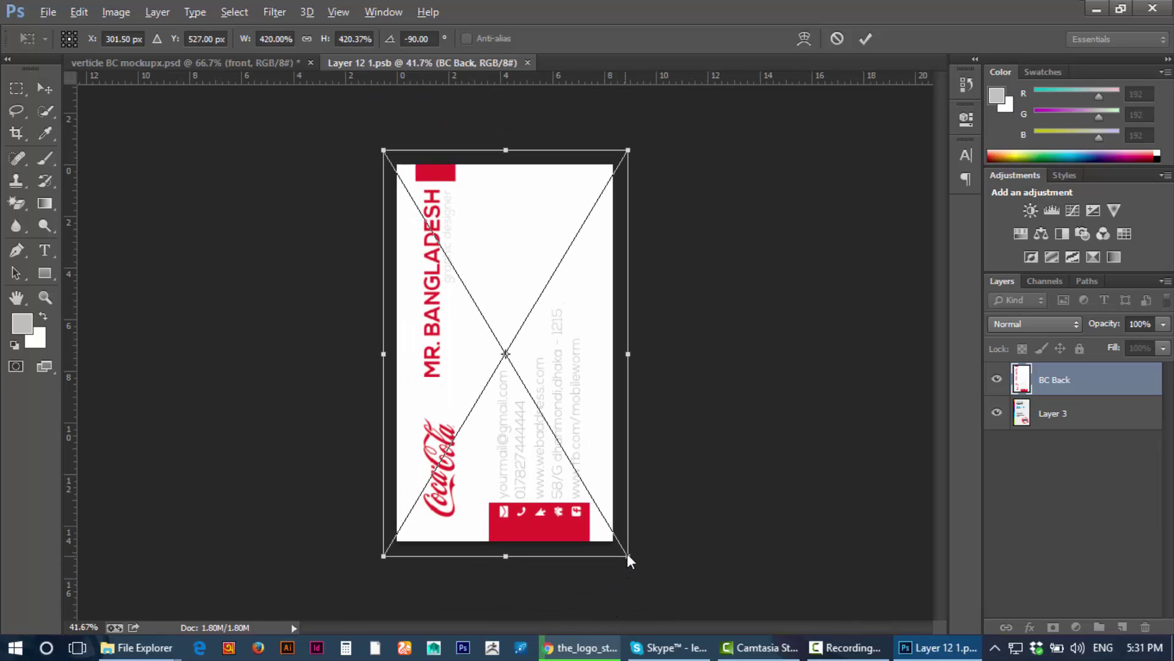
left_click_drag(628, 556, 632, 560)
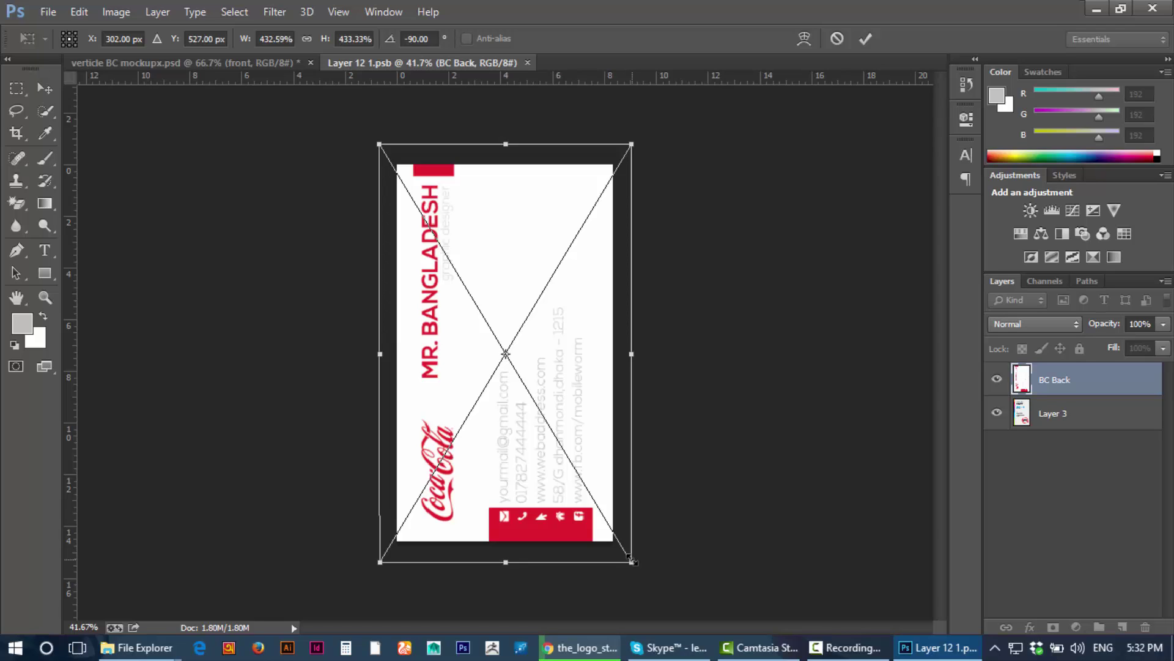
left_click(864, 39)
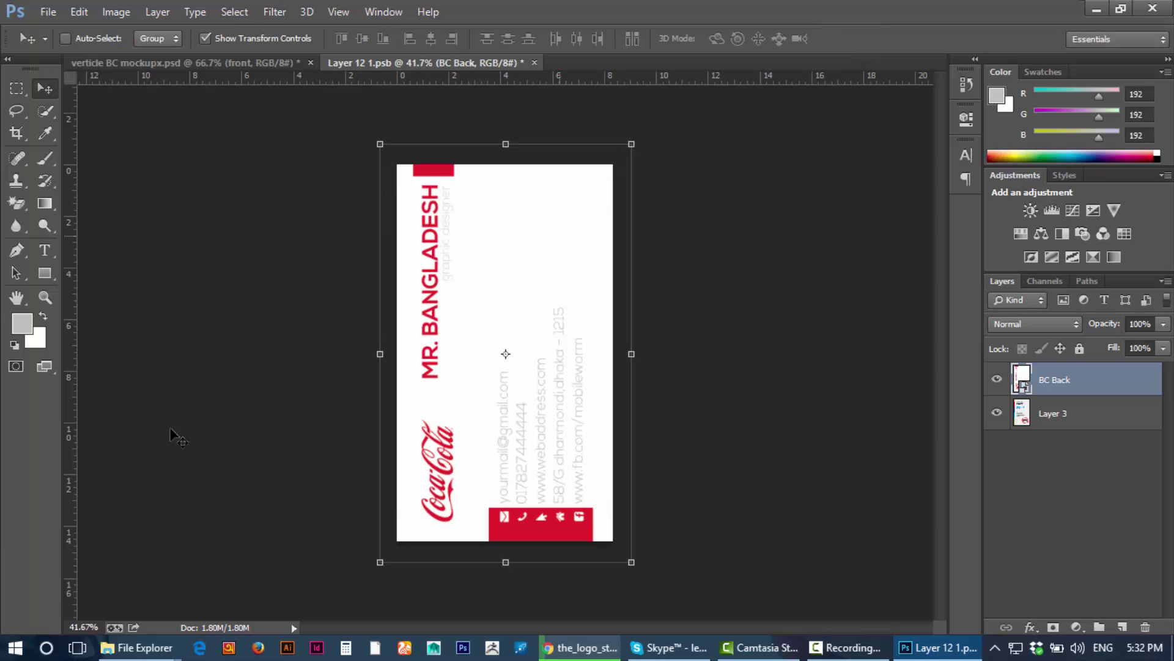
- Save the front card .psb with Ctrl+S and return to the verticle BC mockupx.psd document
key("ctrl+s")
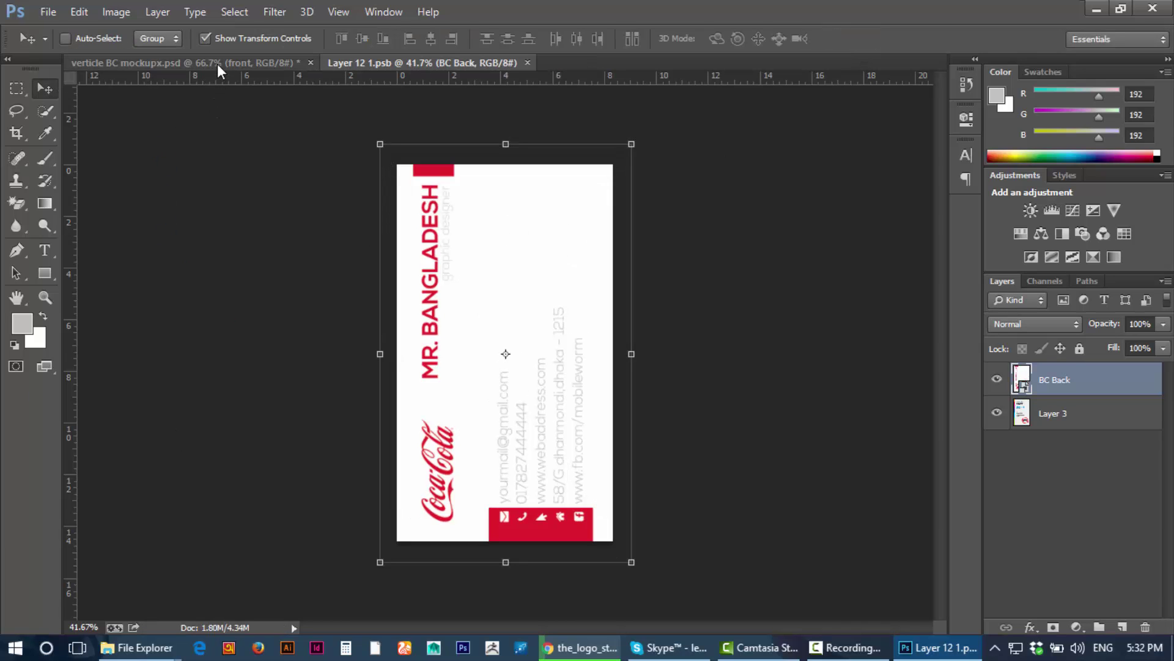
left_click(218, 64)
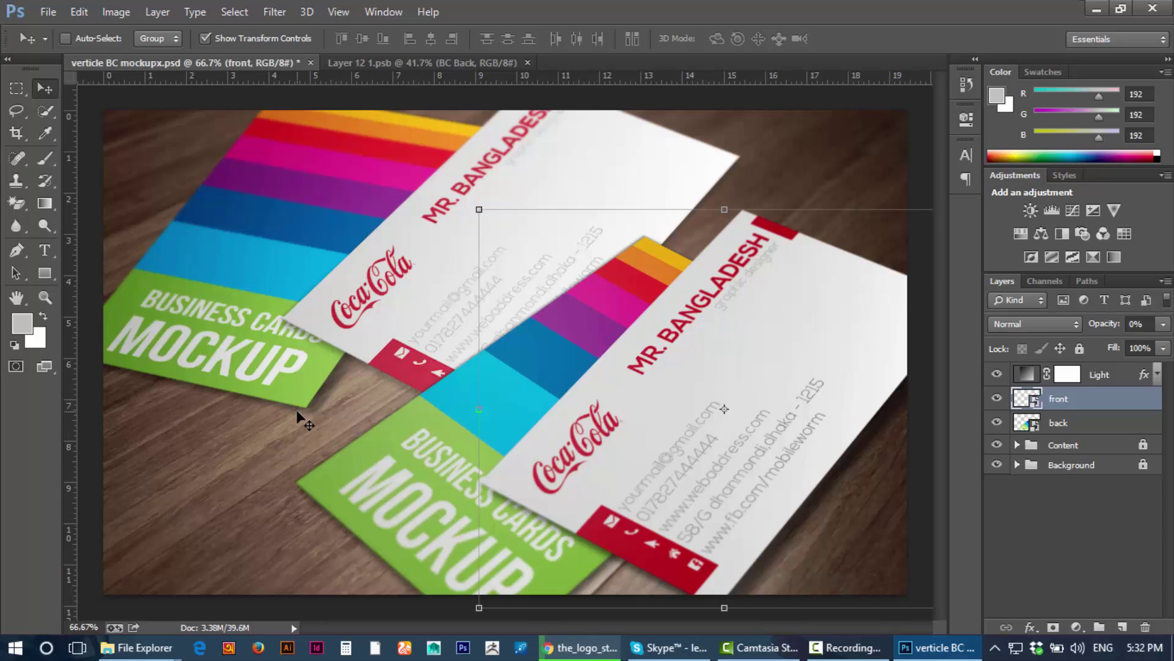
- Open the 'back' layer smart object and drag BC Back.jpg into it
double_click(1027, 422)
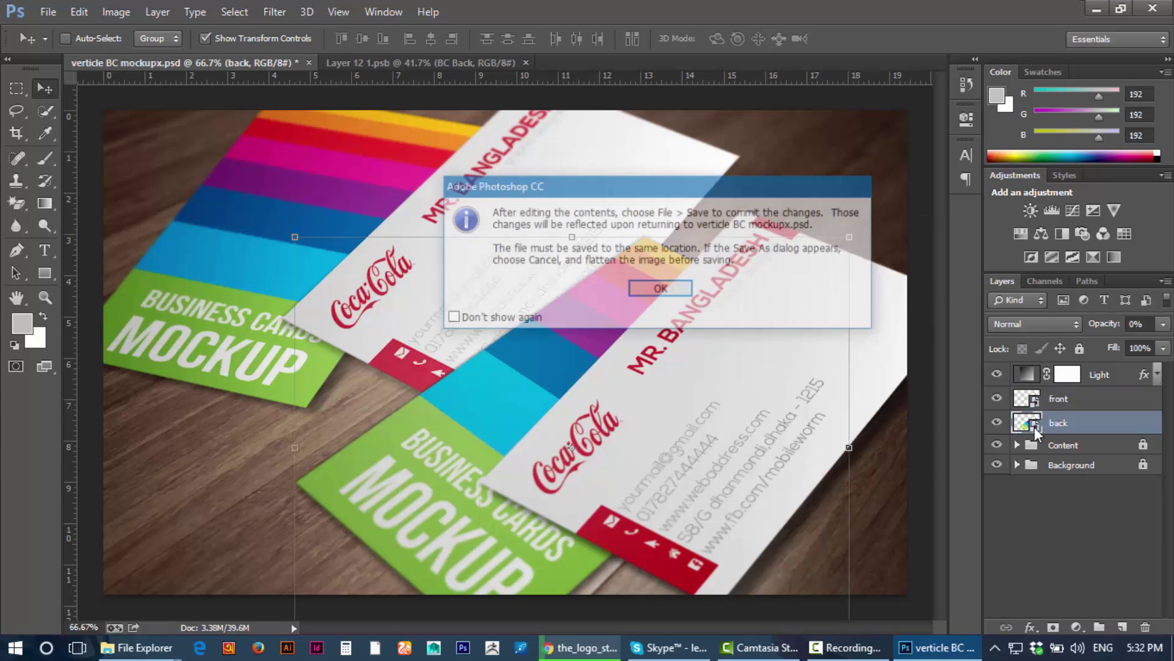
left_click(668, 289)
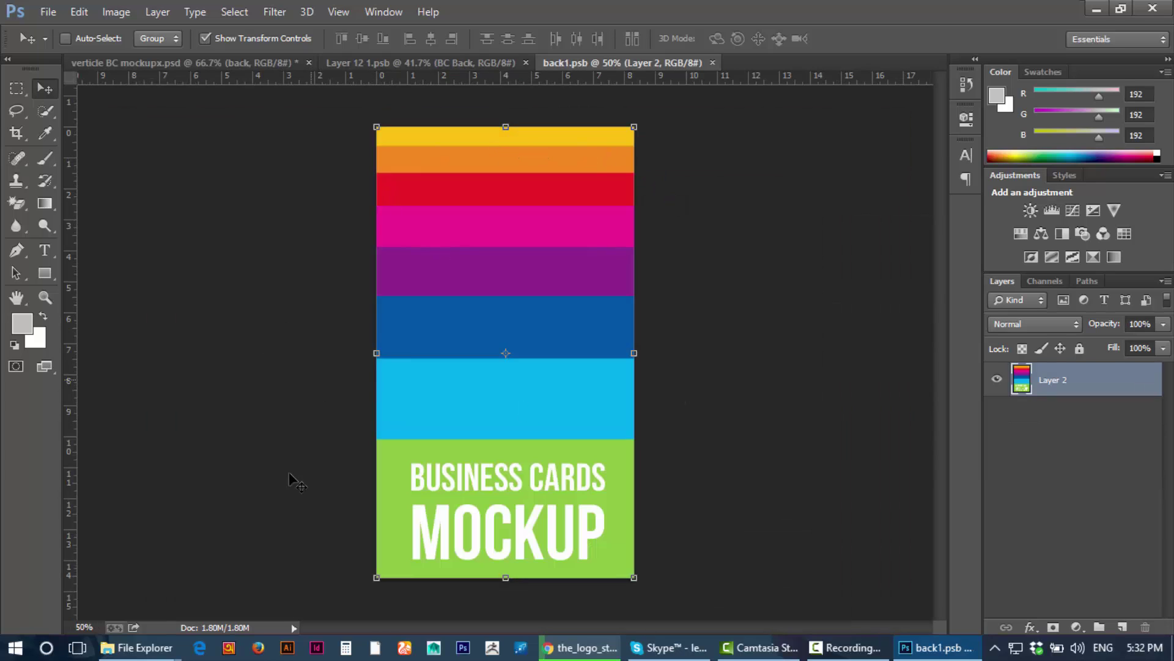
mouse_move(140, 647)
left_click(449, 564)
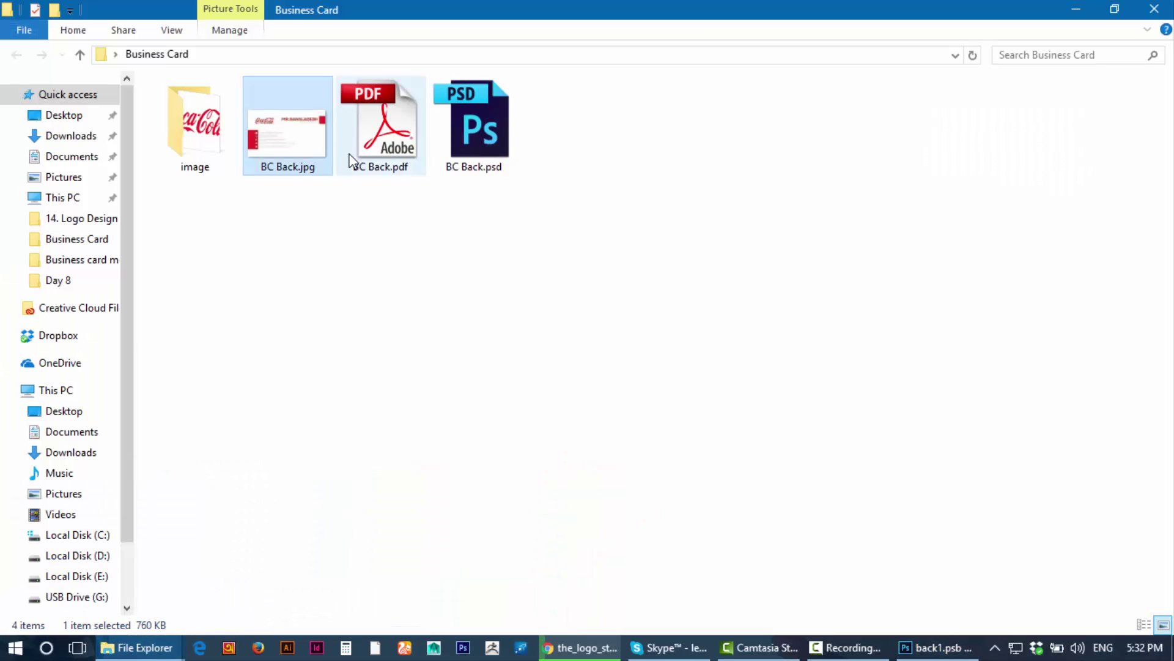
left_click_drag(283, 147, 723, 481)
- Rotate the design -90°, scale it to 422.22% to fill the card, save, and return to the mockup
left_click_drag(742, 206, 339, 69)
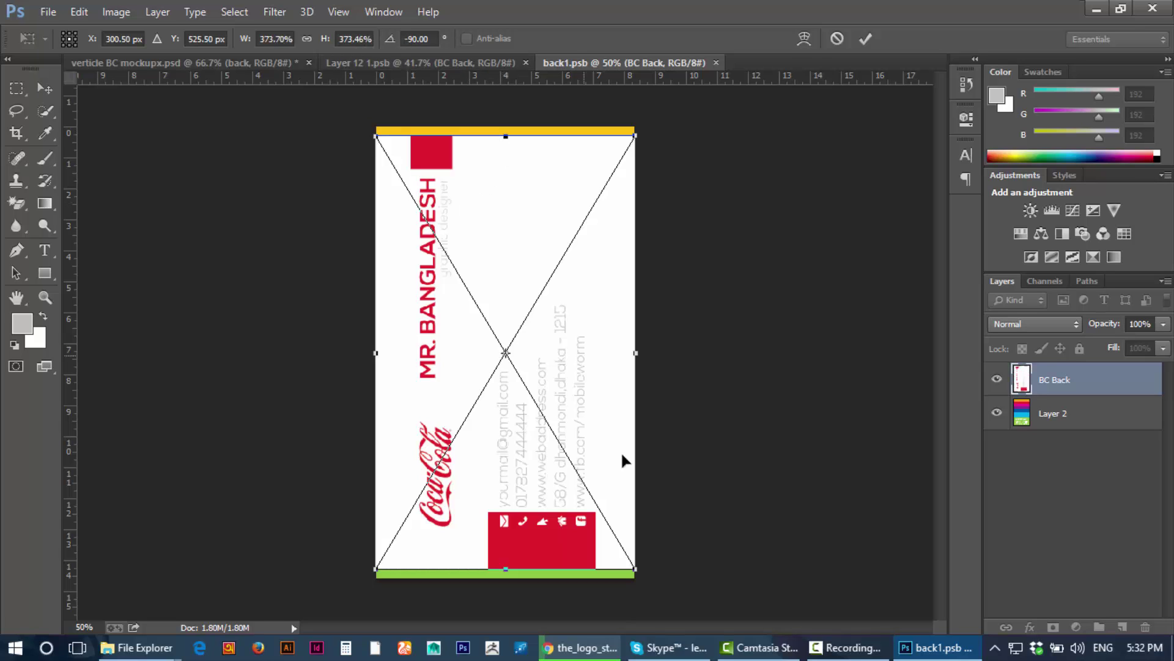
left_click_drag(636, 574, 653, 599)
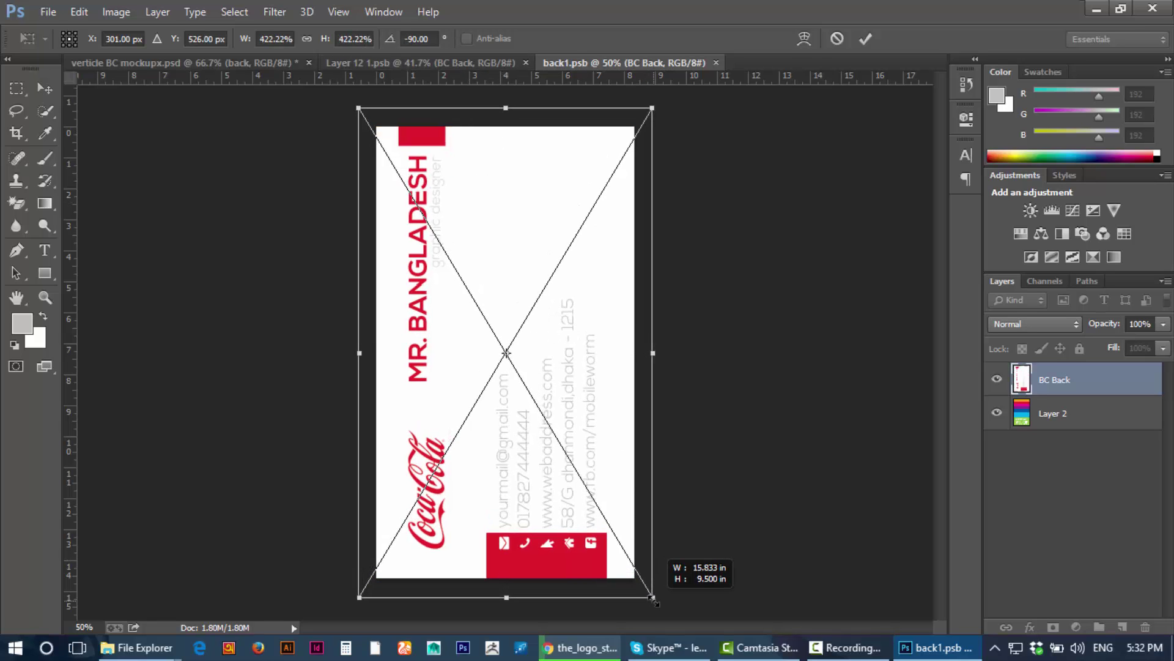
left_click(866, 39)
key("ctrl+s")
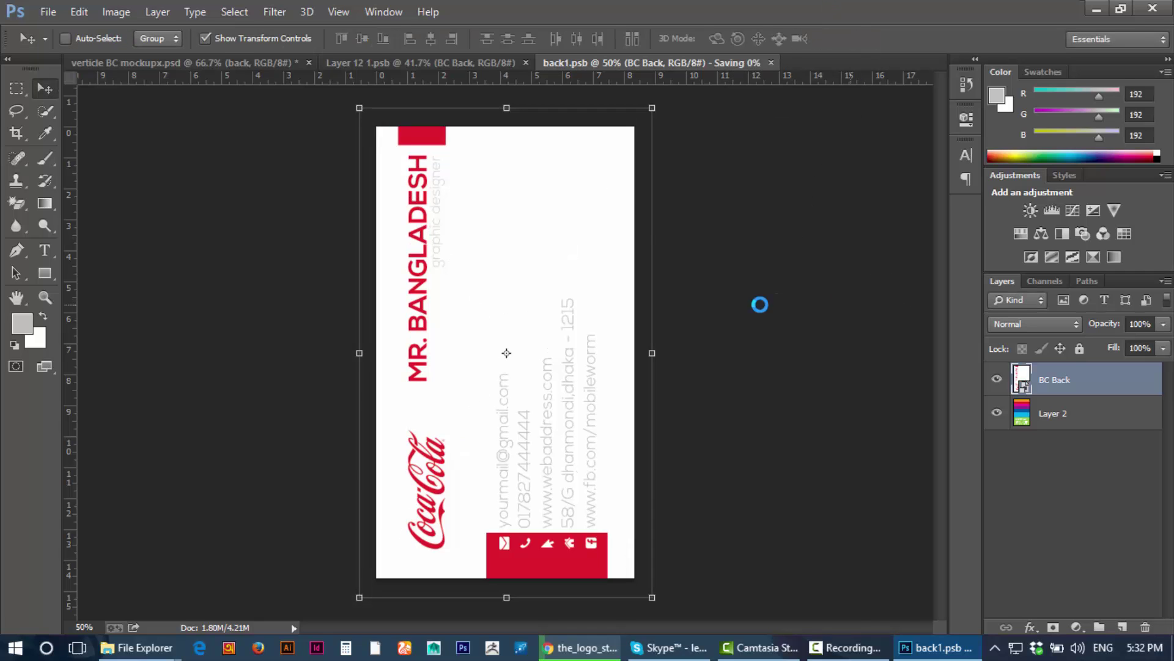
left_click(461, 60)
left_click(230, 62)
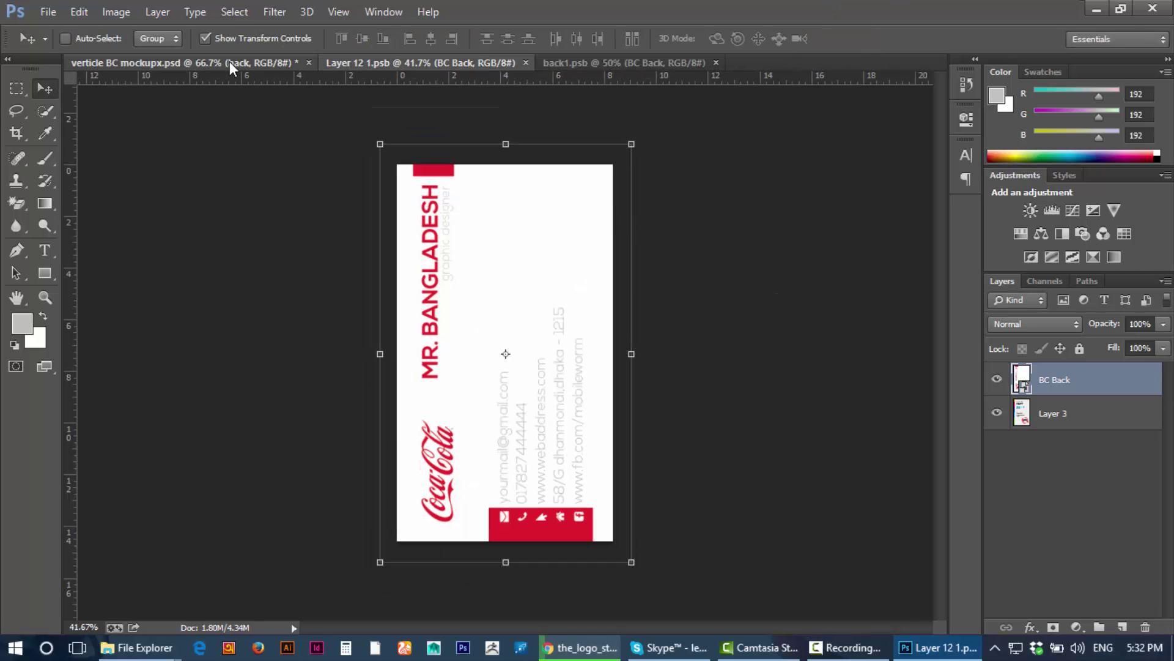